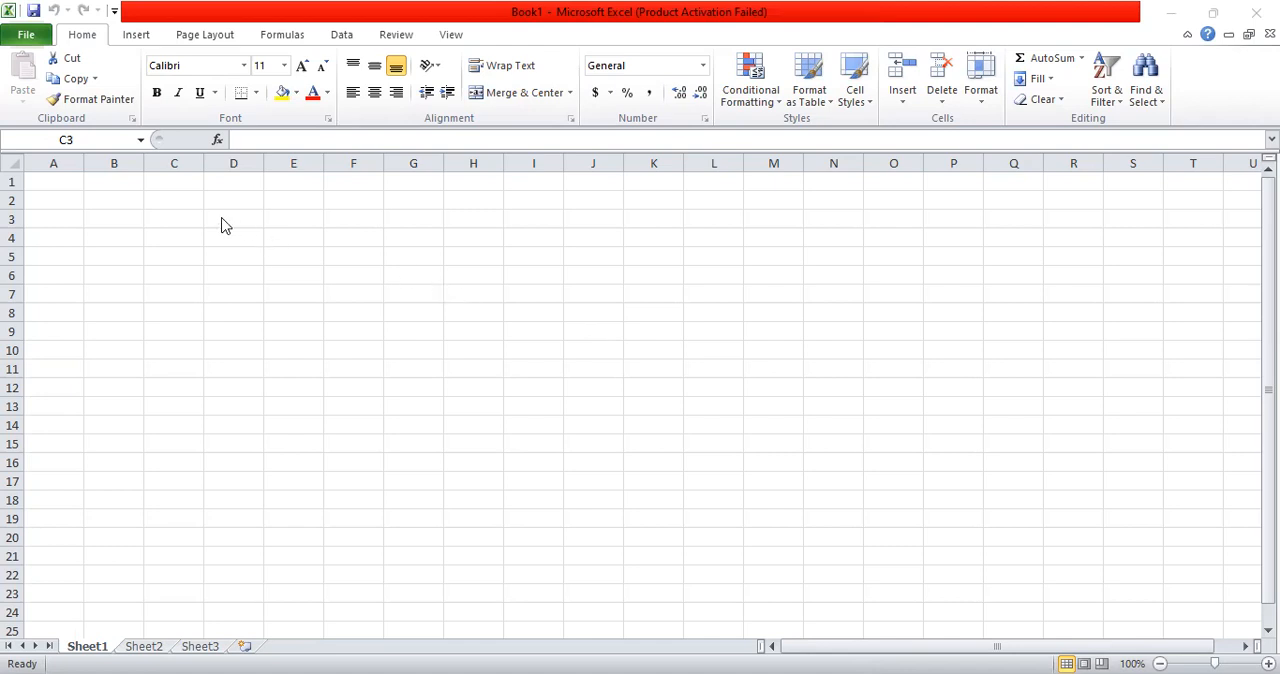
# Step: Enter the label "years" in C2 and the year numbers 0 to 5 across D2:I2
pyautogui.click(174, 198)
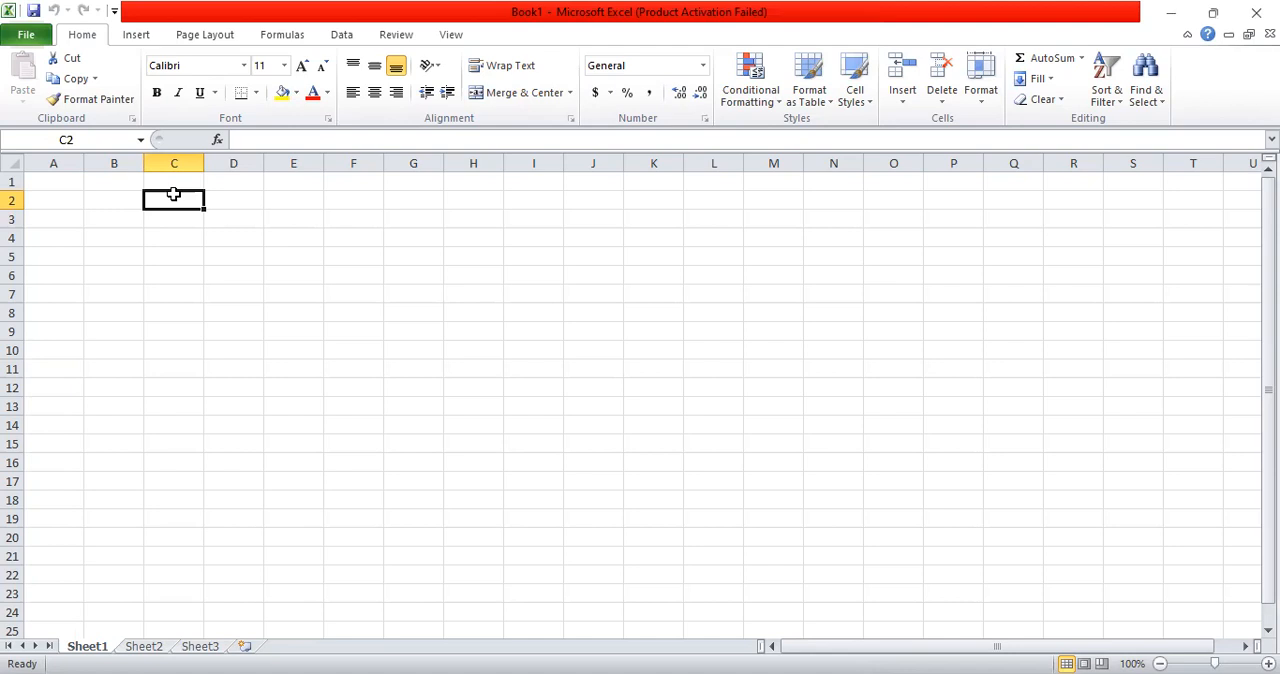
pyautogui.write('years')
pyautogui.click(218, 195)
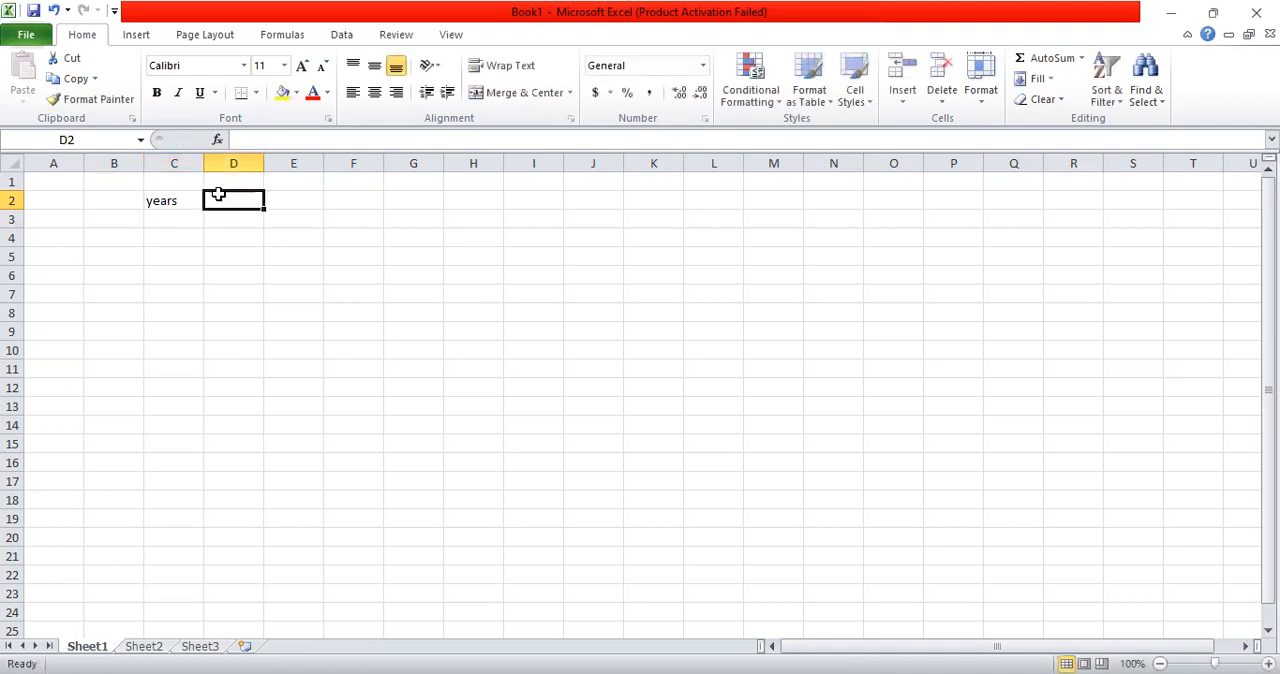
pyautogui.write('0')
pyautogui.press('Tab')
pyautogui.write('1')
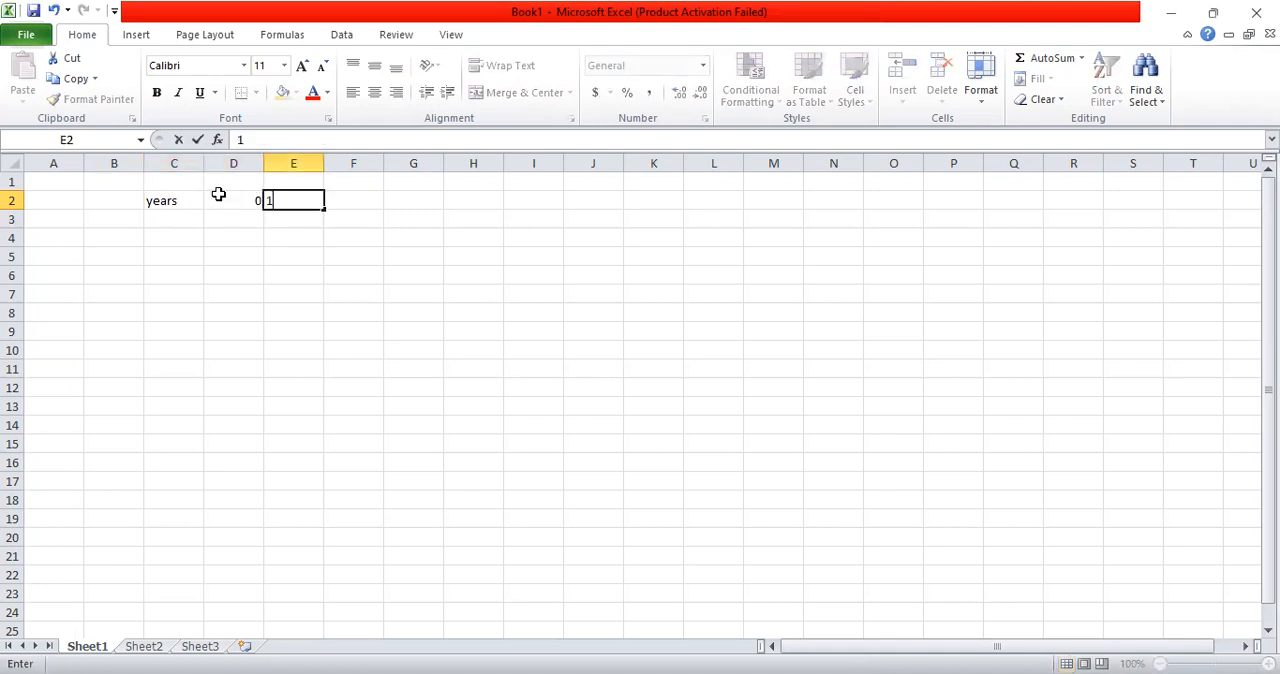
pyautogui.press('Tab')
pyautogui.write('2')
pyautogui.press('Tab')
pyautogui.write('3')
pyautogui.press('Tab')
pyautogui.write('45')
pyautogui.press('BackSpace')
pyautogui.press('Tab')
pyautogui.write('5')
pyautogui.press('Return')
# Step: Enter the row labels "sales", "v cost" and "inc f cost" in cells C3 to C5
pyautogui.click(167, 224)
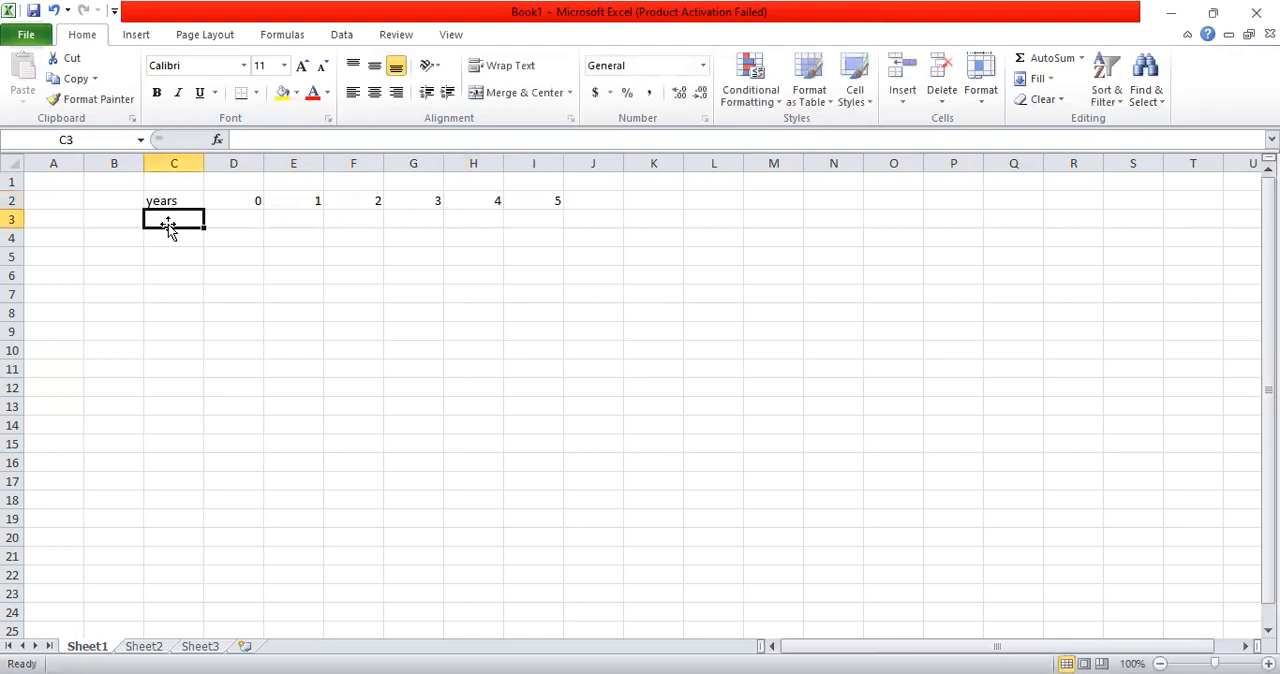
pyautogui.write('sales')
pyautogui.press('Return')
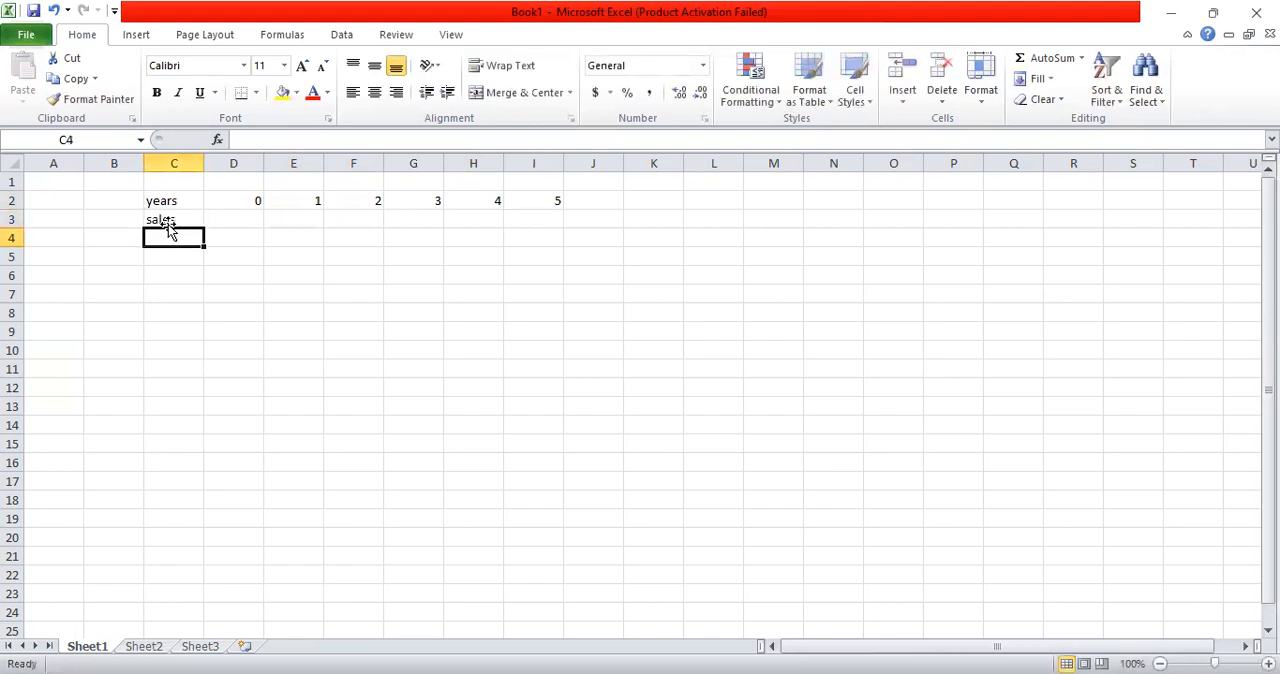
pyautogui.write('v')
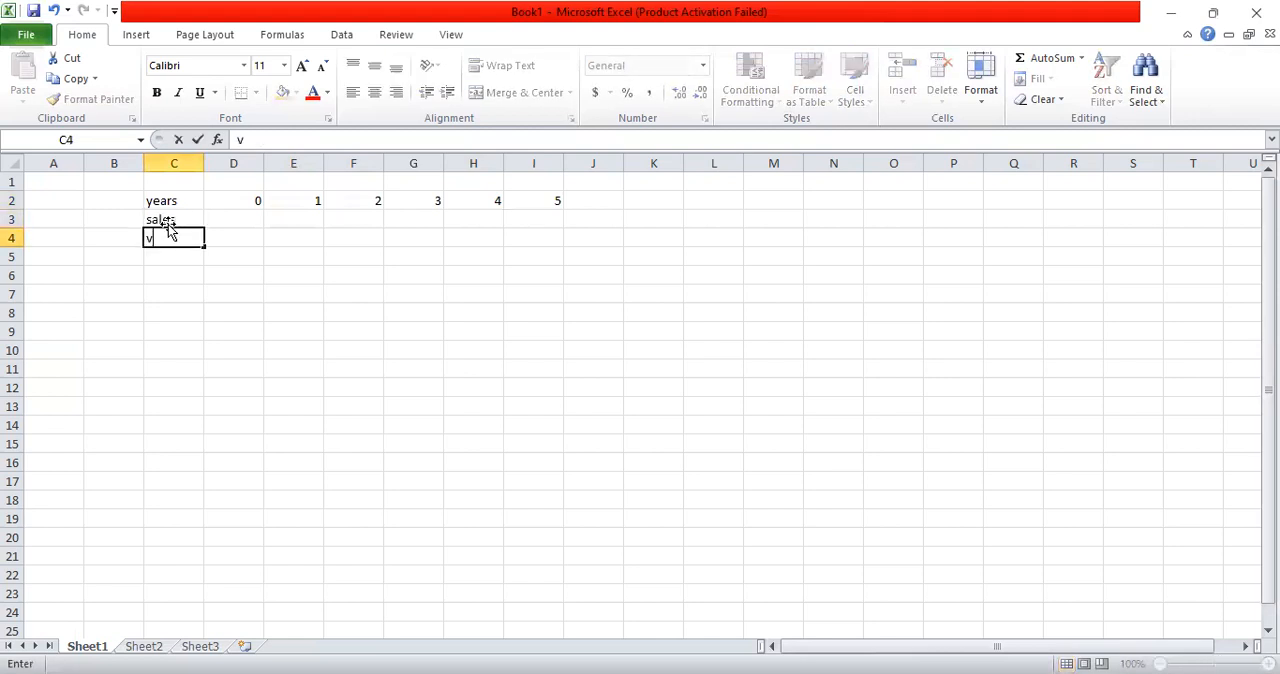
pyautogui.write(' cost')
pyautogui.press('Return')
pyautogui.write('inc f')
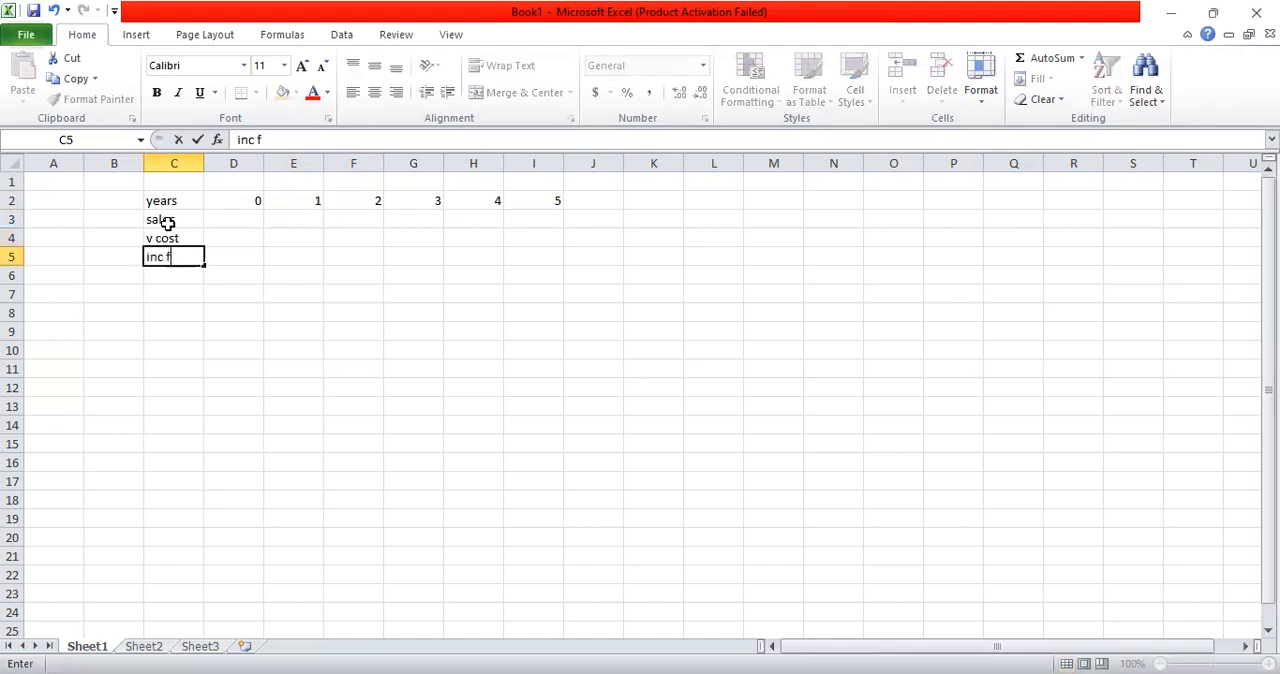
pyautogui.write(' cost')
pyautogui.press('Return')
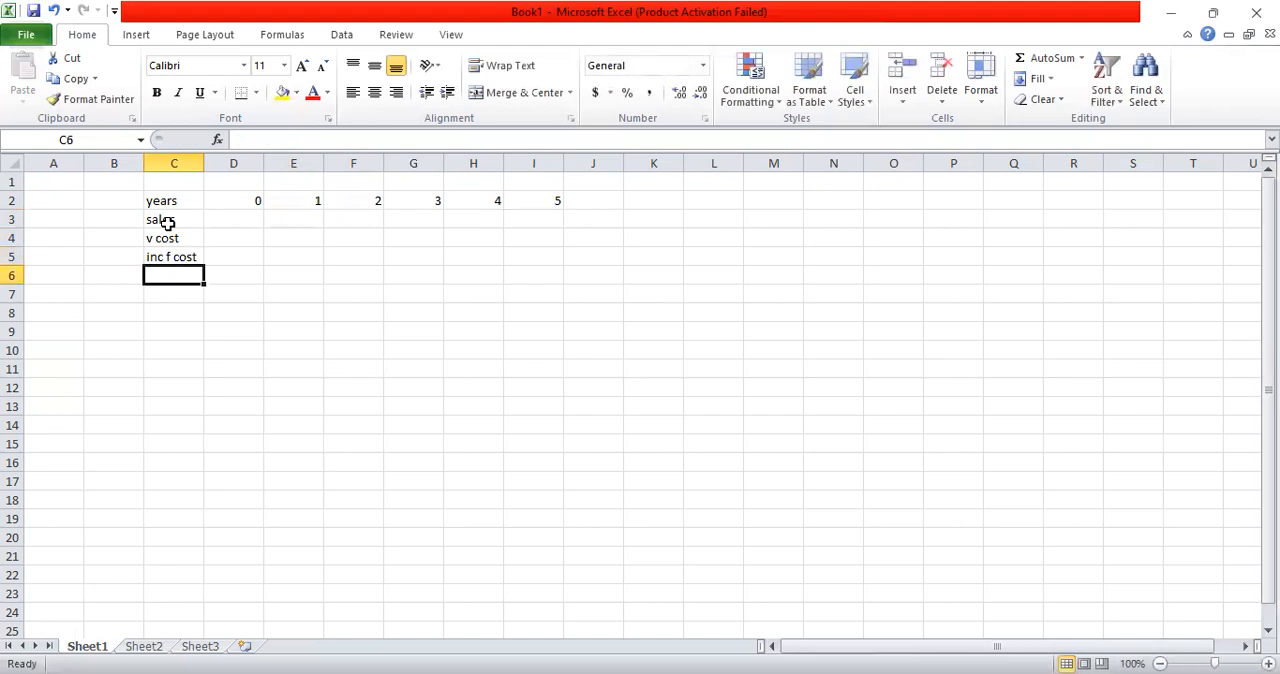
# Step: Add the row labels "cap allowances" in C6 and "taxable cashflows" in C7
pyautogui.write('cap allowances')
pyautogui.press('Return')
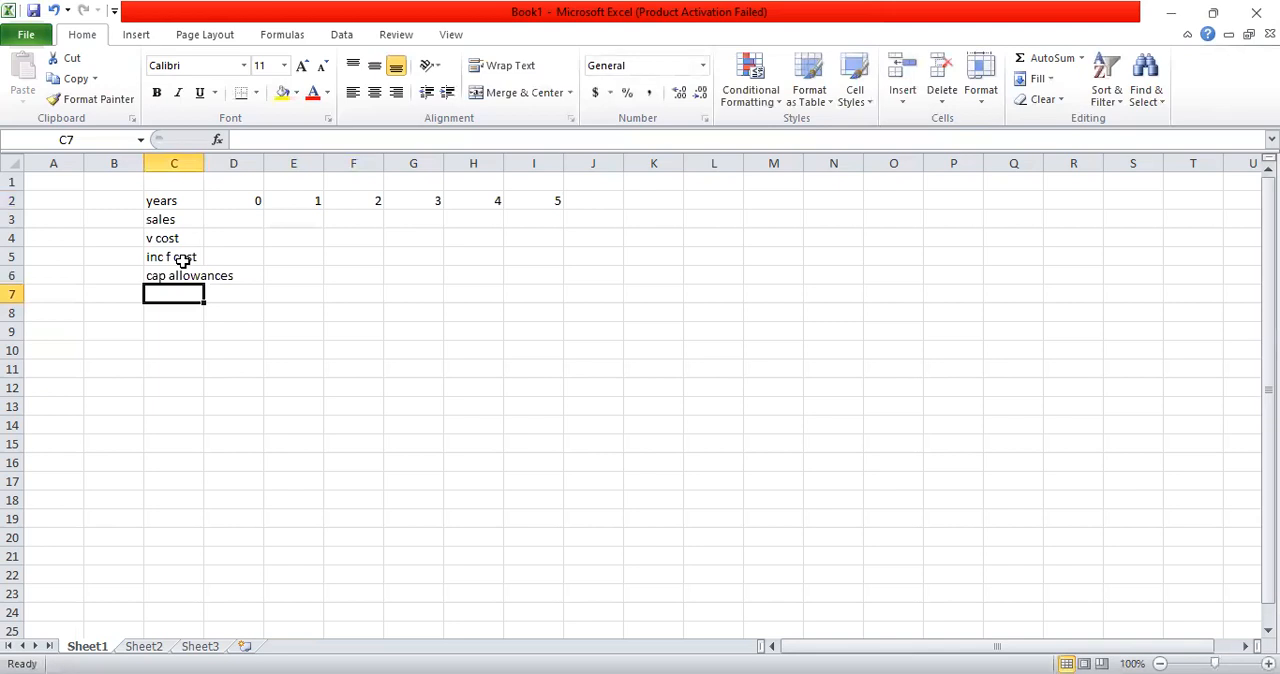
pyautogui.write('tax')
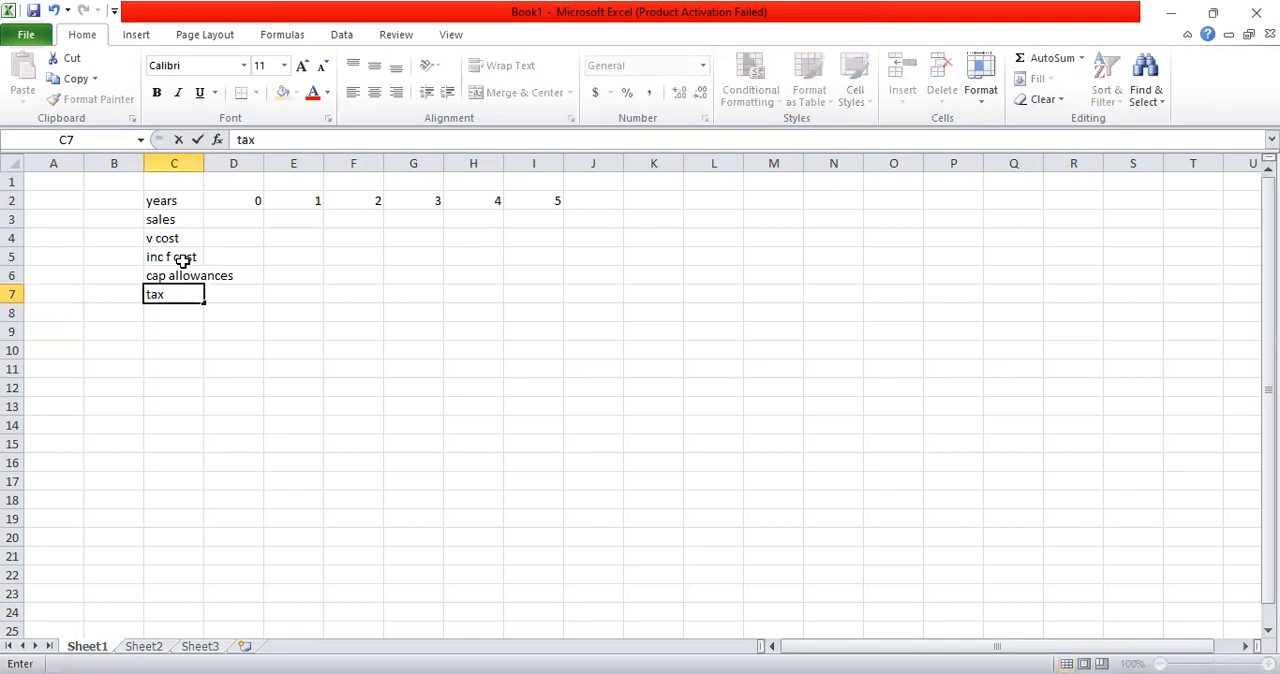
pyautogui.write('able cashflows')
pyautogui.press('Return')
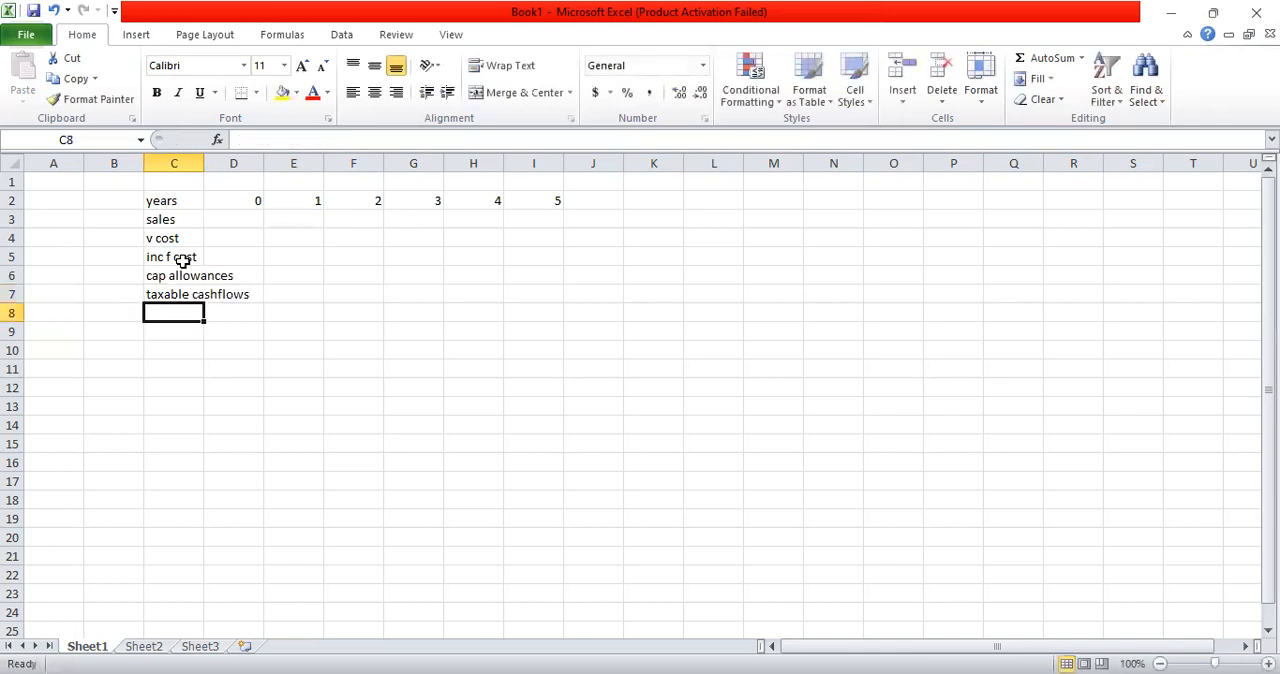
# Step: Enter the row label "tax" in C8, removing the autocompleted remainder of the text
pyautogui.write('tax')
pyautogui.press('Return')
pyautogui.press('Up')
pyautogui.press('F2')
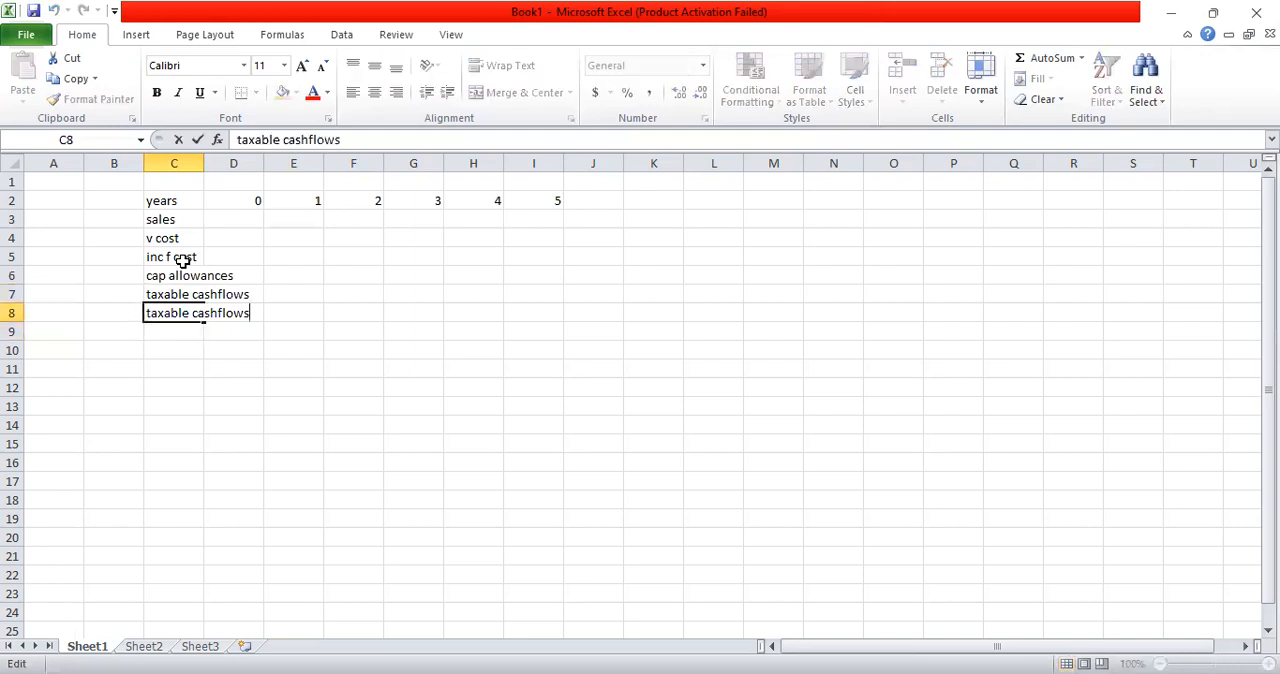
pyautogui.press('BackSpace')
pyautogui.press('BackSpace')
pyautogui.press('BackSpace')
pyautogui.press('BackSpace')
pyautogui.press('BackSpace')
pyautogui.press('BackSpace')
pyautogui.press('BackSpace')
pyautogui.press('BackSpace')
pyautogui.press('BackSpace')
pyautogui.press('BackSpace')
pyautogui.press('BackSpace')
pyautogui.press('BackSpace')
pyautogui.press('BackSpace')
pyautogui.press('BackSpace')
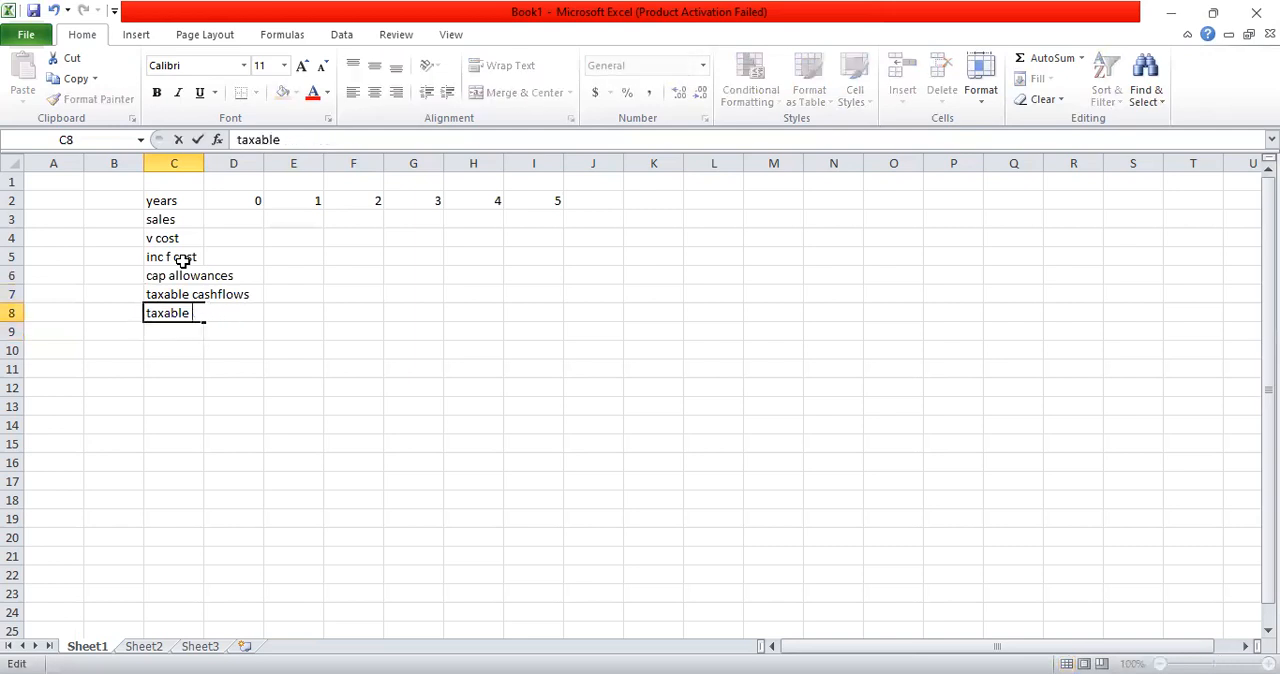
pyautogui.press('Return')
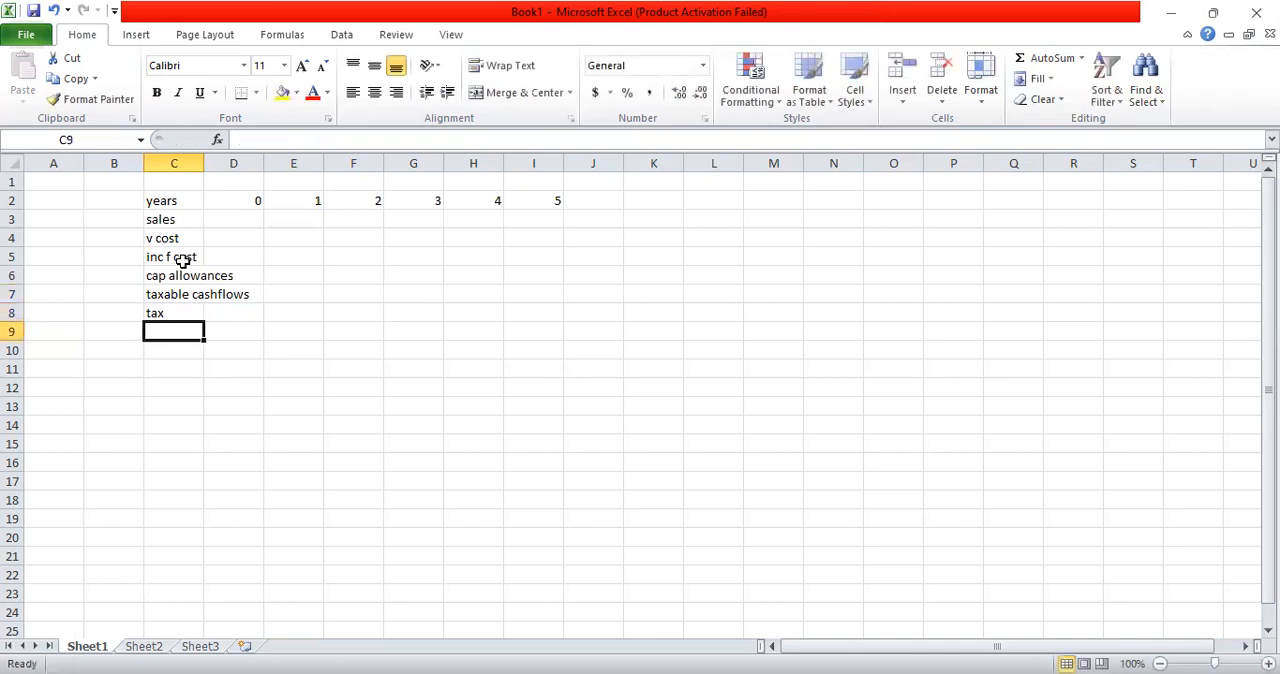
# Step: Enter a second "cap allowances" row label in C9, below the tax row
pyautogui.write('a')
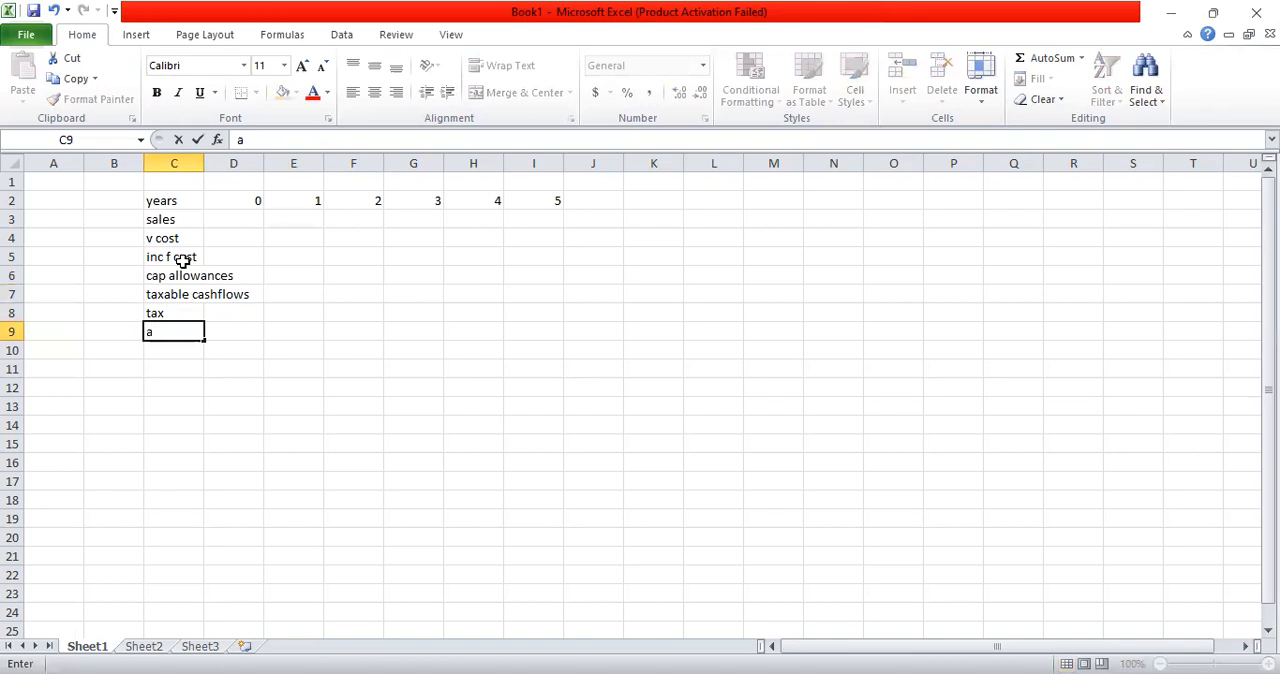
pyautogui.press('BackSpace')
pyautogui.write('cap allowances')
pyautogui.press('Return')
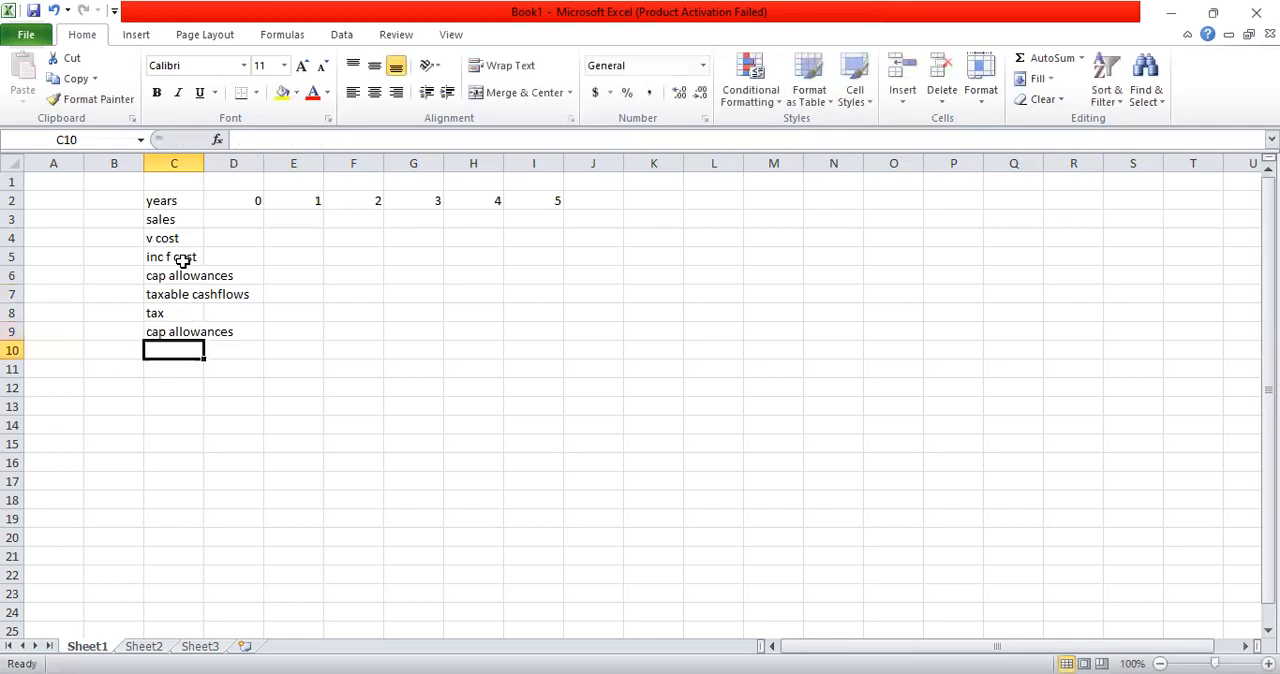
# Step: Auto-fit the width of column C to its longest row label
pyautogui.click(152, 275)
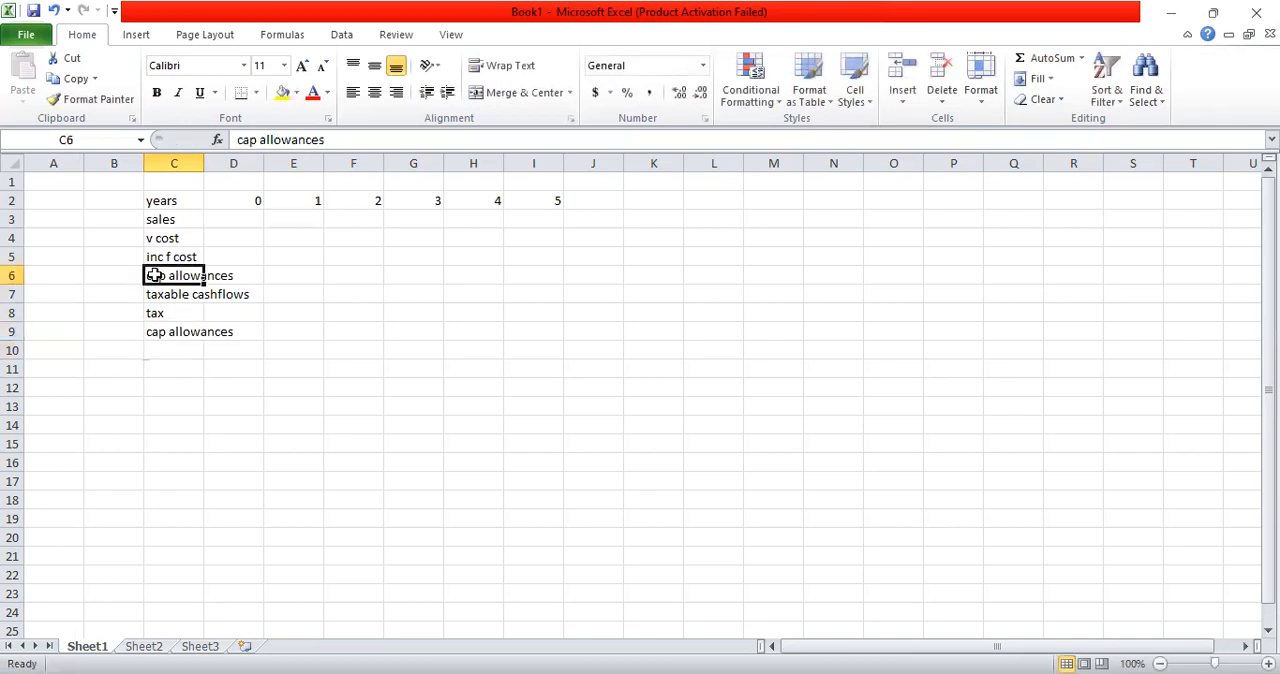
pyautogui.click(160, 331)
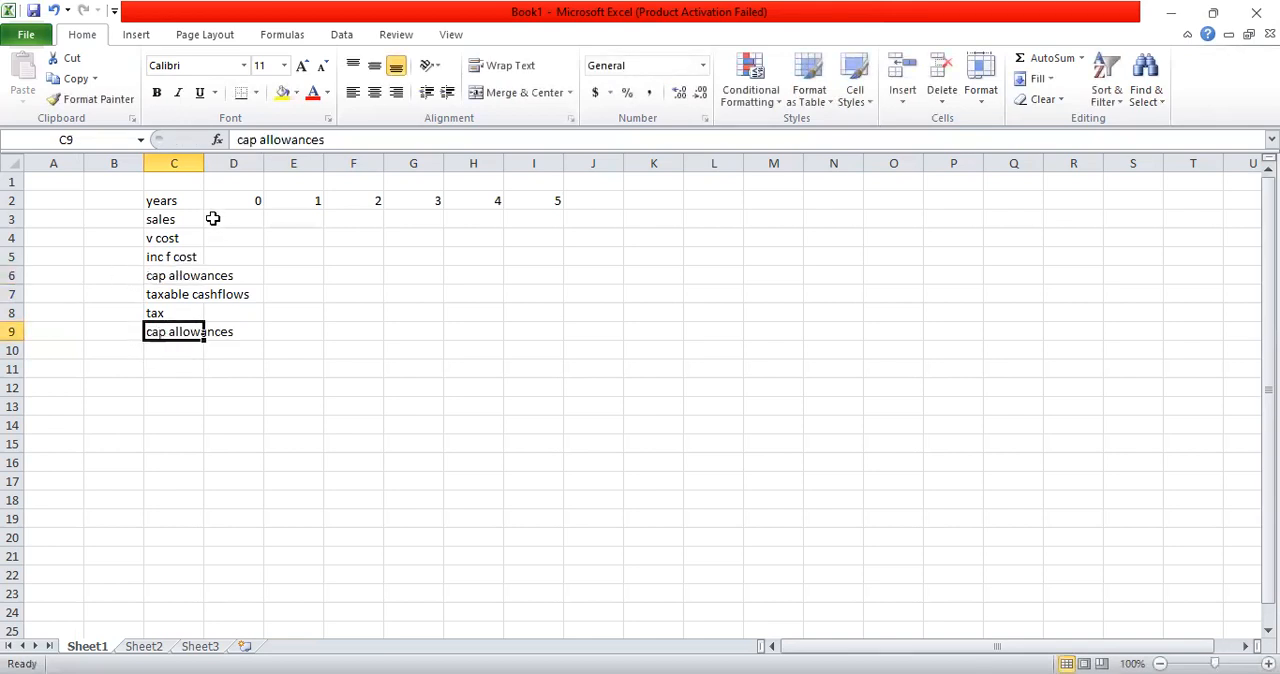
pyautogui.hotkey('ctrl', 'Home')
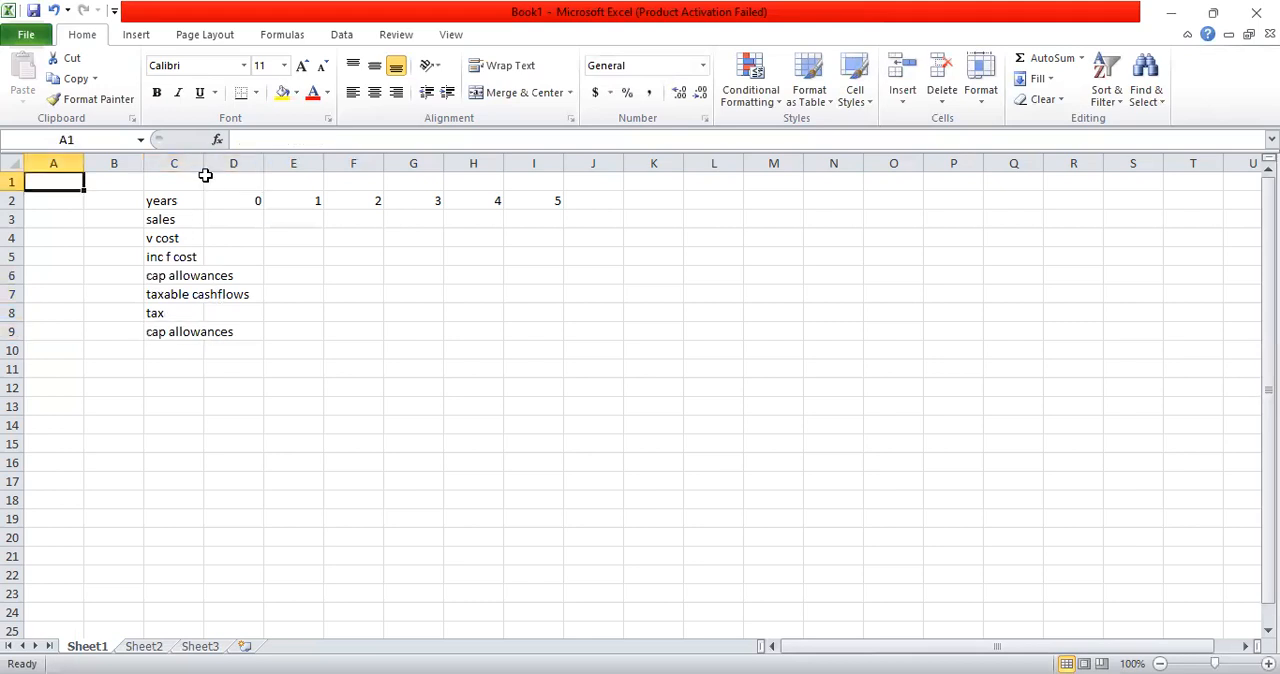
pyautogui.doubleClick(203, 162)
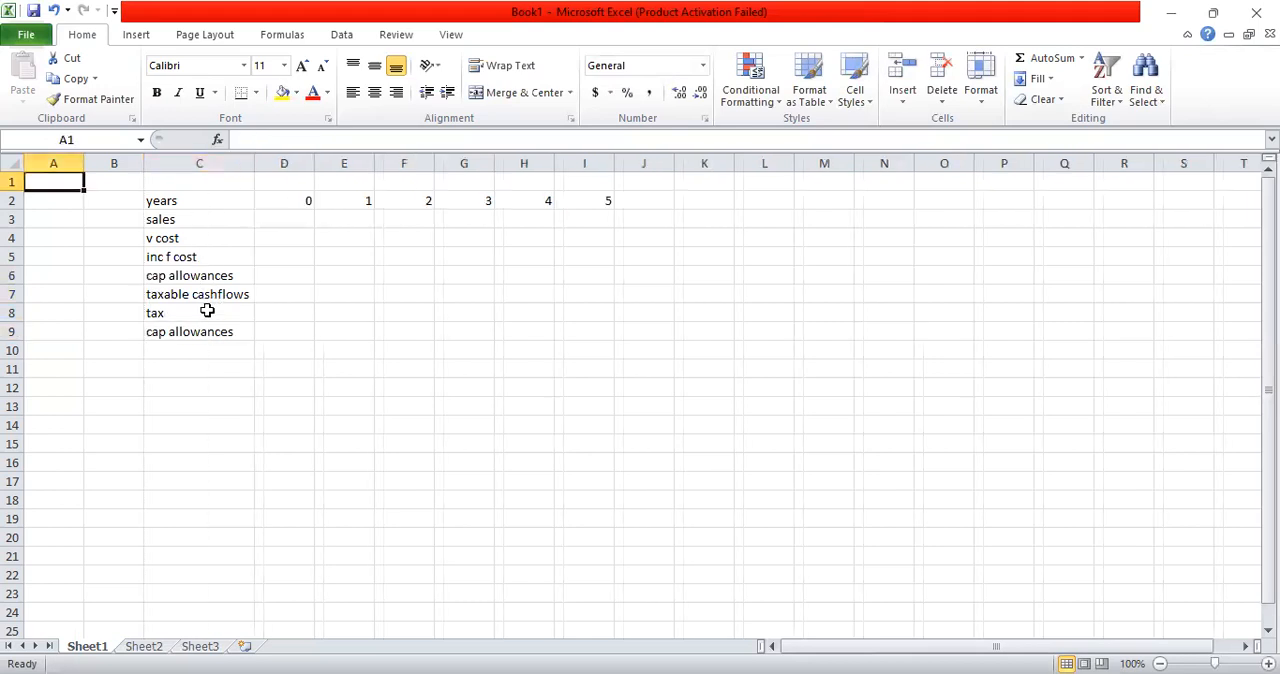
# Step: Add the row labels "int inv" in C10 and "scrap value" in C11
pyautogui.click(201, 352)
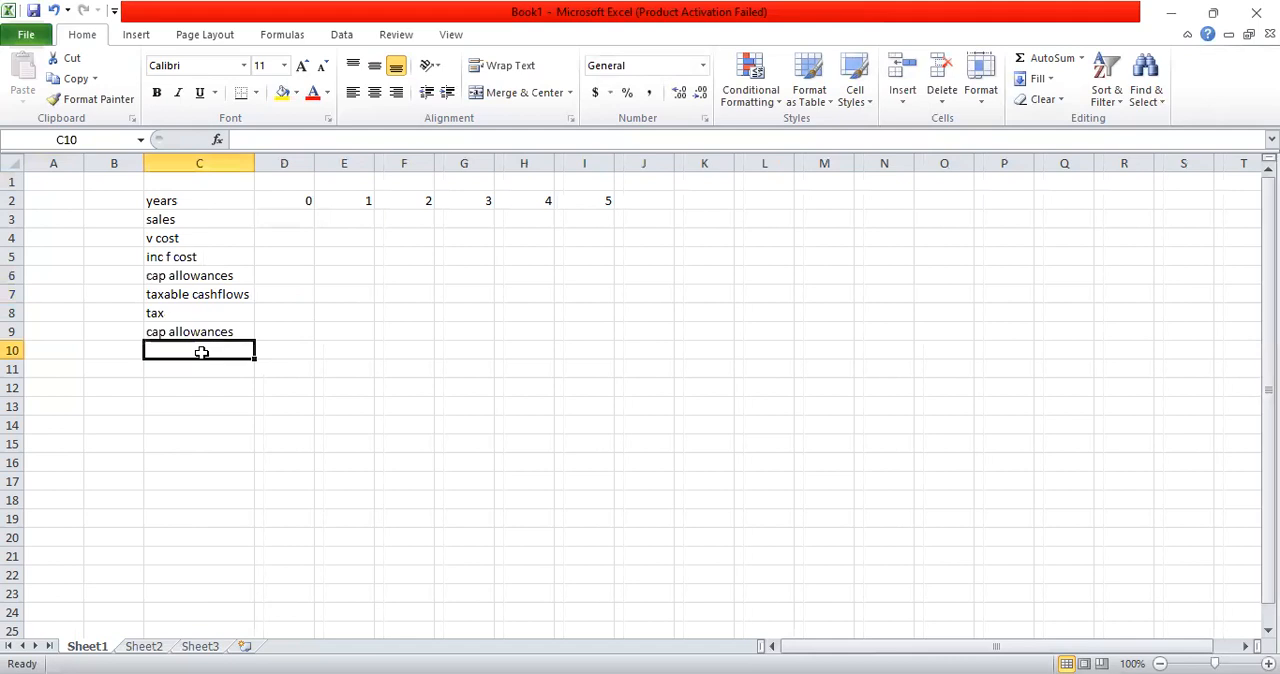
pyautogui.write('int ')
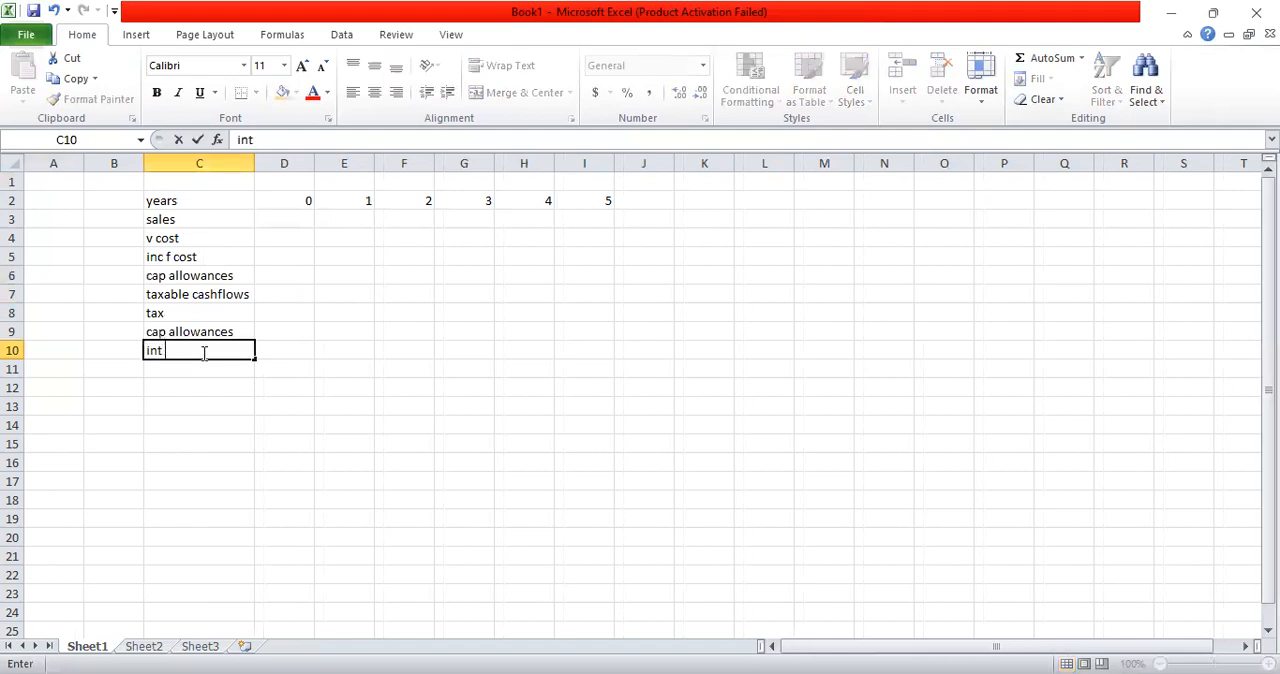
pyautogui.write('inv')
pyautogui.press('Return')
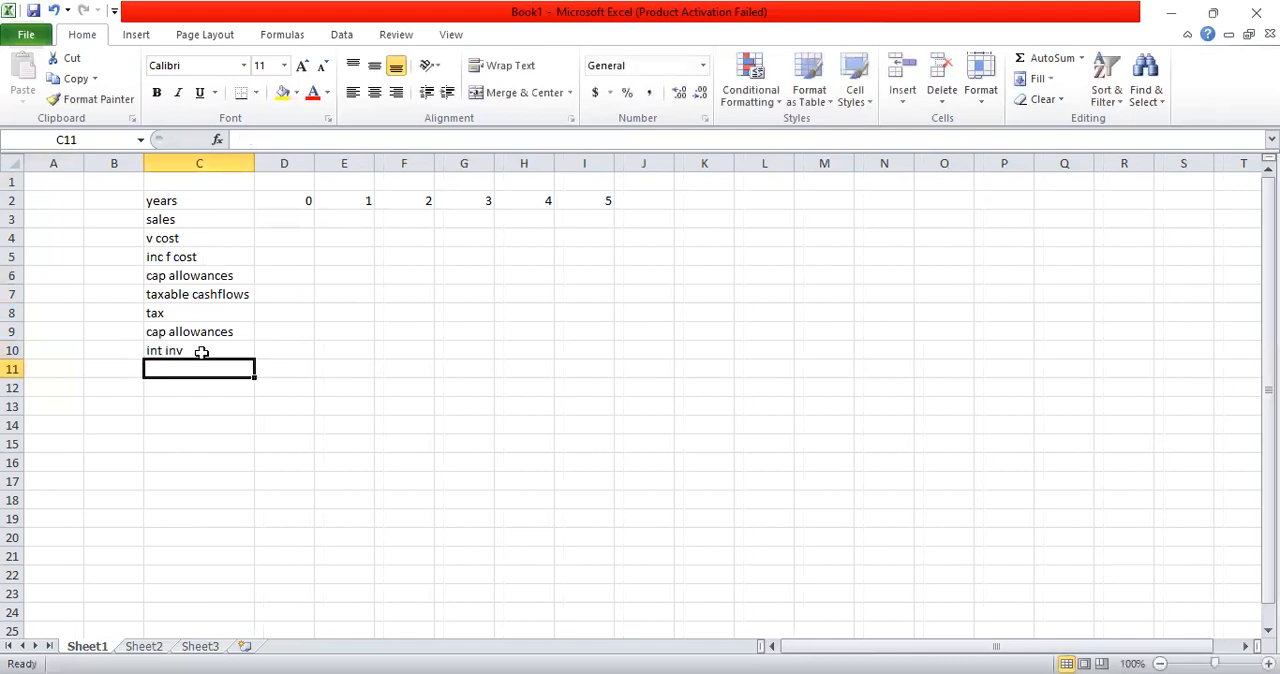
pyautogui.write('s')
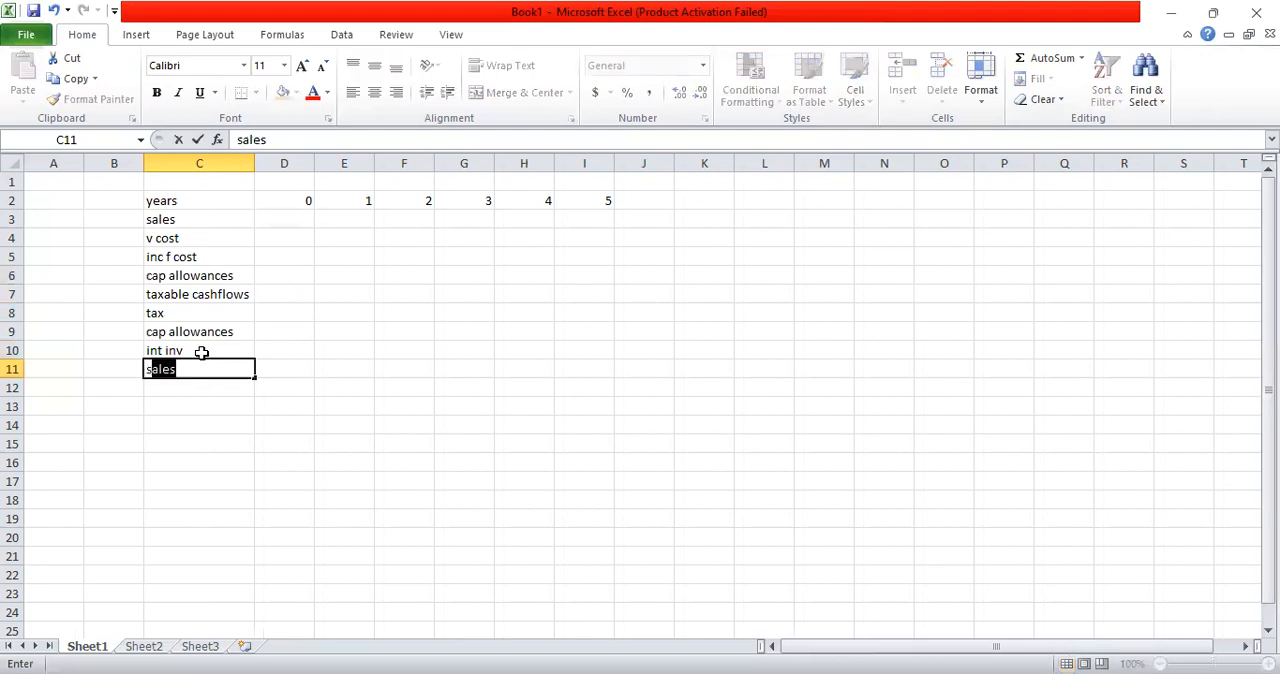
pyautogui.write('crap value')
pyautogui.press('Return')
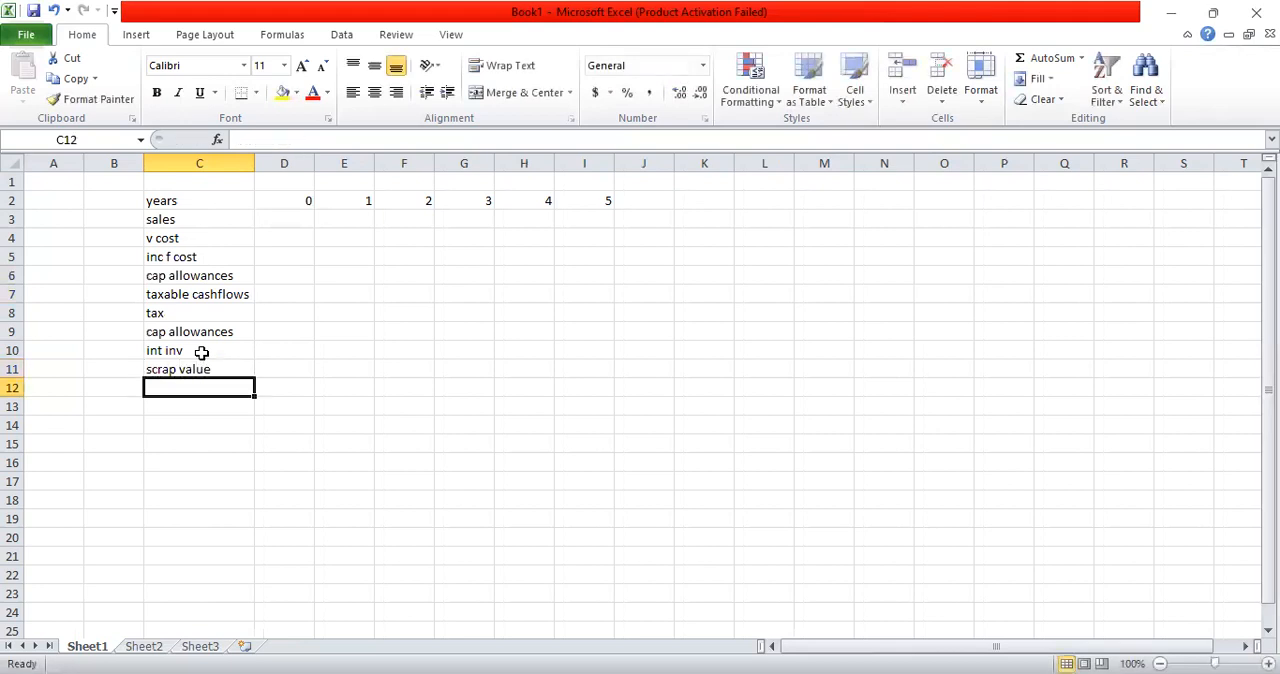
# Step: Add the row labels "working cap" in C12 and "net cashflows" in C13
pyautogui.write('working cap')
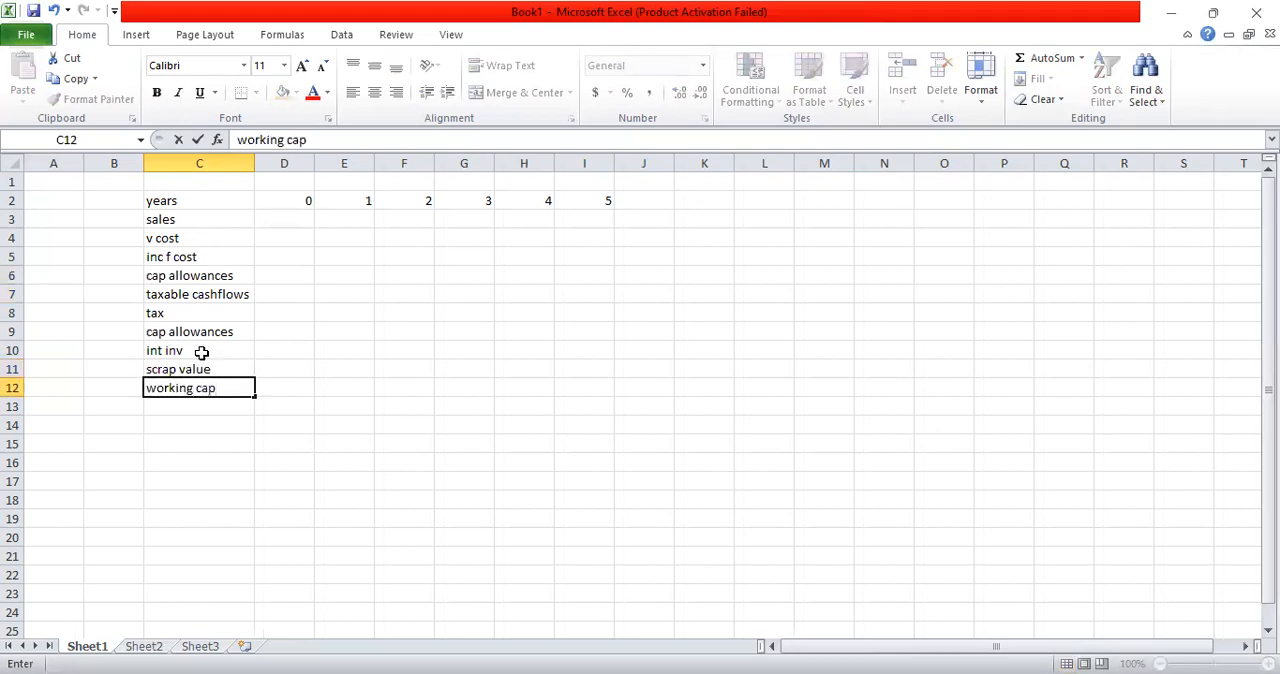
pyautogui.press('Return')
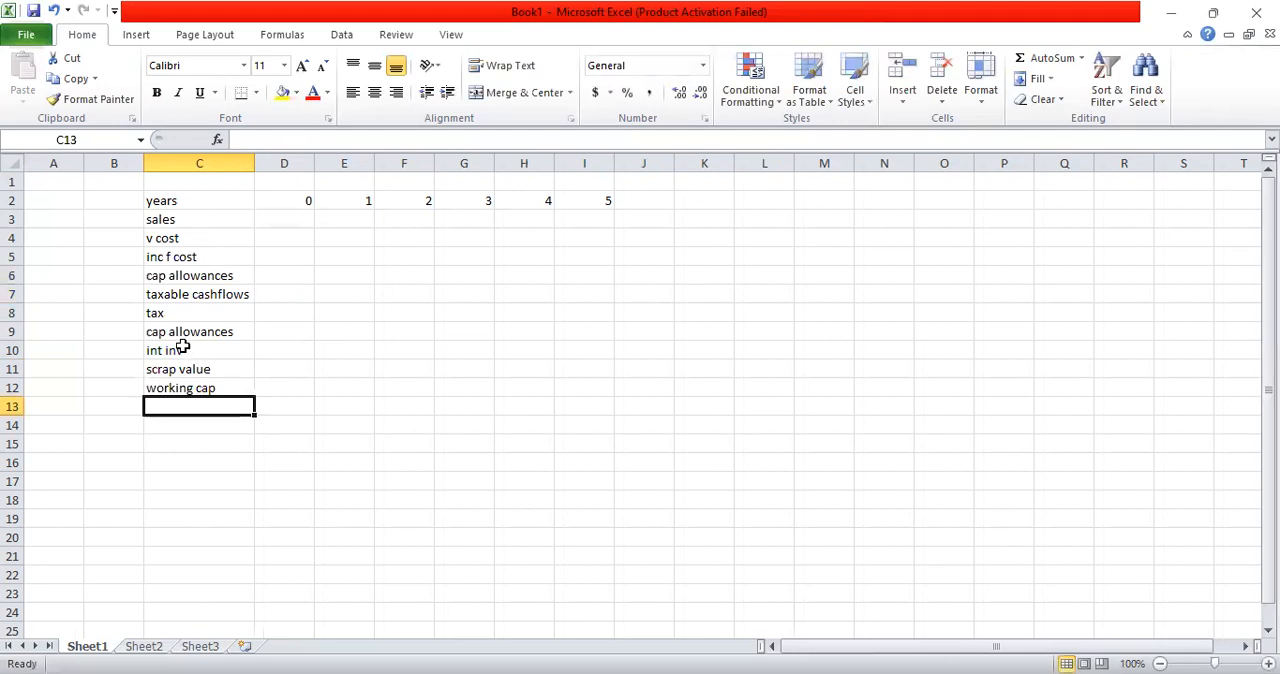
pyautogui.write('net cash')
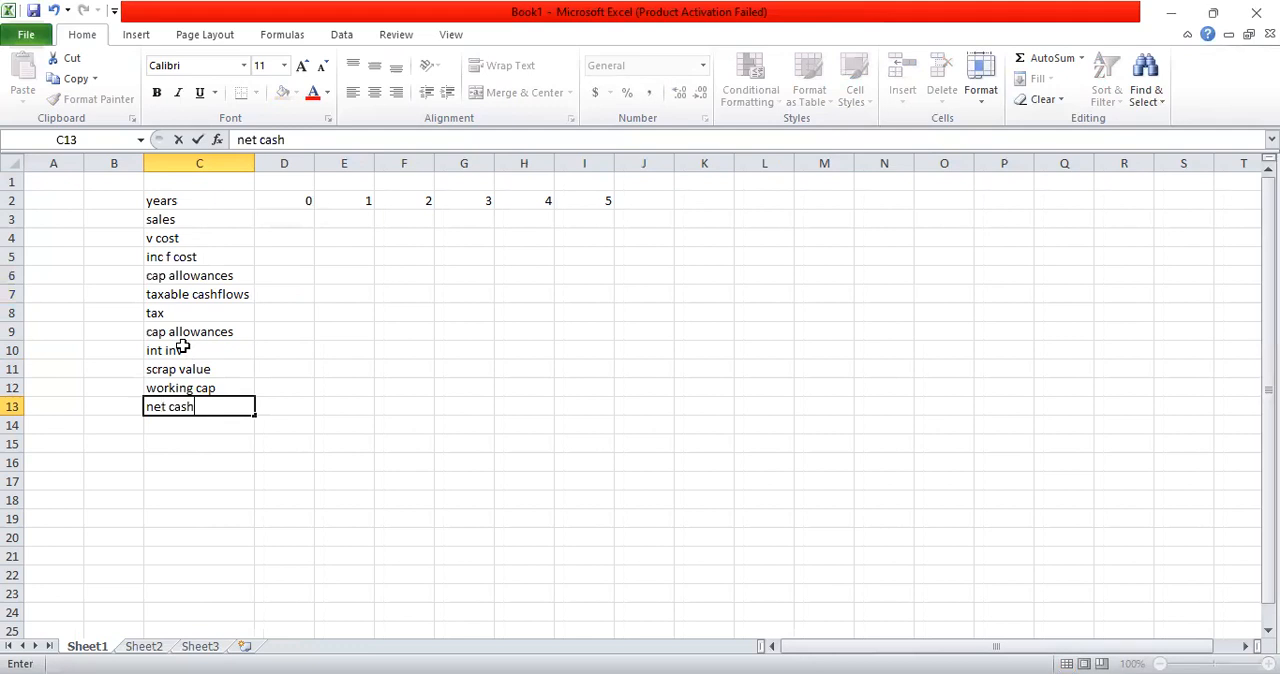
pyautogui.write('flows')
pyautogui.press('Return')
# Step: In the net cashflows row, enter -1000 for year 0 and 500 for year 1
pyautogui.press('Up')
pyautogui.press('Right')
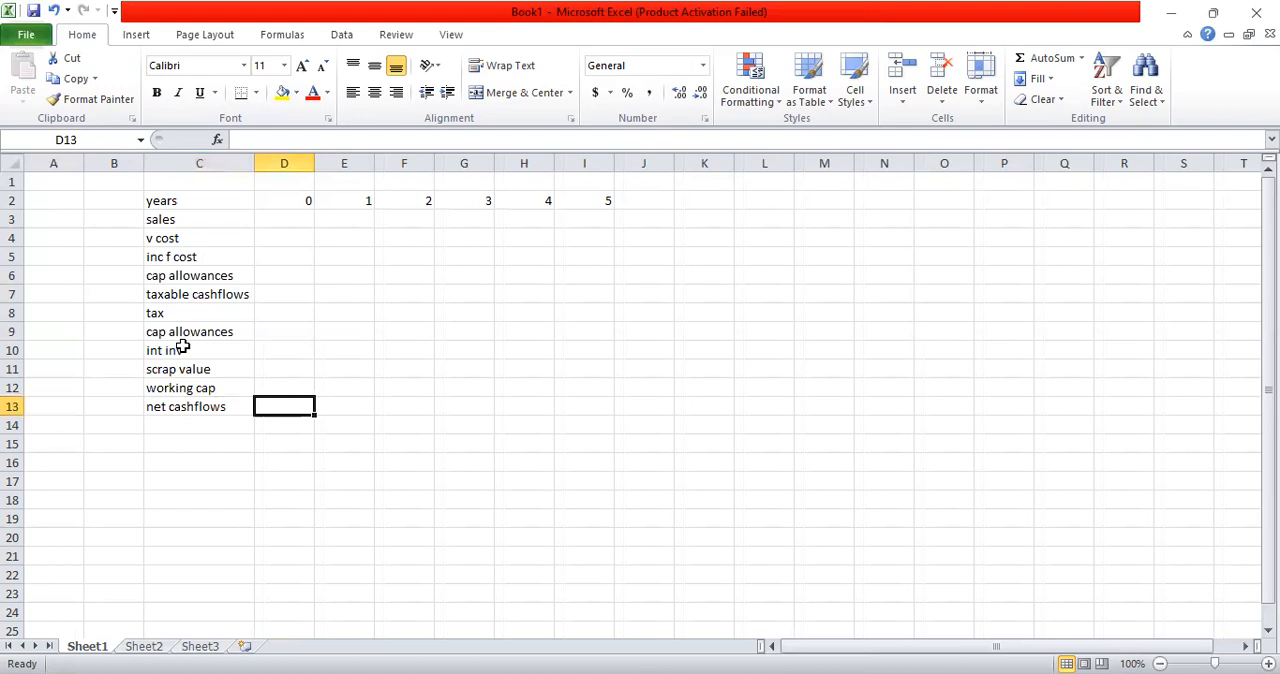
pyautogui.write('=-1000')
pyautogui.press('Return')
pyautogui.press('Up')
pyautogui.press('Right')
pyautogui.write('500')
pyautogui.press('Return')
pyautogui.press('Up')
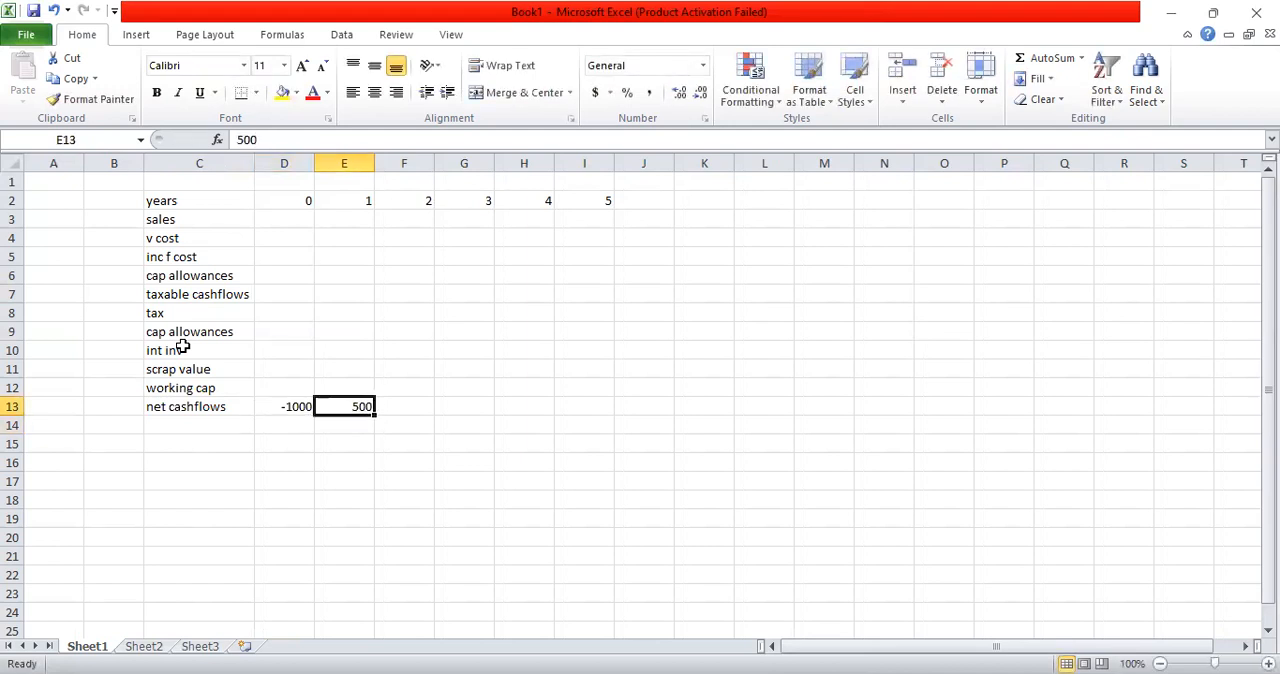
pyautogui.write('4')
pyautogui.press('BackSpace')
pyautogui.write('500')
pyautogui.press('Right')
# Step: Enter net cashflows of 400, 300, 200 and 100 for years 2 to 5 in F13:I13
pyautogui.write('400')
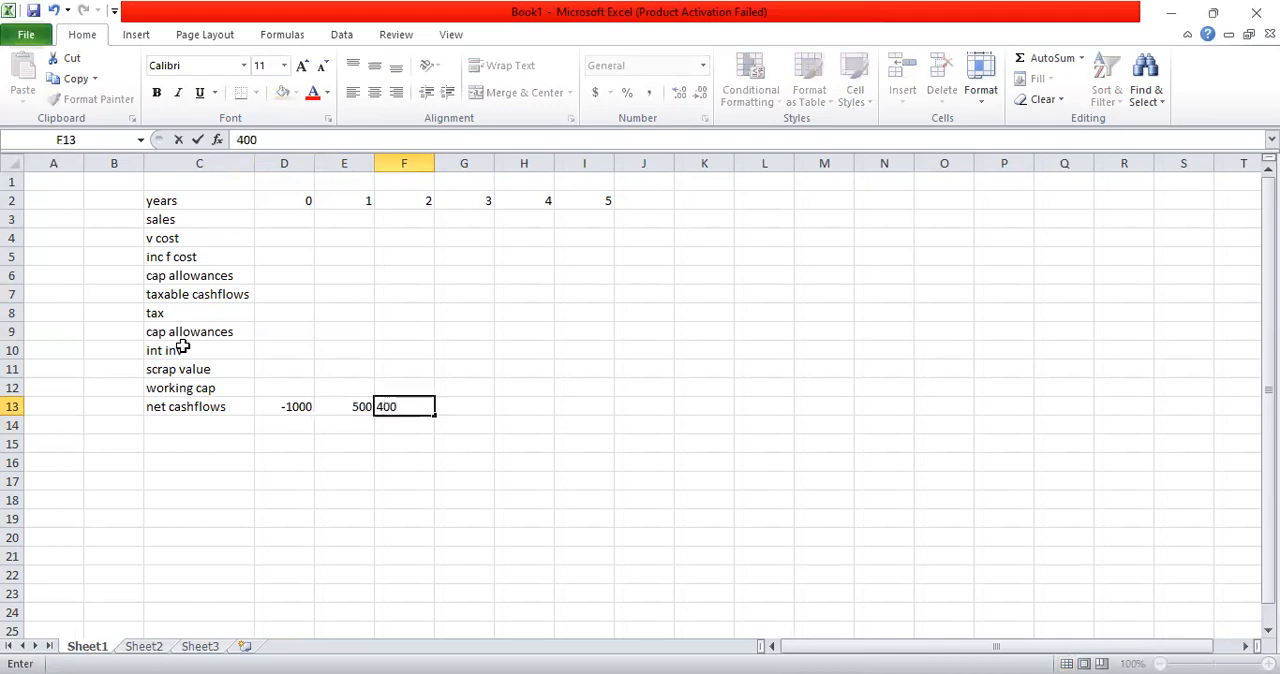
pyautogui.press('Right')
pyautogui.write('300')
pyautogui.press('Right')
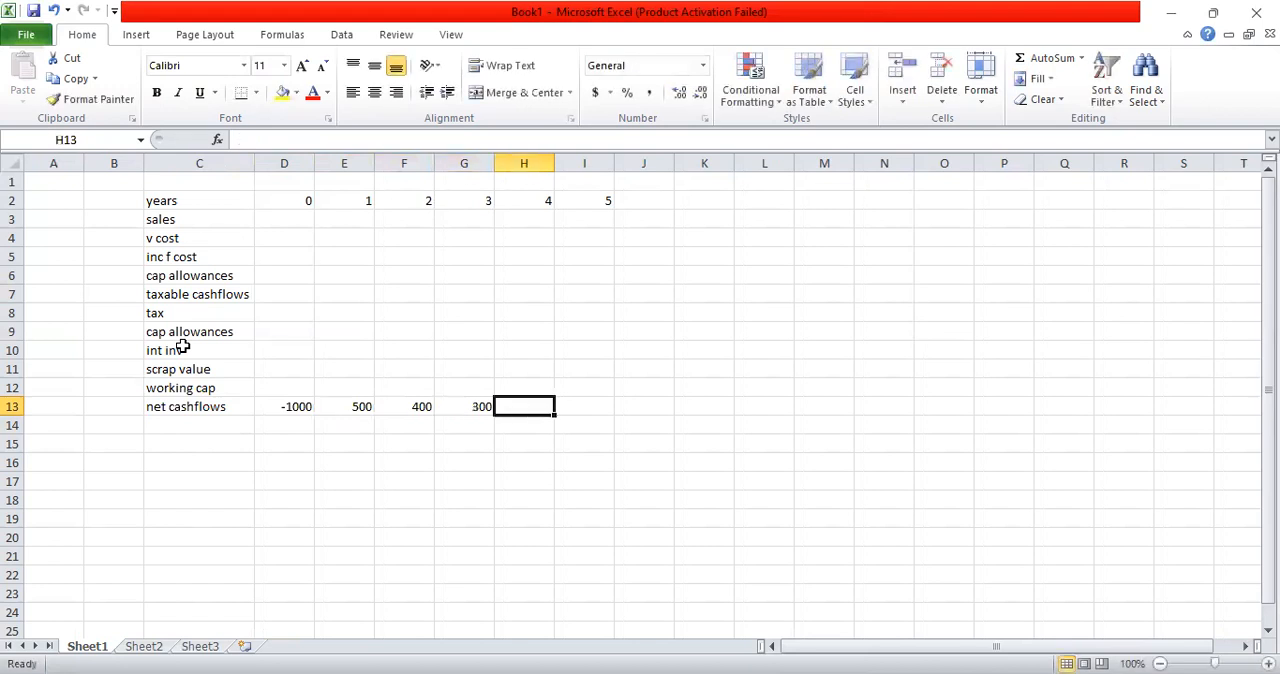
pyautogui.write('200')
pyautogui.press('Right')
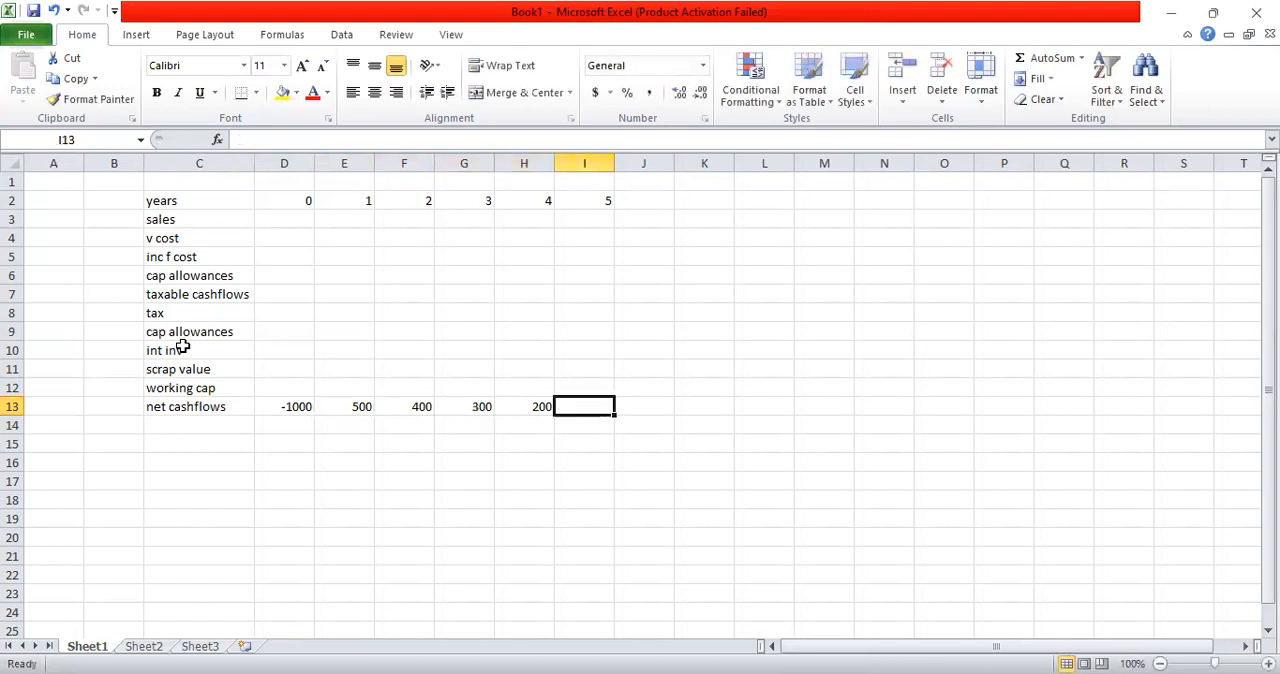
pyautogui.write('100')
pyautogui.press('Return')
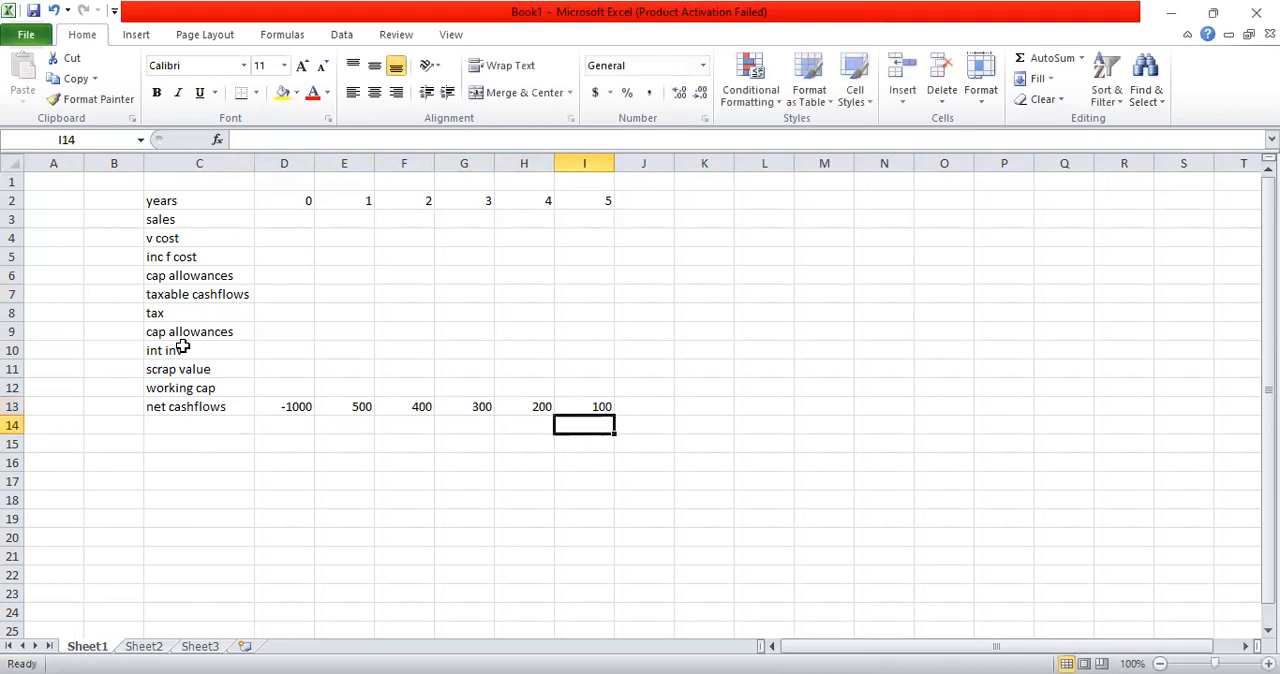
pyautogui.click(188, 428)
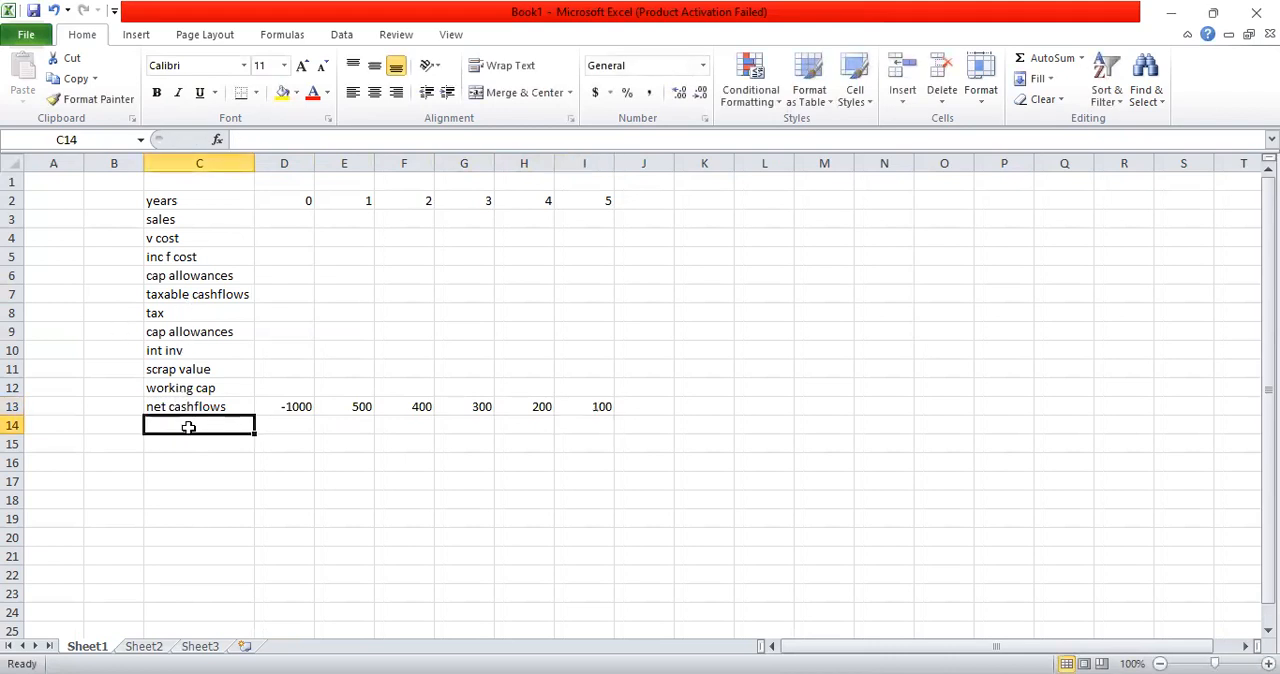
# Step: Add the row label "df 10%" in C14 below net cashflows
pyautogui.write('df')
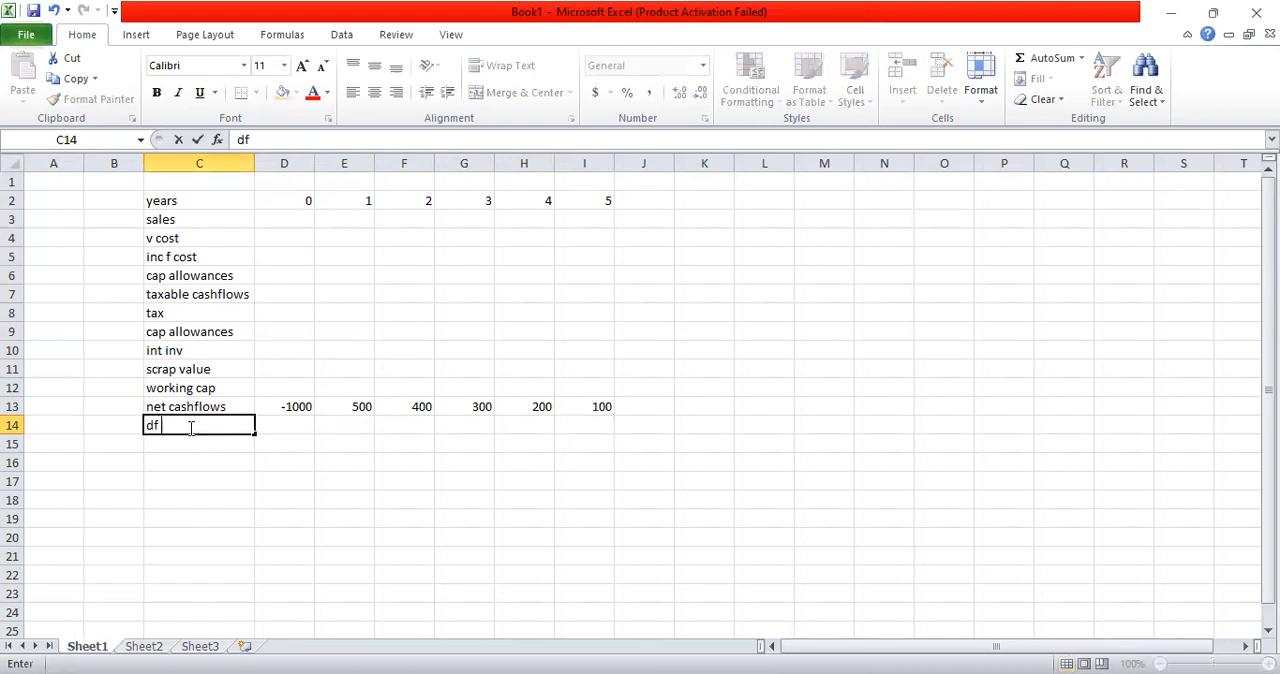
pyautogui.write(' 10%')
# Step: Enter the year 0 discount factor formula =1.1^-D2 in D14
pyautogui.click(295, 427)
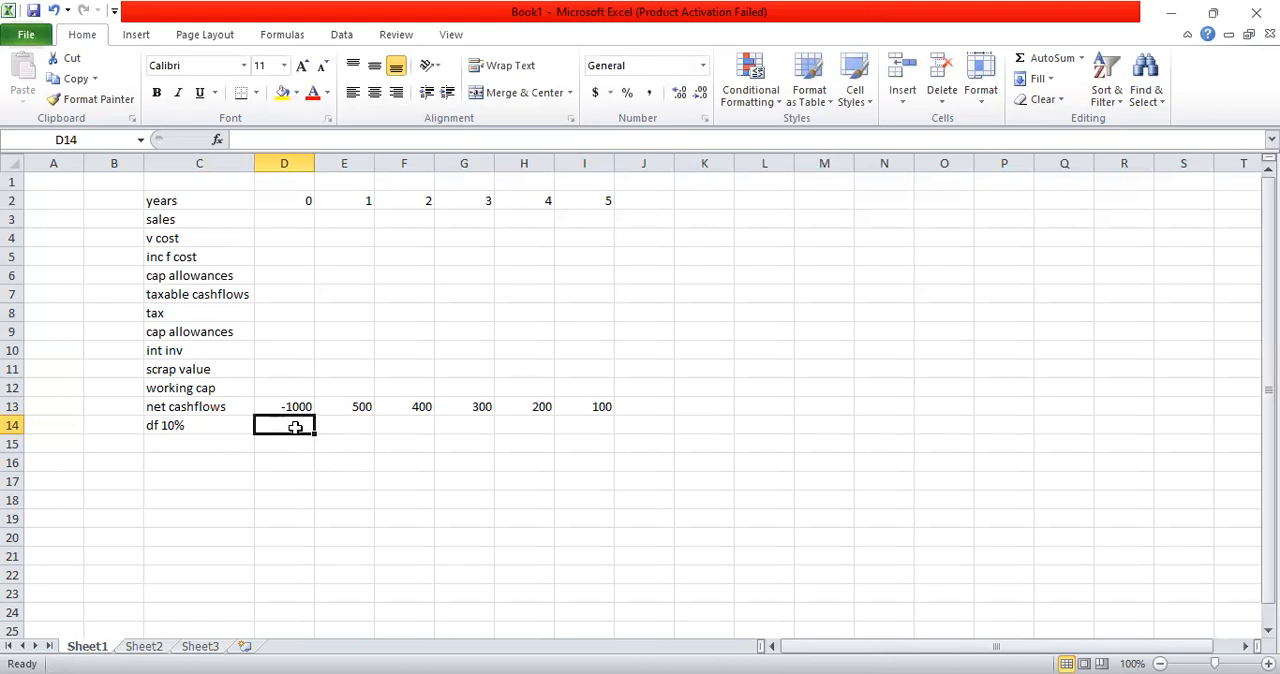
pyautogui.write('=')
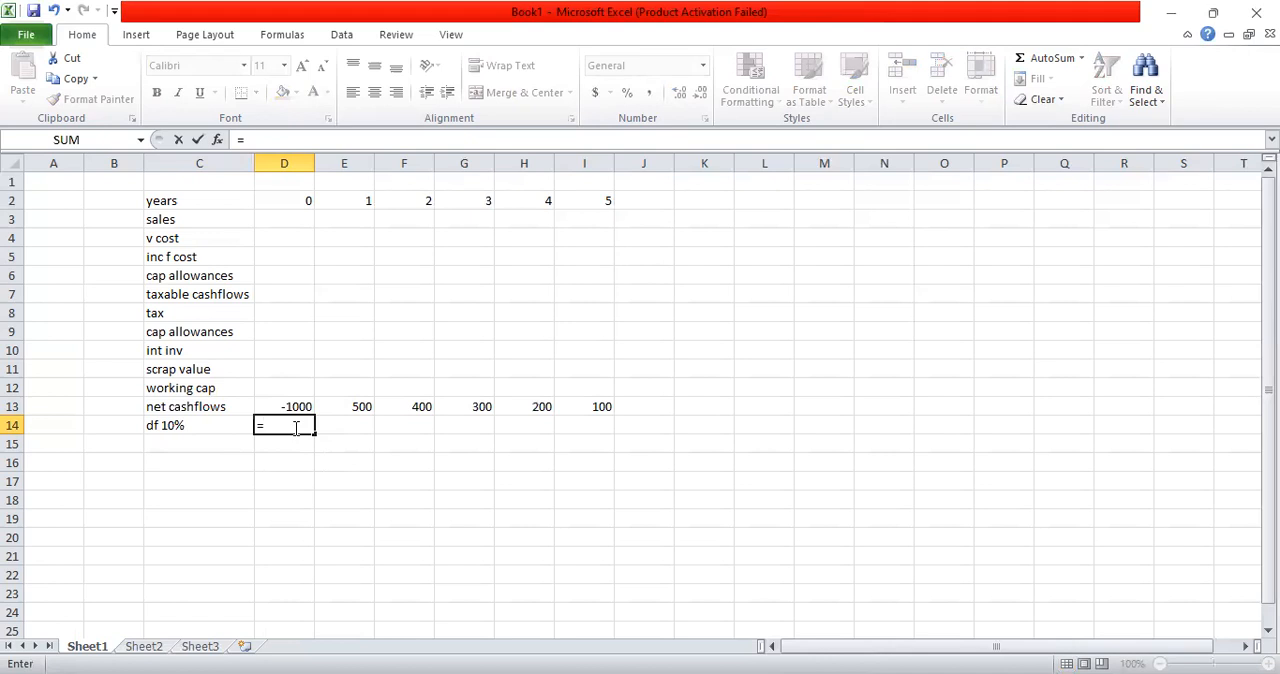
pyautogui.write('1.1^-')
pyautogui.click(296, 201)
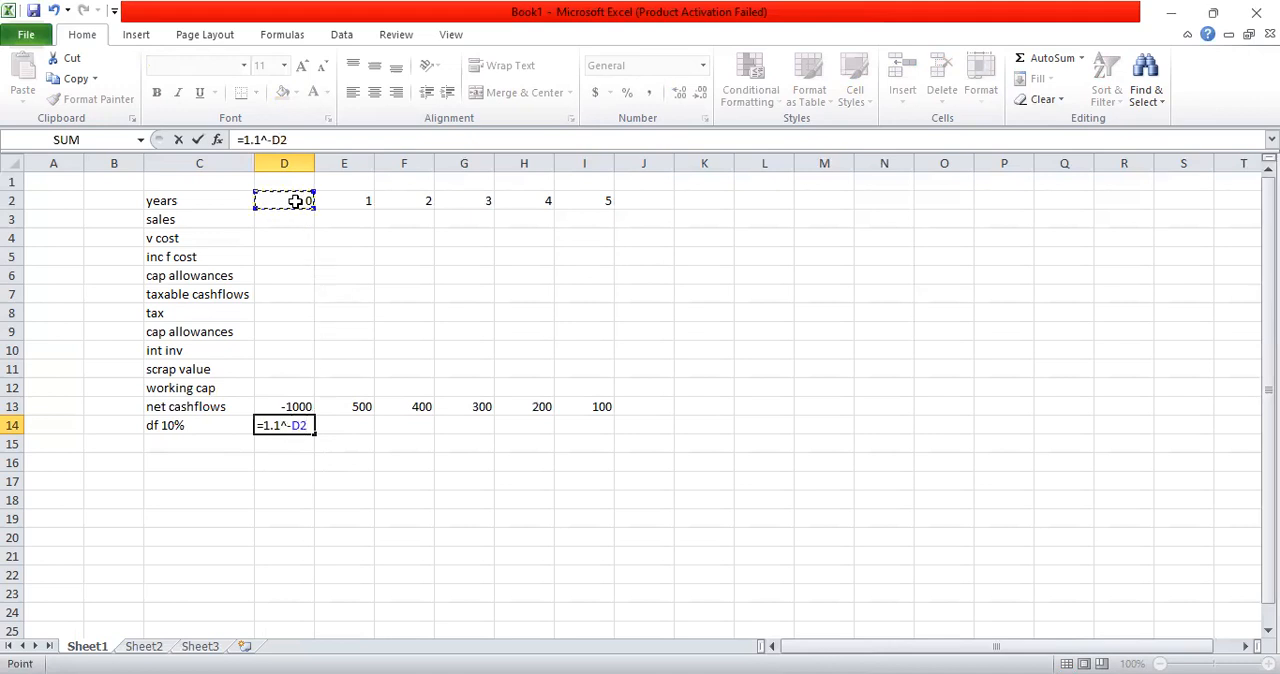
pyautogui.press('Return')
# Step: Copy the discount factor formula from D14 across to year 5 in I14
pyautogui.press('Up')
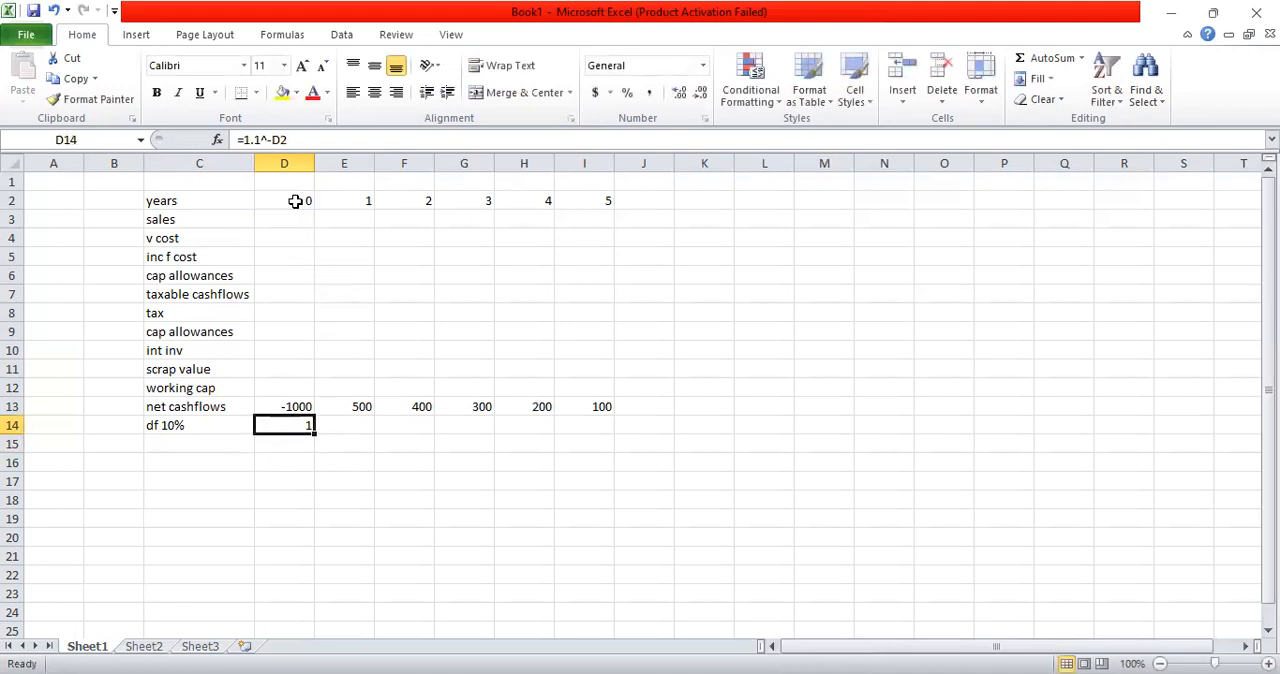
pyautogui.hotkey('ctrl', 'c')
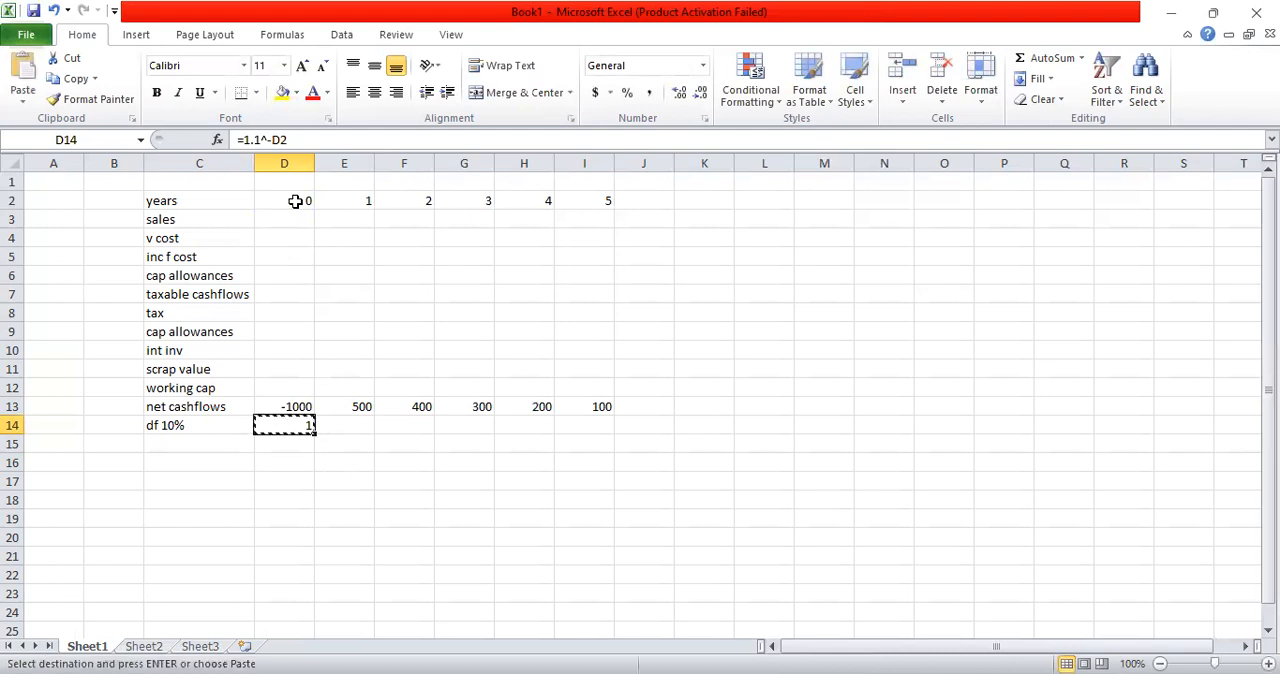
pyautogui.hotkey('shift', 'Right')
pyautogui.hotkey('shift', 'Right')
pyautogui.hotkey('shift', 'Right')
pyautogui.hotkey('shift', 'Right')
pyautogui.hotkey('shift', 'Right')
pyautogui.hotkey('ctrl', 'v')
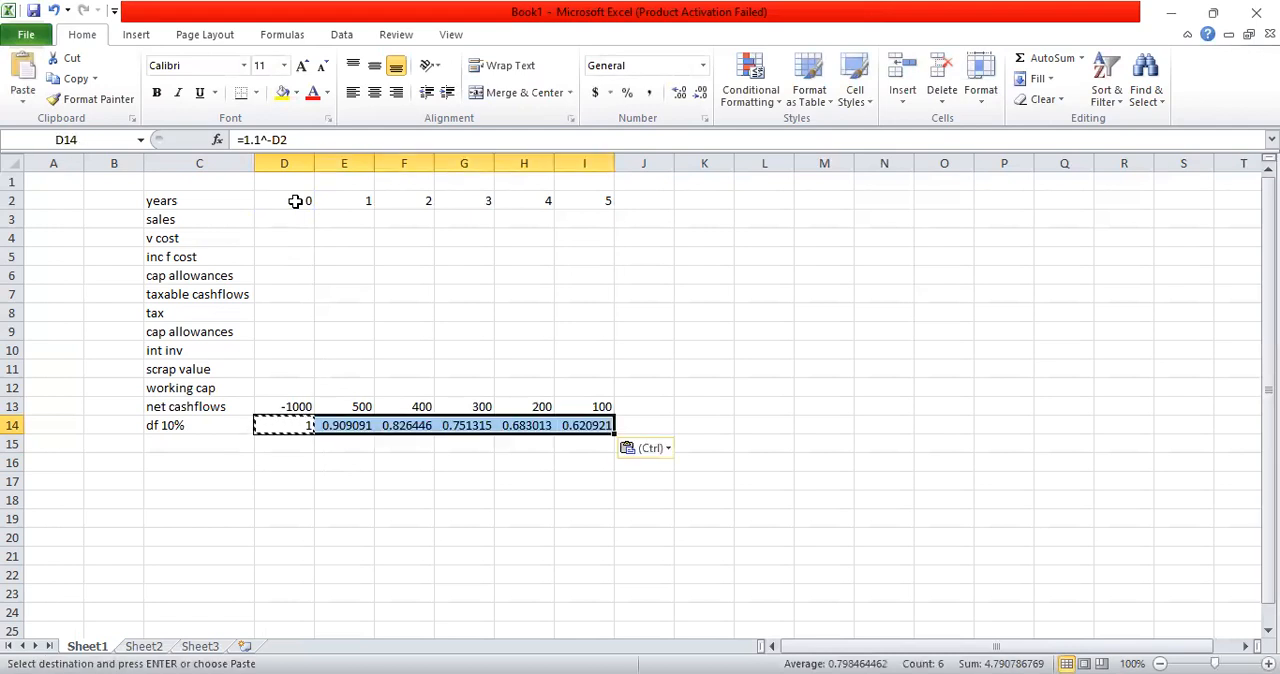
pyautogui.press('Escape')
# Step: Add the row label "p values" in C15 below the discount factor row
pyautogui.press('Down')
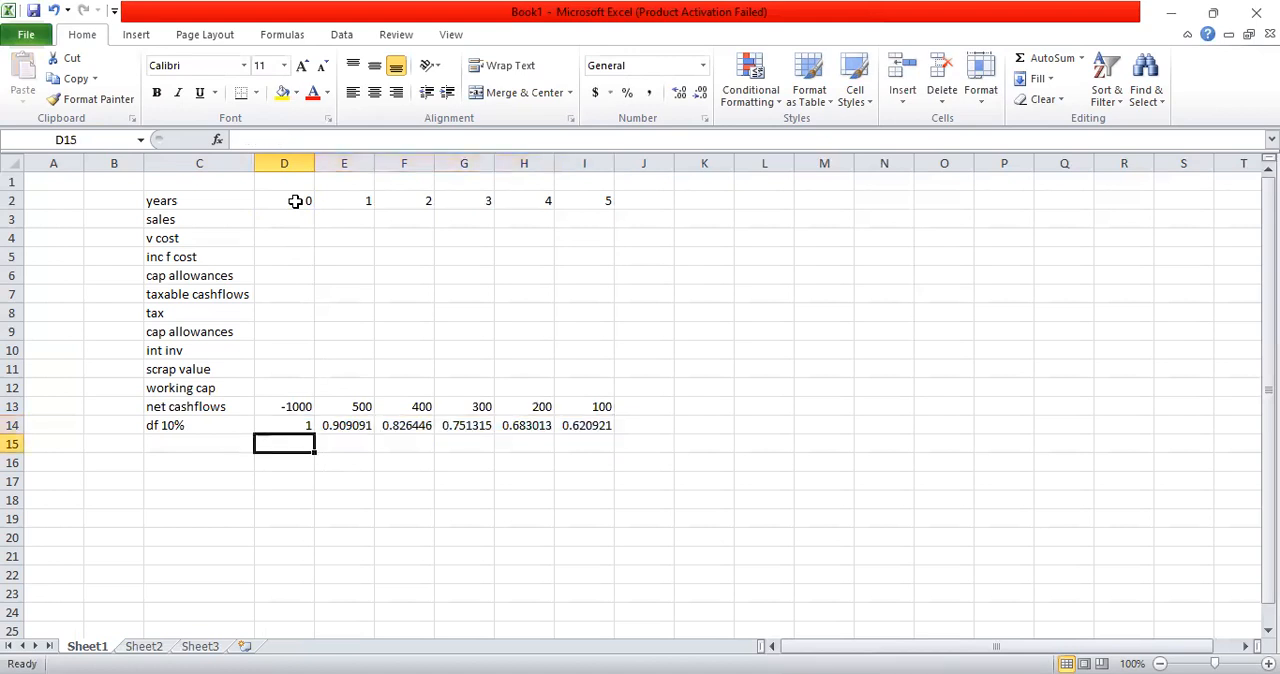
pyautogui.press('Left')
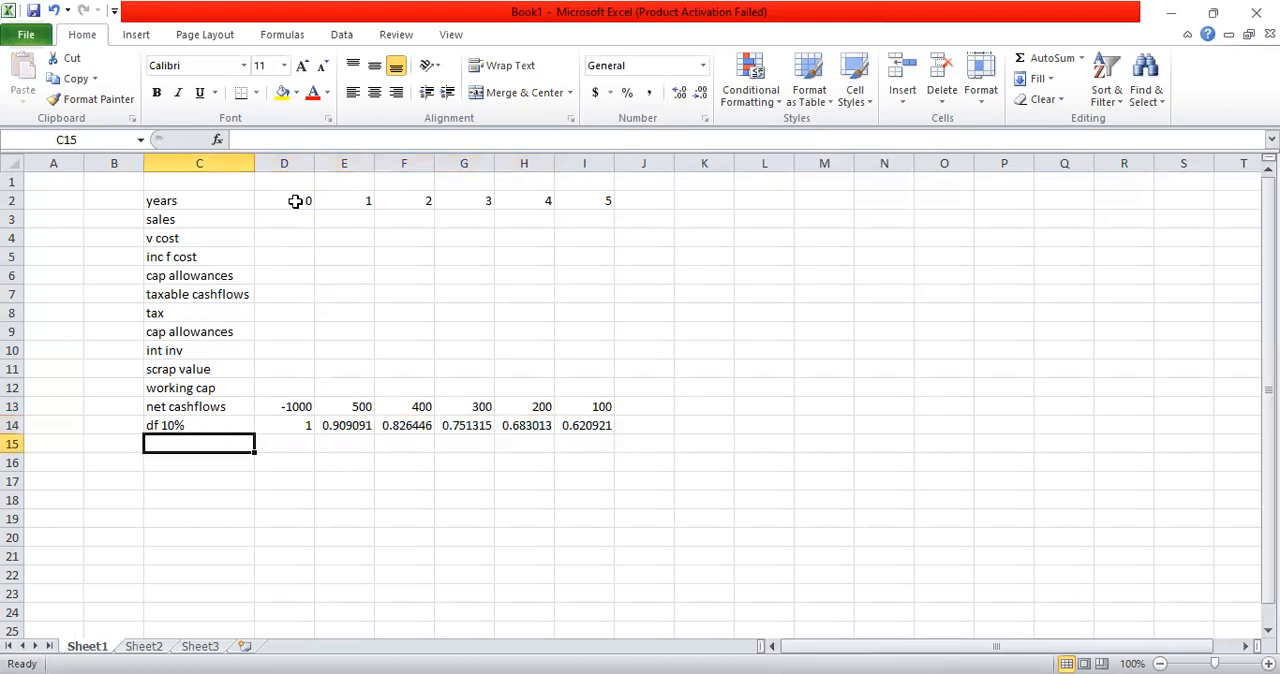
pyautogui.write('p val')
pyautogui.write('y')
pyautogui.press('BackSpace')
pyautogui.write('ue')
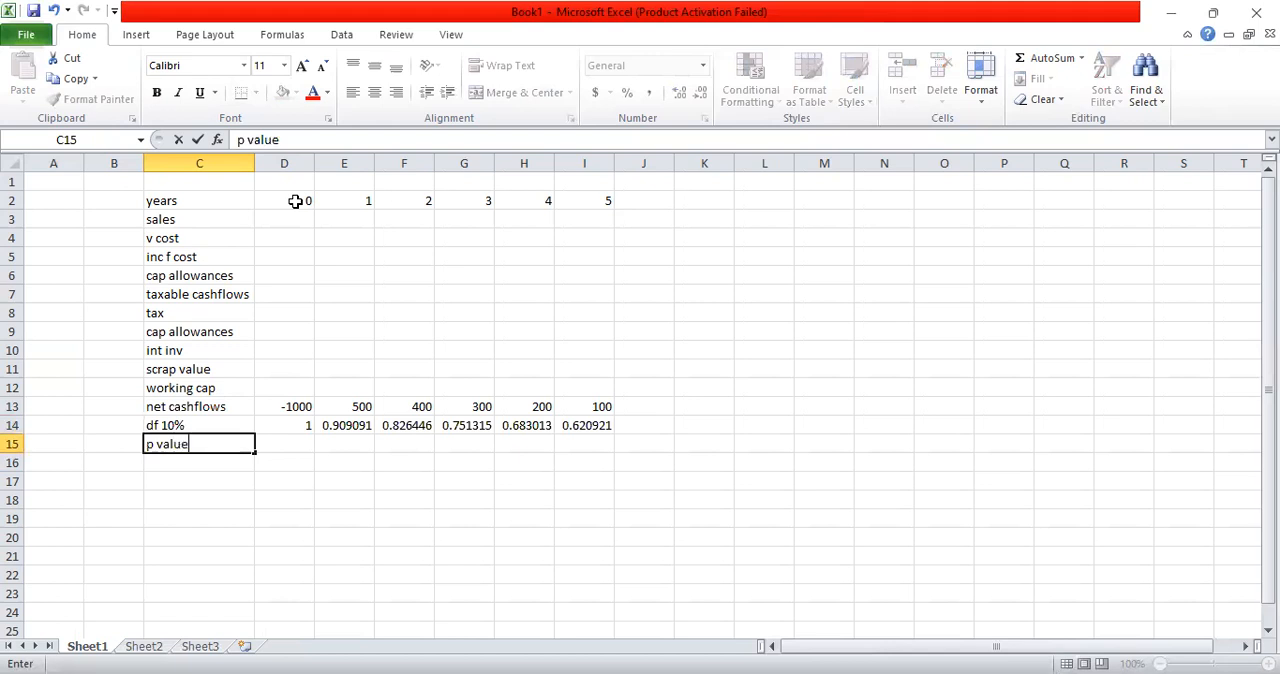
pyautogui.write('s')
pyautogui.press('Return')
# Step: Enter the year 0 present value formula =D14*D13 in D15
pyautogui.press('Up')
pyautogui.press('Right')
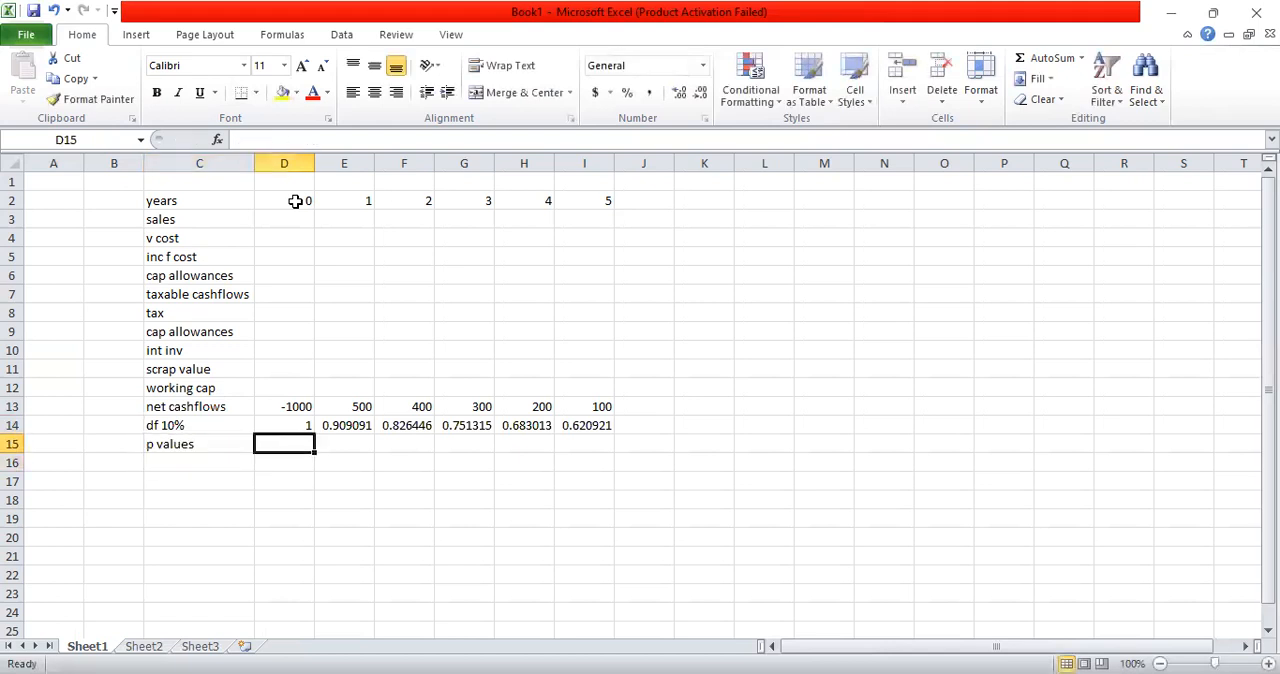
pyautogui.write('=')
pyautogui.press('Up')
pyautogui.write('*')
pyautogui.press('Up')
# Step: Copy the present value formula from D15 across to year 5 in I15
pyautogui.press('Up')
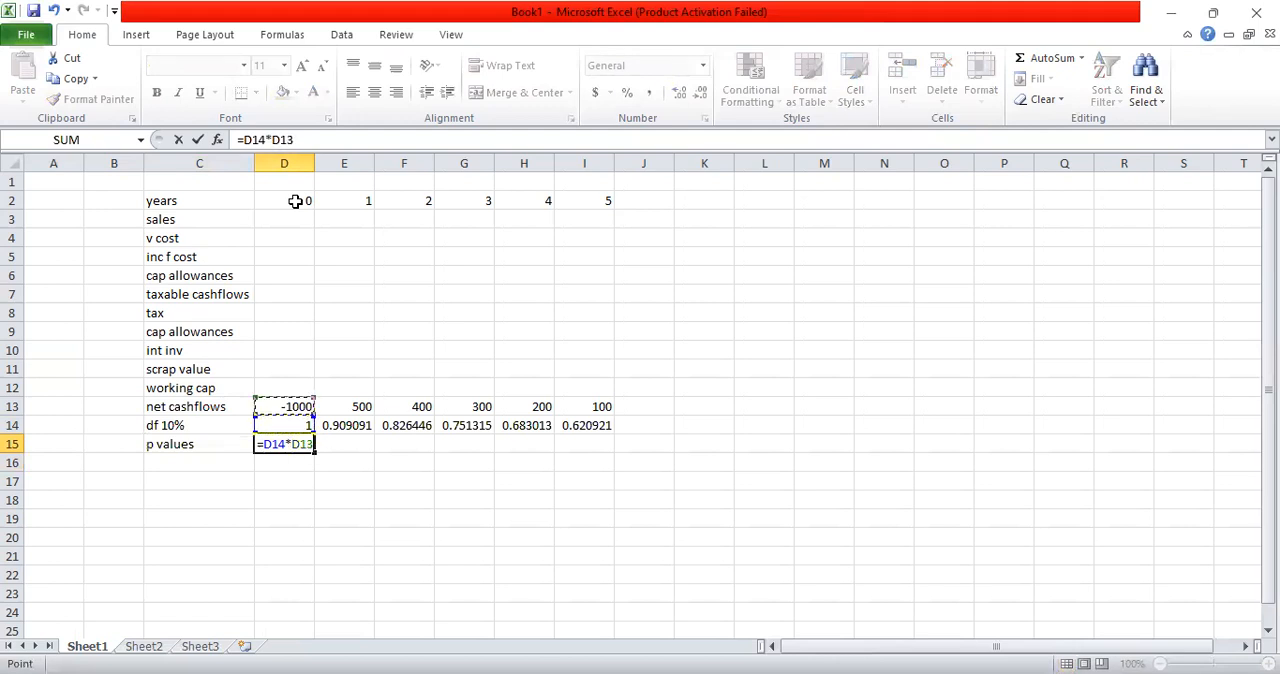
pyautogui.press('Return')
pyautogui.press('Up')
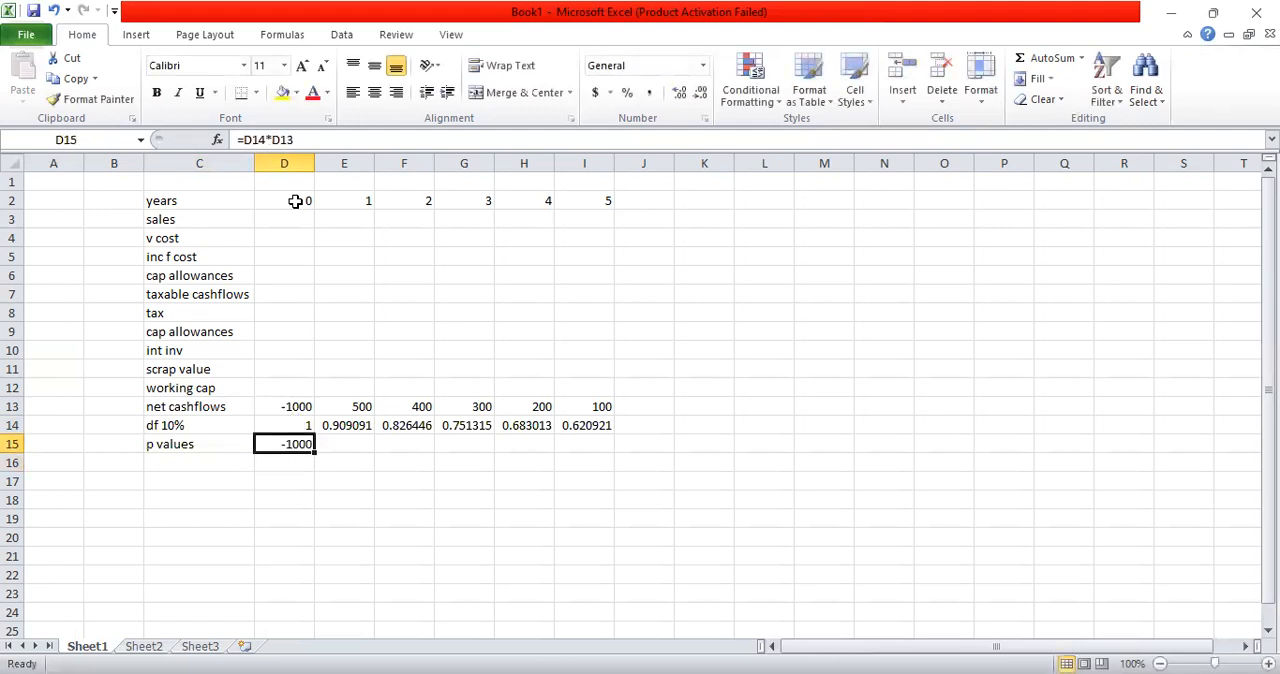
pyautogui.hotkey('ctrl', 'c')
pyautogui.hotkey('shift', 'Right')
pyautogui.hotkey('shift', 'Right')
pyautogui.hotkey('shift', 'Right')
pyautogui.hotkey('shift', 'Right')
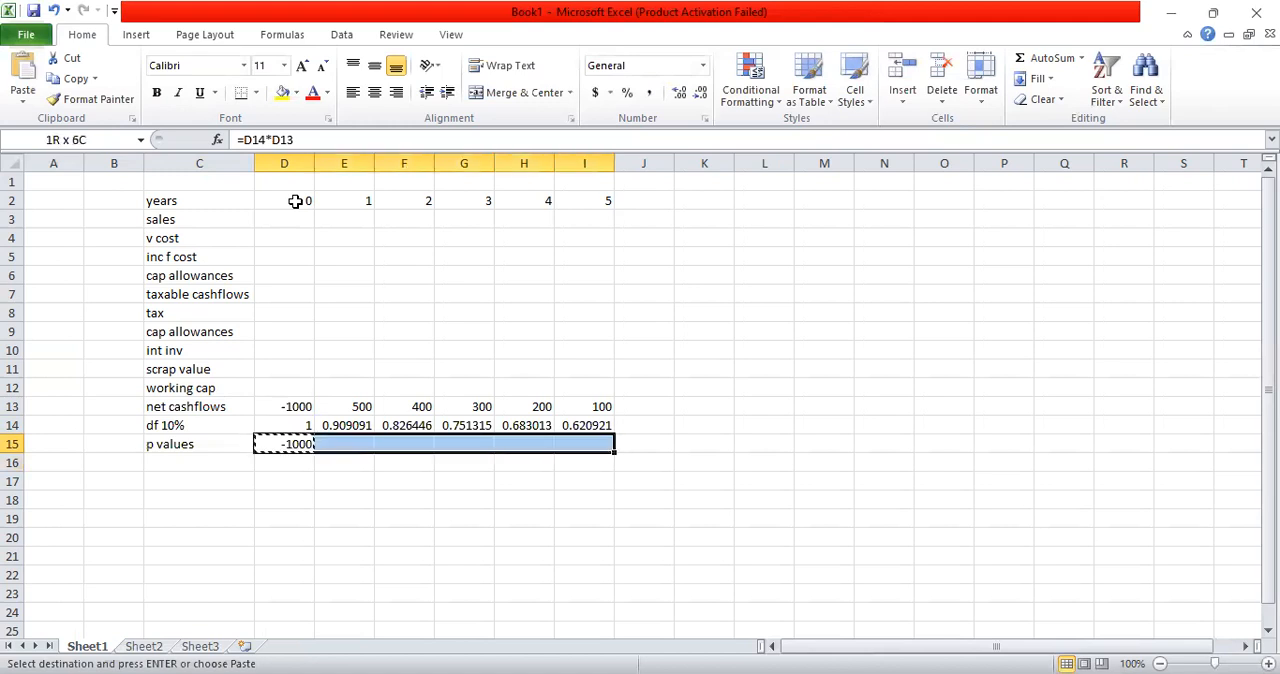
pyautogui.hotkey('ctrl', 'v')
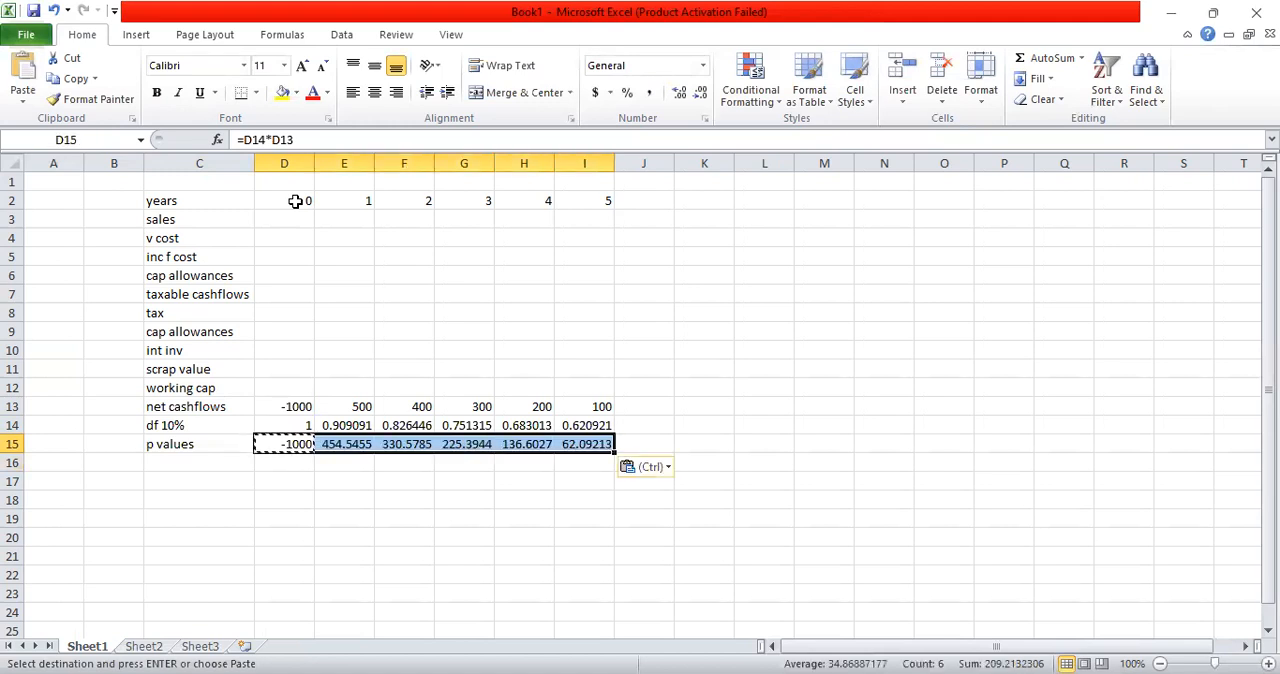
pyautogui.press('Escape')
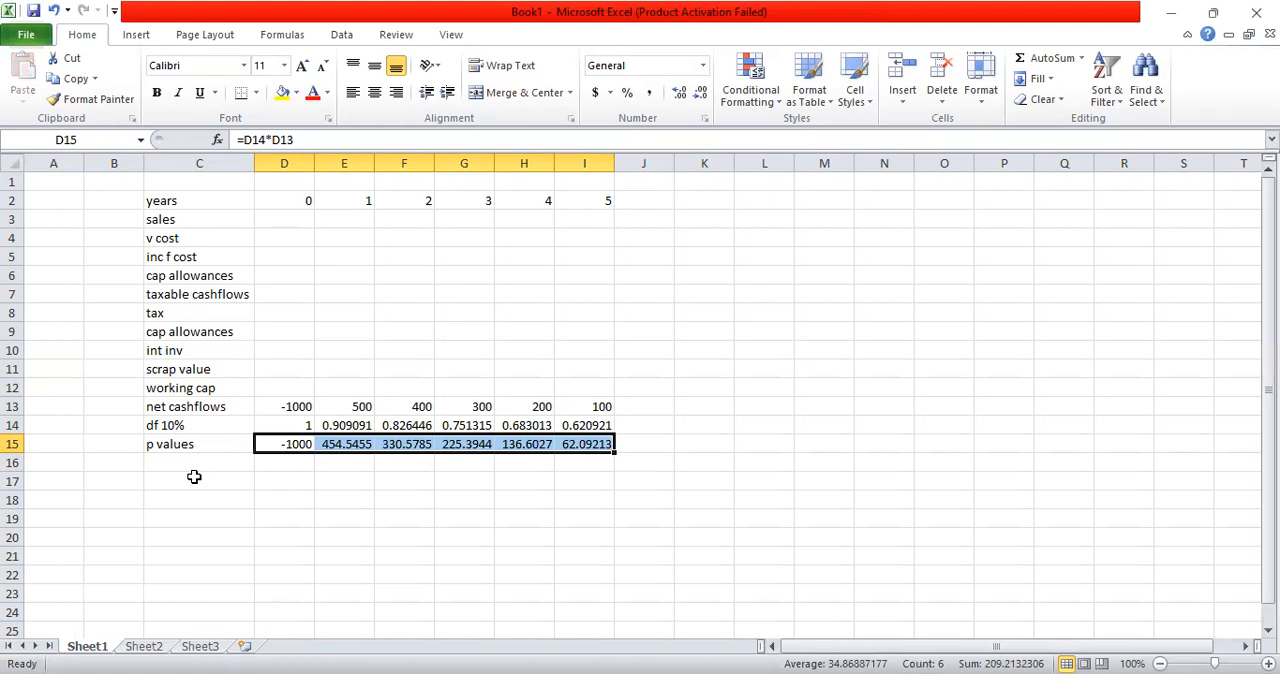
# Step: Add the row label "NPV" in C16 below the present values
pyautogui.click(192, 465)
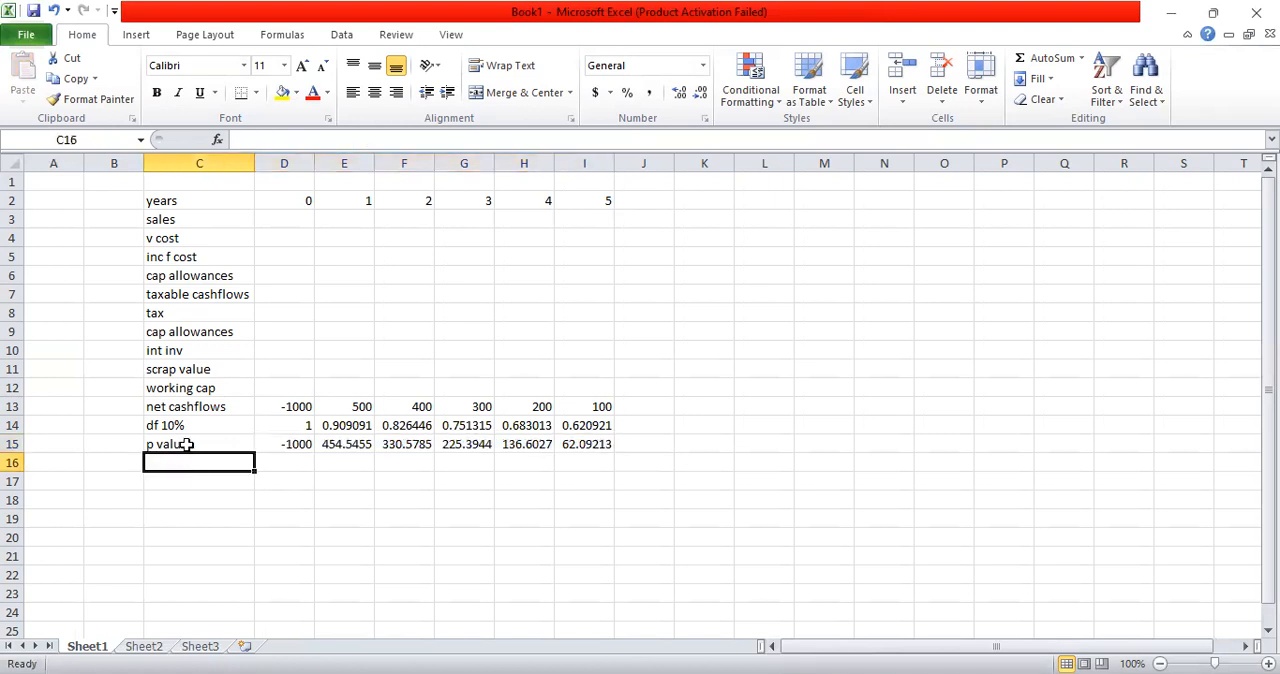
pyautogui.write('NPV')
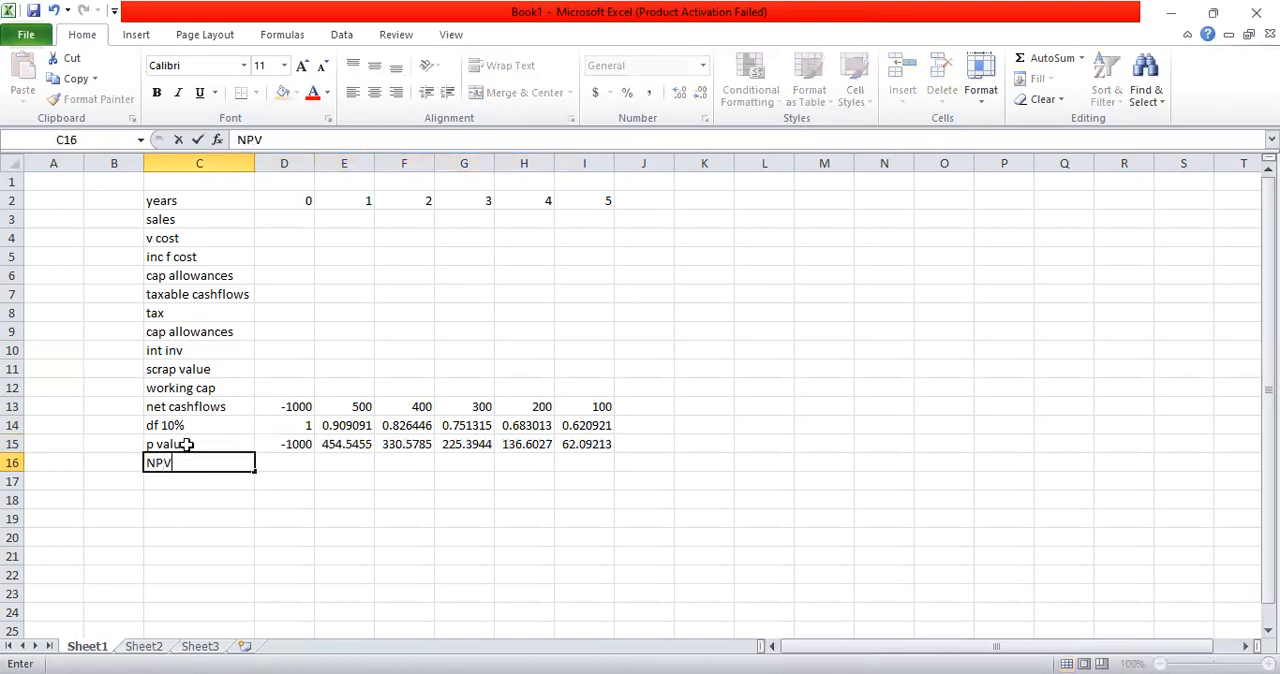
pyautogui.press('Return')
# Step: Calculate the NPV in D16 by summing the present values with =SUM(D15:I15)
pyautogui.press('Up')
pyautogui.press('Right')
pyautogui.write('=')
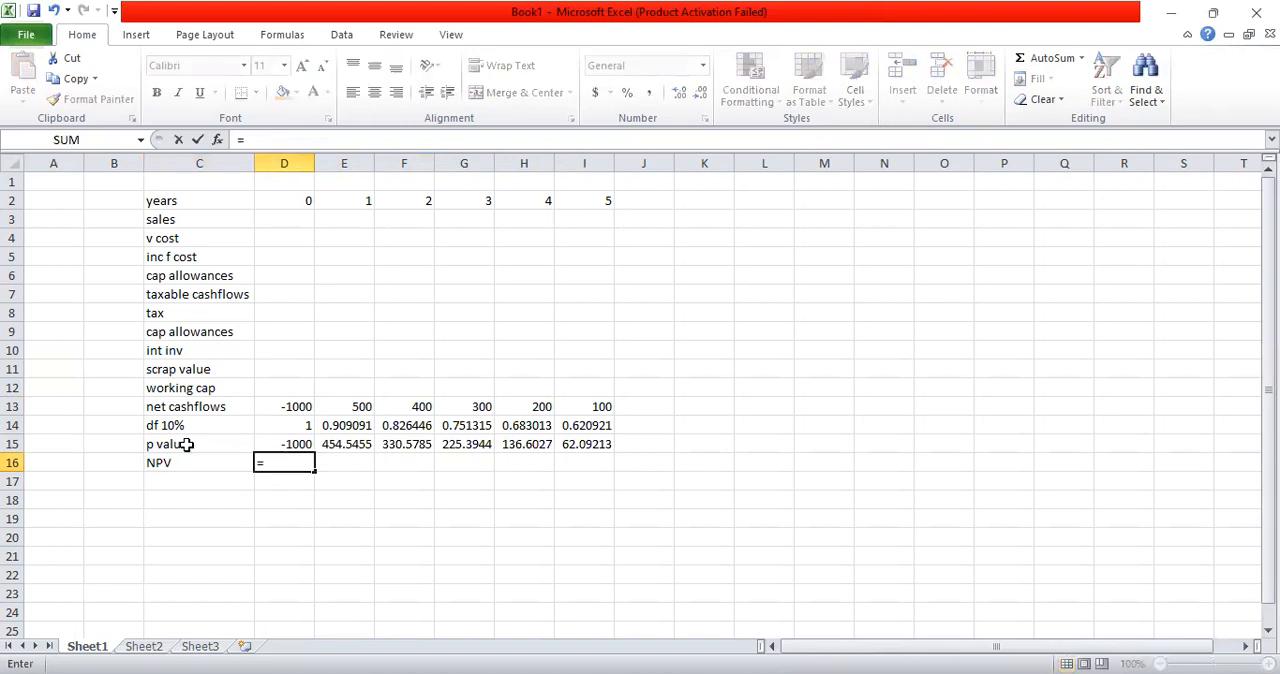
pyautogui.write('sum(')
pyautogui.click(271, 447)
pyautogui.hotkey('shift', 'Right')
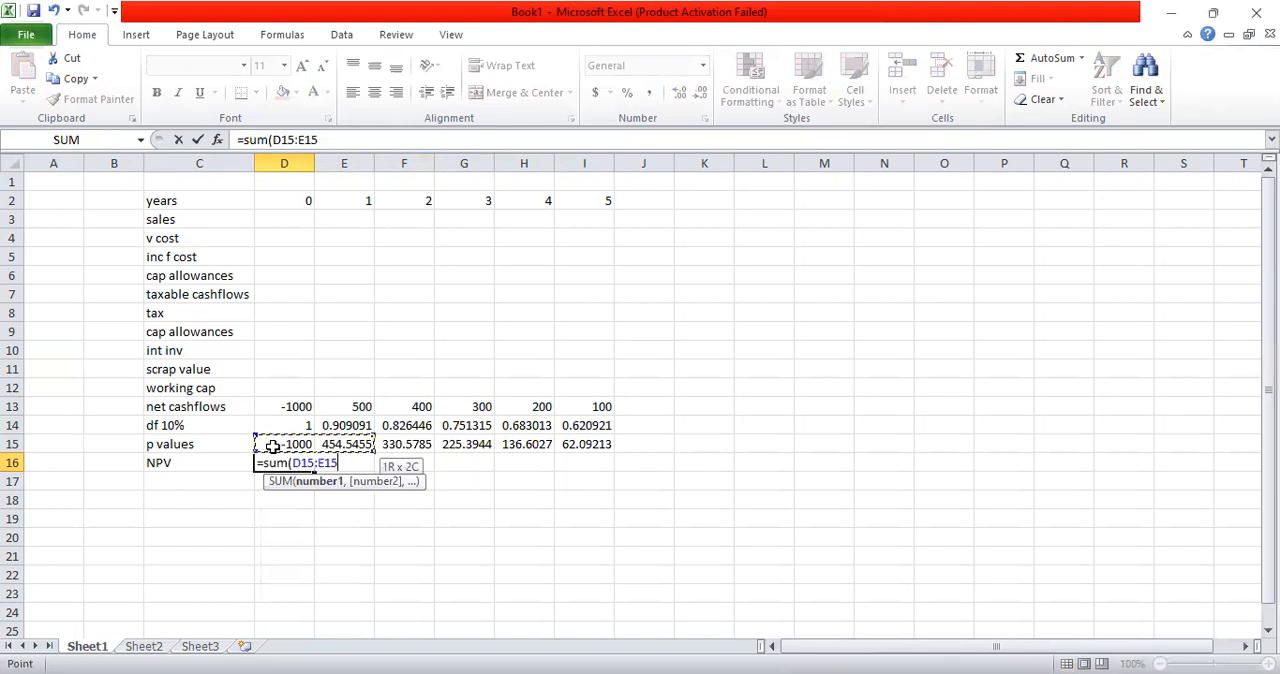
pyautogui.hotkey('shift', 'Right')
pyautogui.hotkey('shift', 'Right')
pyautogui.hotkey('shift', 'Right')
pyautogui.hotkey('shift', 'Right')
pyautogui.write(')')
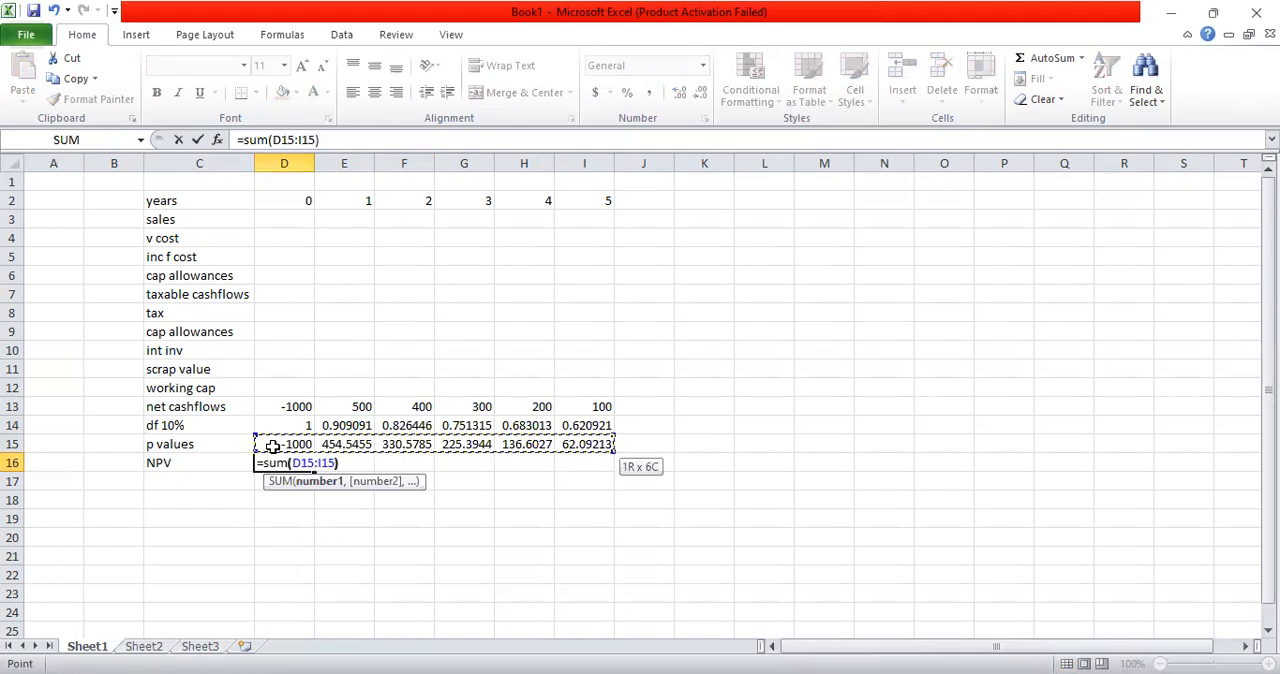
pyautogui.press('Return')
pyautogui.click(280, 461)
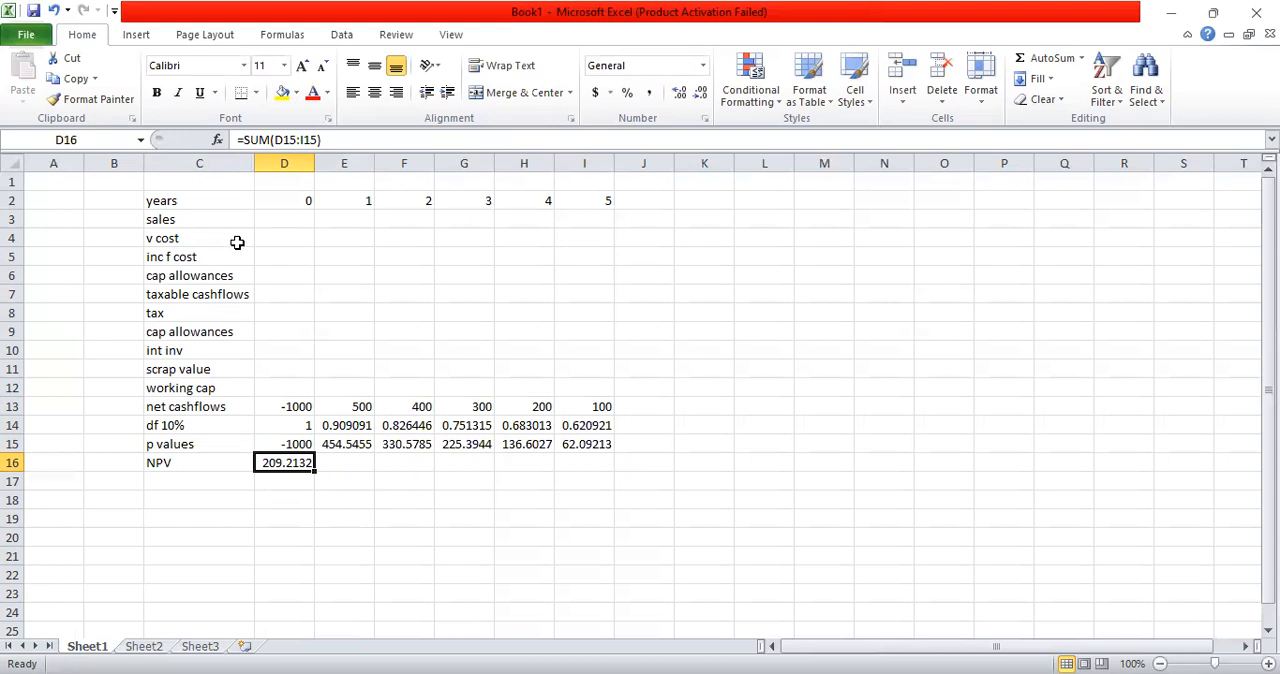
# Step: Increase the font size of the entire worksheet to 14
pyautogui.click(285, 68)
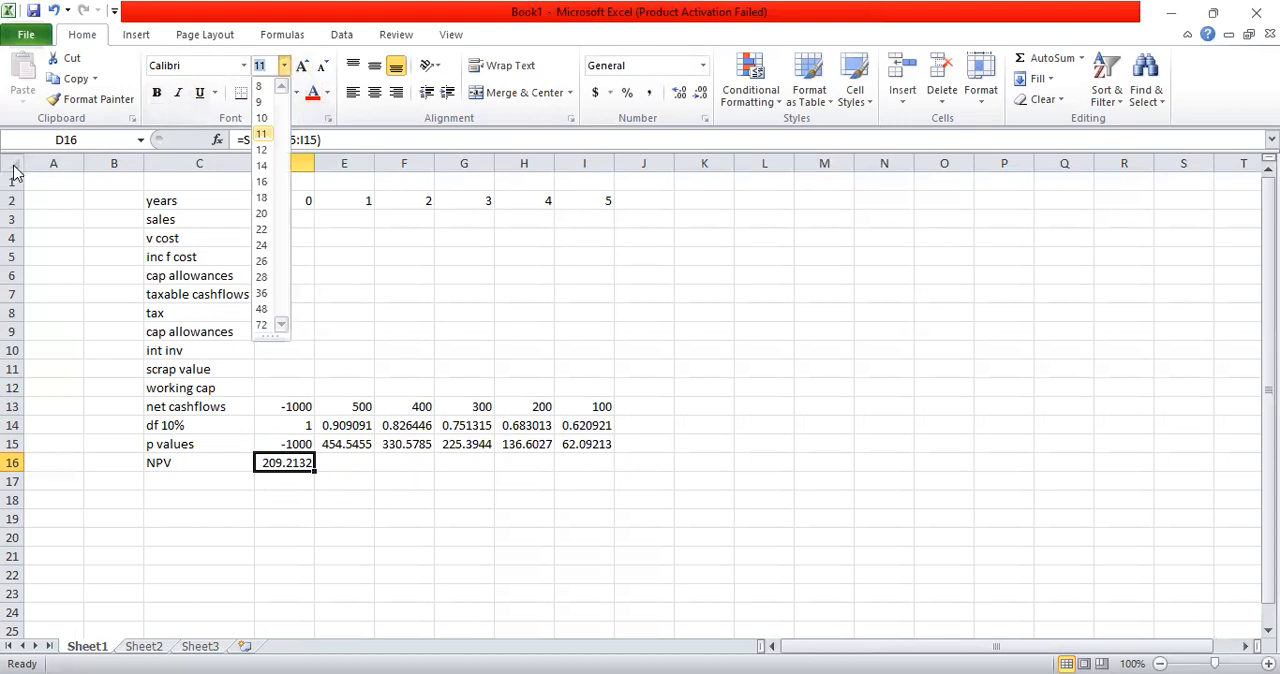
pyautogui.click(12, 166)
pyautogui.click(12, 166)
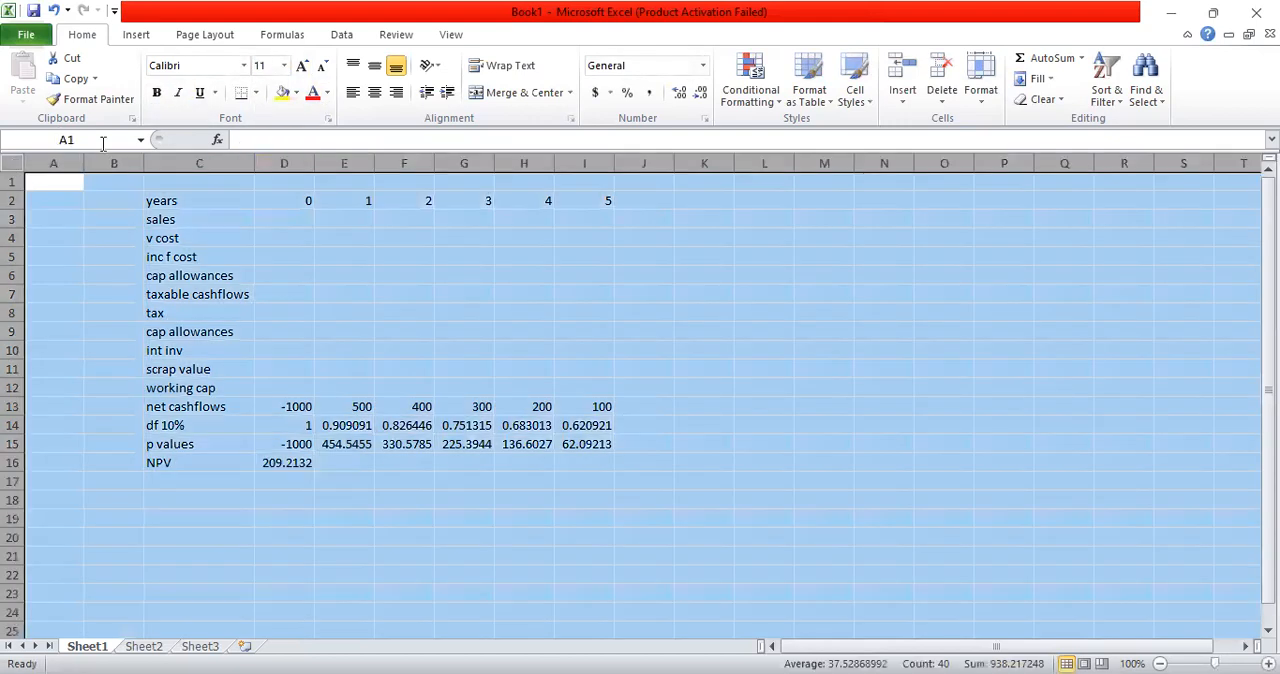
pyautogui.click(302, 66)
pyautogui.click(302, 66)
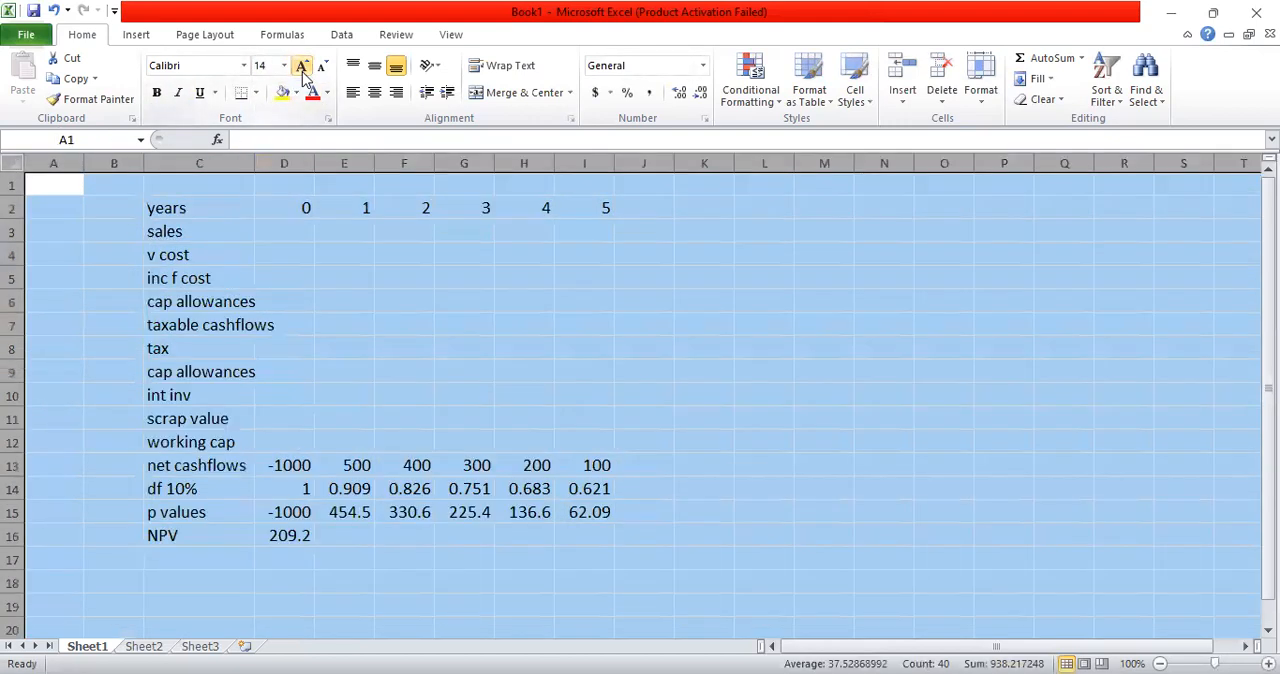
pyautogui.click(114, 207)
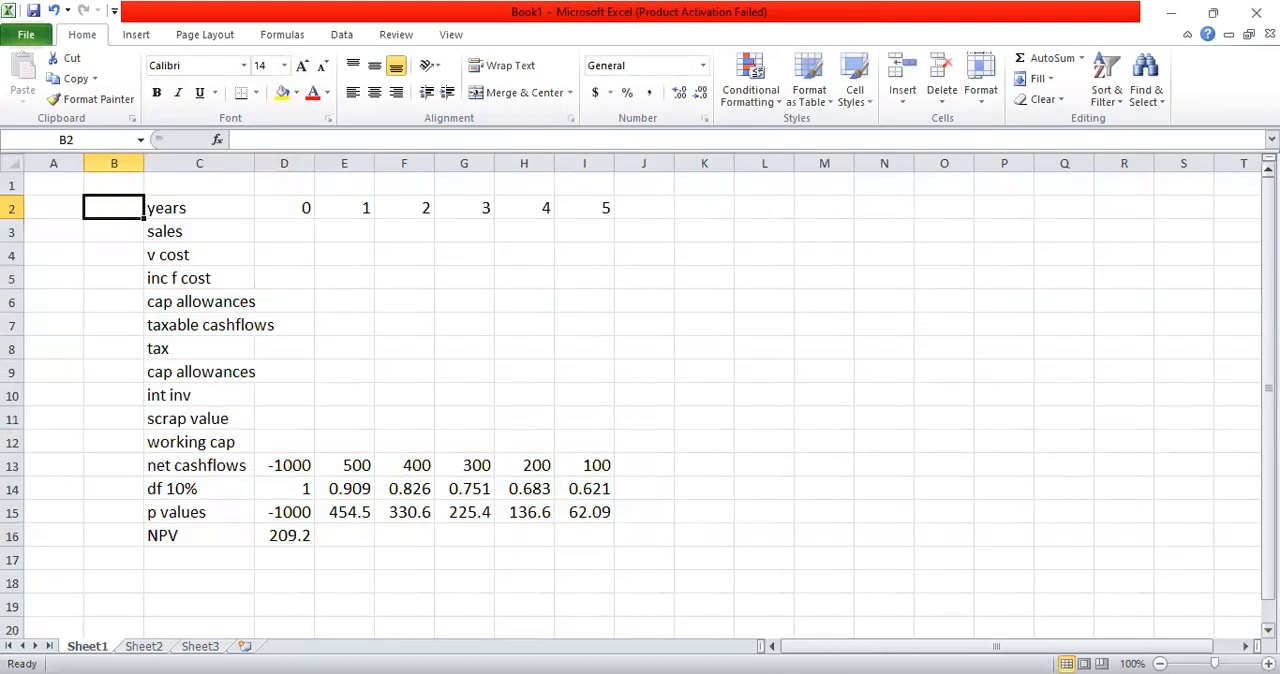
# Step: Add a second "NPV" label in C18, leaving row 17 blank
pyautogui.scroll(-1, 1234, 571)
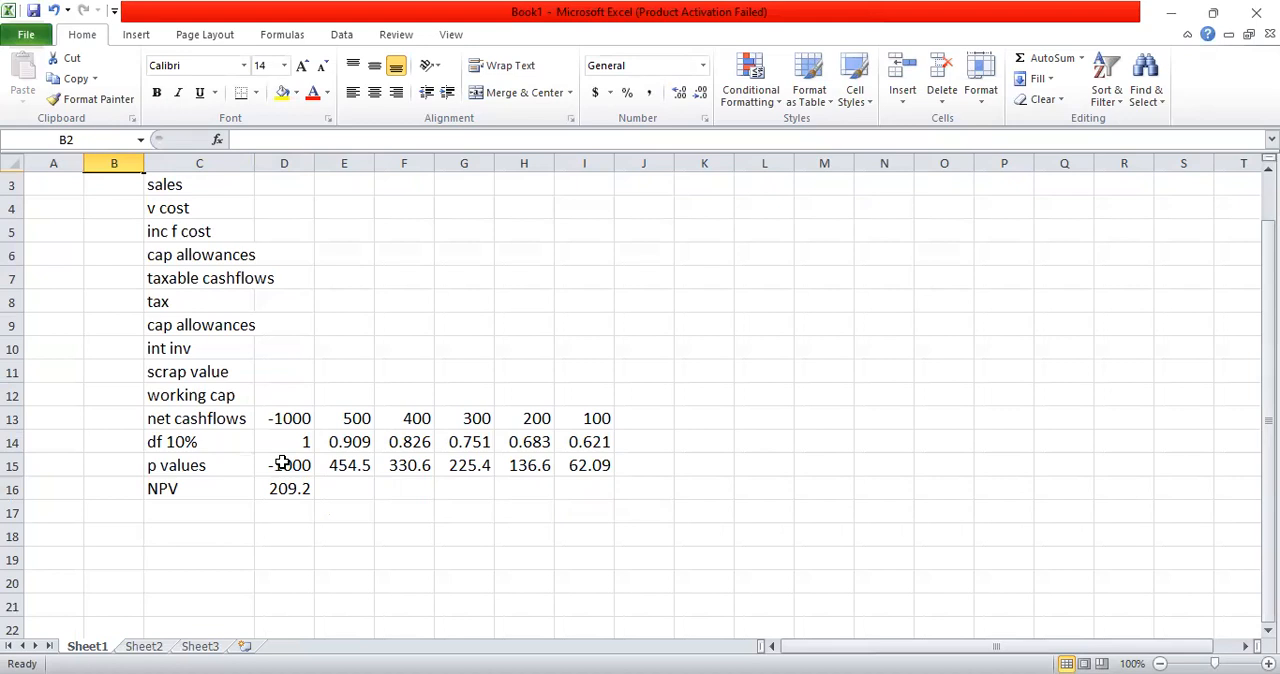
pyautogui.click(228, 527)
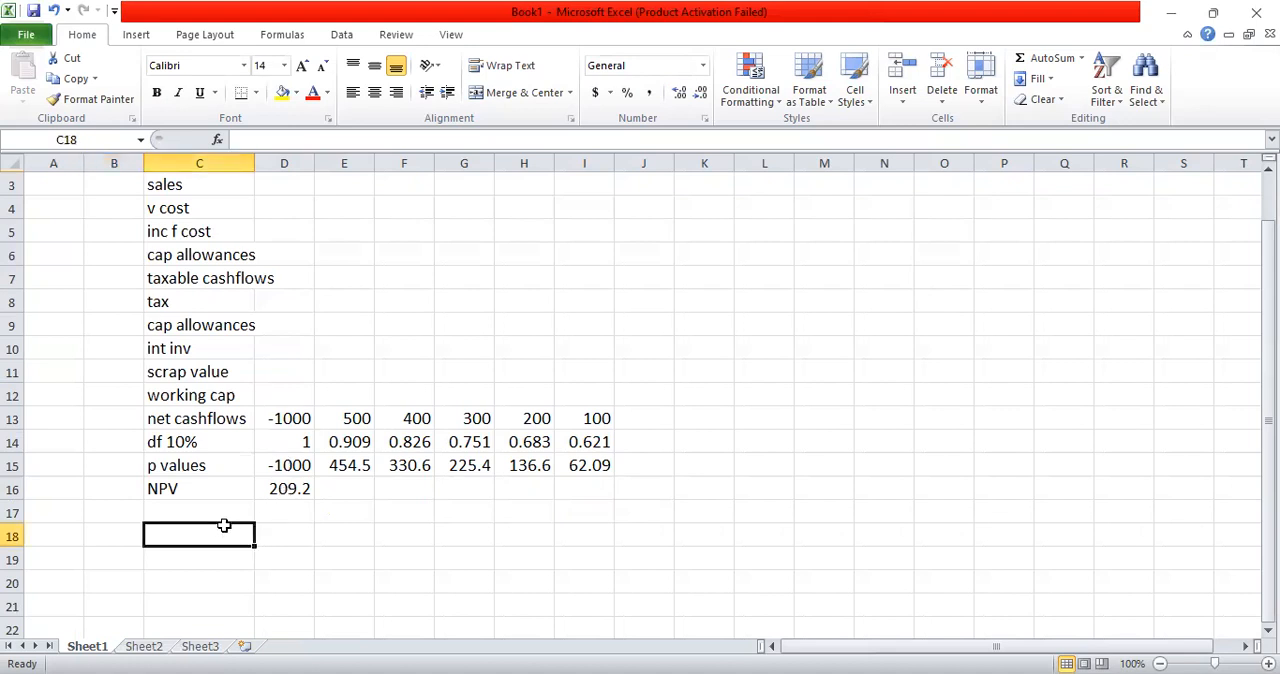
pyautogui.write('n')
pyautogui.press('BackSpace')
pyautogui.write('n')
pyautogui.press('BackSpace')
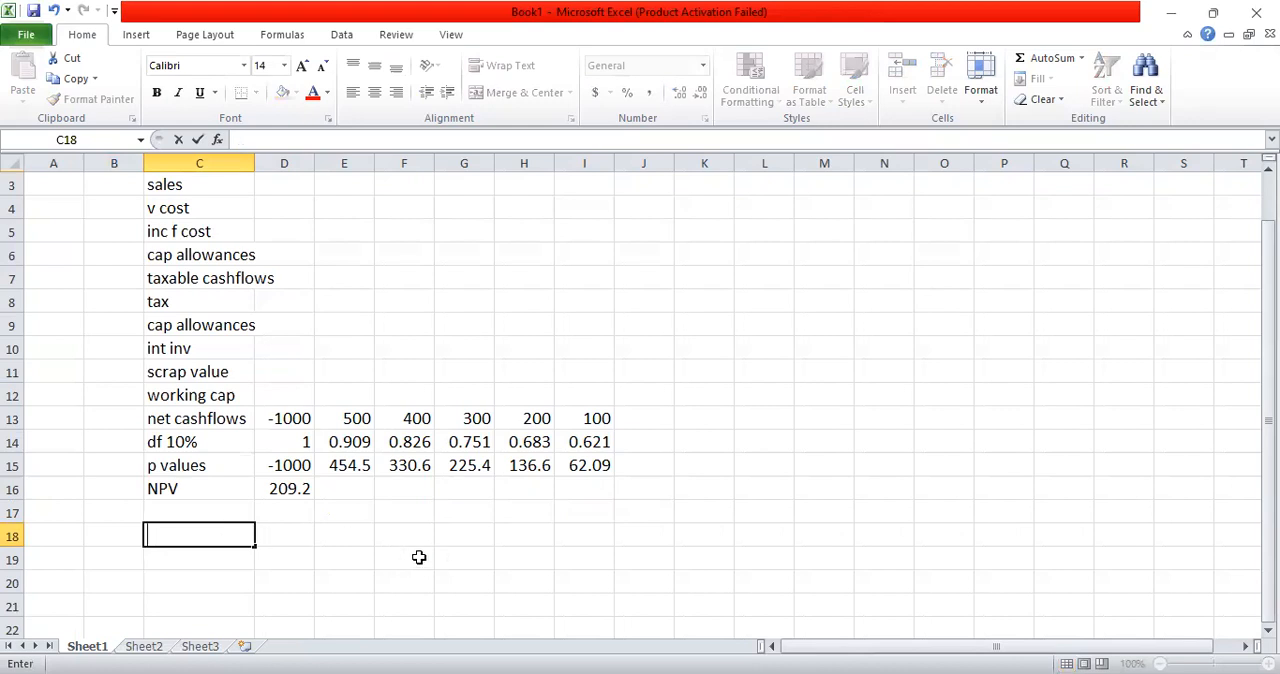
pyautogui.write('NPV')
# Step: Calculate the NPV in D18 from the present values with =NPV(10%,E15:I15)+D15
pyautogui.press('Tab')
pyautogui.write('=')
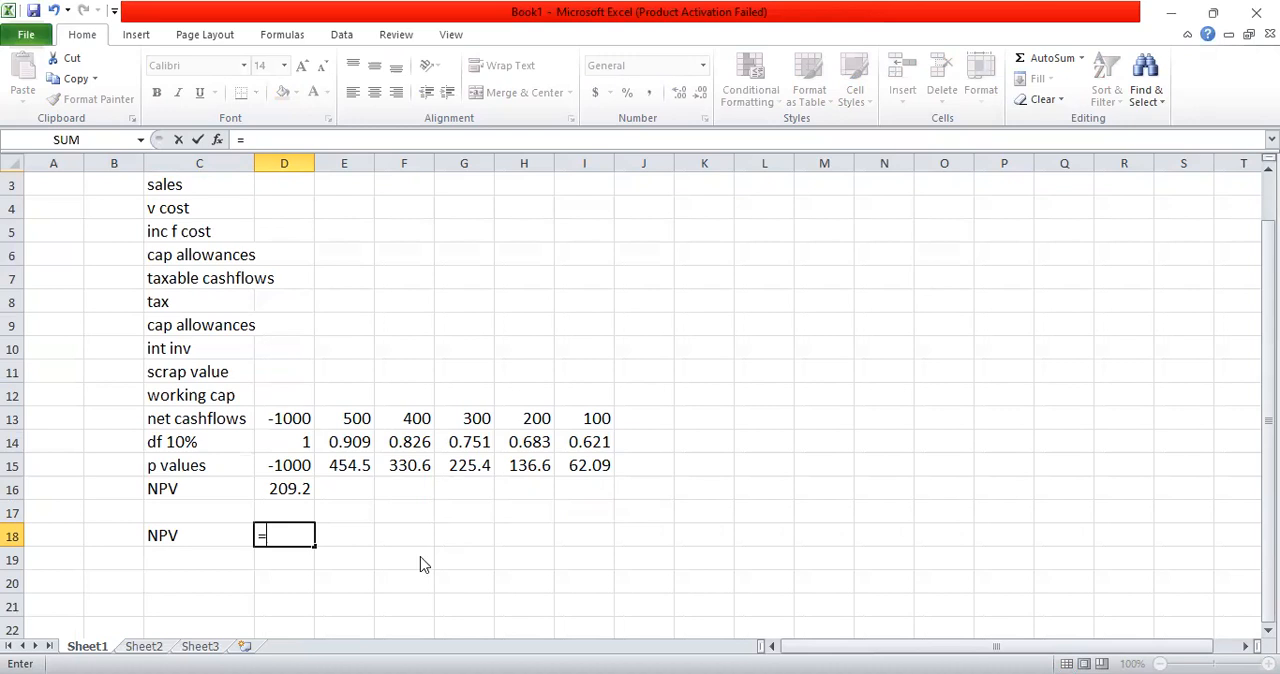
pyautogui.write('npv')
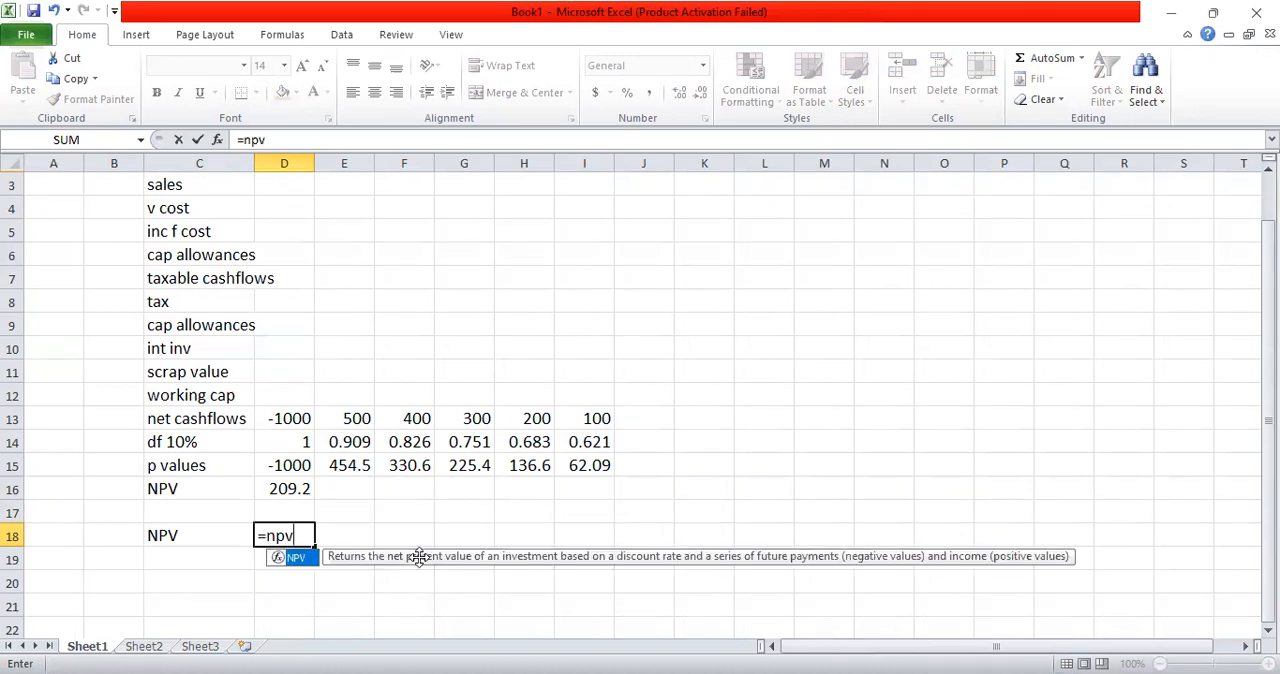
pyautogui.write('(')
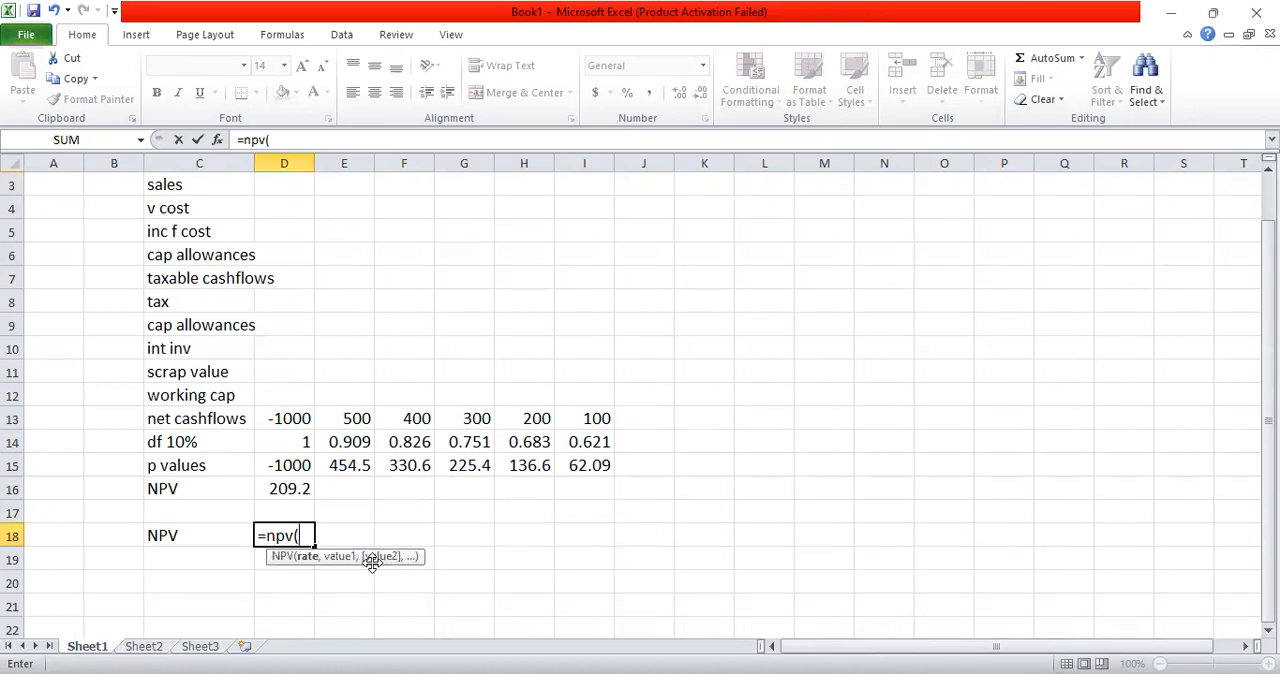
pyautogui.write('10%')
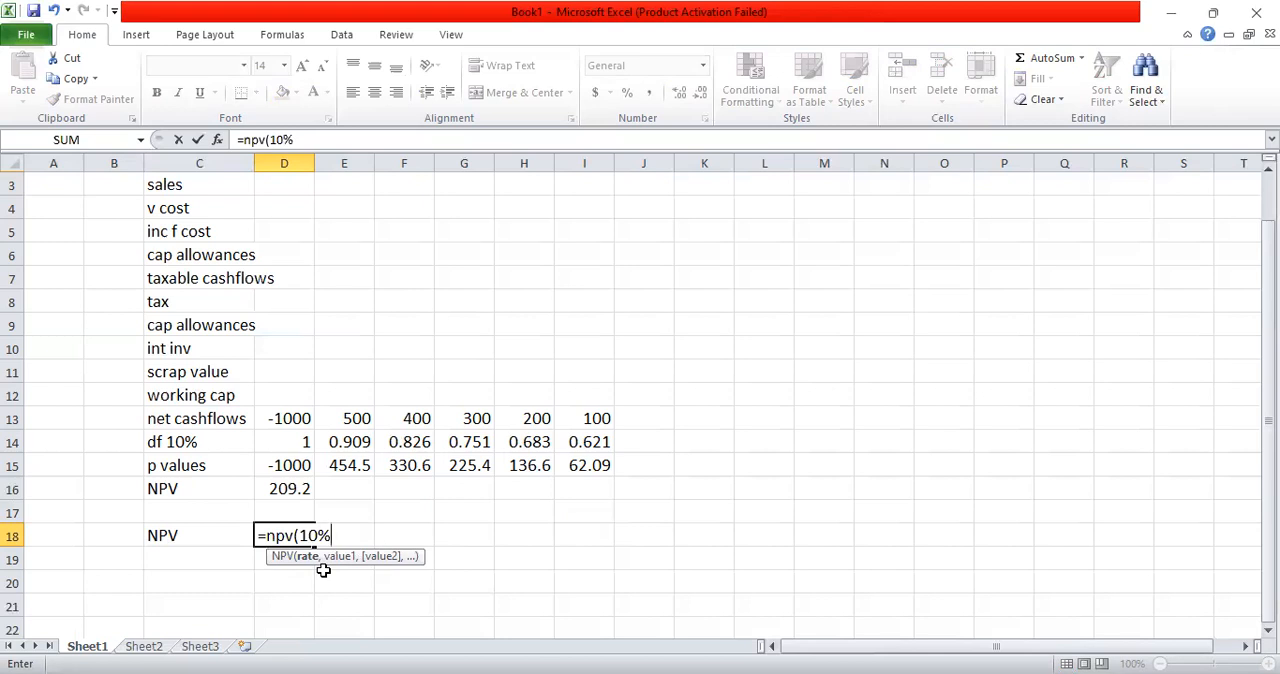
pyautogui.write(',')
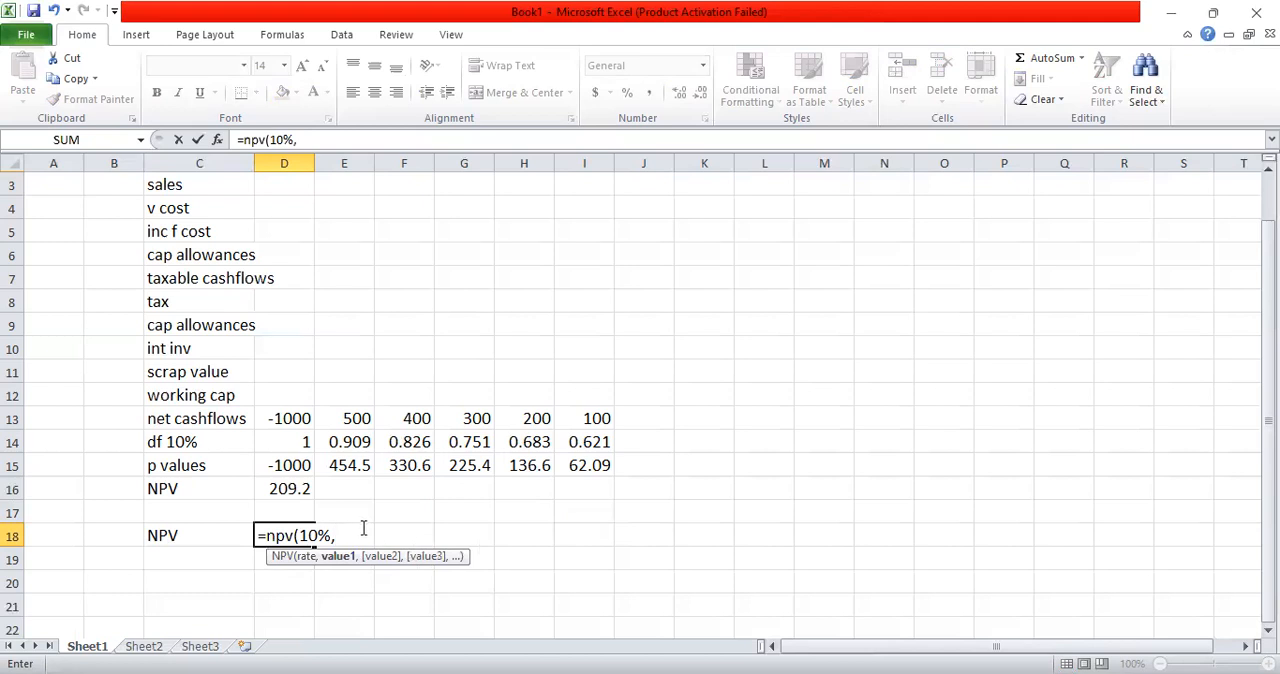
pyautogui.click(351, 463)
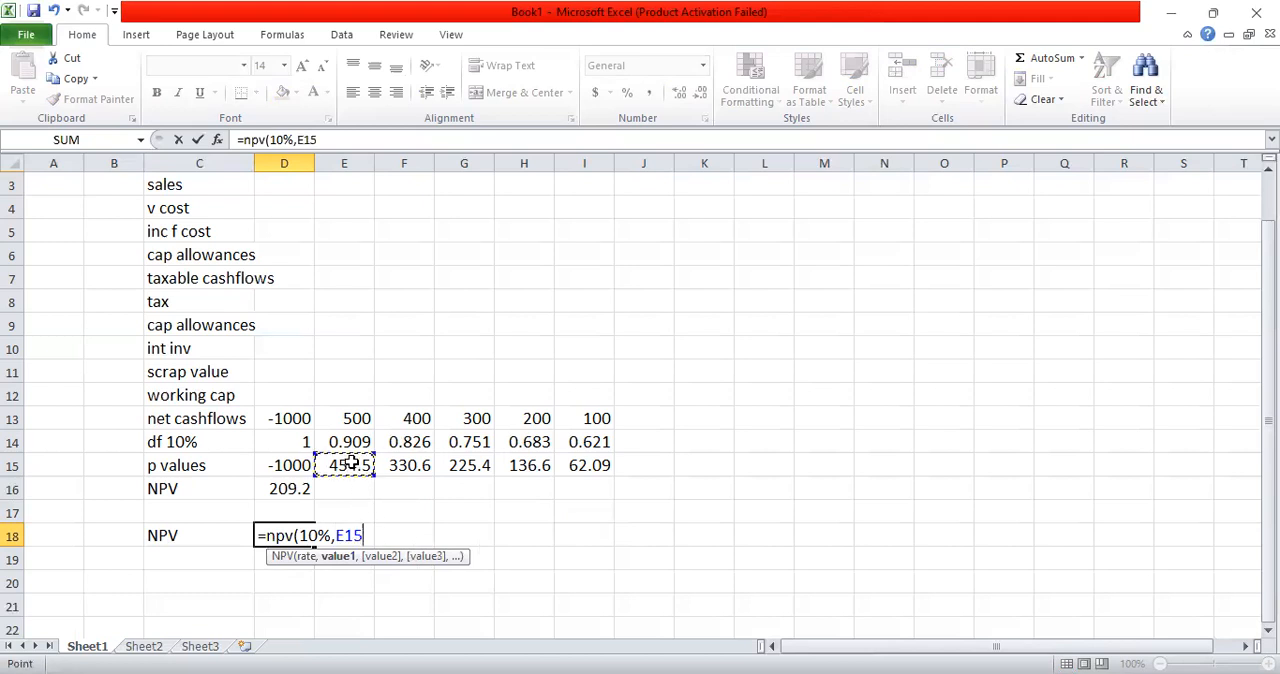
pyautogui.hotkey('shift', 'Right')
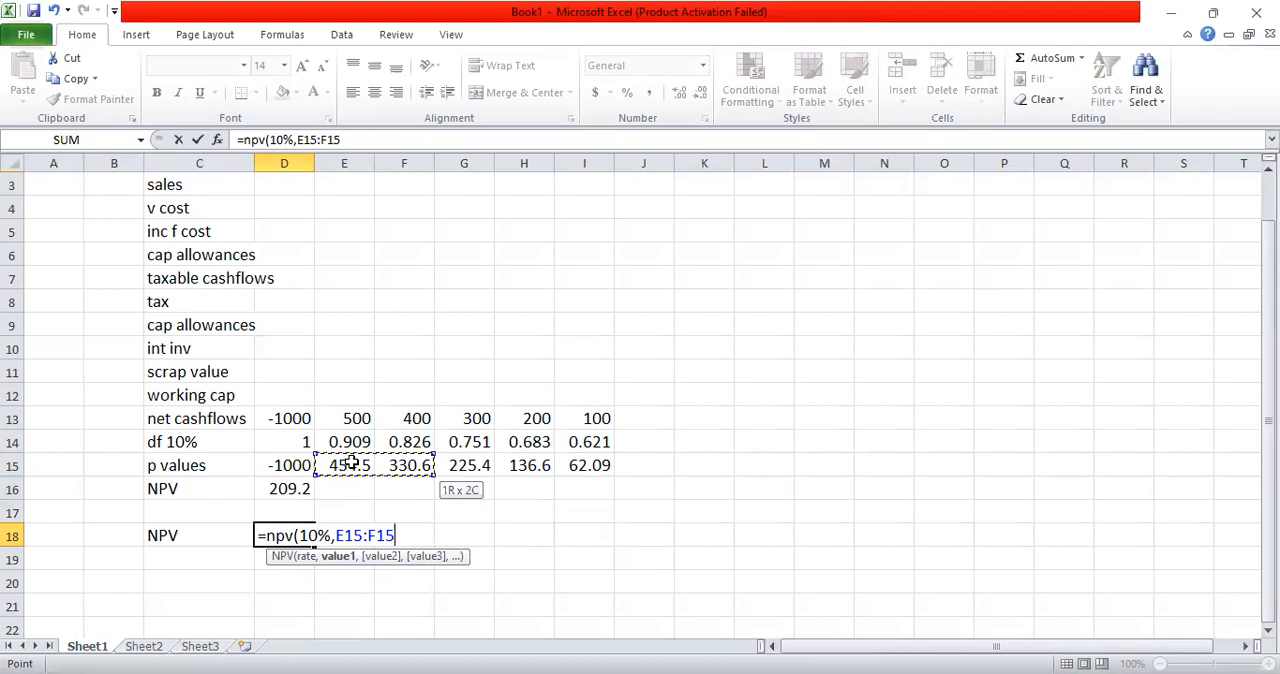
pyautogui.hotkey('shift', 'Right')
pyautogui.hotkey('shift', 'Right')
pyautogui.hotkey('shift', 'Right')
pyautogui.write(')')
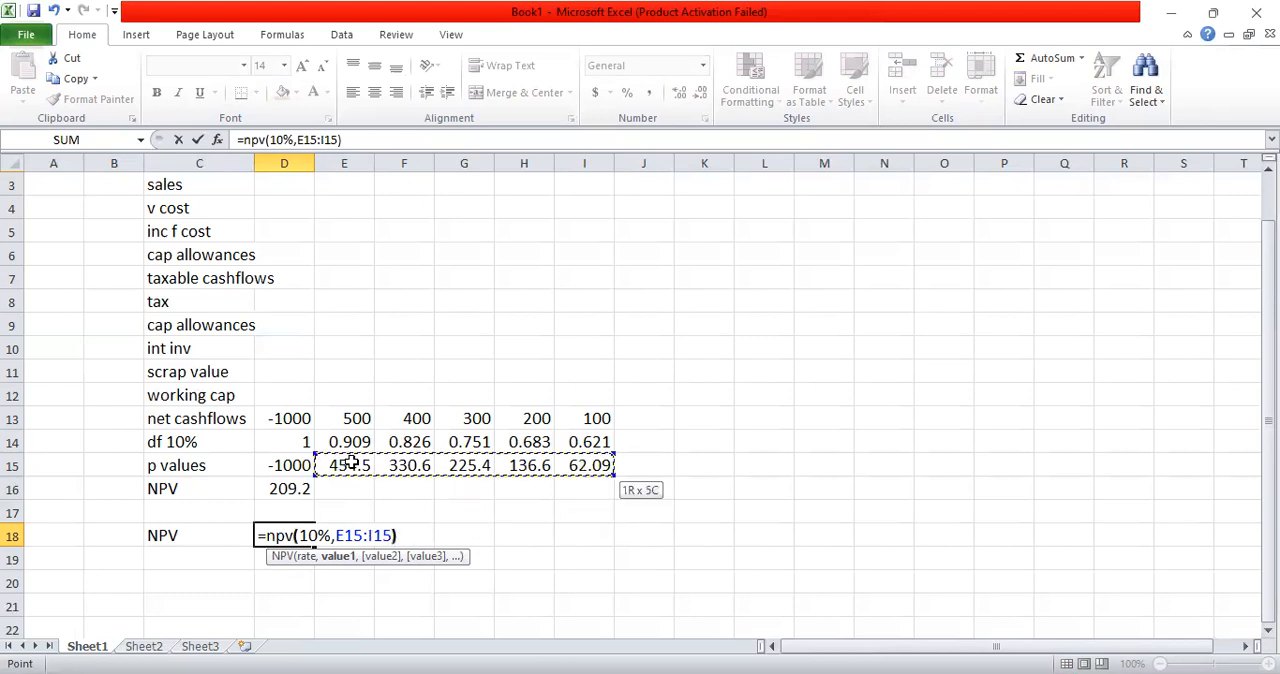
pyautogui.write('+')
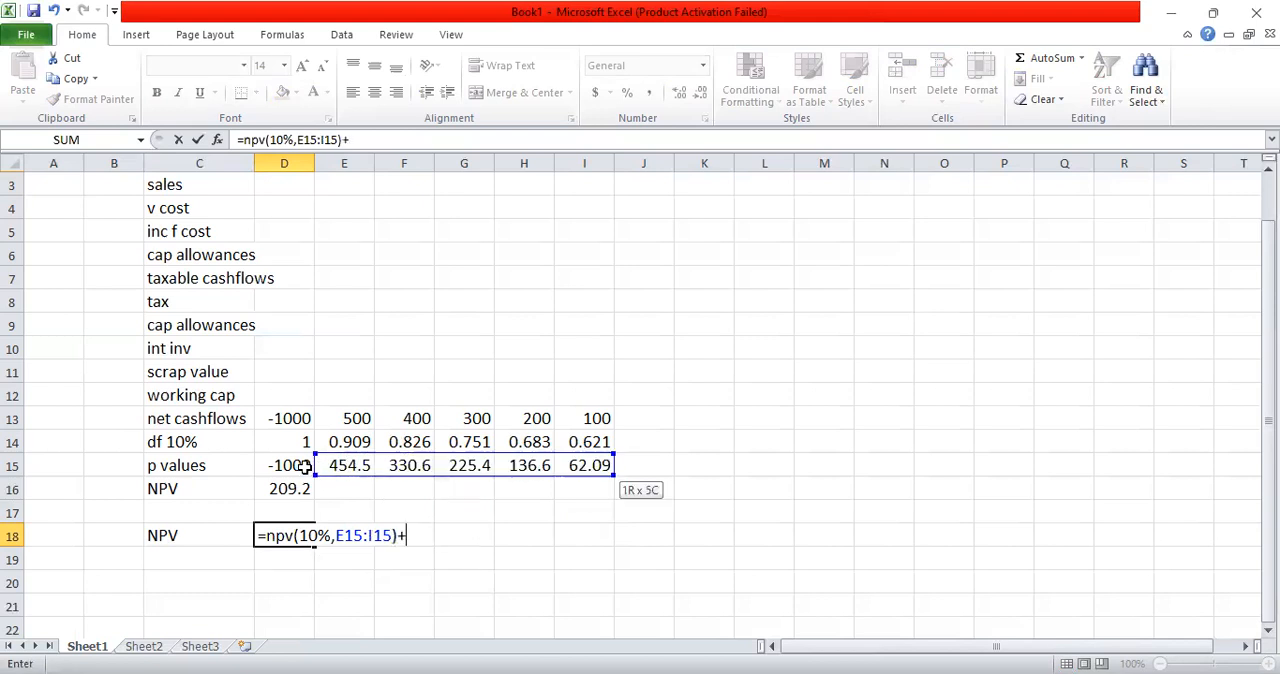
pyautogui.click(304, 466)
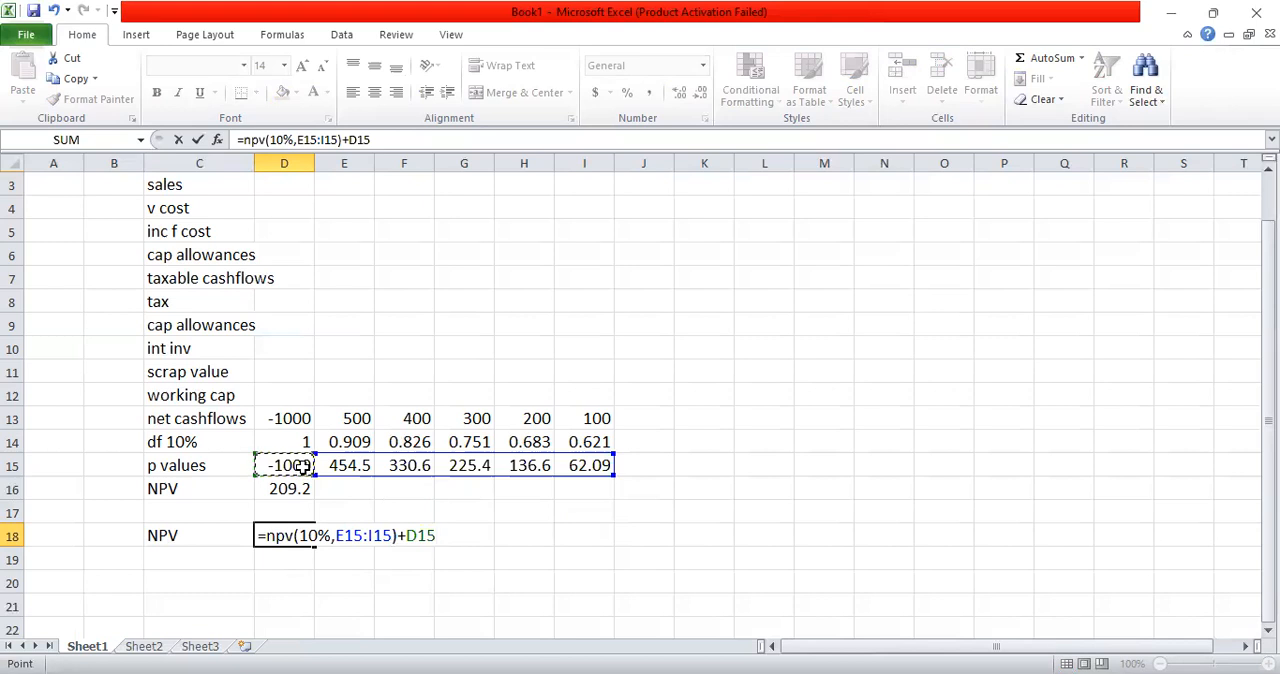
pyautogui.press('Return')
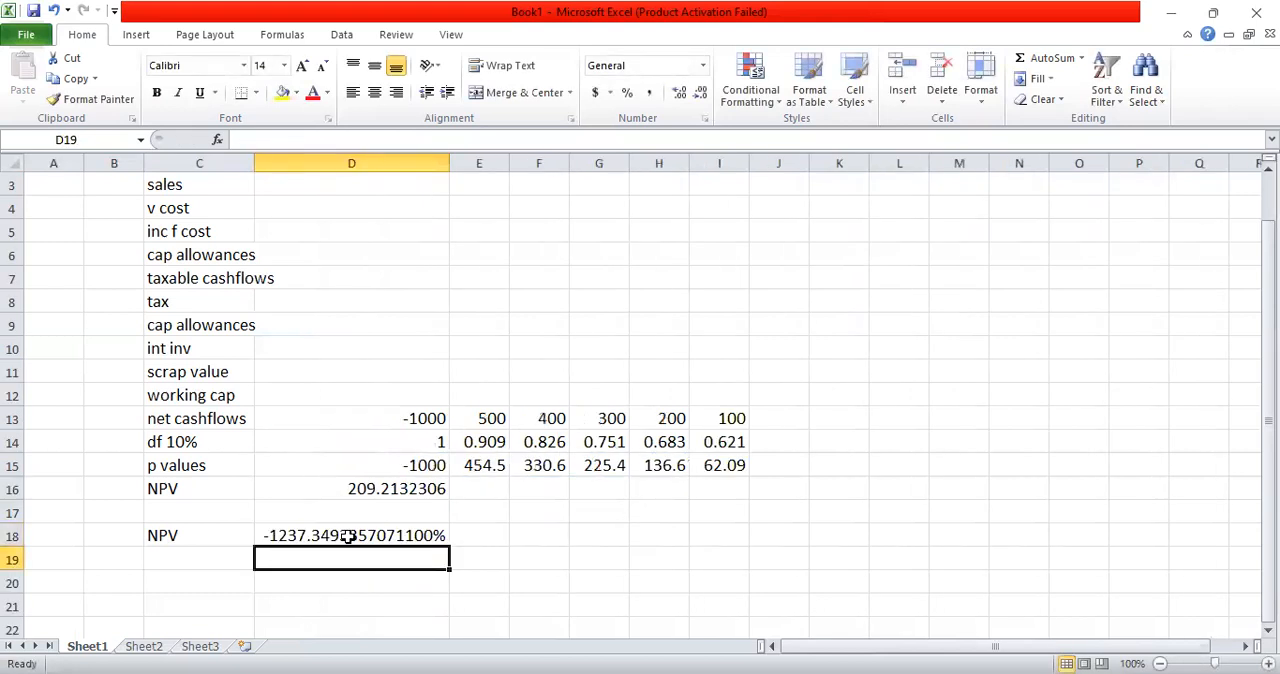
# Step: Change the number format of the NPV result in D18 from Percentage to General
pyautogui.click(347, 537)
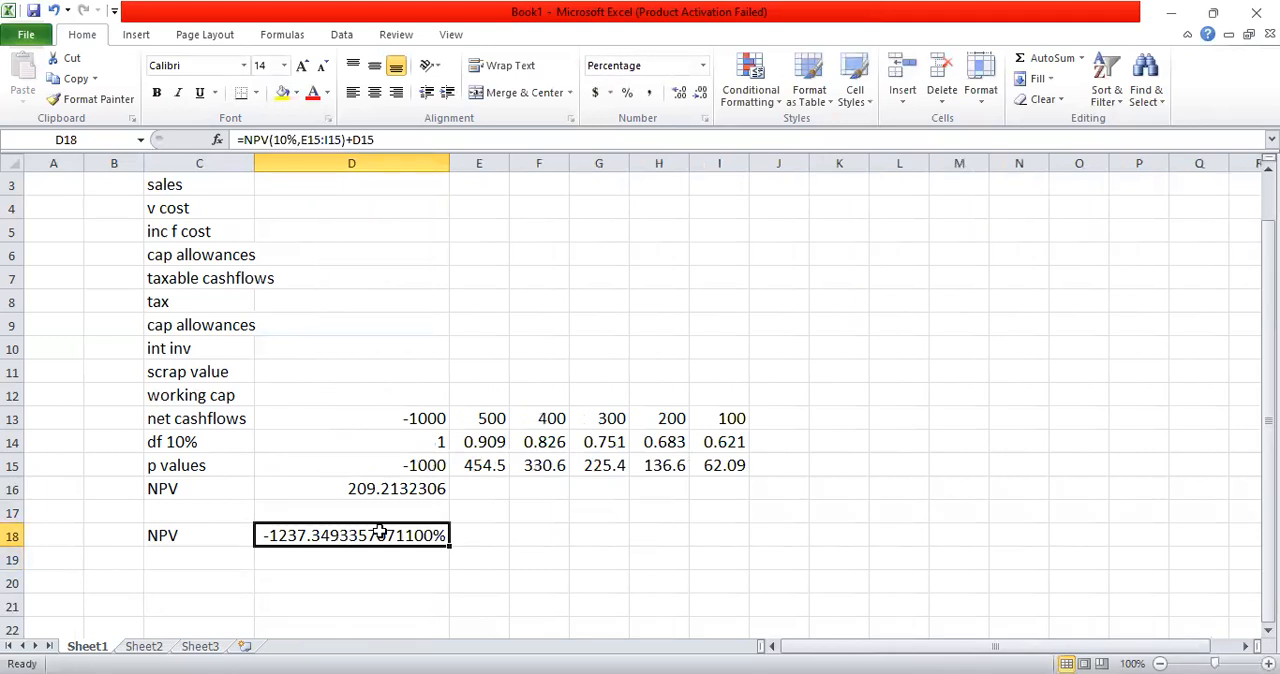
pyautogui.click(703, 66)
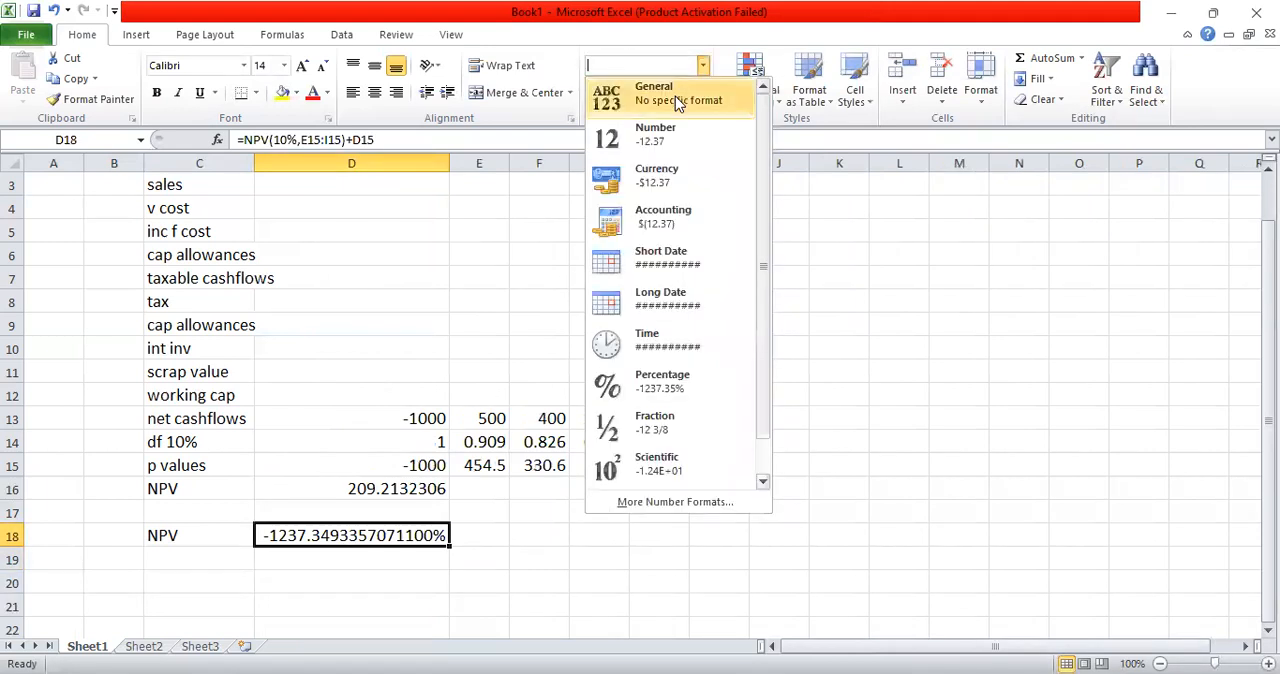
pyautogui.click(675, 96)
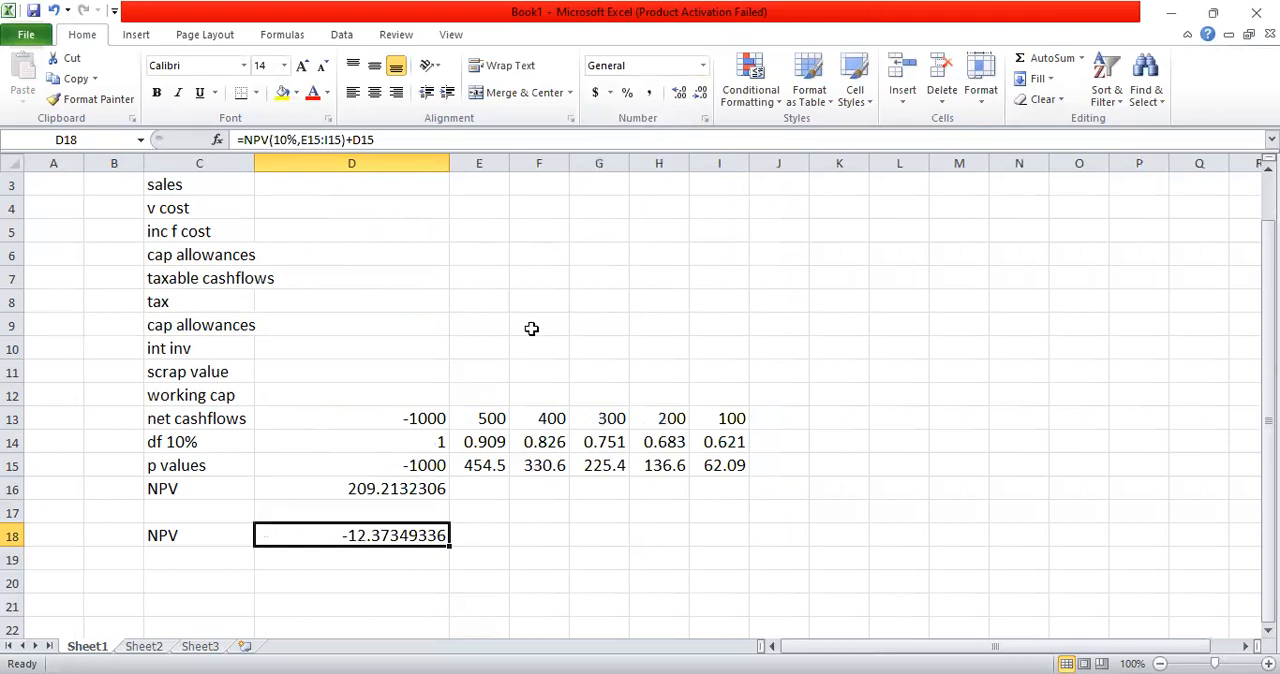
# Step: Strip the present value references from the D18 formula, leaving only =NPV(10%, ready for new arguments
pyautogui.doubleClick(360, 537)
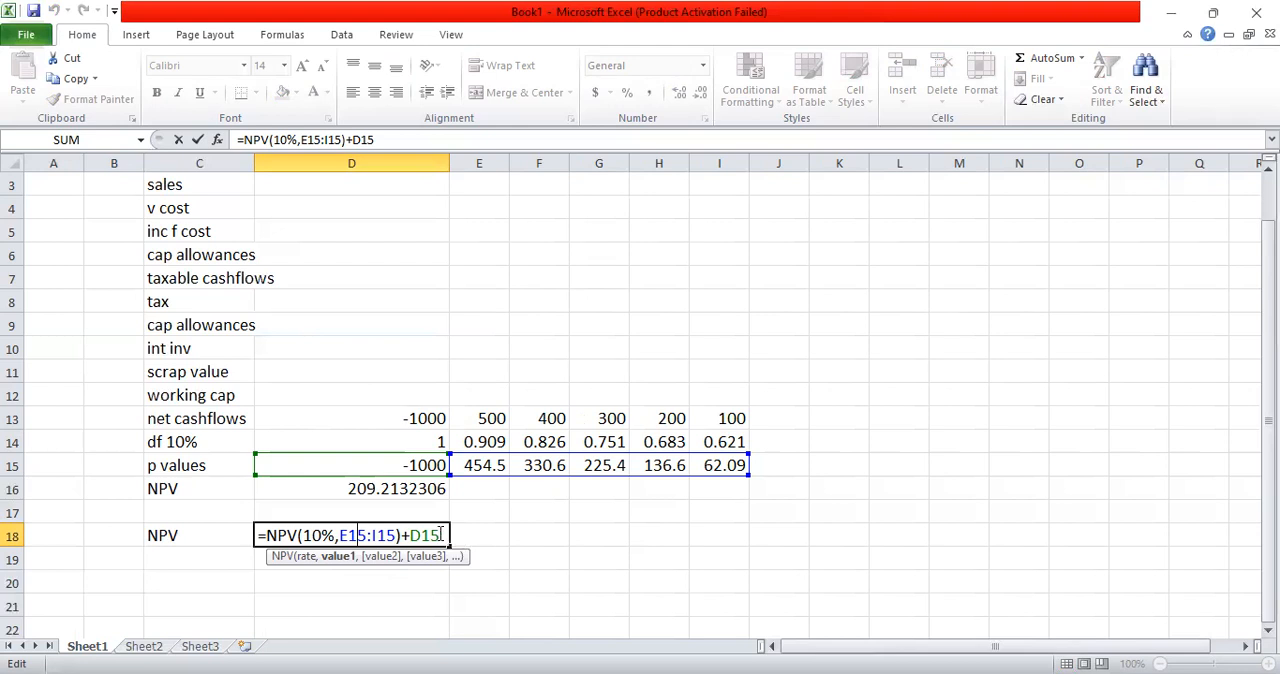
pyautogui.press('BackSpace')
pyautogui.press('BackSpace')
pyautogui.press('BackSpace')
pyautogui.press('BackSpace')
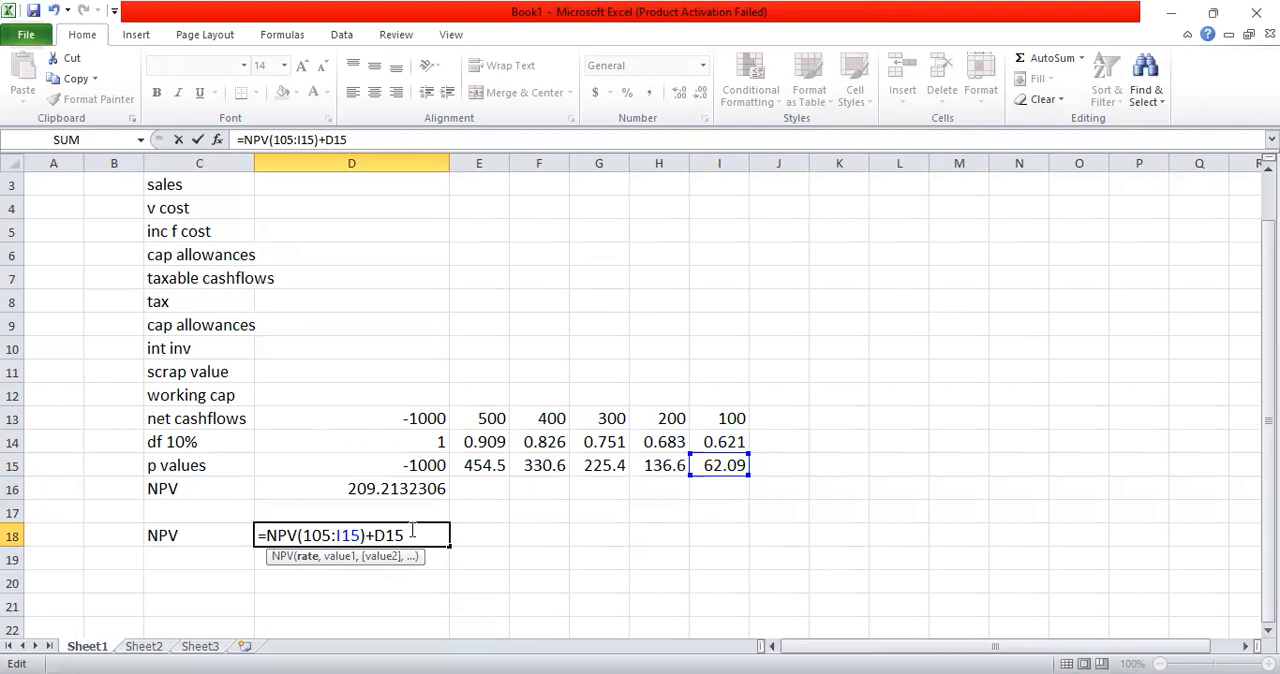
pyautogui.click(412, 533)
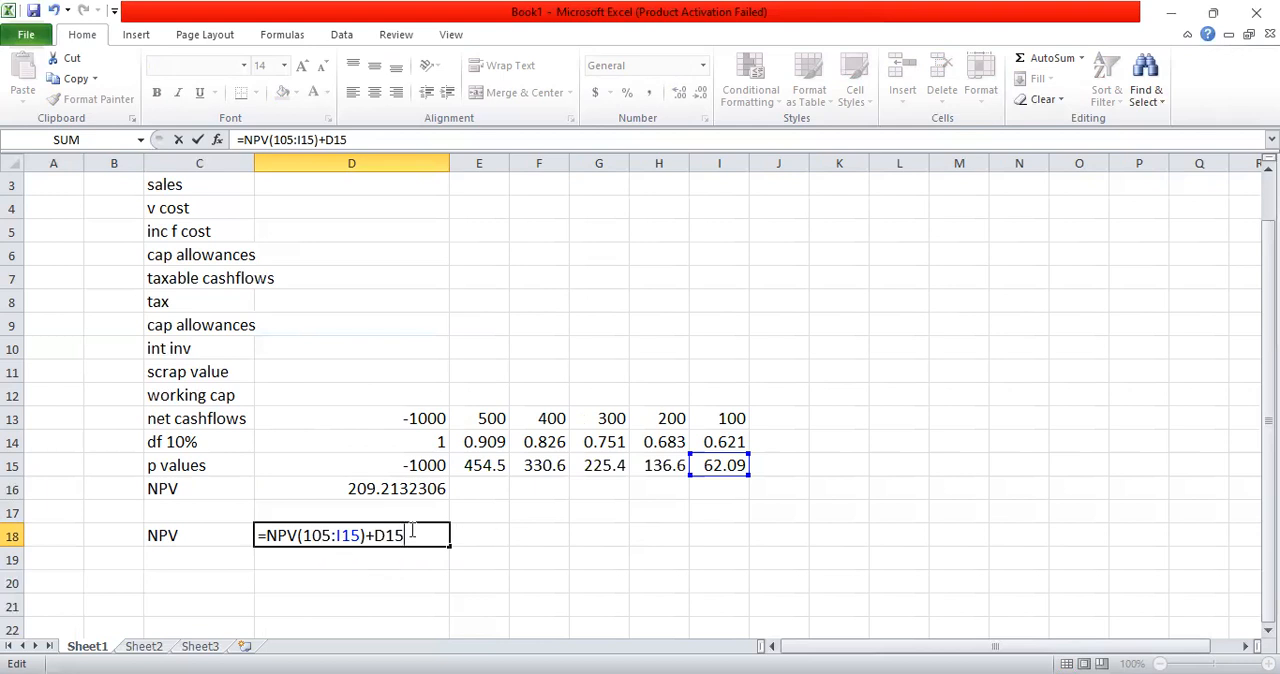
pyautogui.press('BackSpace')
pyautogui.press('BackSpace')
pyautogui.press('BackSpace')
pyautogui.press('BackSpace')
pyautogui.press('BackSpace')
pyautogui.press('BackSpace')
pyautogui.press('BackSpace')
pyautogui.press('BackSpace')
pyautogui.press('BackSpace')
pyautogui.press('BackSpace')
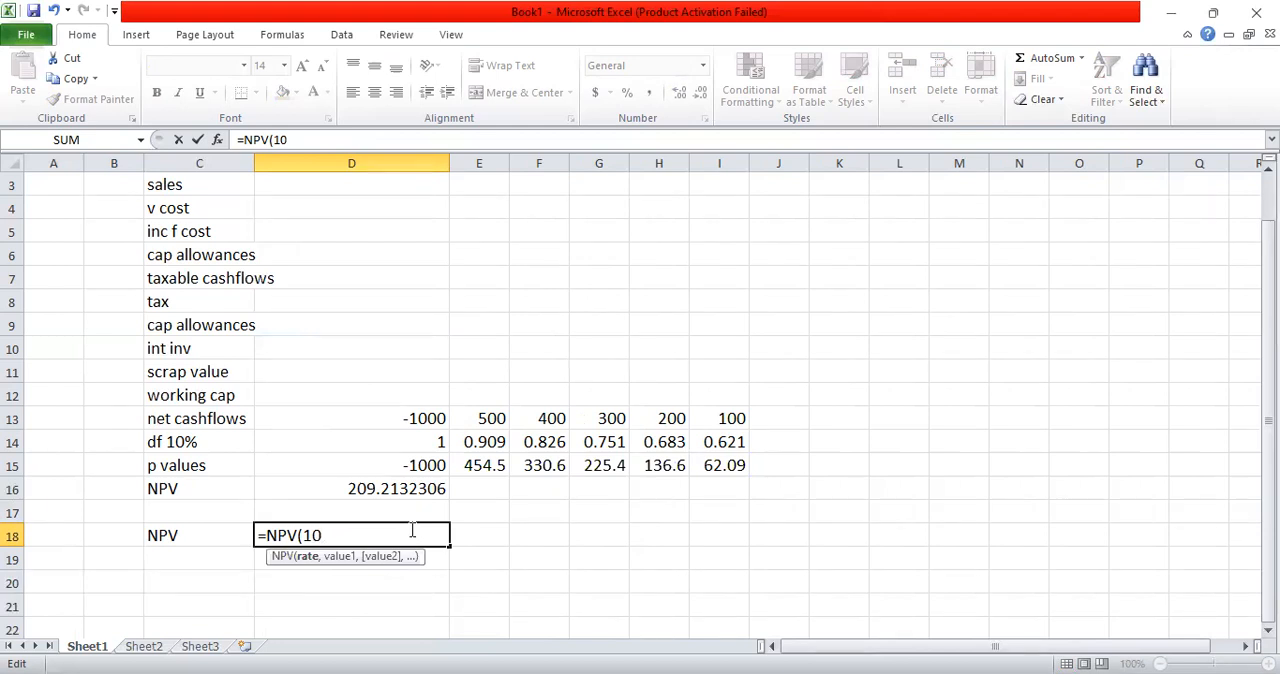
pyautogui.hotkey('shift', 'Home')
pyautogui.moveTo(412, 508); pyautogui.dragTo(410, 507)
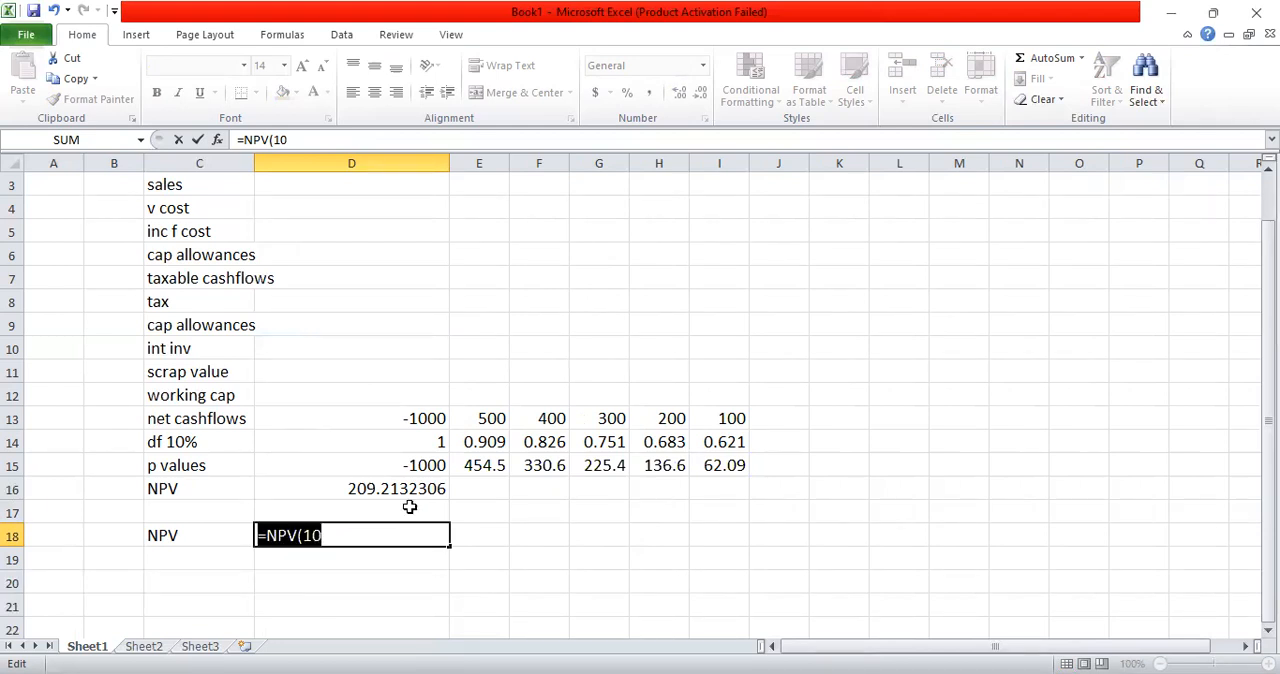
pyautogui.press('Right')
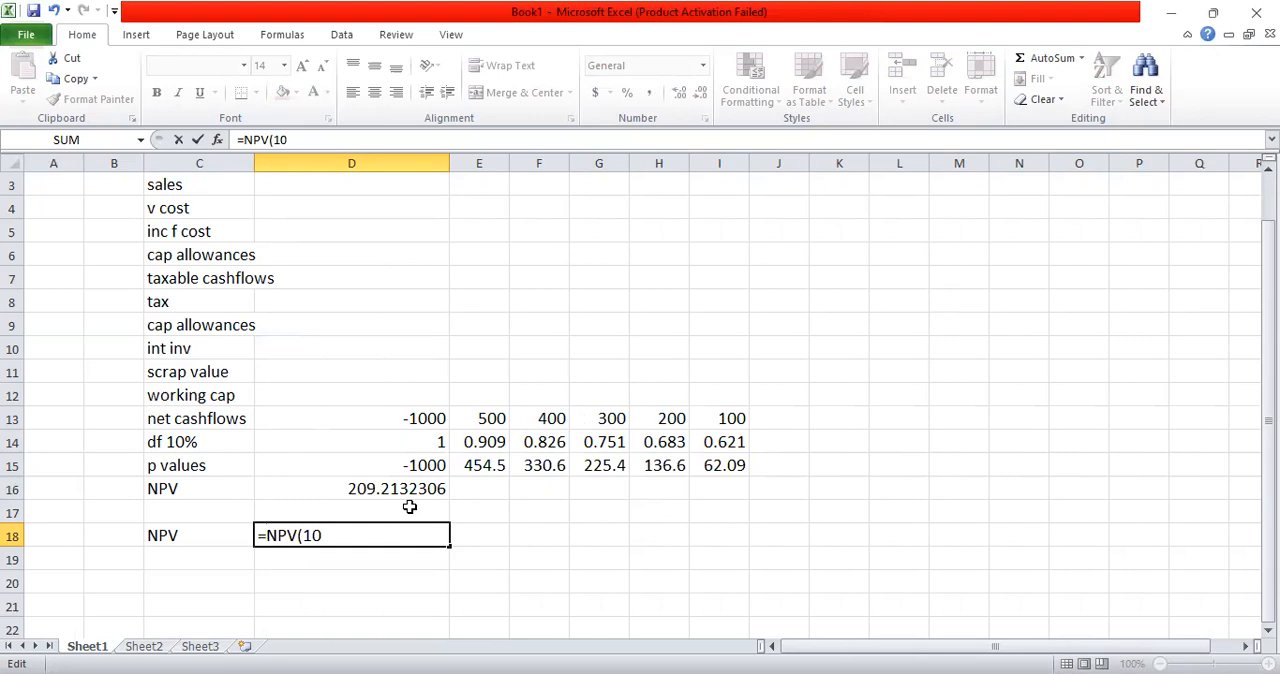
pyautogui.press('End')
pyautogui.write('%')
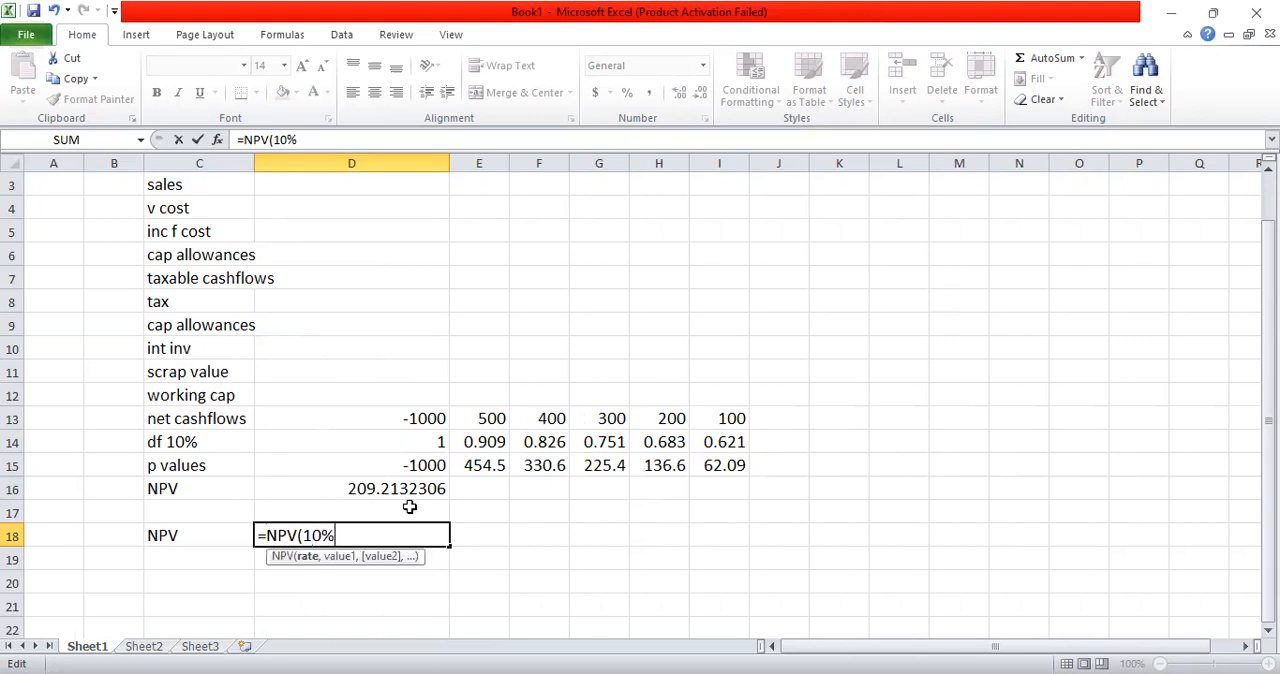
pyautogui.write(',')
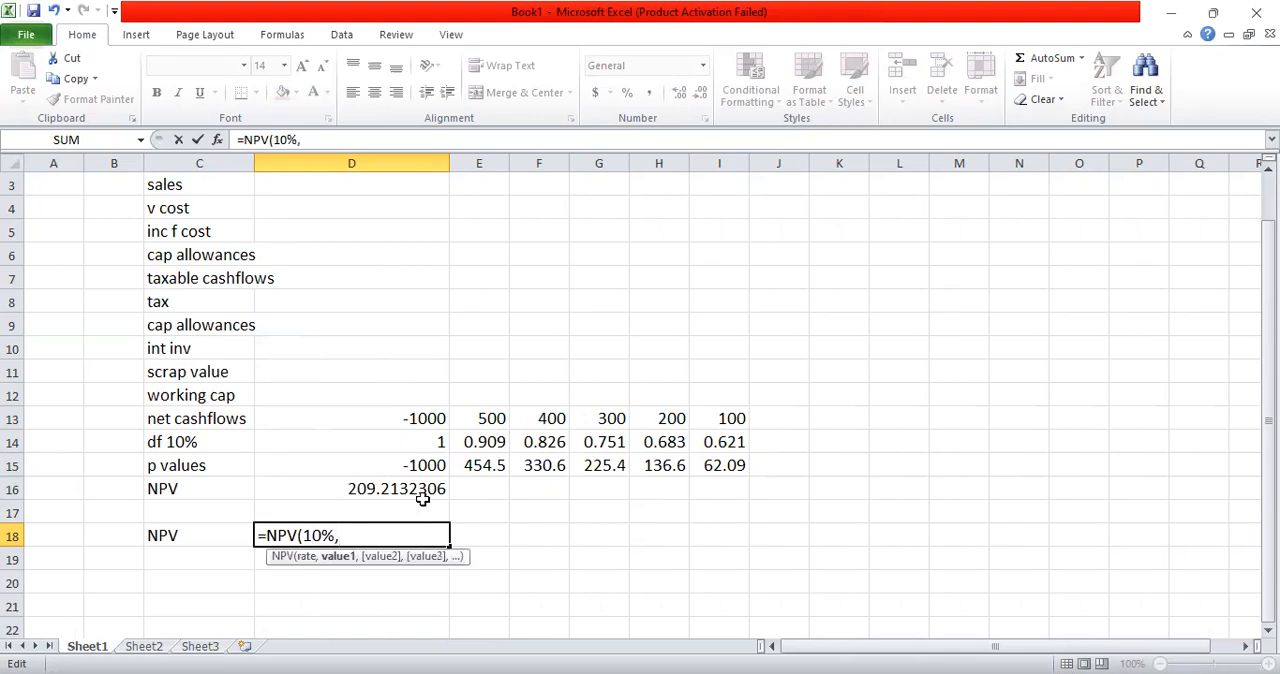
# Step: Complete the D18 formula with the net cashflows as =NPV(10%,E13:I13)+D13
pyautogui.click(492, 420)
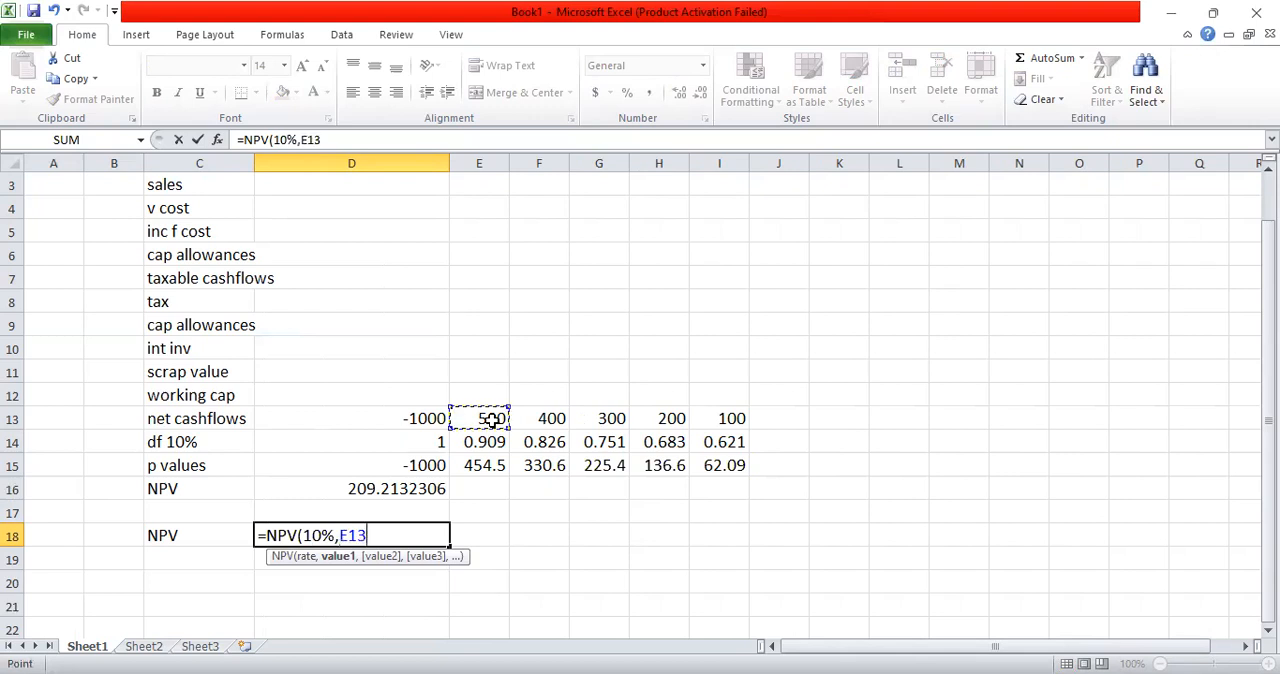
pyautogui.hotkey('shift', 'Right')
pyautogui.hotkey('shift', 'Right')
pyautogui.hotkey('shift', 'Right')
pyautogui.hotkey('shift', 'Right')
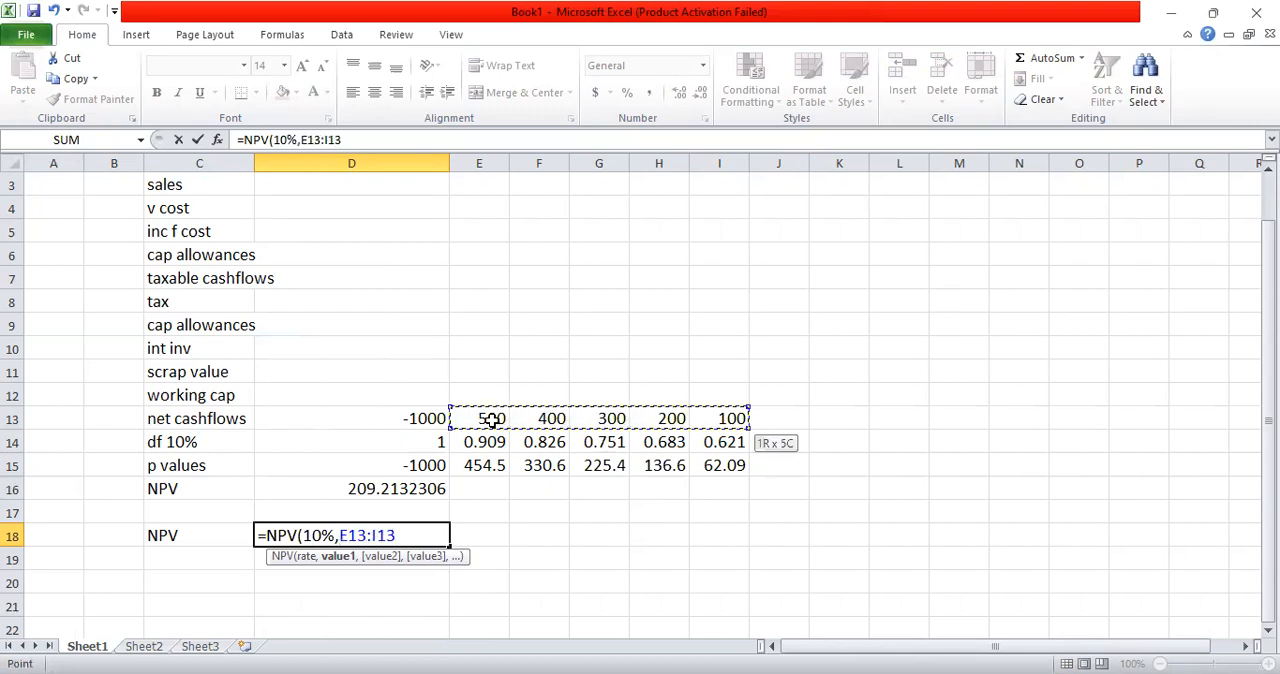
pyautogui.write(')+')
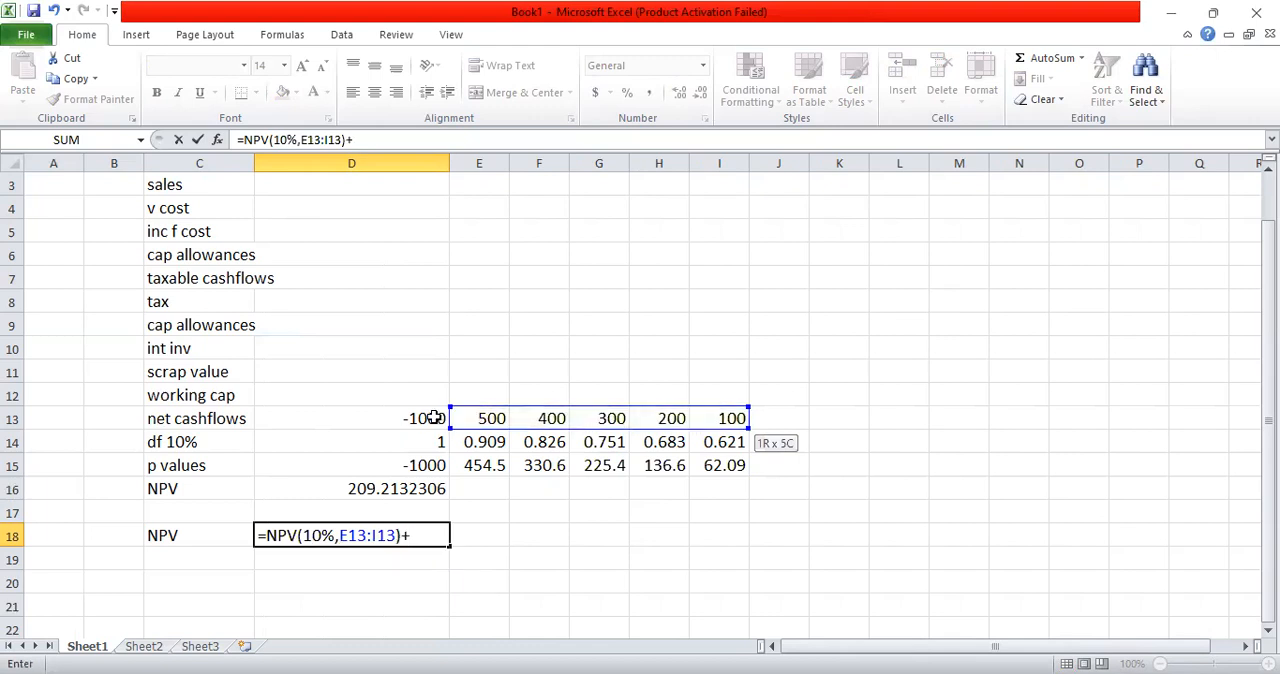
pyautogui.click(433, 418)
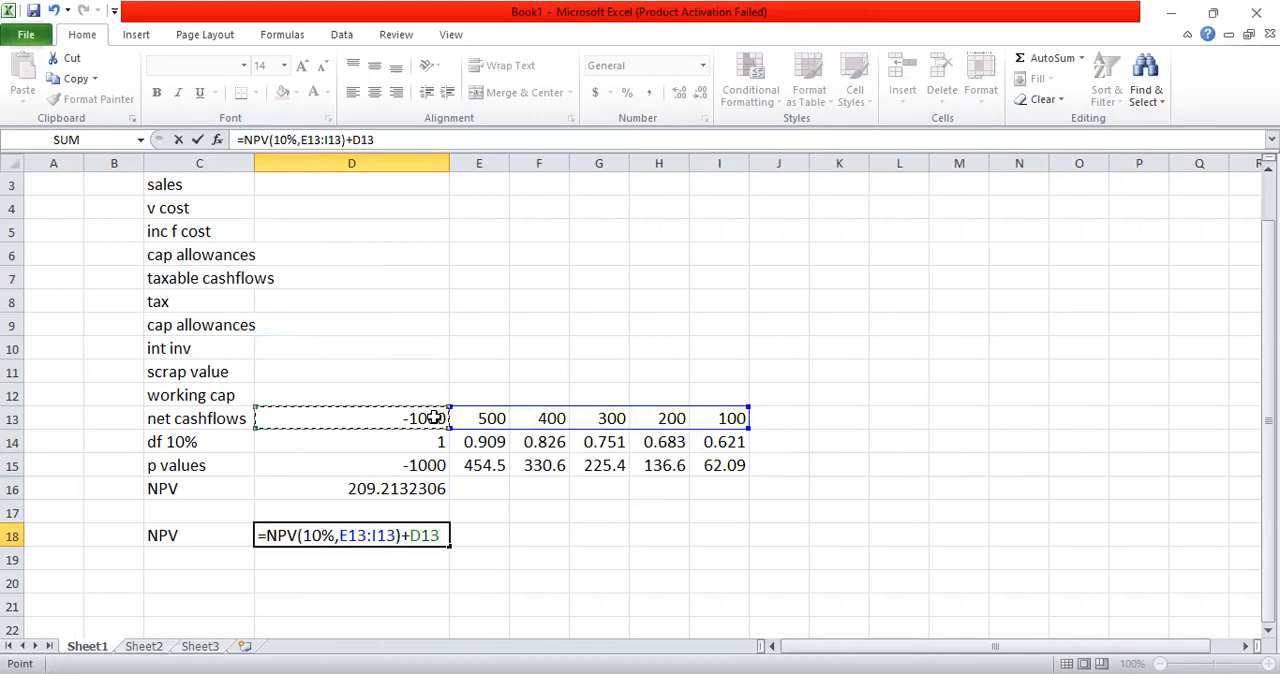
pyautogui.press('Return')
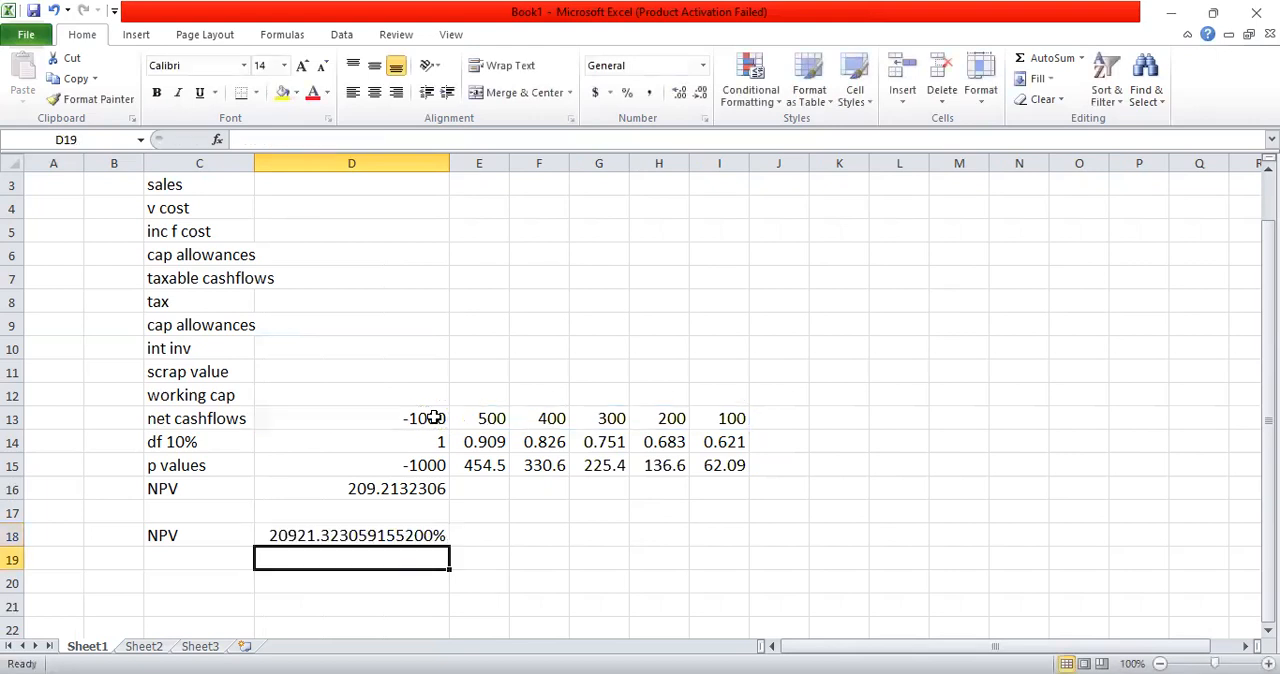
# Step: Apply the General number format to the recalculated NPV in D18
pyautogui.click(367, 539)
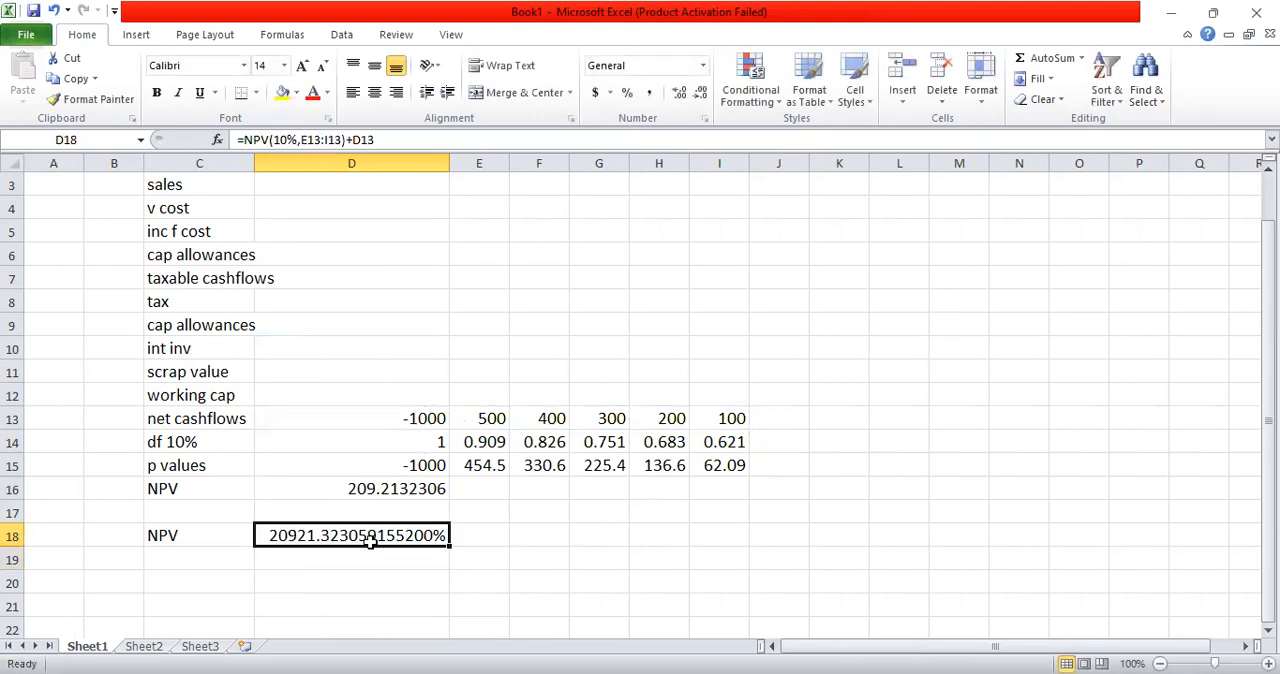
pyautogui.click(702, 65)
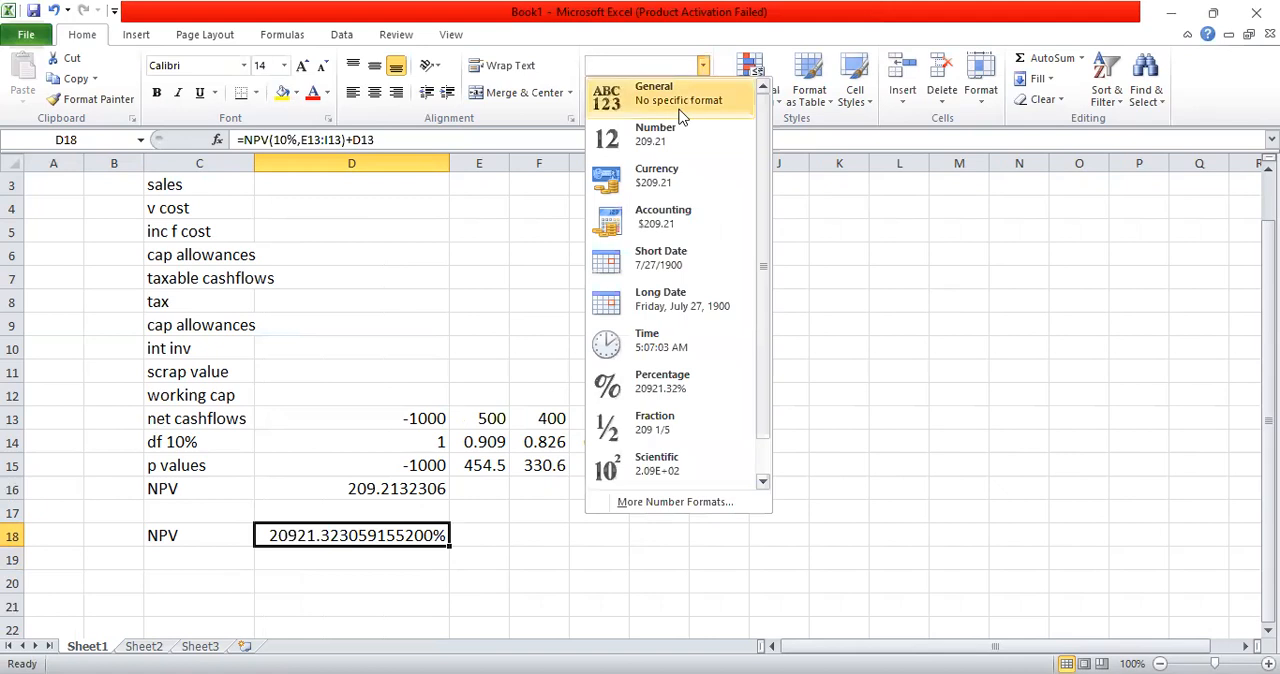
pyautogui.click(680, 100)
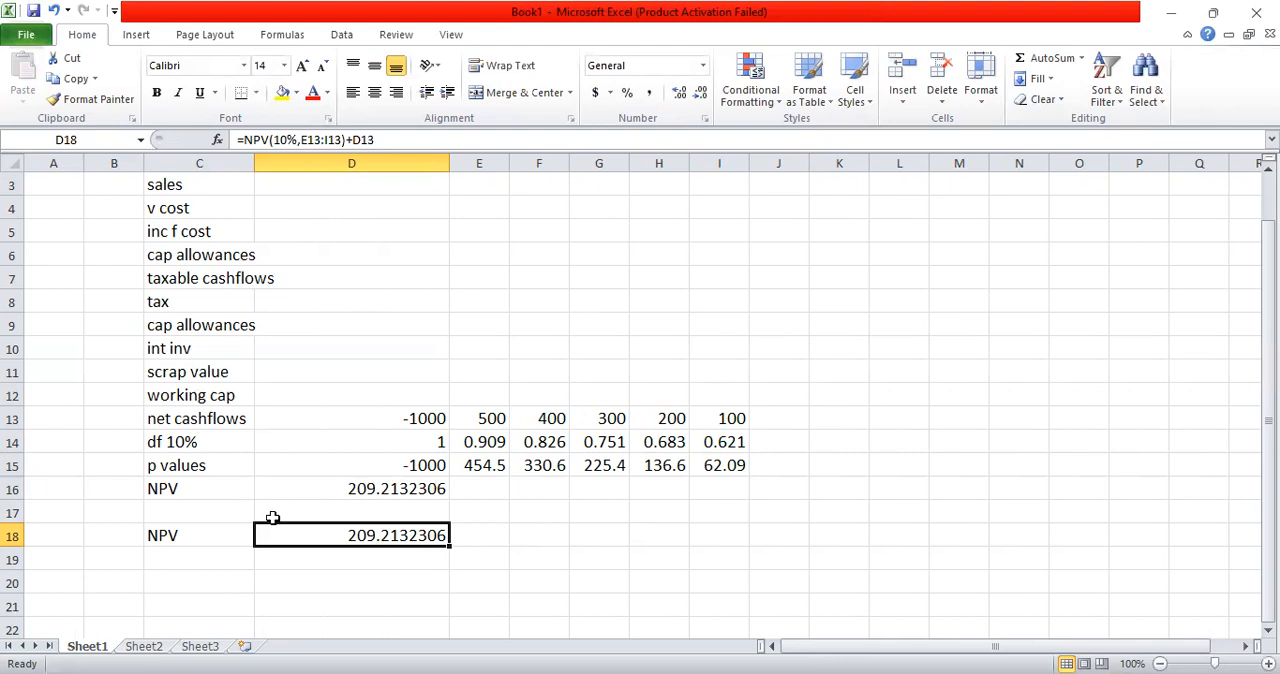
# Step: Highlight the second NPV label and its result in C18:D18 with a yellow fill
pyautogui.click(183, 535)
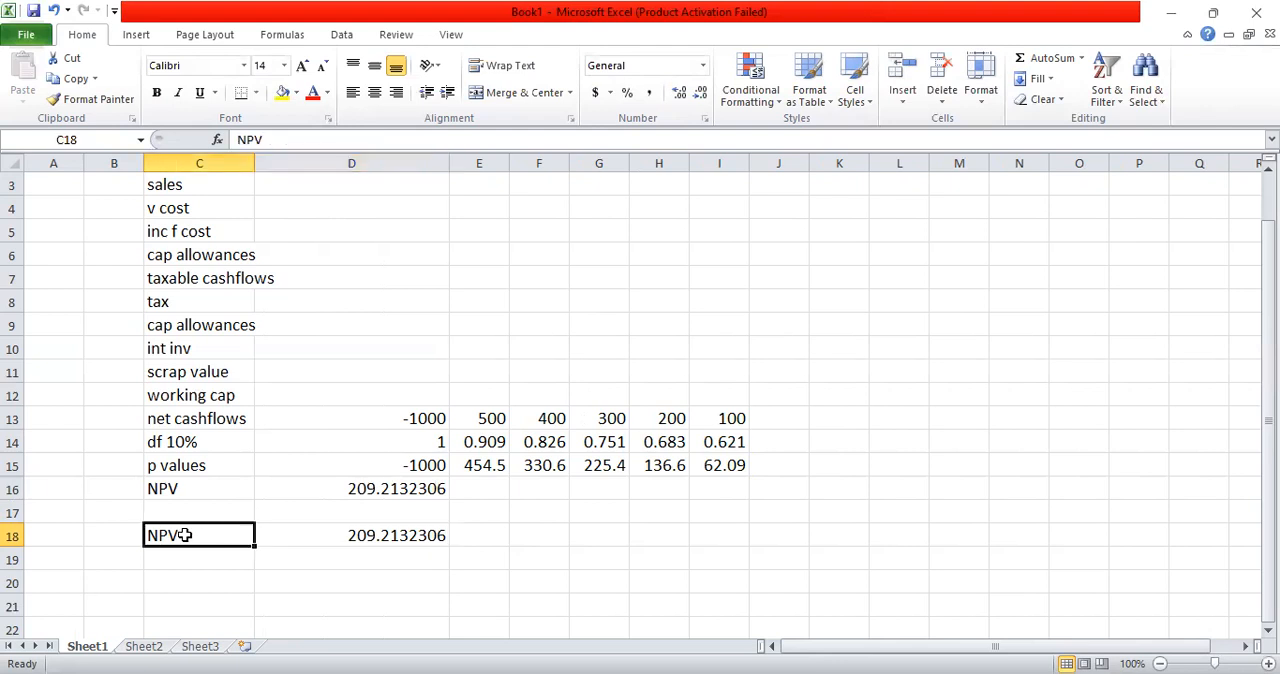
pyautogui.hotkey('shift', 'Right')
pyautogui.hotkey('shift', 'Right')
pyautogui.hotkey('shift', 'Left')
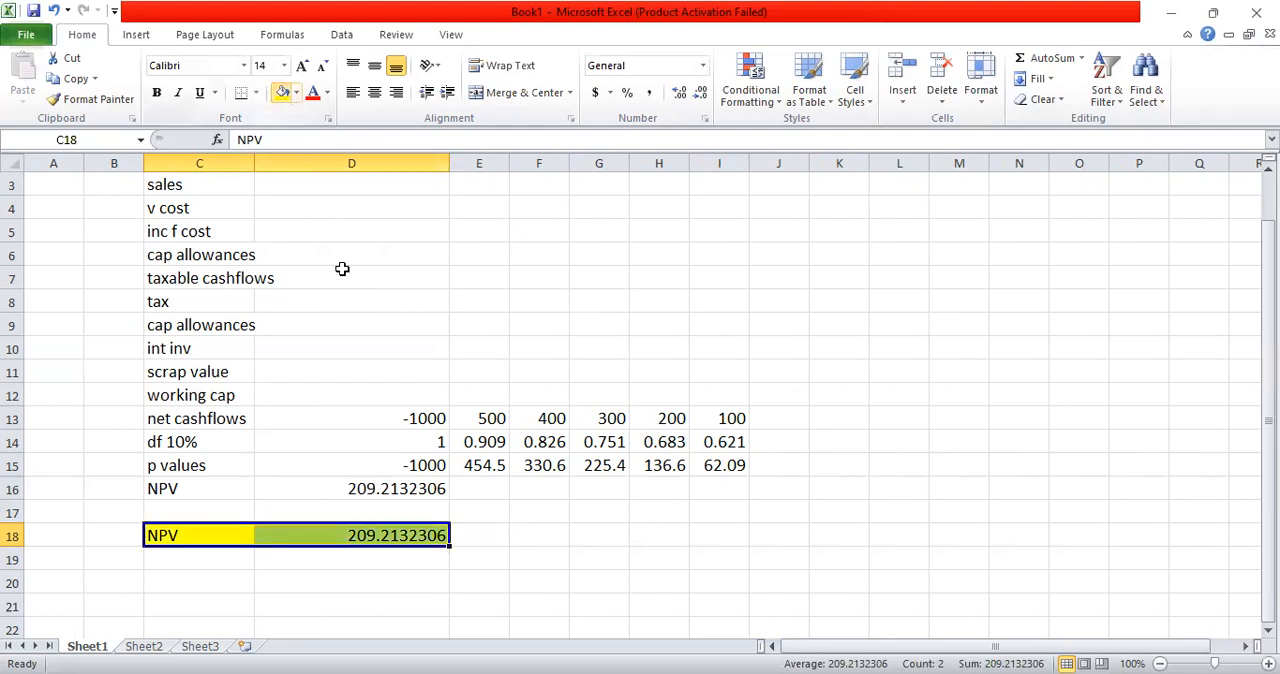
pyautogui.click(358, 342)
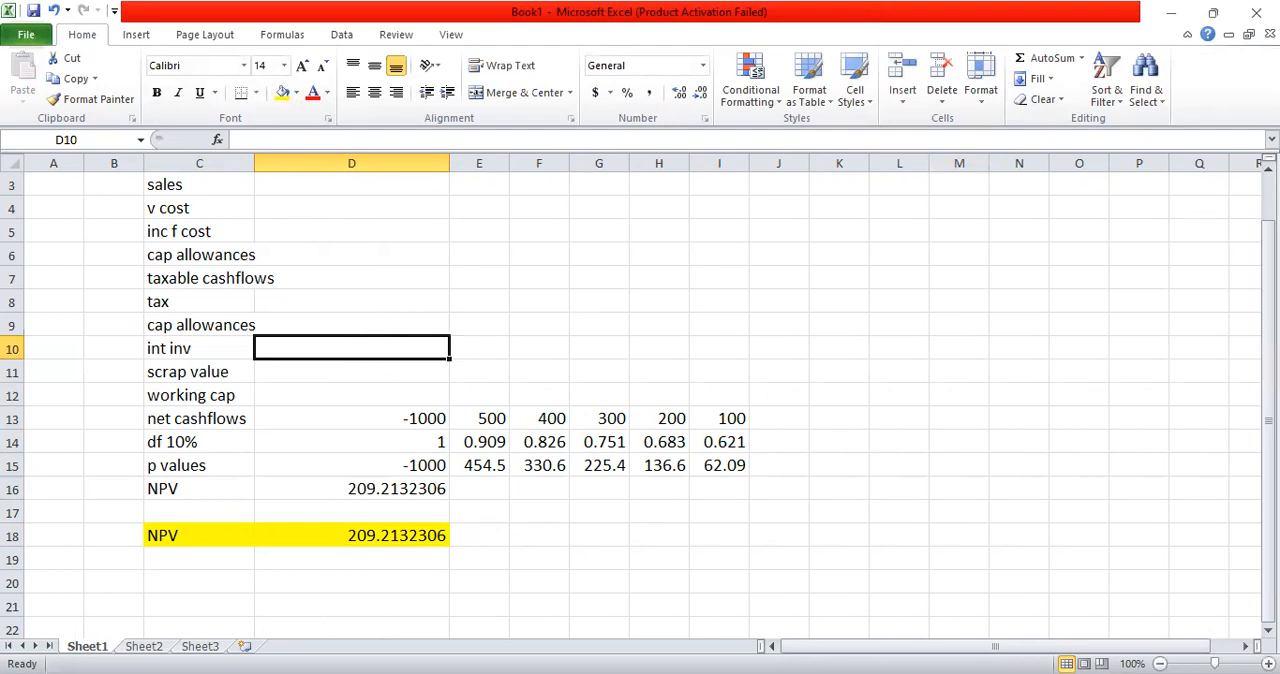
# Step: Highlight the years header row C2:I2 with a yellow fill
pyautogui.click(1268, 168)
pyautogui.click(1268, 168)
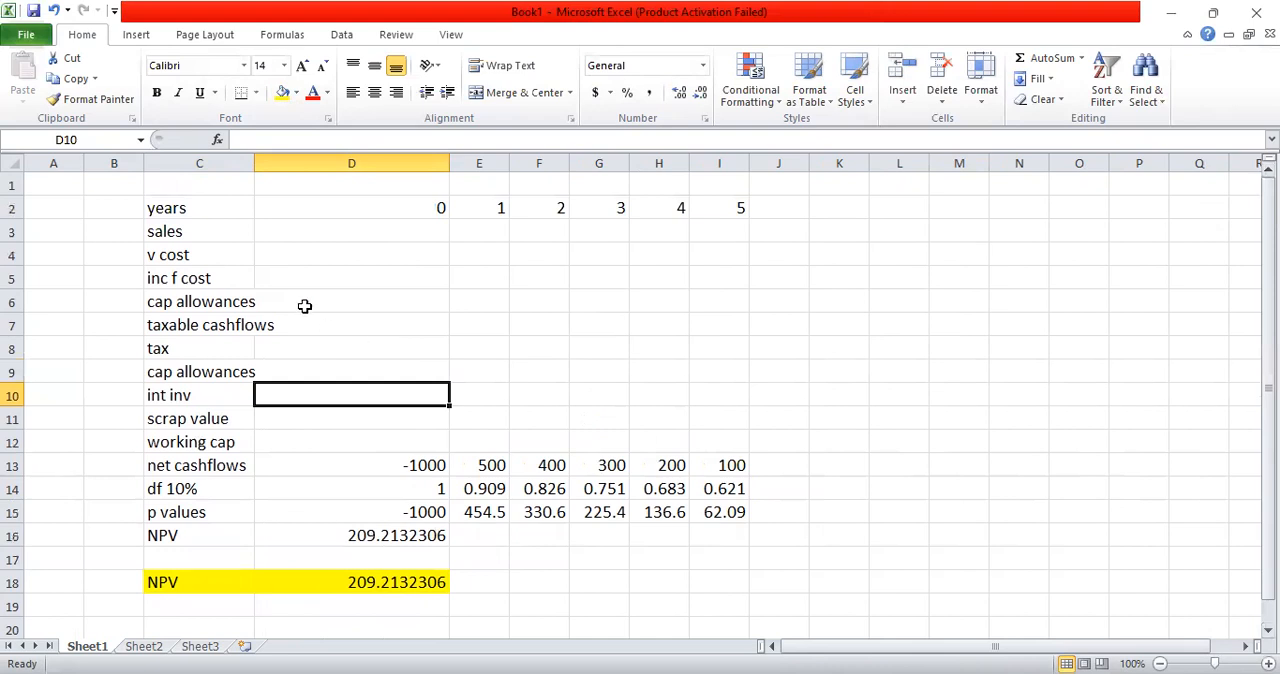
pyautogui.click(203, 208)
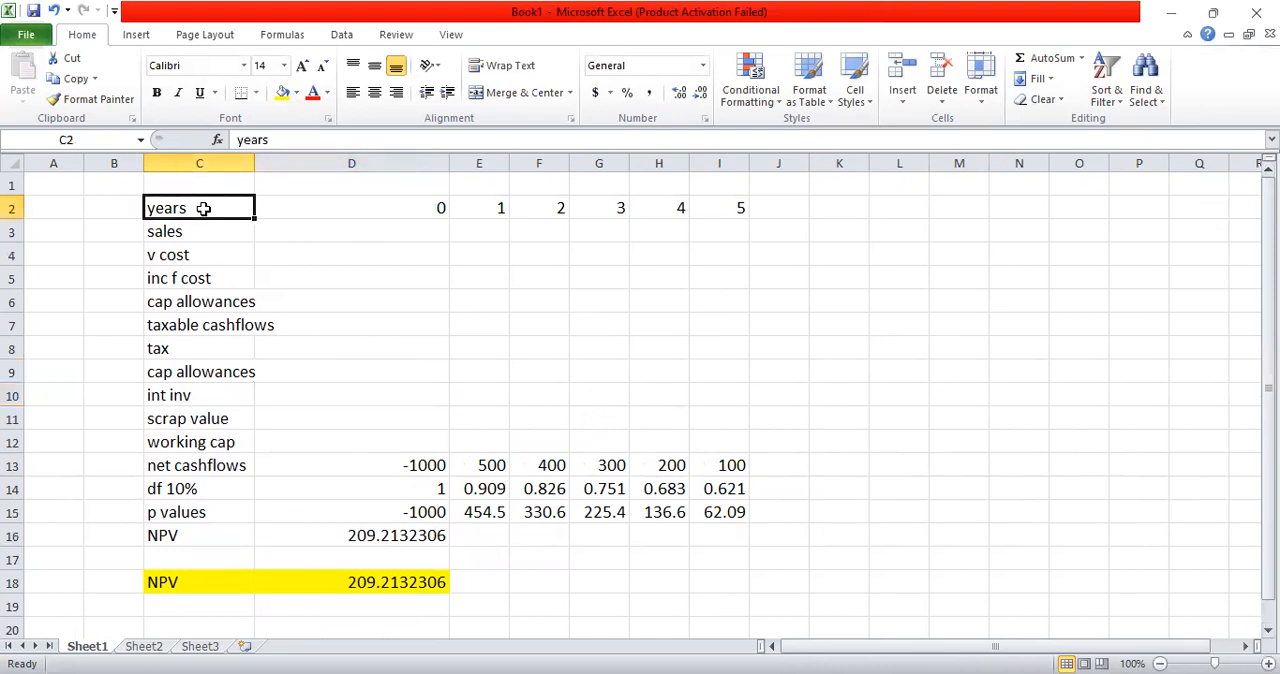
pyautogui.hotkey('shift', 'Right')
pyautogui.hotkey('shift', 'Right')
pyautogui.hotkey('shift', 'Right')
pyautogui.hotkey('shift', 'Right')
pyautogui.hotkey('shift', 'Right')
pyautogui.hotkey('shift', 'Right')
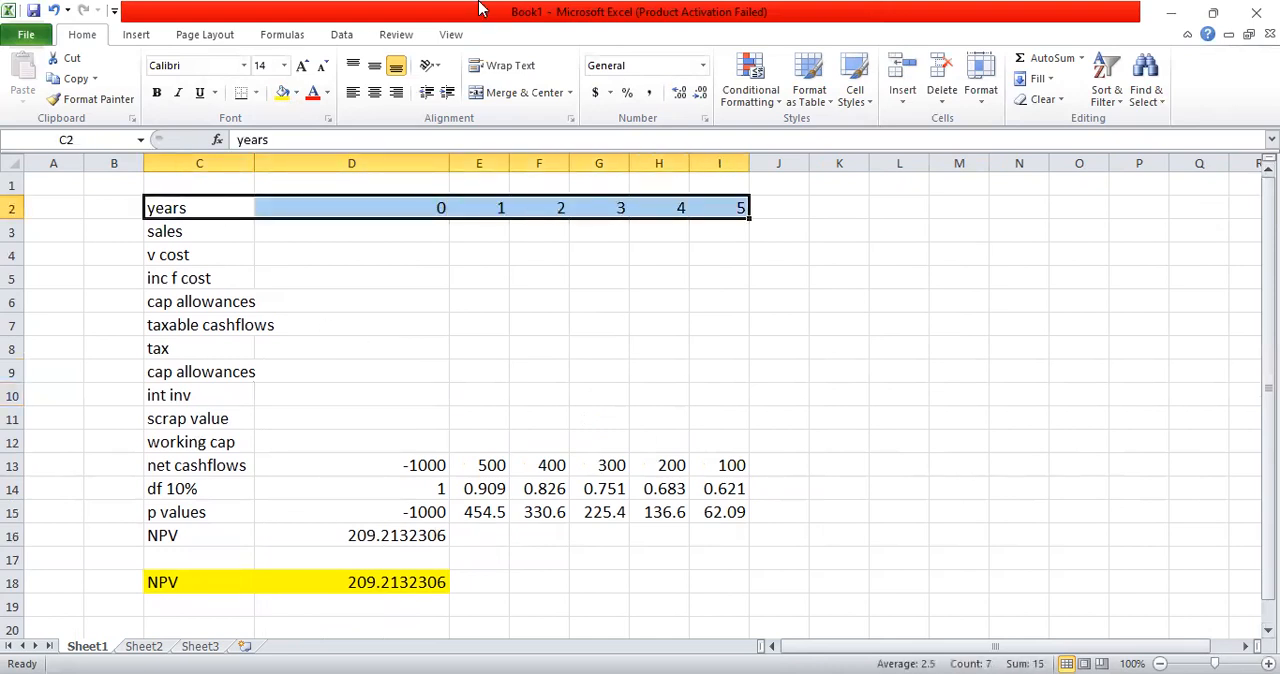
pyautogui.click(283, 92)
pyautogui.click(372, 281)
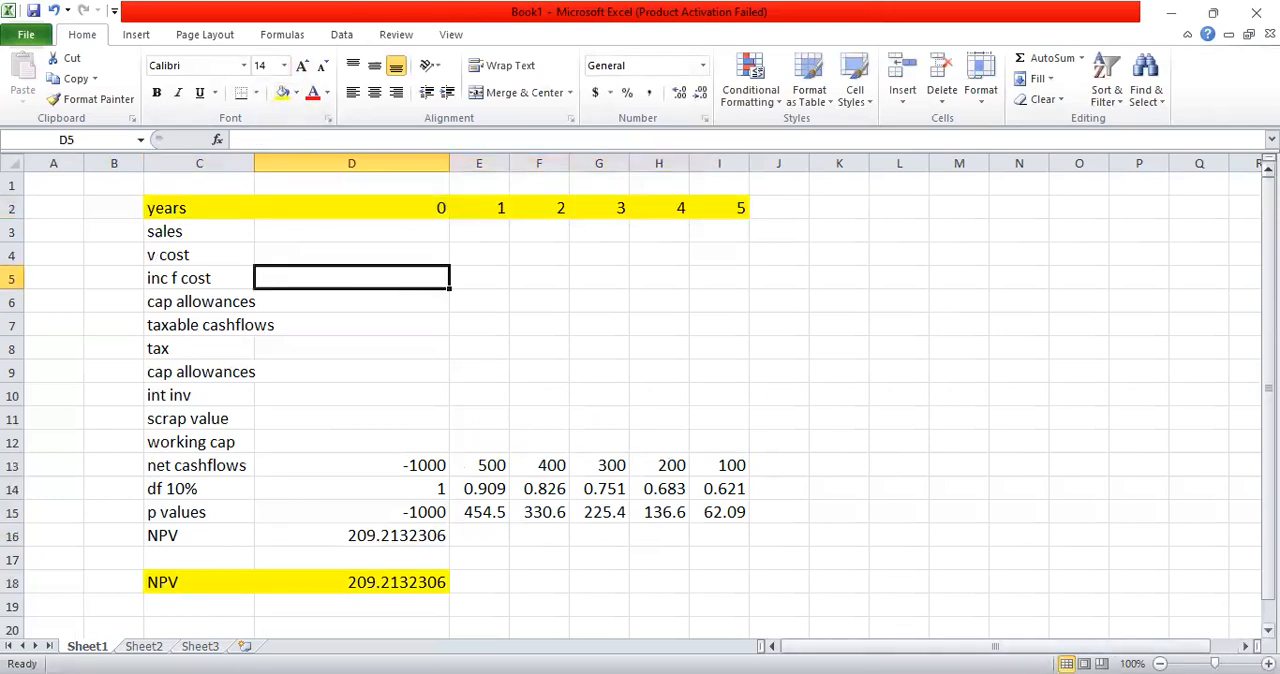
# Step: Label cell C20 below the highlighted NPV as df 20%
pyautogui.scroll(-3, 357, 486)
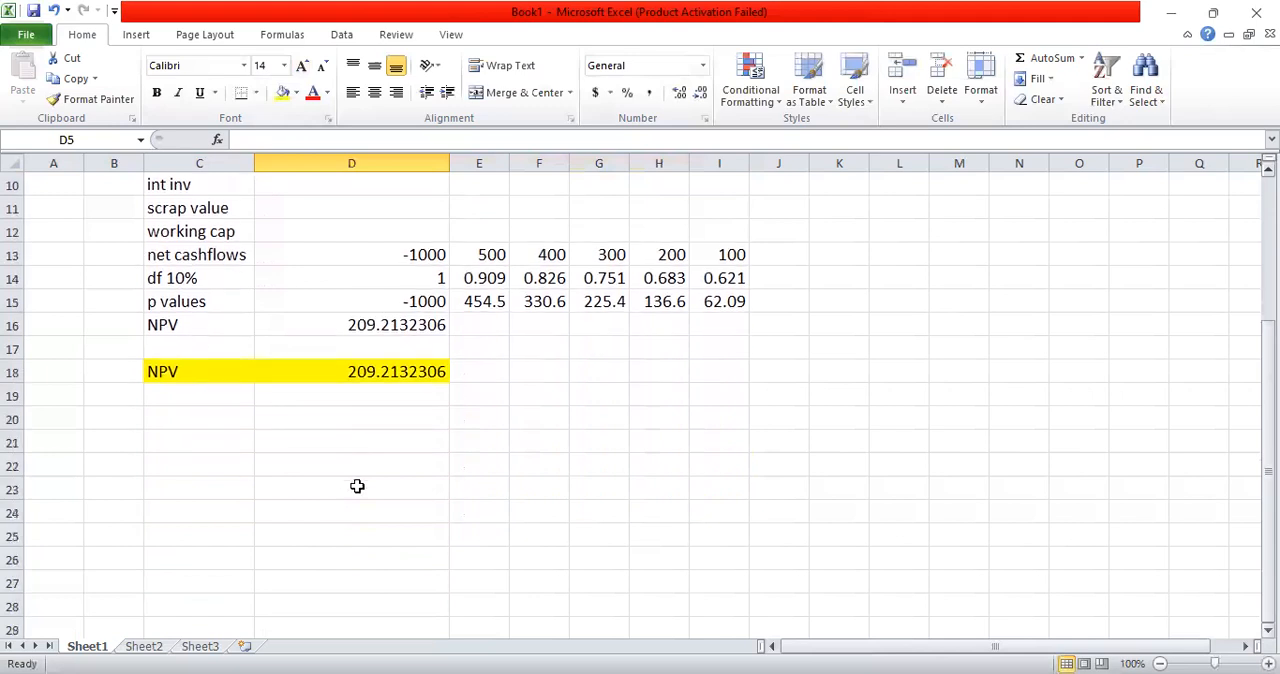
pyautogui.click(155, 417)
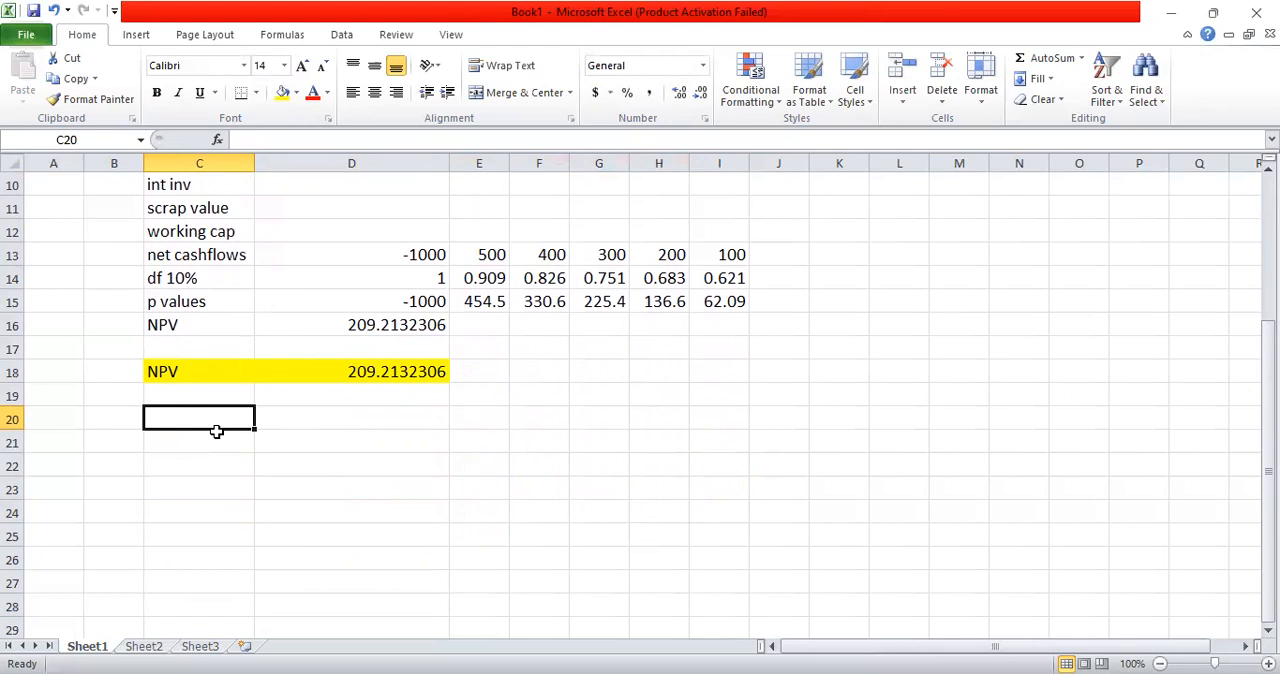
pyautogui.write('=')
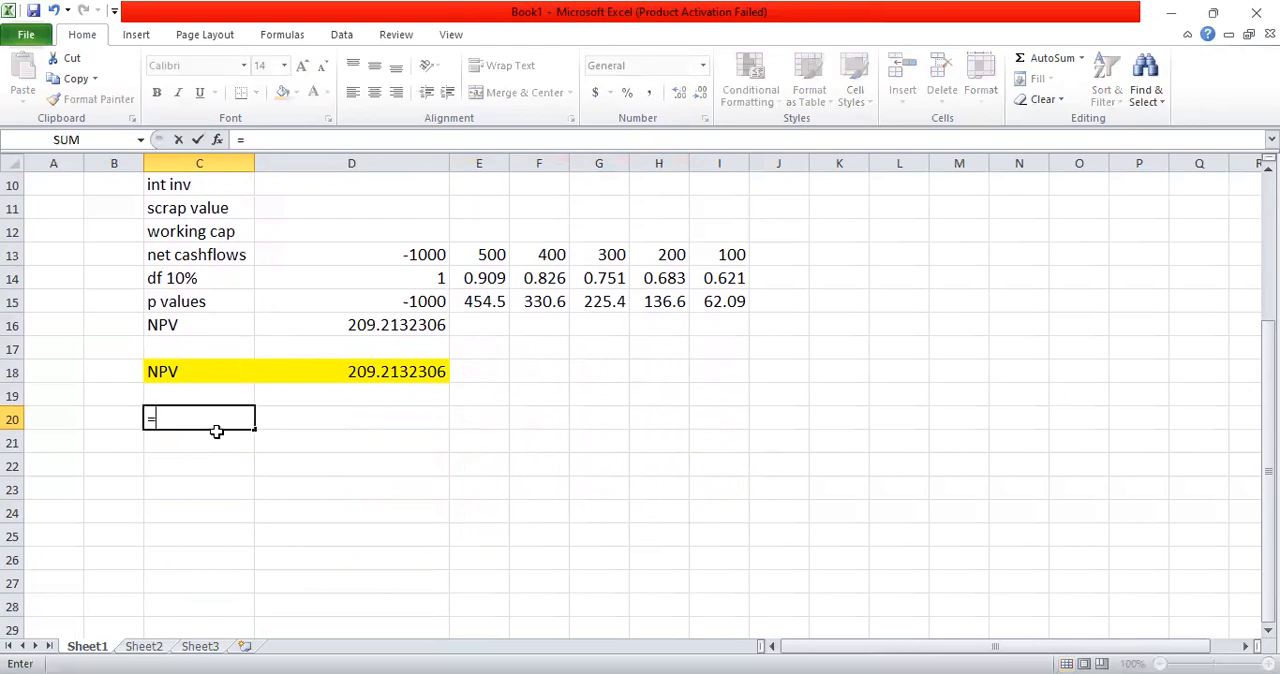
pyautogui.press('BackSpace')
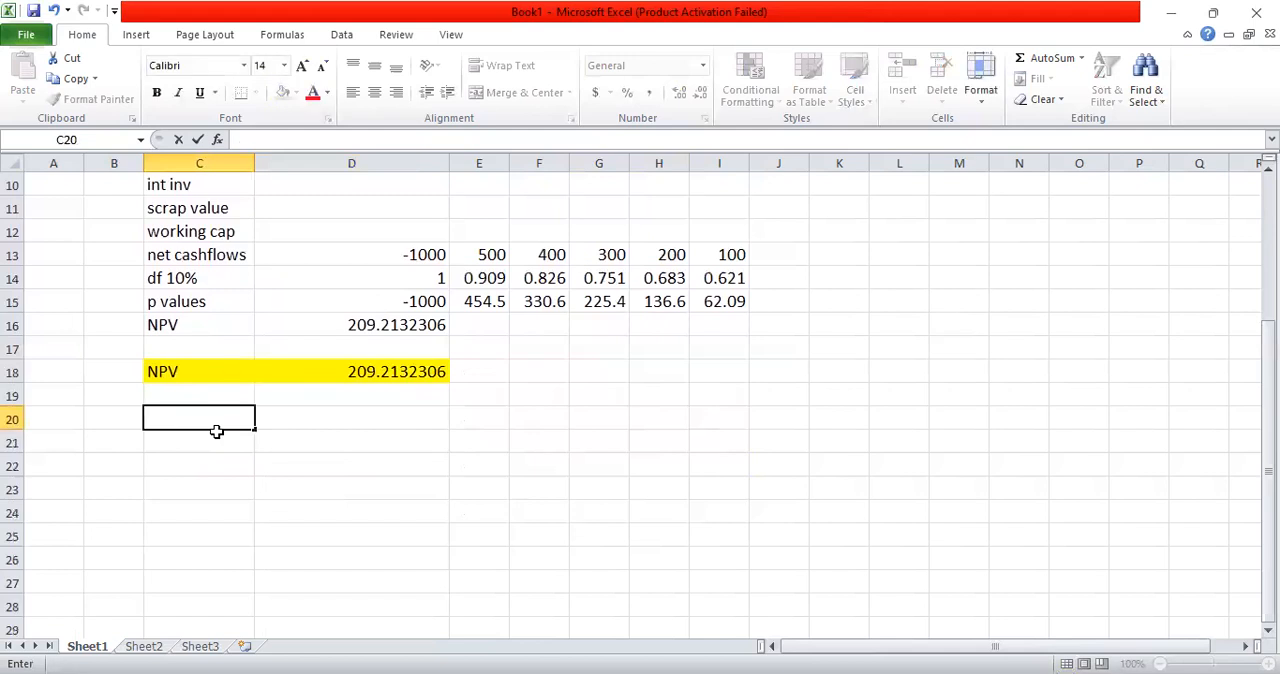
pyautogui.write('df 20%')
pyautogui.press('Return')
# Step: Enter the year 0 discount factor formula =1.2^-D2 in cell D20
pyautogui.press('Up')
pyautogui.press('Right')
pyautogui.write('=')
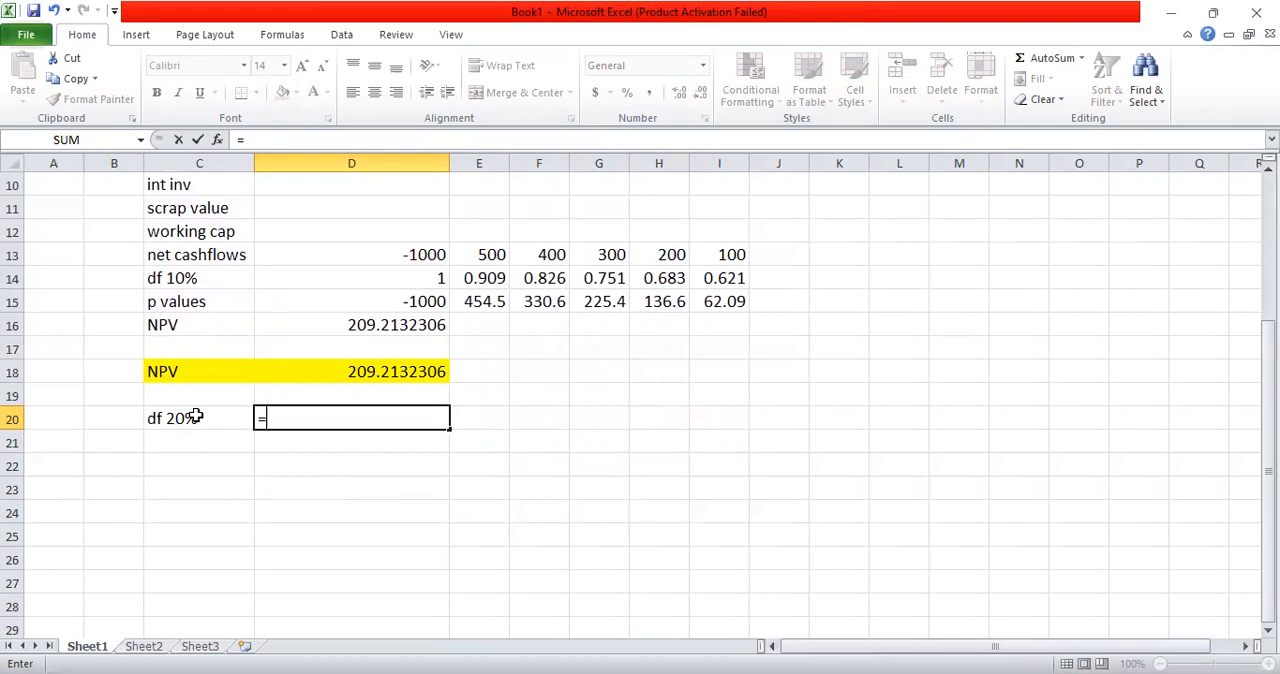
pyautogui.write('1.2^-')
pyautogui.scroll(3, 563, 256)
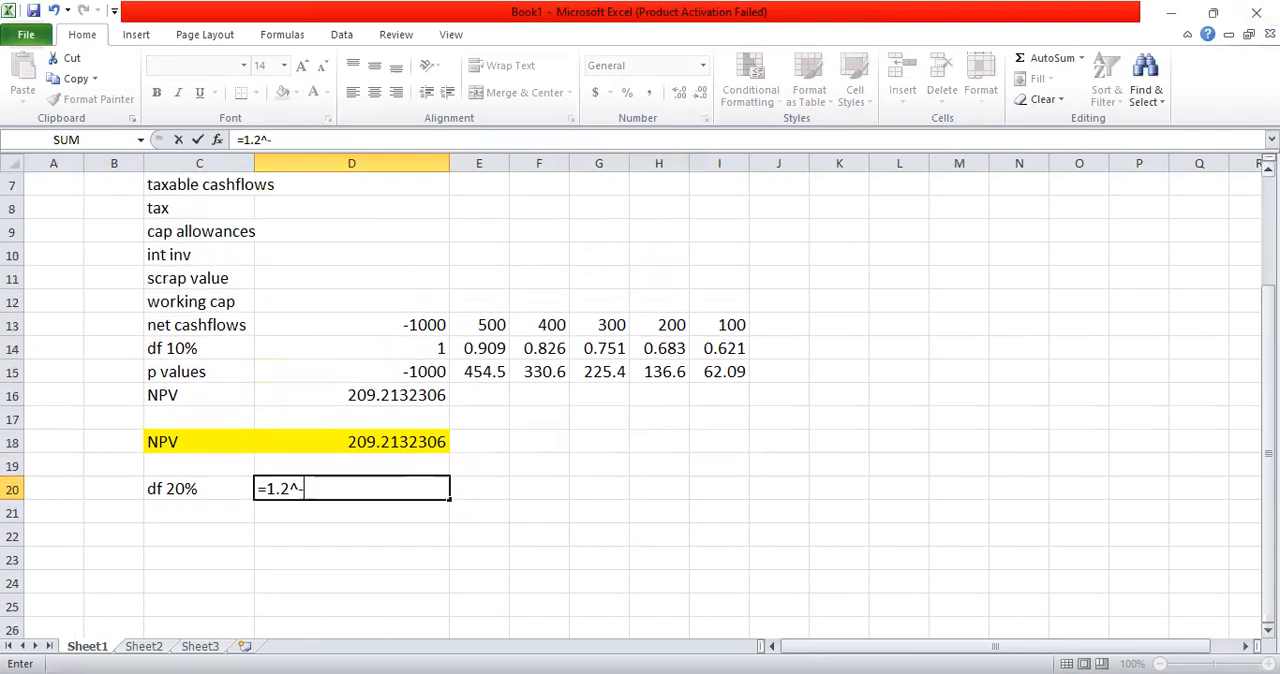
pyautogui.click(438, 208)
pyautogui.press('Return')
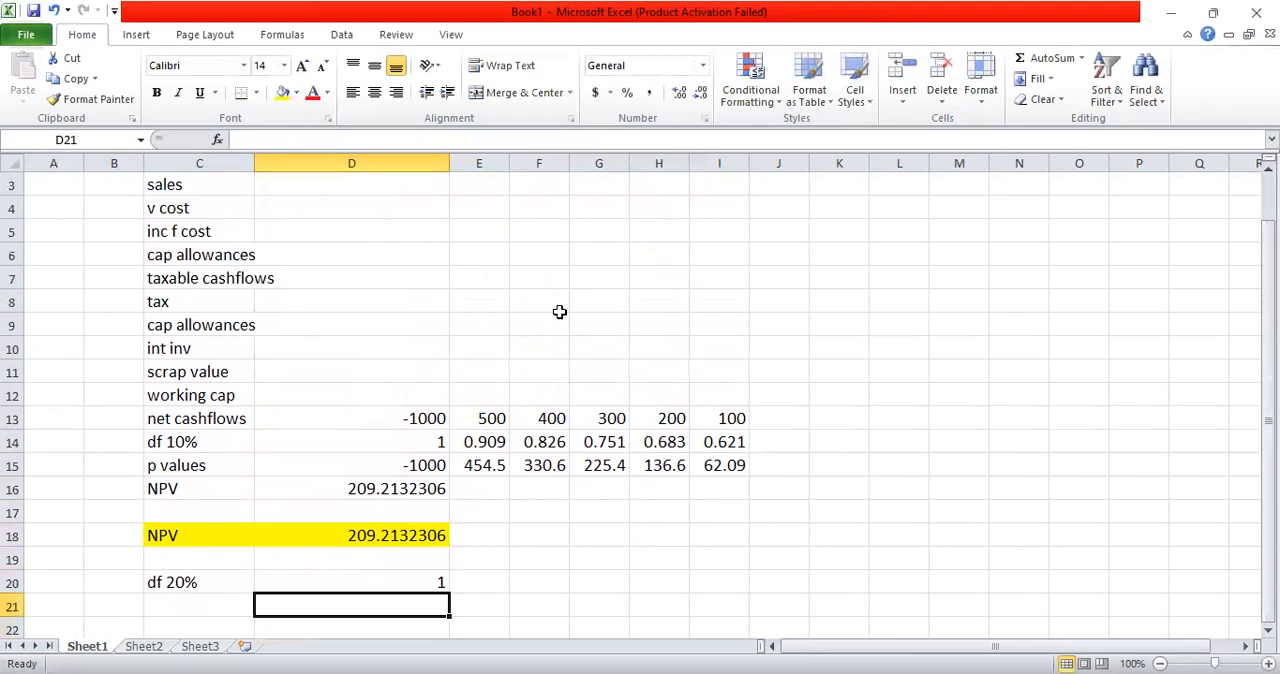
# Step: Copy the 20% discount factor formula from D20 across E20:I20 for years 1 to 5
pyautogui.click(417, 576)
pyautogui.hotkey('ctrl', 'c')
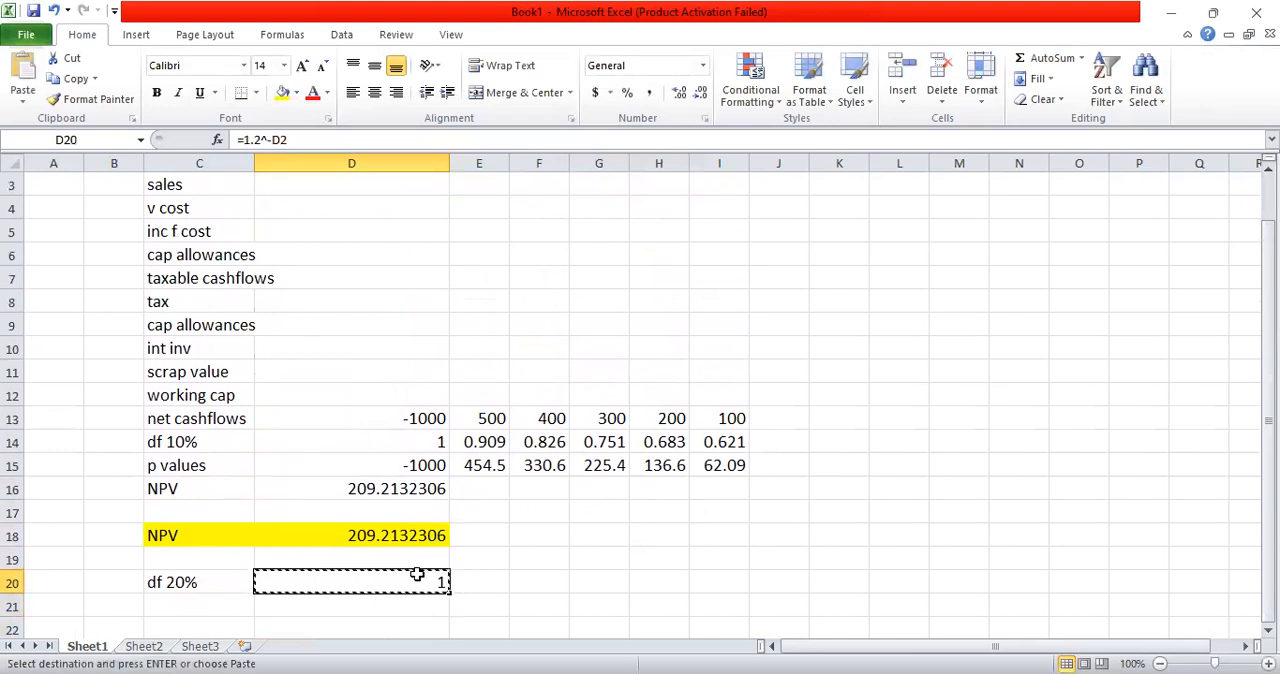
pyautogui.hotkey('shift', 'Right')
pyautogui.hotkey('shift', 'Right')
pyautogui.hotkey('shift', 'Right')
pyautogui.hotkey('shift', 'Right')
pyautogui.hotkey('shift', 'Right')
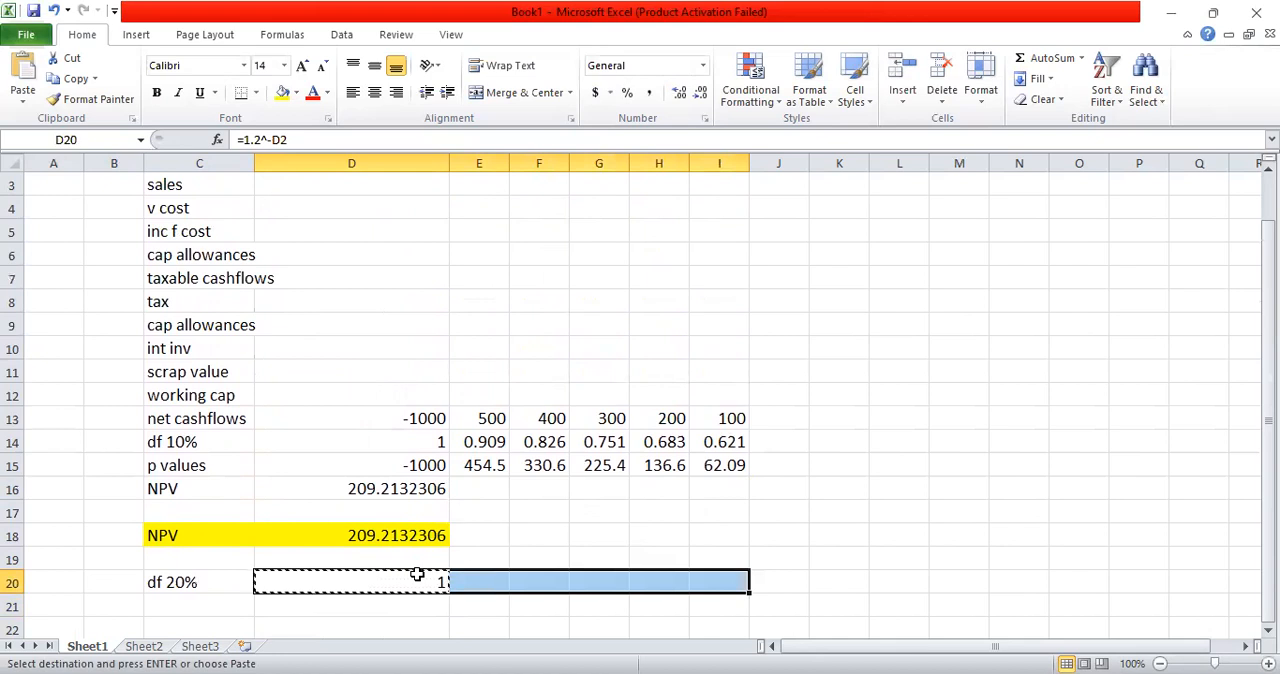
pyautogui.hotkey('ctrl', 'v')
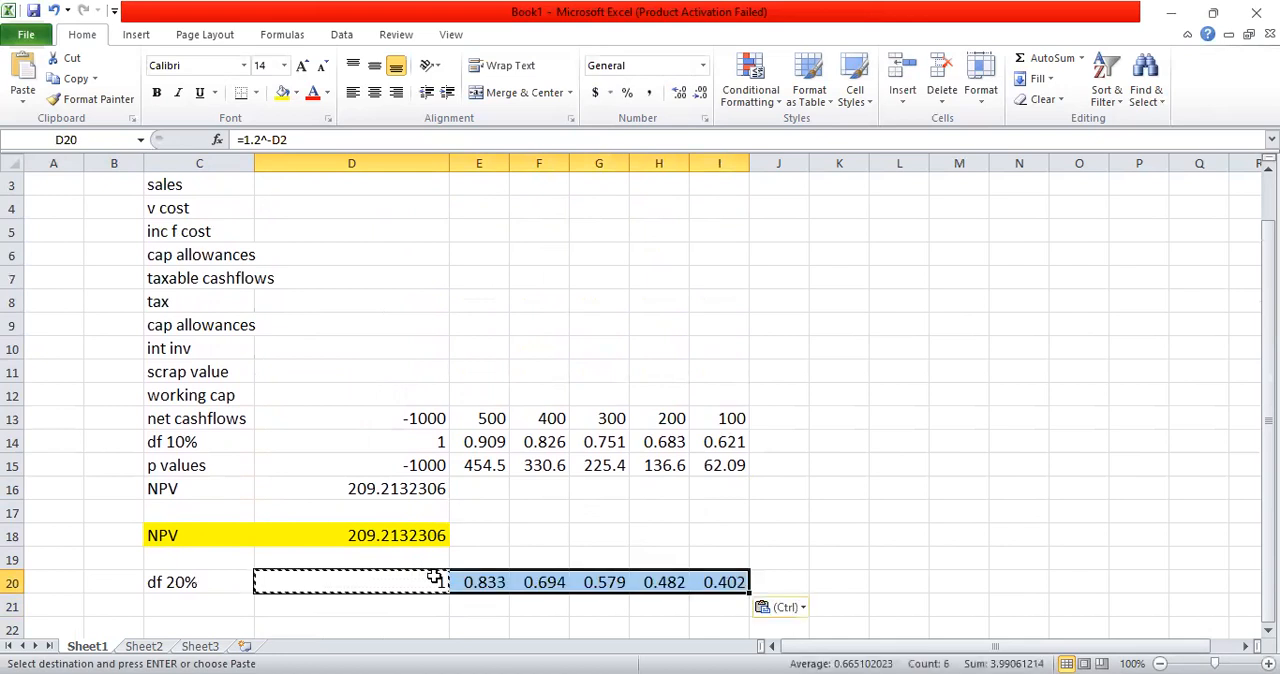
pyautogui.press('Escape')
pyautogui.press('Tab')
pyautogui.press('Tab')
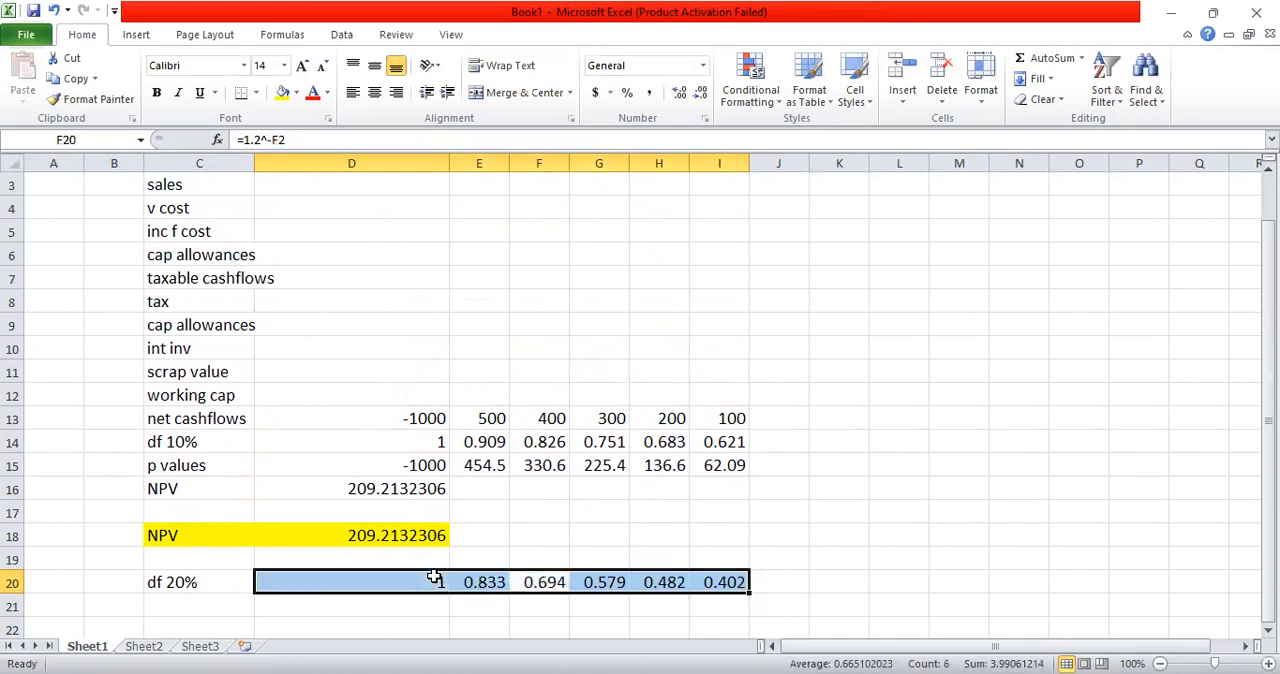
# Step: Label cell C21 under the 20% discount factors as p values
pyautogui.press('Down')
pyautogui.press('Down')
pyautogui.press('Up')
pyautogui.press('Left')
pyautogui.press('Left')
# Step: Enter the year 0 present value formula =D20*D13 in cell D21
pyautogui.press('Left')
pyautogui.write('p values')
pyautogui.press('Return')
pyautogui.press('Up')
pyautogui.press('Right')
pyautogui.press('Right')
pyautogui.press('Left')
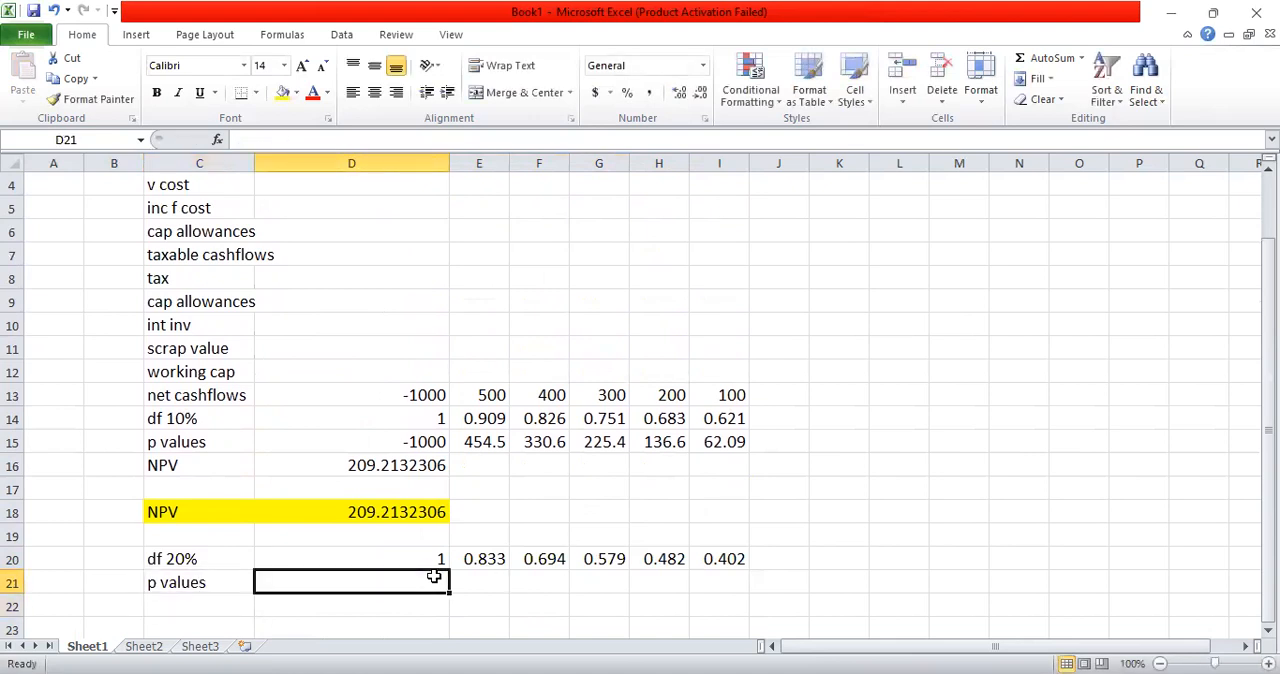
pyautogui.write('=')
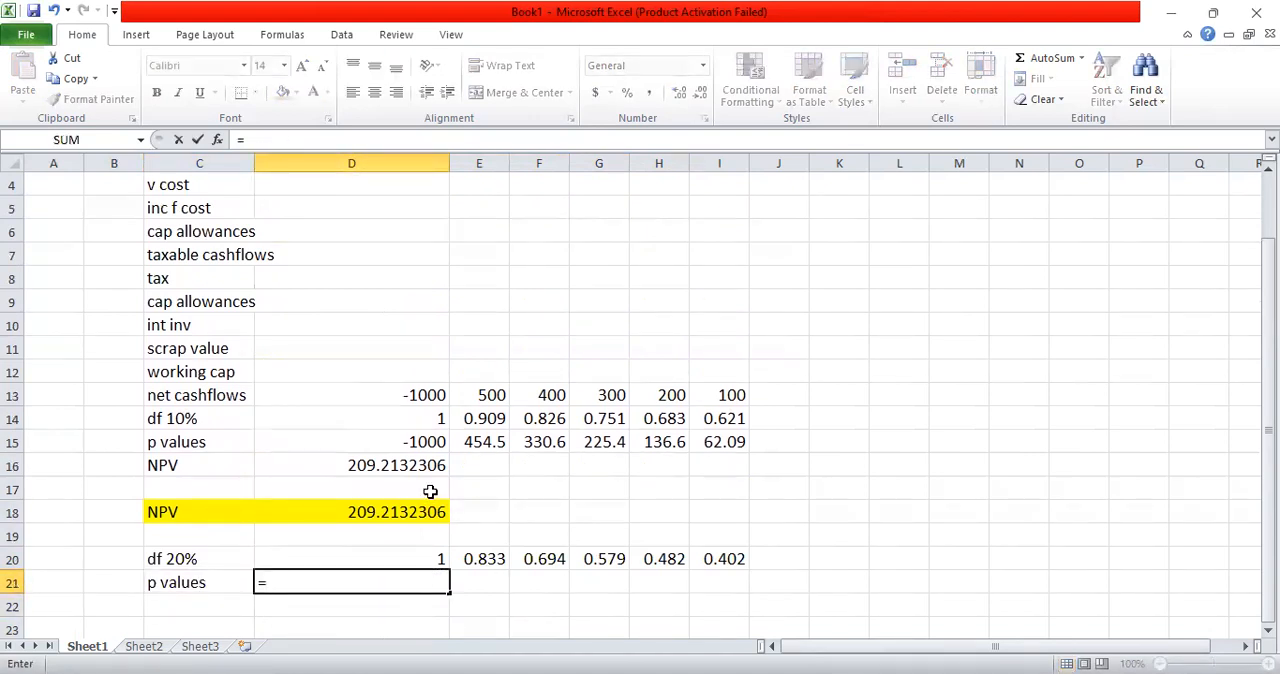
pyautogui.click(445, 560)
pyautogui.write('*')
pyautogui.click(427, 396)
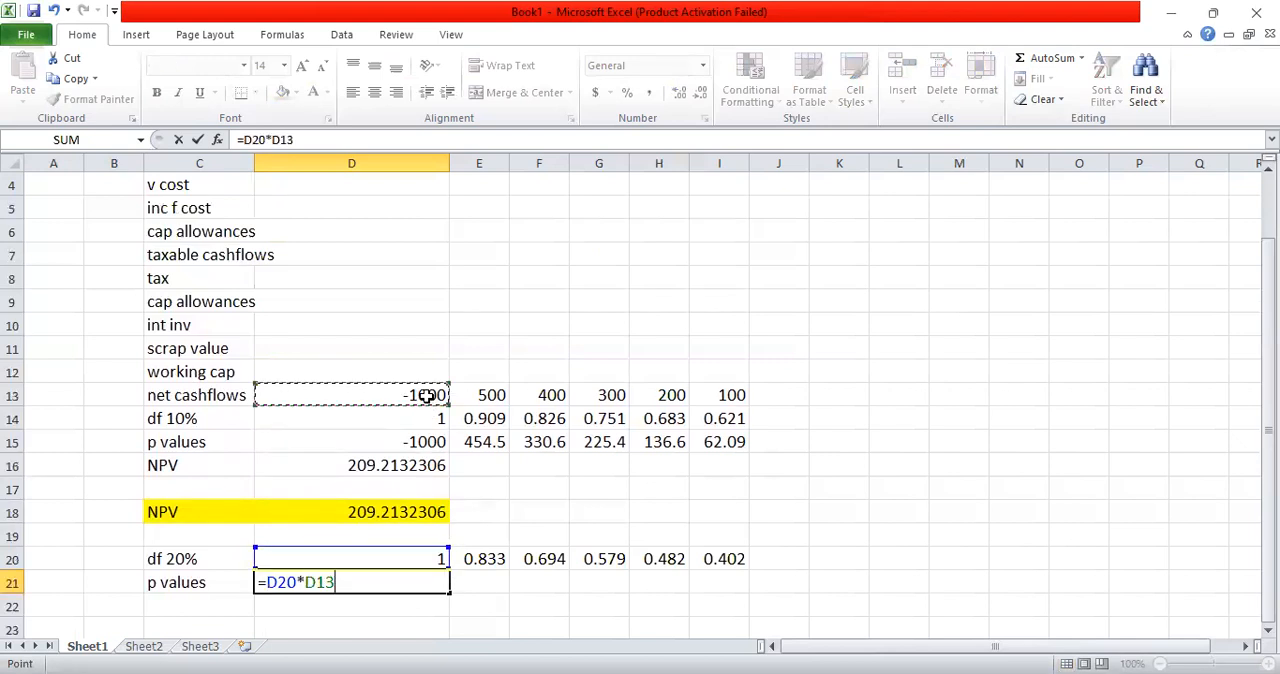
pyautogui.press('Return')
# Step: Copy the present value formula from D21 across E21:I21
pyautogui.click(427, 582)
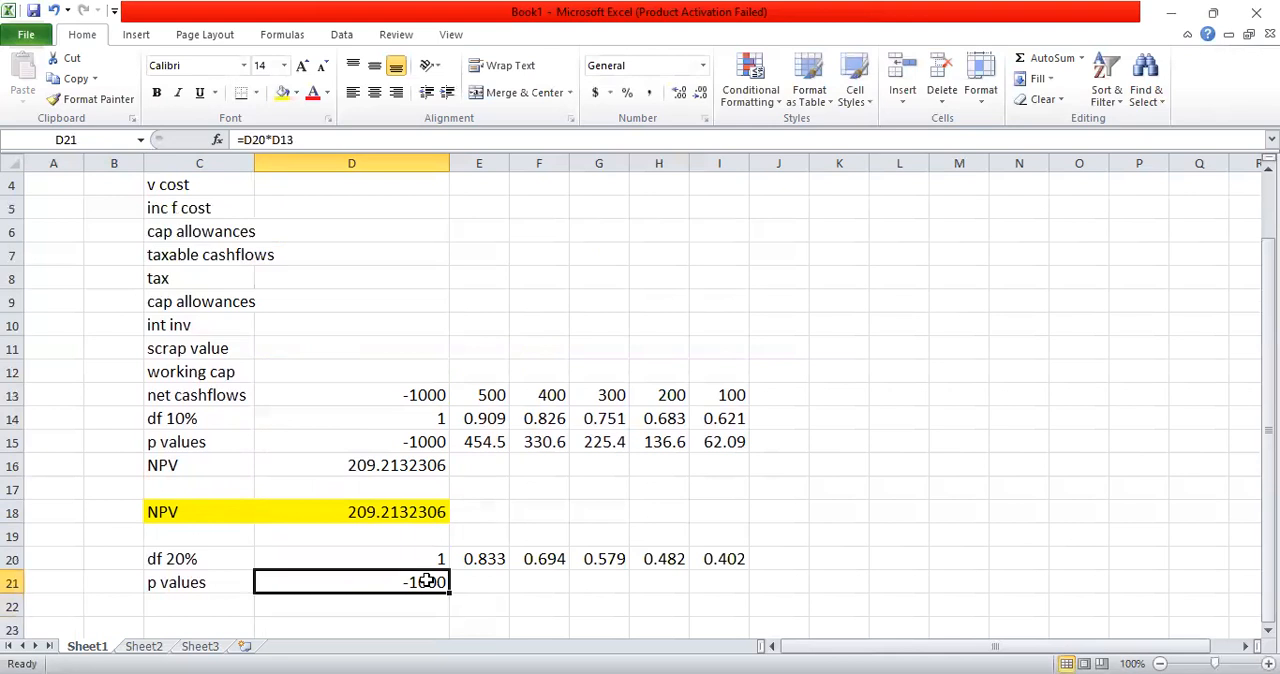
pyautogui.hotkey('ctrl', 'c')
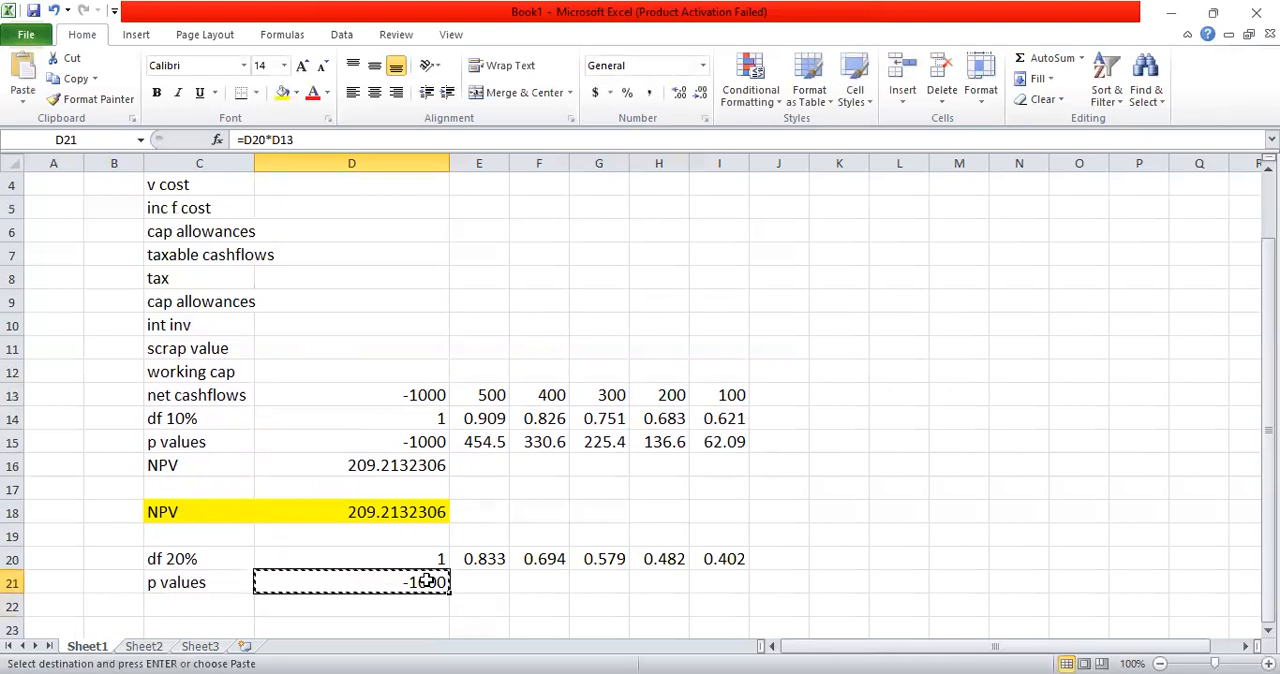
pyautogui.hotkey('shift', 'Right')
pyautogui.hotkey('shift', 'Right')
pyautogui.hotkey('shift', 'Right')
pyautogui.hotkey('shift', 'Right')
pyautogui.hotkey('shift', 'Right')
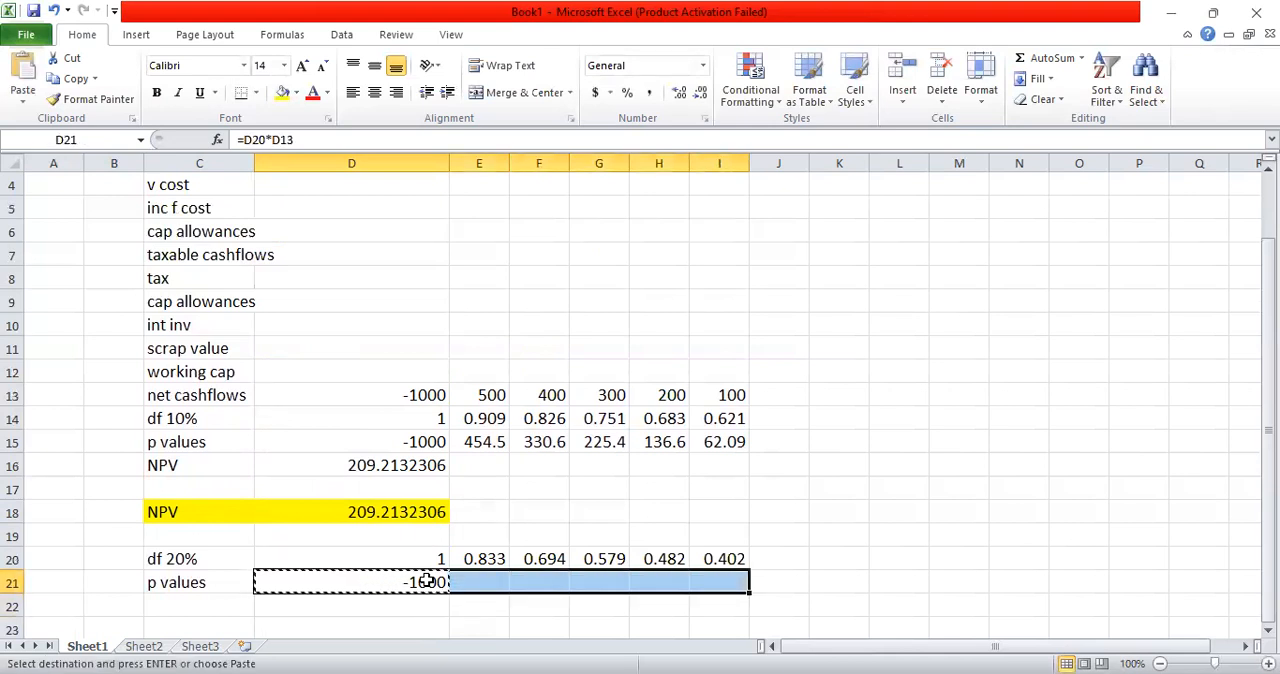
pyautogui.hotkey('ctrl', 'v')
pyautogui.press('Escape')
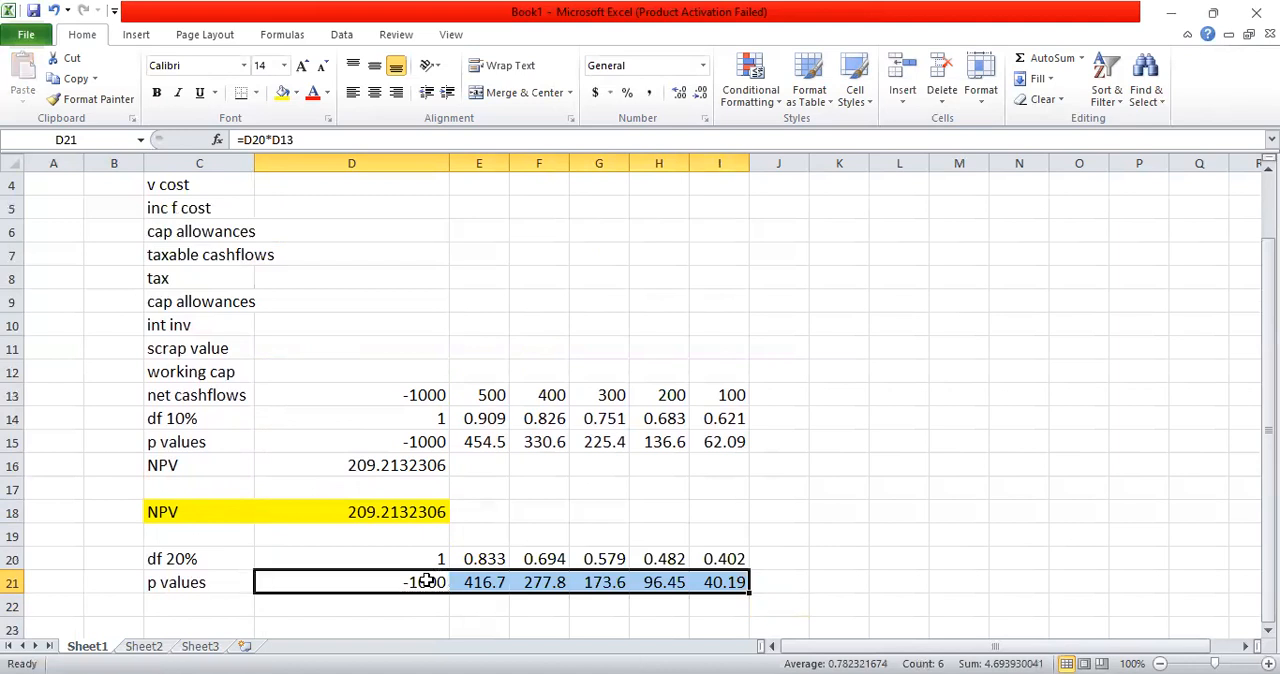
pyautogui.press('Tab')
pyautogui.press('Tab')
# Step: Label cell C22 below the second p values row as NPV
pyautogui.press('Down')
pyautogui.press('Down')
pyautogui.press('Down')
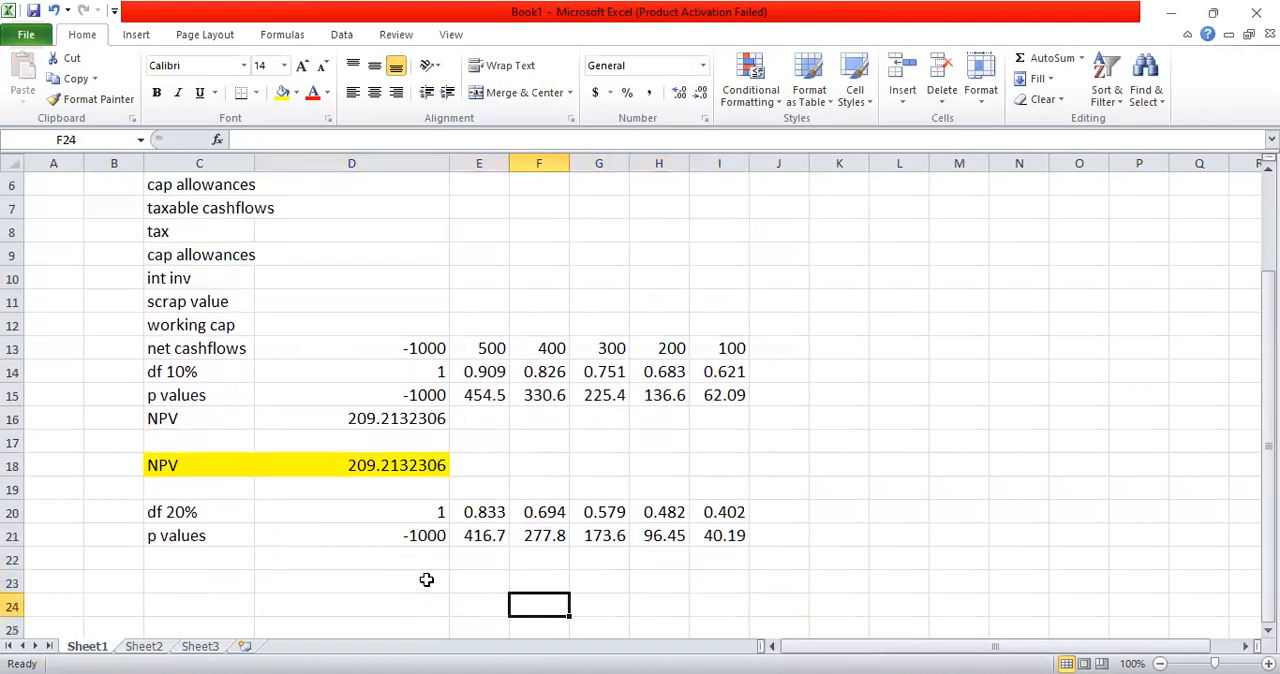
pyautogui.press('Down')
pyautogui.click(192, 535)
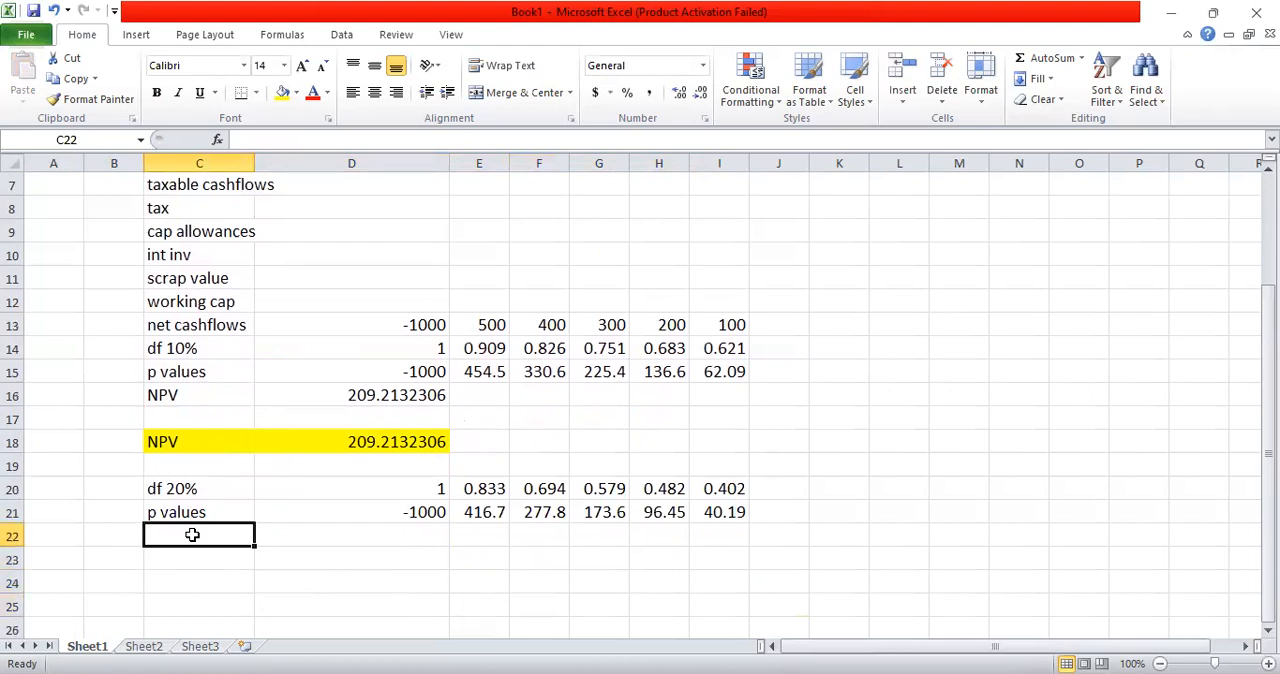
pyautogui.write('NPV')
pyautogui.press('Tab')
# Step: Total the second row of present values in D22 with =SUM(D21:I21)
pyautogui.press('Right')
pyautogui.press('Left')
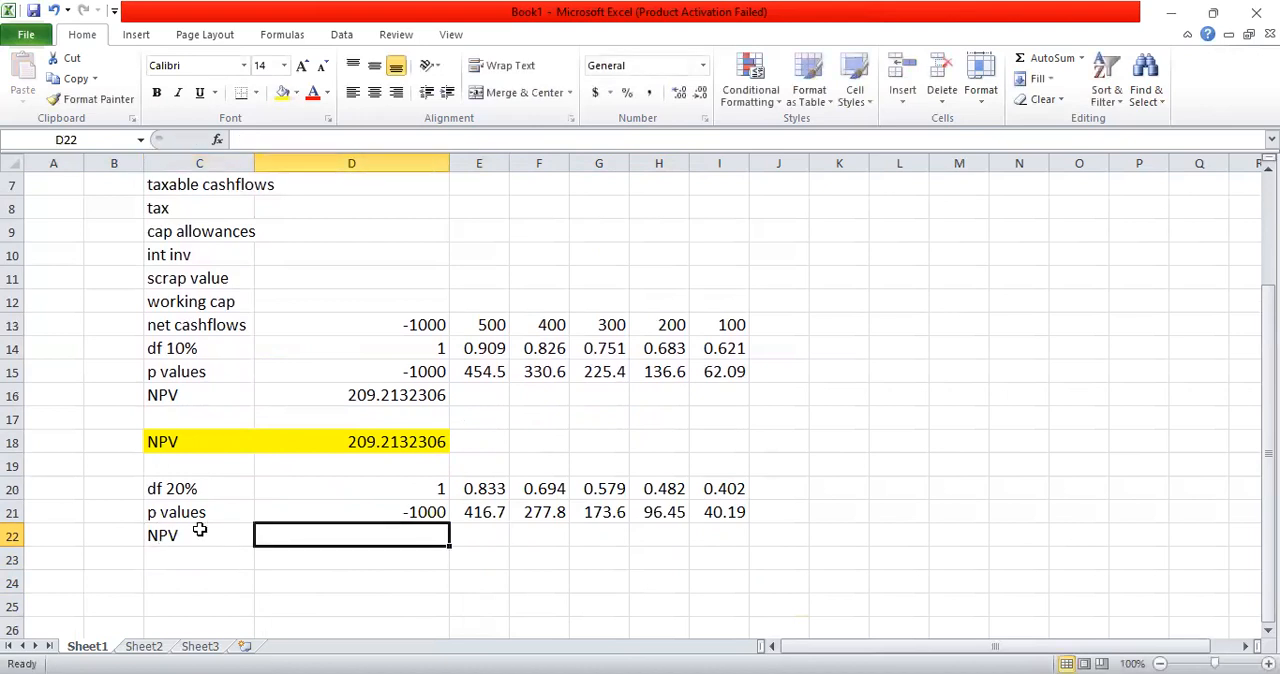
pyautogui.write('=')
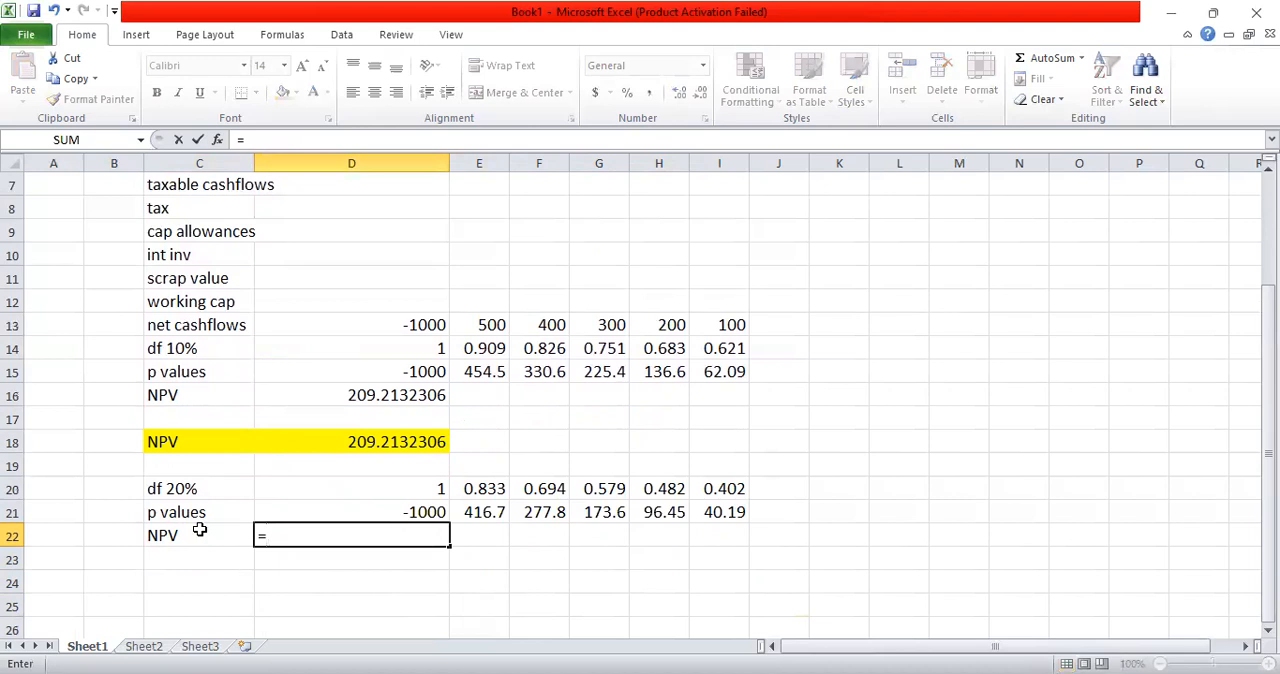
pyautogui.write('sum(')
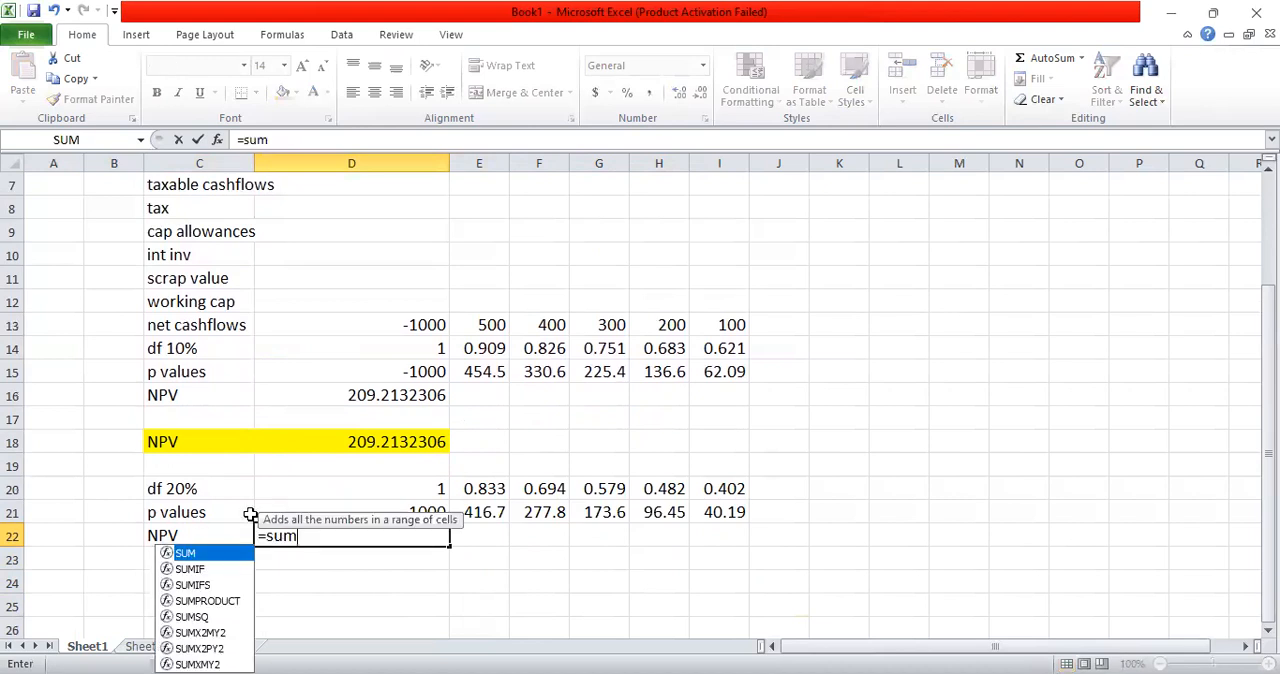
pyautogui.click(284, 509)
pyautogui.hotkey('shift', 'Right')
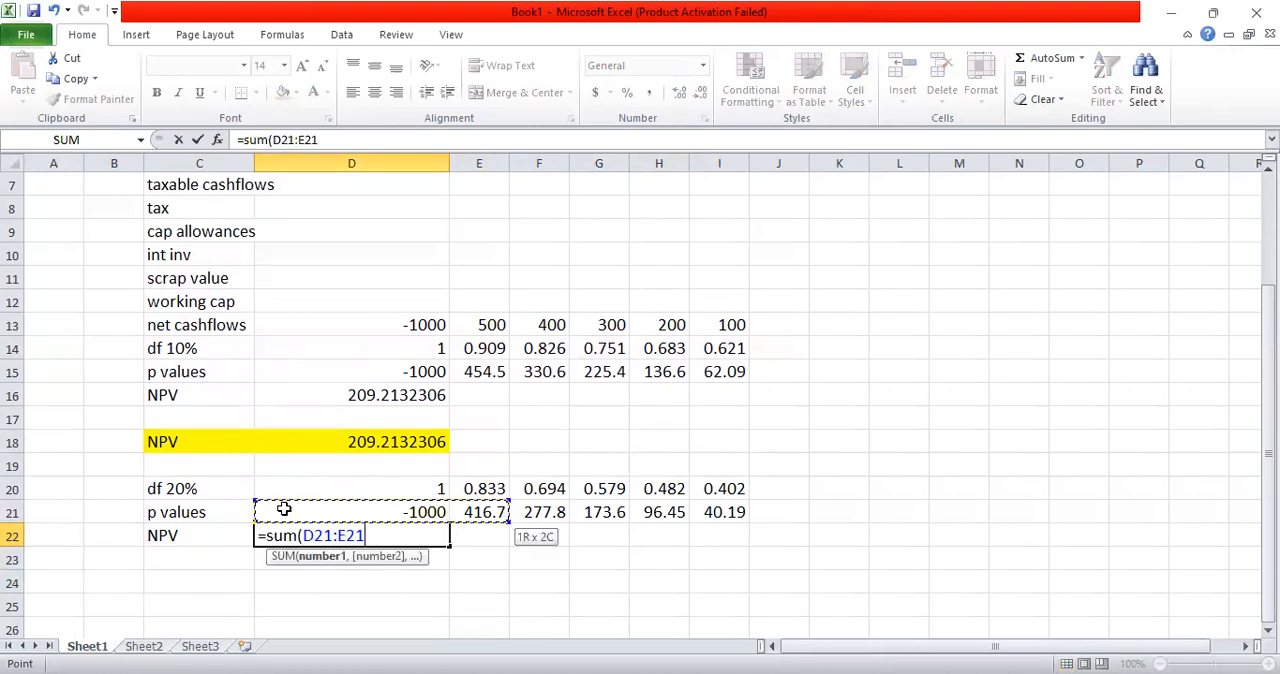
pyautogui.hotkey('shift', 'Right')
pyautogui.hotkey('shift', 'Right')
pyautogui.hotkey('shift', 'Right')
pyautogui.hotkey('shift', 'Right')
pyautogui.write(')')
pyautogui.press('Return')
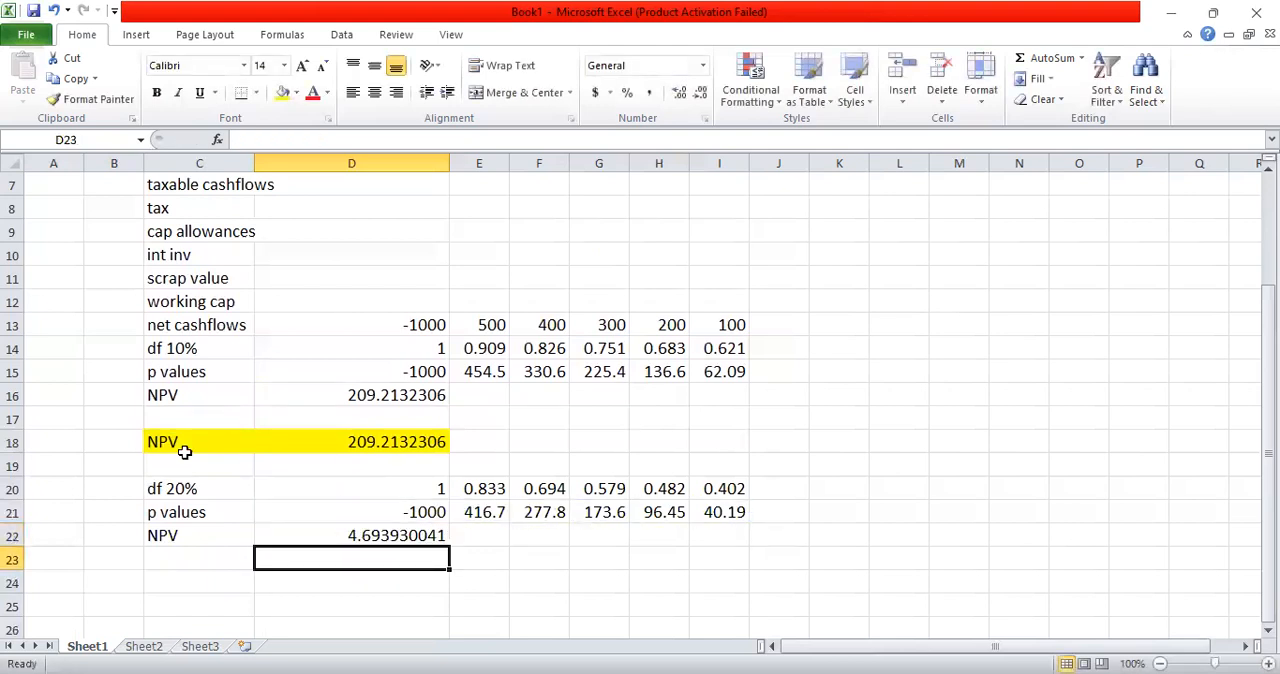
# Step: Change the discount factor label in C20 to df 25%
pyautogui.click(321, 535)
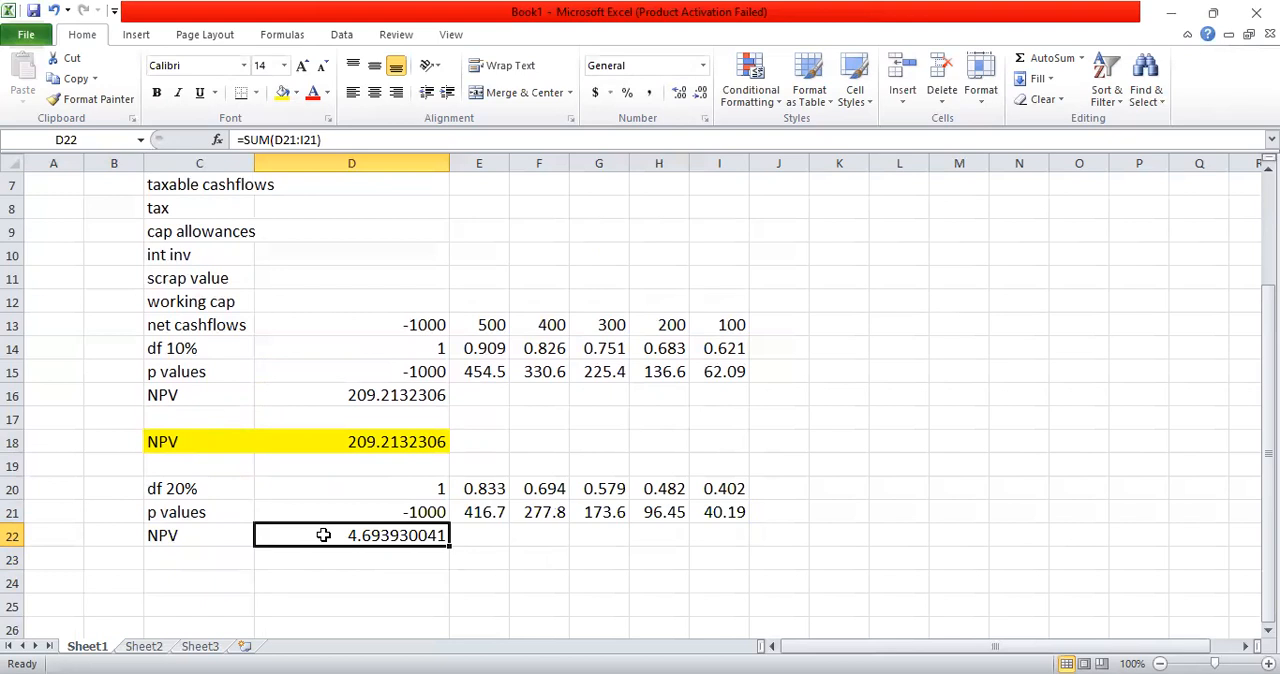
pyautogui.doubleClick(209, 489)
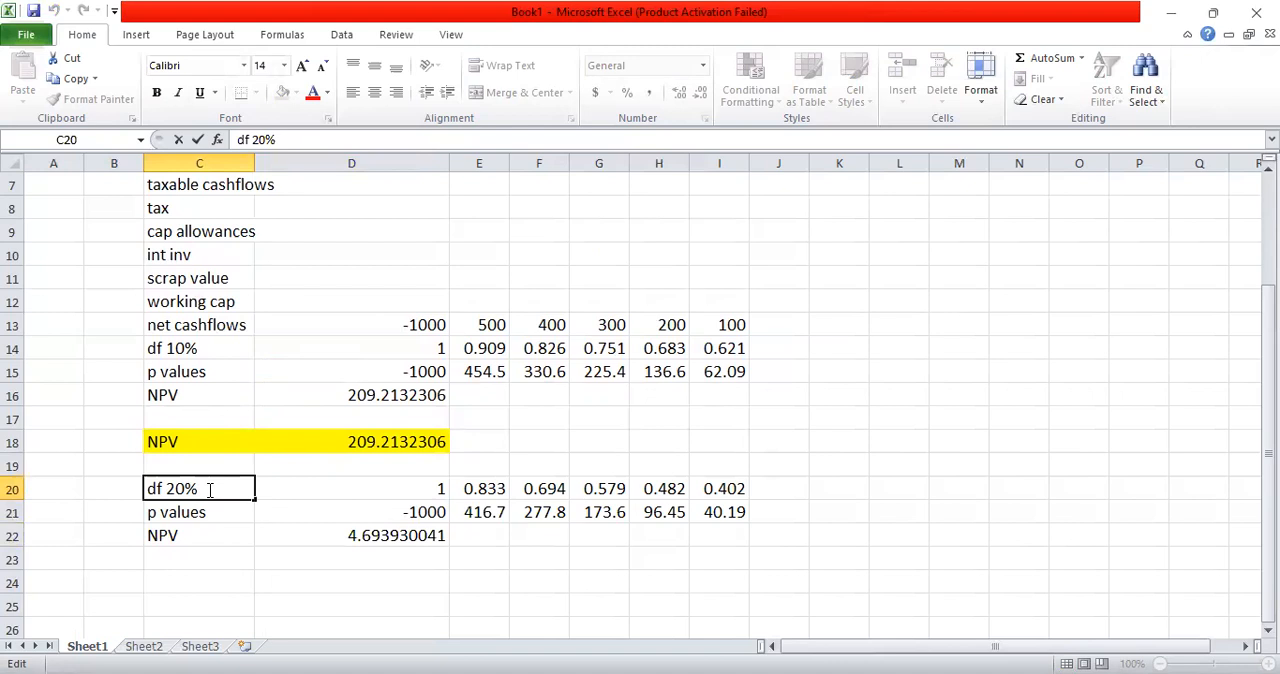
pyautogui.press('BackSpace')
pyautogui.press('BackSpace')
pyautogui.write('5%')
pyautogui.hotkey('ctrl', 'Return')
# Step: Edit the discount factor formula in D20 to =1.25^-D2
pyautogui.press('Right')
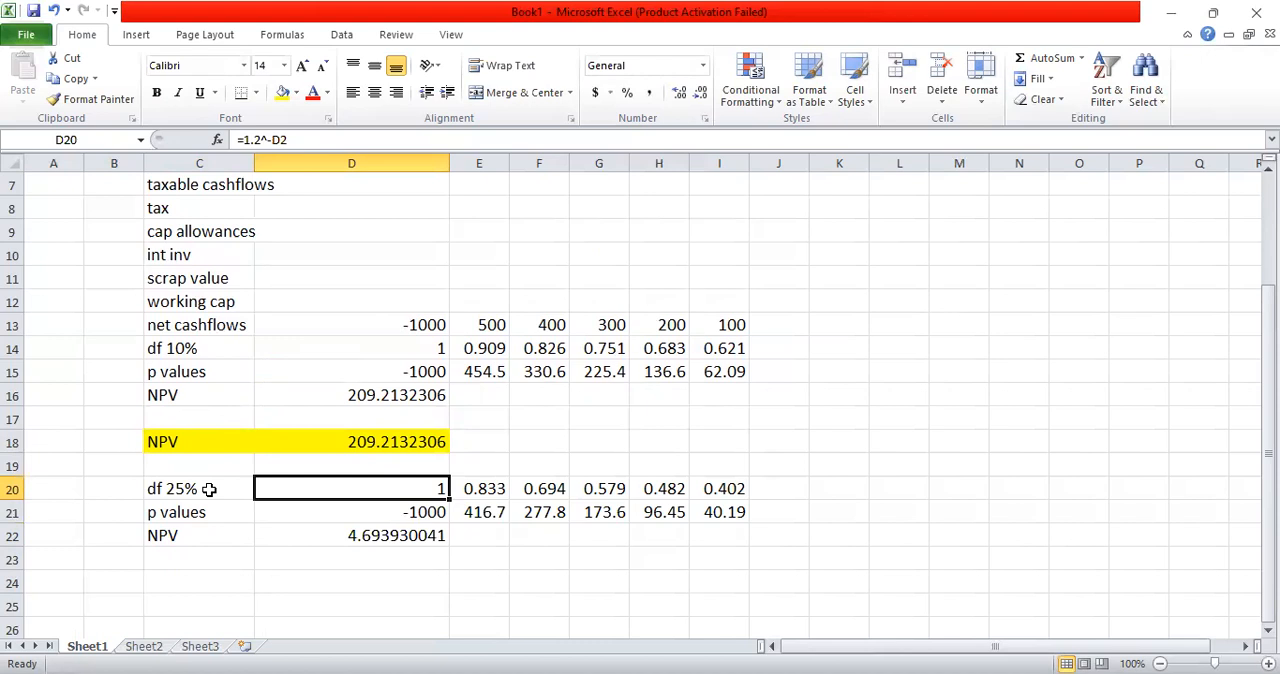
pyautogui.press('F2')
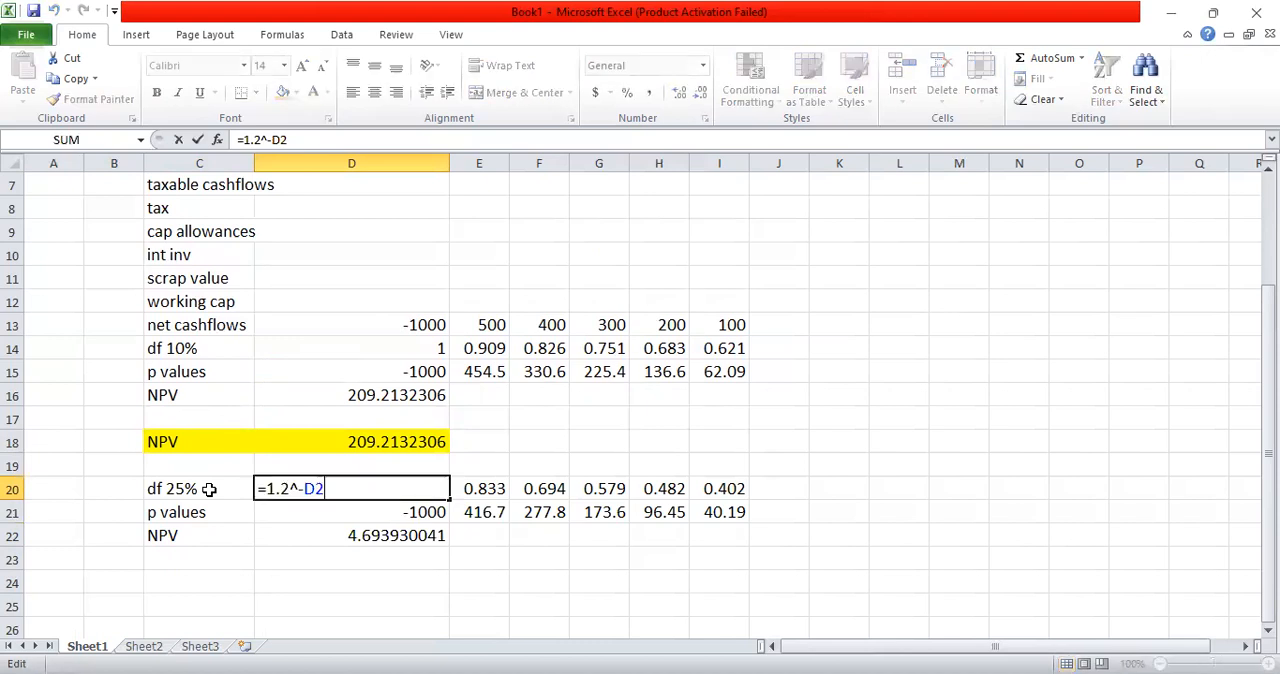
pyautogui.click(289, 489)
pyautogui.write('5')
pyautogui.press('Return')
# Step: Copy the 25% discount factor formula from D20 across the row through I20
pyautogui.click(355, 488)
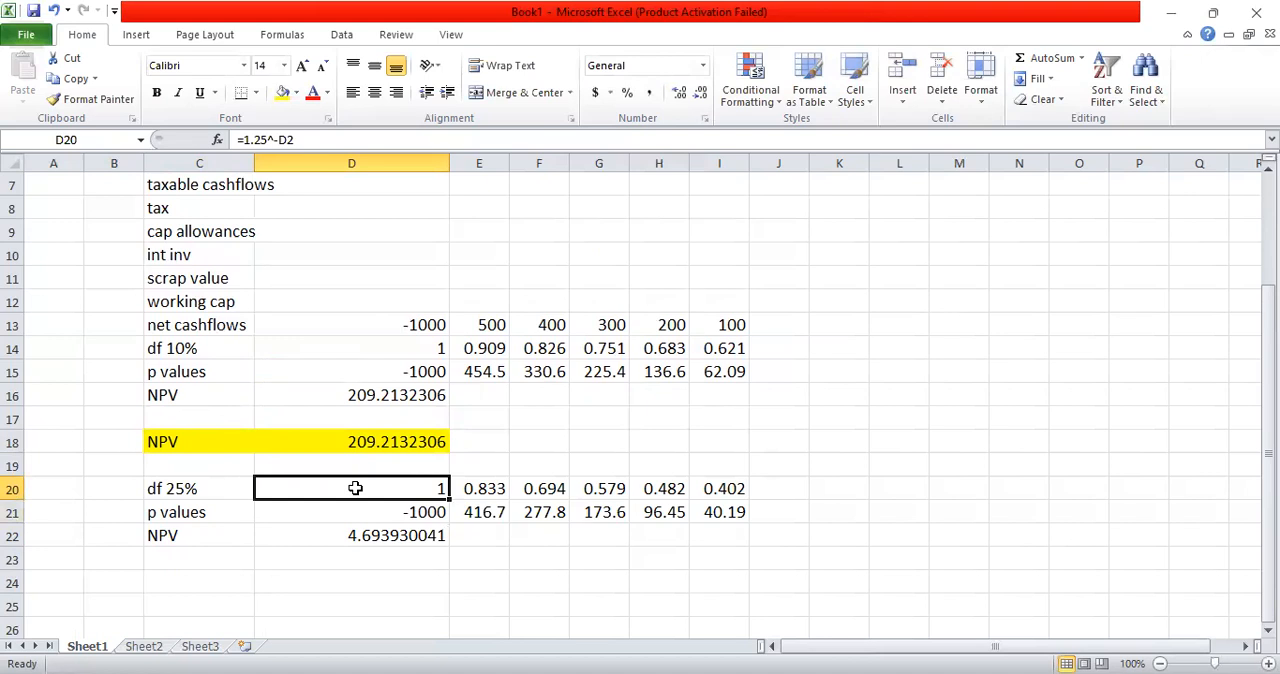
pyautogui.hotkey('ctrl', 'c')
pyautogui.hotkey('shift', 'Right')
pyautogui.hotkey('shift', 'Right')
pyautogui.hotkey('shift', 'Right')
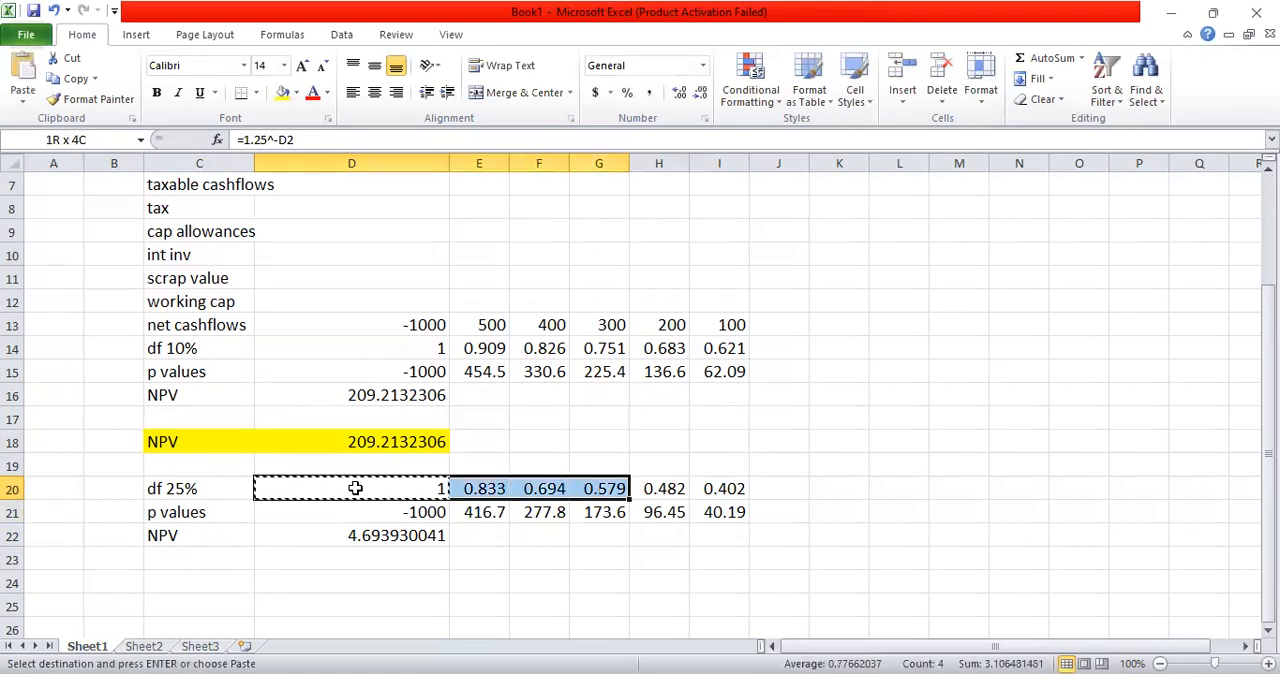
pyautogui.hotkey('shift', 'Right')
pyautogui.hotkey('shift', 'Right')
pyautogui.hotkey('ctrl', 'v')
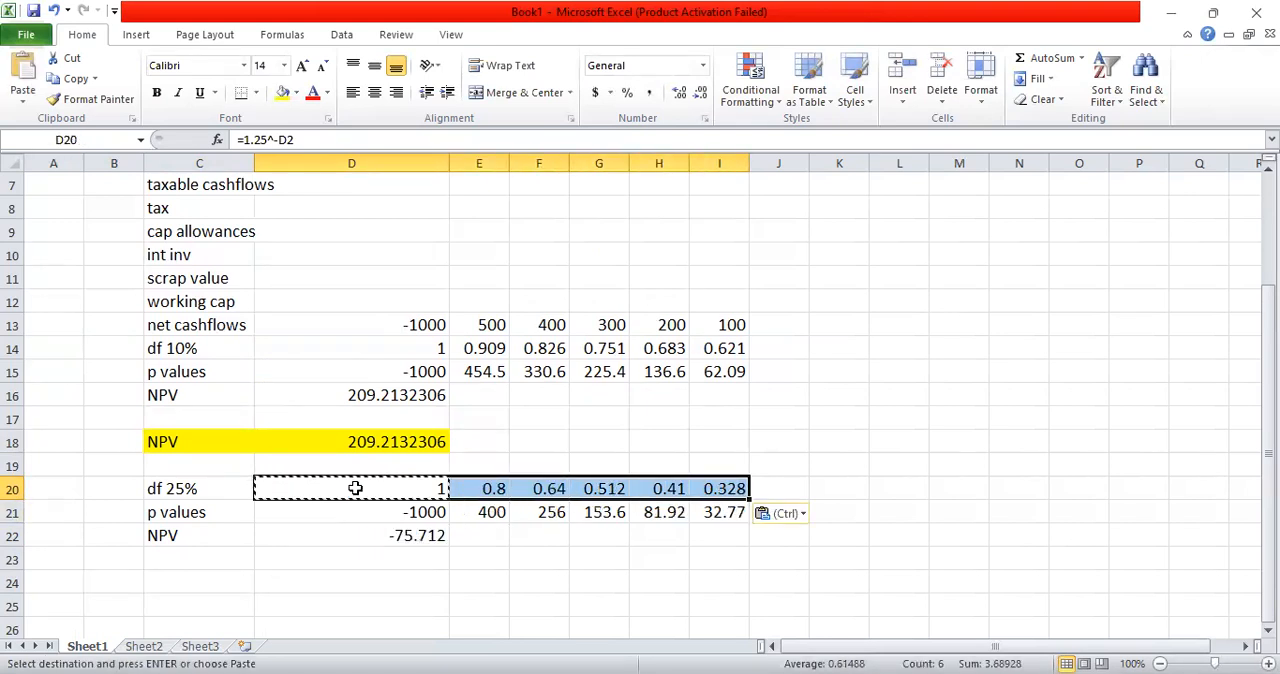
pyautogui.click(799, 403)
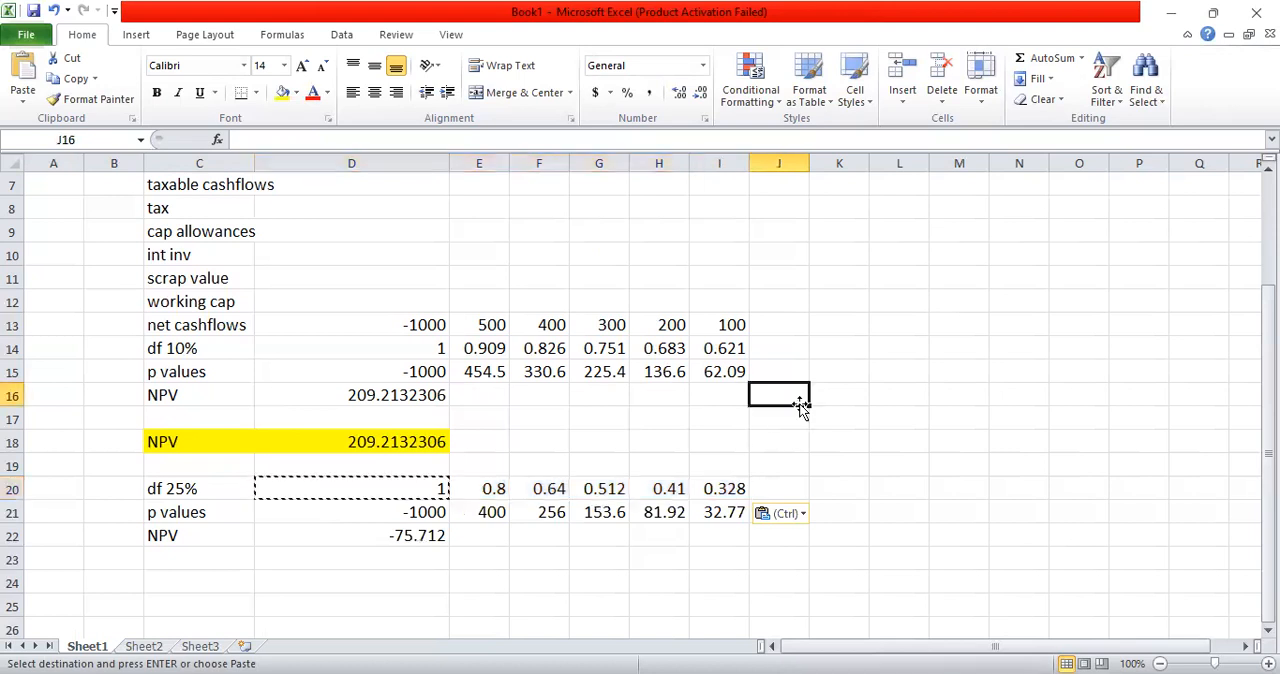
pyautogui.press('Return')
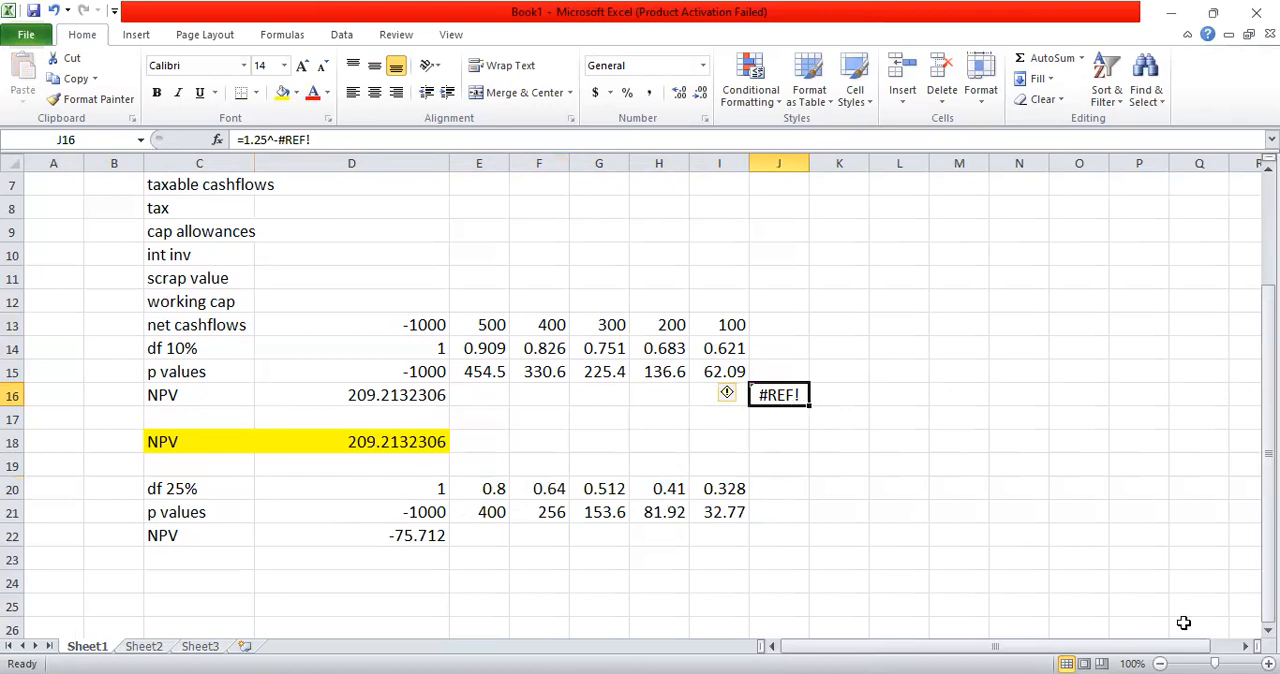
# Step: Label cell C24 below the second NPV row as IRR
pyautogui.click(1268, 630)
pyautogui.click(1268, 630)
pyautogui.click(1268, 630)
pyautogui.click(1268, 630)
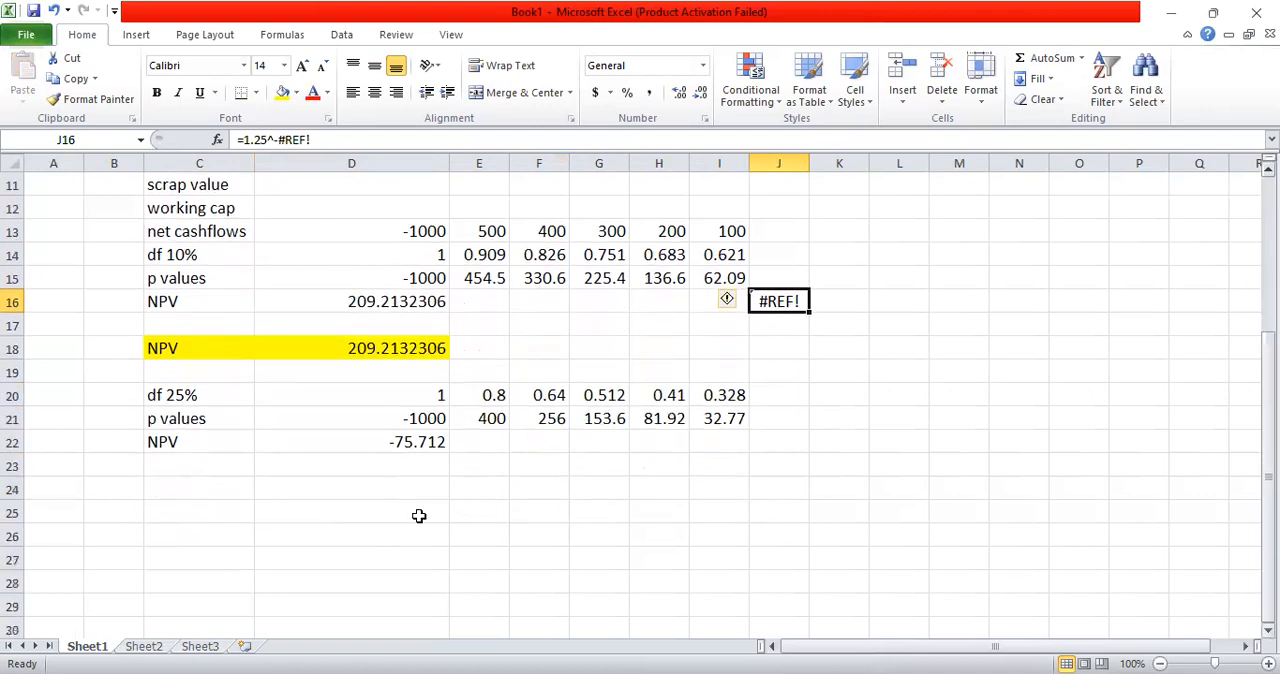
pyautogui.click(173, 484)
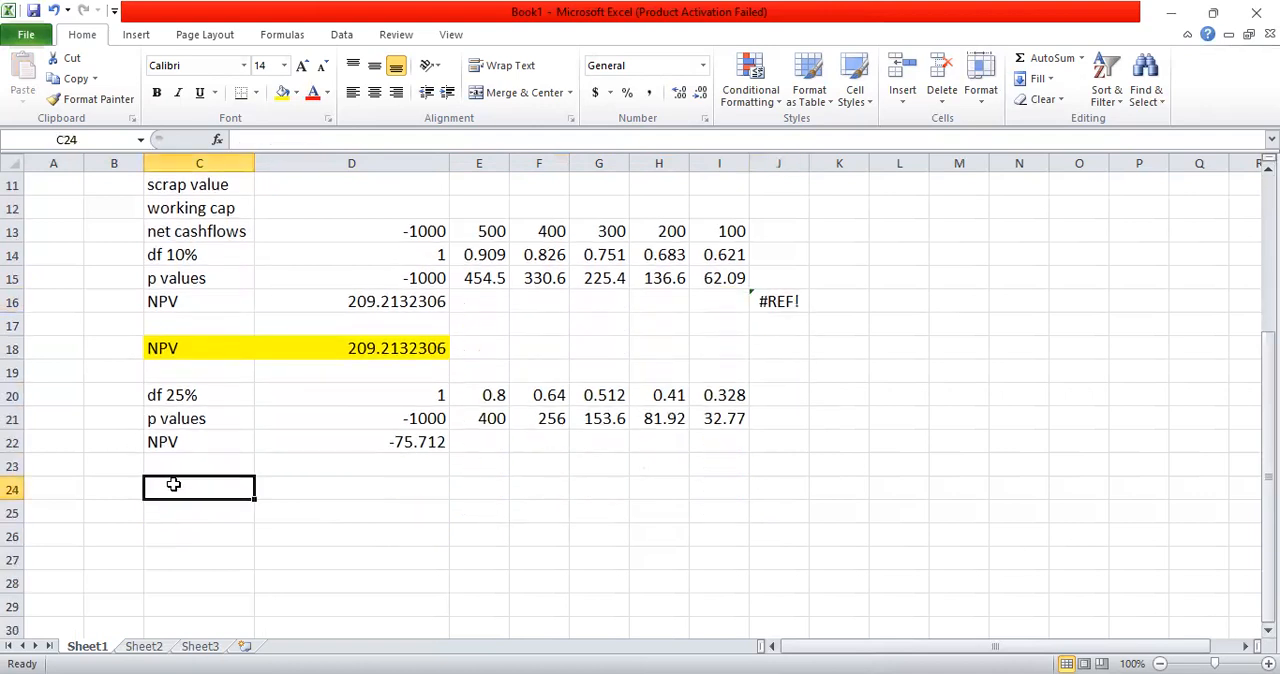
pyautogui.write('IRR')
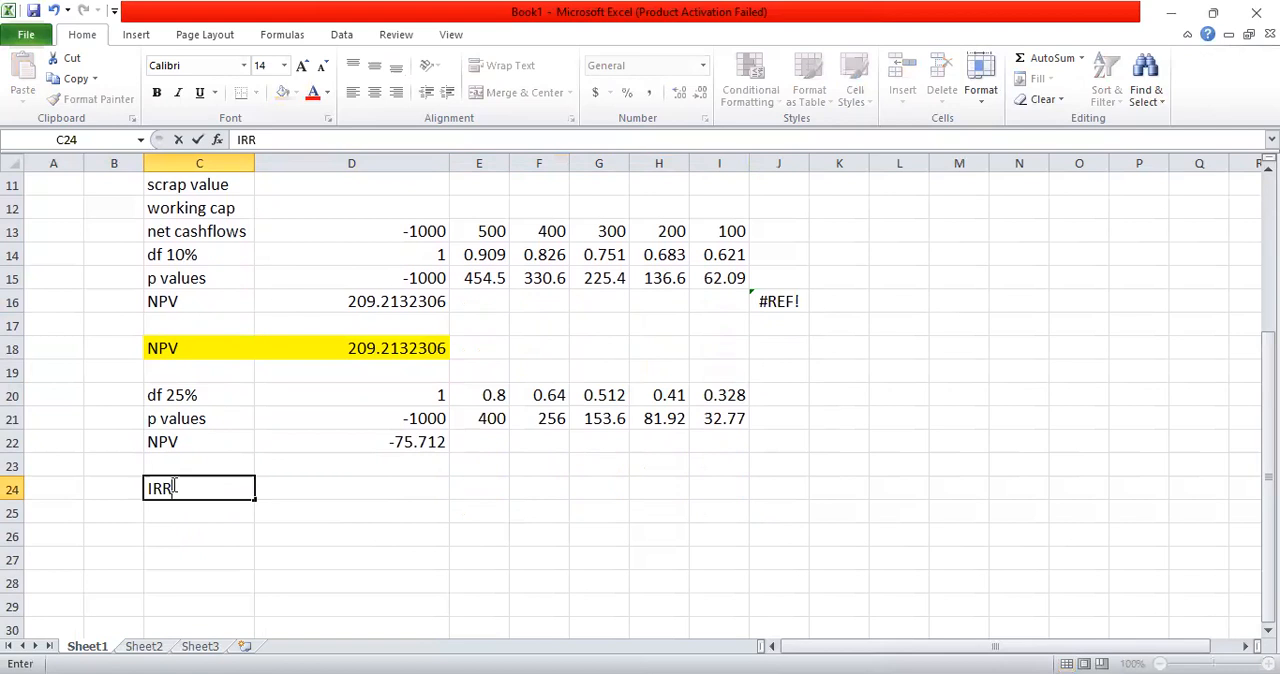
pyautogui.press('Up')
pyautogui.click(173, 484)
# Step: Start the IRR interpolation formula in D24 with =10%+D16/, using the 10% NPV as the numerator
pyautogui.press('Right')
pyautogui.write('=')
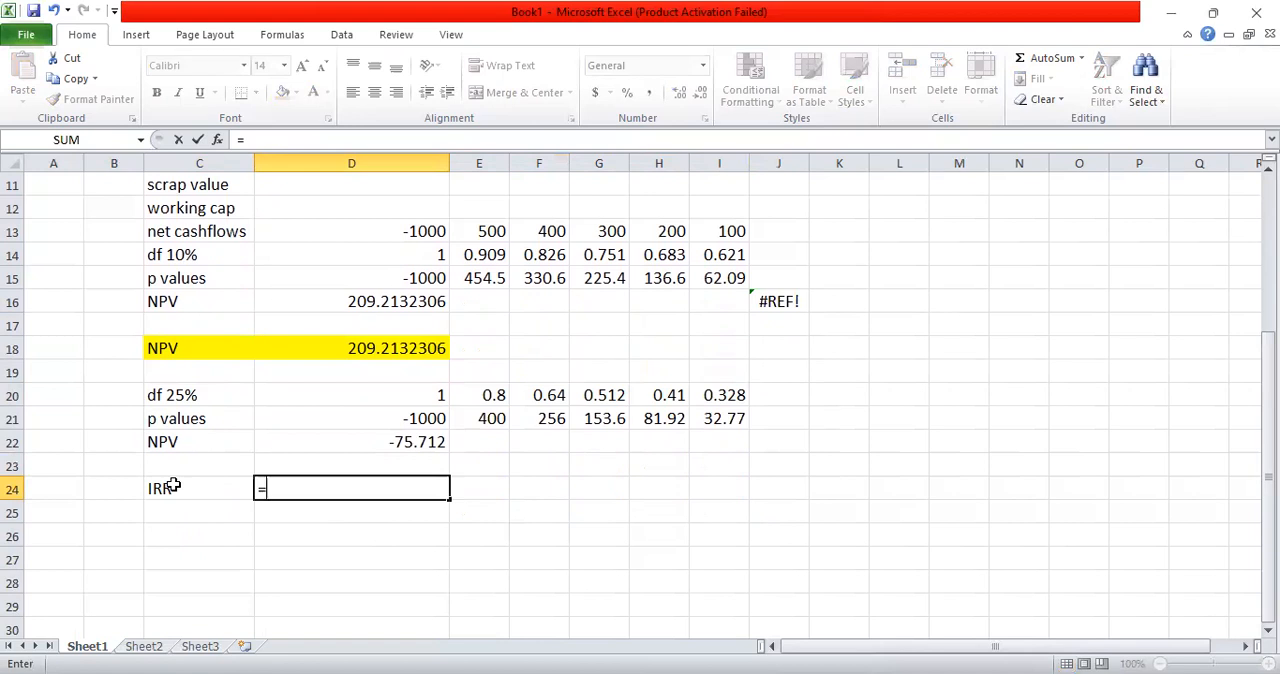
pyautogui.write('10%')
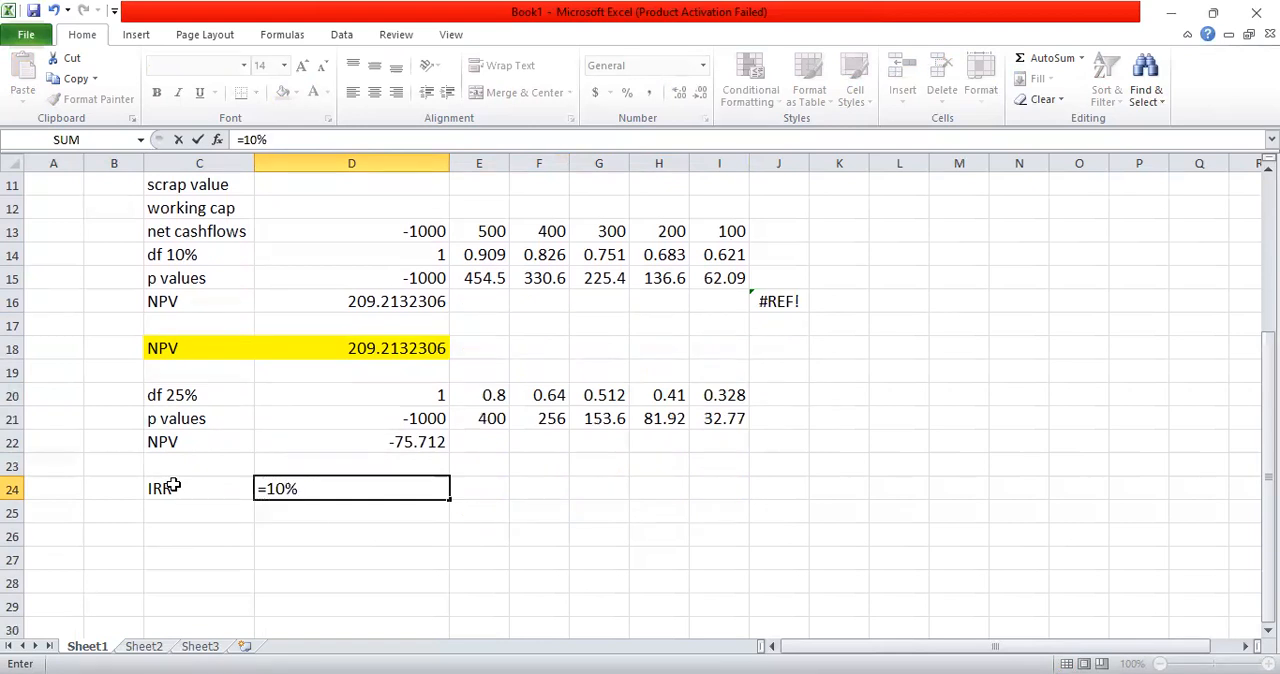
pyautogui.write('+')
pyautogui.click(355, 295)
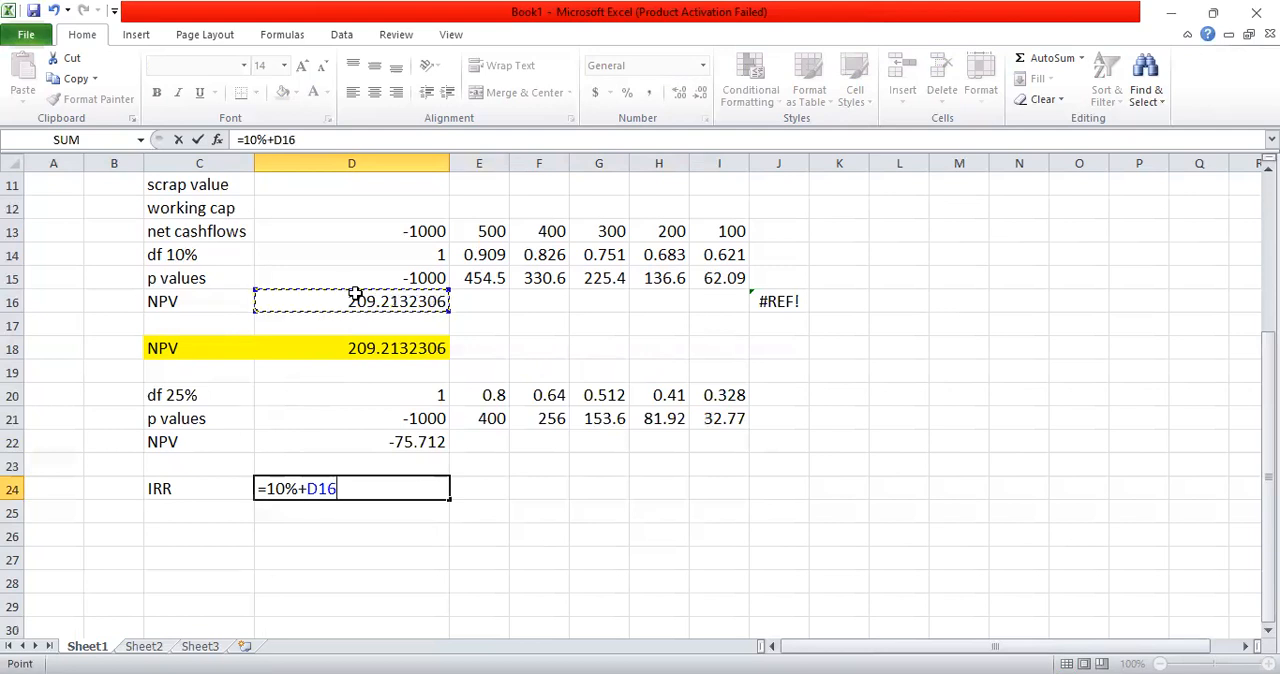
pyautogui.write('/')
# Step: Add the bracketed divisor (D16+D22) to the IRR formula in D24, combining the two NPVs
pyautogui.click(357, 296)
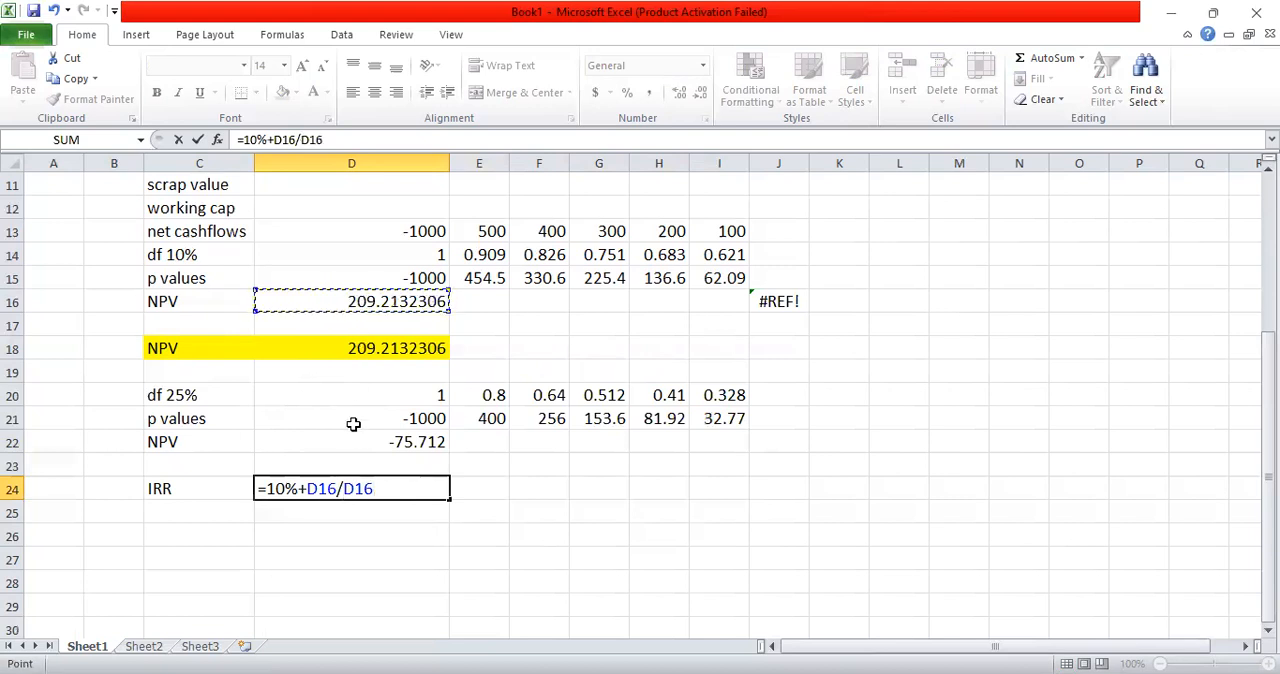
pyautogui.click(344, 488)
pyautogui.write('(')
pyautogui.press('End')
pyautogui.write('+')
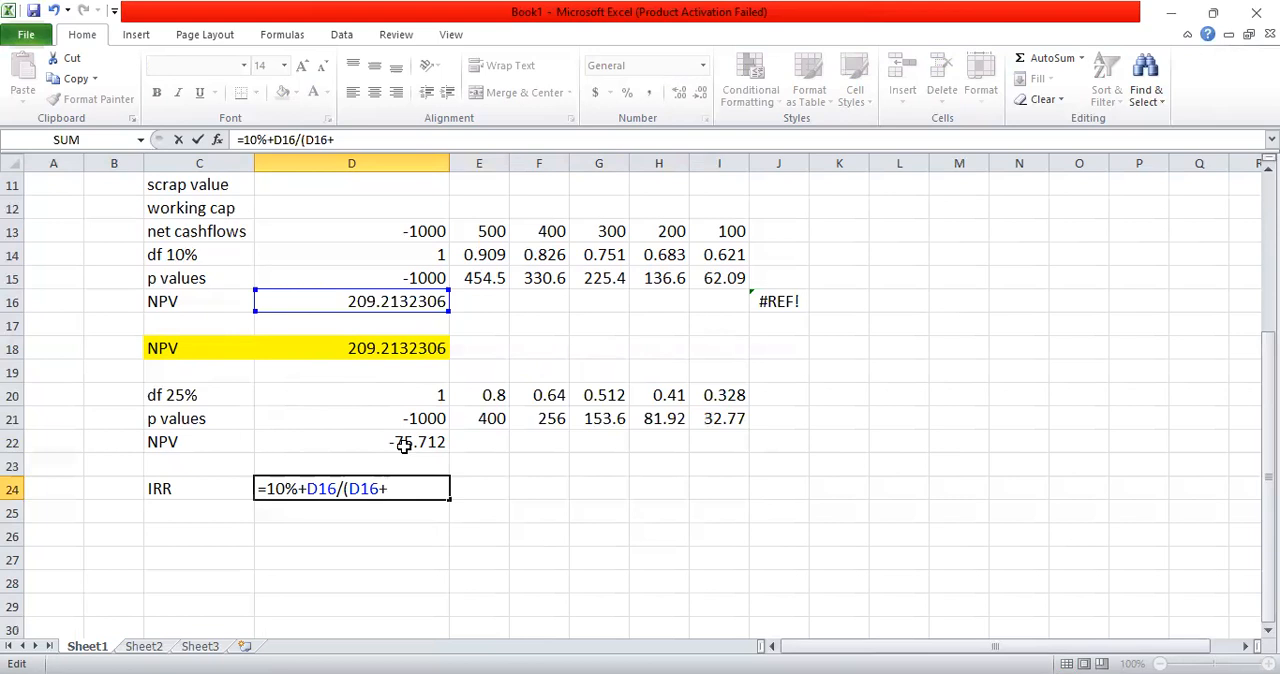
pyautogui.click(404, 447)
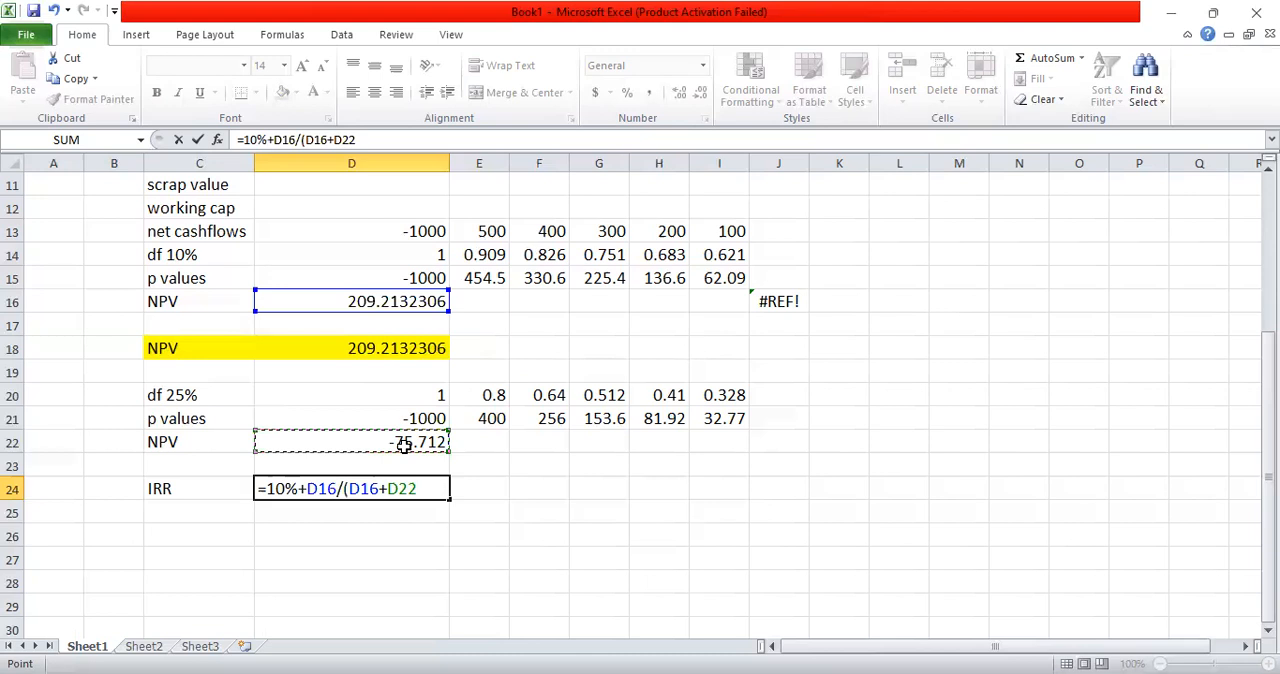
pyautogui.write(')(')
# Step: Complete the D24 formula with the multiplier *(25%-10%) and format the result as a percentage
pyautogui.press('BackSpace')
pyautogui.write('*(')
pyautogui.write('25')
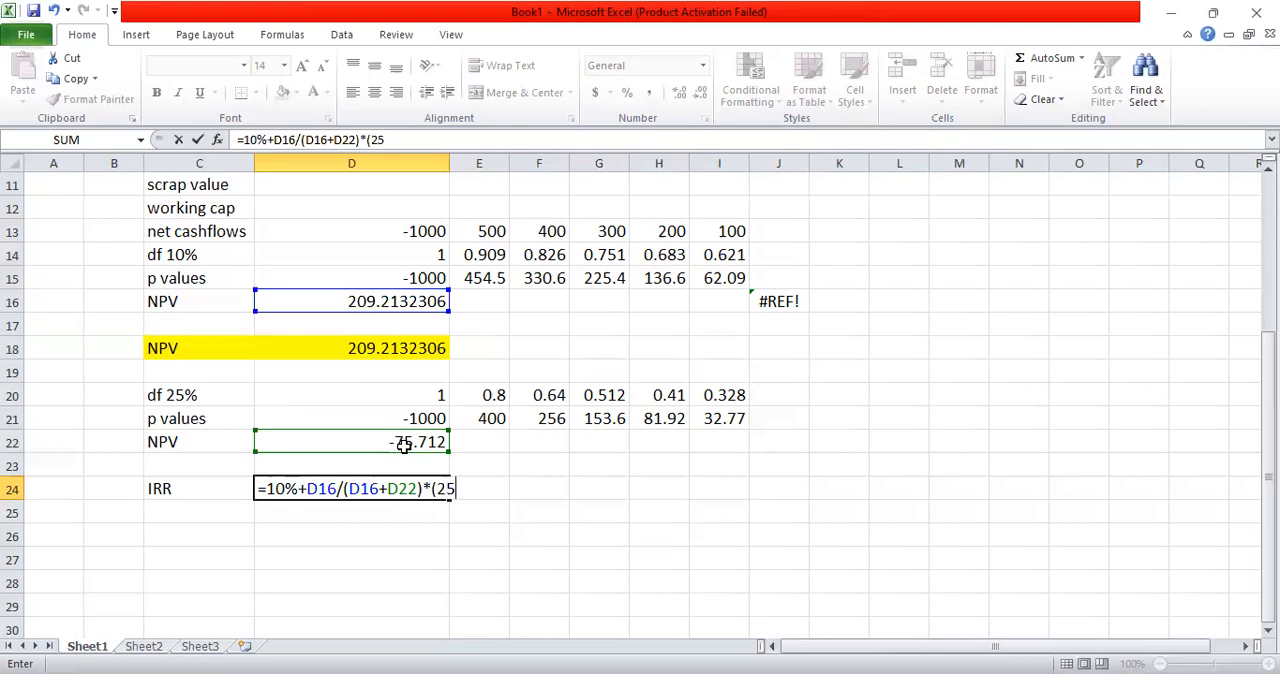
pyautogui.write('%-10%)')
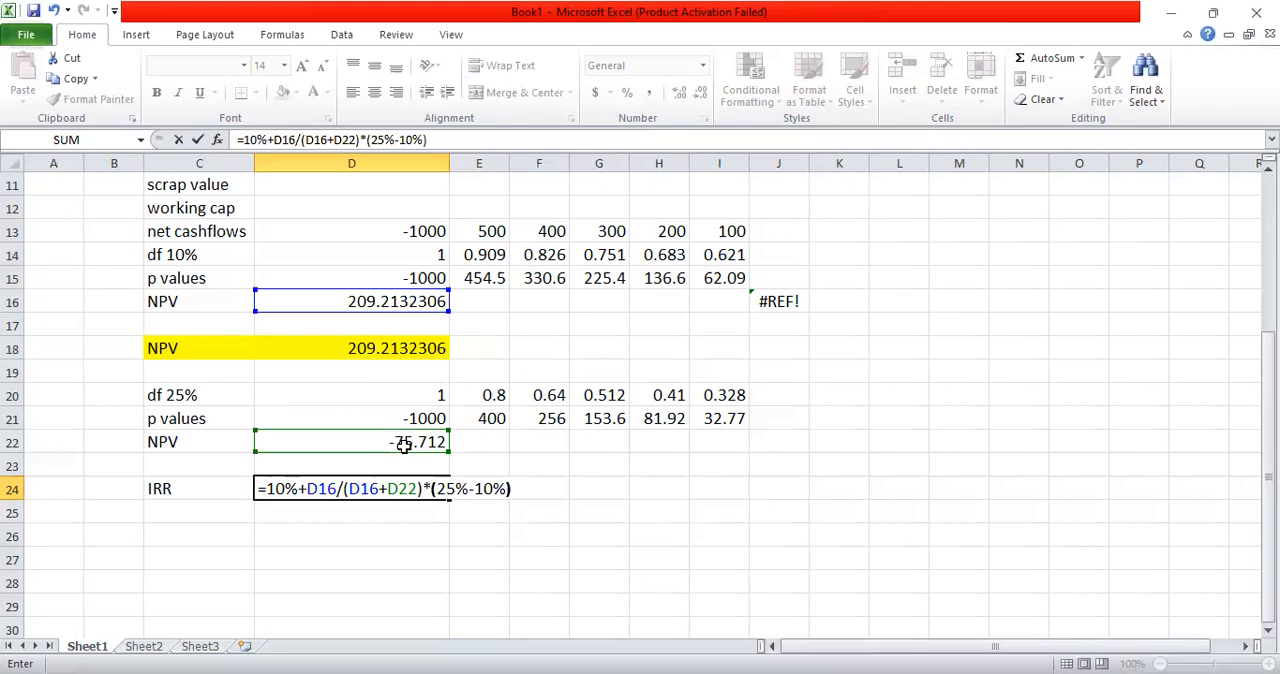
pyautogui.press('Return')
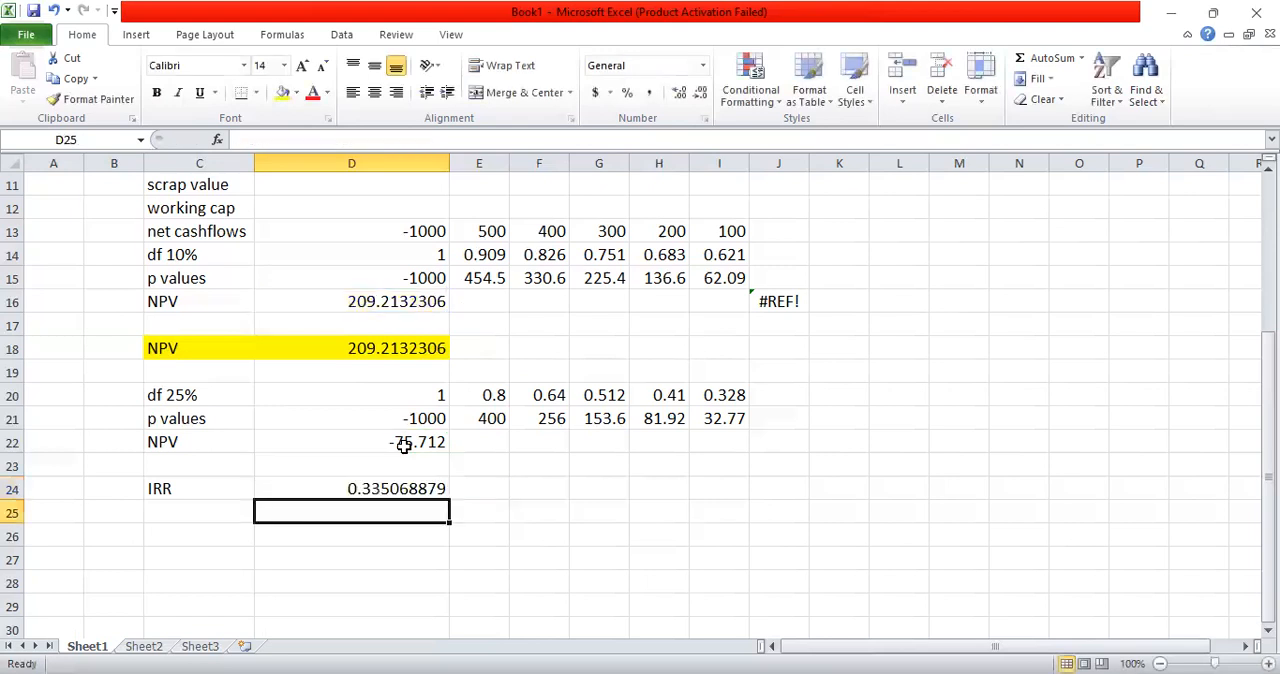
pyautogui.click(394, 482)
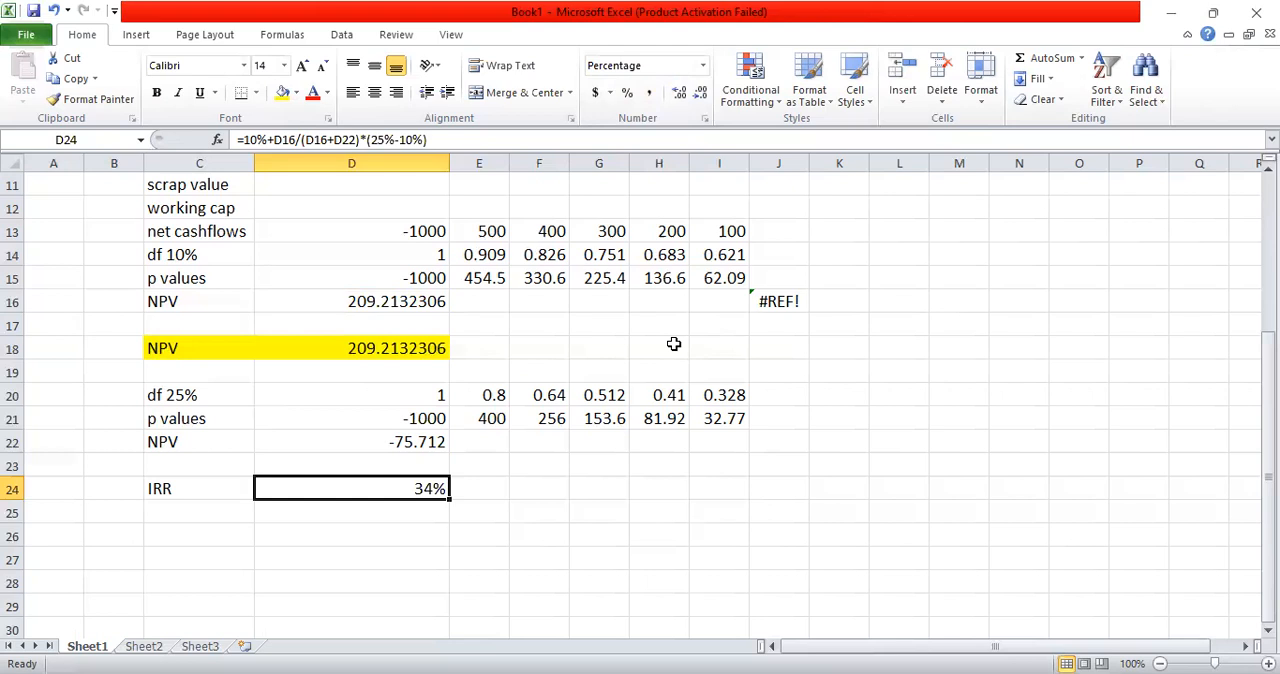
# Step: Label cell C26 as IRR for a second IRR calculation
pyautogui.click(200, 538)
pyautogui.write('IRR')
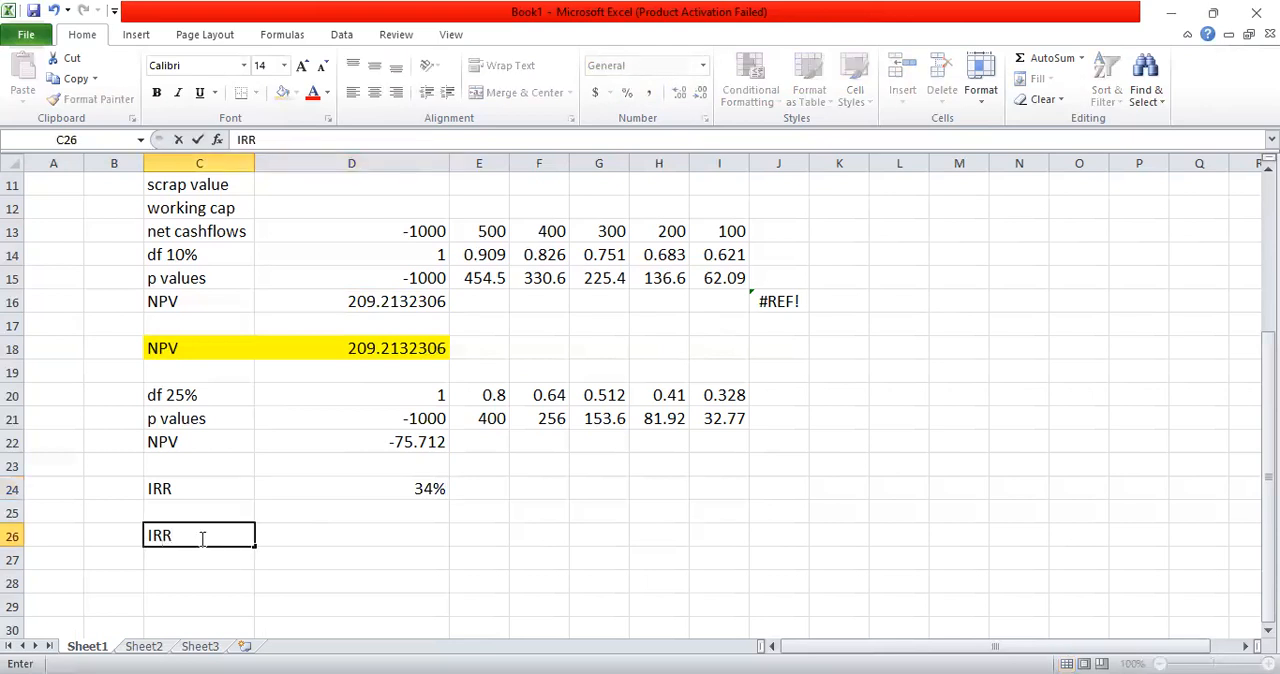
pyautogui.press('Tab')
pyautogui.write('=')
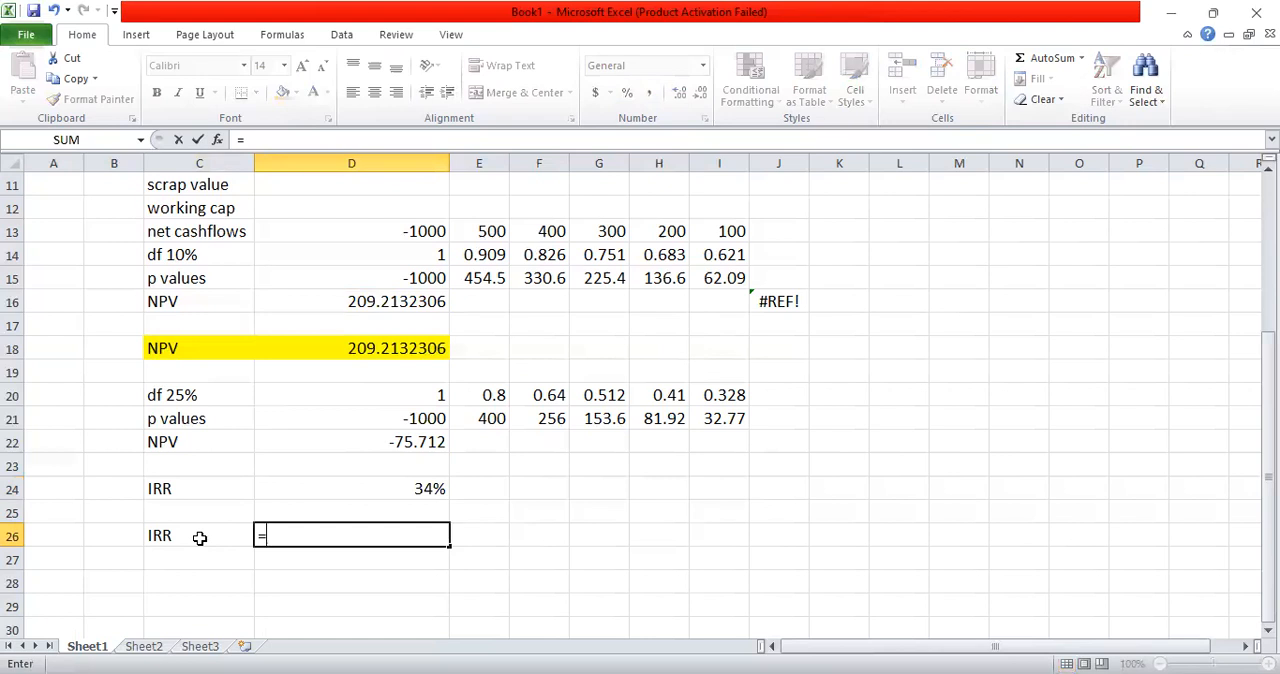
pyautogui.write('irr')
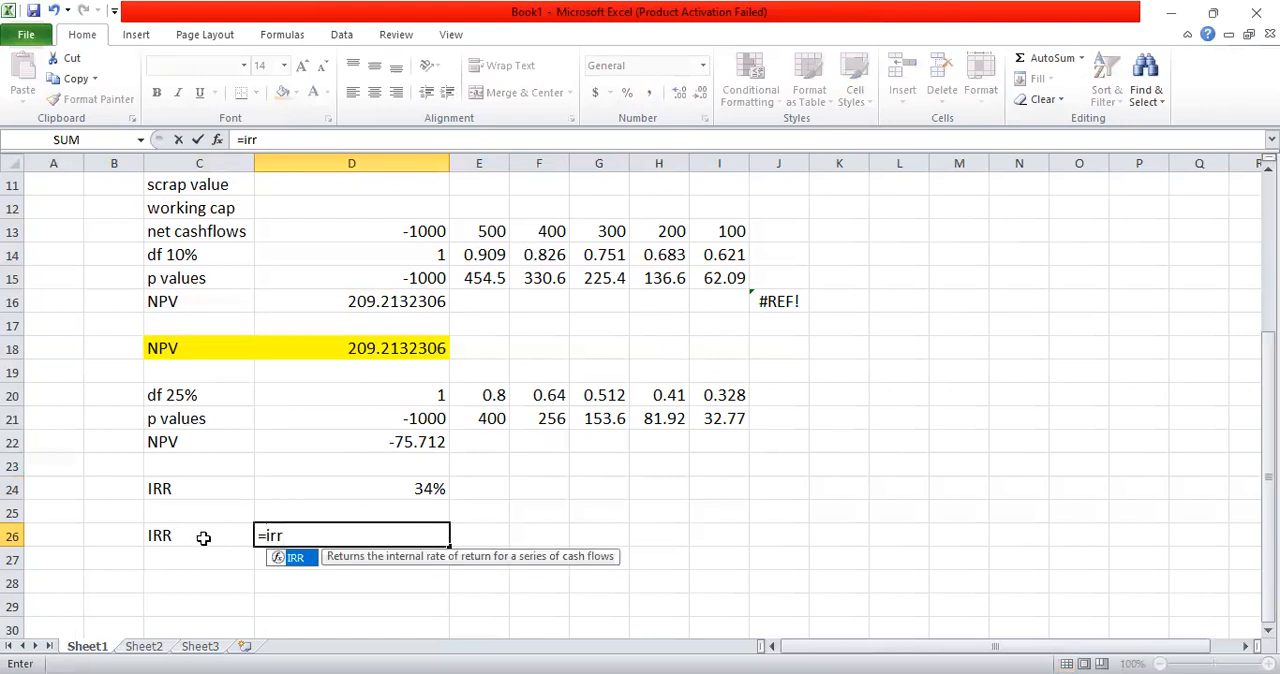
pyautogui.click(203, 538)
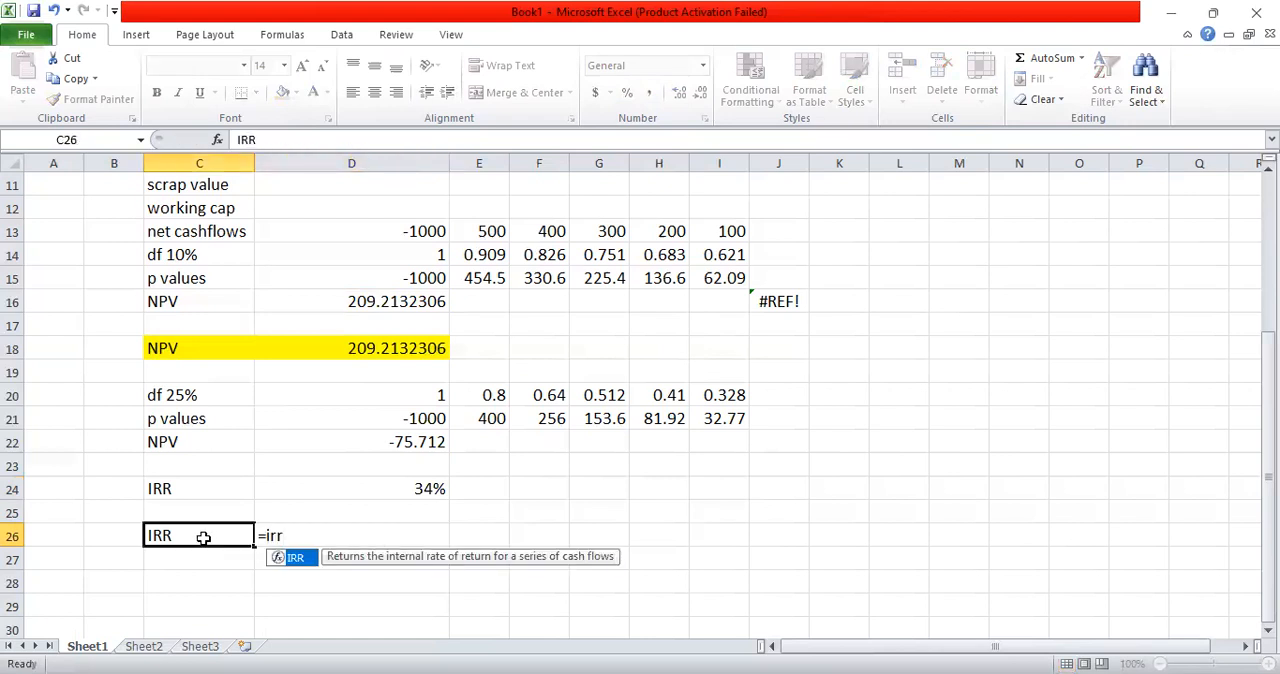
pyautogui.press('Right')
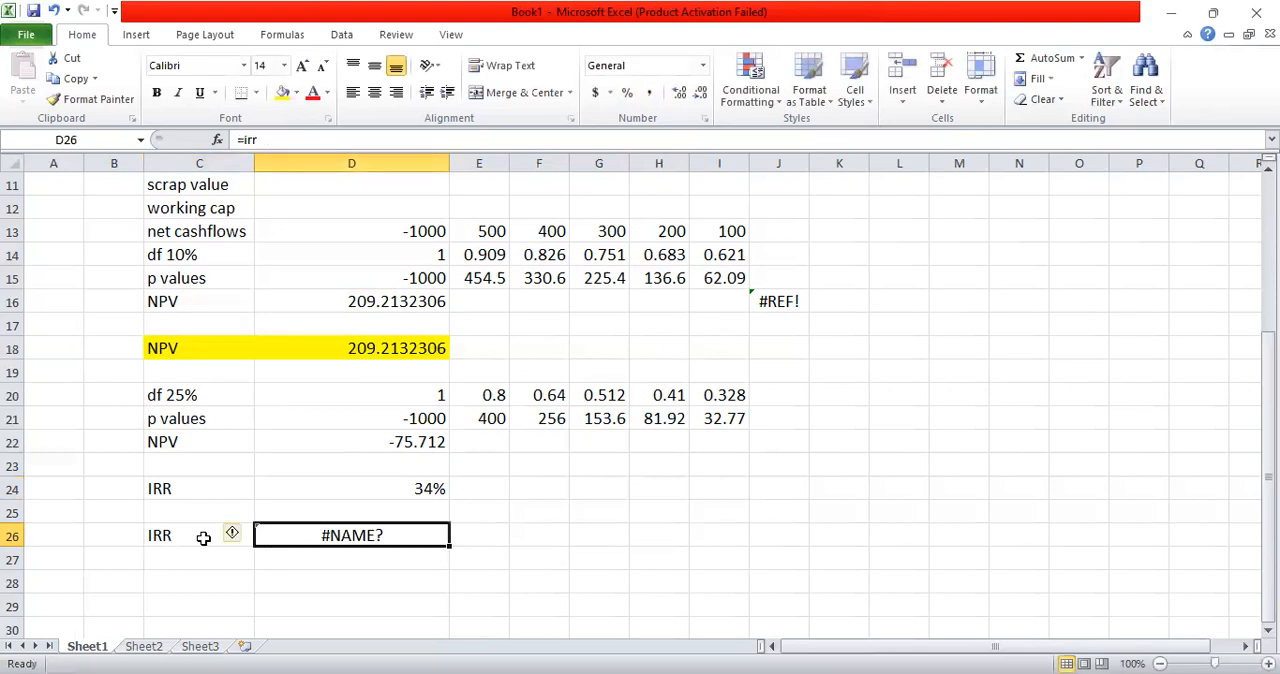
pyautogui.press('BackSpace')
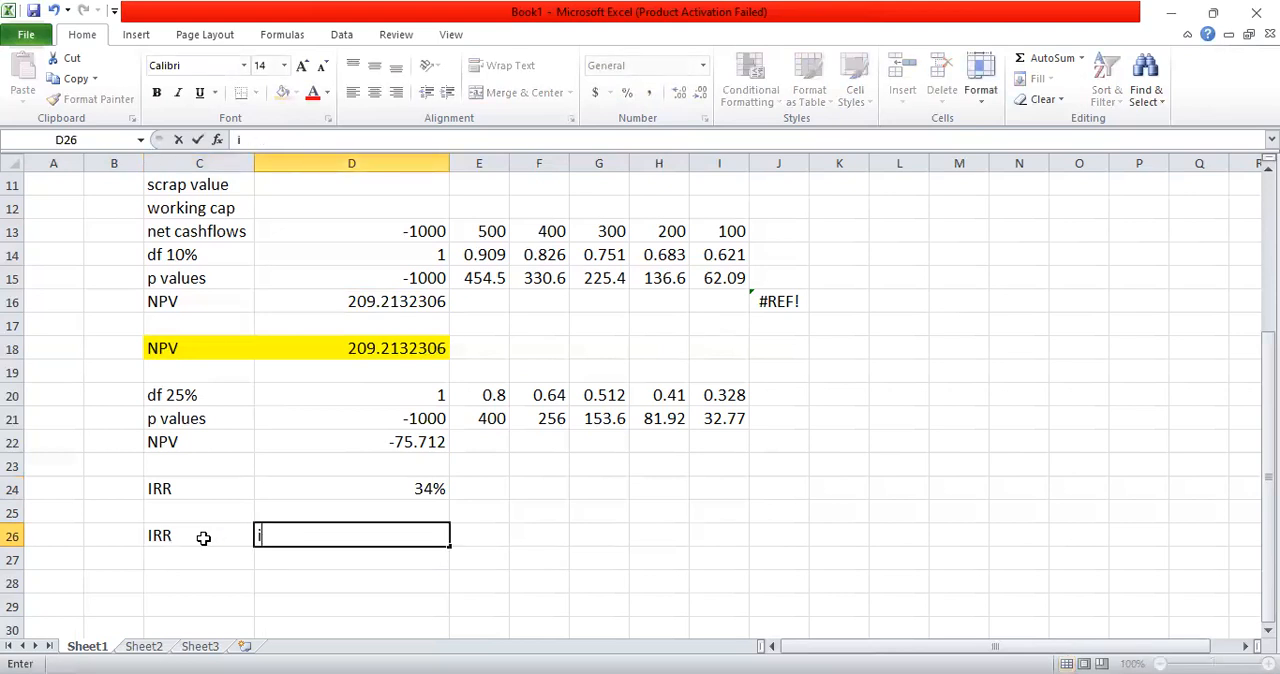
# Step: Calculate the IRR of the net cashflows in D26 with =IRR(D13:I13)
pyautogui.write('=')
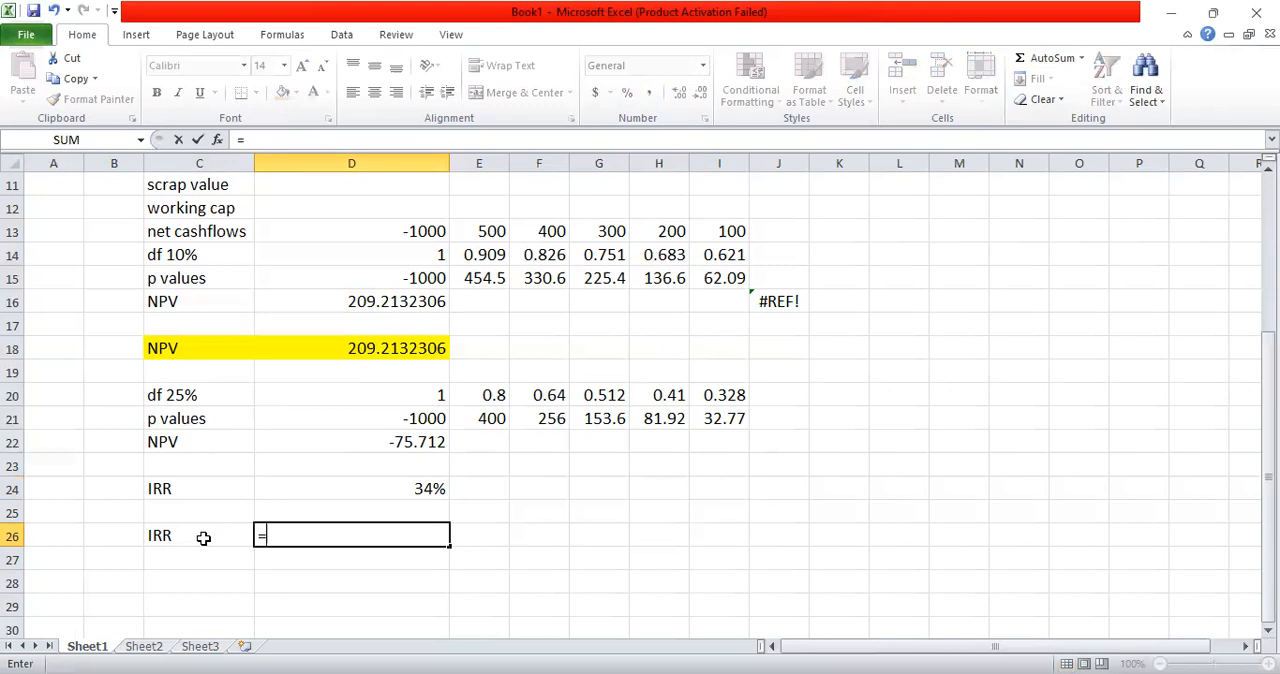
pyautogui.write('irr')
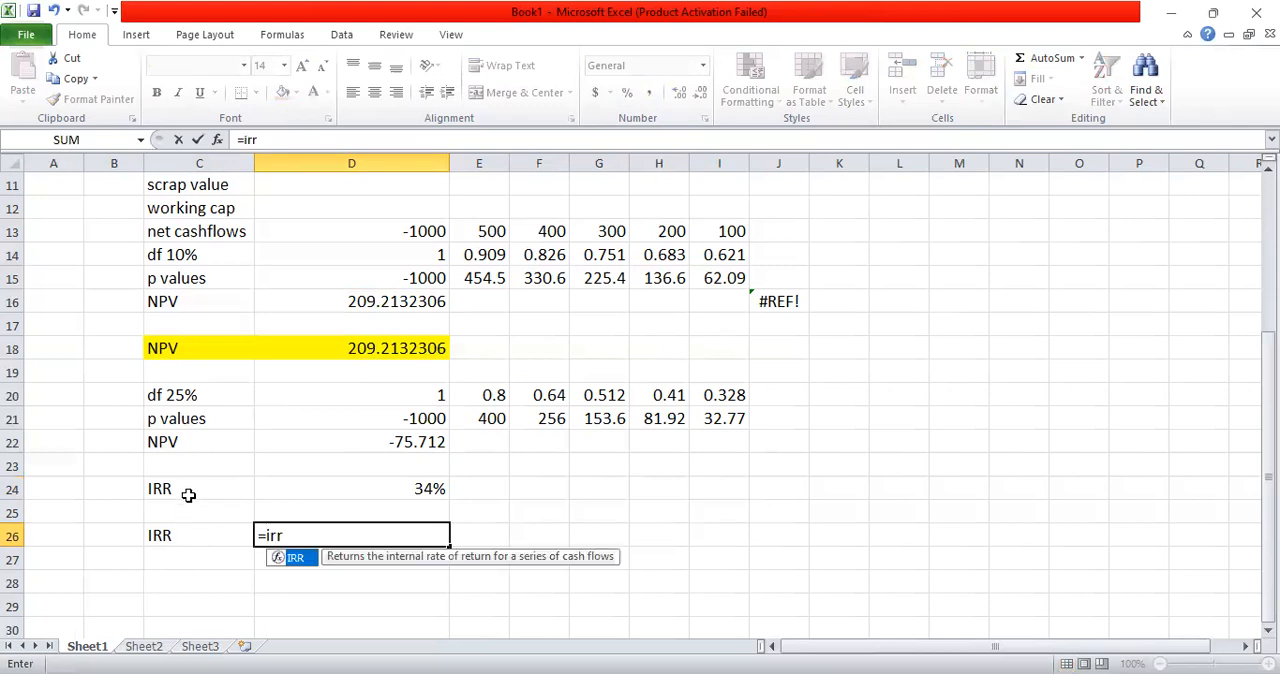
pyautogui.doubleClick(294, 560)
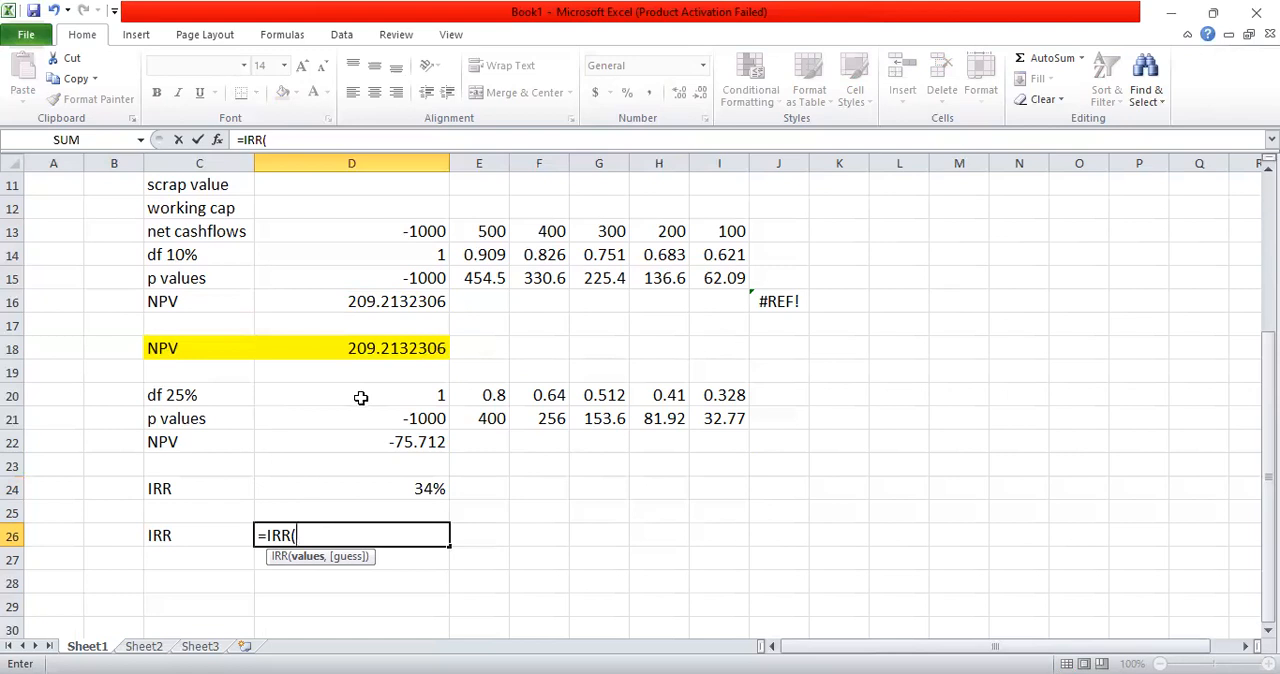
pyautogui.click(413, 225)
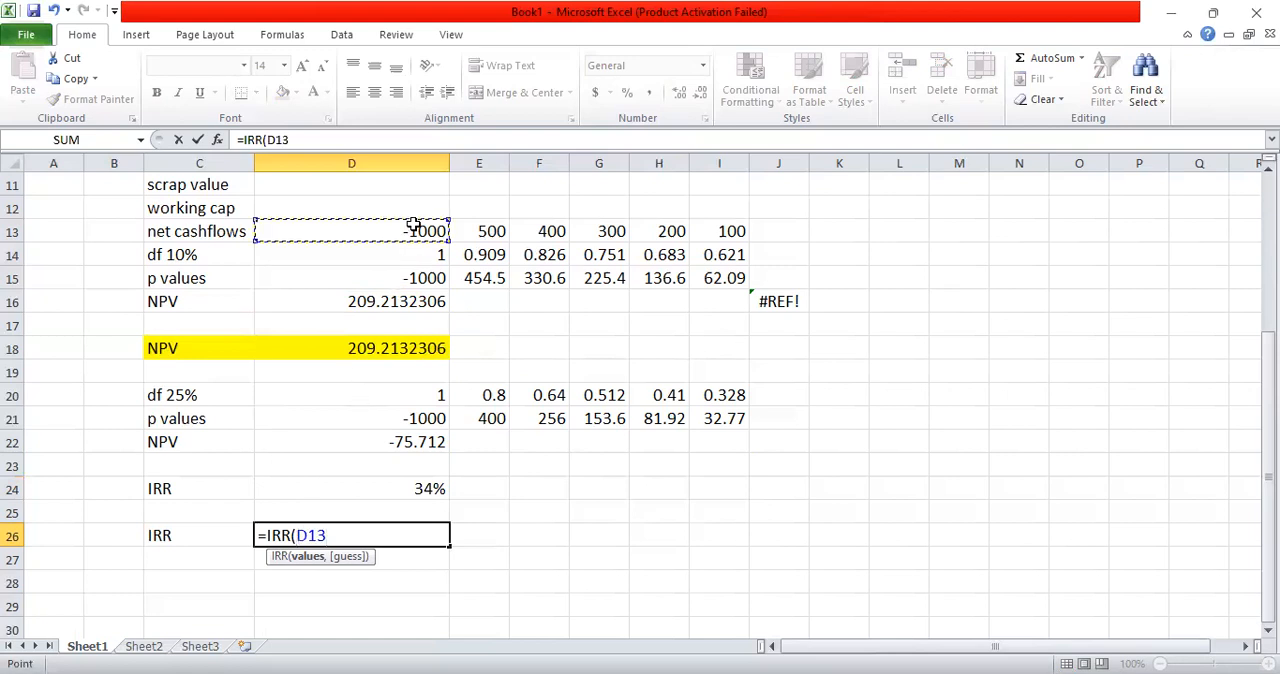
pyautogui.hotkey('shift', 'Right')
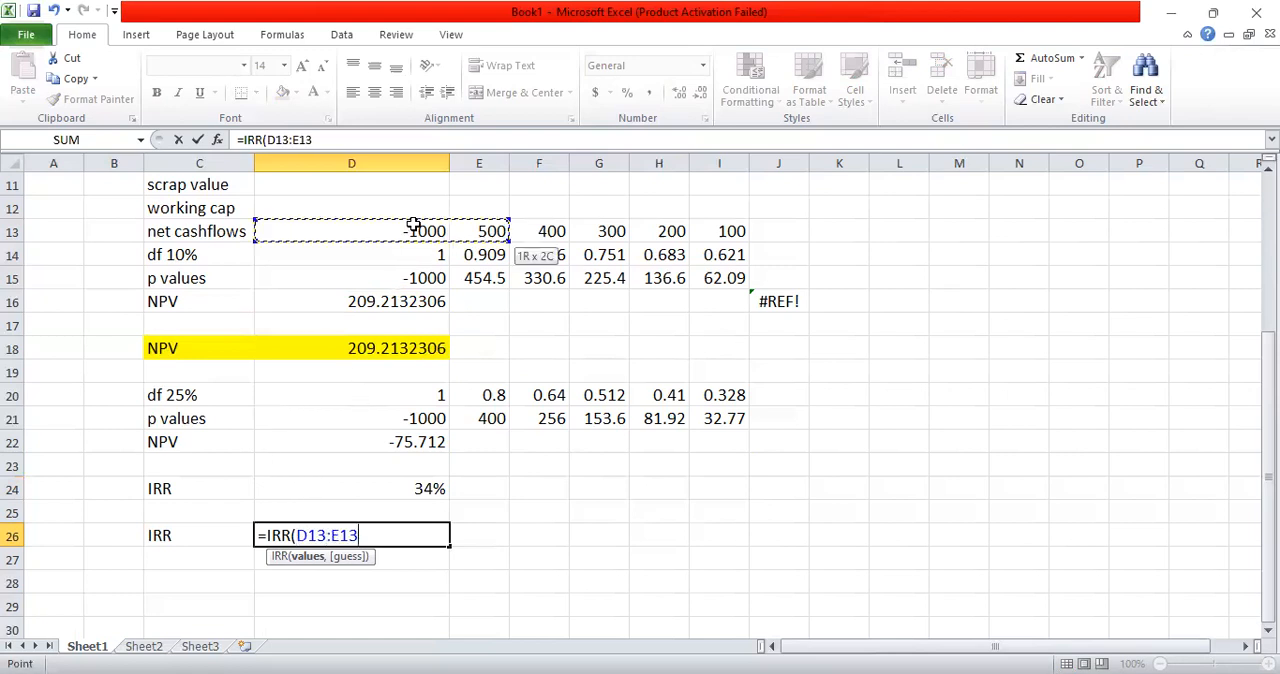
pyautogui.hotkey('ctrl', 'shift', 'Right')
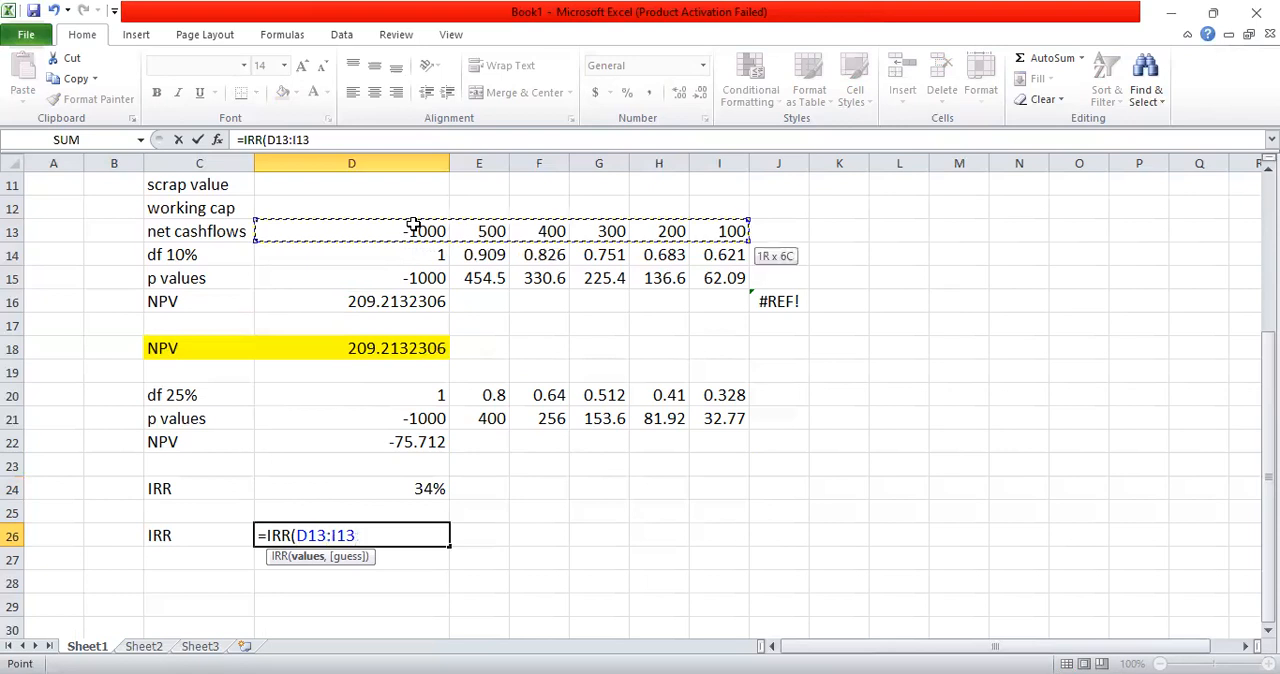
pyautogui.write(')')
pyautogui.press('Return')
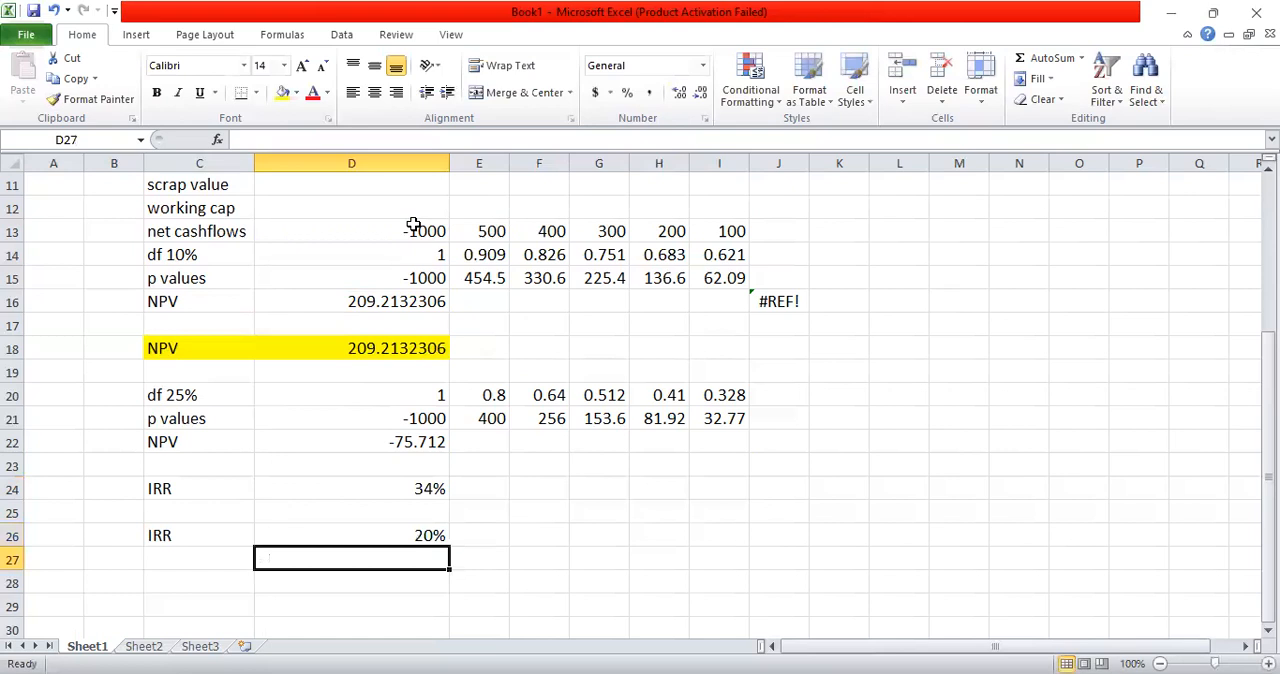
pyautogui.click(430, 537)
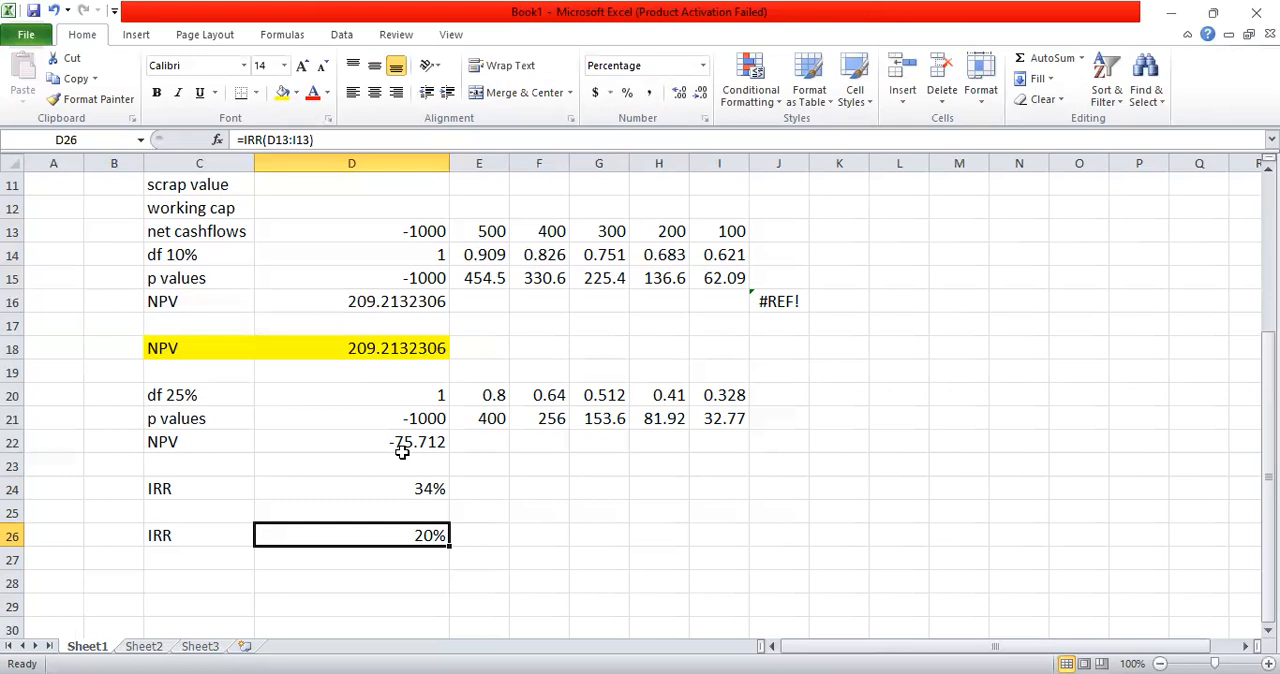
# Step: Correct the interpolated IRR formula in D24 so the divisor subtracts the second NPV: =10%+D16/(D16-D22)*(25%-10%)
pyautogui.doubleClick(424, 489)
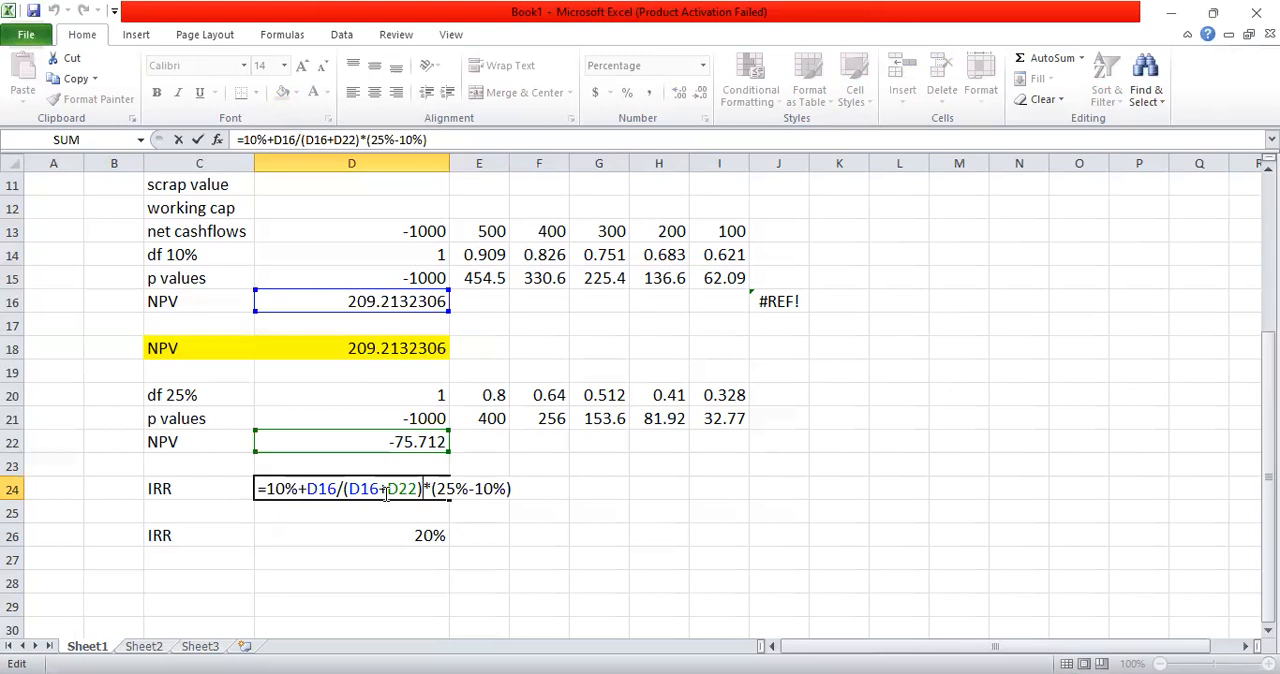
pyautogui.press('BackSpace')
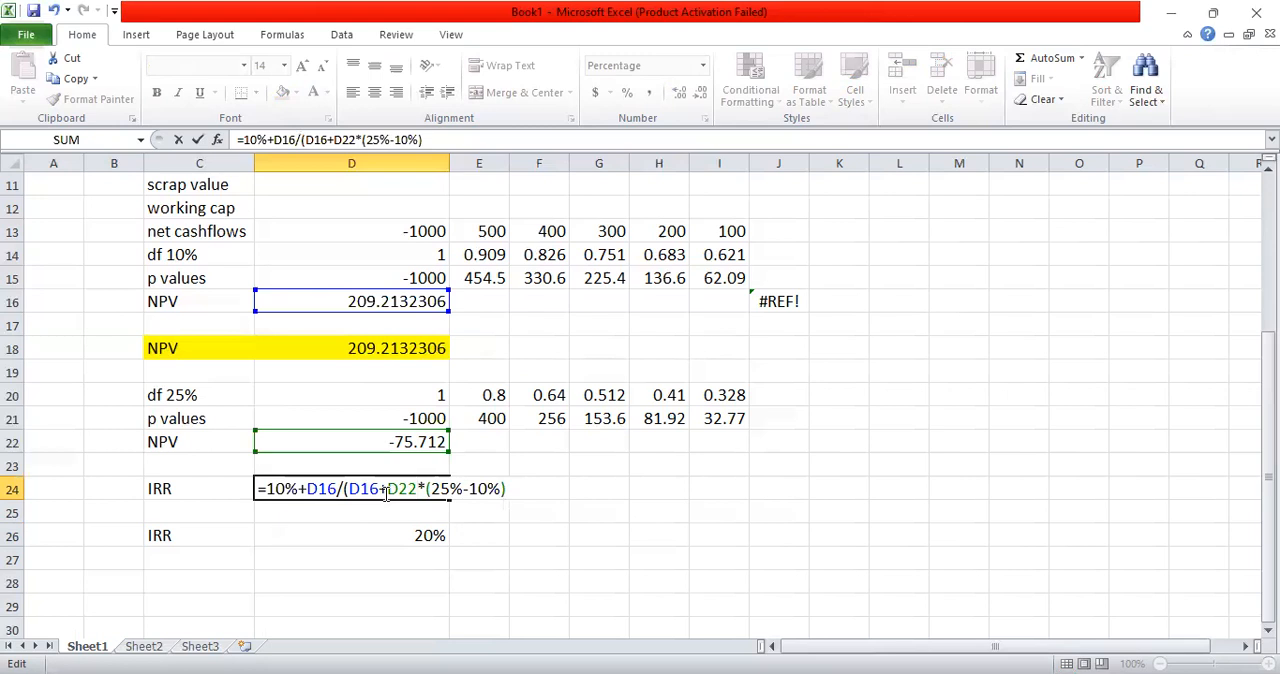
pyautogui.write(')')
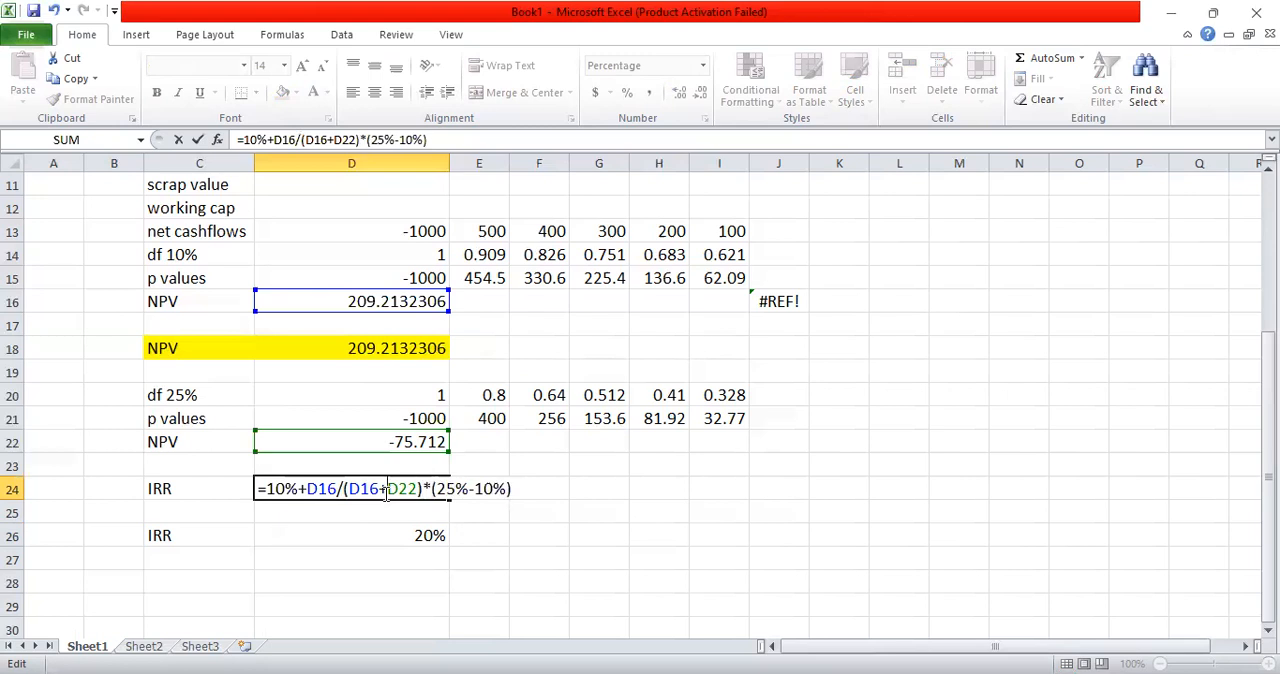
pyautogui.press('BackSpace')
pyautogui.write('-')
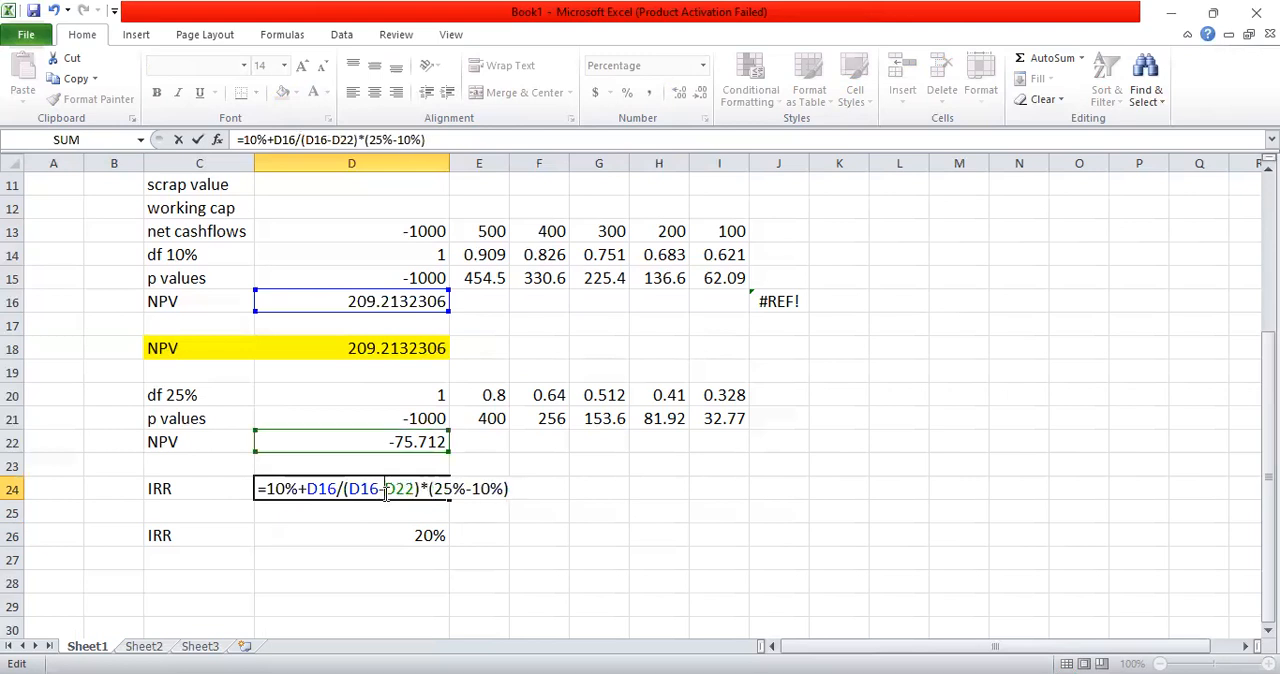
pyautogui.press('Return')
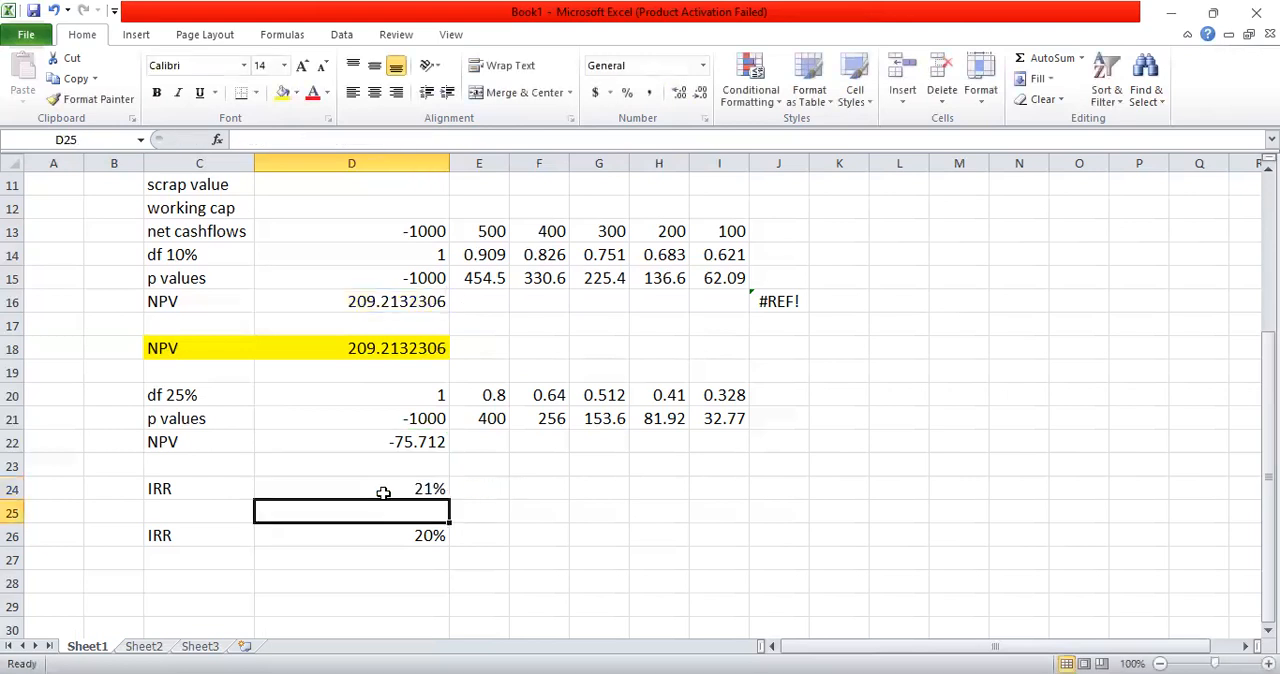
pyautogui.press('Up')
pyautogui.keyDown('shift'); pyautogui.click(923, 466); pyautogui.keyUp('shift')
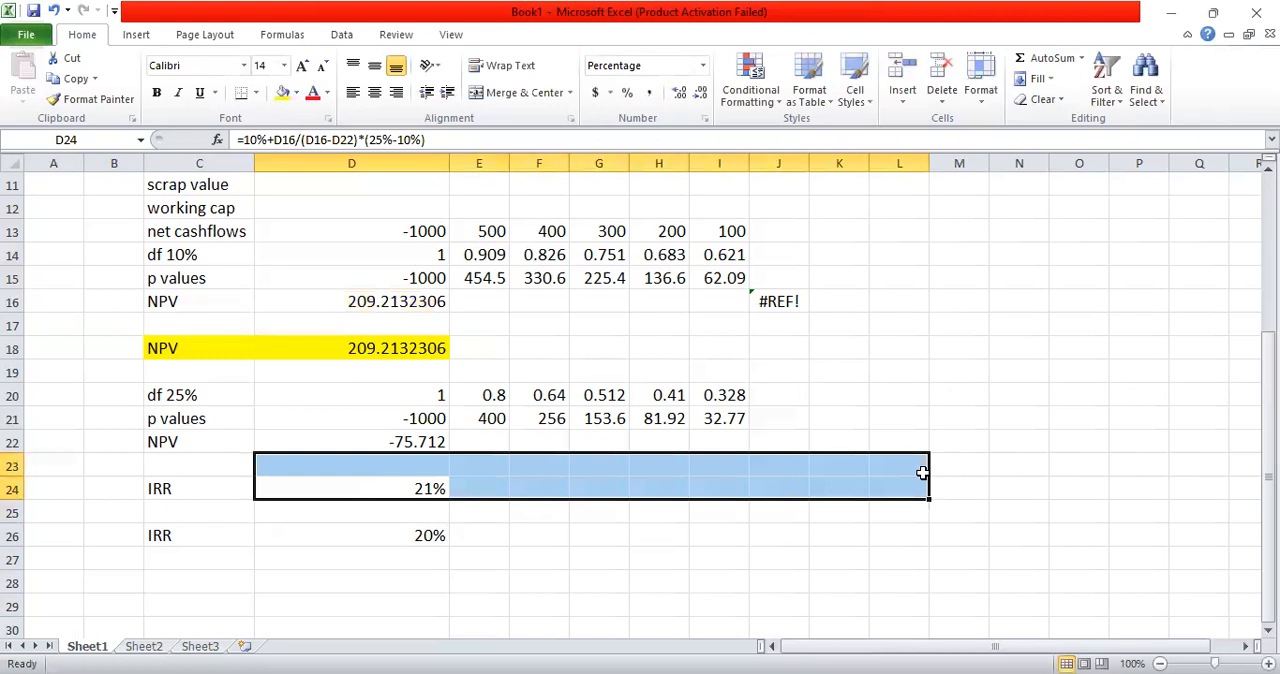
pyautogui.click(853, 516)
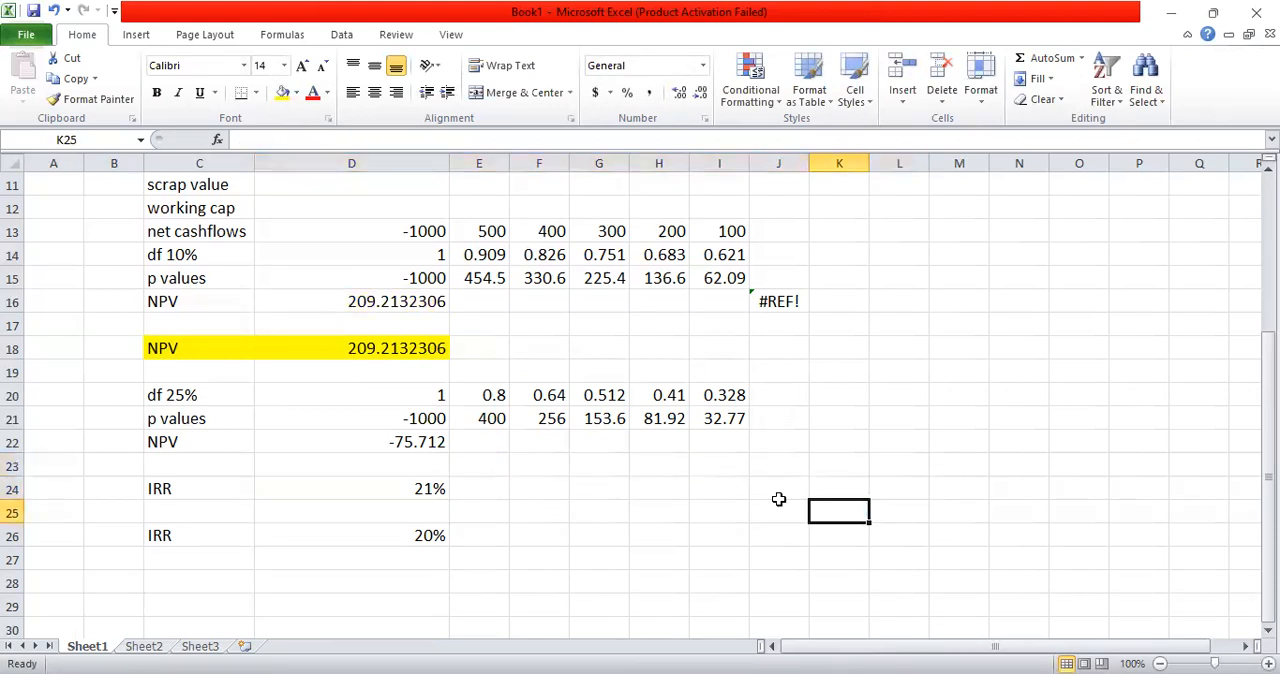
# Step: Highlight the IRR function label and result in C26:D26 with yellow fill
pyautogui.click(358, 503)
pyautogui.click(371, 487)
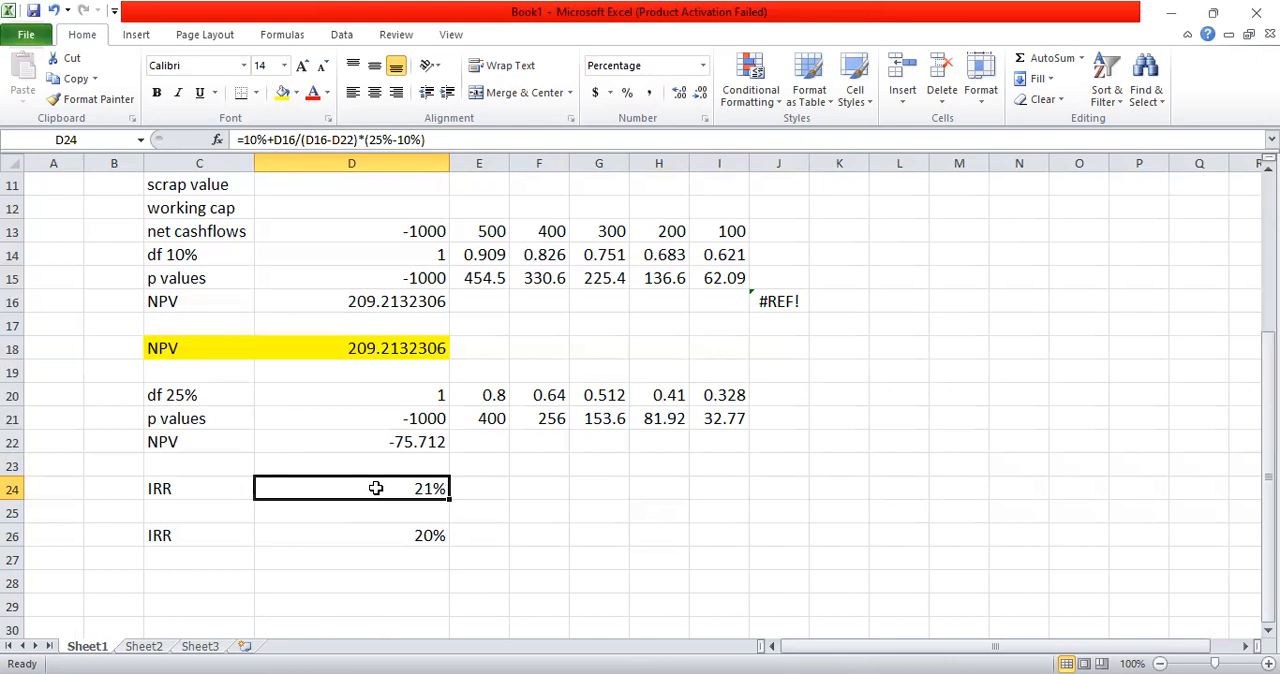
pyautogui.press('Down')
pyautogui.press('Down')
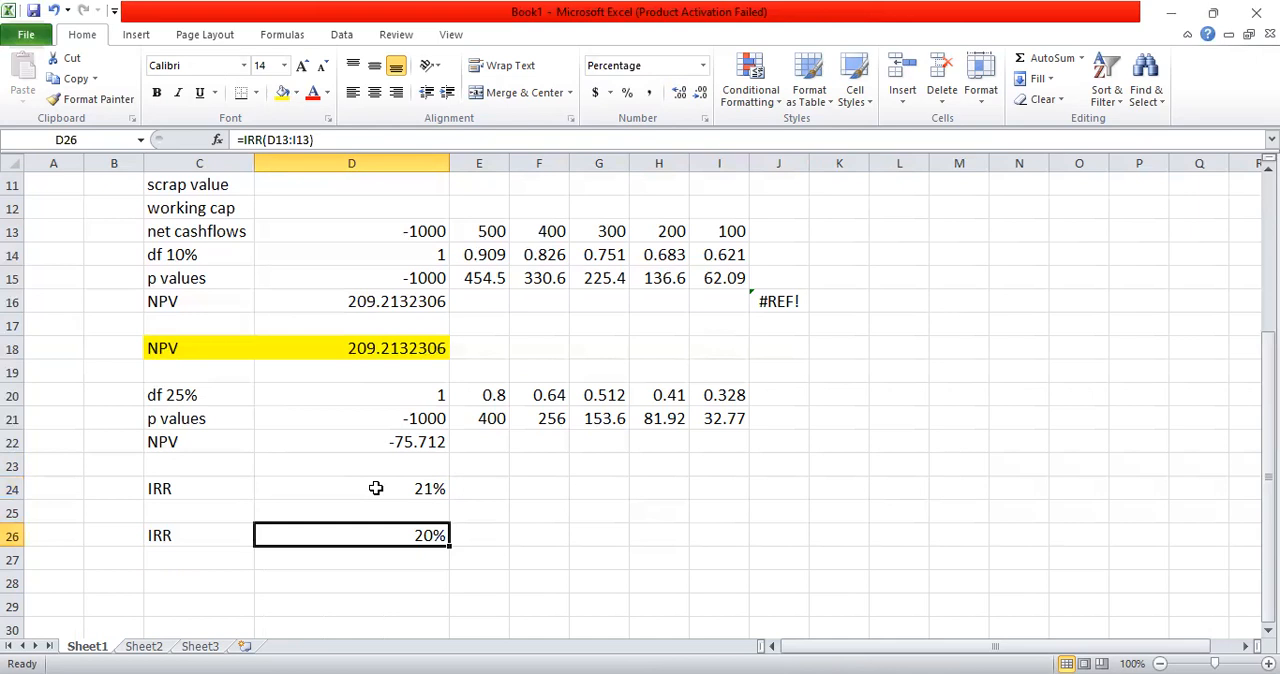
pyautogui.press('Left')
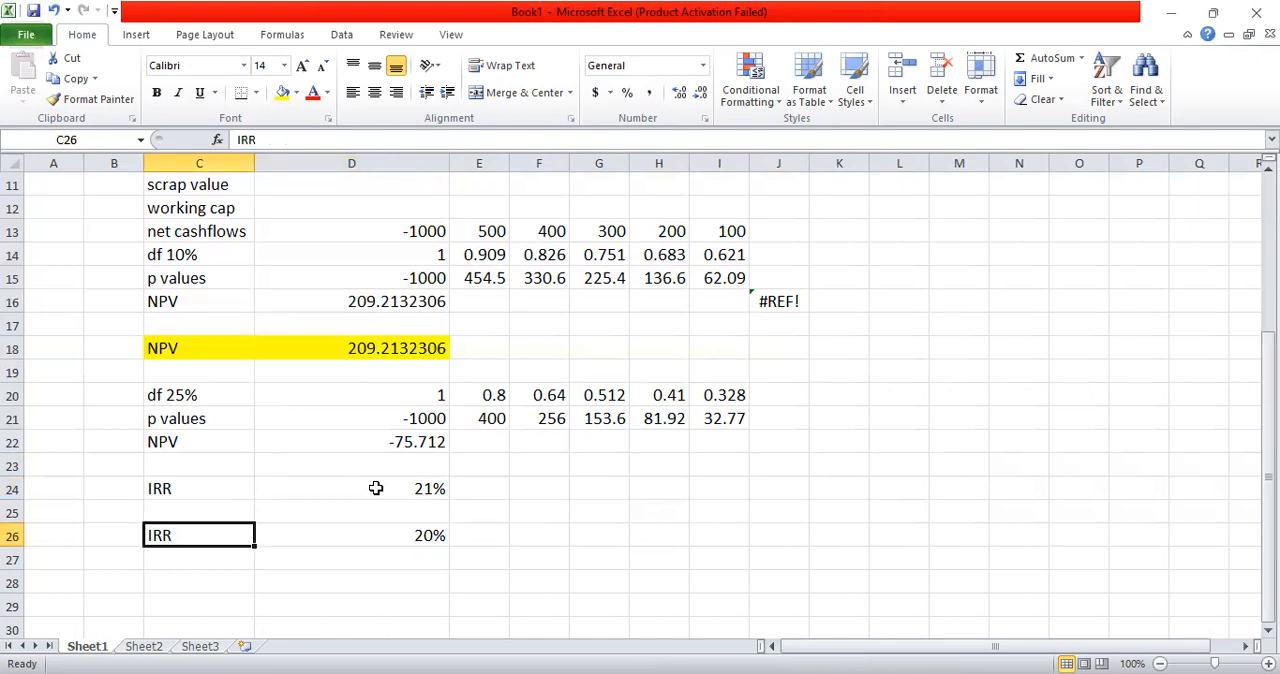
pyautogui.hotkey('shift', 'Right')
pyautogui.hotkey('shift', 'Right')
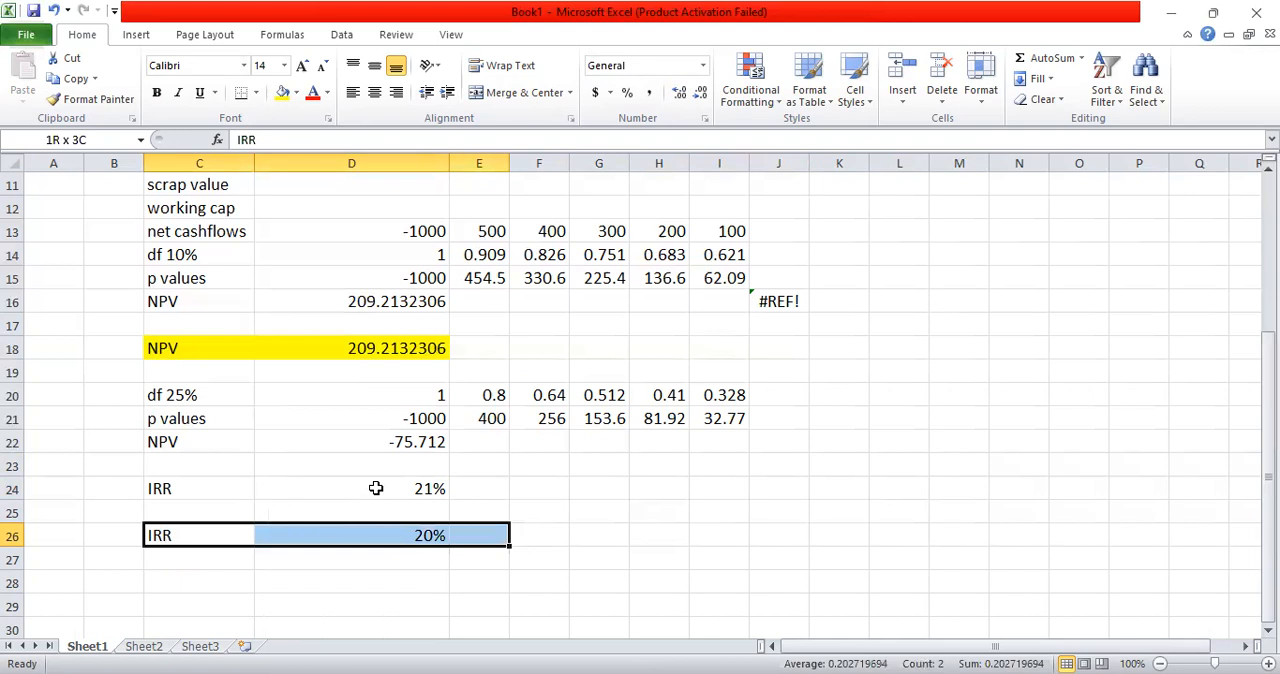
pyautogui.hotkey('shift', 'Left')
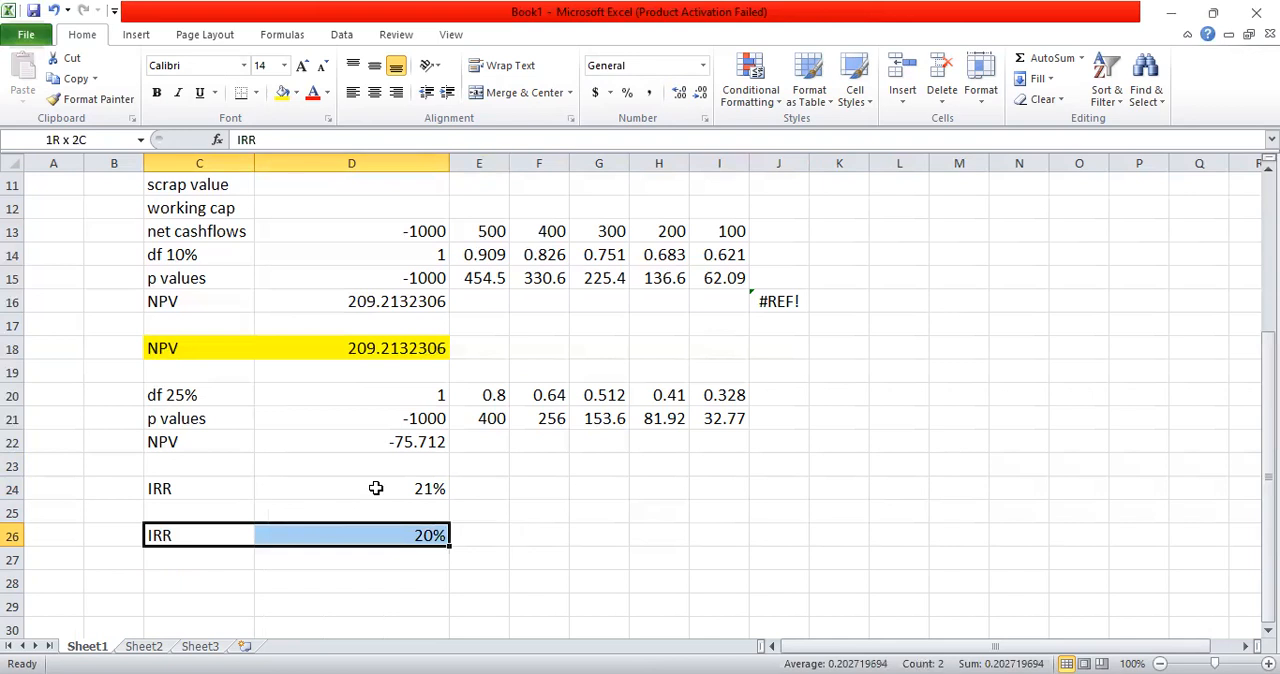
pyautogui.click(283, 92)
# Step: Label cell C29 as MIRR
pyautogui.press('Down')
pyautogui.press('Down')
pyautogui.press('Down')
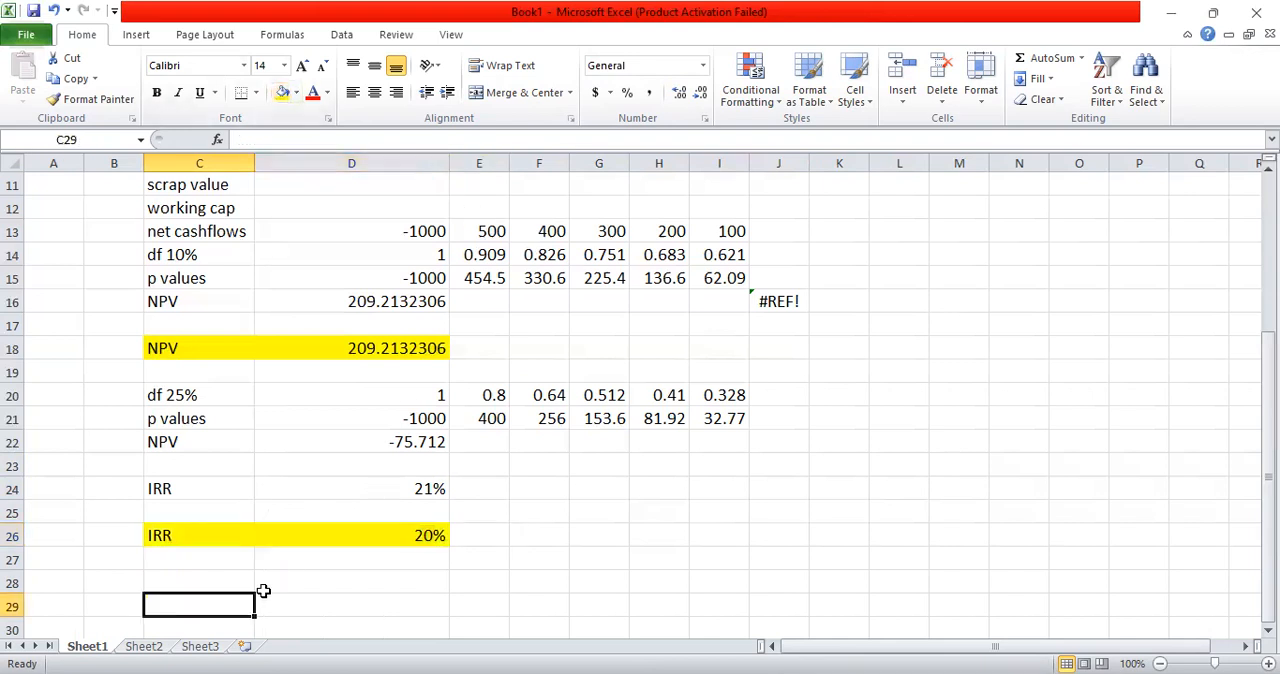
pyautogui.write('MIRR')
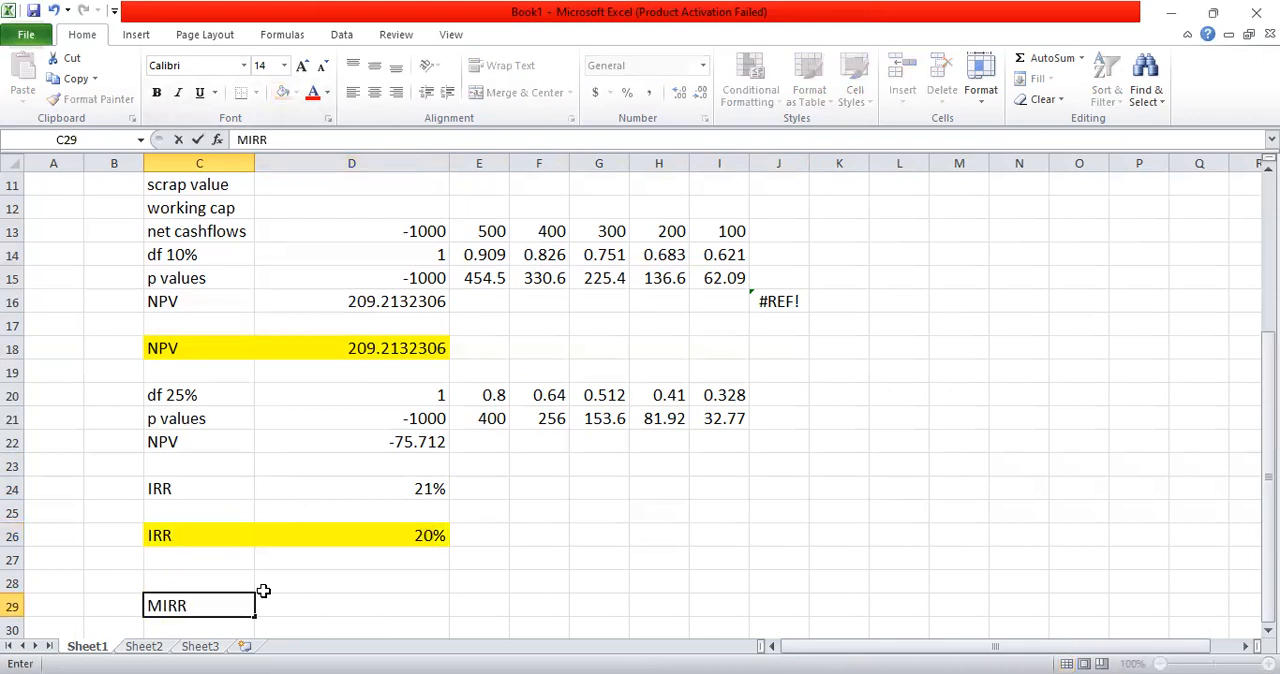
pyautogui.press('Tab')
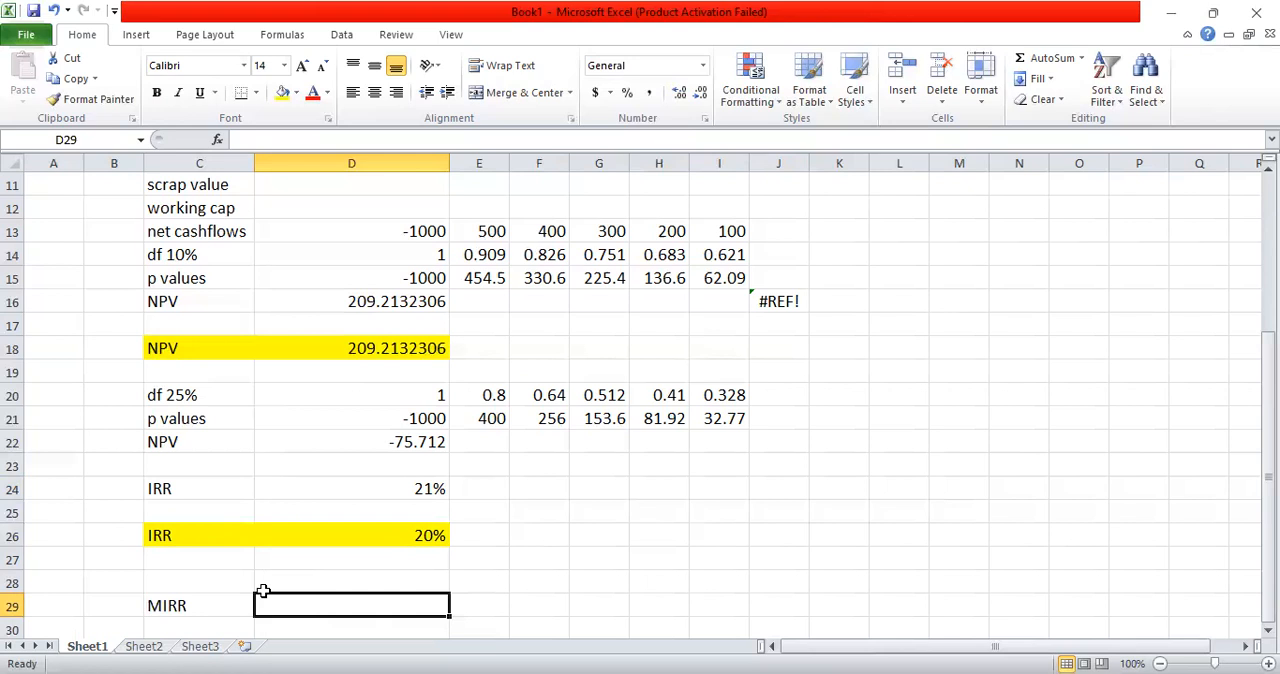
# Step: Calculate the modified IRR of the net cashflows in D29 with =MIRR(D13:I13,10%,10%)
pyautogui.write('=')
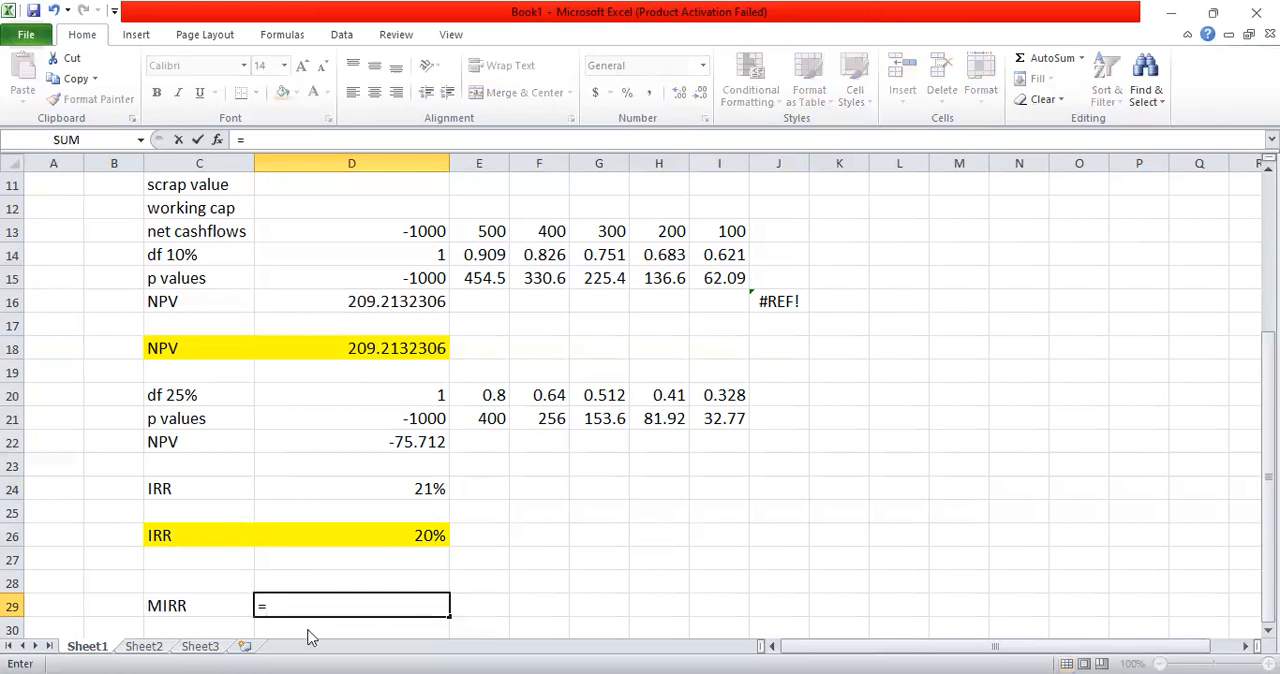
pyautogui.write('MIRR(')
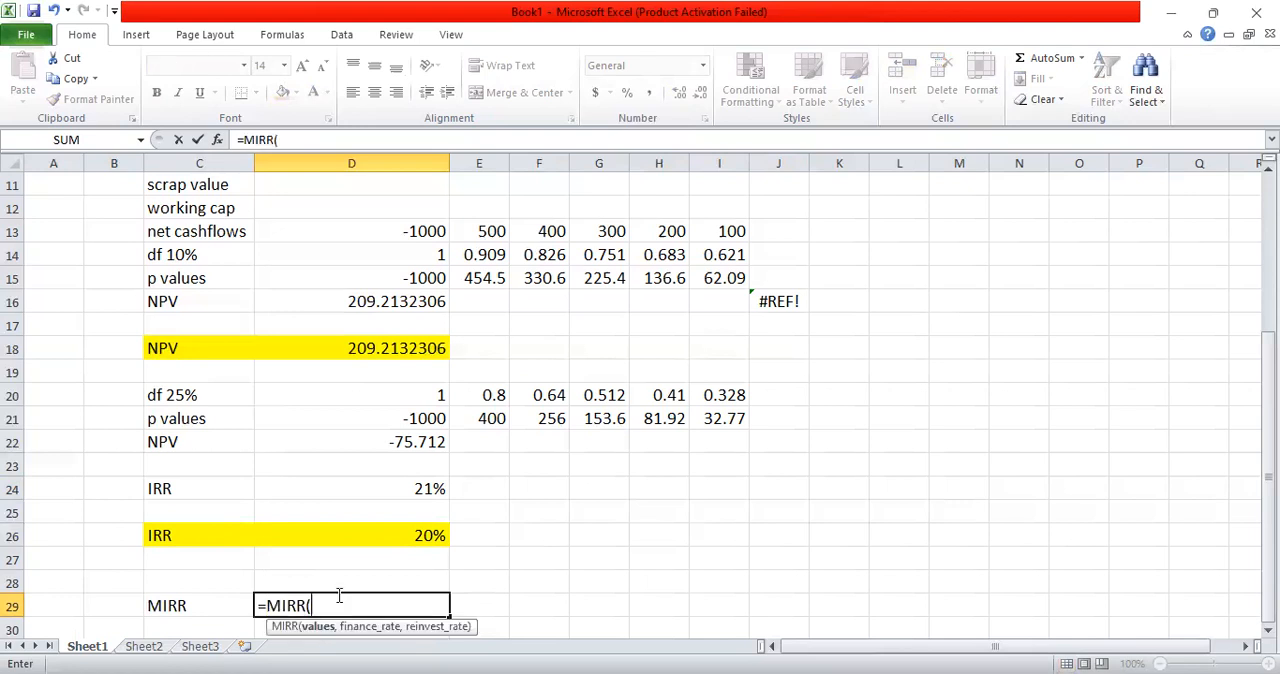
pyautogui.click(411, 231)
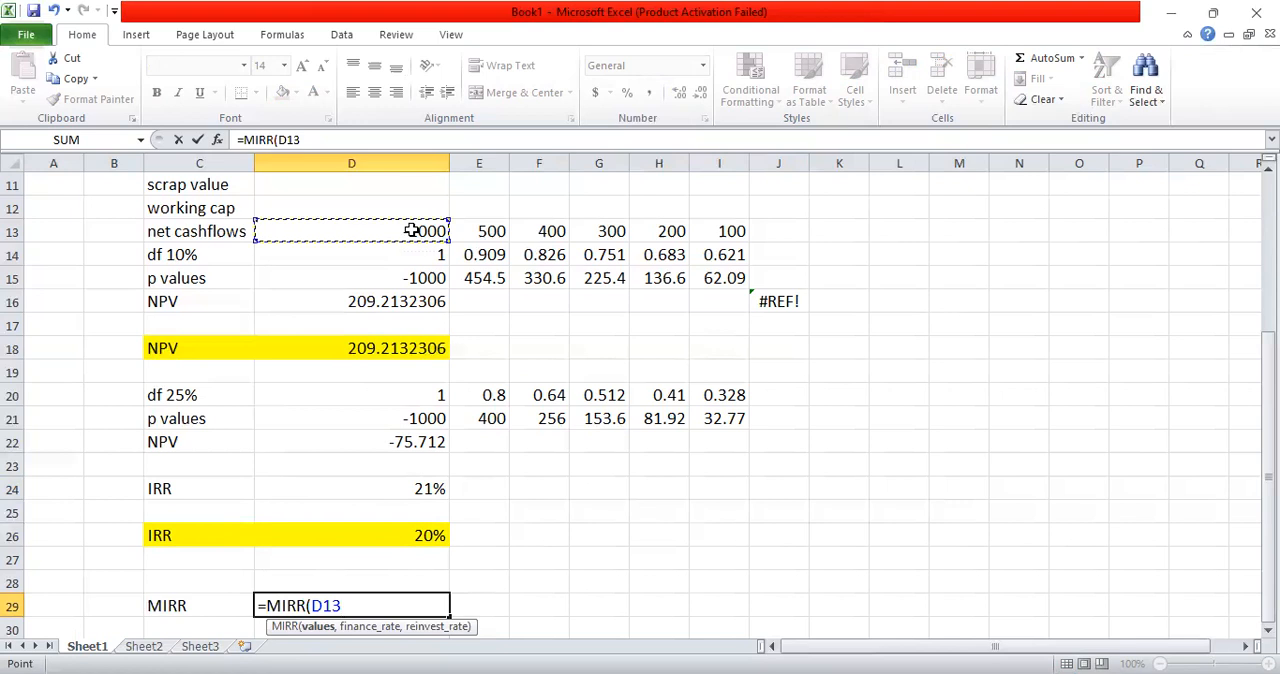
pyautogui.hotkey('shift', 'Right')
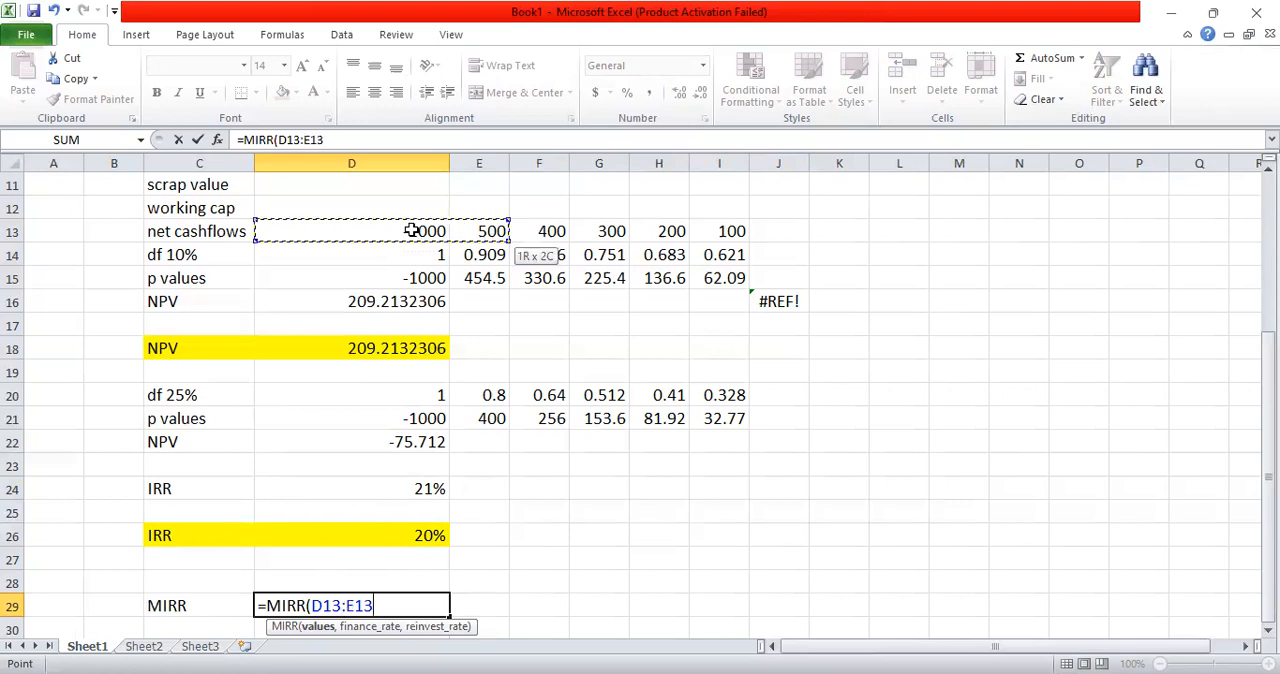
pyautogui.hotkey('ctrl', 'shift', 'Right')
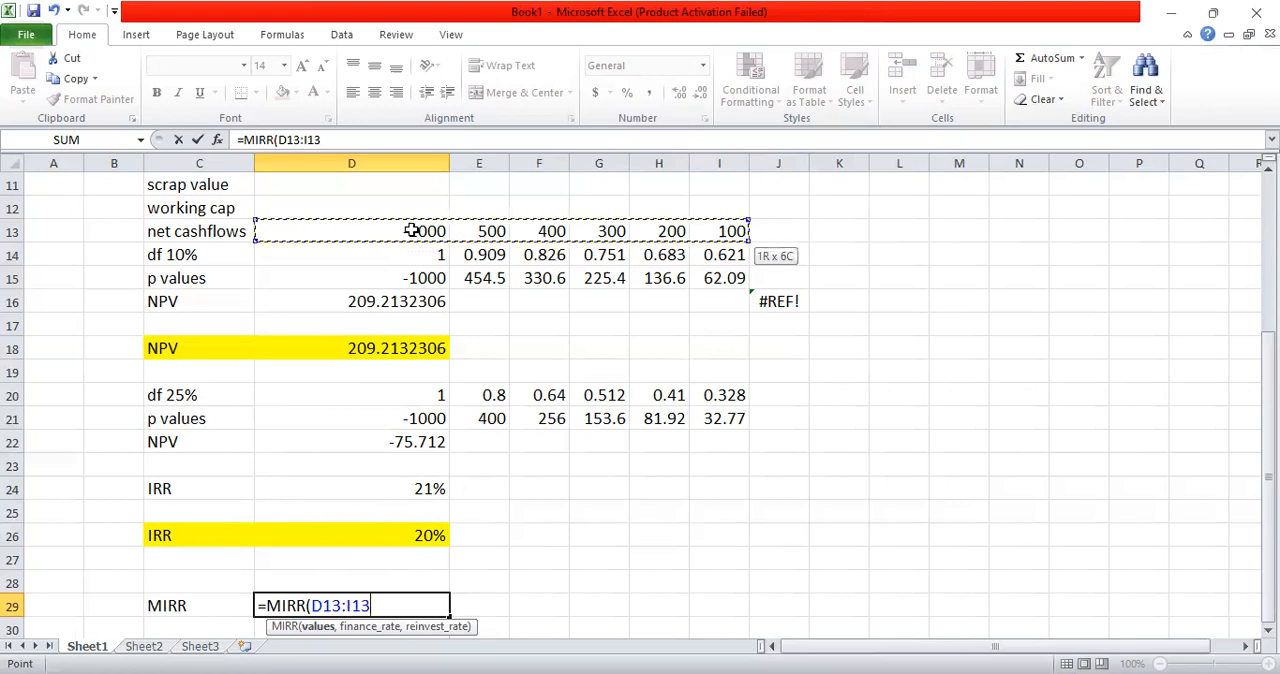
pyautogui.write(',')
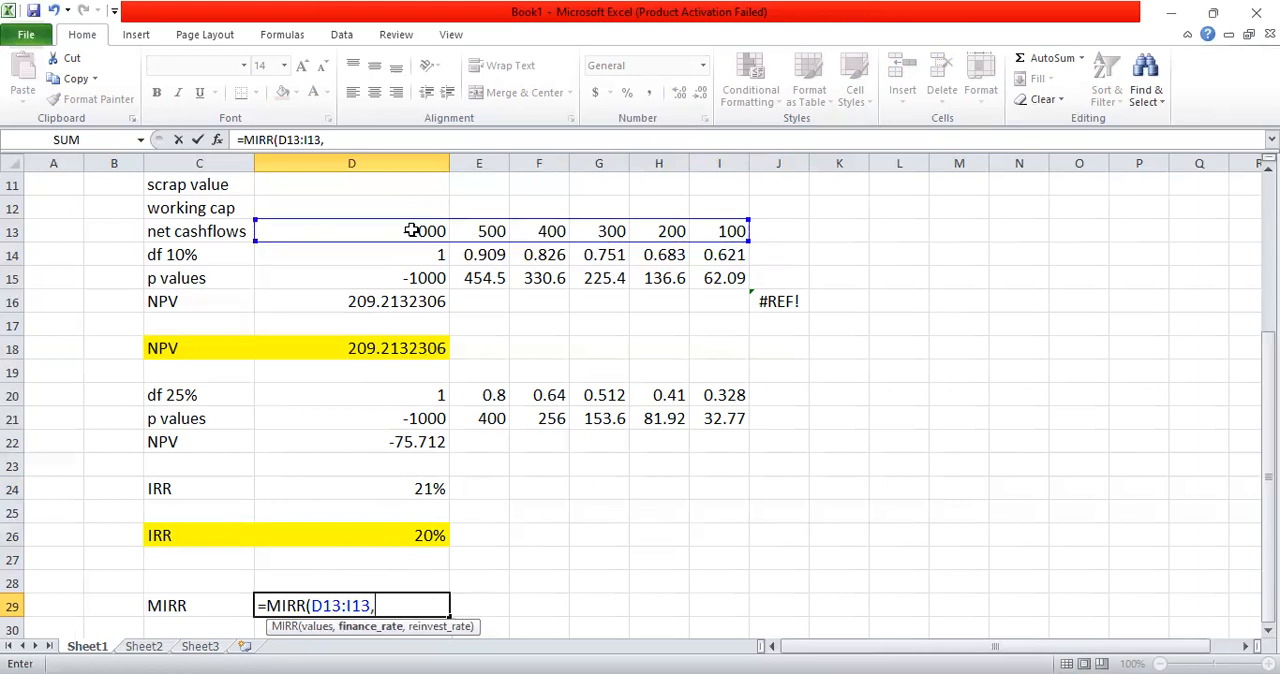
pyautogui.write('10%,')
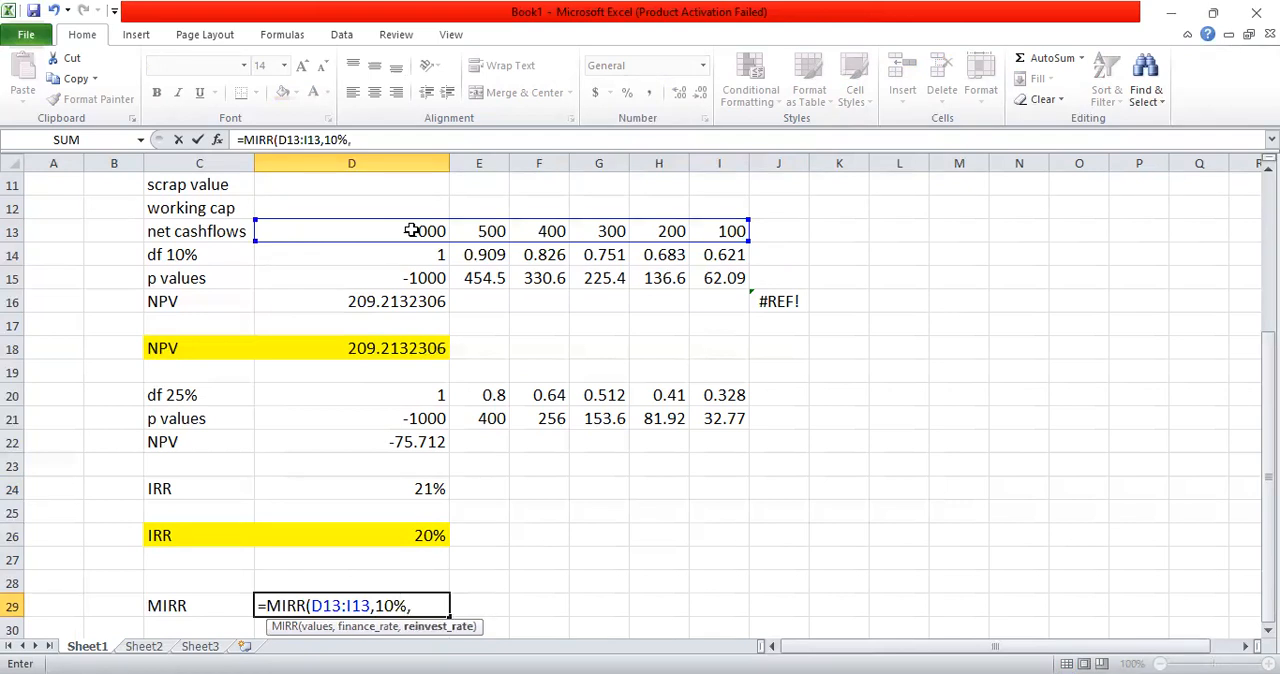
pyautogui.write('10%)')
pyautogui.press('Return')
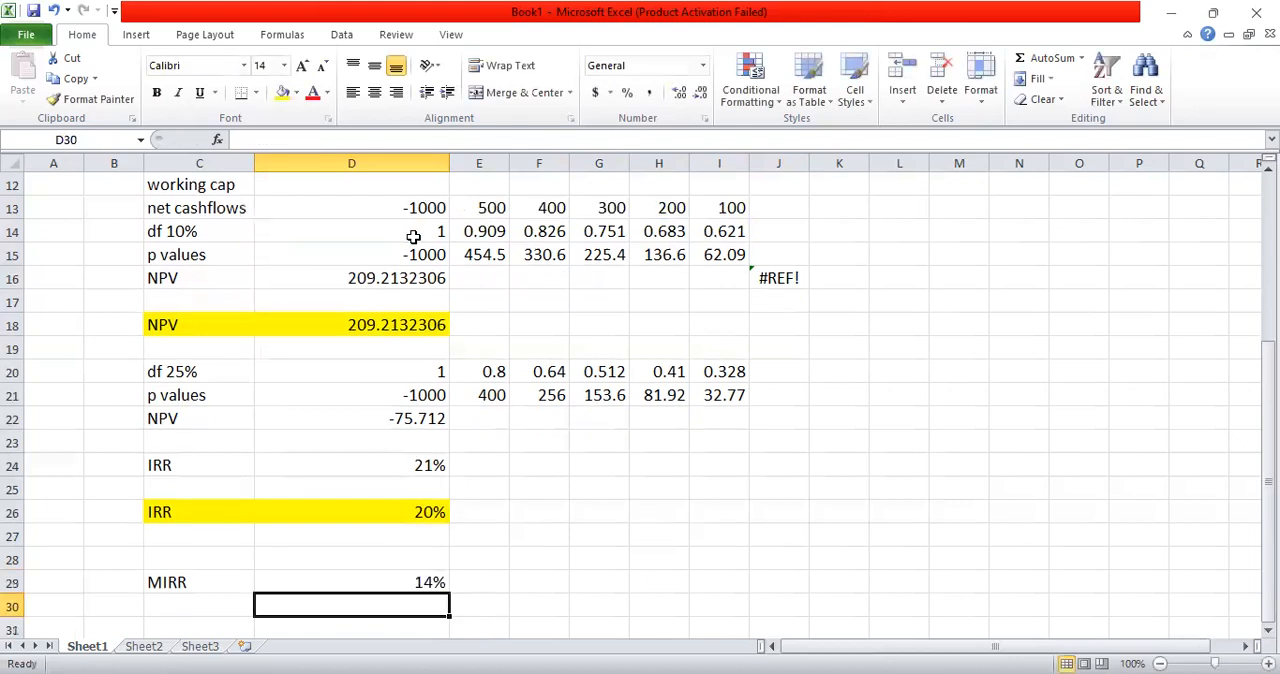
# Step: Highlight the MIRR label and result in C29:D29 with yellow fill
pyautogui.click(403, 582)
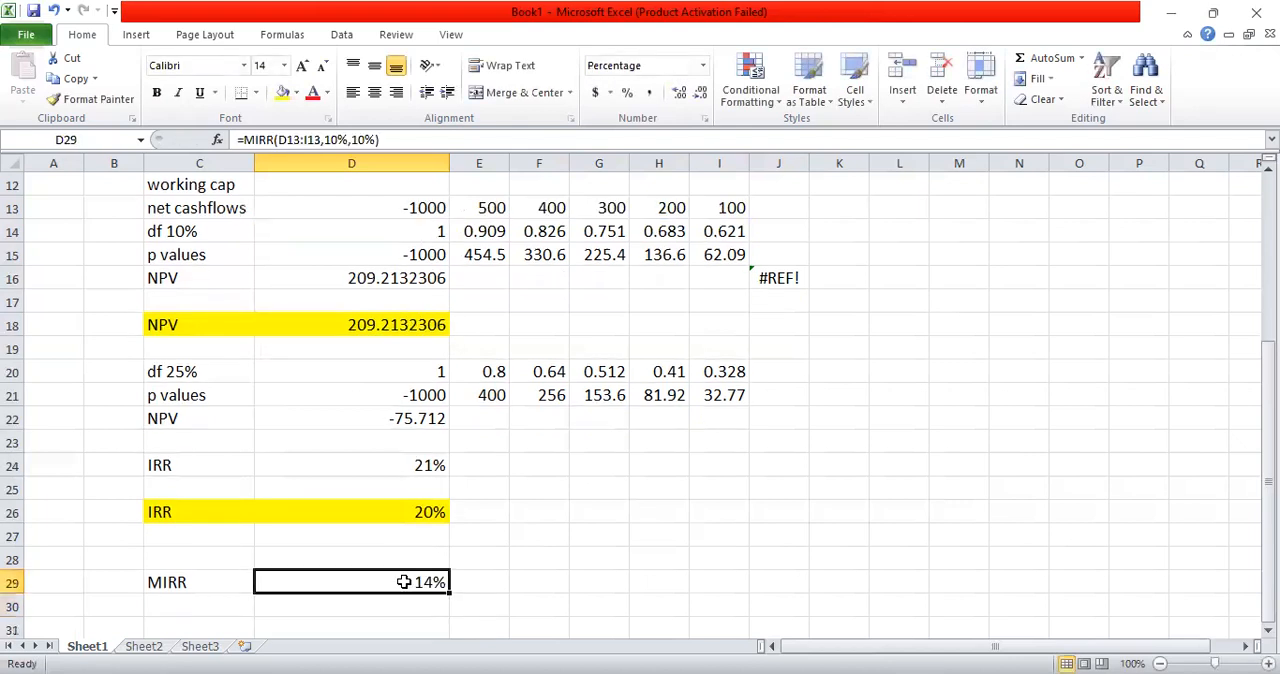
pyautogui.click(192, 580)
pyautogui.hotkey('shift', 'Right')
pyautogui.hotkey('shift', 'Right')
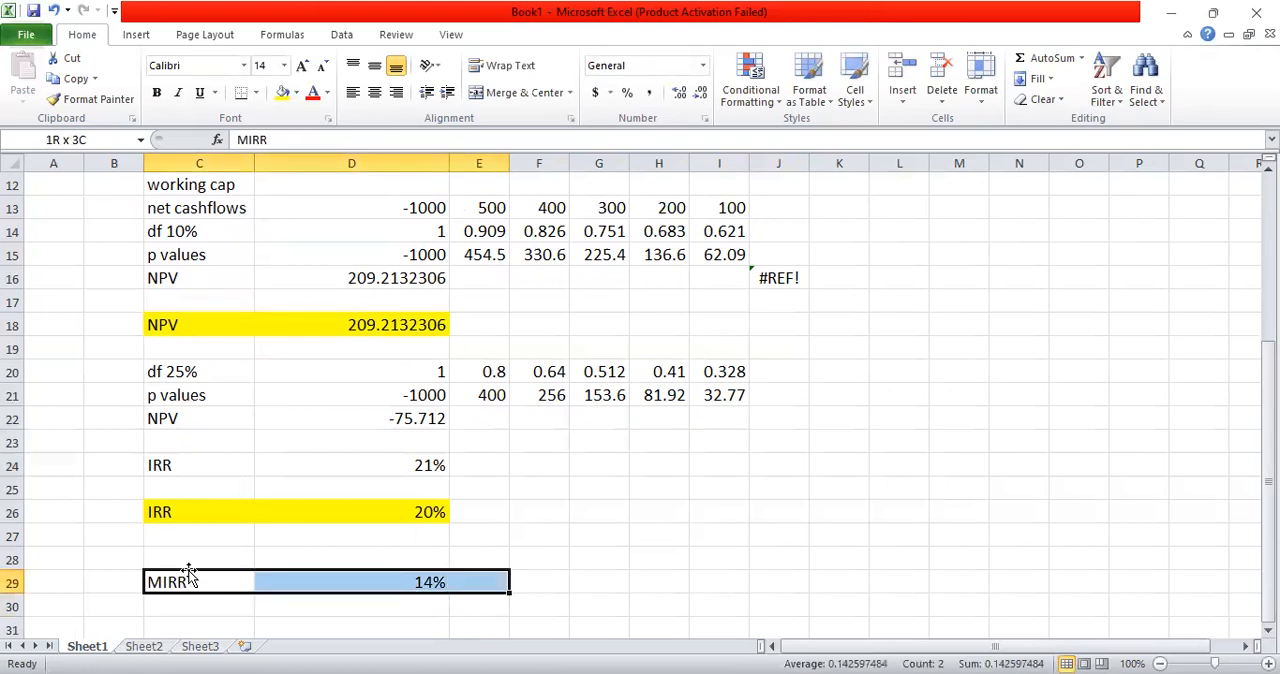
pyautogui.hotkey('shift', 'Left')
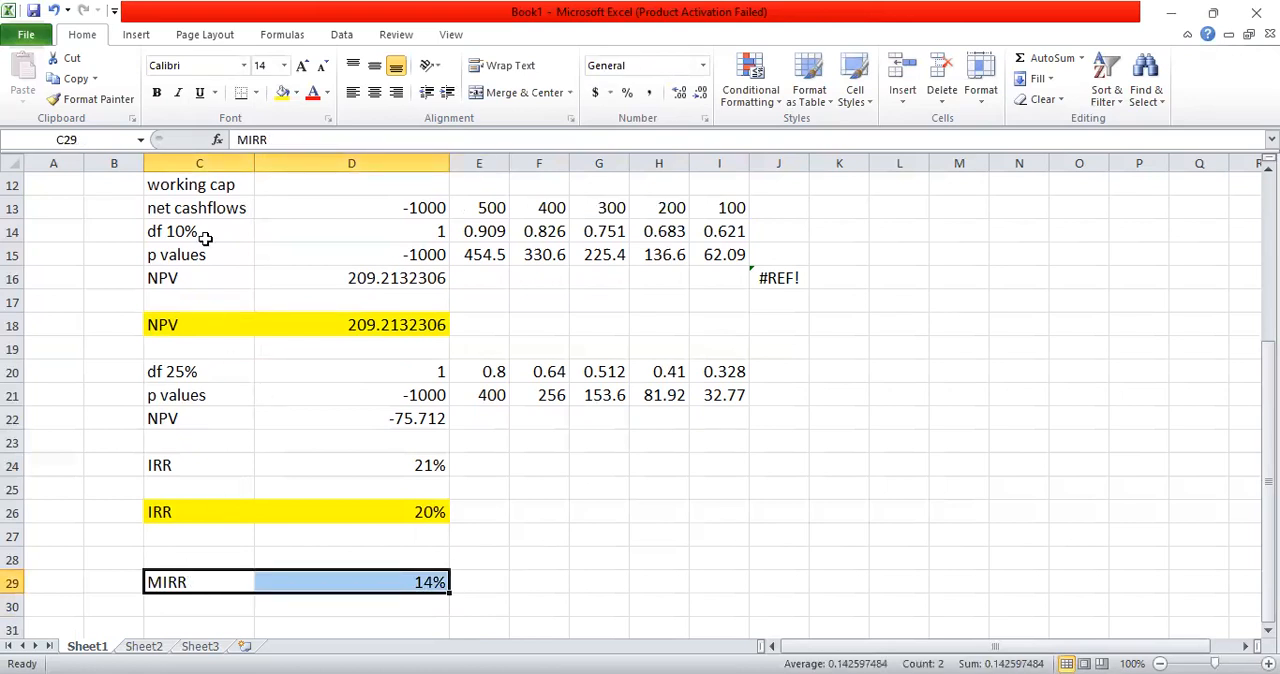
pyautogui.click(282, 93)
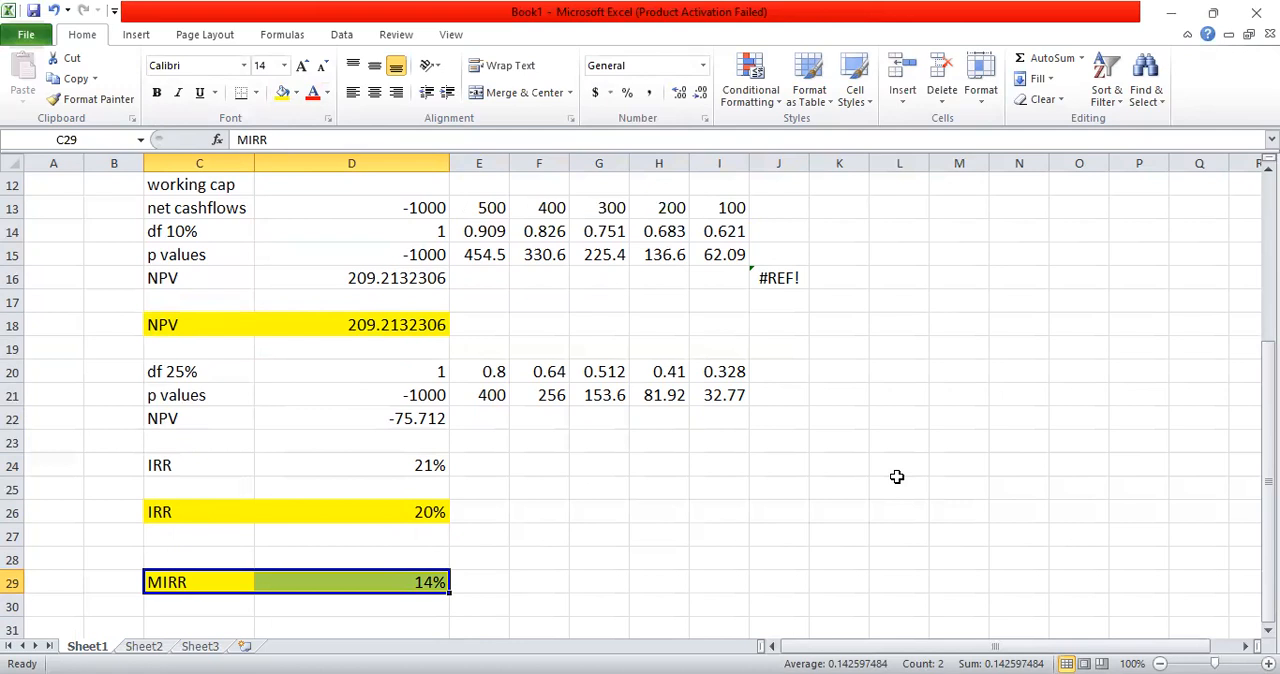
# Step: Enter the label "disounted pay bck period" in cell C33
pyautogui.press('Down')
pyautogui.press('Down')
pyautogui.press('Down')
pyautogui.press('Down')
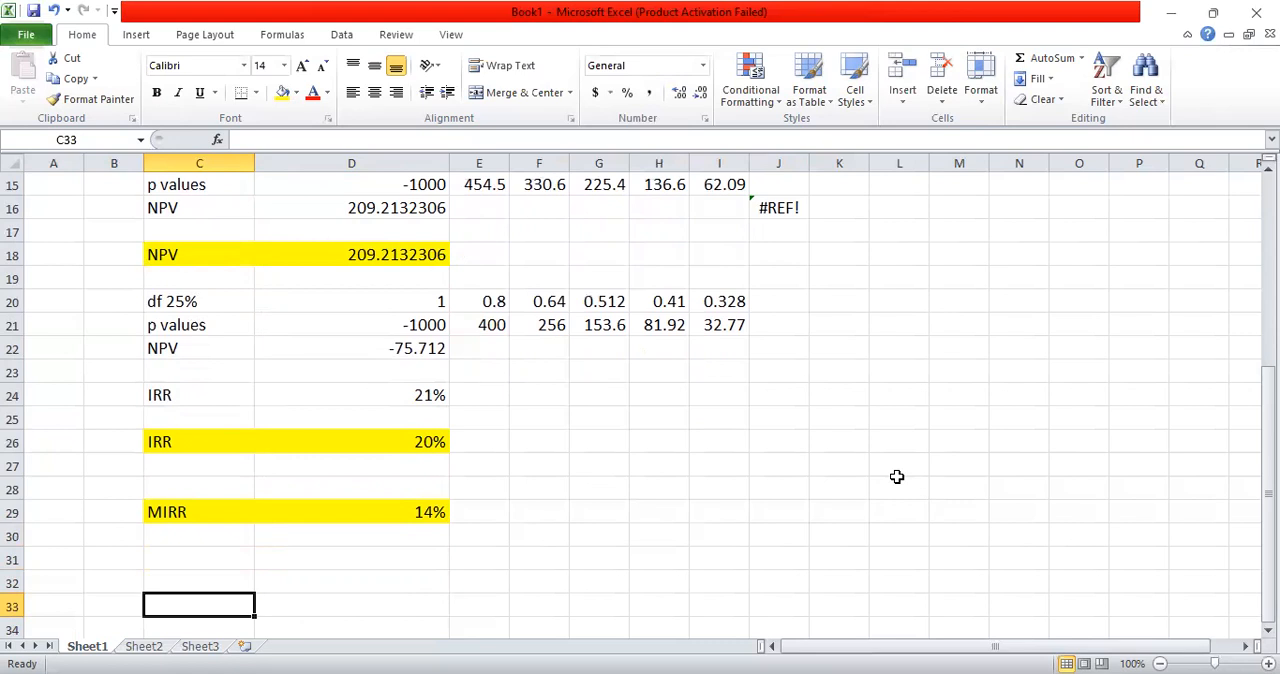
pyautogui.write('disounted pay bc')
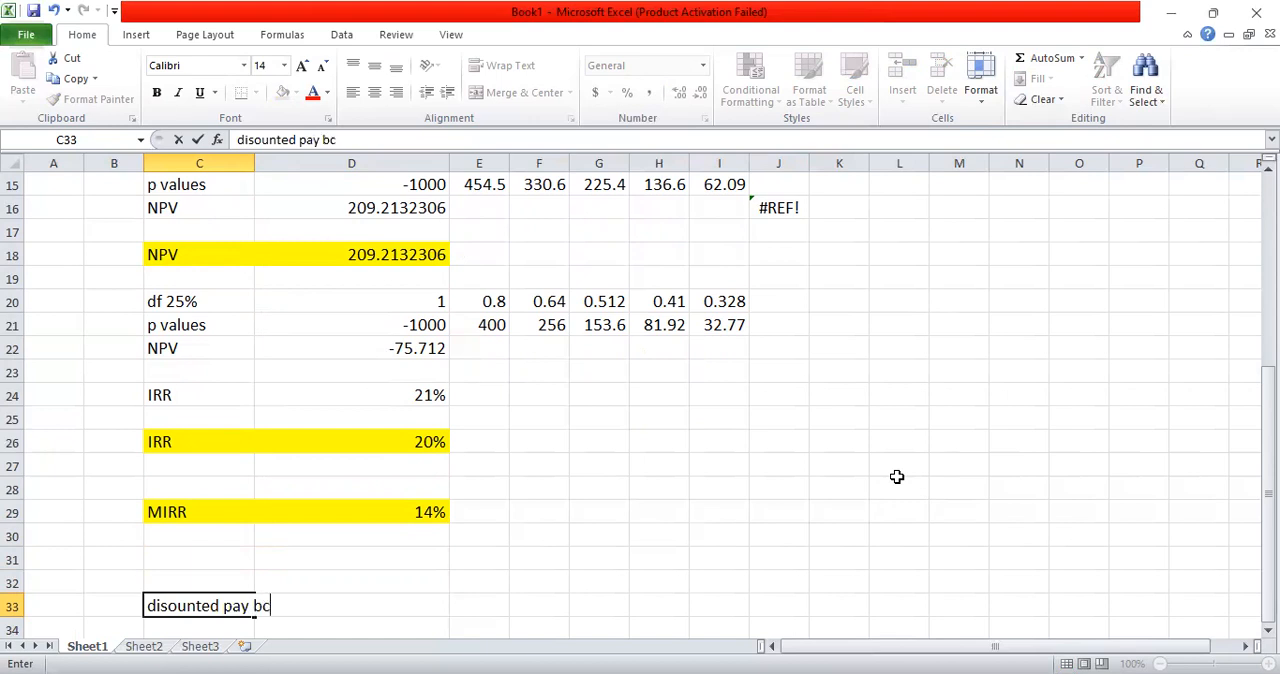
pyautogui.write('k period')
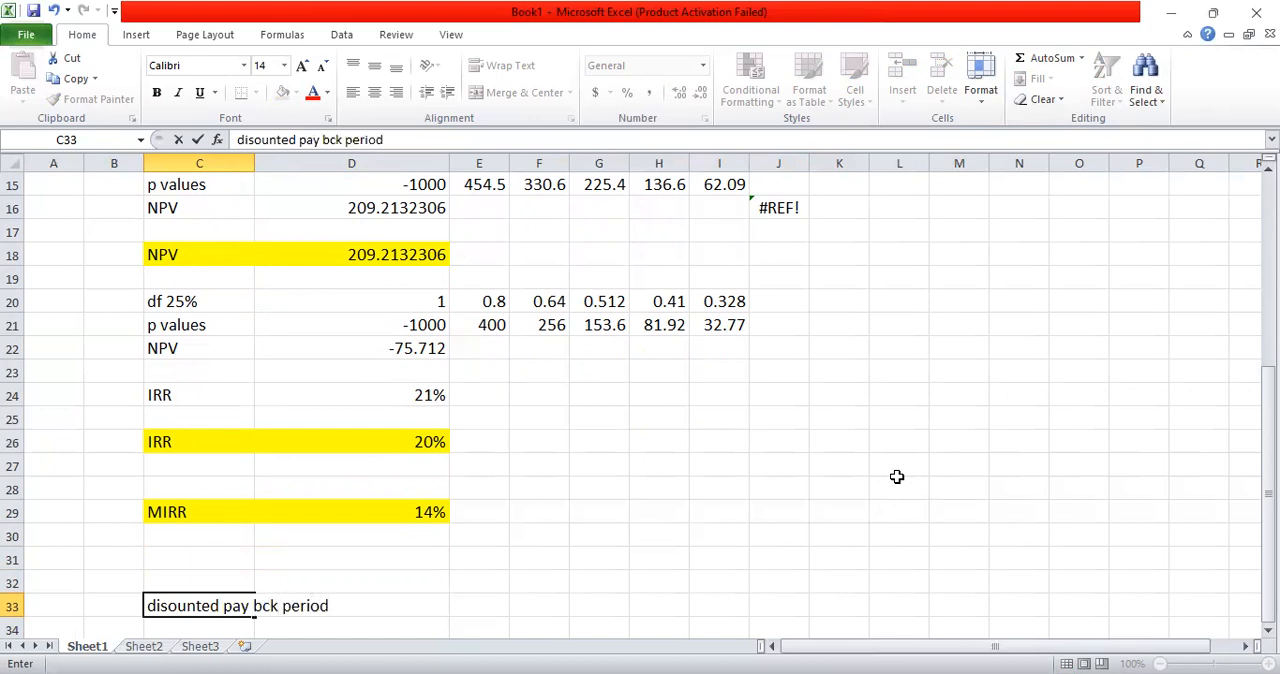
pyautogui.press('Return')
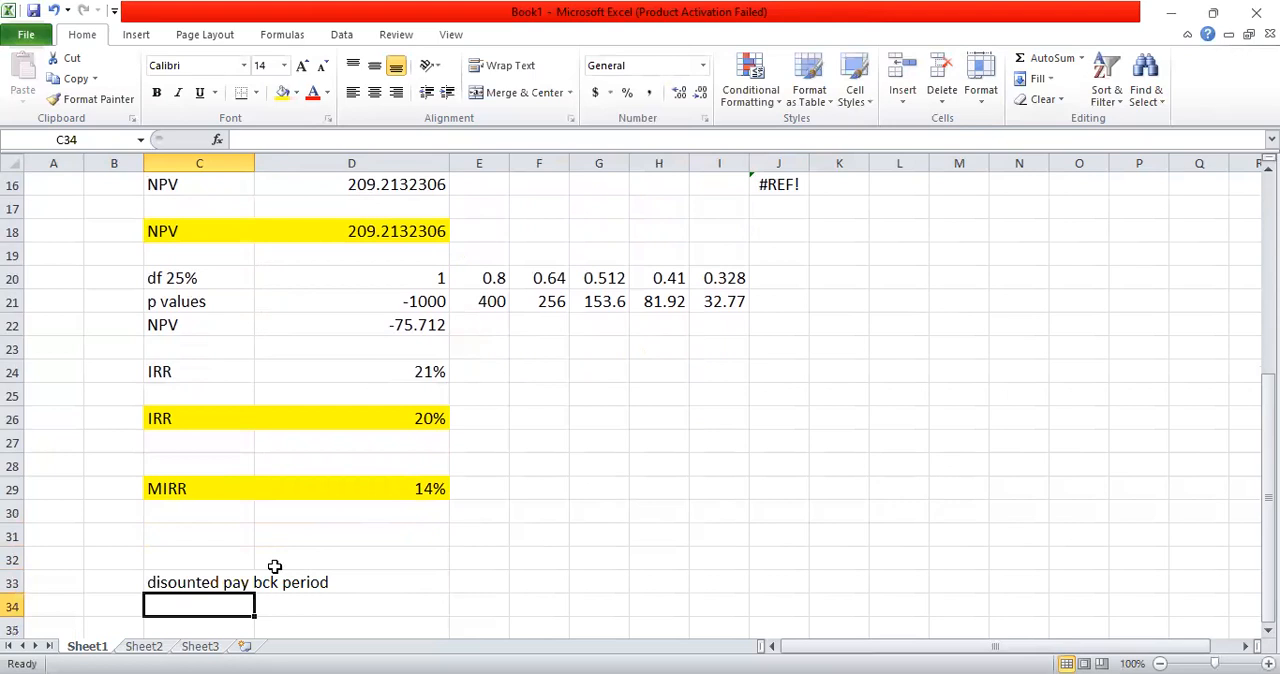
# Step: Autofit the width of column C to its longest label
pyautogui.click(262, 162)
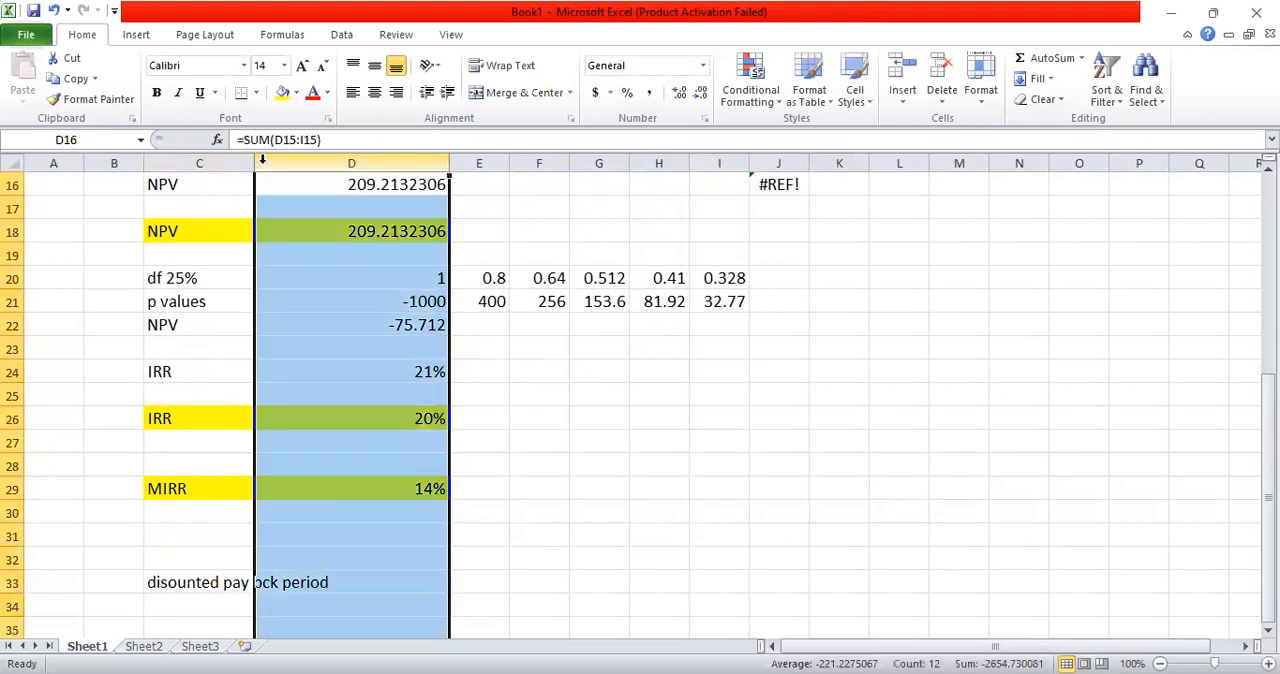
pyautogui.doubleClick(254, 162)
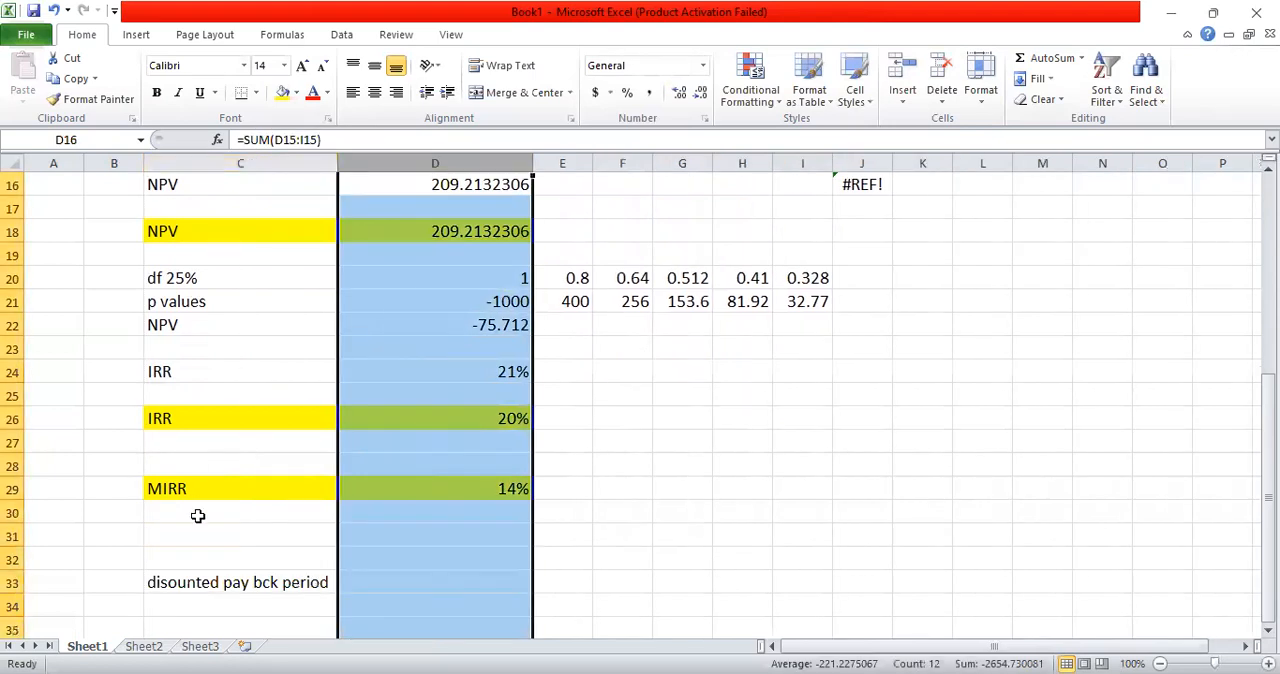
pyautogui.click(269, 600)
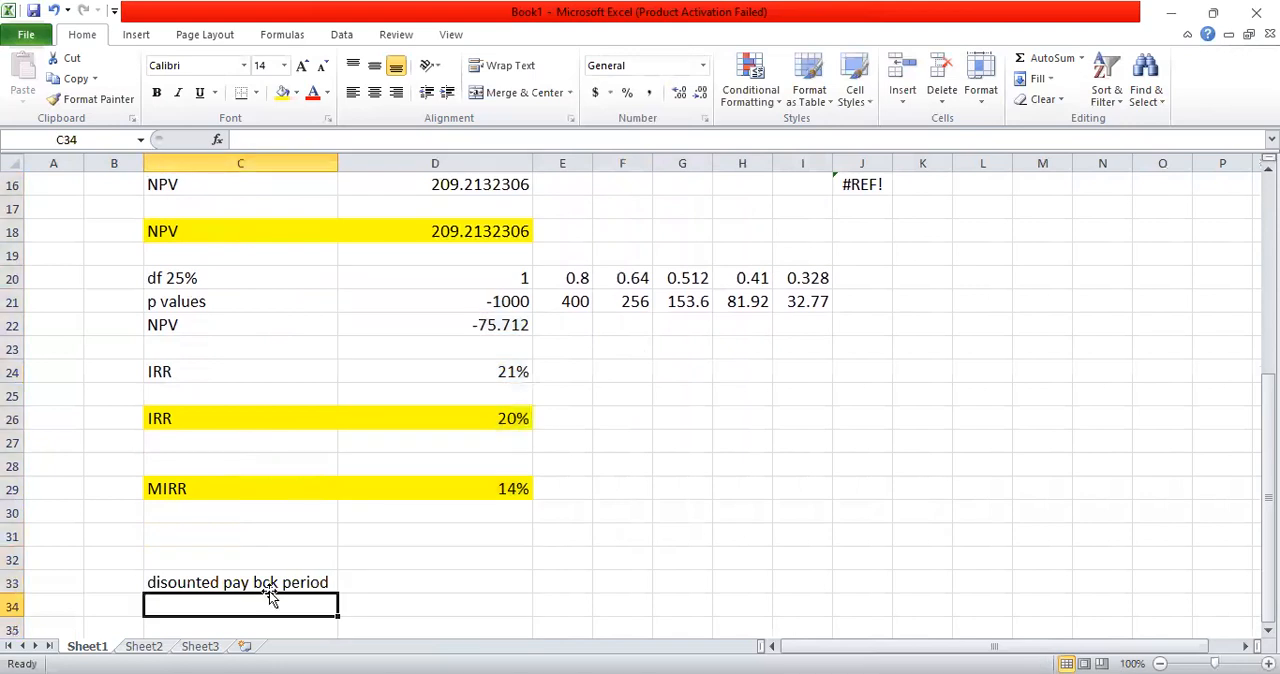
# Step: Correct the label in C33 to "disounted pay back period"
pyautogui.doubleClick(263, 582)
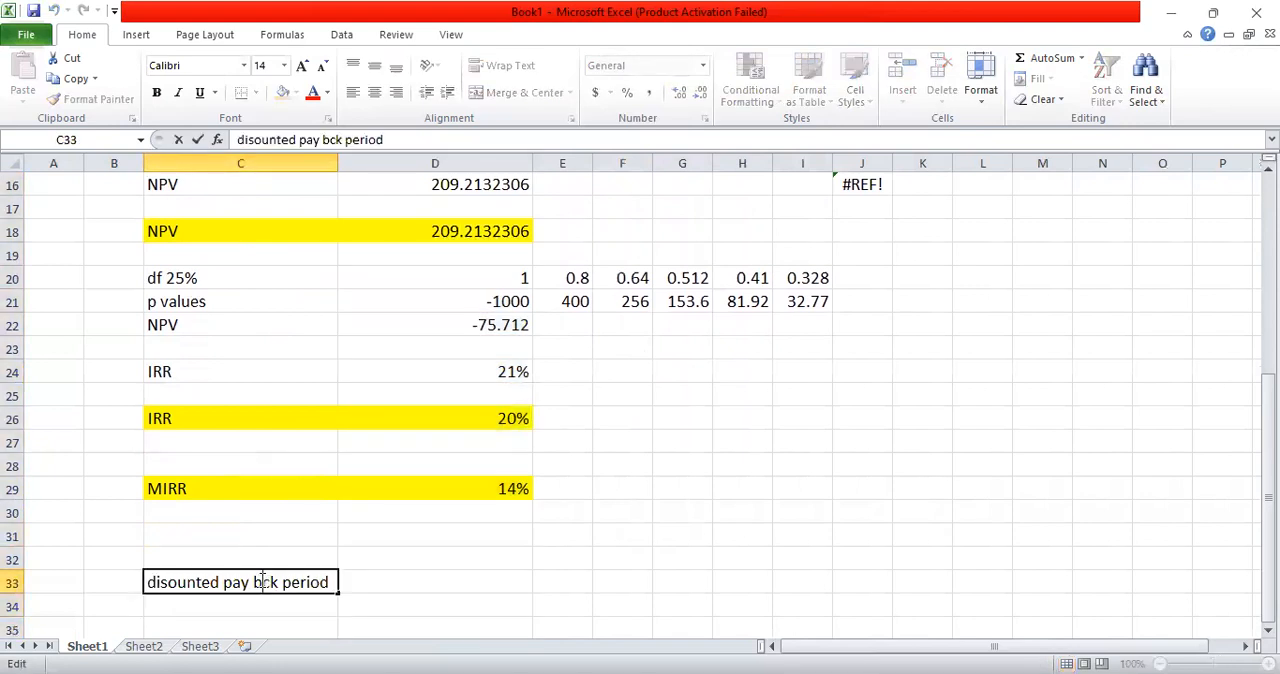
pyautogui.write('a')
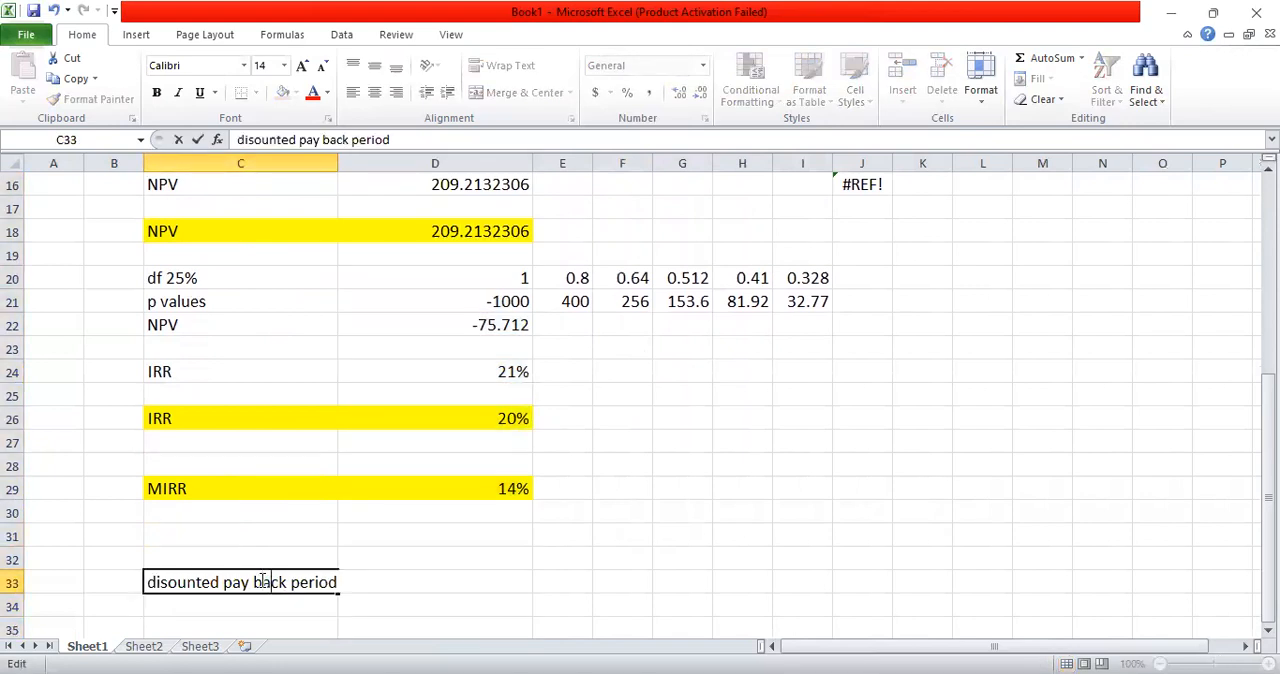
pyautogui.click(402, 536)
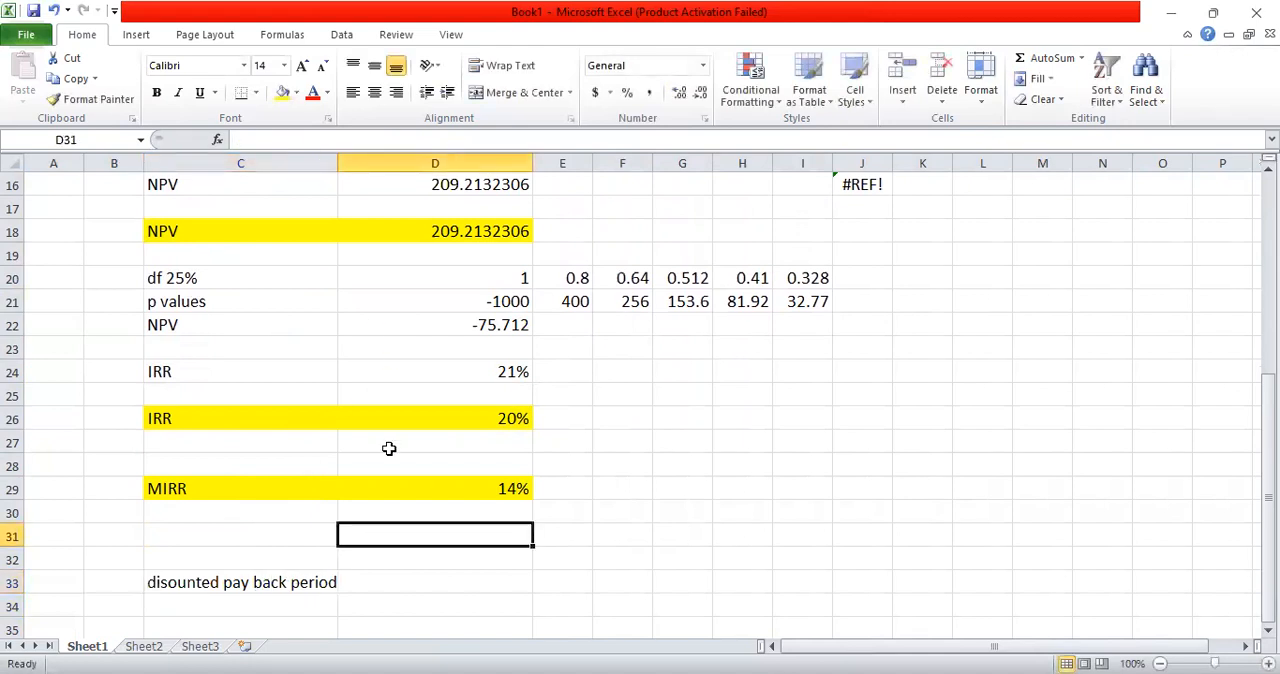
# Step: Enter the label "years" in C34 and link D34 to the first year of the table with =D2
pyautogui.click(337, 597)
pyautogui.write('years')
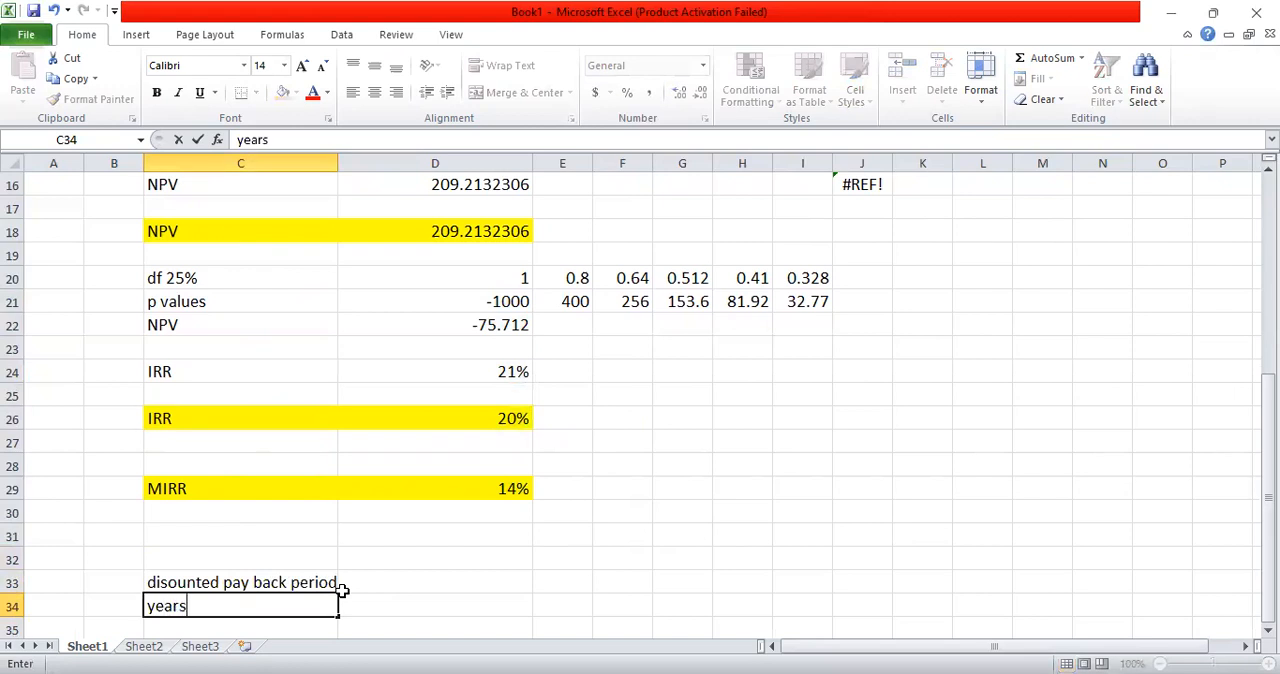
pyautogui.press('Return')
pyautogui.click(341, 591)
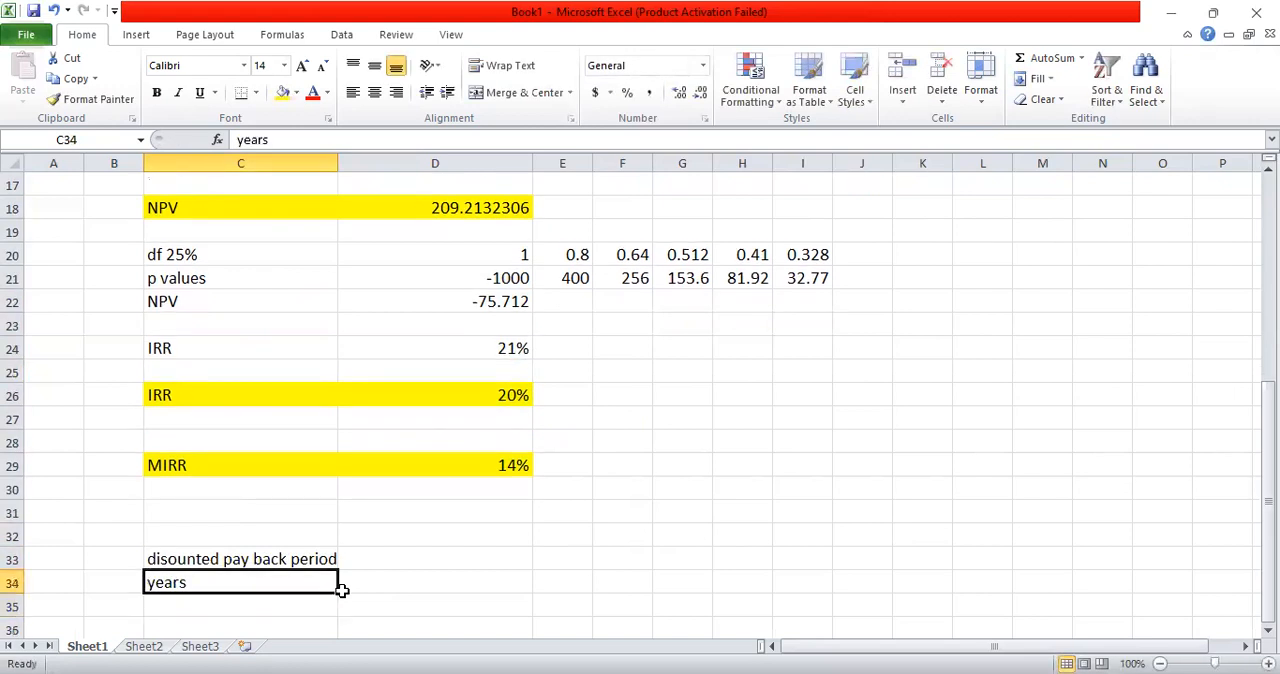
pyautogui.press('Right')
pyautogui.write('=')
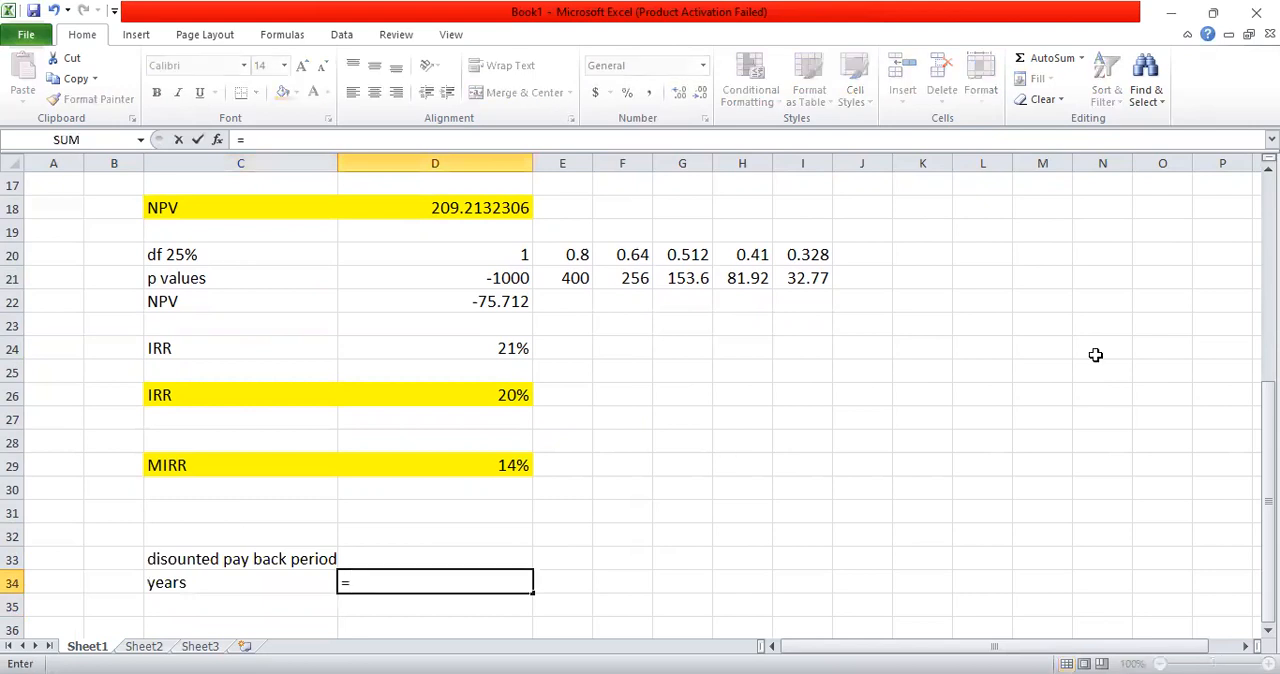
pyautogui.scroll(5, 638, 238)
pyautogui.click(525, 209)
pyautogui.hotkey('ctrl', 'Return')
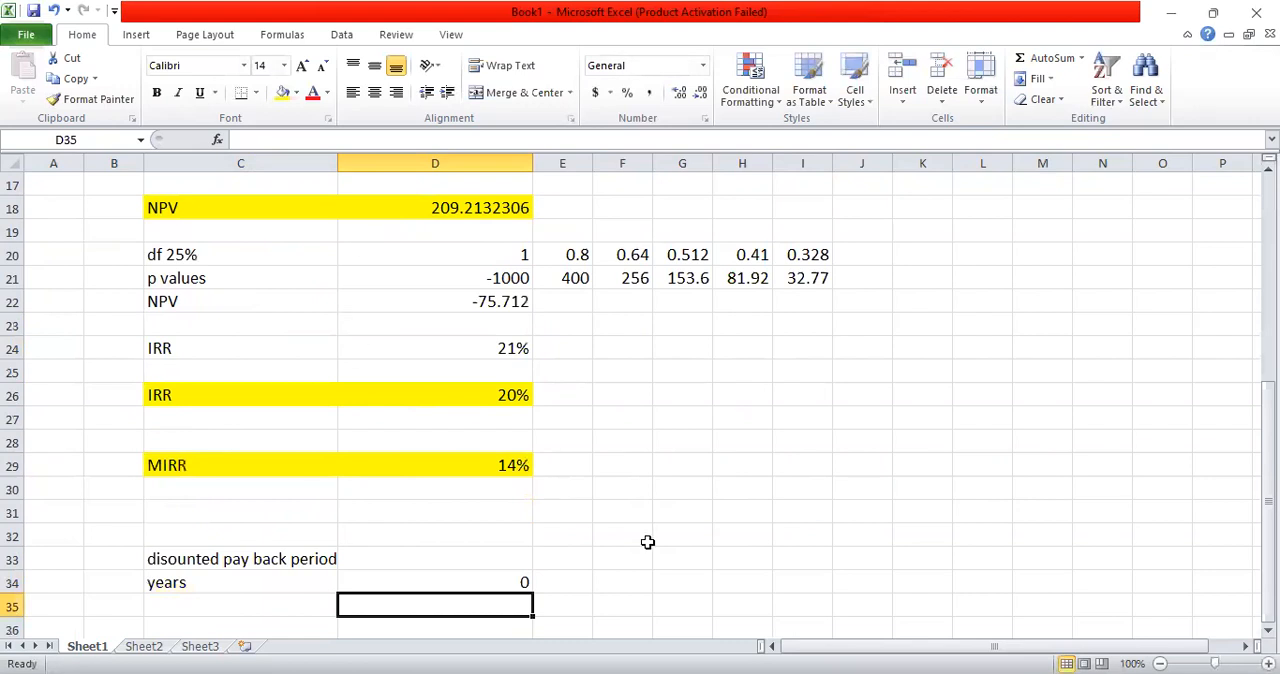
# Step: Copy the year formula from D34 across to I34
pyautogui.hotkey('ctrl', 'c')
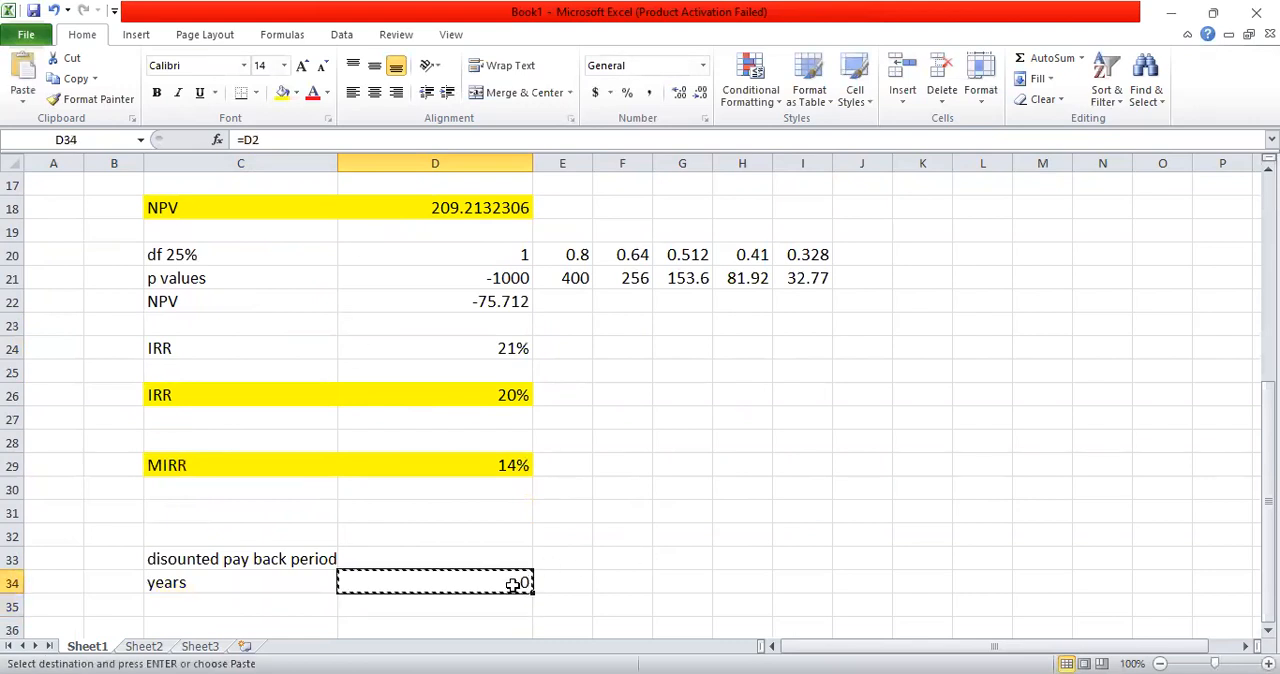
pyautogui.hotkey('shift', 'Right')
pyautogui.hotkey('shift', 'Right')
pyautogui.hotkey('shift', 'Right')
pyautogui.hotkey('shift', 'Right')
pyautogui.hotkey('shift', 'Right')
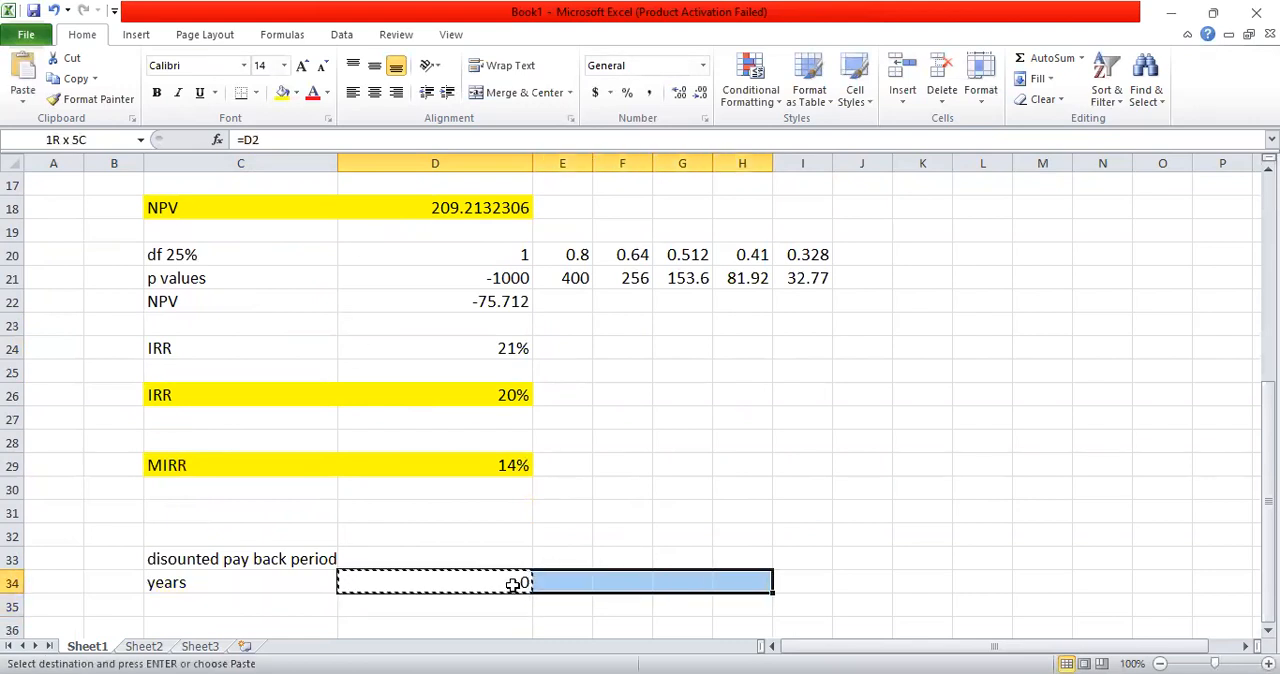
pyautogui.hotkey('ctrl', 'v')
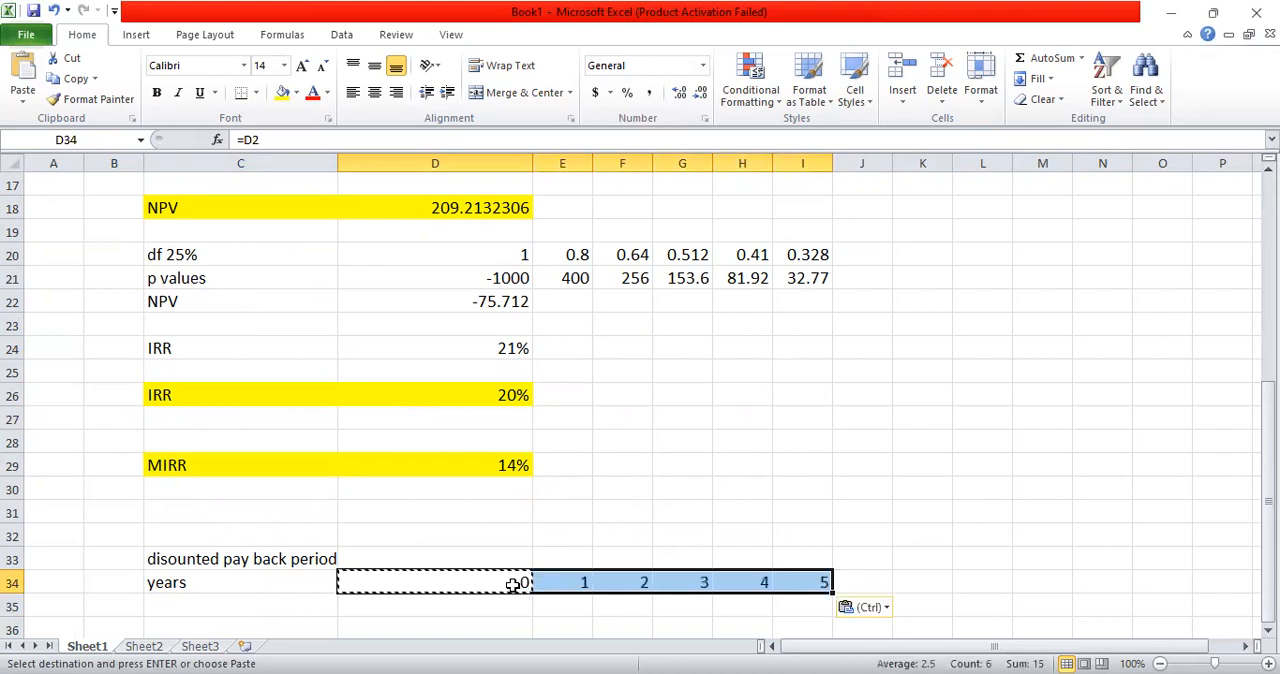
pyautogui.press('Escape')
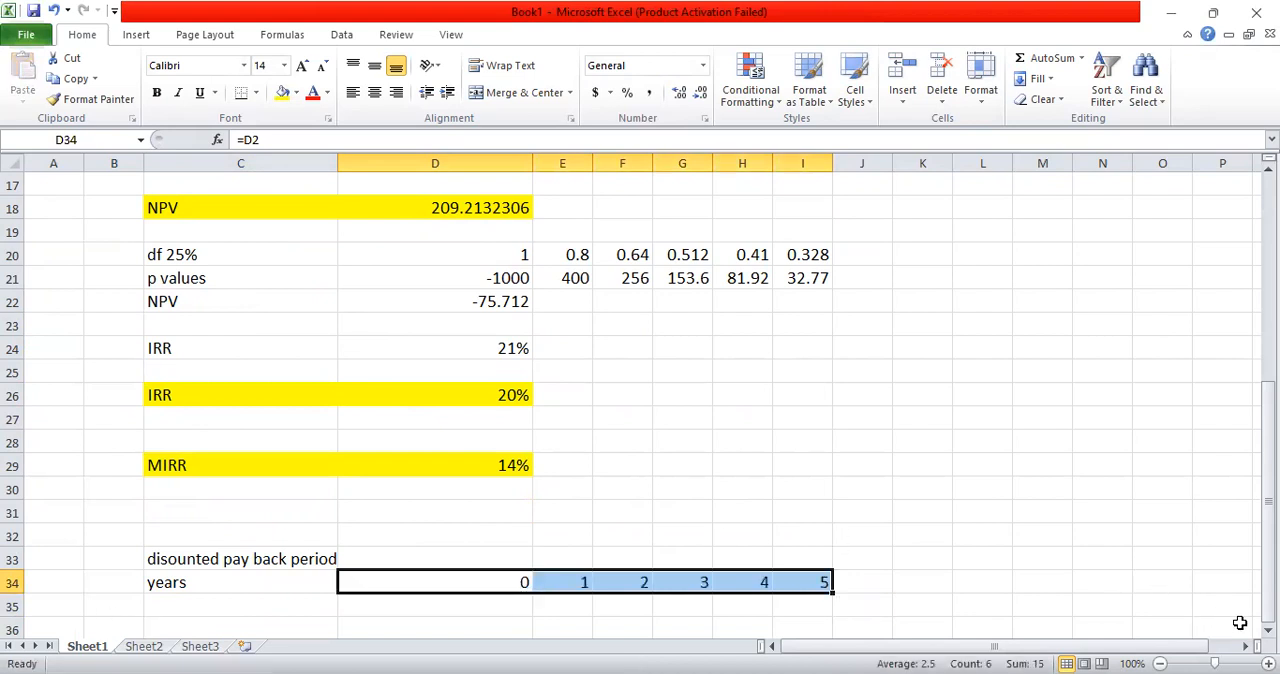
# Step: Link C35 to the net cashflows label with =C13
pyautogui.scroll(-2, 1266, 628)
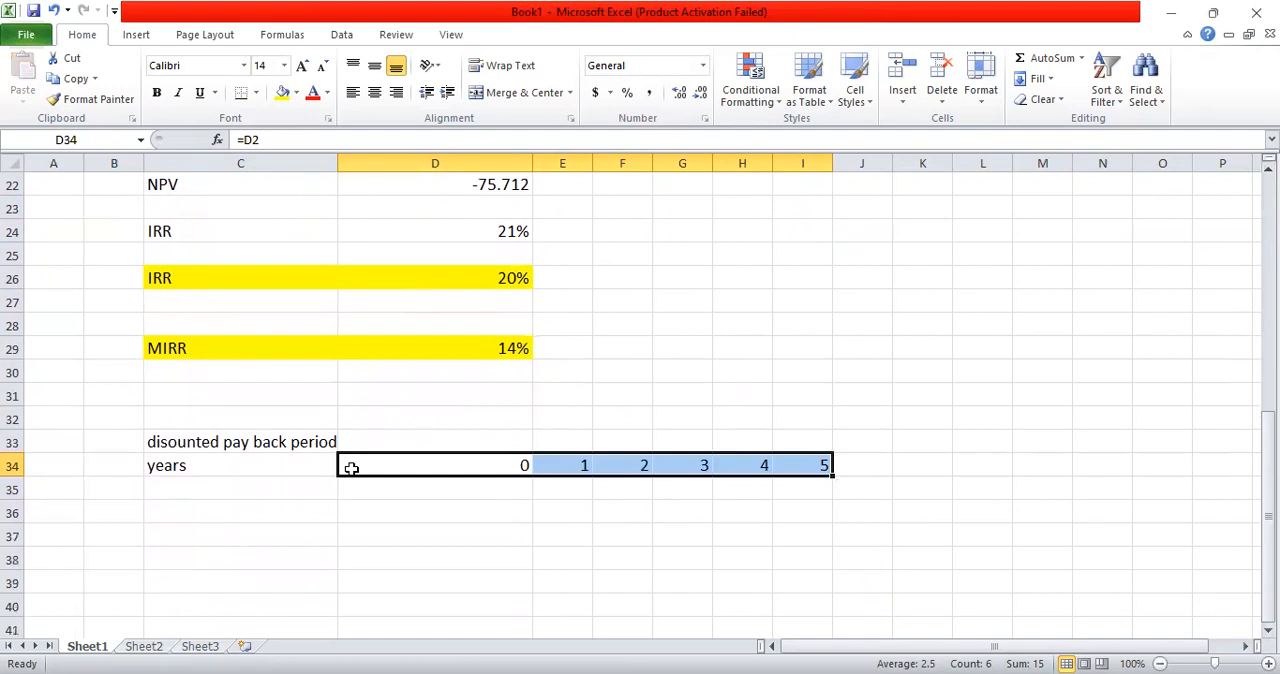
pyautogui.click(267, 488)
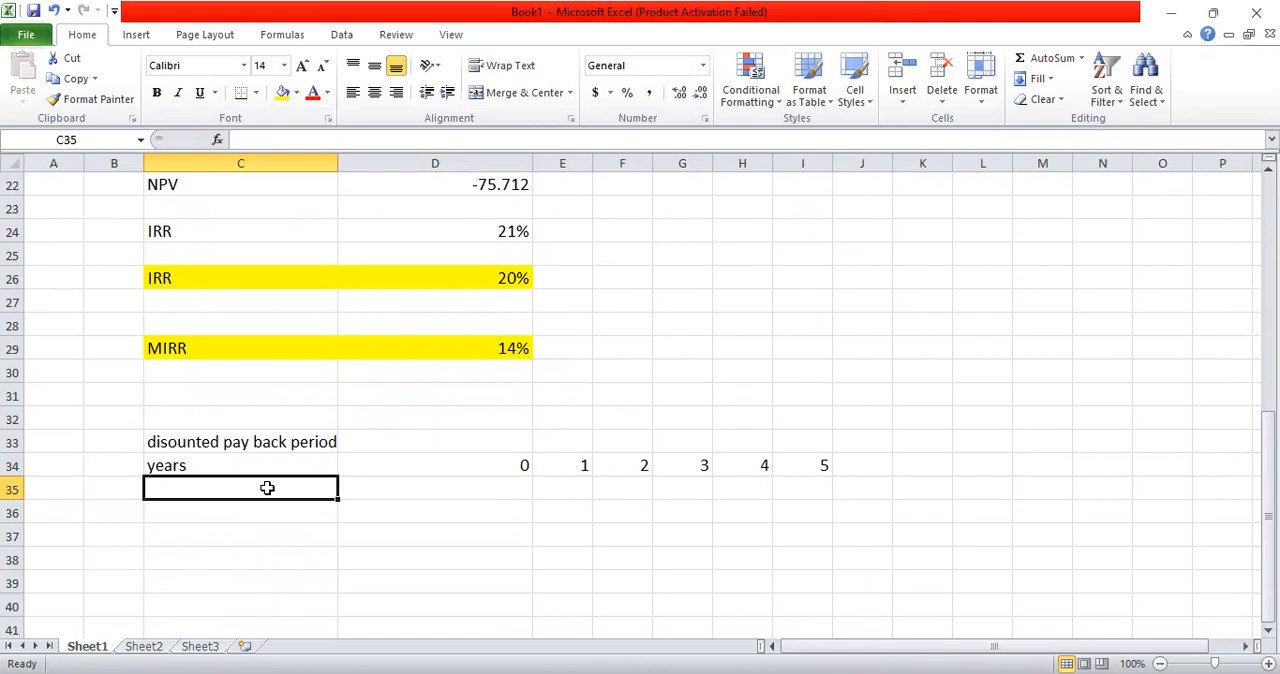
pyautogui.write('=')
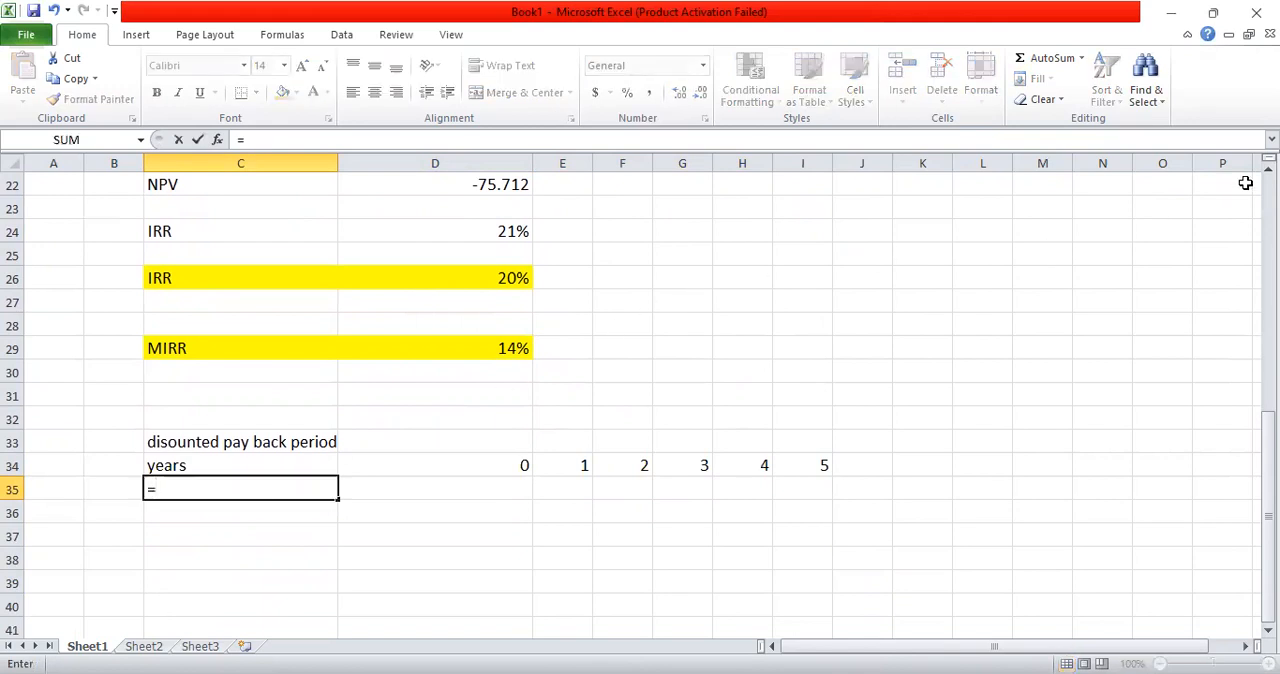
pyautogui.scroll(1, 1240, 180)
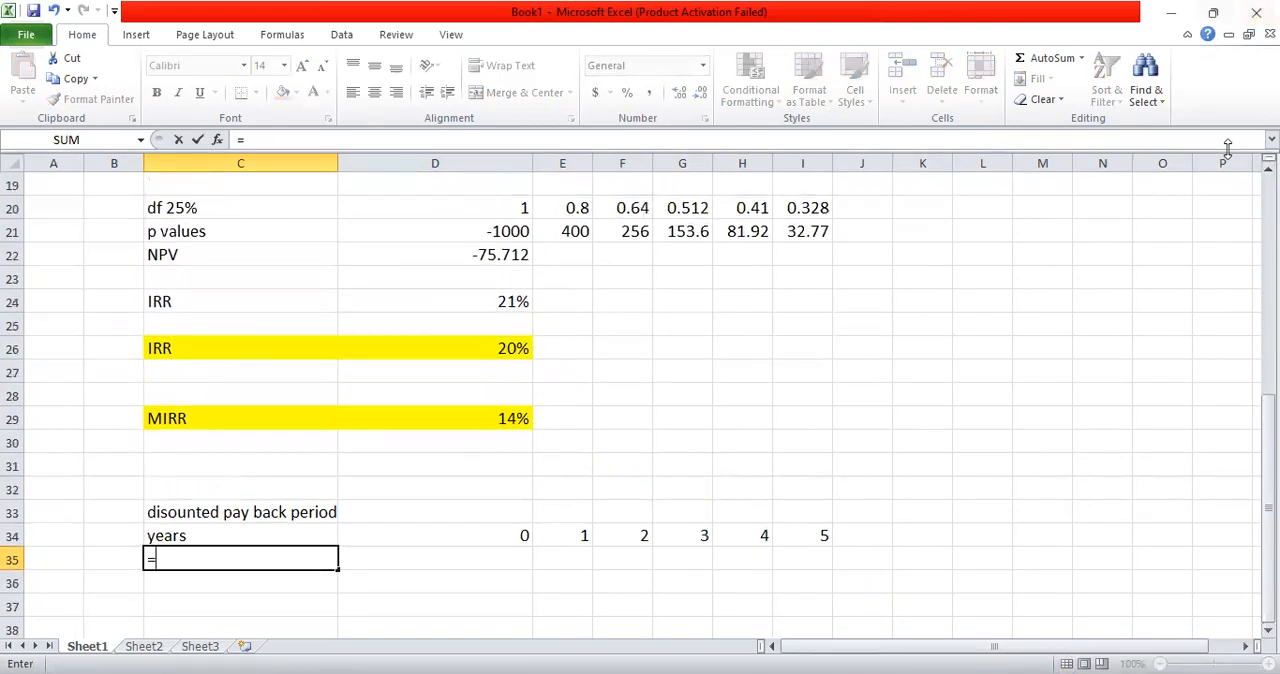
pyautogui.scroll(3, 567, 267)
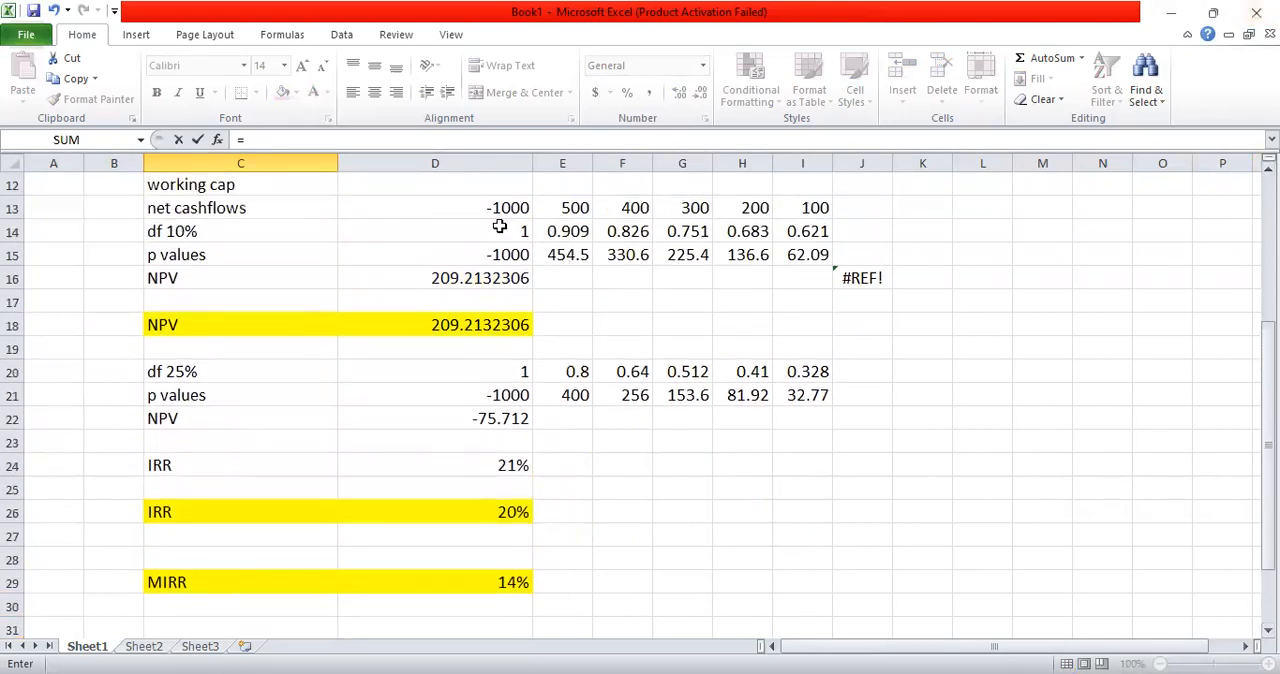
pyautogui.click(286, 222)
pyautogui.click(292, 203)
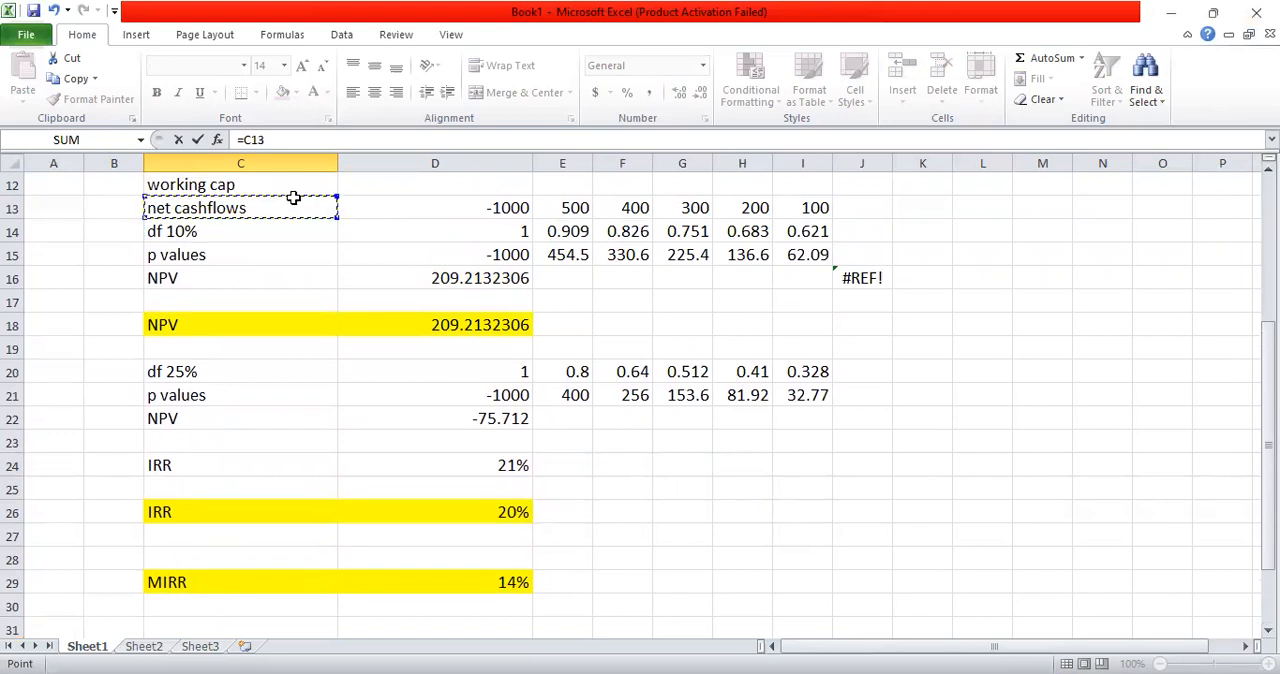
pyautogui.press('Return')
# Step: Copy the C35 link across to I35 to bring in the net cashflows for all years
pyautogui.press('Up')
pyautogui.hotkey('ctrl', 'c')
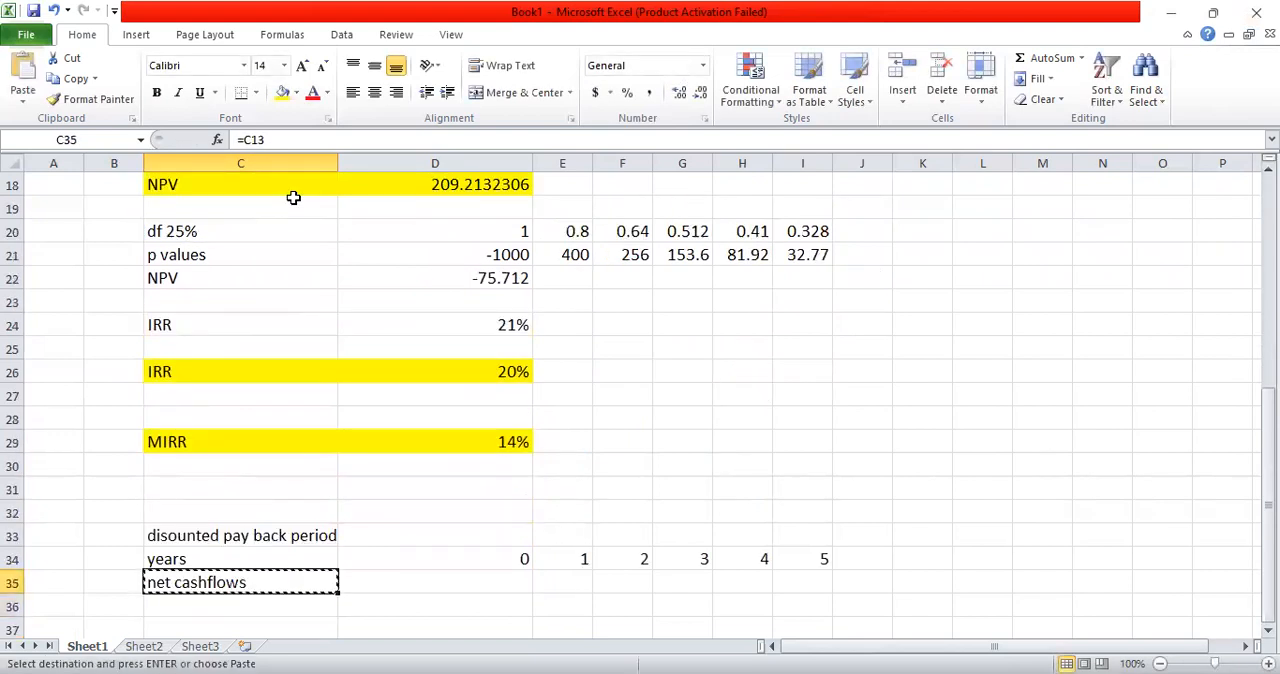
pyautogui.hotkey('shift', 'Right')
pyautogui.hotkey('shift', 'Right')
pyautogui.hotkey('shift', 'Right')
pyautogui.hotkey('shift', 'Right')
pyautogui.hotkey('shift', 'Right')
pyautogui.hotkey('shift', 'Right')
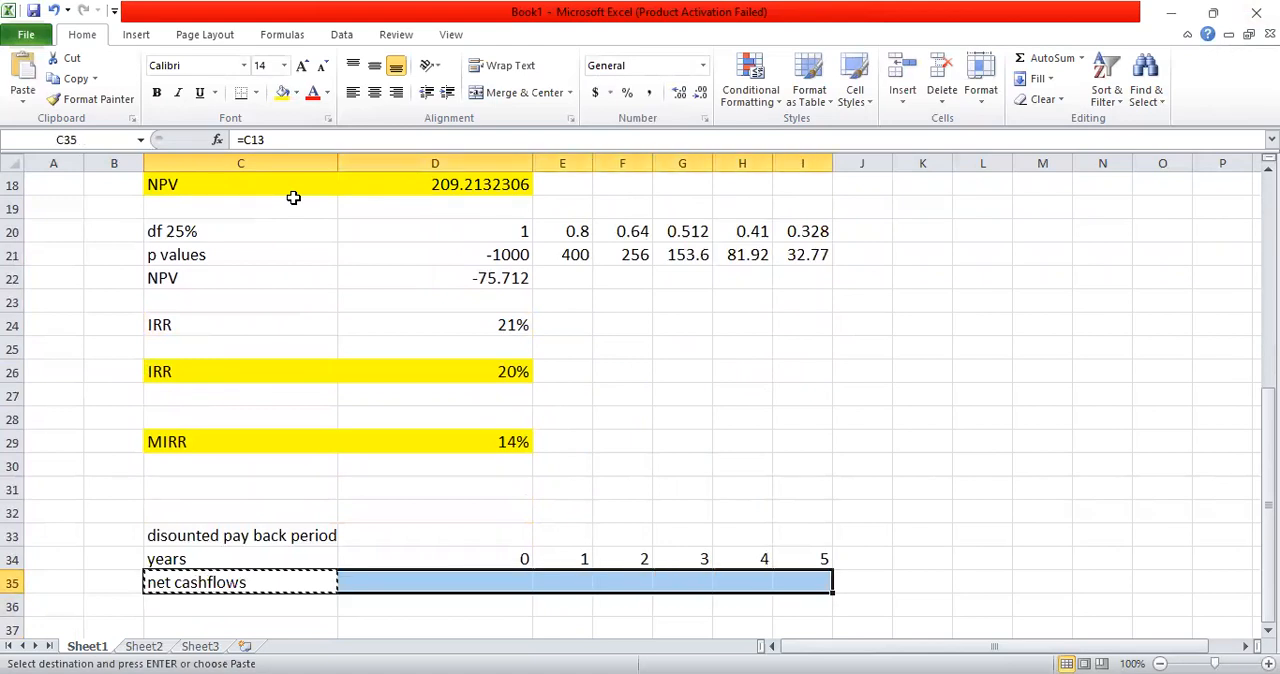
pyautogui.hotkey('ctrl', 'v')
pyautogui.press('Escape')
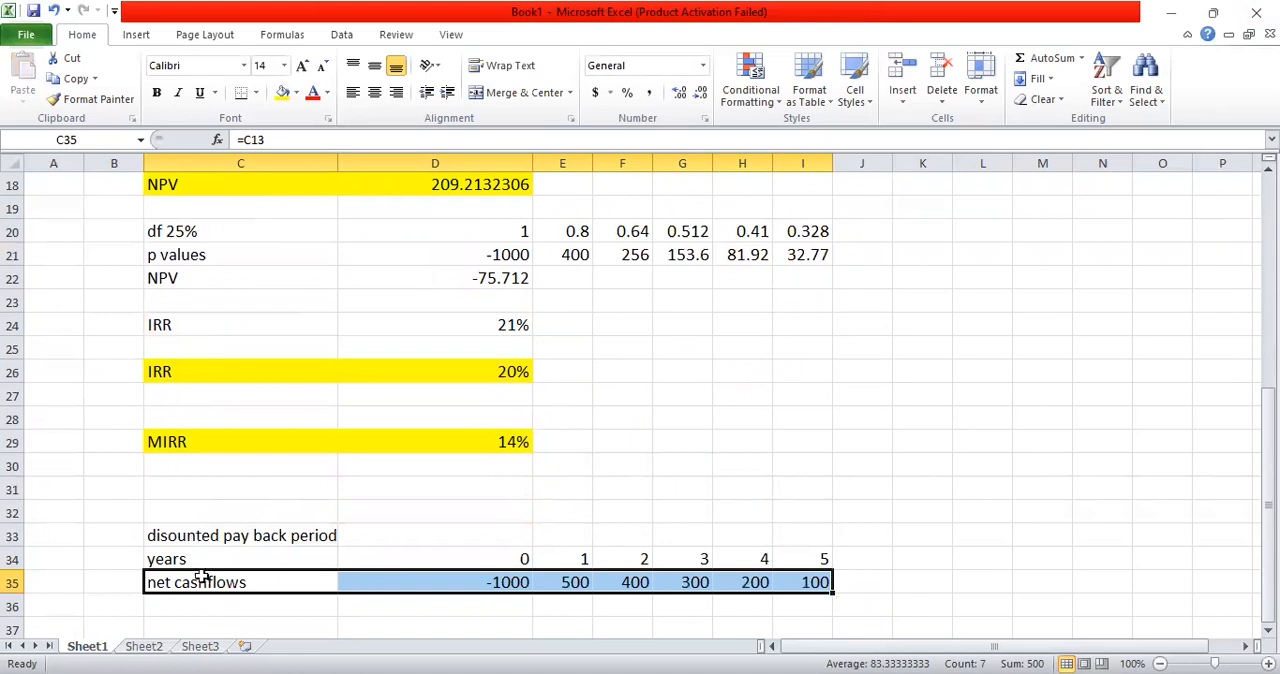
# Step: Enter the label "df 10%" in cell C36
pyautogui.click(186, 602)
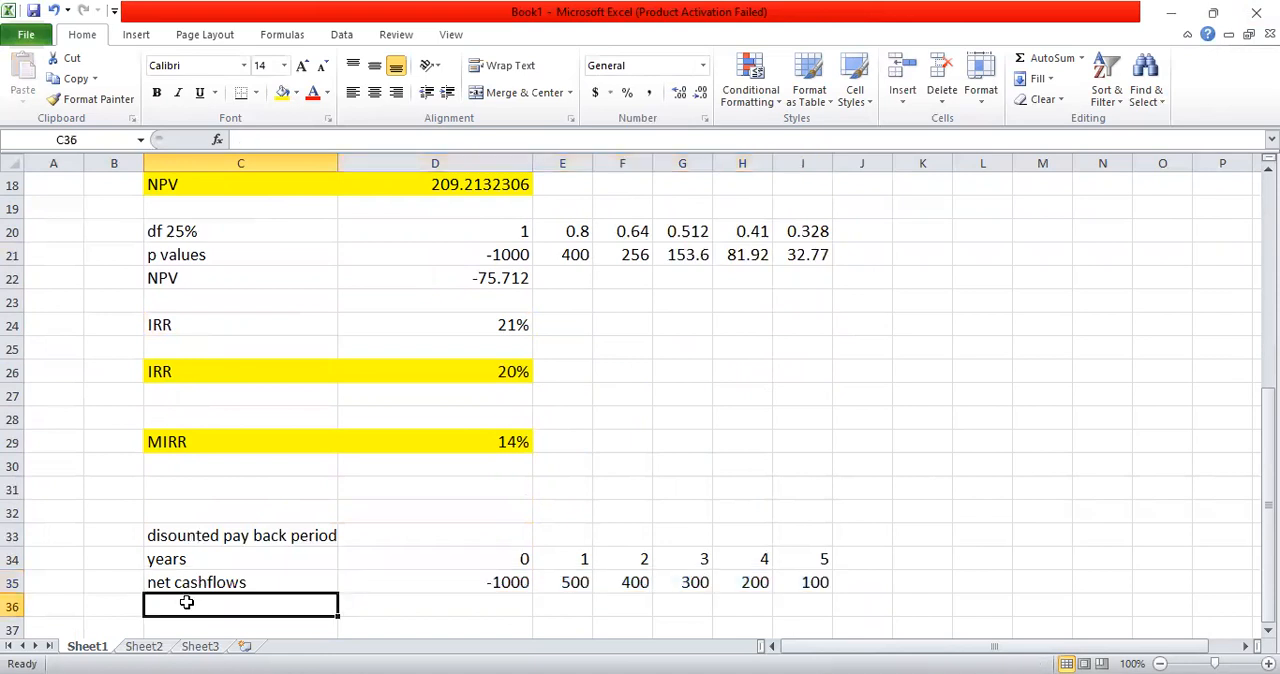
pyautogui.write('df')
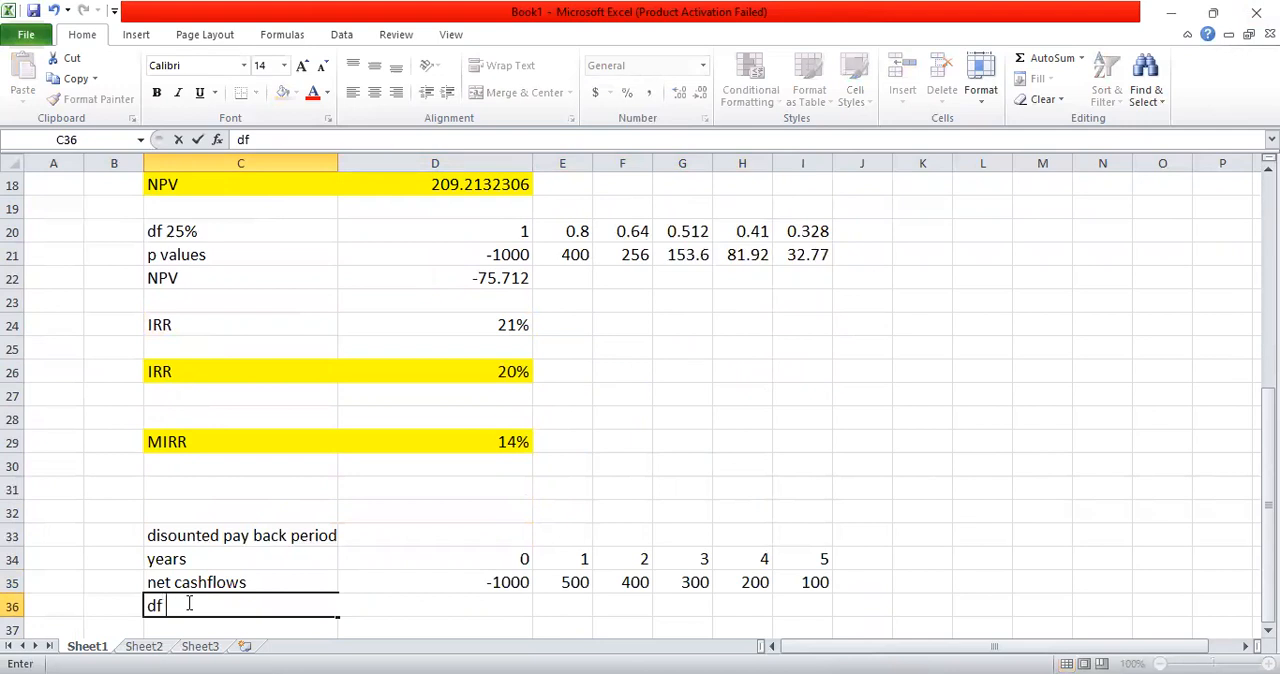
pyautogui.write(' 10%')
pyautogui.press('Return')
# Step: Calculate the year 0 discount factor in D36 with =1.1^-D34
pyautogui.press('Up')
pyautogui.press('Right')
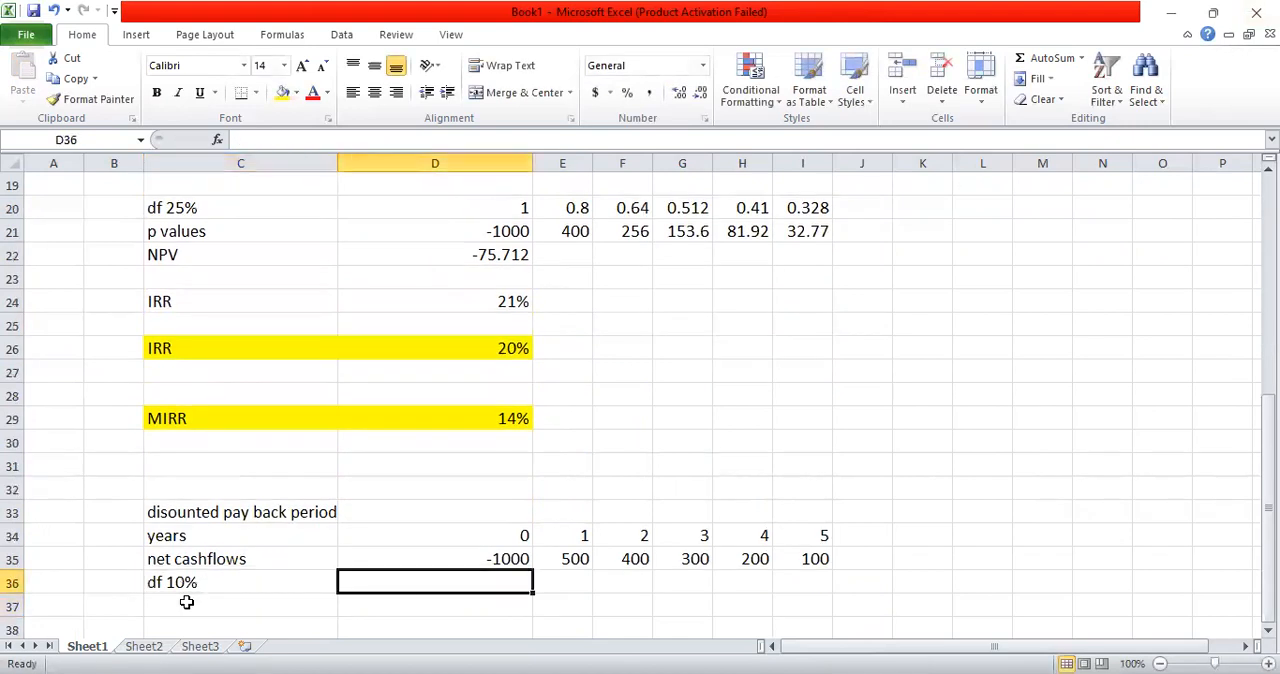
pyautogui.write('=1.1^-')
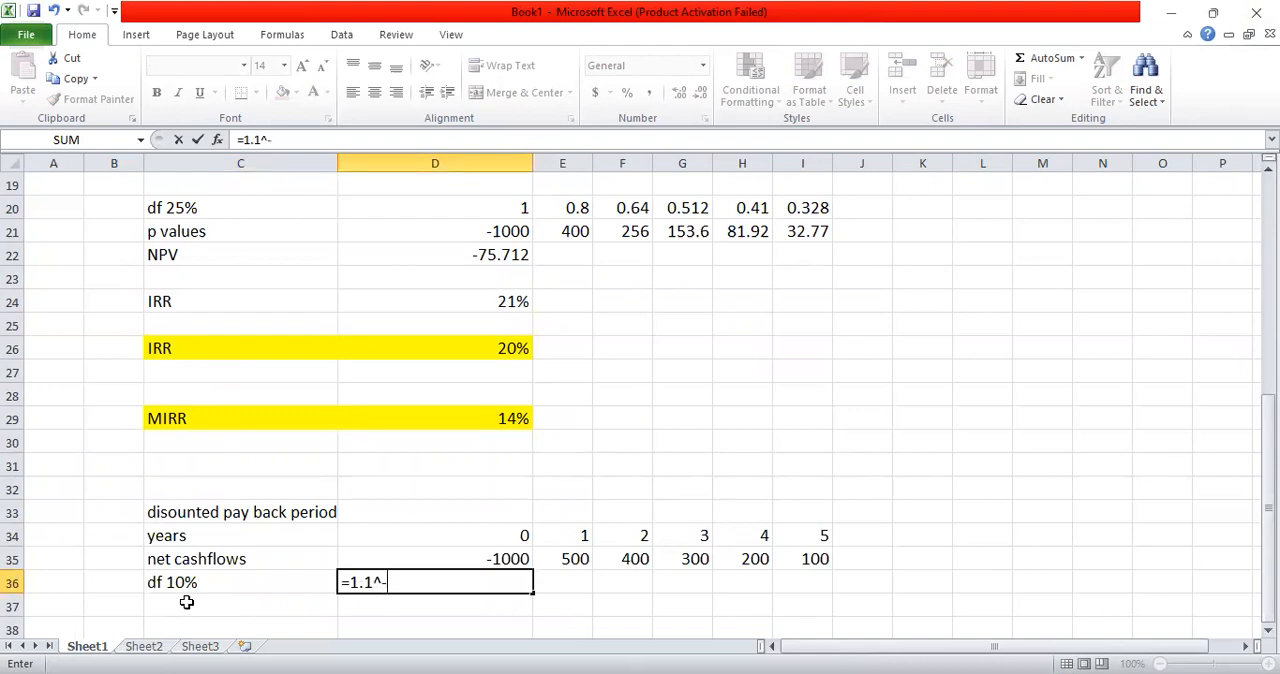
pyautogui.click(459, 539)
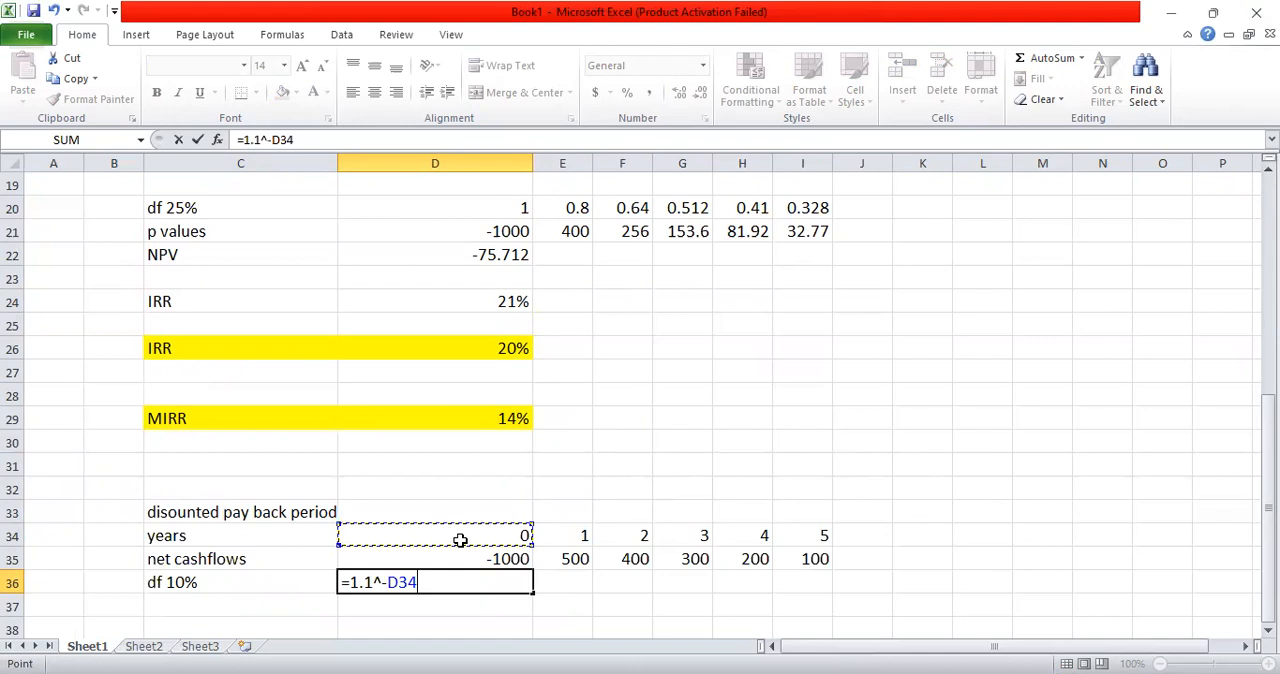
pyautogui.press('Return')
# Step: Copy the discount factor formula from D36 across to I36
pyautogui.hotkey('ctrl', 'c')
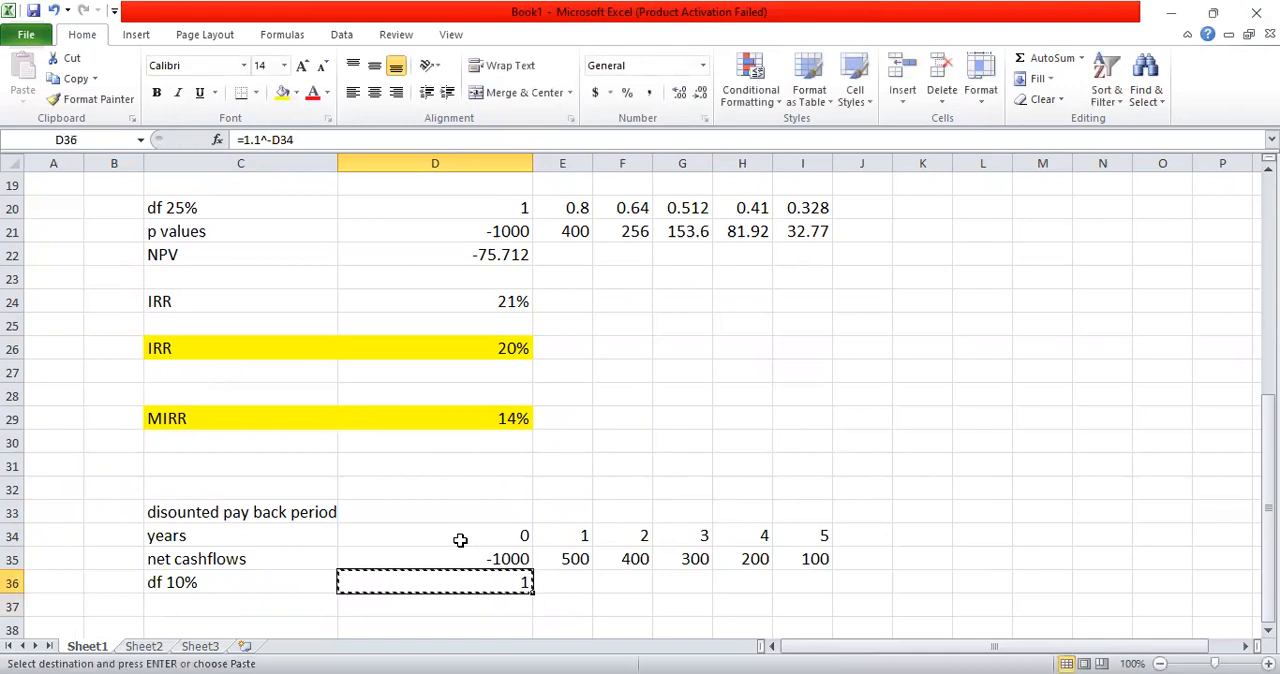
pyautogui.hotkey('shift', 'Right')
pyautogui.hotkey('shift', 'Right')
pyautogui.hotkey('shift', 'Right')
pyautogui.hotkey('shift', 'Right')
pyautogui.hotkey('shift', 'Right')
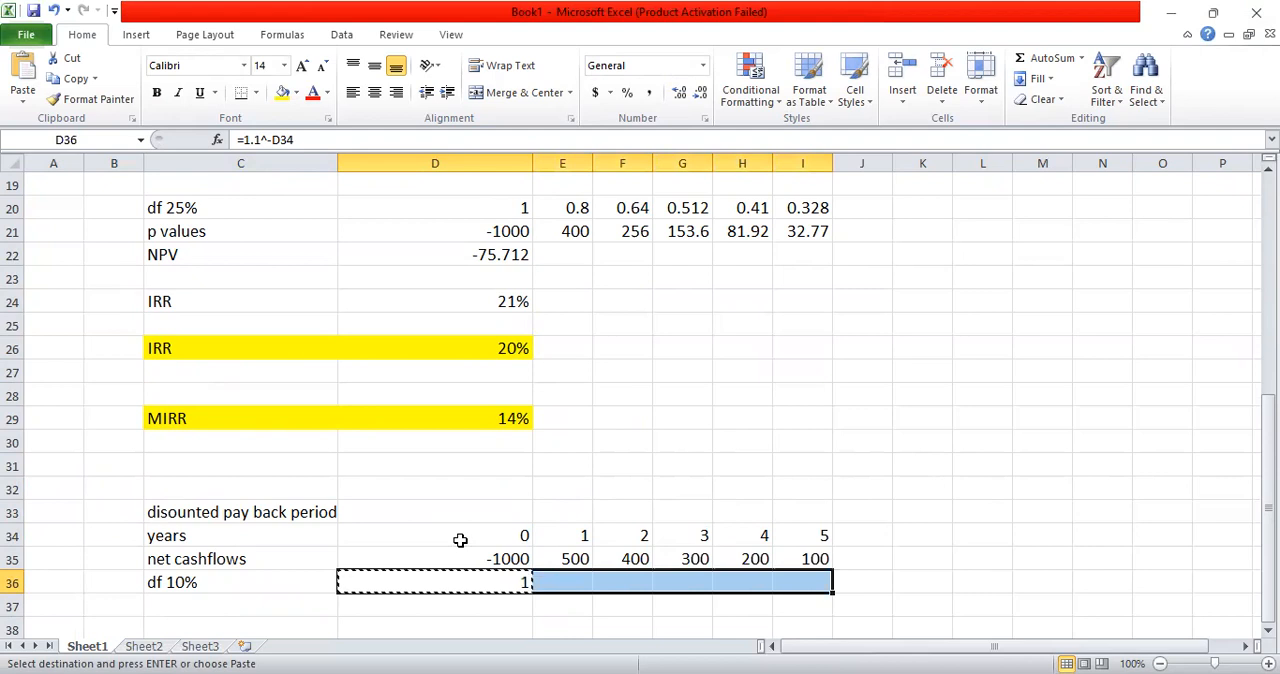
pyautogui.hotkey('ctrl', 'v')
pyautogui.press('Escape')
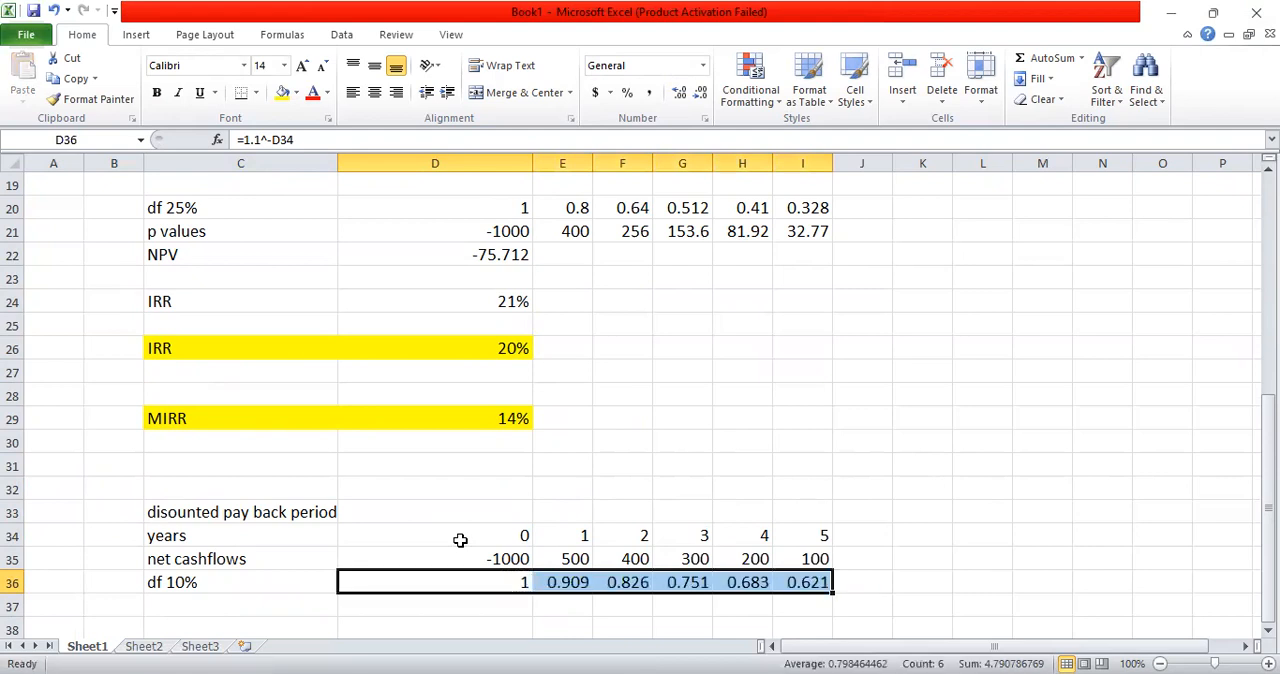
# Step: Enter the label "p values" in cell C37 below the discount factor label
pyautogui.press('Tab')
pyautogui.press('Tab')
pyautogui.press('Down')
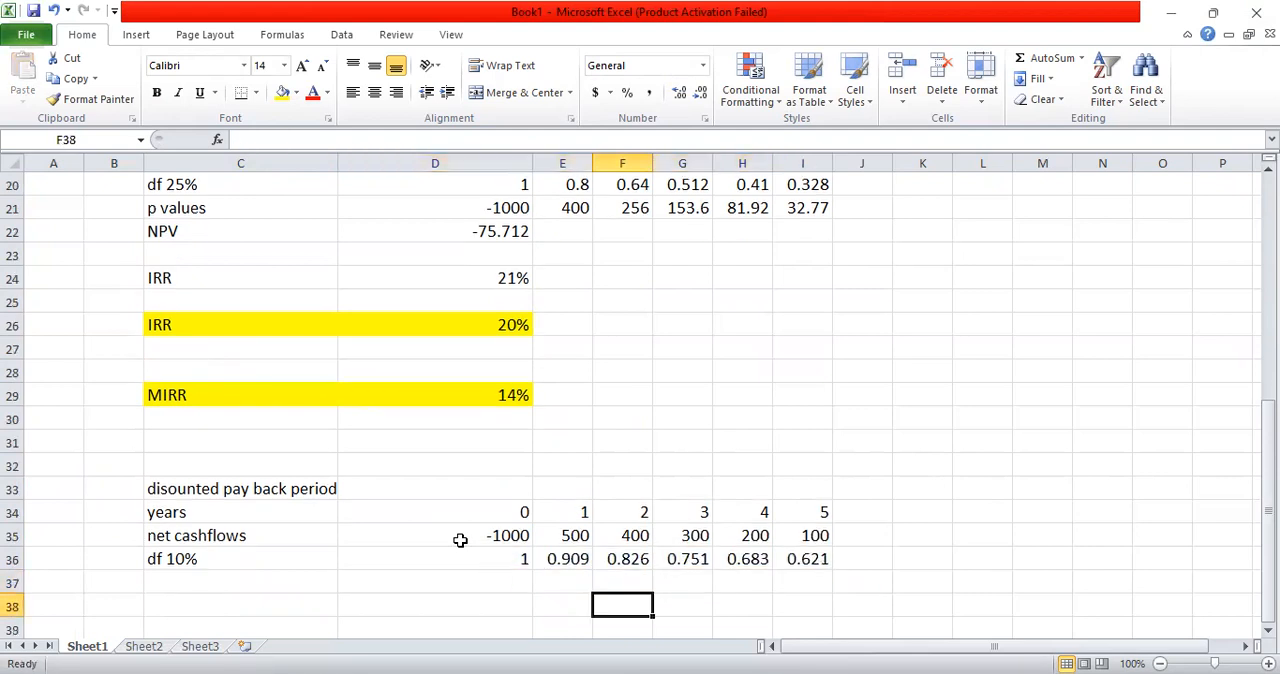
pyautogui.press('Down')
pyautogui.press('Down')
pyautogui.press('Up')
pyautogui.press('Up')
pyautogui.press('Left')
pyautogui.press('Left')
pyautogui.press('Left')
pyautogui.press('Left')
pyautogui.press('Right')
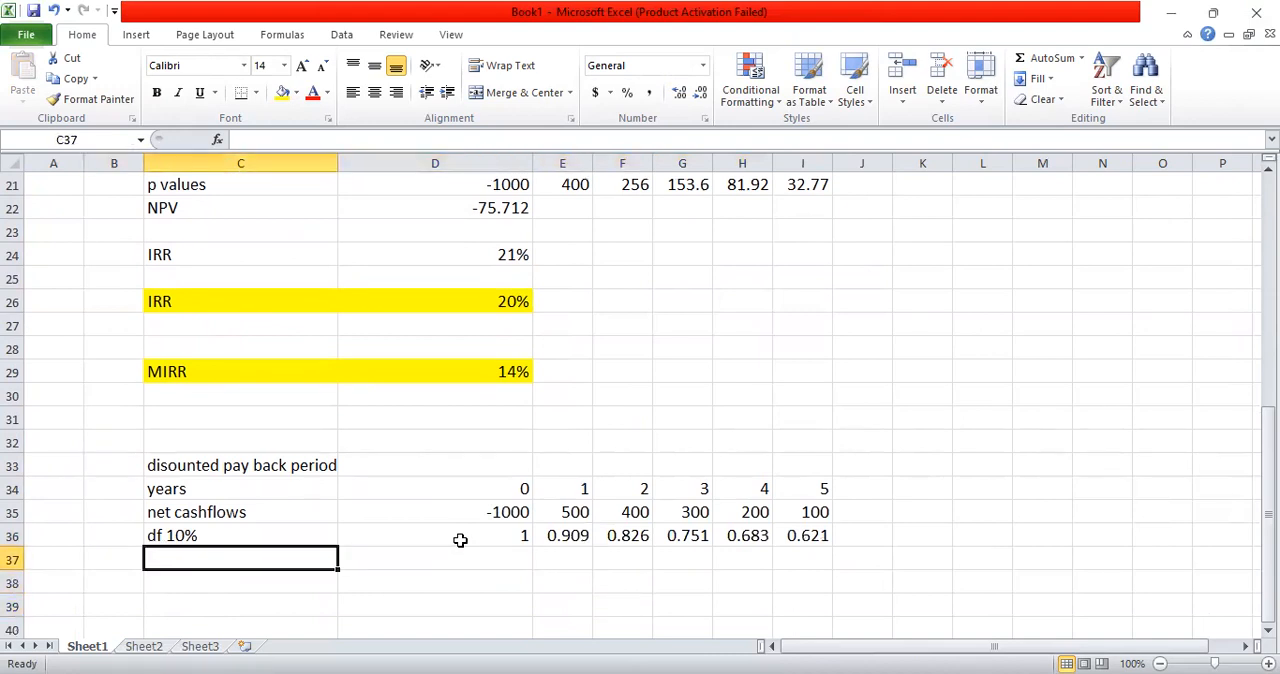
pyautogui.write('p ')
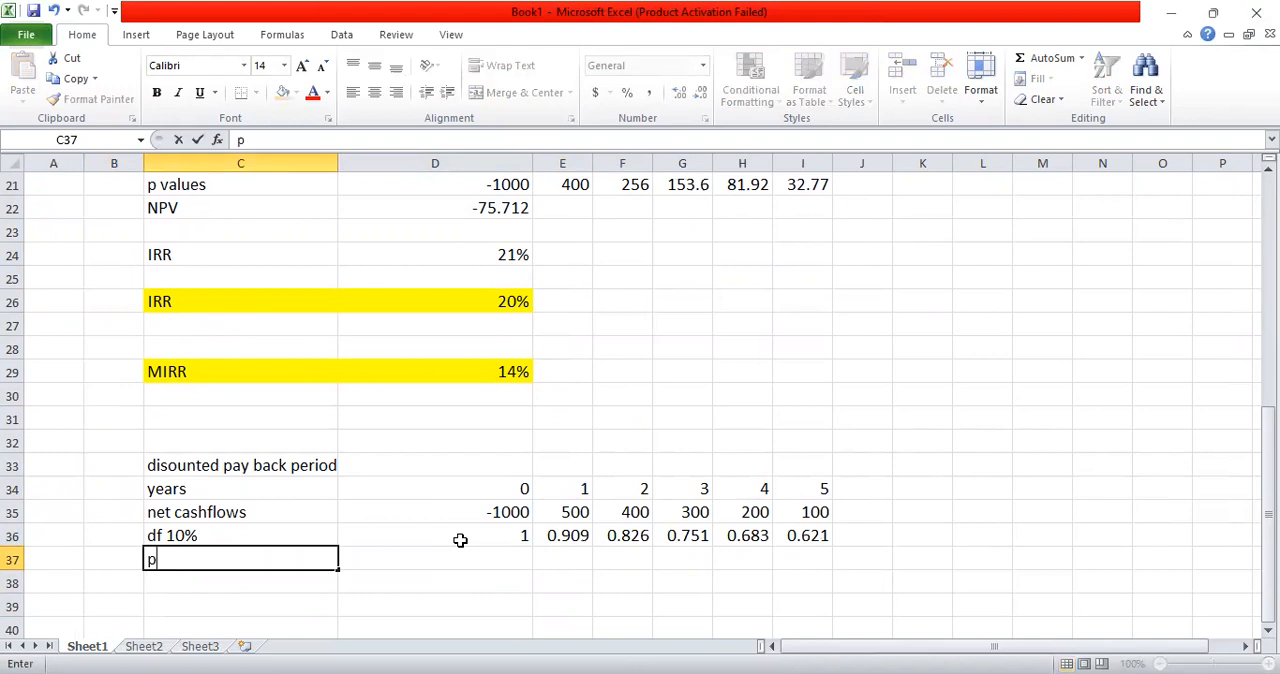
pyautogui.write(' values')
pyautogui.press('Return')
# Step: Calculate the year 0 present value in D37 with =D36*D35
pyautogui.press('Up')
pyautogui.click(449, 553)
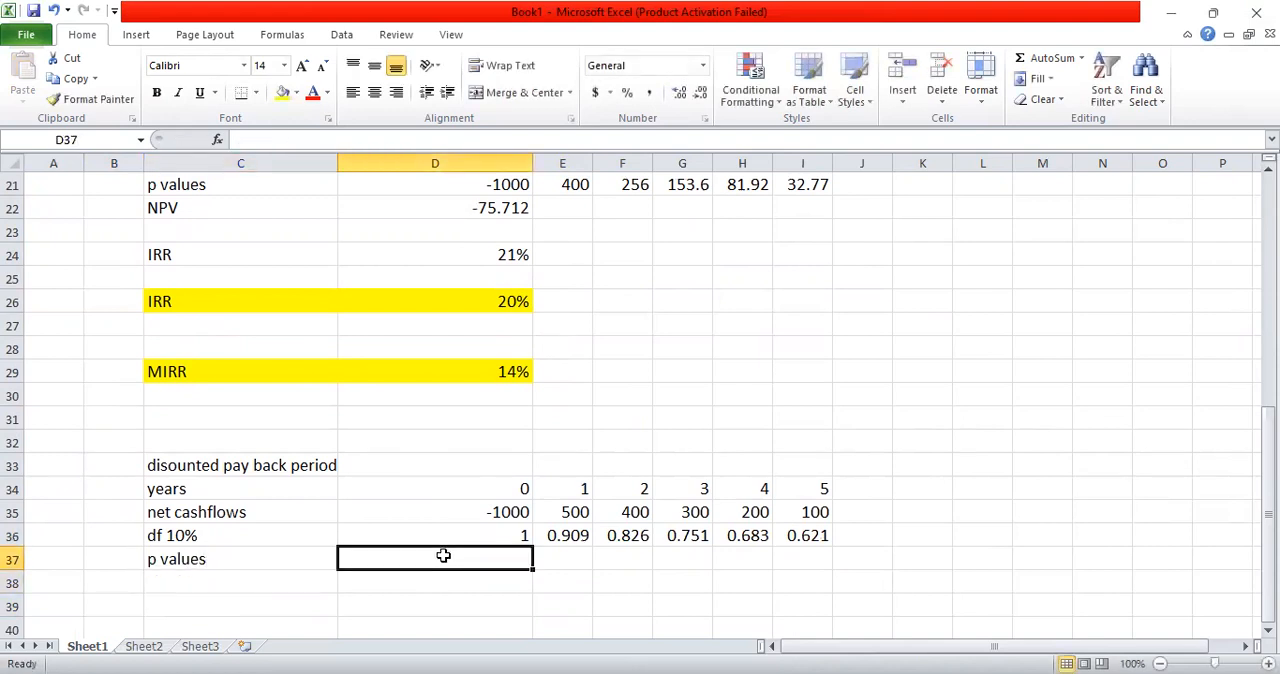
pyautogui.write('=')
pyautogui.press('Up')
pyautogui.write('*')
pyautogui.press('Up')
pyautogui.press('Up')
pyautogui.press('Return')
# Step: Copy the present value formula from D37 across to I37
pyautogui.click(443, 555)
pyautogui.hotkey('ctrl', 'c')
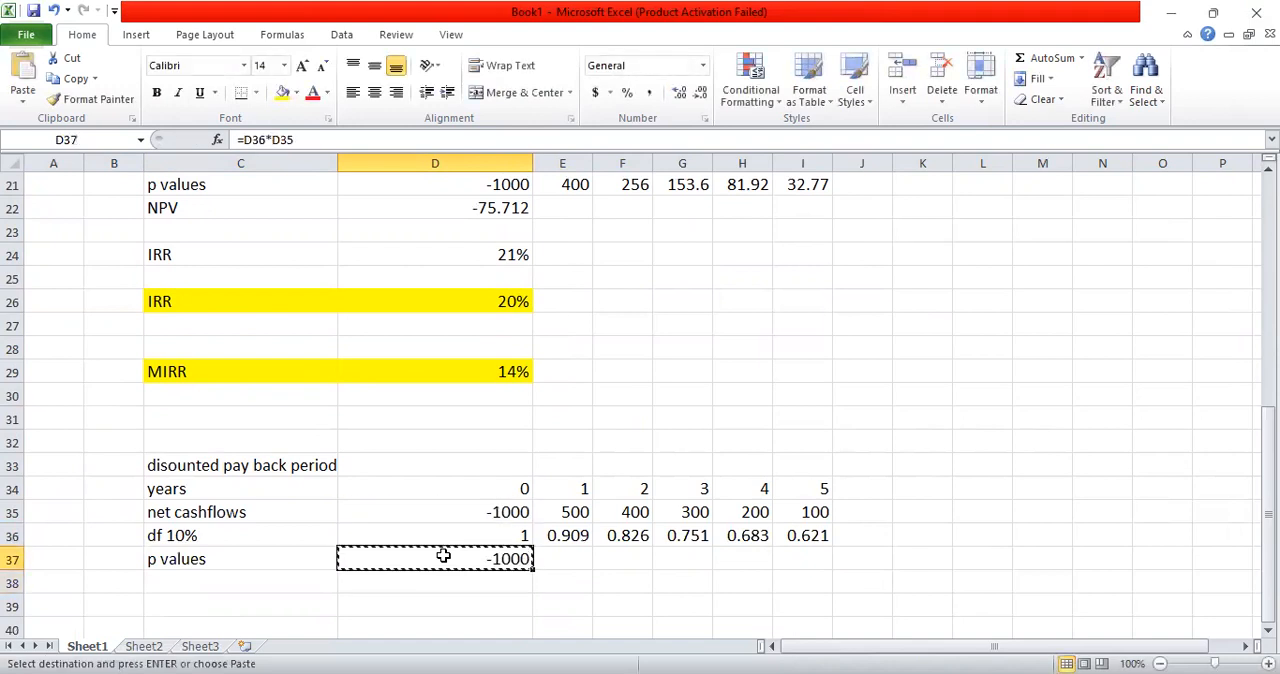
pyautogui.hotkey('shift', 'Right')
pyautogui.hotkey('shift', 'Right')
pyautogui.hotkey('shift', 'Right')
pyautogui.hotkey('shift', 'Right')
pyautogui.hotkey('shift', 'Right')
pyautogui.hotkey('ctrl', 'v')
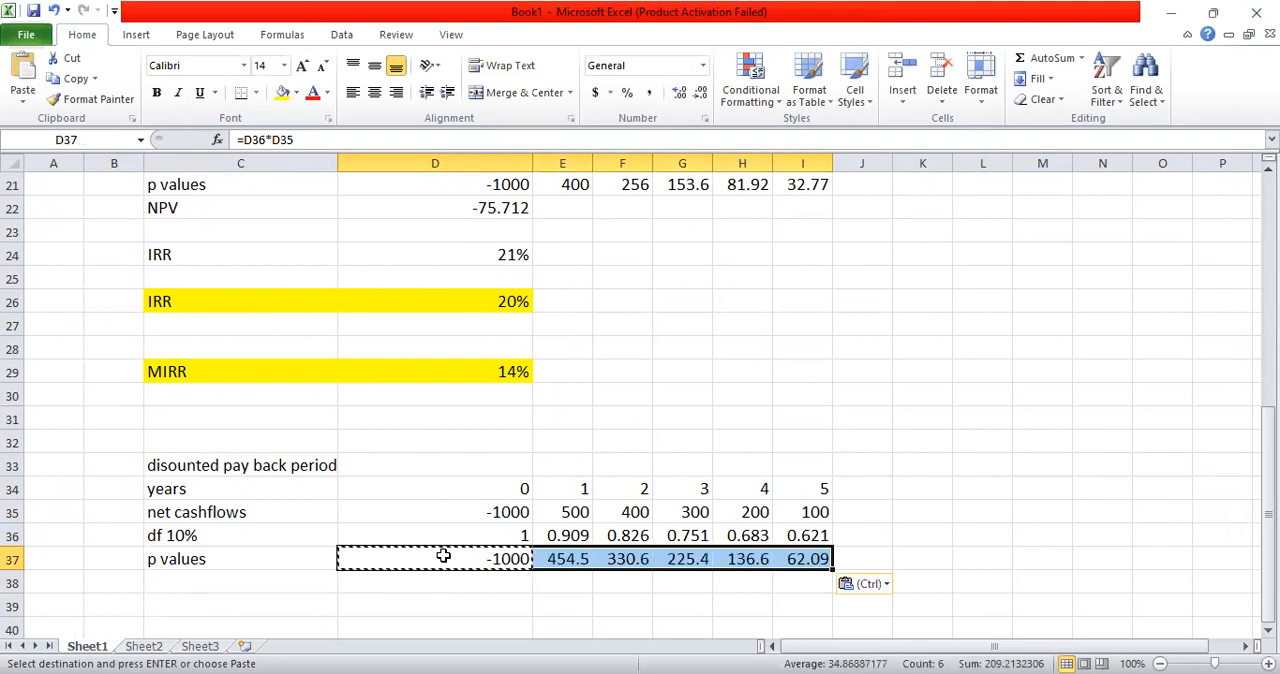
pyautogui.press('Escape')
pyautogui.press('Tab')
pyautogui.press('Tab')
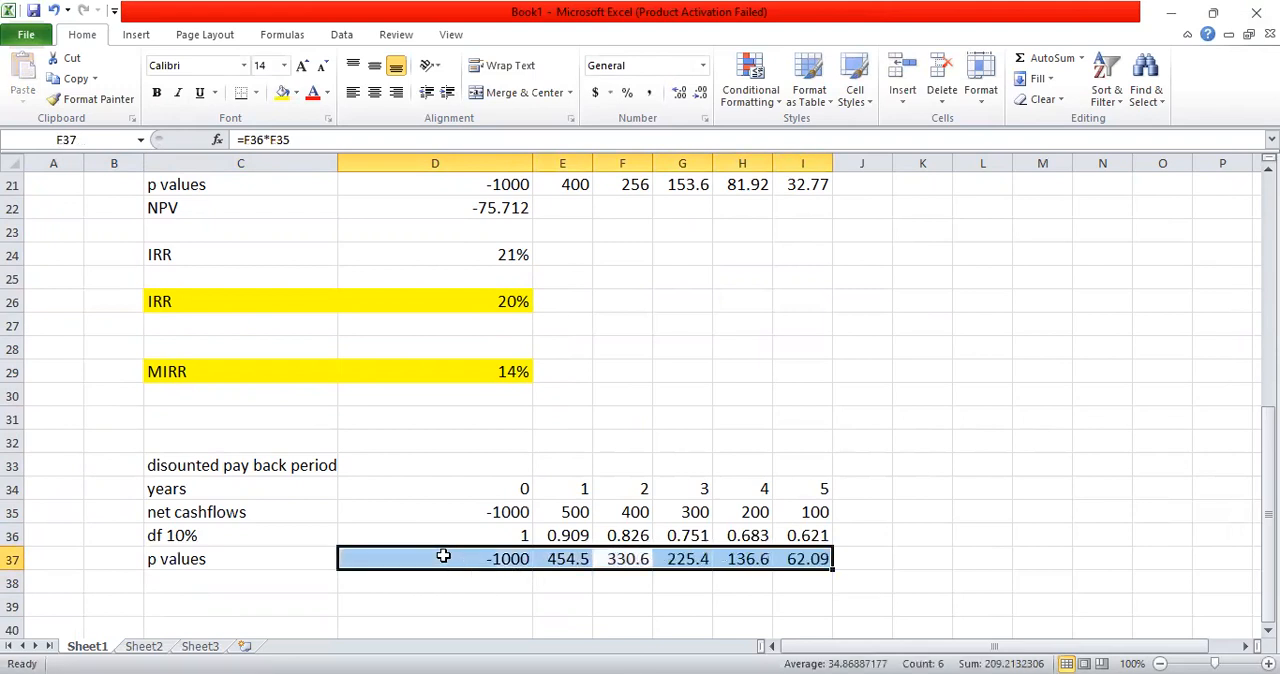
# Step: Enter the label "cumulative cash flow" in cell C38 below the p values label
pyautogui.press('Down')
pyautogui.press('Left')
pyautogui.press('Left')
pyautogui.press('Left')
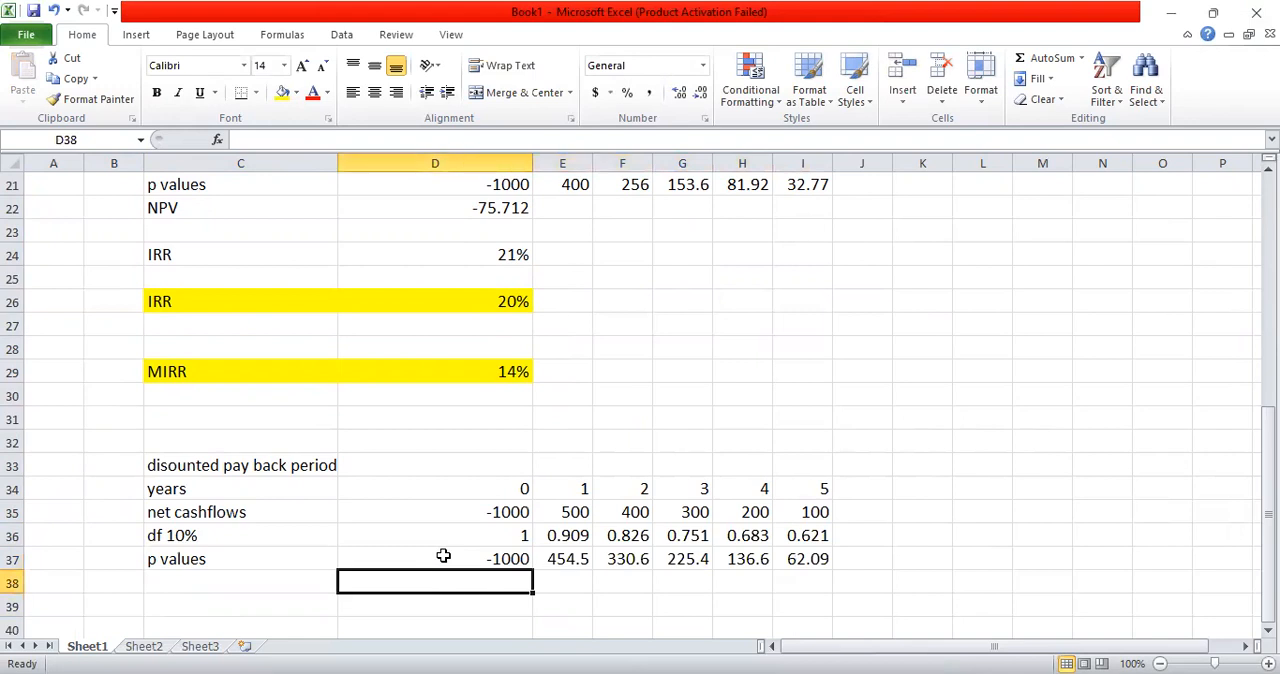
pyautogui.write('cumu')
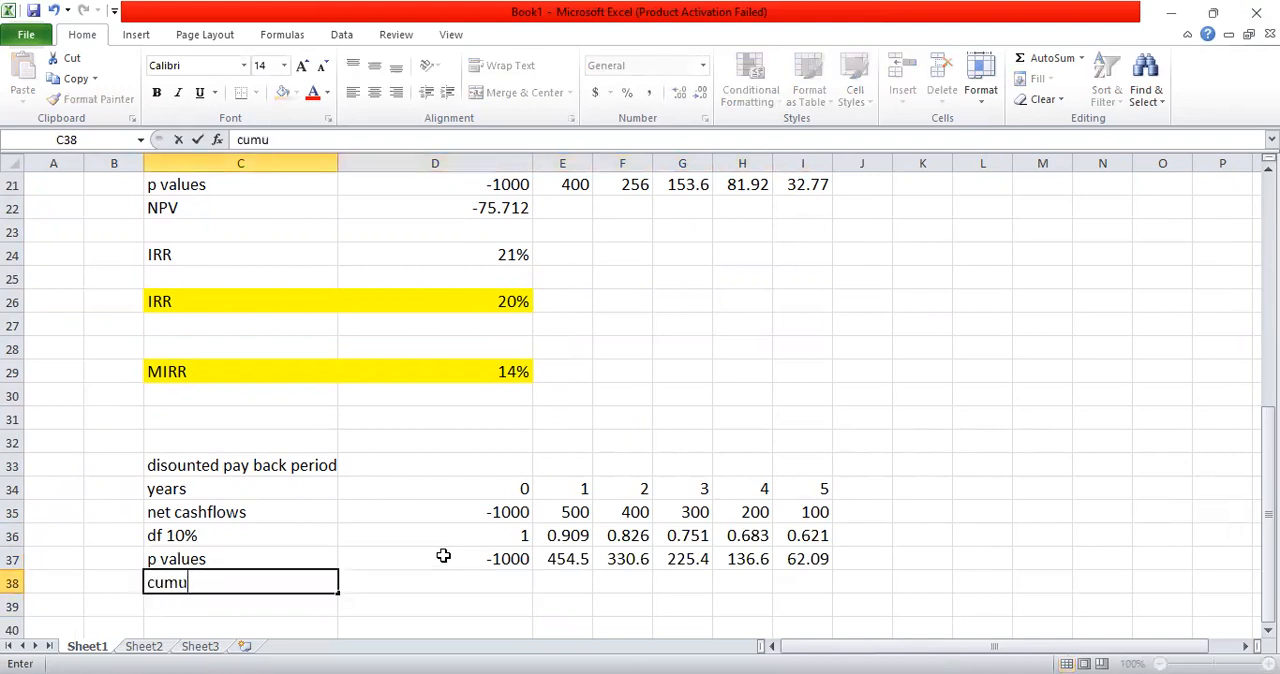
pyautogui.write('lative cash flow')
pyautogui.press('Return')
# Step: Set the year 0 cumulative cash flow in D38 equal to the present value in D37
pyautogui.press('Up')
pyautogui.press('Right')
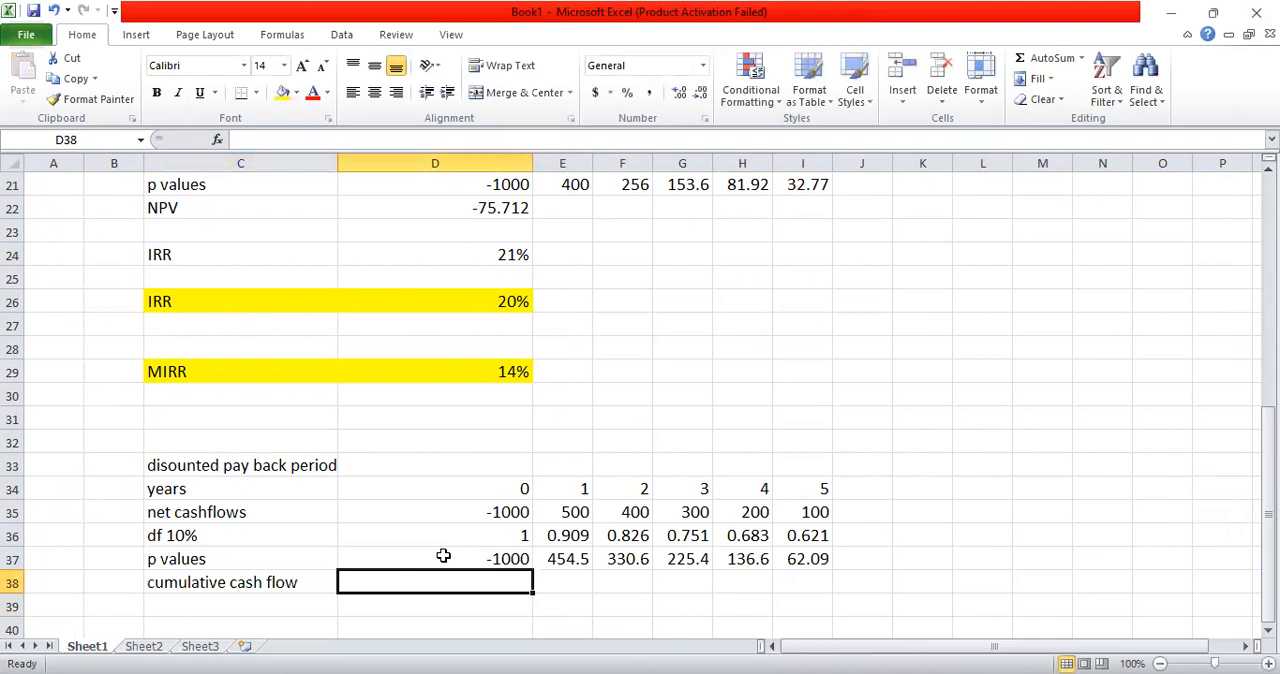
pyautogui.write('=')
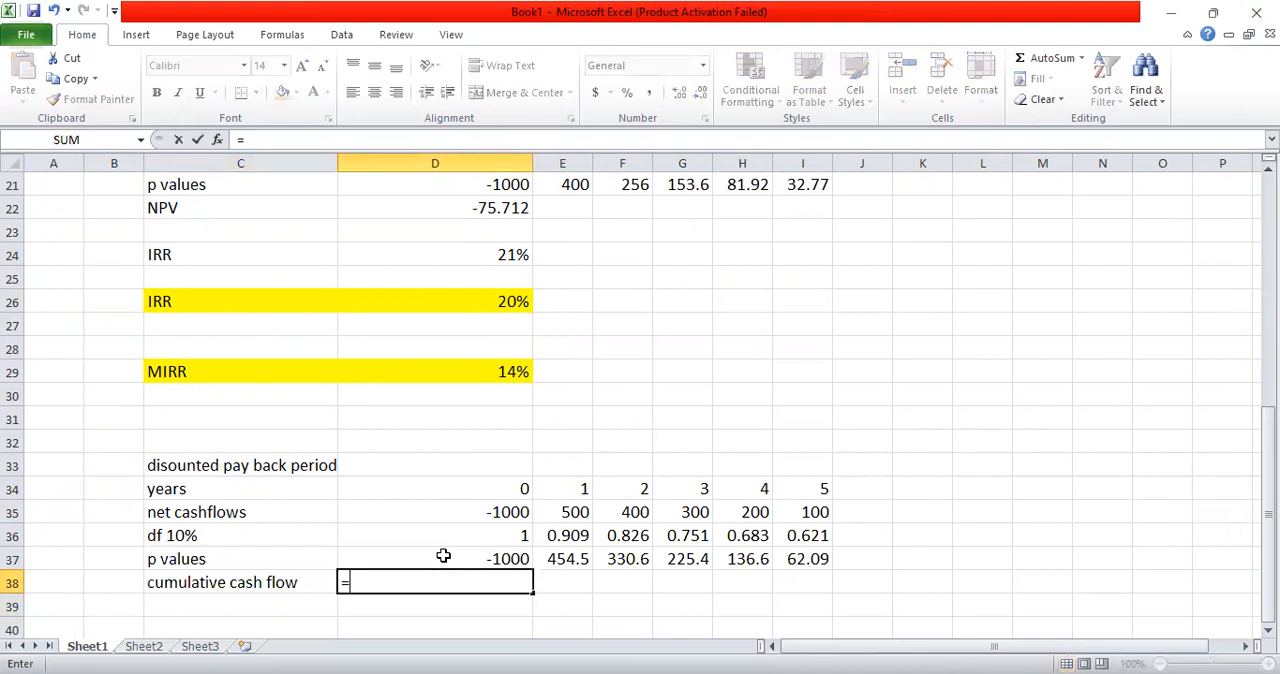
pyautogui.click(443, 555)
pyautogui.press('Return')
# Step: Calculate the year 1 cumulative cash flow in E38 with =D38+E37
pyautogui.press('Up')
pyautogui.press('Right')
pyautogui.press('Down')
pyautogui.press('Up')
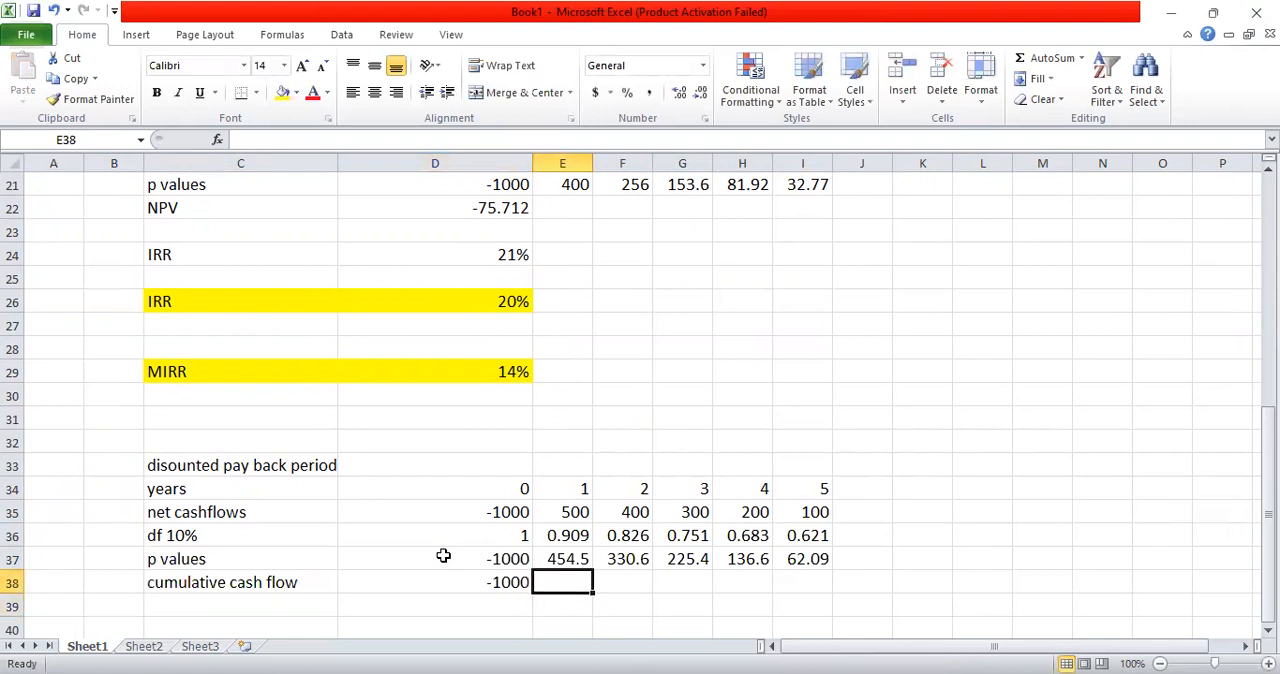
pyautogui.write('=')
pyautogui.press('Left')
pyautogui.write('+')
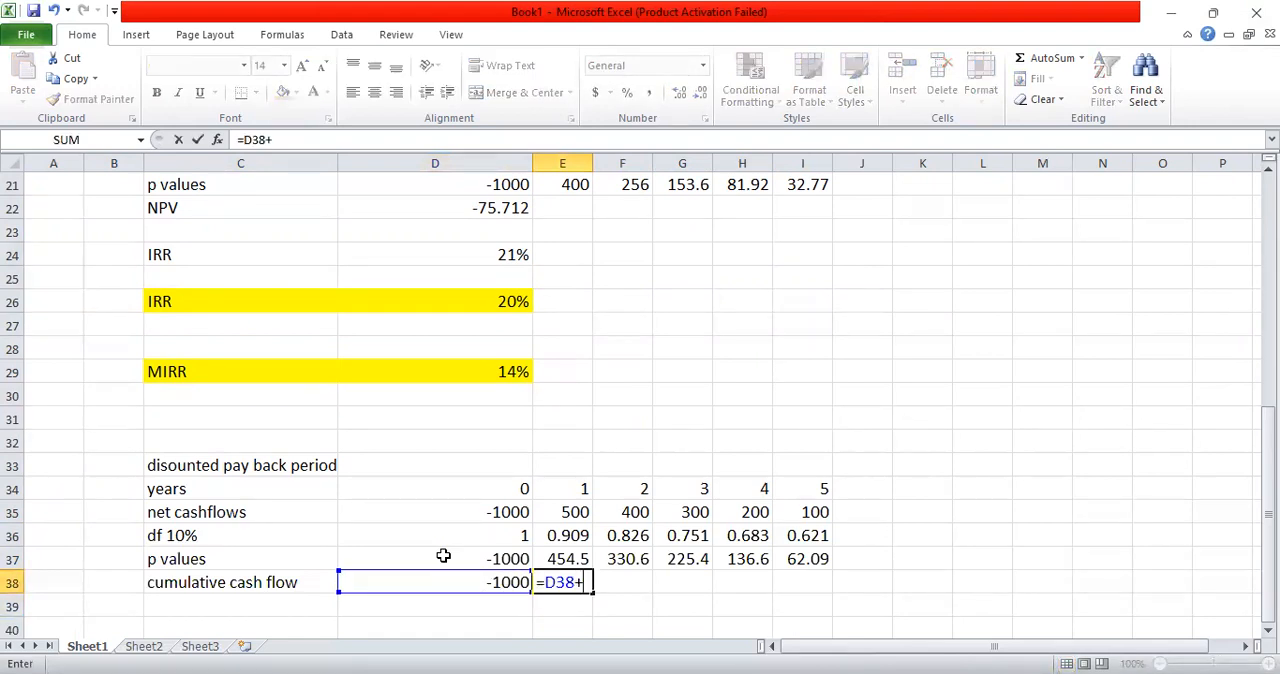
pyautogui.press('Up')
pyautogui.press('Return')
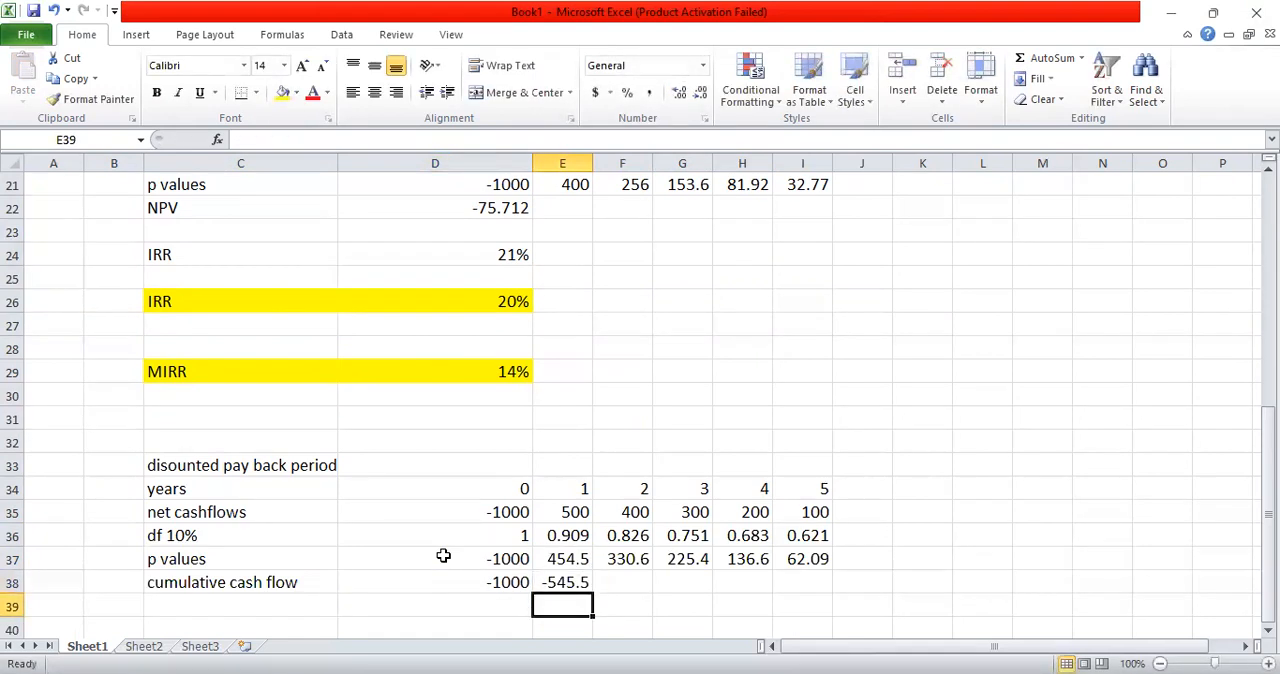
# Step: Copy the cumulative cash flow formula from E38 across to I38
pyautogui.press('Up')
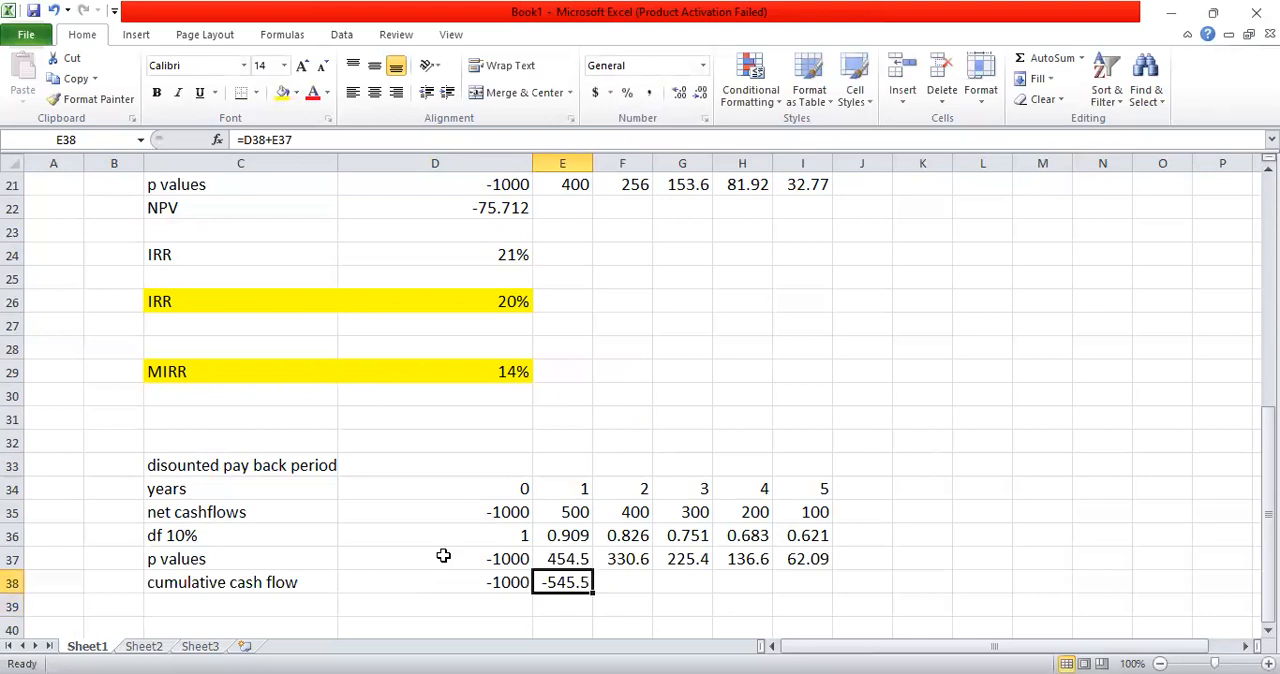
pyautogui.hotkey('ctrl', 'c')
pyautogui.hotkey('shift', 'Right')
pyautogui.hotkey('shift', 'Right')
pyautogui.hotkey('shift', 'Right')
pyautogui.hotkey('shift', 'Right')
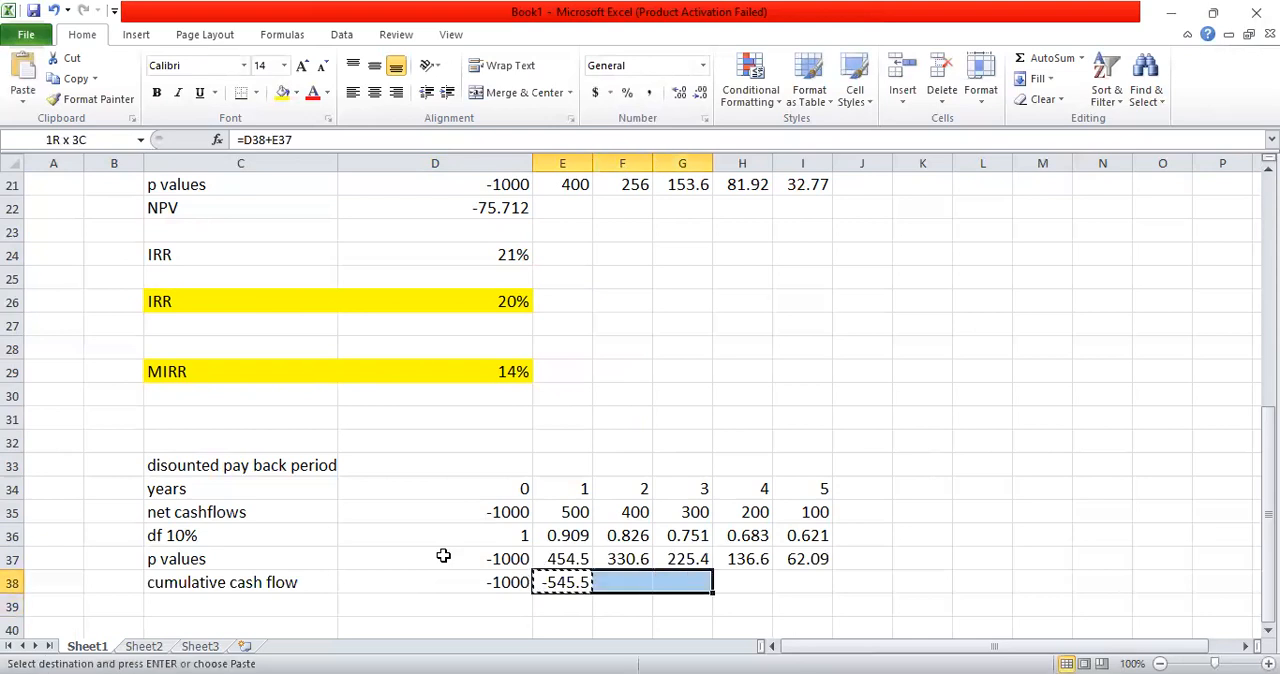
pyautogui.hotkey('ctrl', 'v')
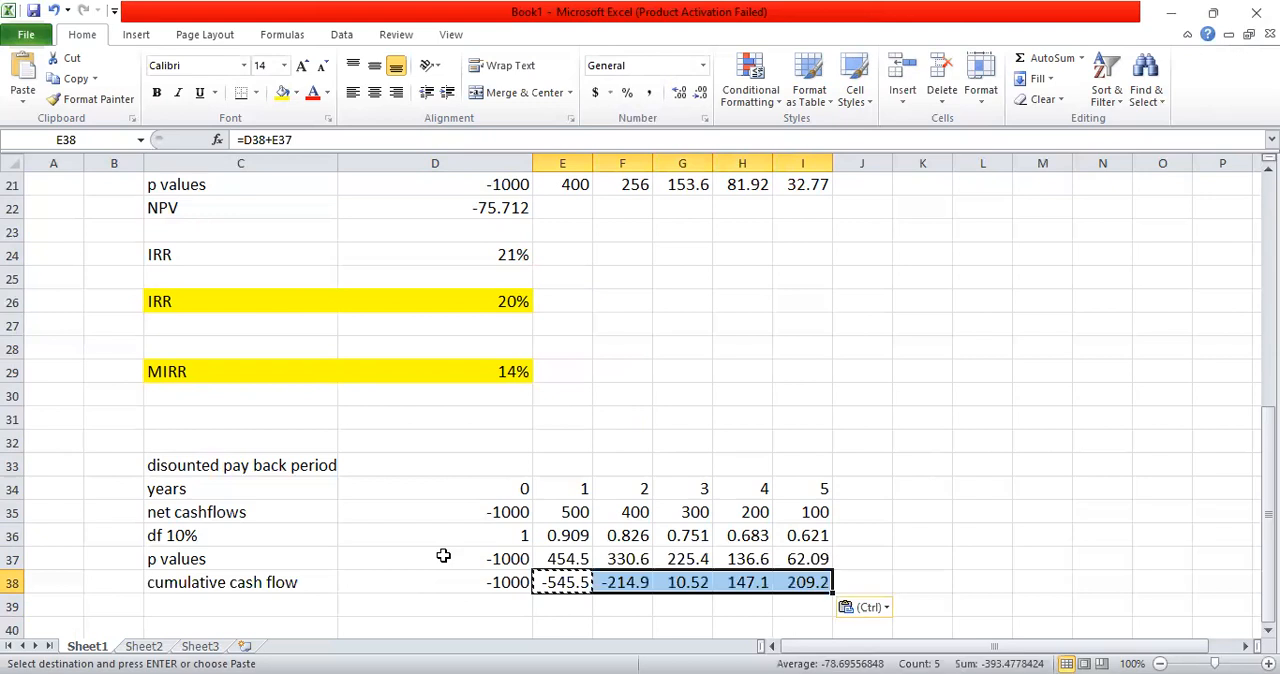
pyautogui.press('Escape')
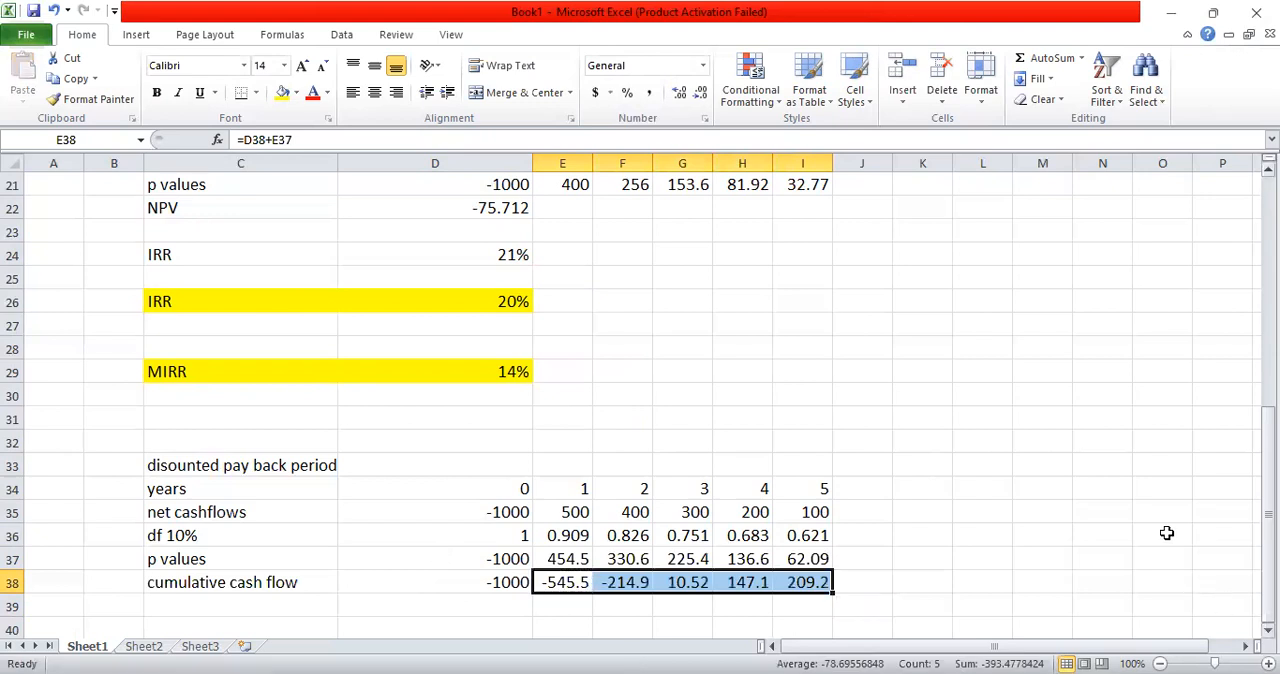
# Step: Enter "2 years" in cell F40 as the whole-year part of the discounted payback period
pyautogui.scroll(-1, 700, 500)
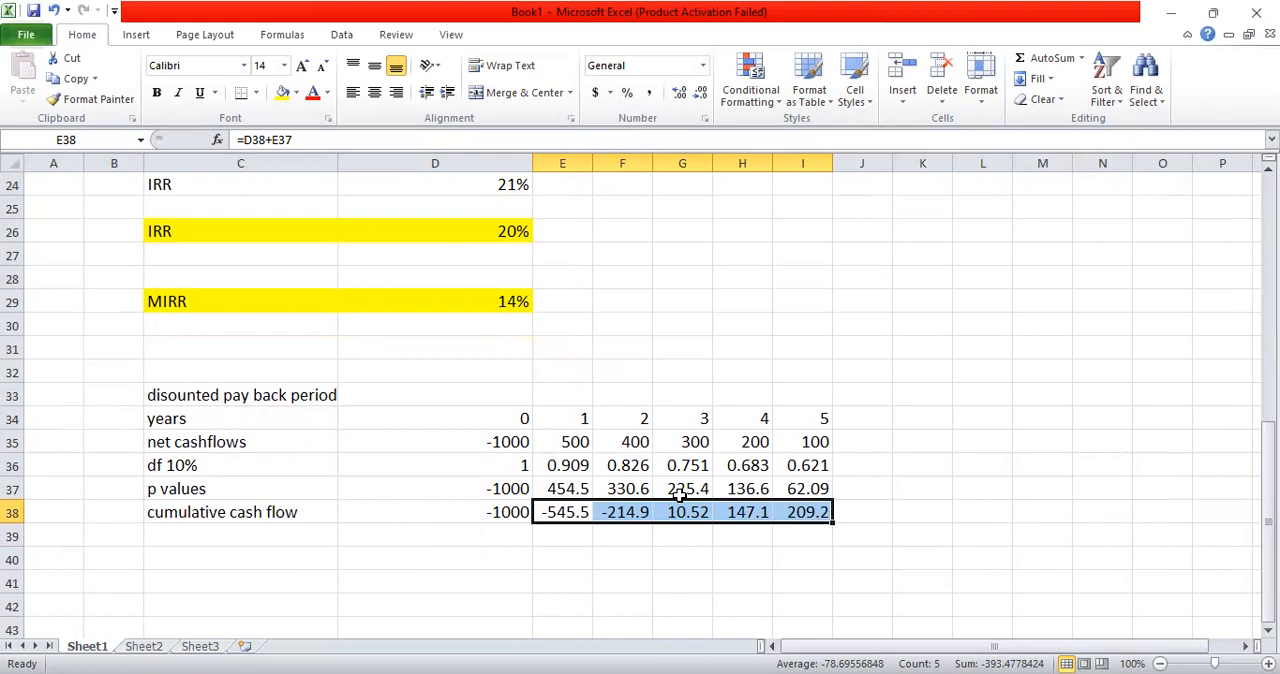
pyautogui.click(613, 550)
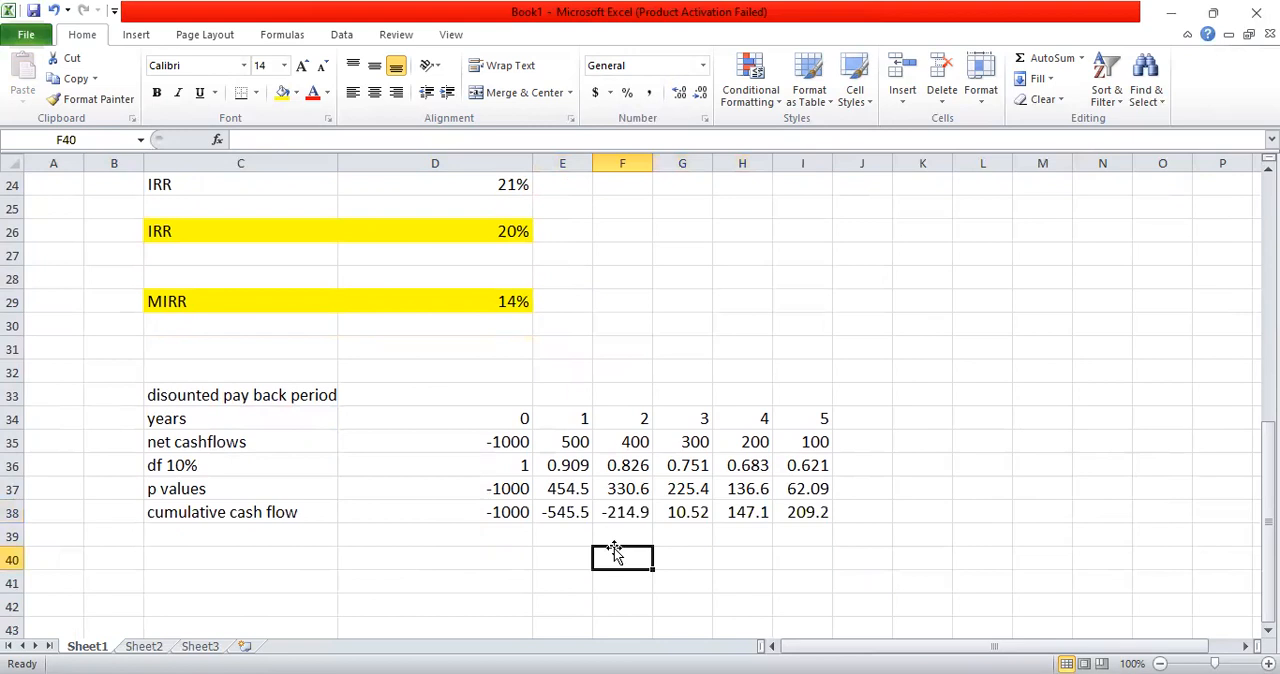
pyautogui.write('2 yera')
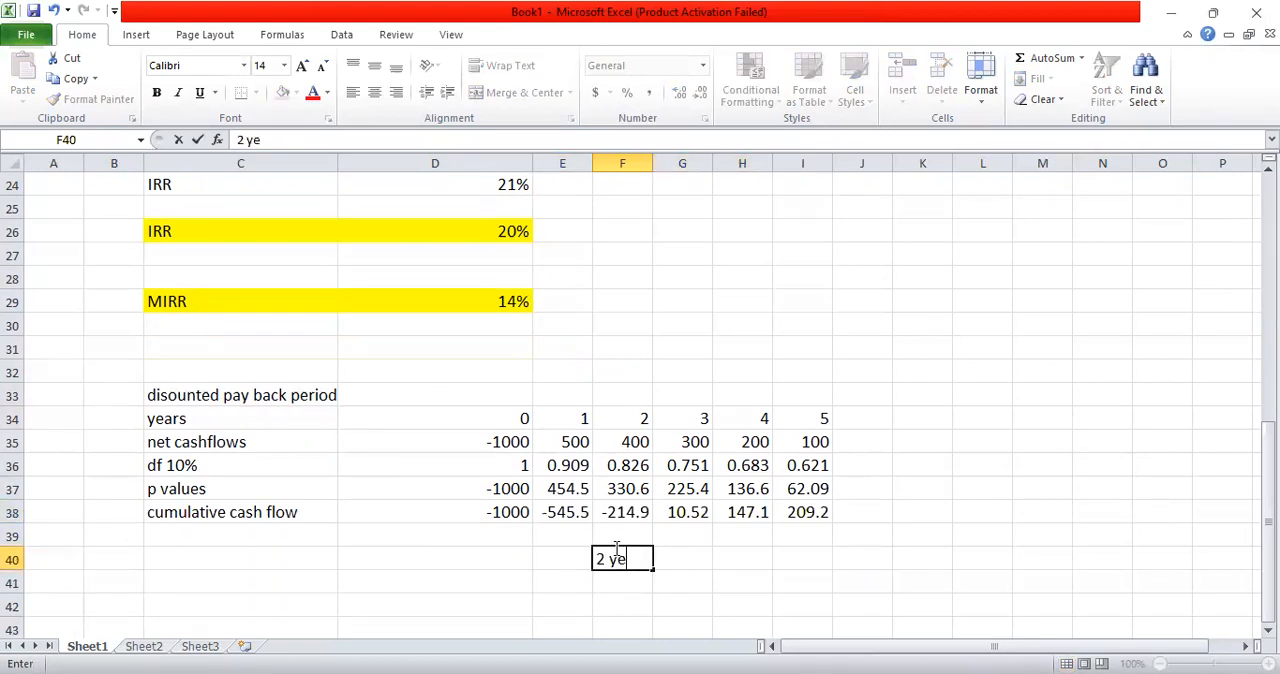
pyautogui.press('BackSpace')
pyautogui.press('BackSpace')
pyautogui.write('ars')
pyautogui.press('Return')
# Step: Calculate the months part of the discounted payback period in G40 with =214.9/225.4*12
pyautogui.click(613, 550)
pyautogui.press('Right')
pyautogui.write('=')
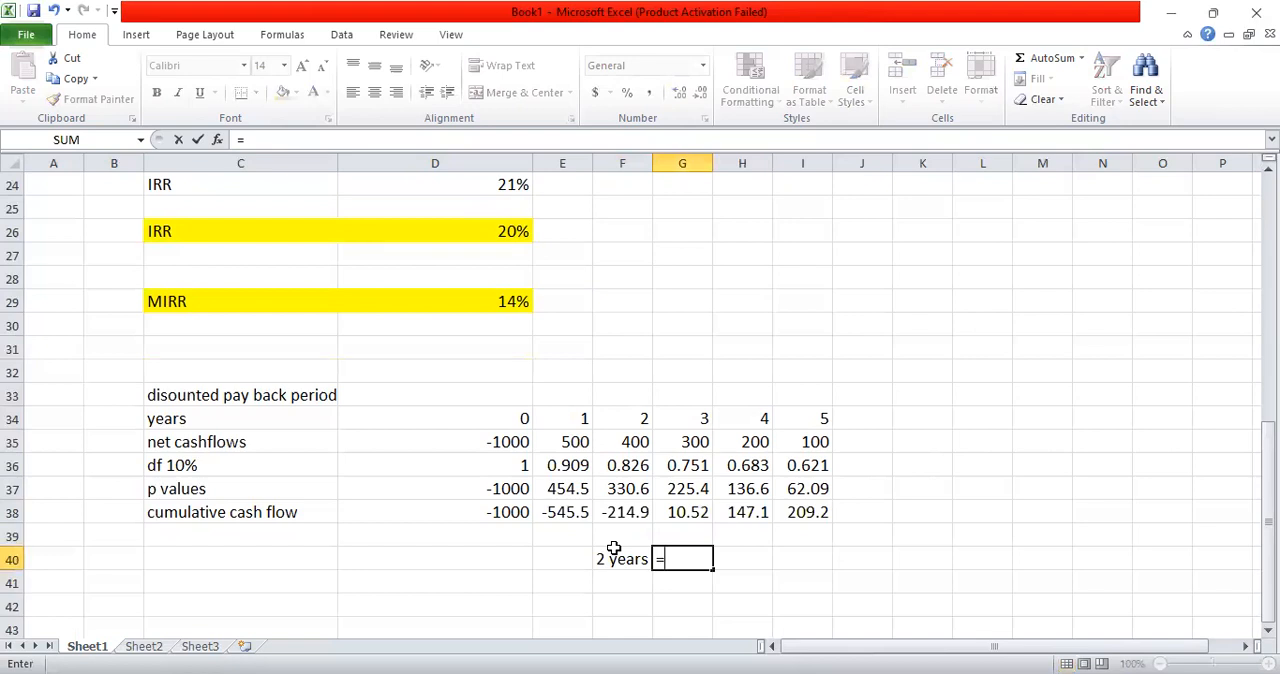
pyautogui.write('214')
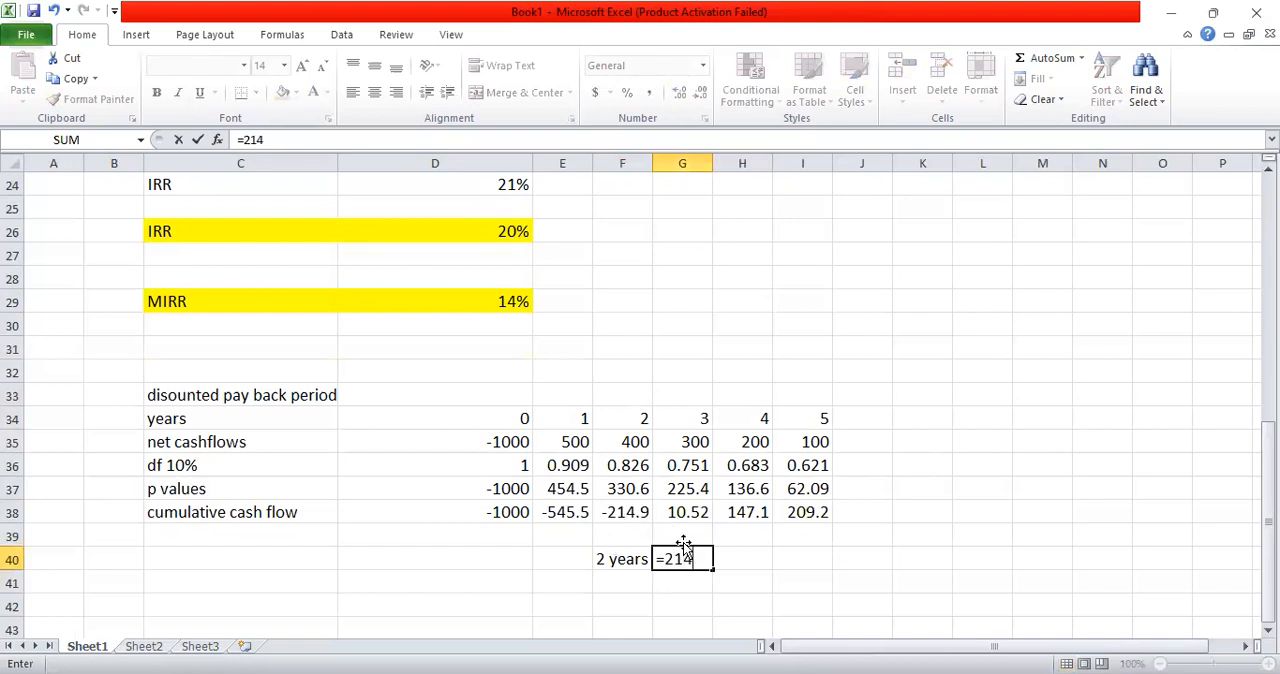
pyautogui.write('.9/225.4*12')
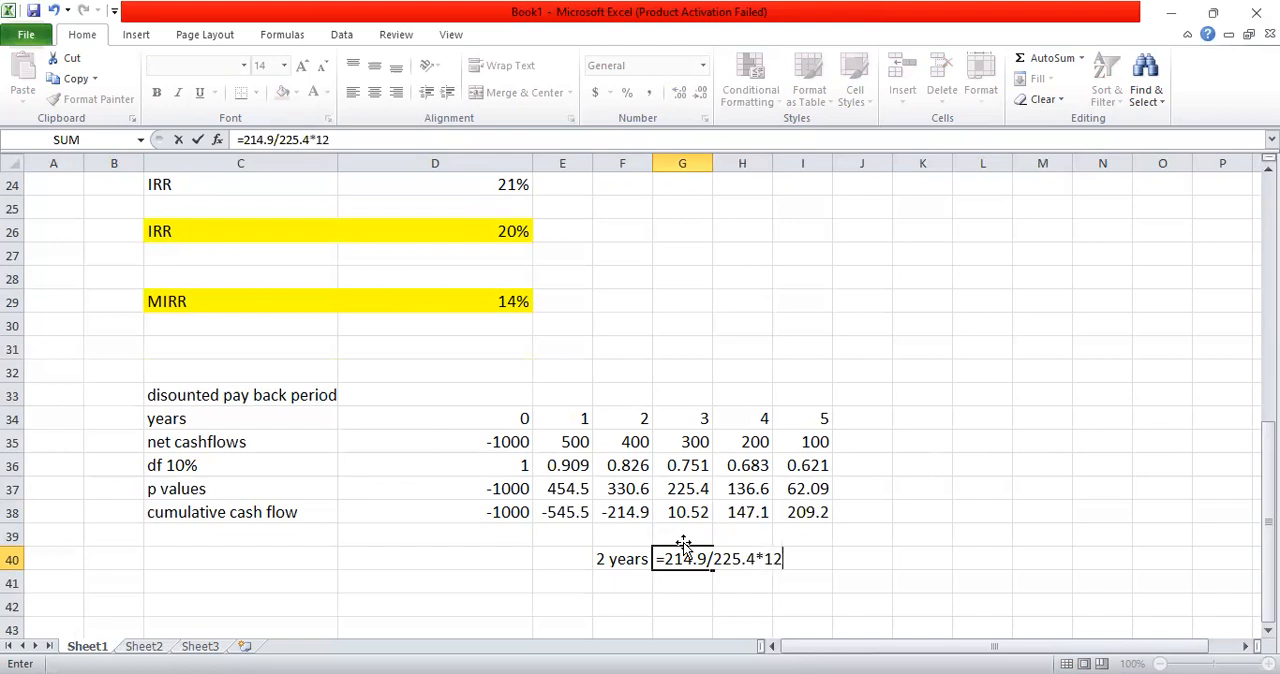
pyautogui.press('Return')
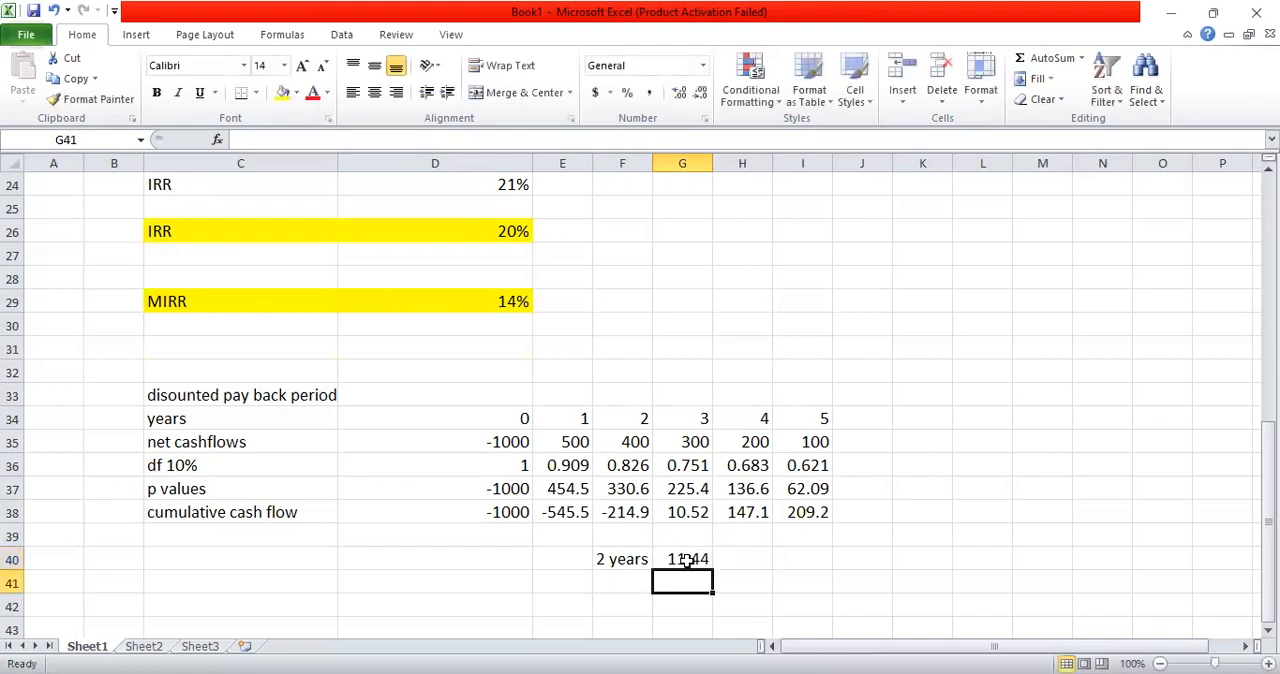
# Step: Enter the discounted payback period "2 years 11 months" as text in cell F41
pyautogui.click(619, 578)
pyautogui.write('2 years 11 mo')
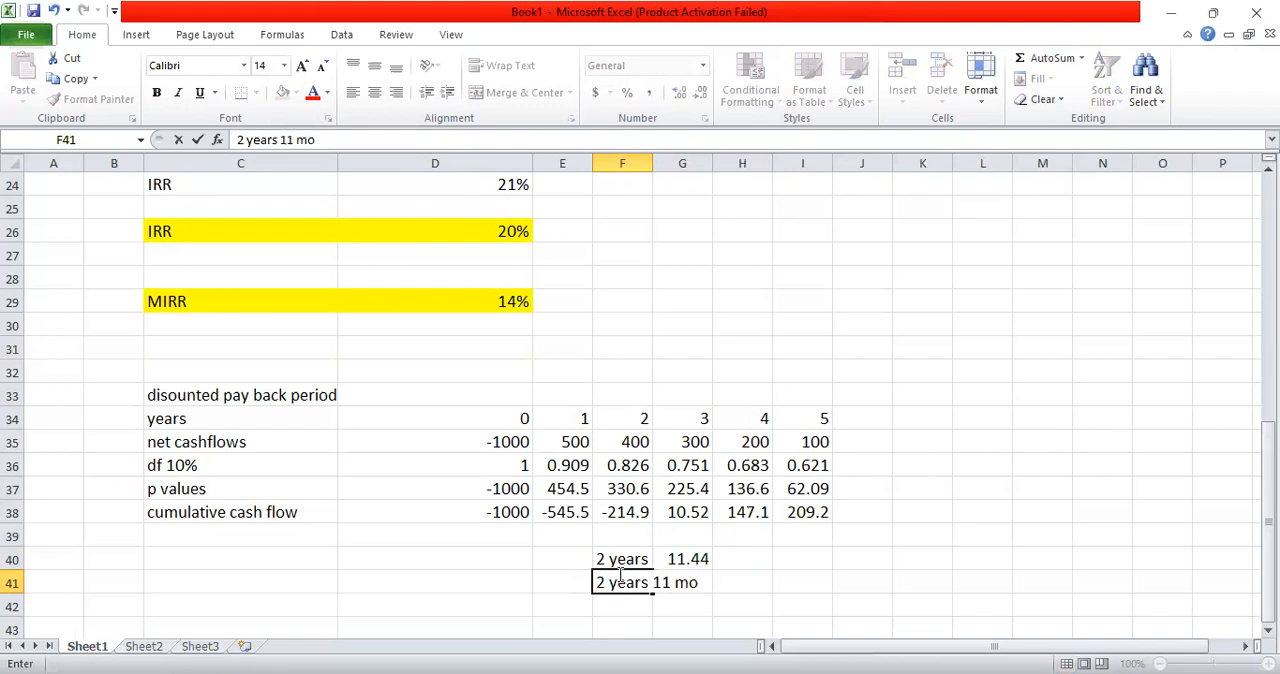
pyautogui.write('nths')
pyautogui.press('Return')
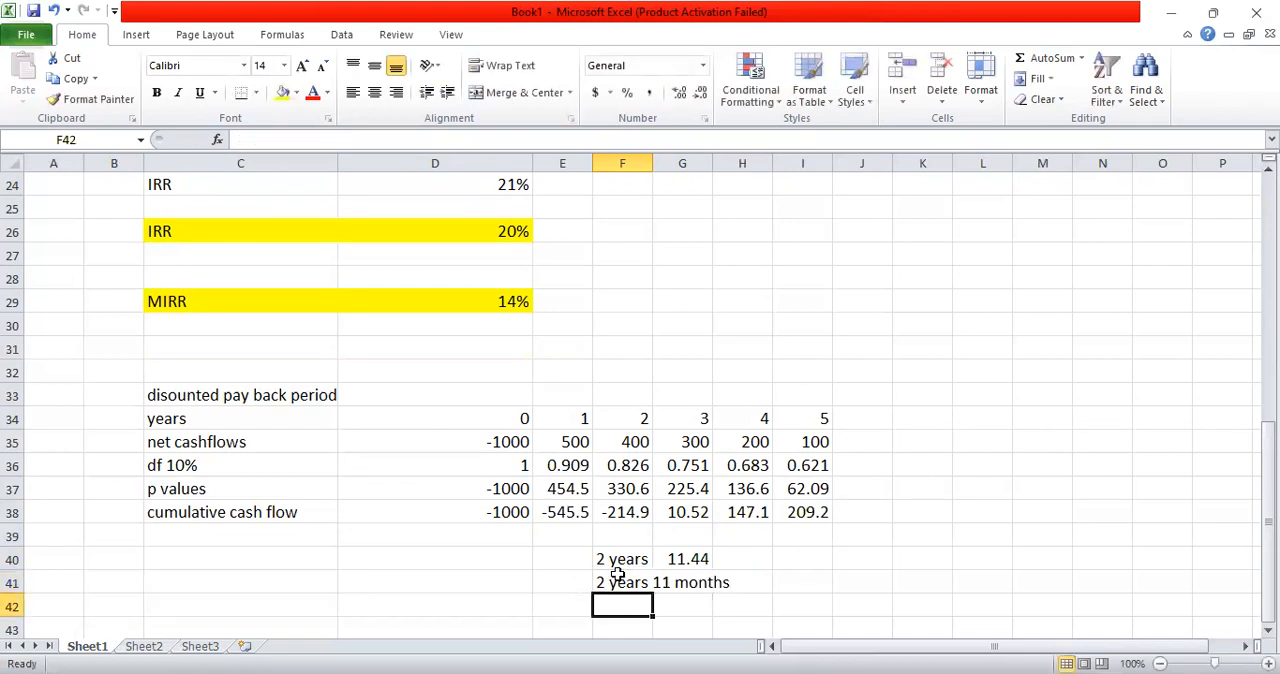
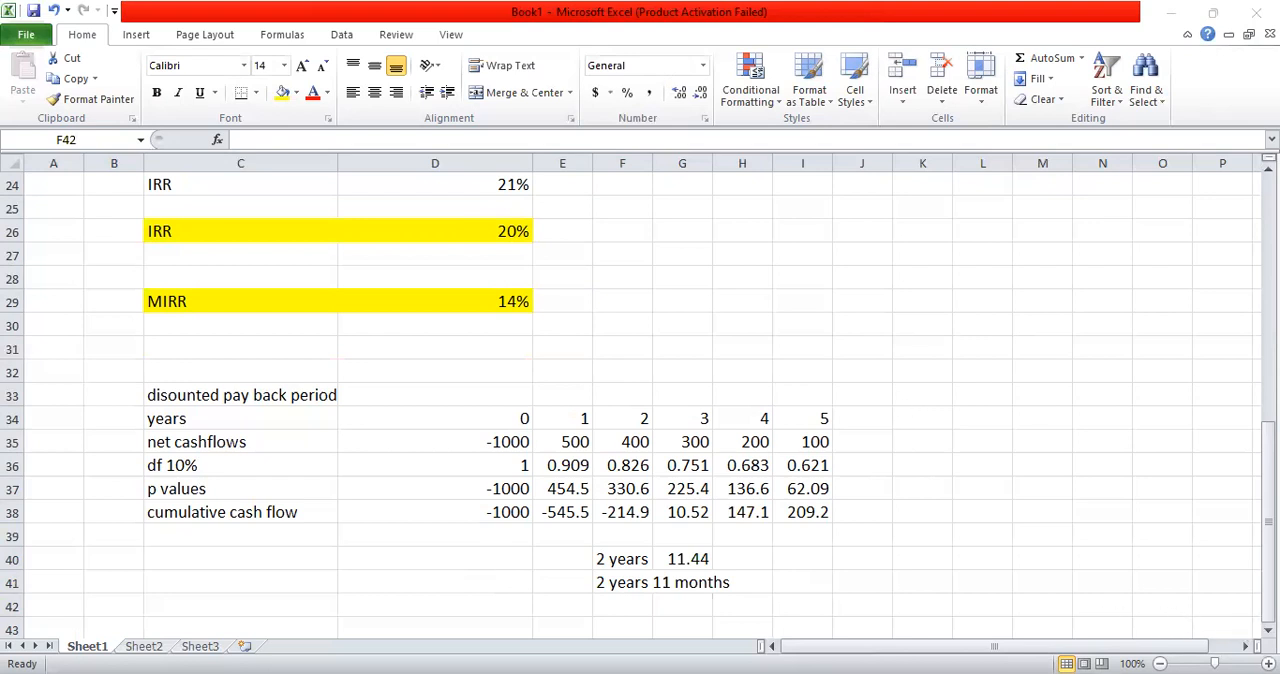
# Step: Make the discounted payback result in F41 bold
pyautogui.scroll(-1, 617, 446)
pyautogui.click(645, 480)
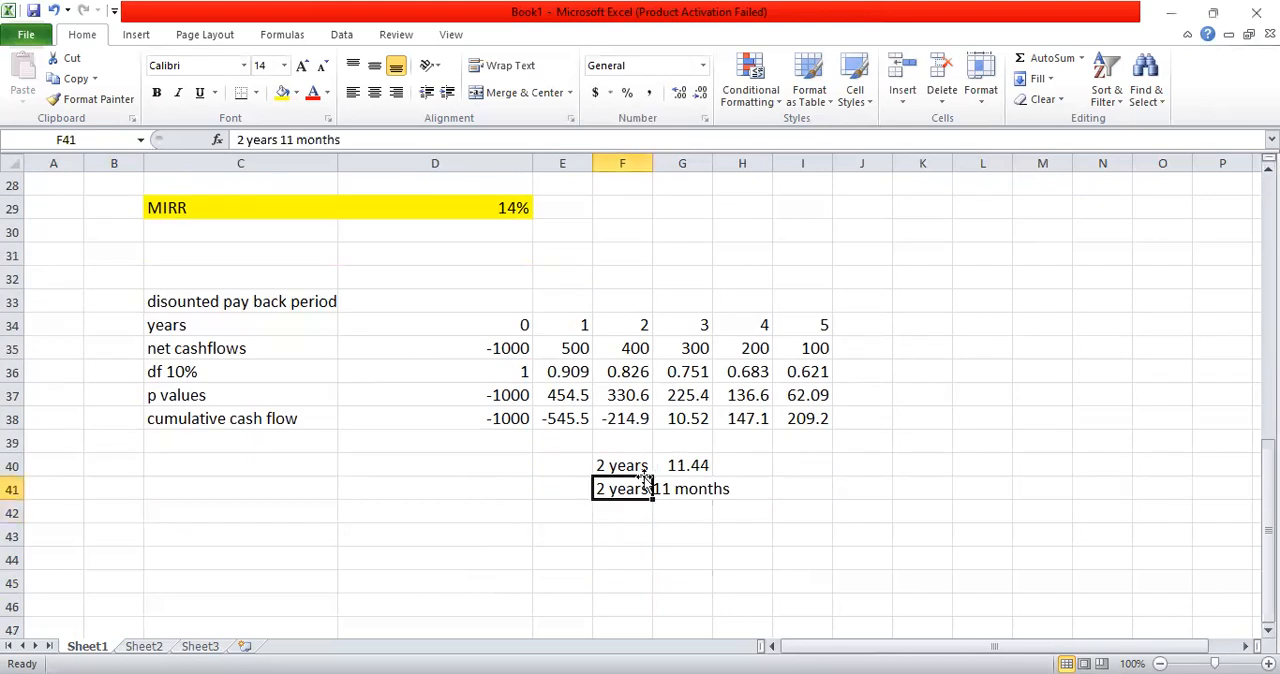
pyautogui.moveTo(645, 480); pyautogui.dragTo(658, 485)
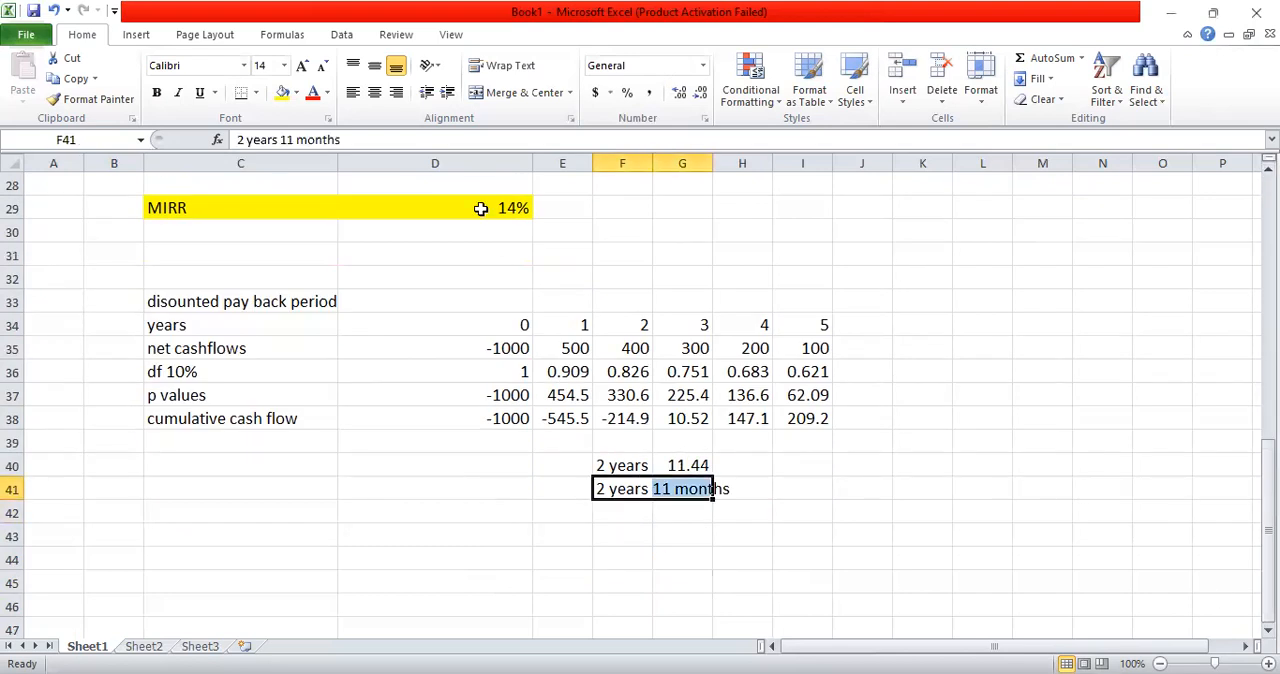
pyautogui.click(156, 92)
# Step: Make the discounted payback period heading in C33 bold and fit column C's width to its contents
pyautogui.click(181, 301)
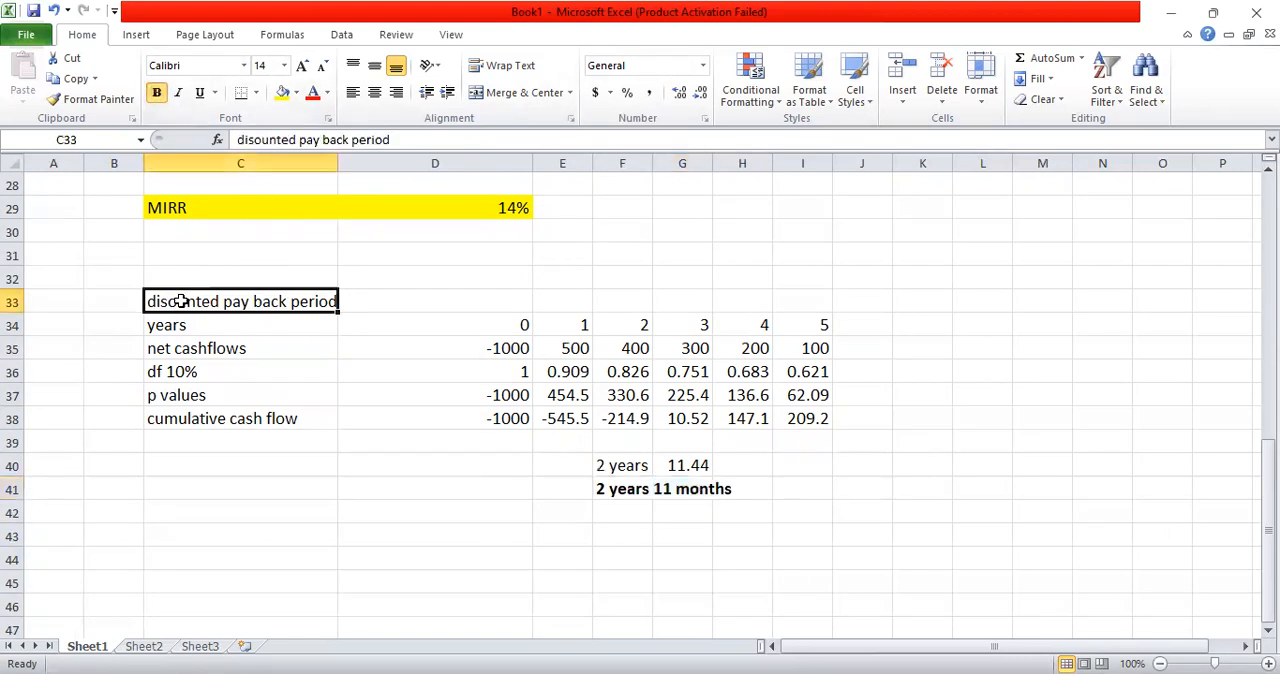
pyautogui.click(156, 92)
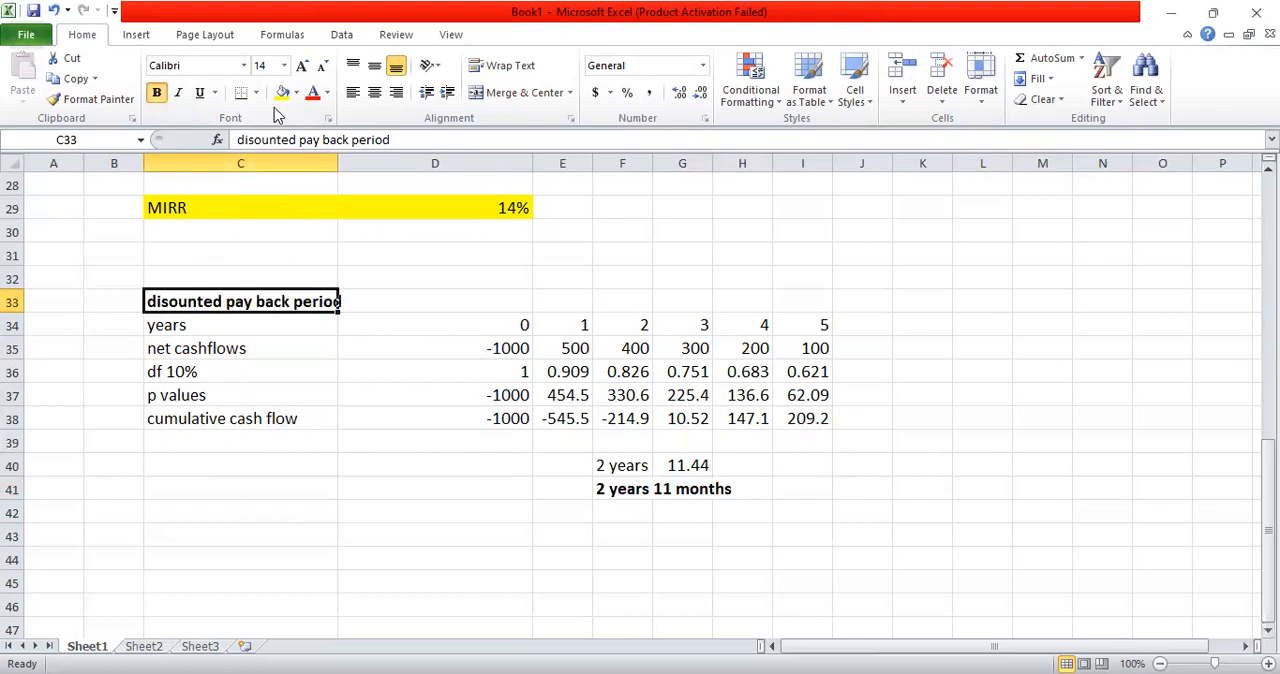
pyautogui.doubleClick(338, 160)
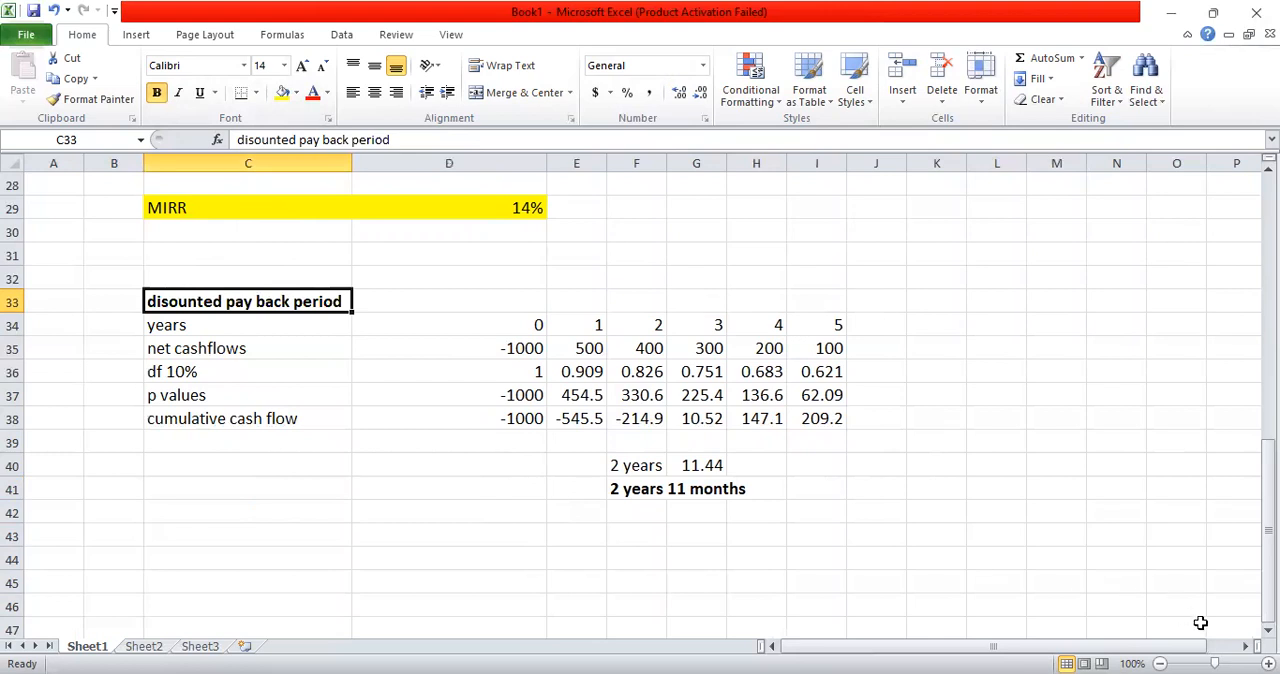
# Step: Enter the heading "duration" in cell C43, below the discounted payback section
pyautogui.scroll(-1, 543, 580)
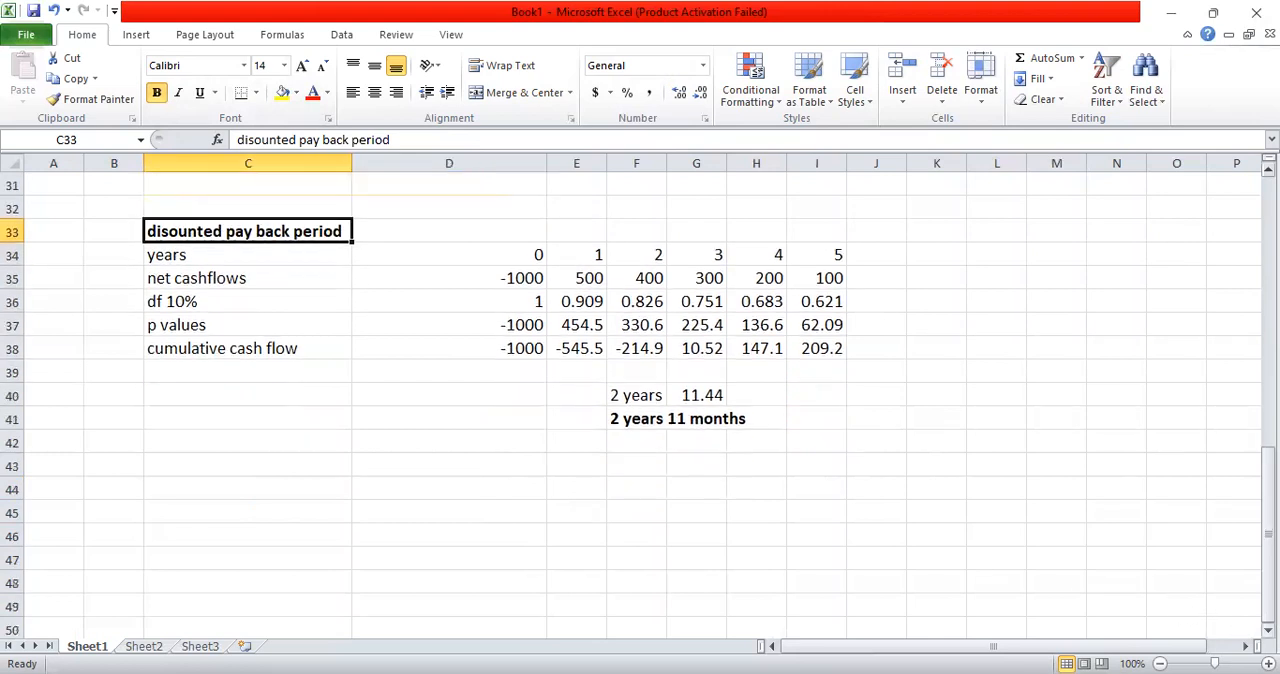
pyautogui.click(201, 465)
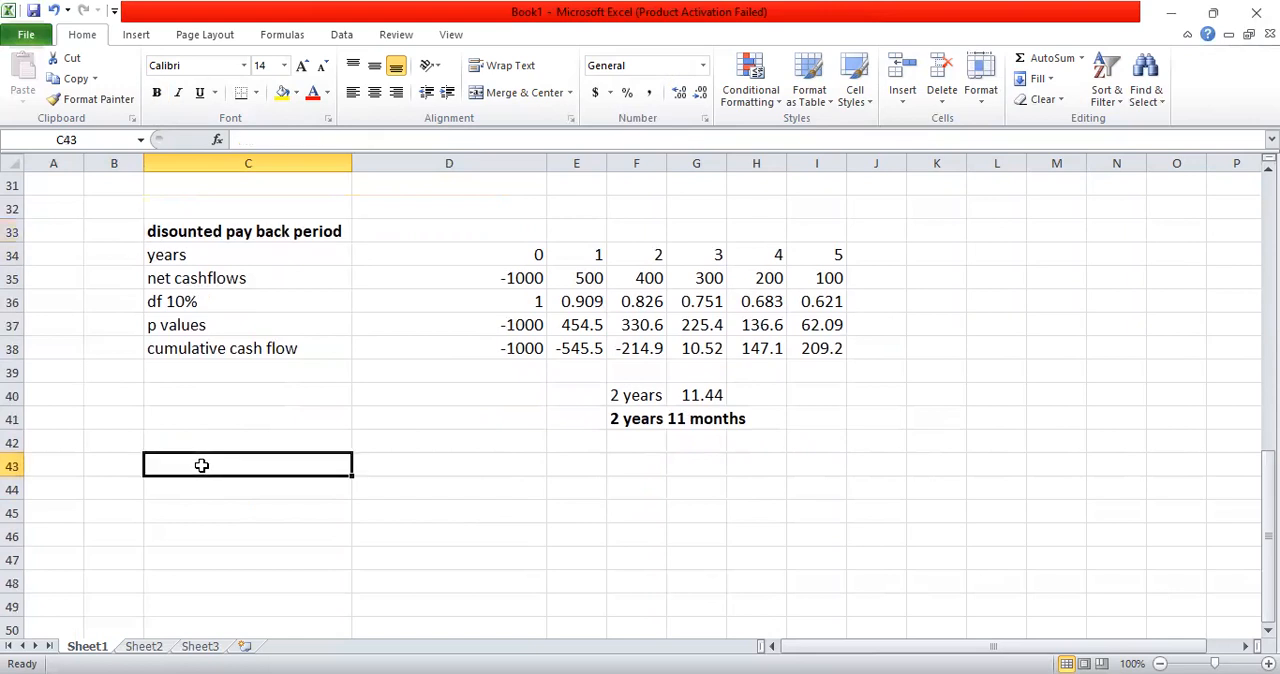
pyautogui.write('dura')
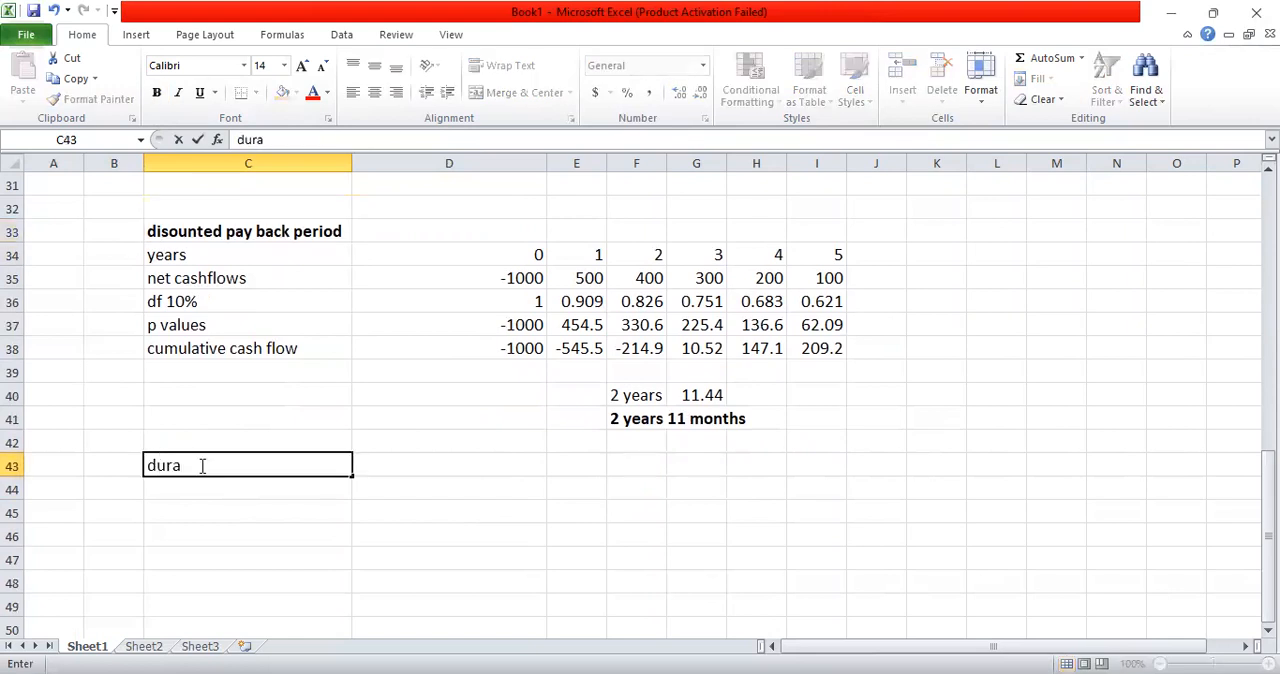
pyautogui.write('tion')
pyautogui.press('Return')
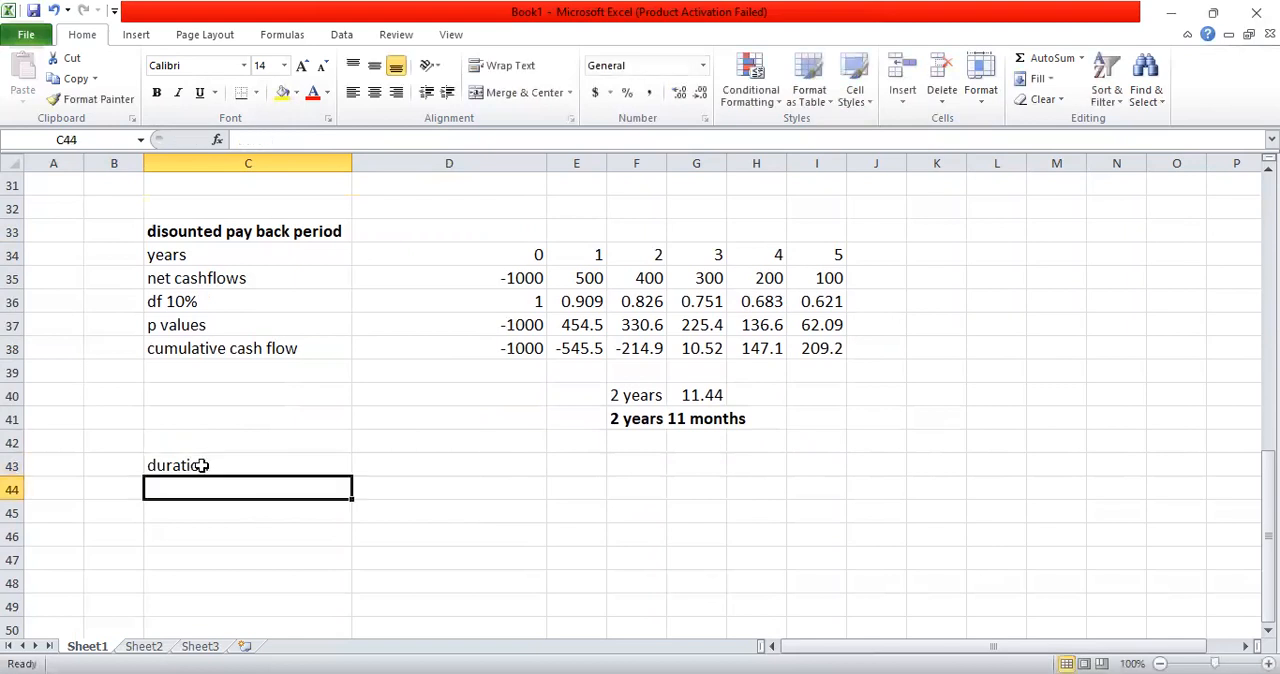
# Step: Link C44 to the years label with =C34 and copy the formula across to I44
pyautogui.write('=')
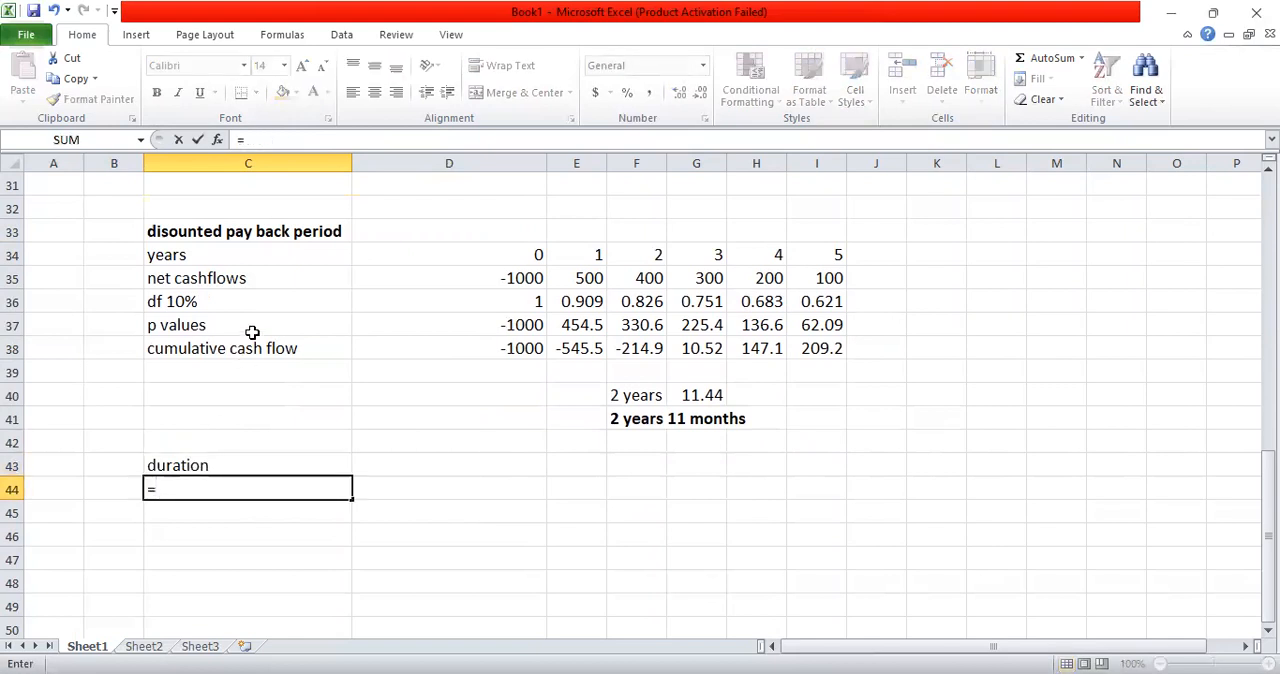
pyautogui.click(211, 260)
pyautogui.press('Return')
pyautogui.press('Up')
pyautogui.hotkey('ctrl', 'c')
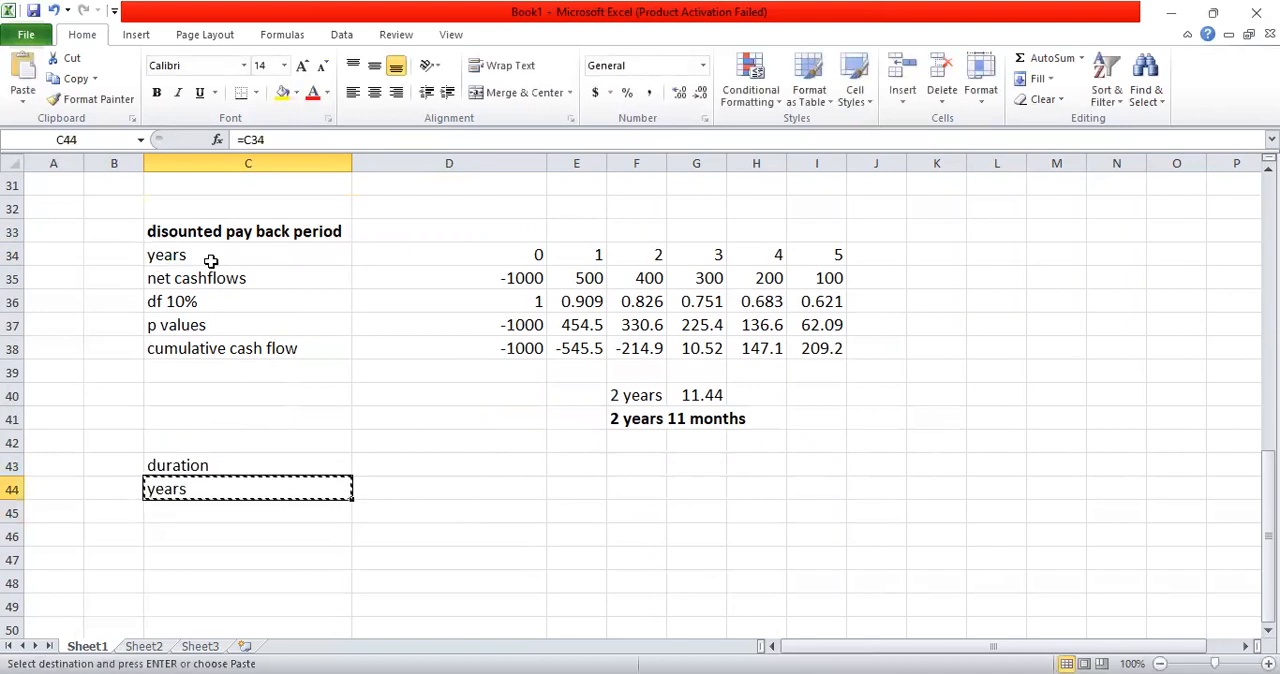
pyautogui.hotkey('shift', 'Right')
pyautogui.hotkey('shift', 'Right')
pyautogui.hotkey('shift', 'Right')
pyautogui.hotkey('shift', 'Right')
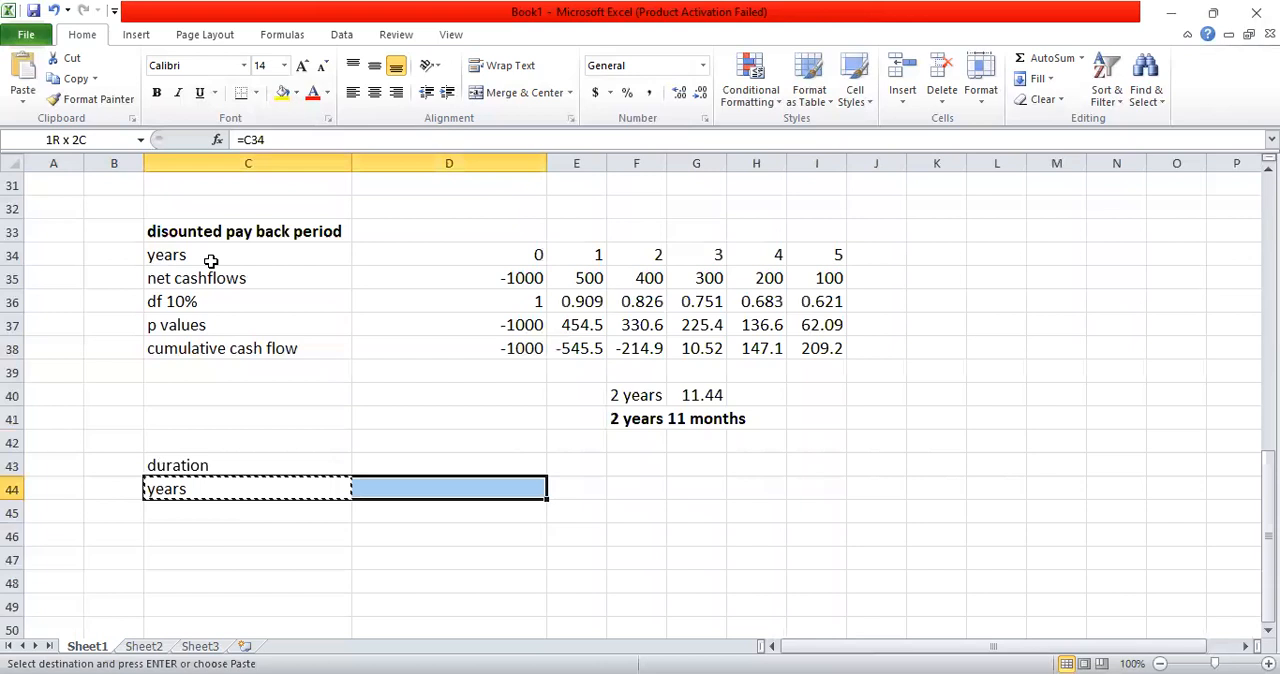
pyautogui.hotkey('shift', 'Right')
pyautogui.hotkey('shift', 'Right')
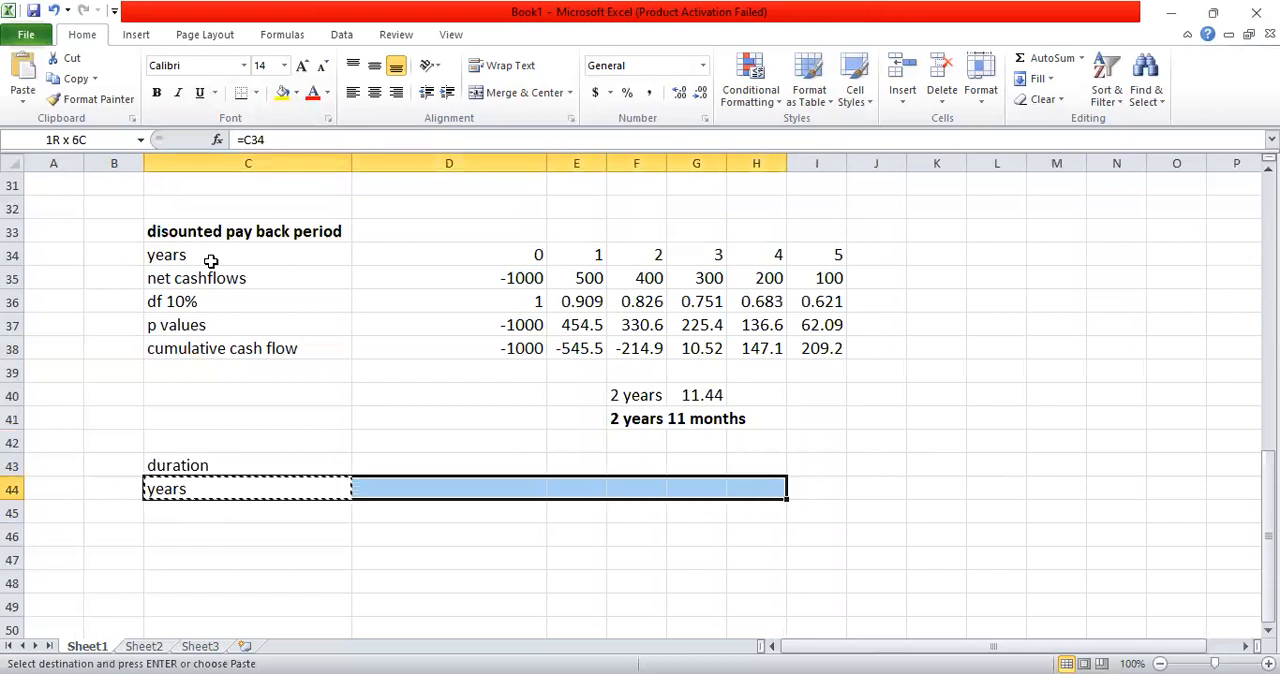
pyautogui.hotkey('ctrl', 'v')
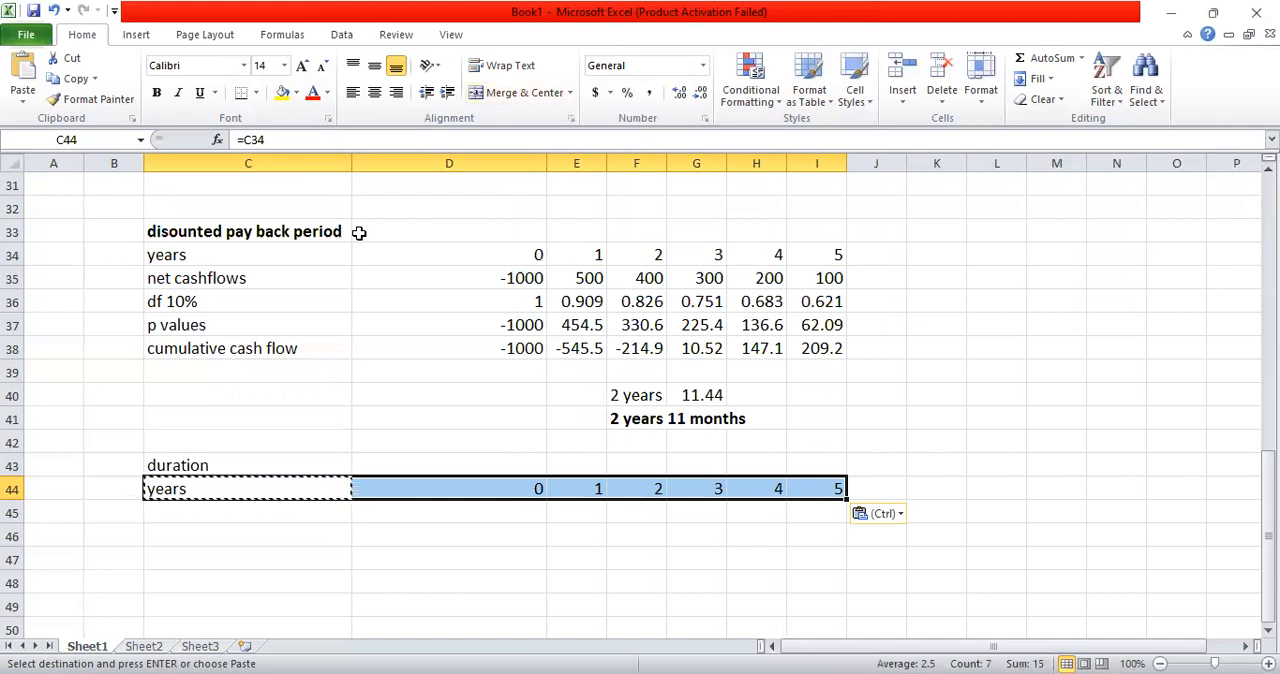
pyautogui.click(390, 446)
# Step: Link C45 to the p values label with =C37 and copy the formula across to I45
pyautogui.click(286, 515)
pyautogui.press('Escape')
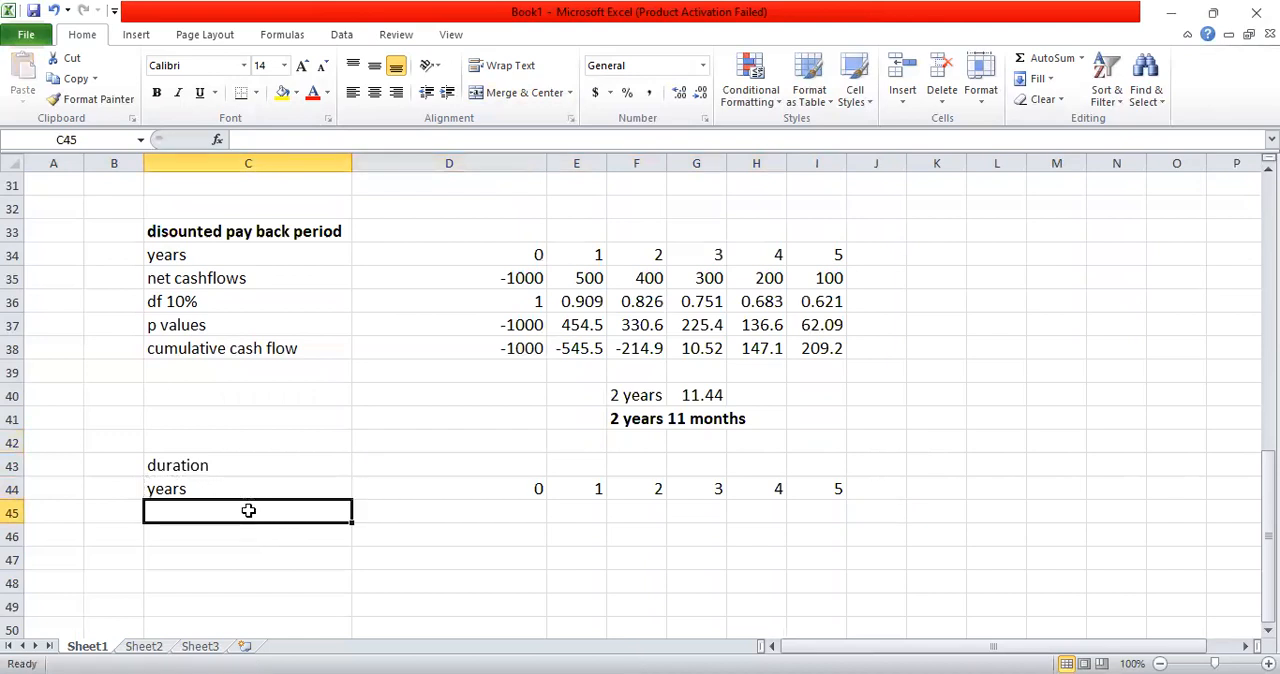
pyautogui.write('=')
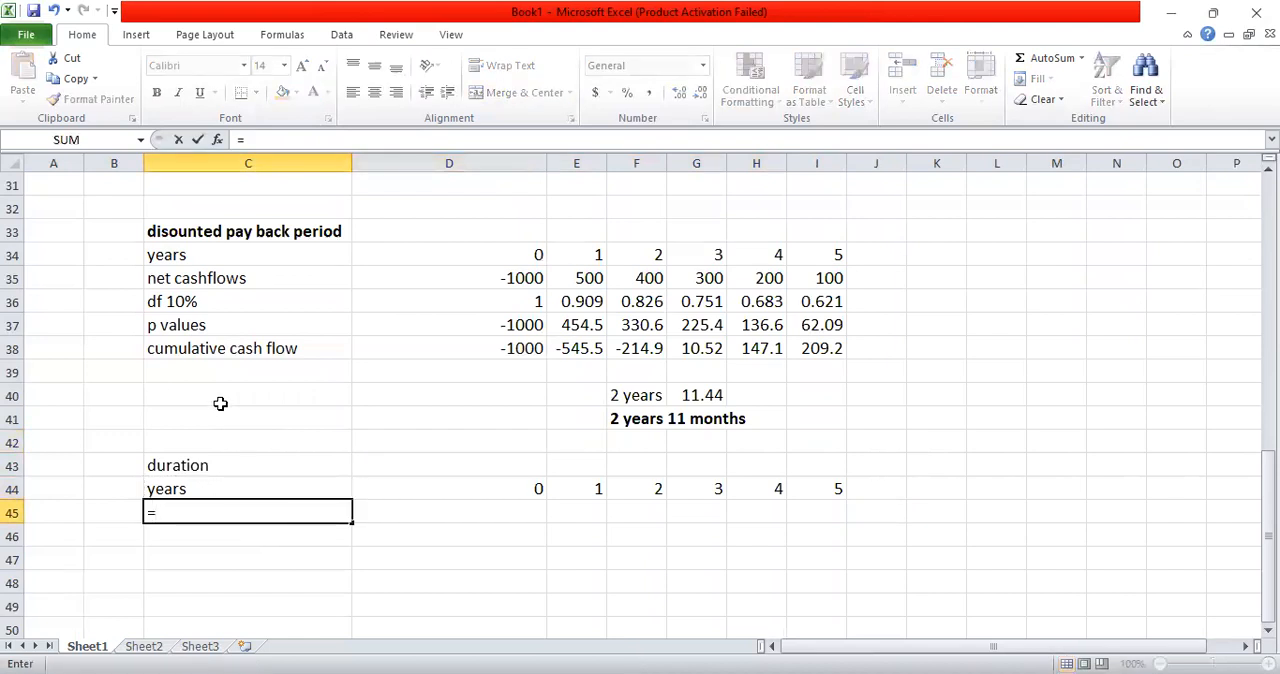
pyautogui.click(192, 332)
pyautogui.press('Return')
pyautogui.press('Up')
pyautogui.hotkey('ctrl', 'c')
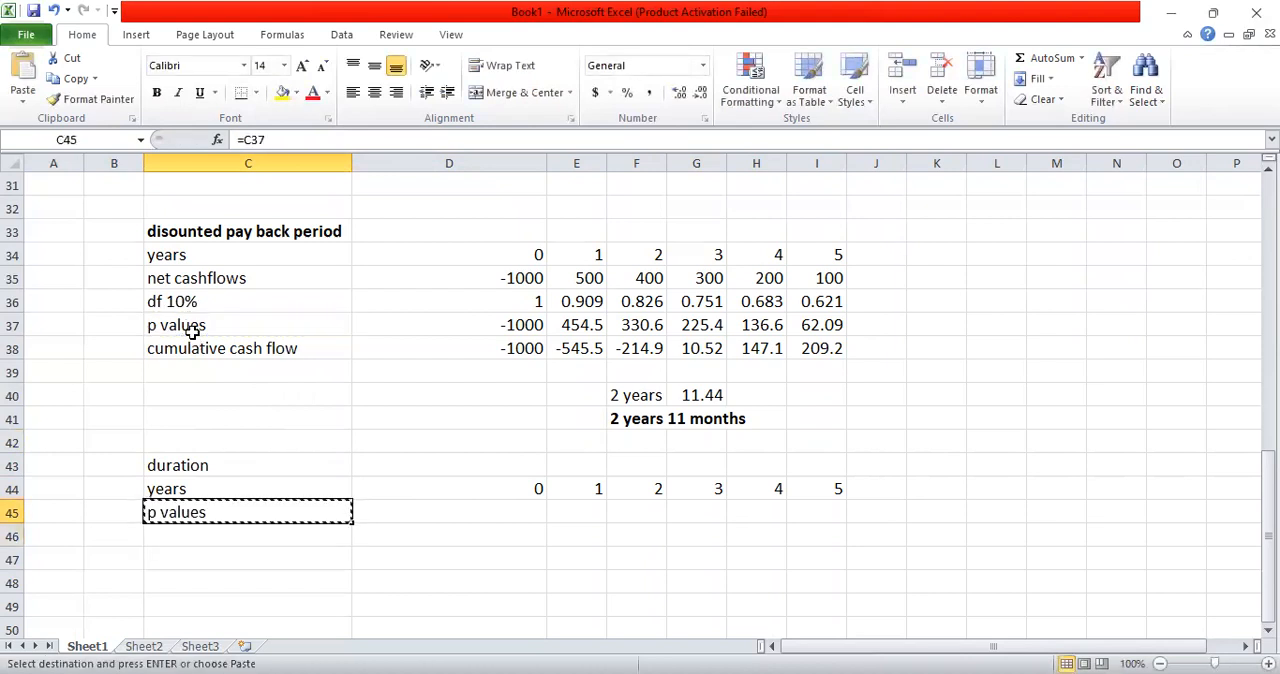
pyautogui.hotkey('shift', 'Right')
pyautogui.hotkey('shift', 'Right')
pyautogui.hotkey('shift', 'Right')
pyautogui.hotkey('shift', 'Right')
pyautogui.hotkey('shift', 'Right')
pyautogui.hotkey('shift', 'Right')
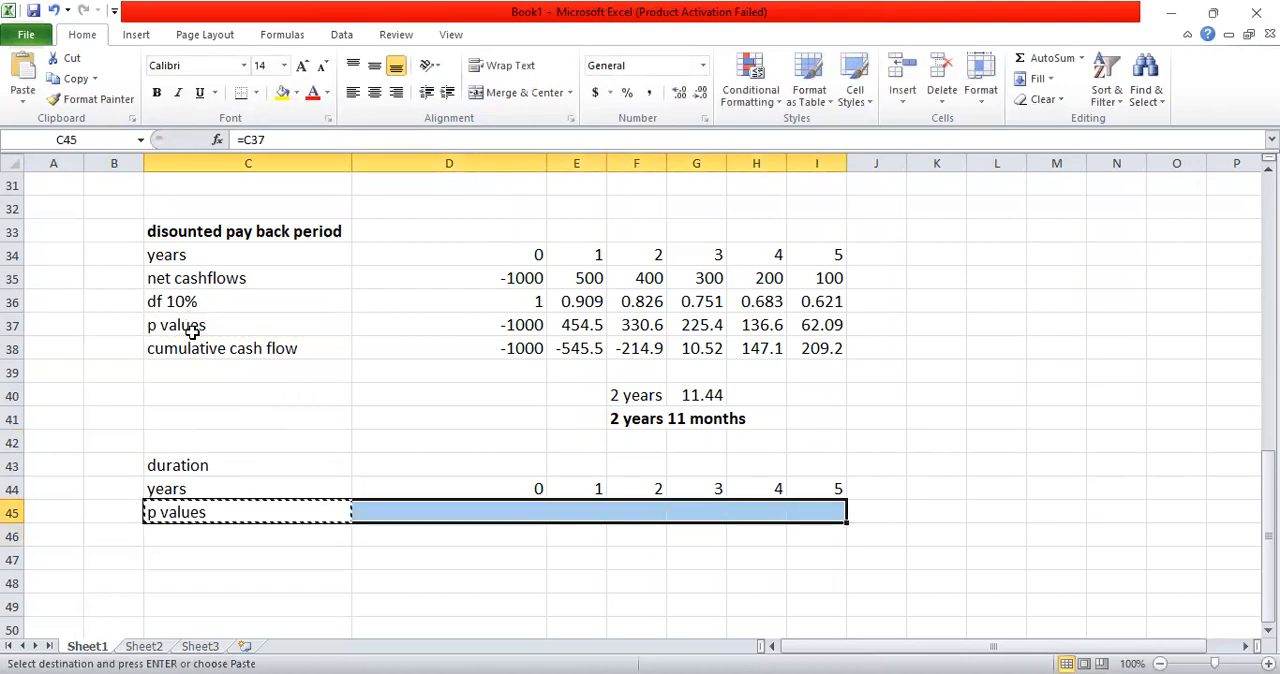
pyautogui.hotkey('ctrl', 'v')
# Step: Total the present values of years 1 to 5 in J45 with =SUM(E45:I45)
pyautogui.press('Right')
pyautogui.press('Right')
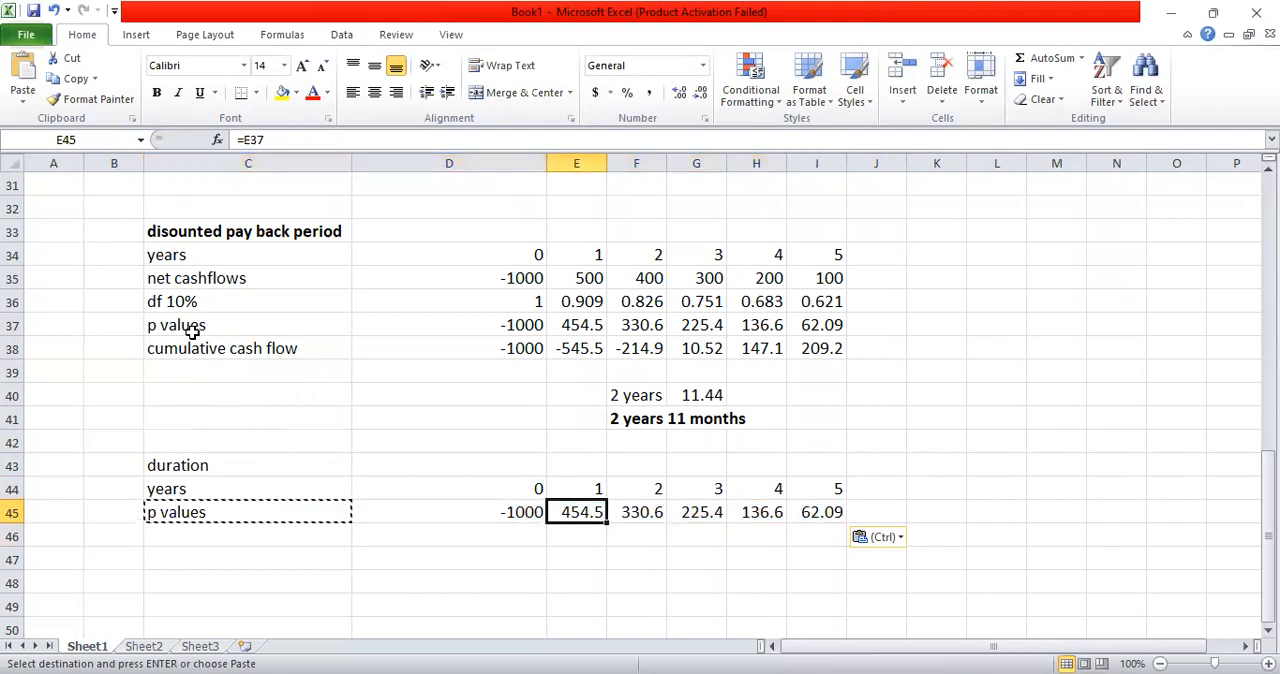
pyautogui.press('Right')
pyautogui.press('Right')
pyautogui.press('Right')
pyautogui.press('Right')
pyautogui.press('Right')
pyautogui.write('=')
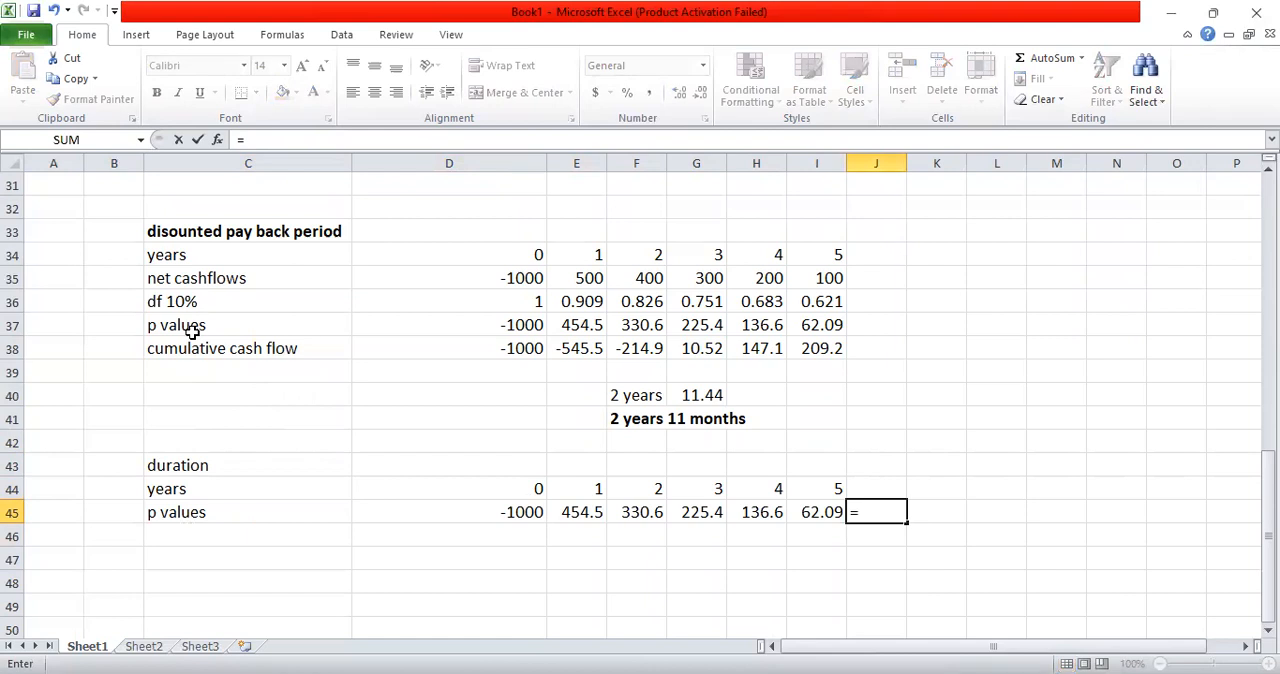
pyautogui.write('sum(')
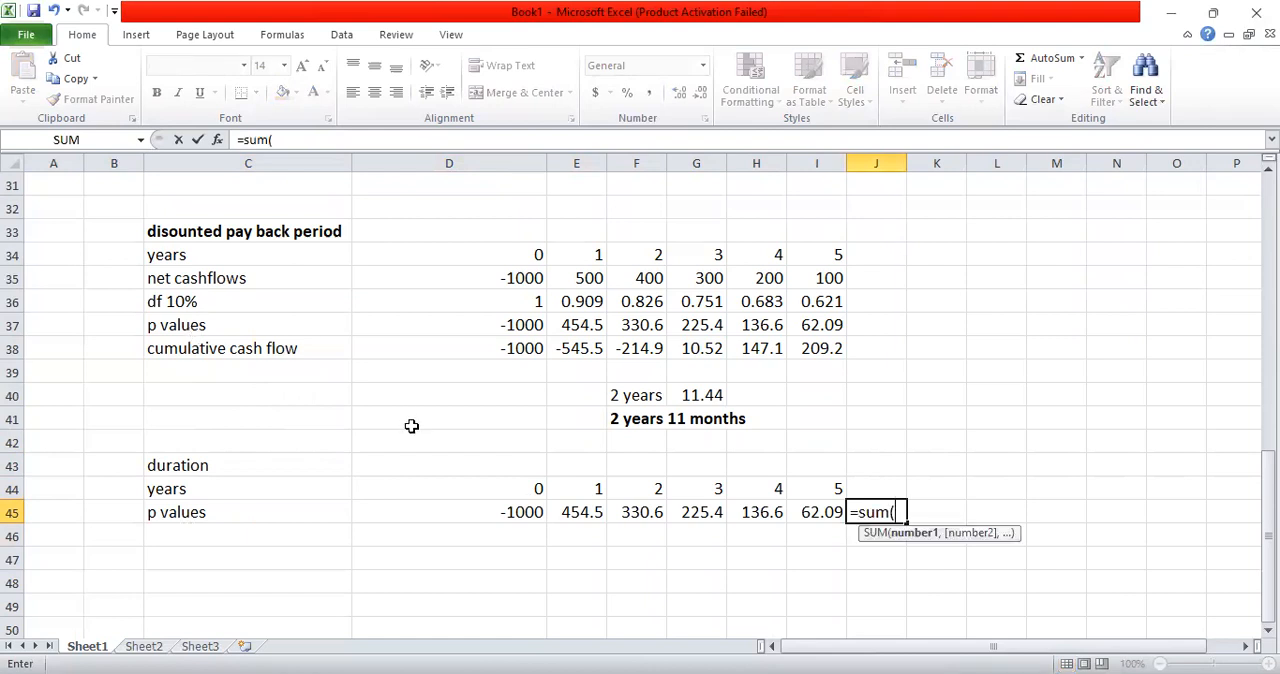
pyautogui.click(568, 506)
pyautogui.moveTo(568, 506); pyautogui.dragTo(640, 512)
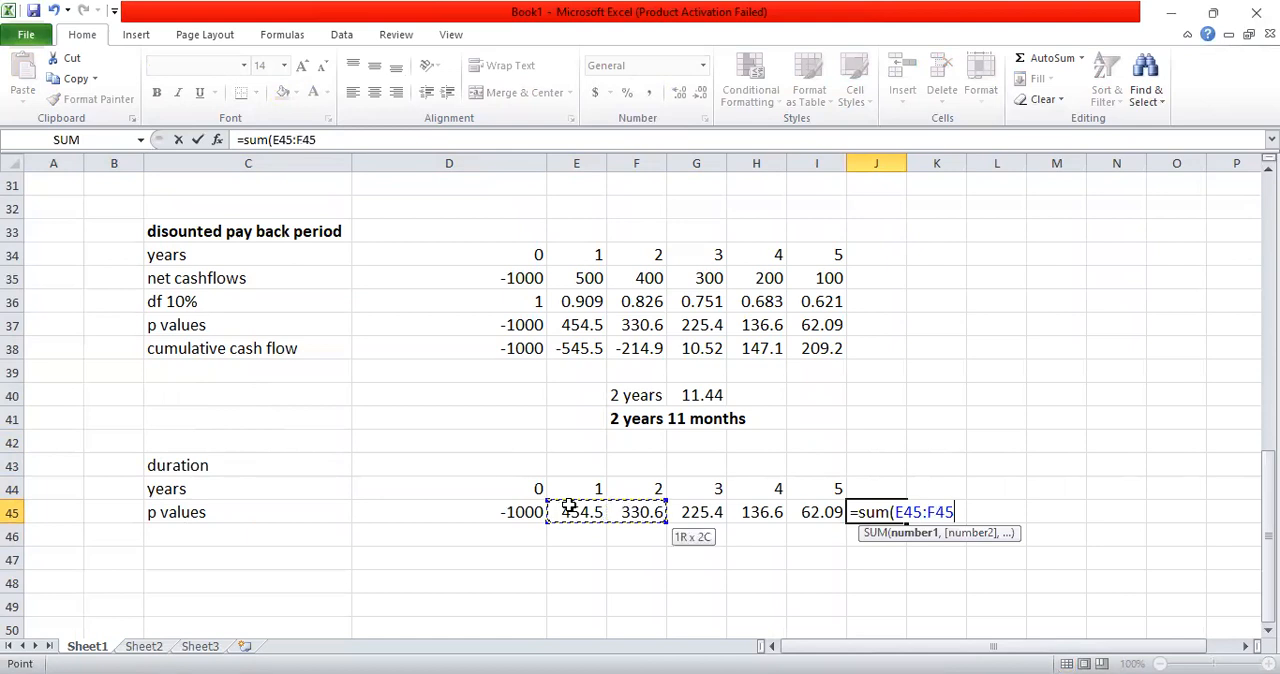
pyautogui.hotkey('shift', 'Right')
pyautogui.hotkey('shift', 'Right')
pyautogui.hotkey('shift', 'Right')
pyautogui.write(')')
pyautogui.press('Return')
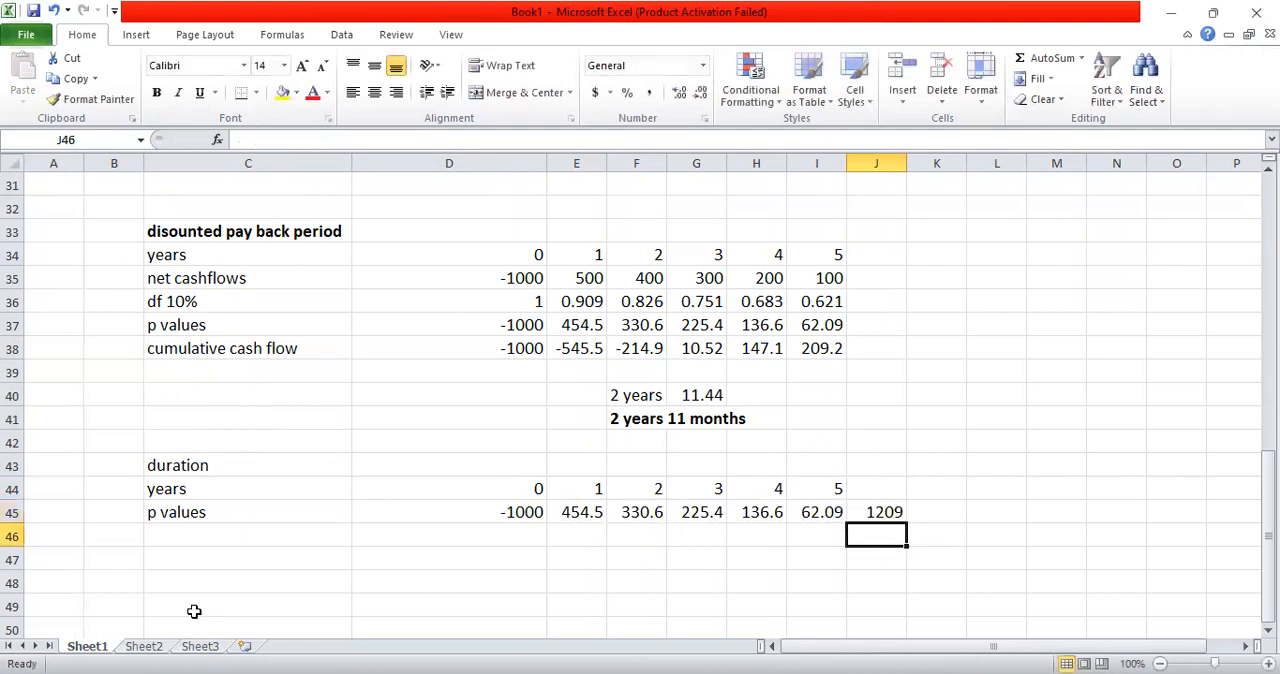
# Step: Enter the row label "fraction" in cell C46
pyautogui.click(158, 536)
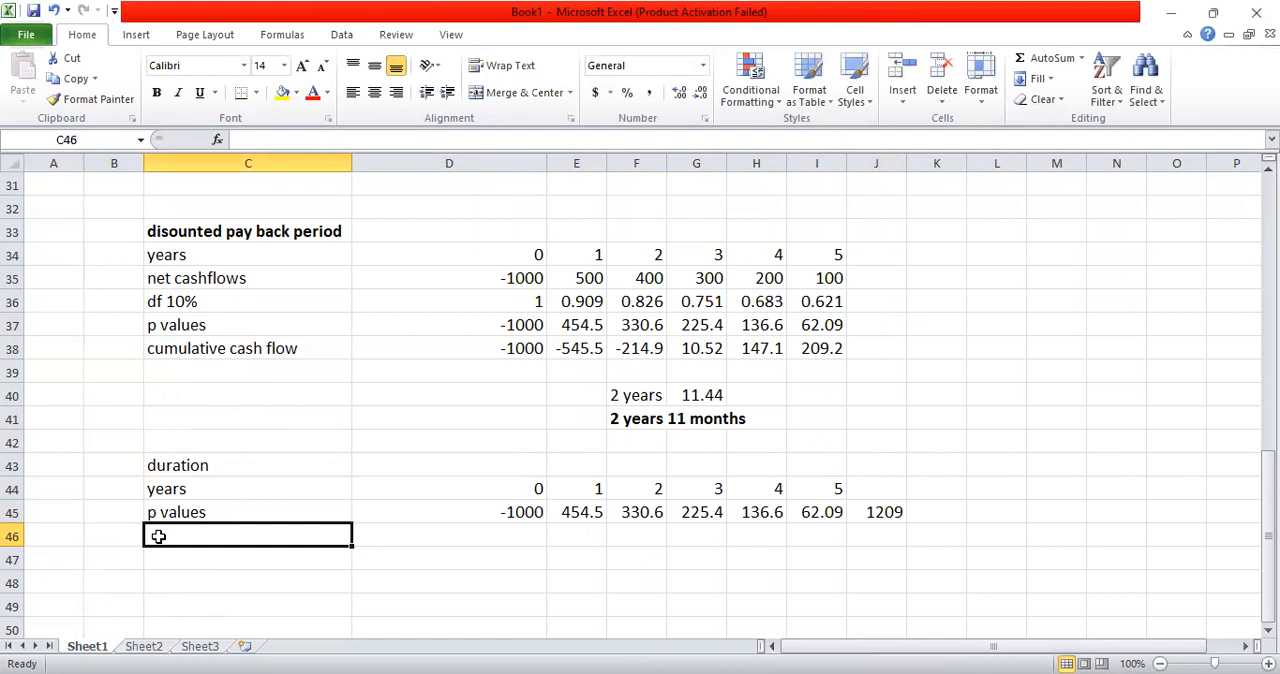
pyautogui.write('fra')
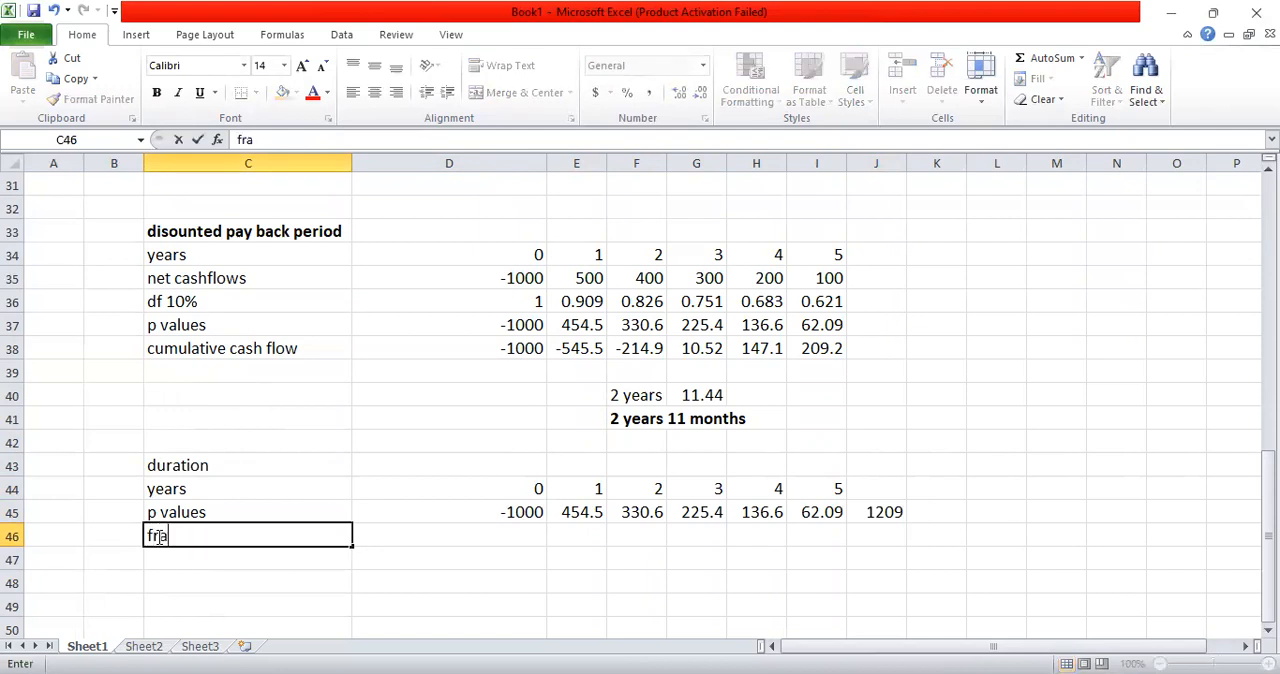
pyautogui.write('ction')
pyautogui.press('Return')
# Step: Calculate the year 1 fraction of total present value in E46 with =E45/J45
pyautogui.press('Up')
pyautogui.press('Right')
pyautogui.press('Right')
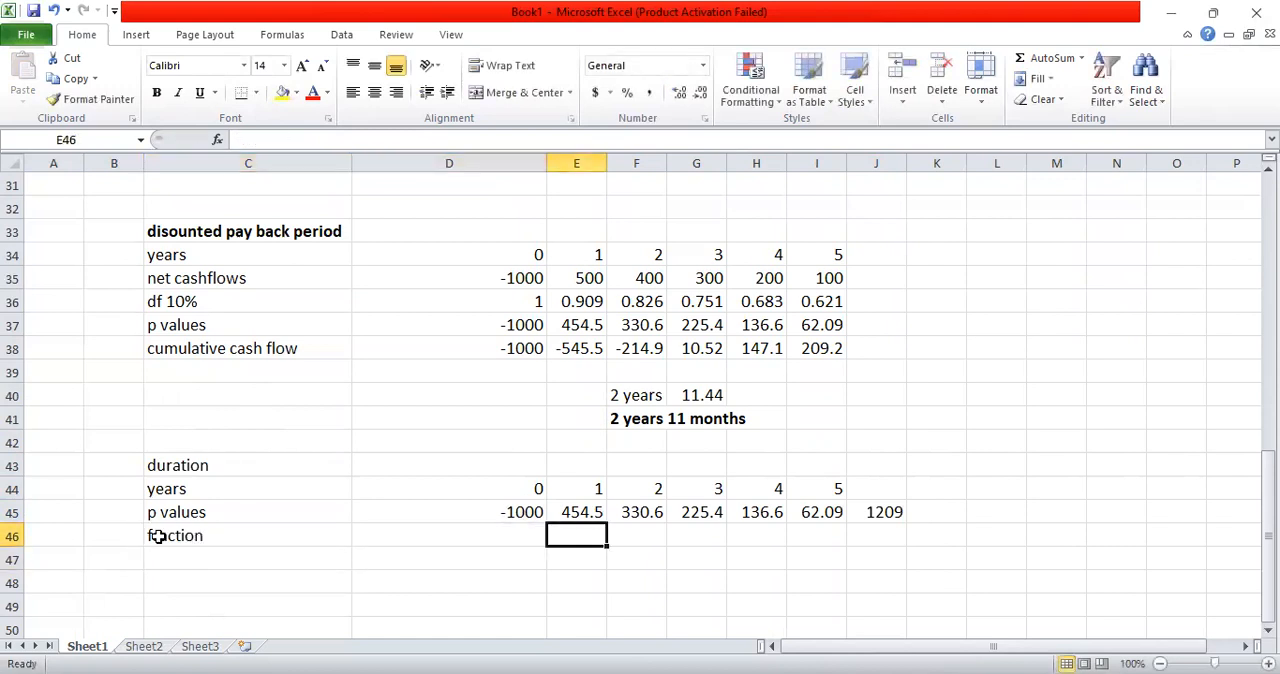
pyautogui.write('=')
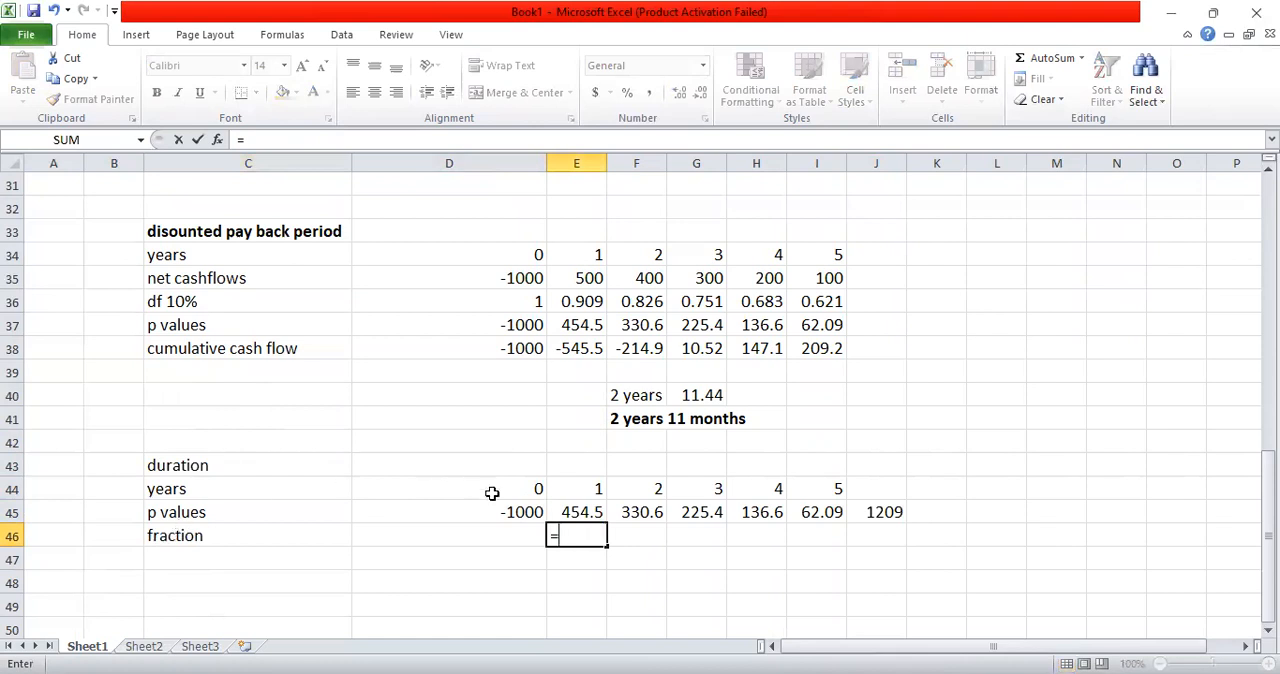
pyautogui.click(568, 510)
pyautogui.write('/')
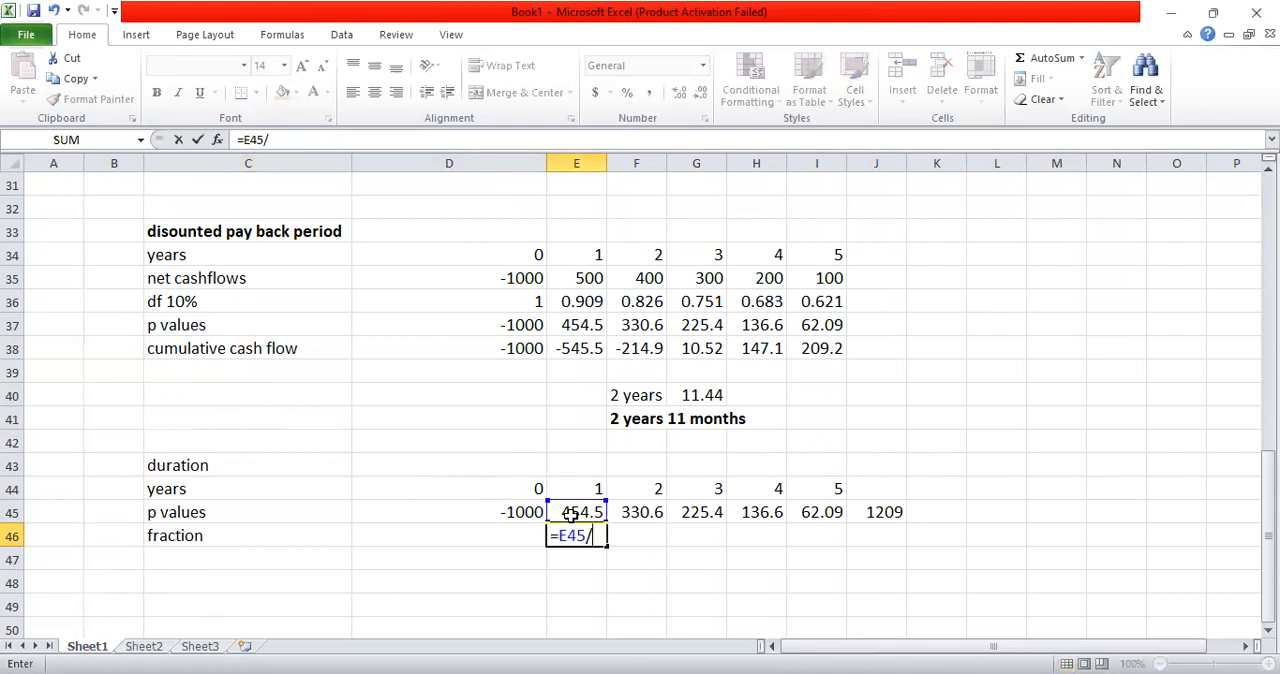
pyautogui.click(893, 512)
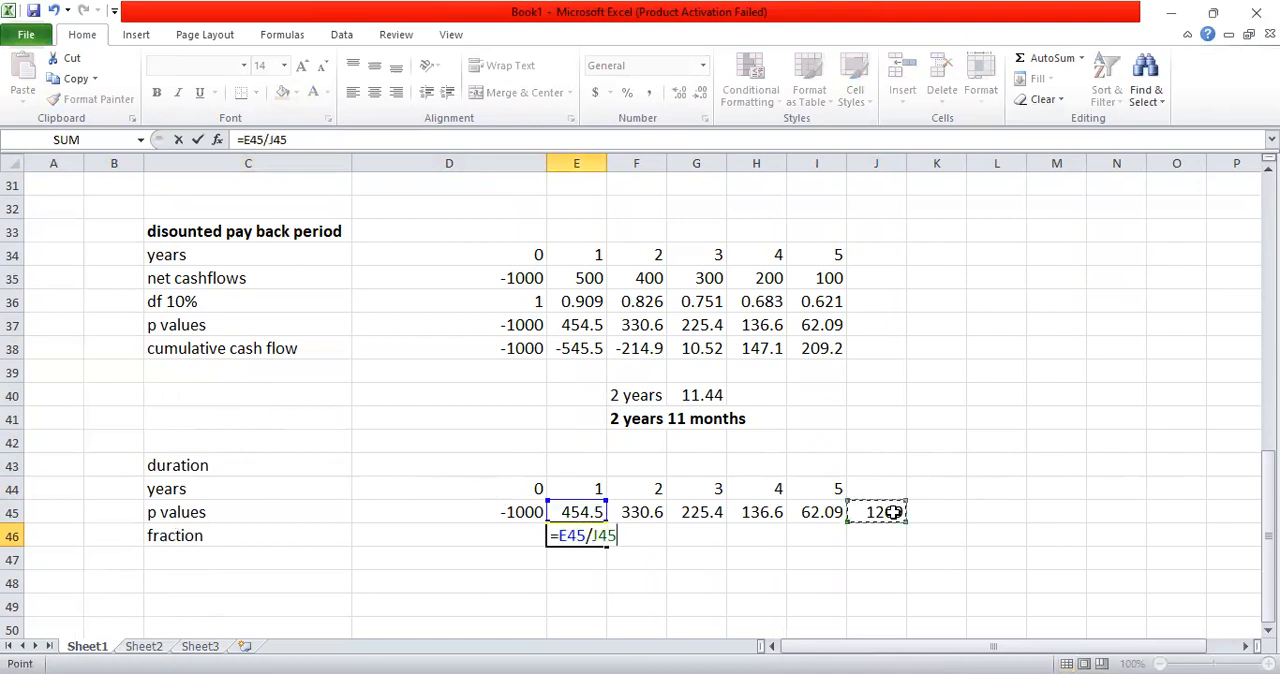
pyautogui.press('Return')
# Step: Copy the fraction formula from E46 across to I46
pyautogui.press('Up')
pyautogui.hotkey('ctrl', 'c')
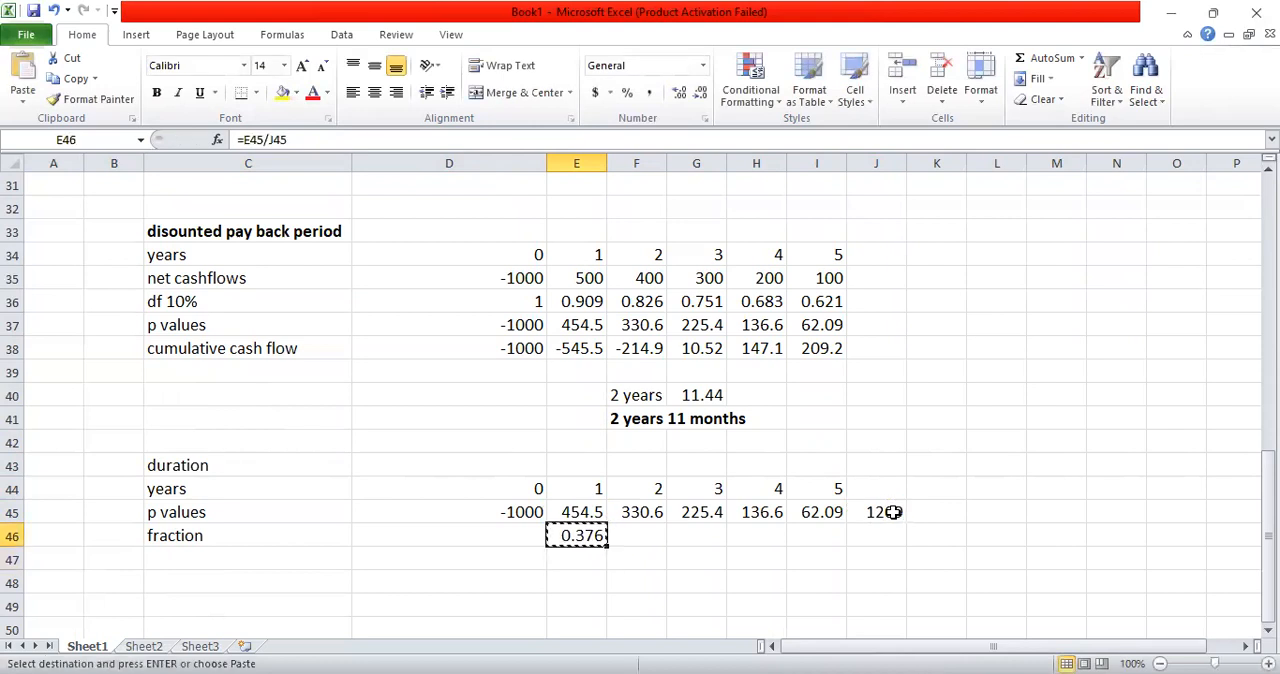
pyautogui.hotkey('shift', 'Right')
pyautogui.hotkey('shift', 'Right')
pyautogui.hotkey('shift', 'Right')
pyautogui.hotkey('shift', 'Right')
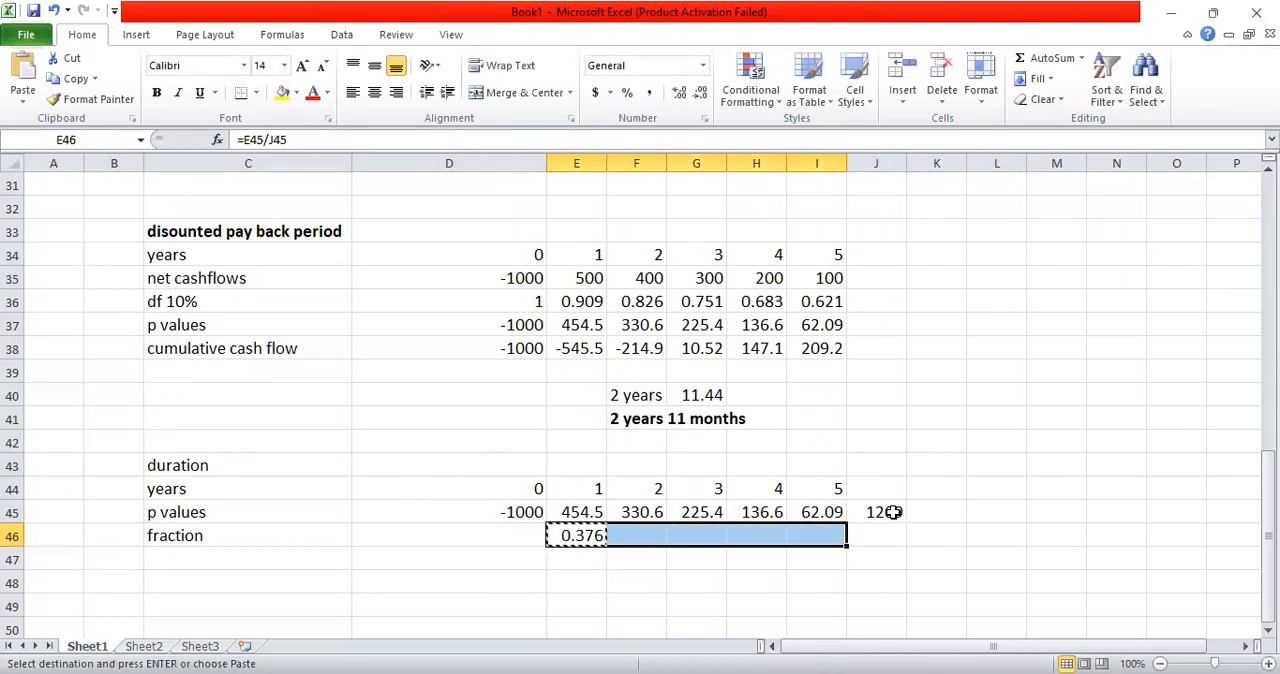
pyautogui.hotkey('ctrl', 'v')
pyautogui.press('Escape')
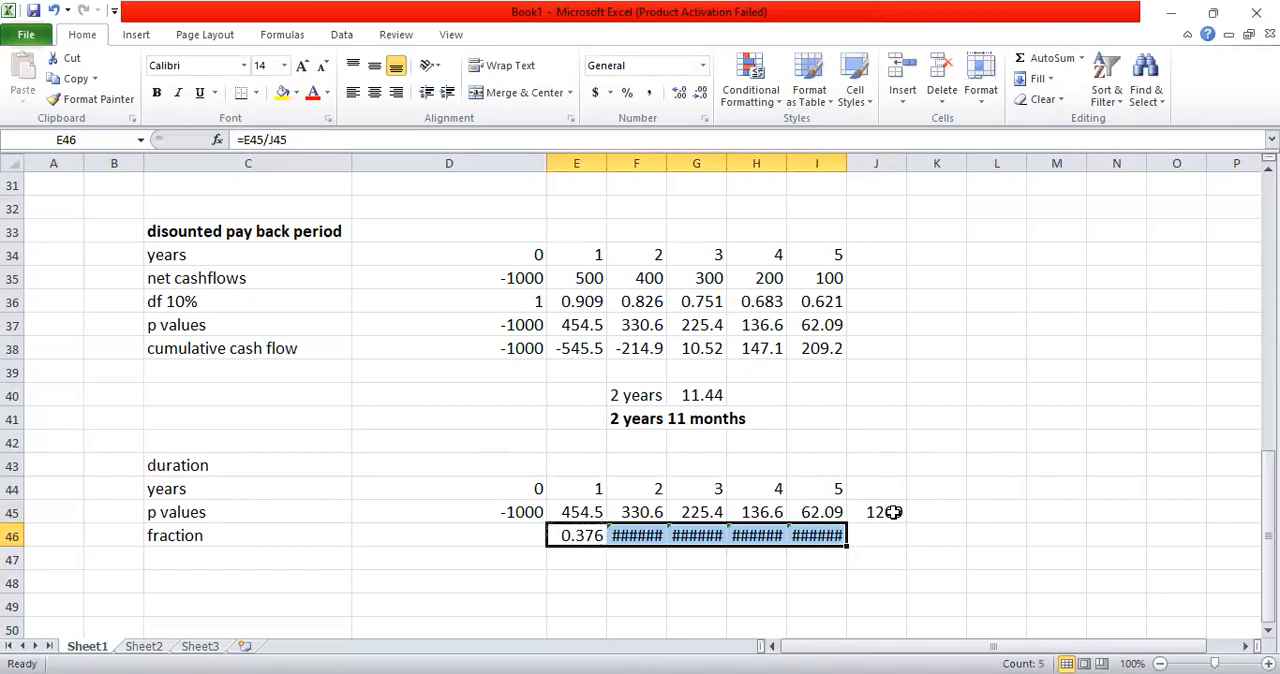
# Step: Fit column F's width to its contents to inspect the copied formula in F46, and undo the resizing
pyautogui.doubleClick(666, 163)
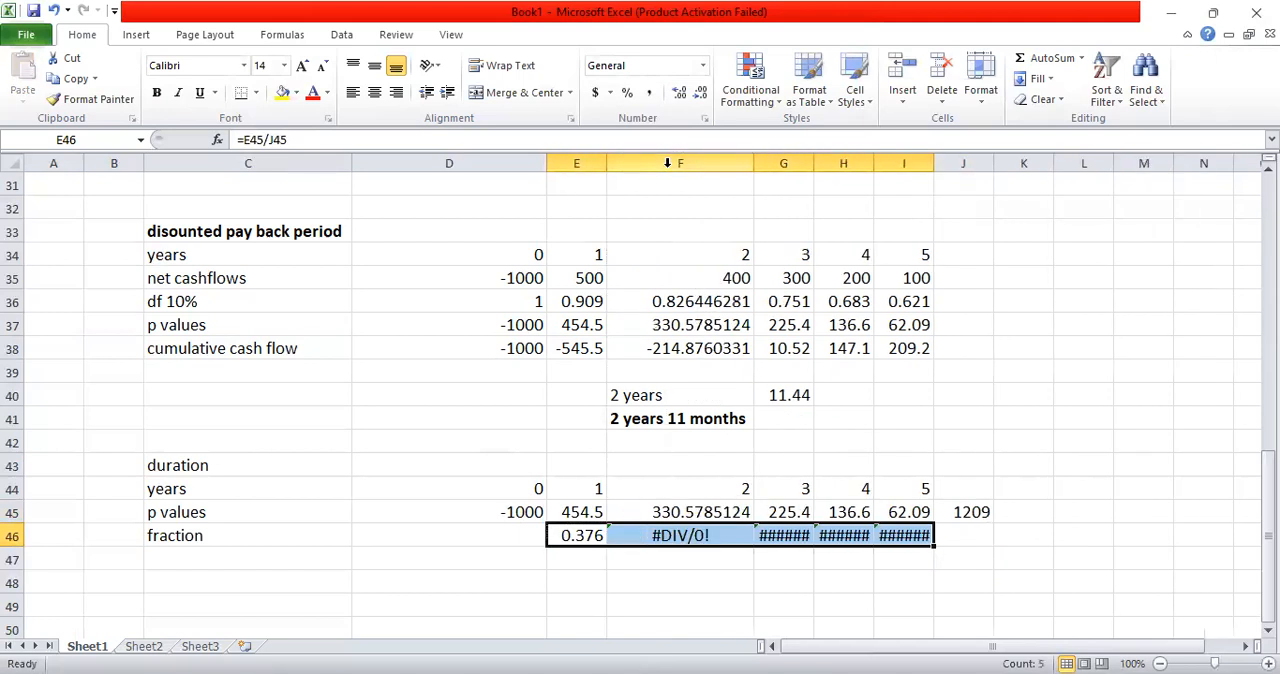
pyautogui.click(719, 536)
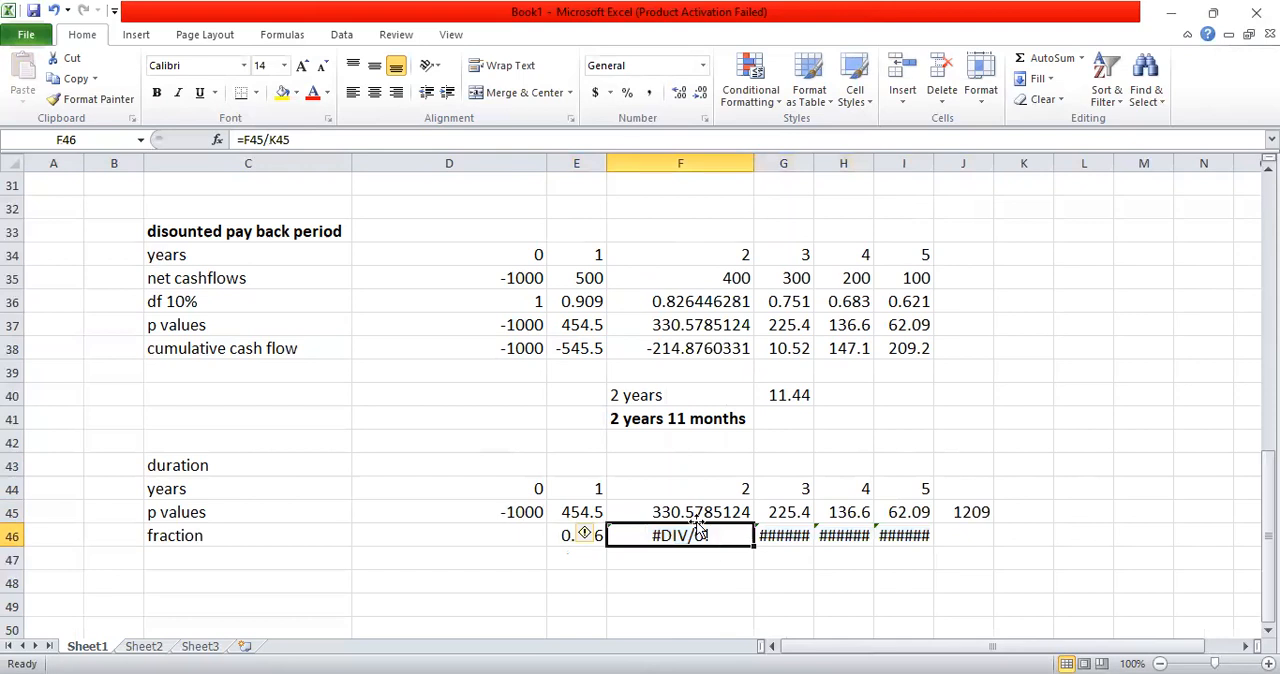
pyautogui.hotkey('ctrl', 'z')
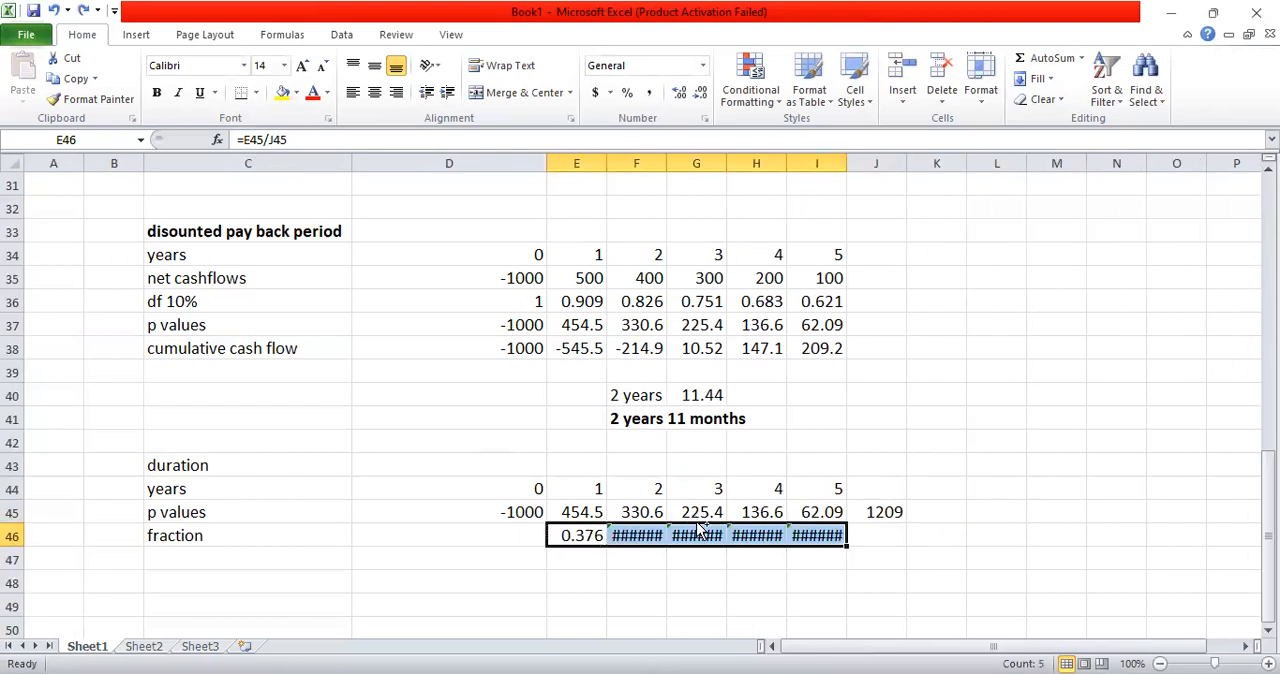
# Step: Undo copying the fraction formula into F46:I46, leaving those cells empty with F46 selected
pyautogui.hotkey('ctrl', 'c')
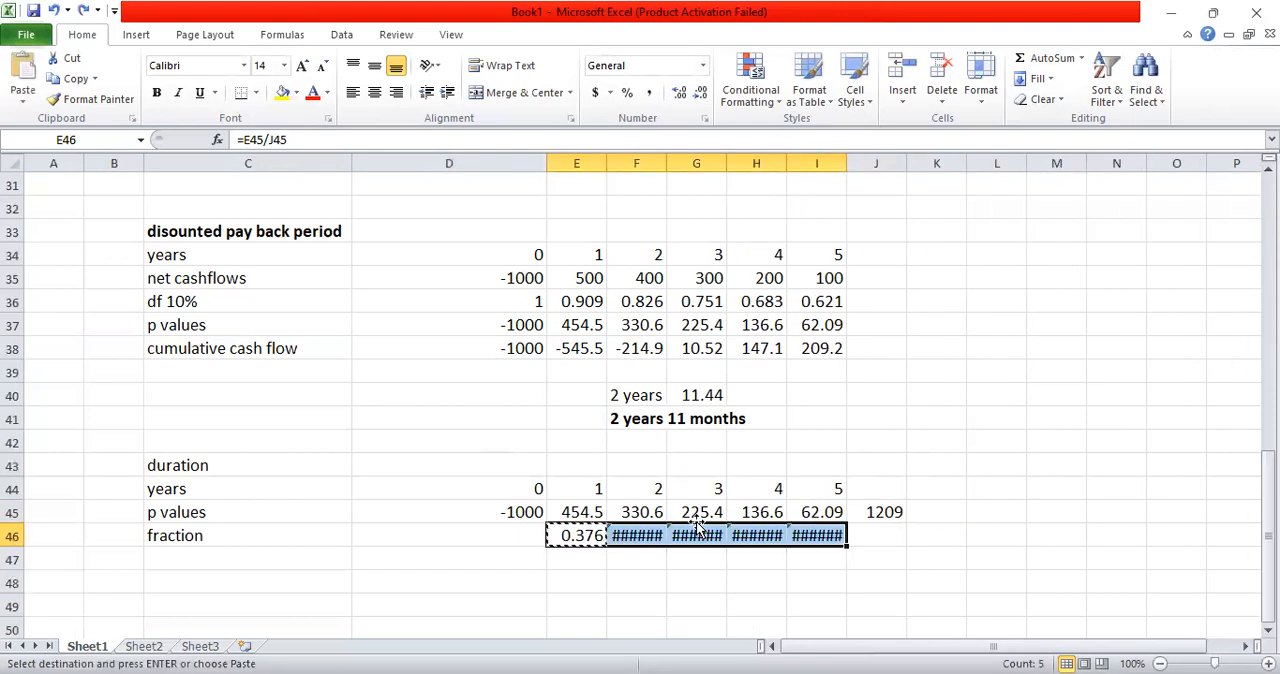
pyautogui.click(628, 535)
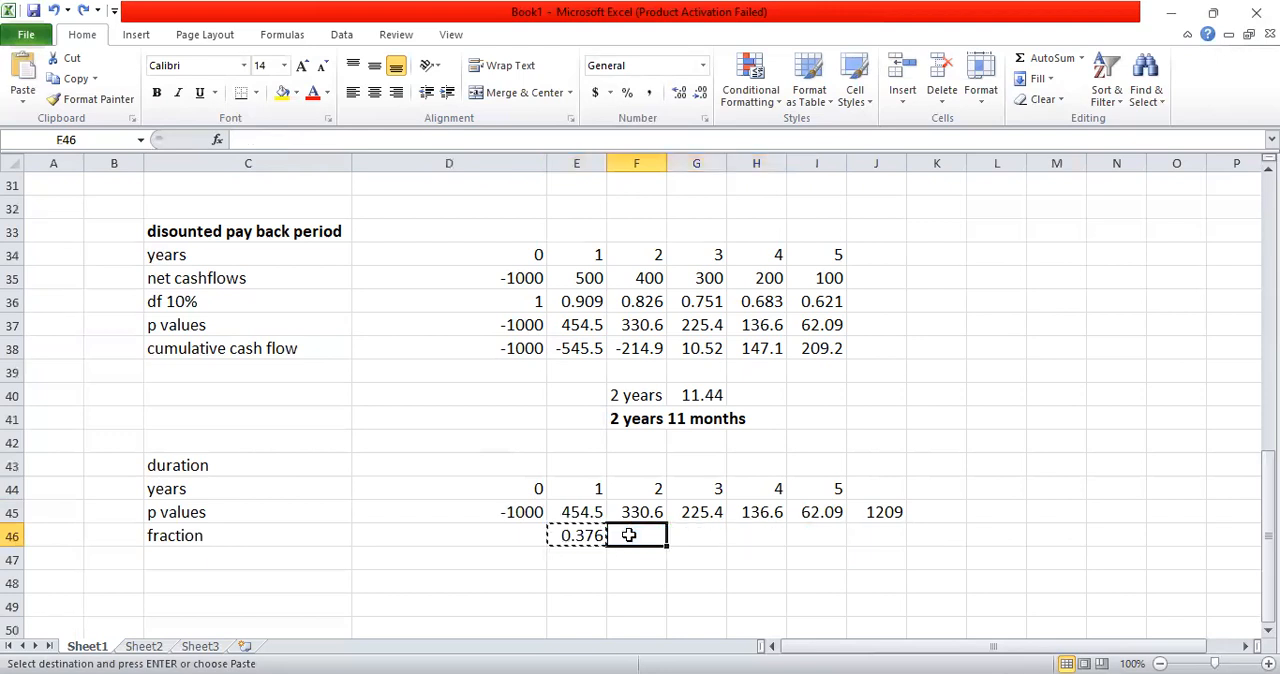
pyautogui.press('Escape')
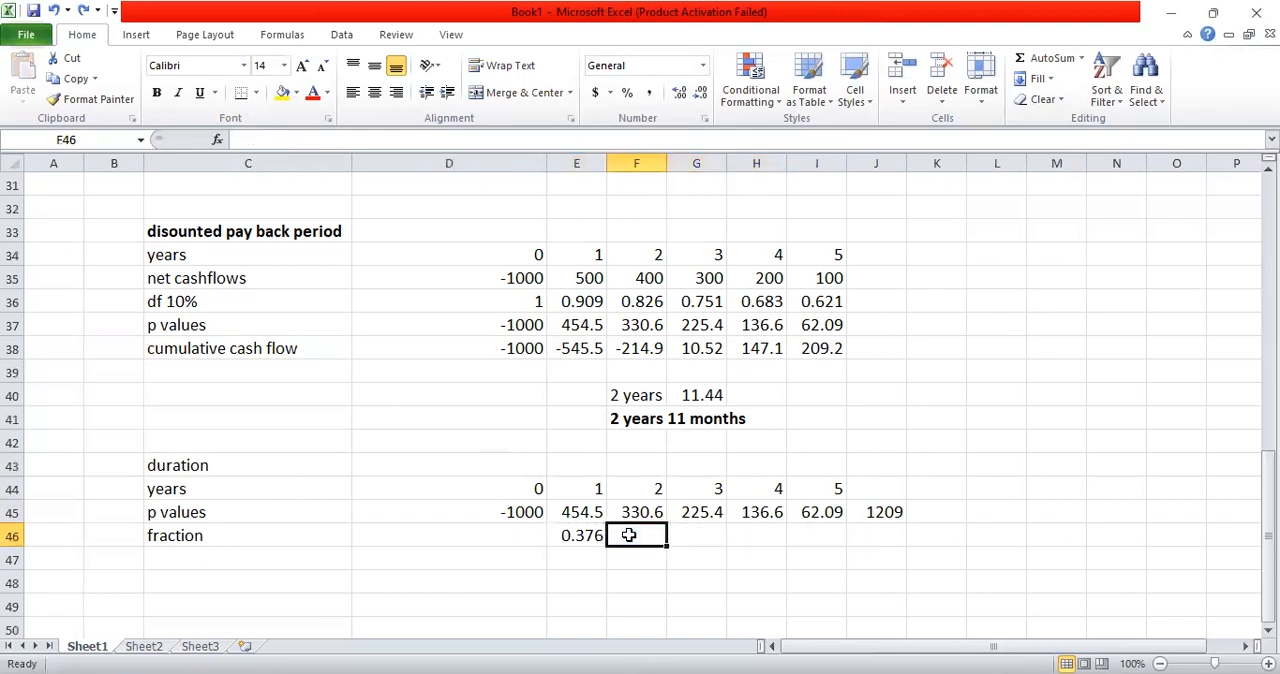
# Step: Calculate the year 2 fraction of total present value in F46 with =F45/J45
pyautogui.write('=')
pyautogui.click(636, 509)
pyautogui.write('/')
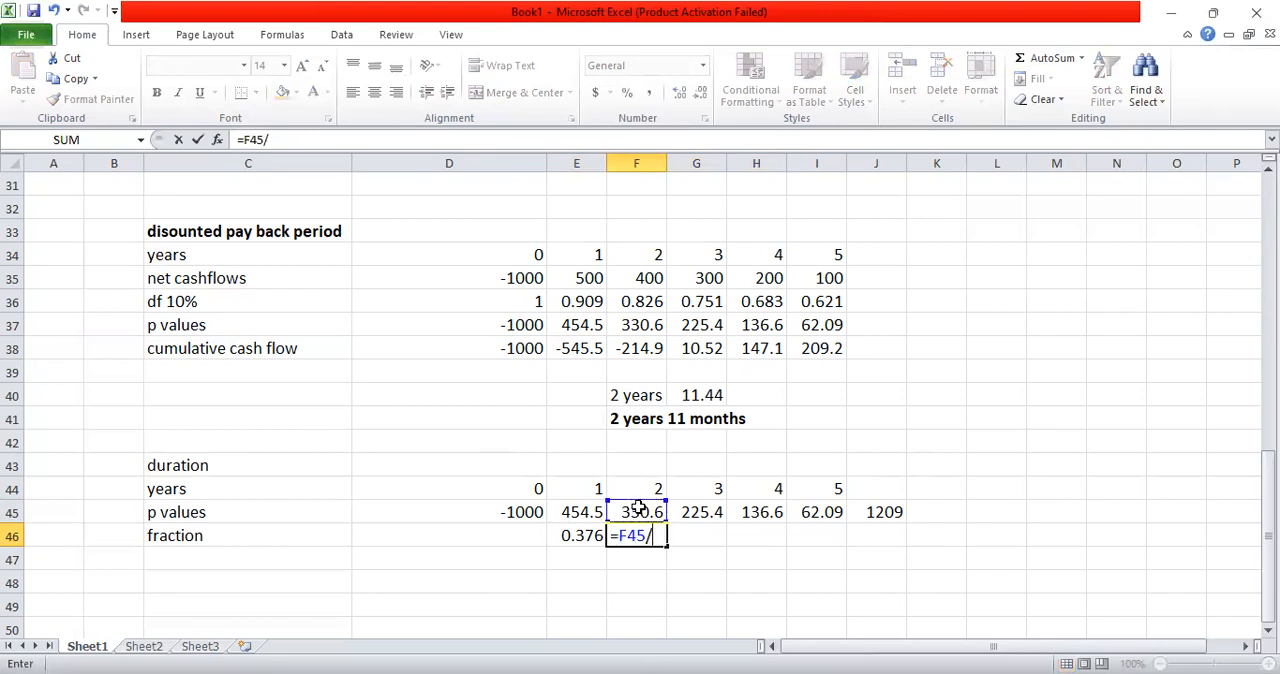
pyautogui.click(872, 510)
pyautogui.press('Return')
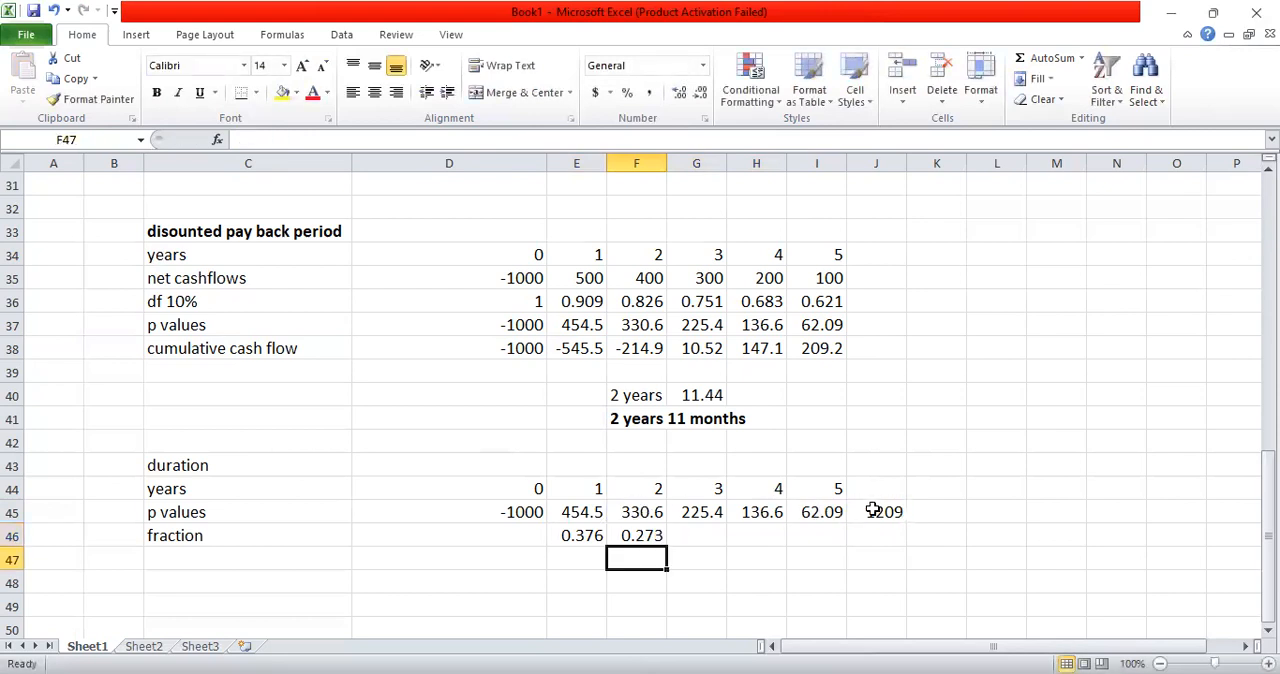
# Step: Calculate the year 3 fraction of total present value in G46 with =G45/J45
pyautogui.click(705, 535)
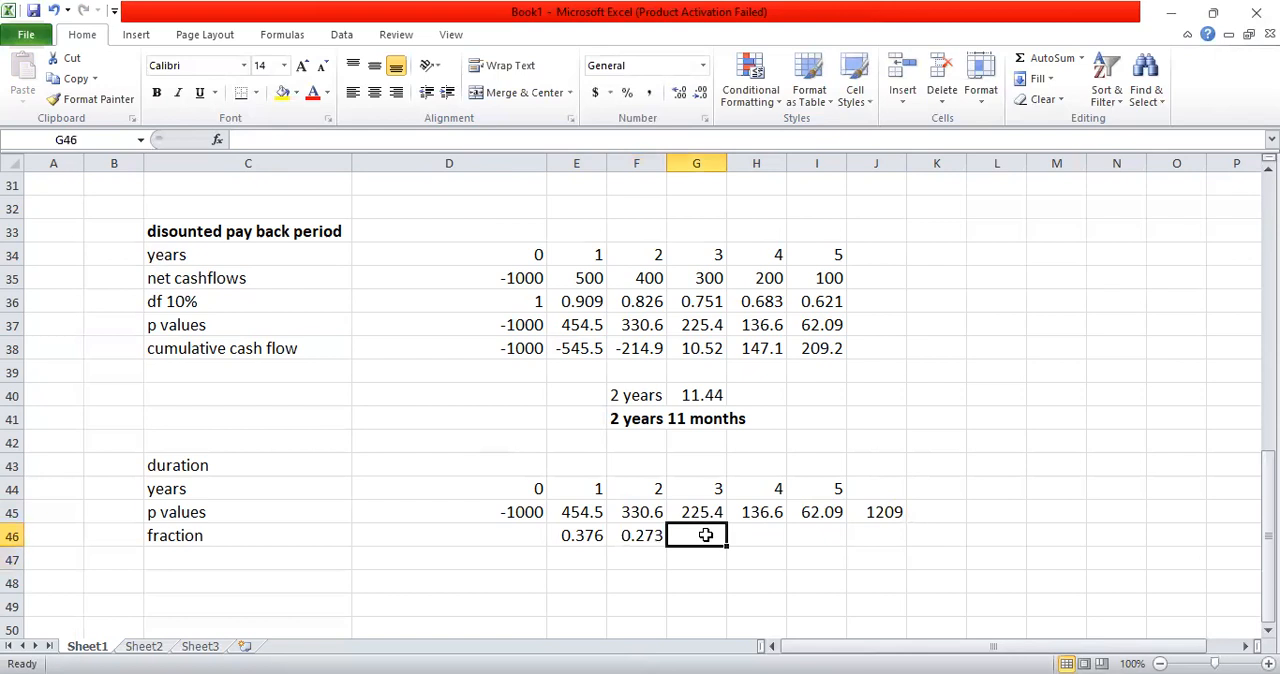
pyautogui.write('=')
pyautogui.click(700, 512)
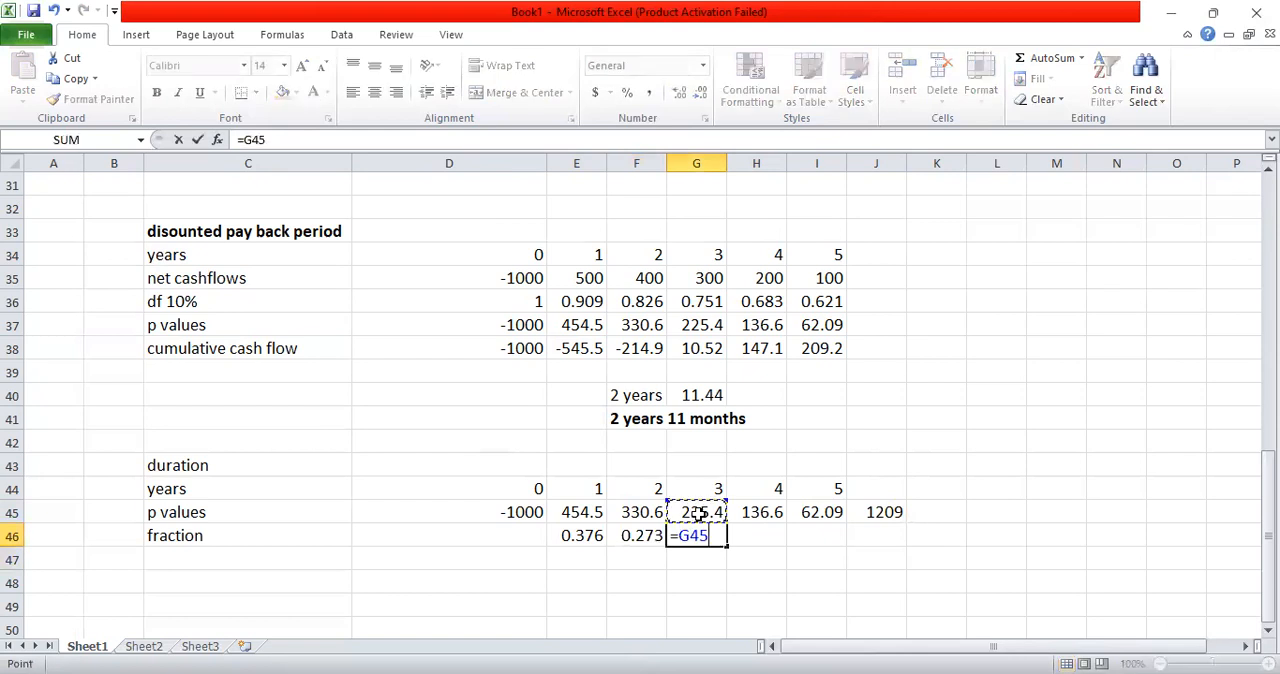
pyautogui.write('/')
pyautogui.click(866, 512)
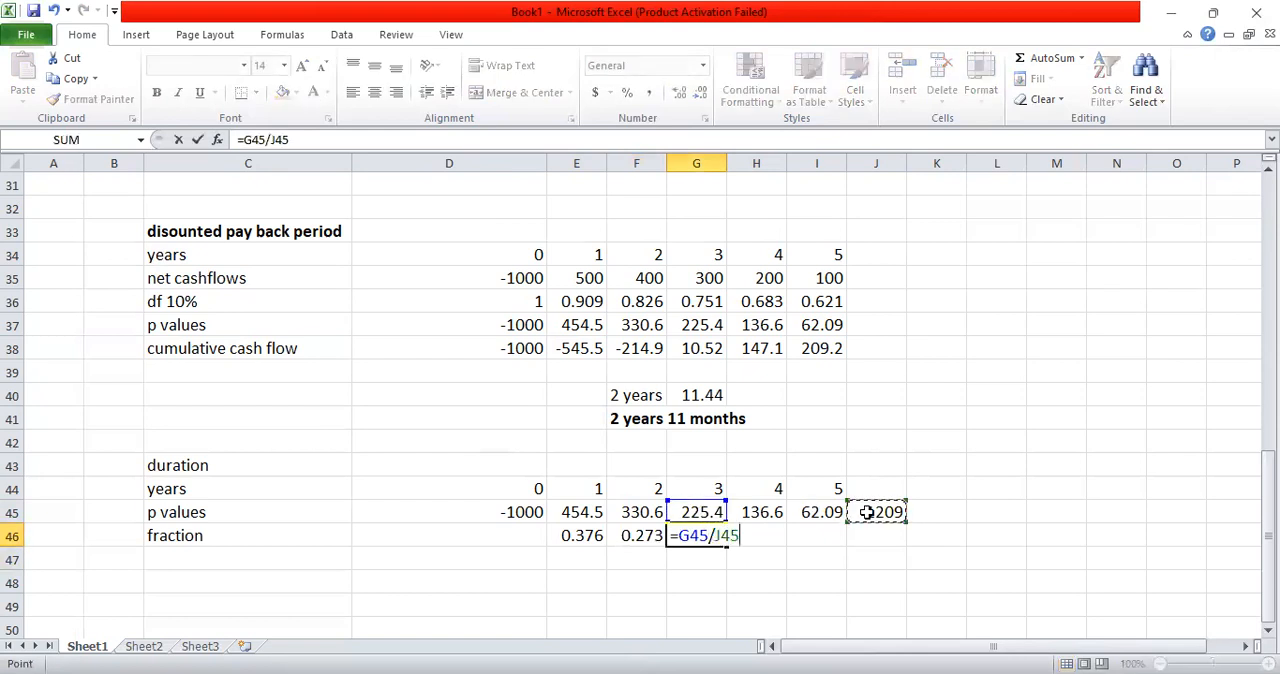
pyautogui.press('Return')
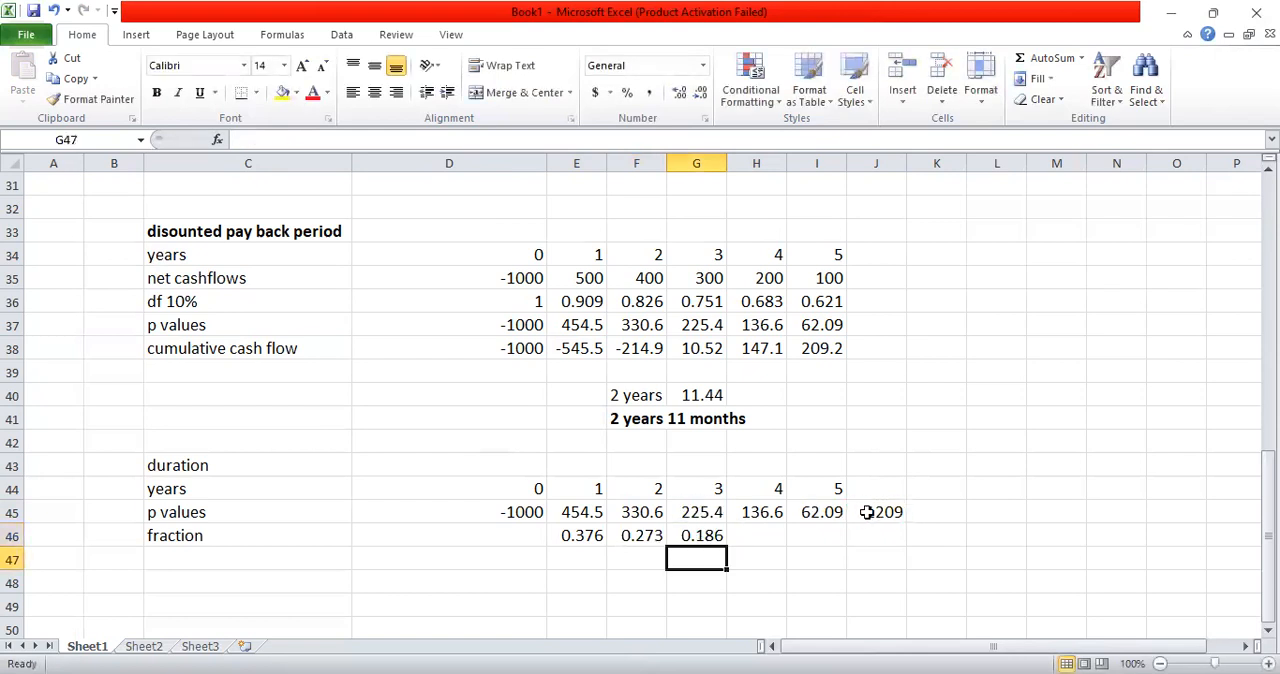
# Step: Calculate the year 4 fraction of total present value in H46 with =H45/J45
pyautogui.click(752, 540)
pyautogui.write('=')
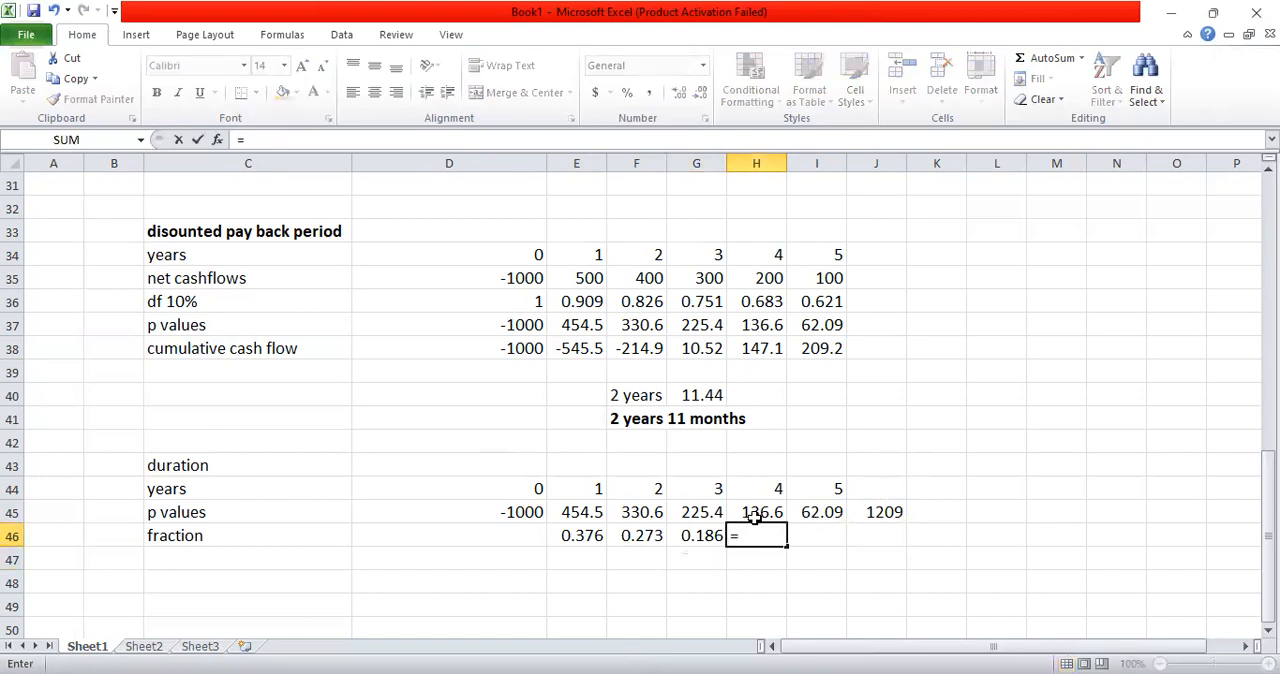
pyautogui.click(752, 511)
pyautogui.write('/')
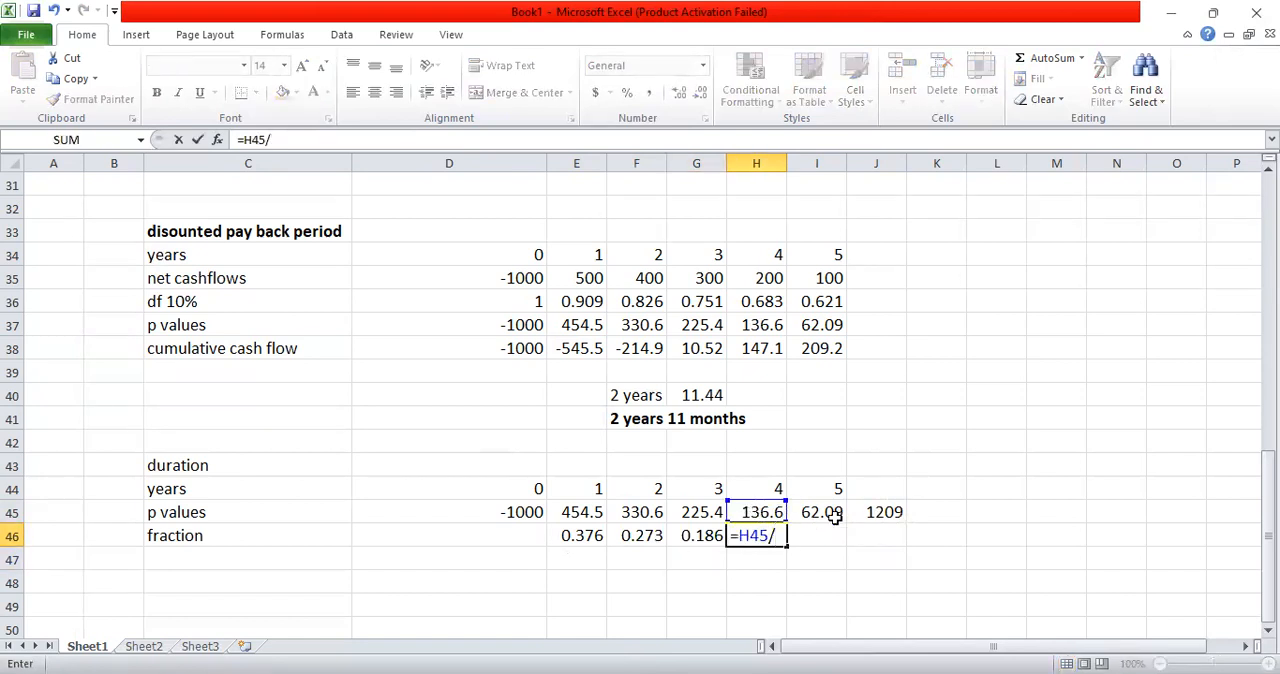
pyautogui.click(884, 512)
pyautogui.press('Return')
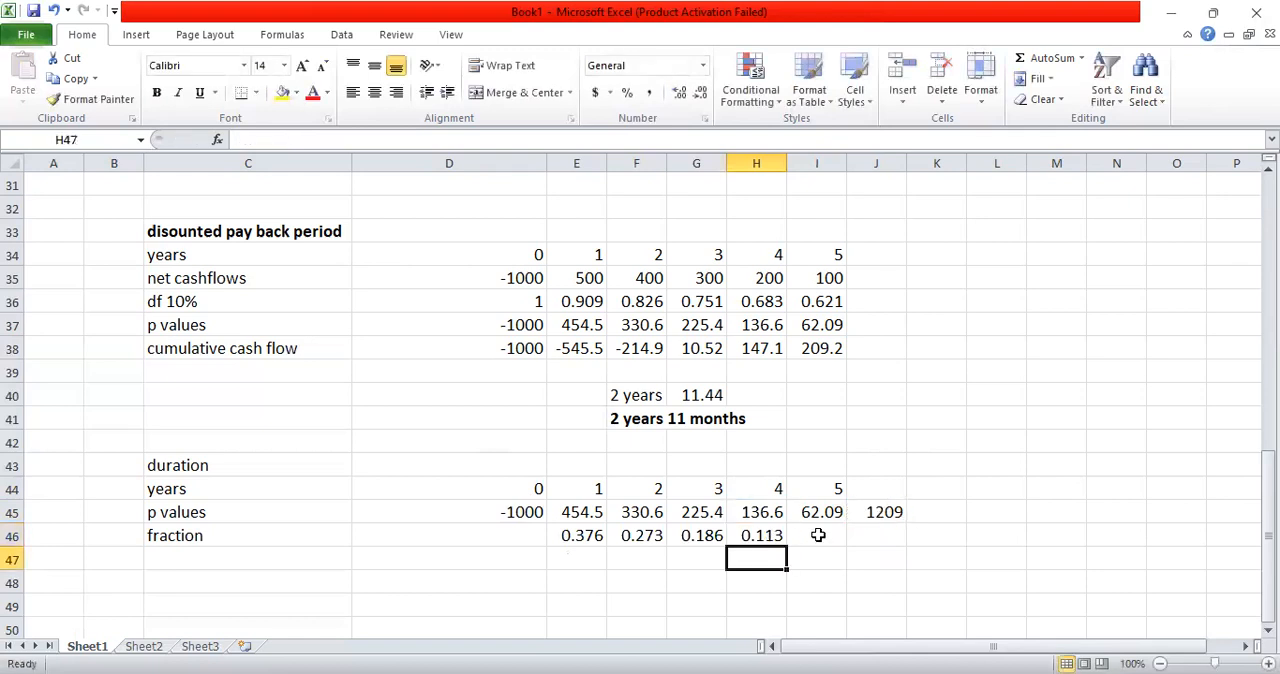
# Step: Calculate the year 5 fraction of total present value in I46 with =I45/J45
pyautogui.click(818, 535)
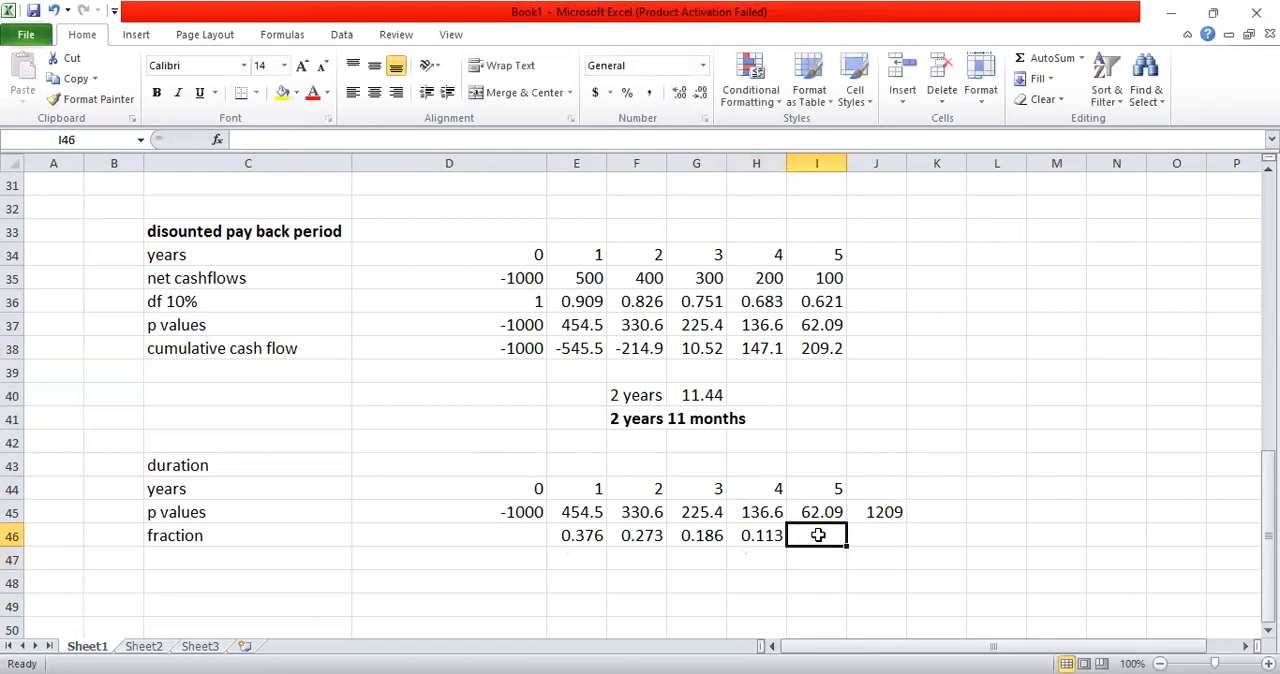
pyautogui.write('=')
pyautogui.click(818, 511)
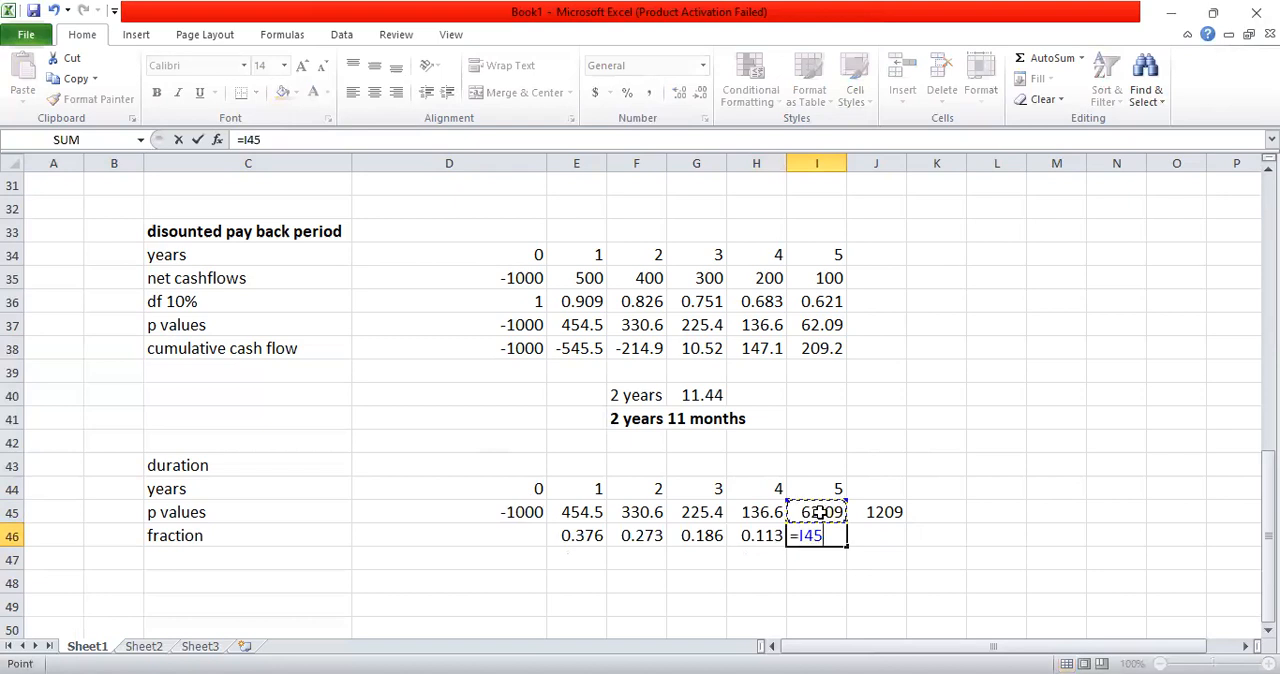
pyautogui.write('/')
pyautogui.click(876, 511)
pyautogui.press('Return')
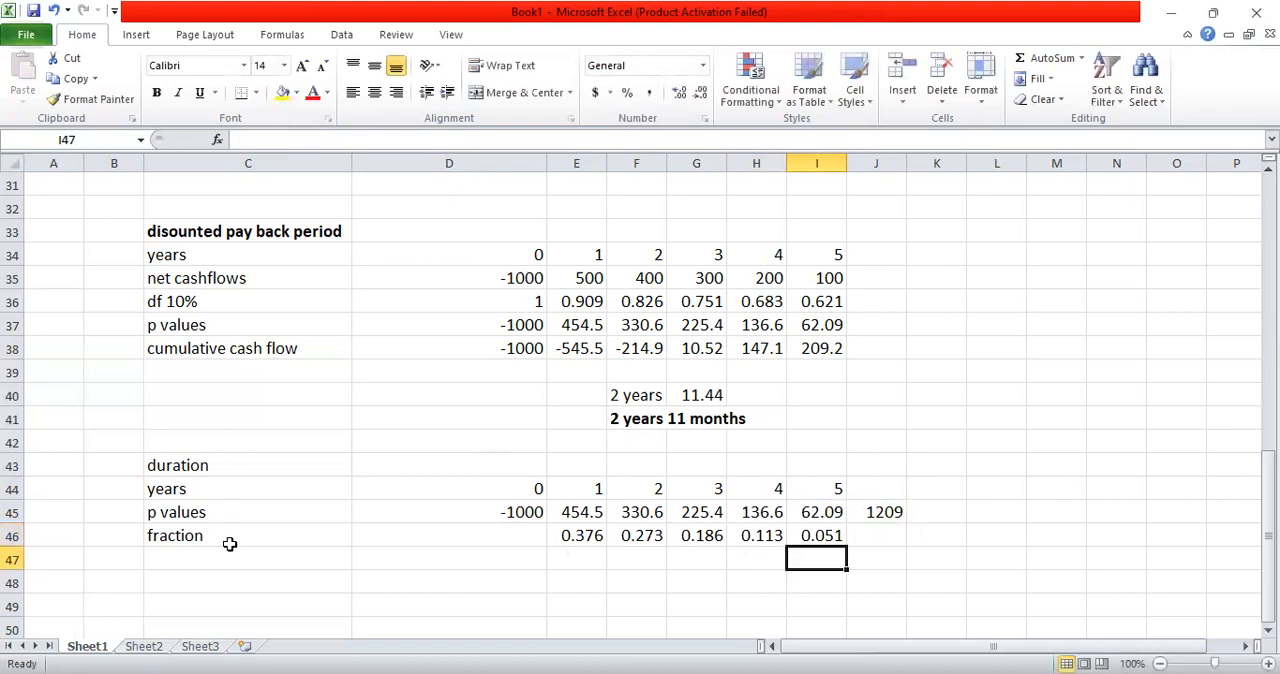
# Step: Enter the row label "weighted avg" in cell C47 and move to the year 1 cell E47
pyautogui.click(216, 557)
pyautogui.write('weighte')
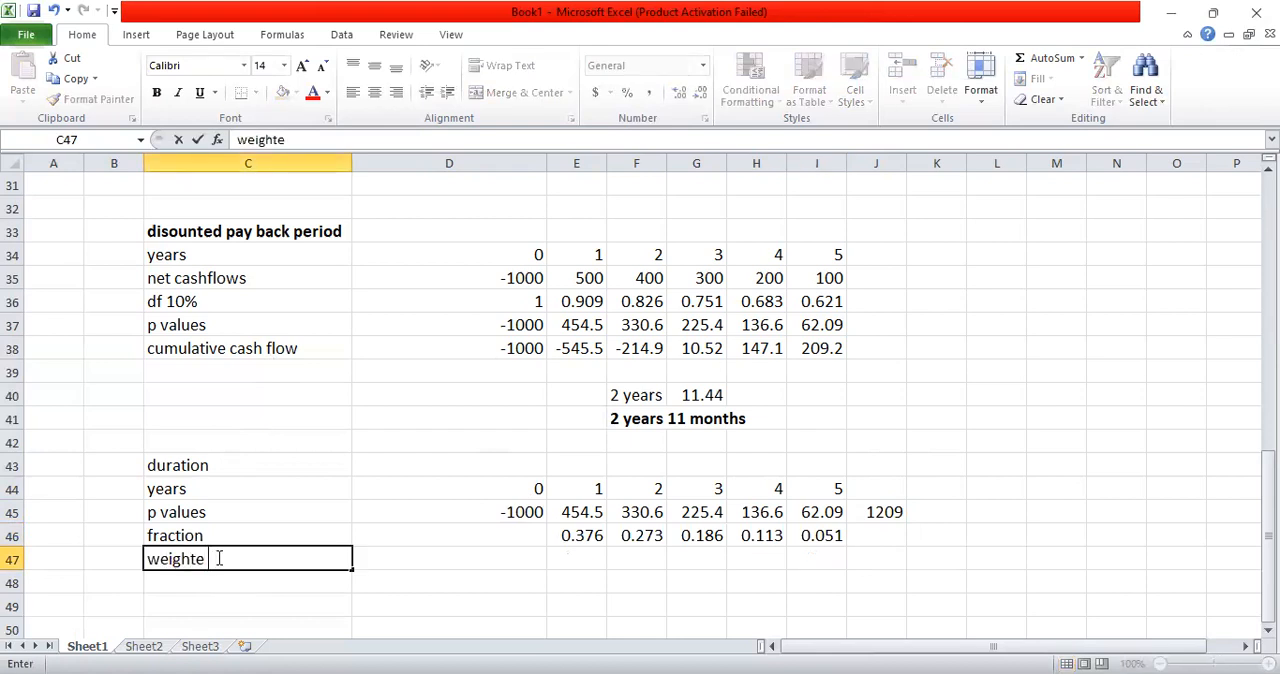
pyautogui.write('d avg')
pyautogui.press('Return')
pyautogui.press('Up')
pyautogui.press('Right')
pyautogui.press('Right')
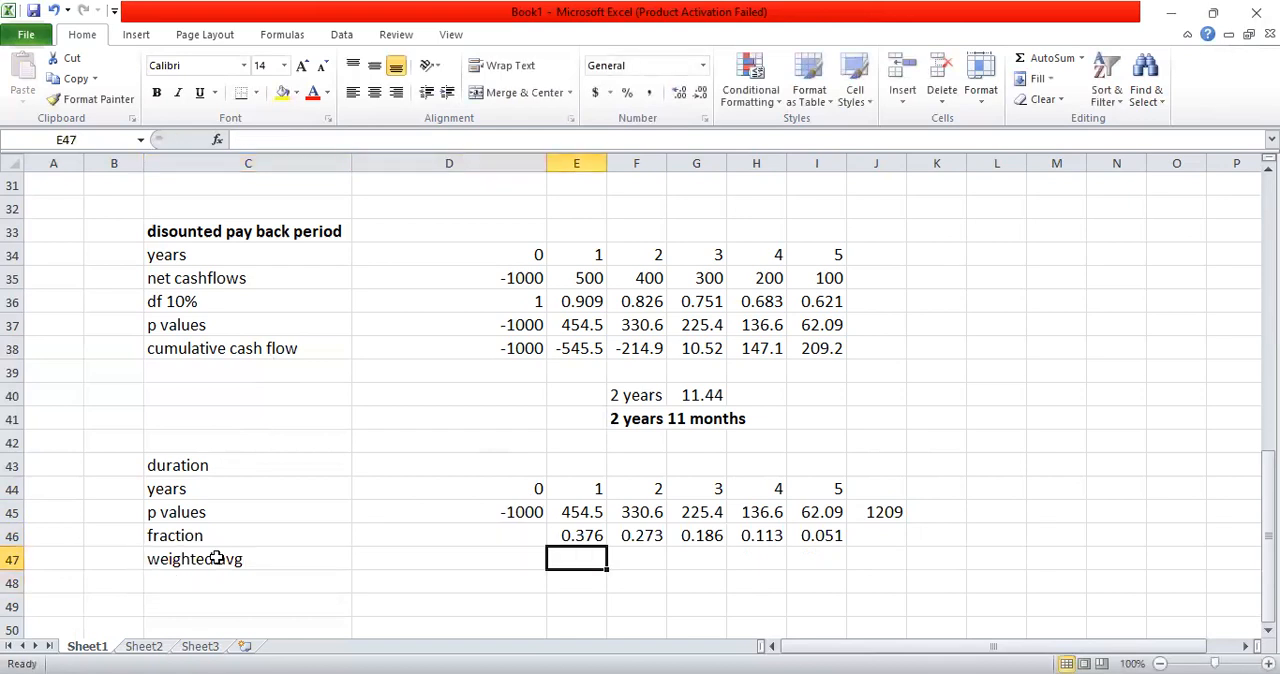
# Step: Calculate the year 1 weighted average in E47 with =E46*1 and reselect that cell
pyautogui.write('=')
pyautogui.press('Up')
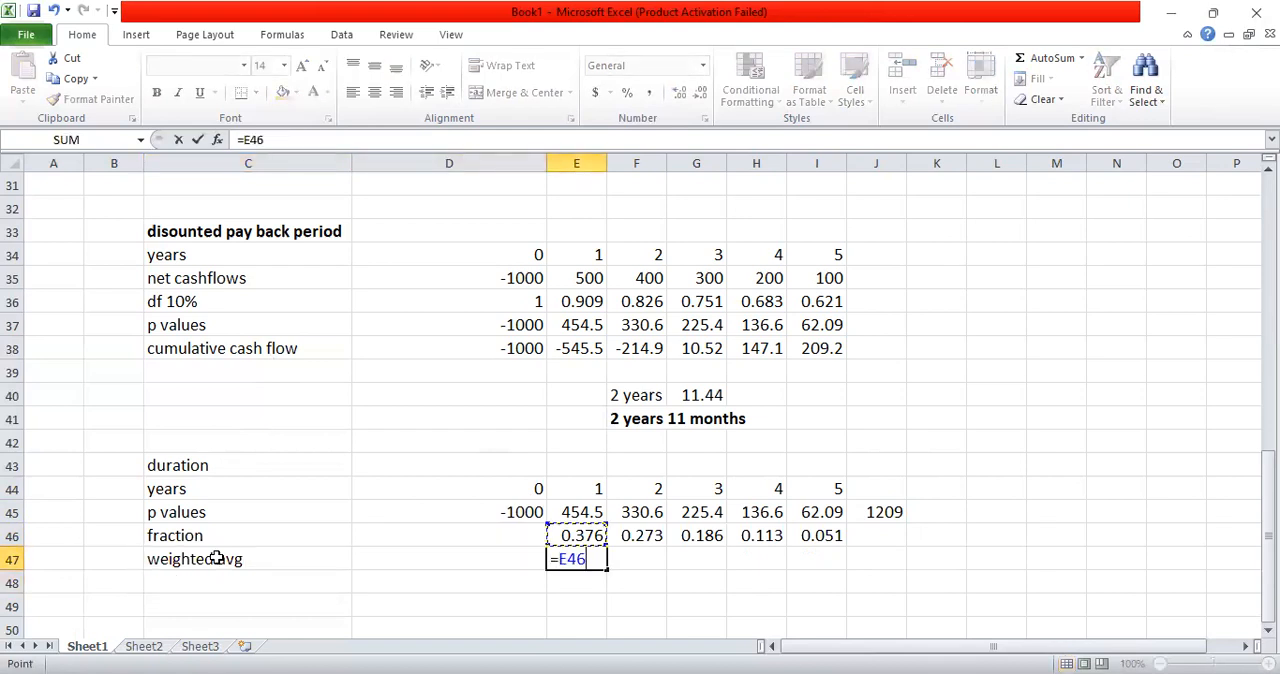
pyautogui.write('*1')
pyautogui.press('Return')
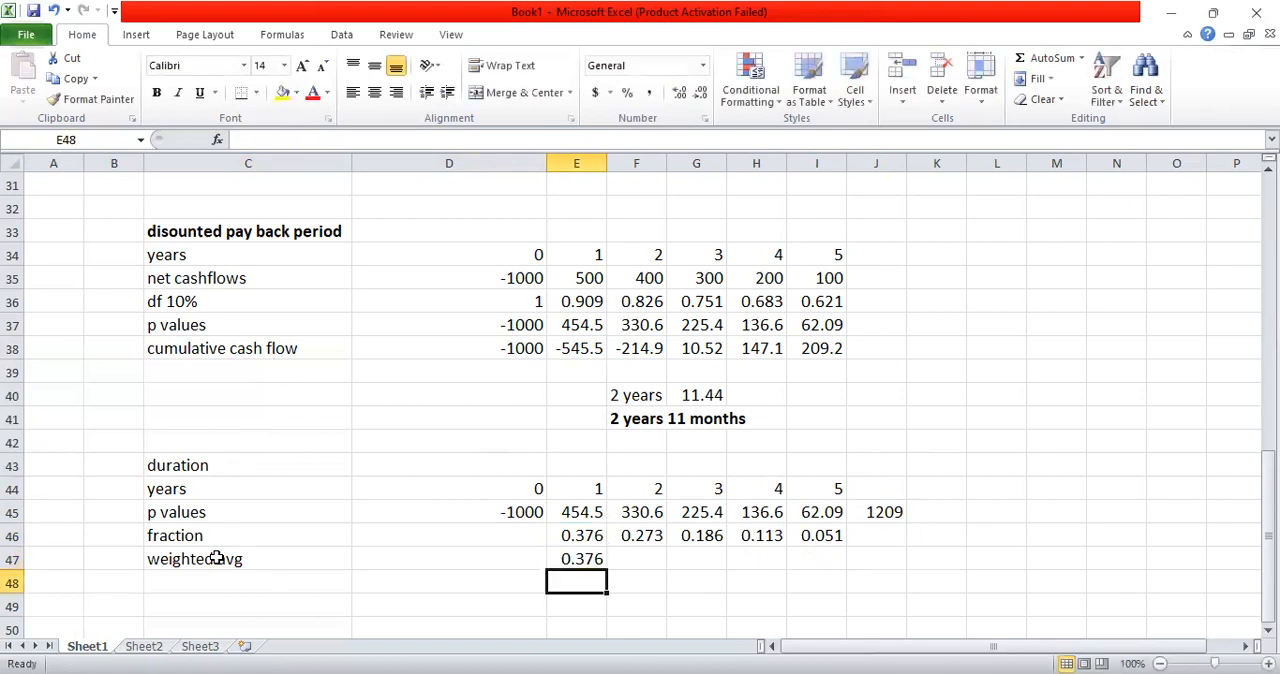
pyautogui.press('Up')
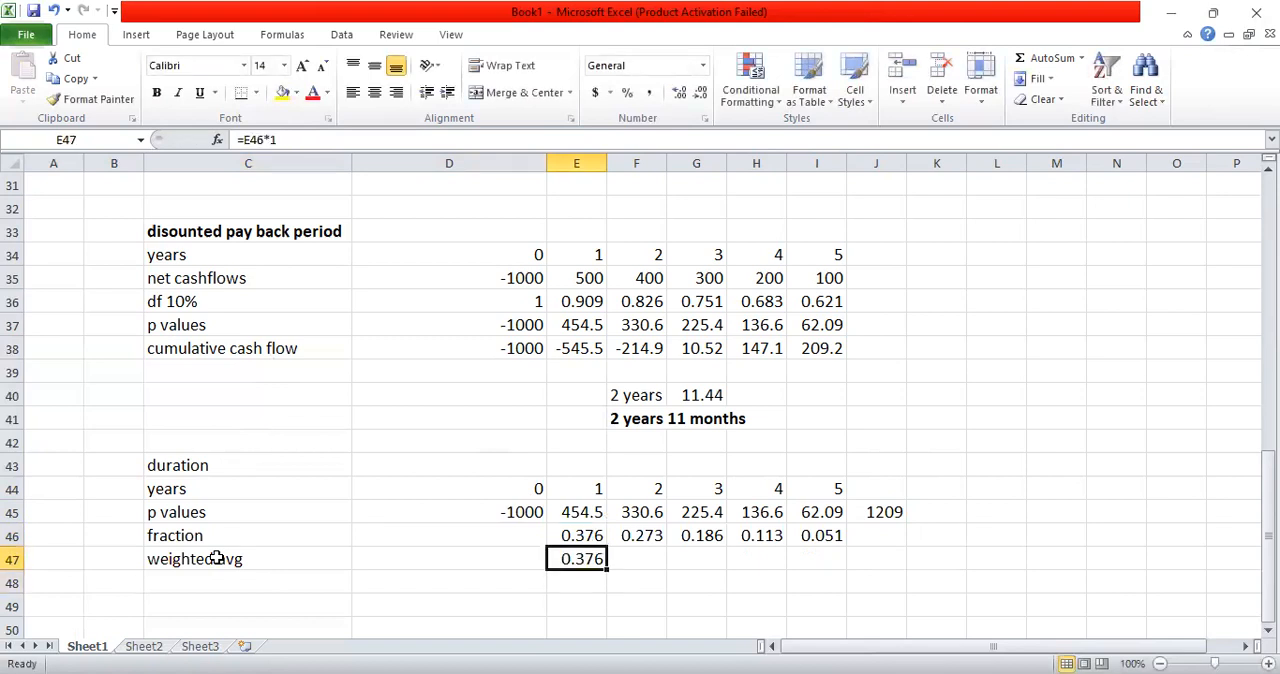
# Step: Calculate the year 1 weighted average in E47 as fraction times year, with =E46*E44
pyautogui.write('=')
pyautogui.press('Up')
pyautogui.write('*')
pyautogui.press('Up')
pyautogui.press('Up')
pyautogui.press('Up')
pyautogui.press('Return')
# Step: Copy the weighted average formula from E47 across to I47
pyautogui.press('Up')
pyautogui.hotkey('ctrl', 'c')
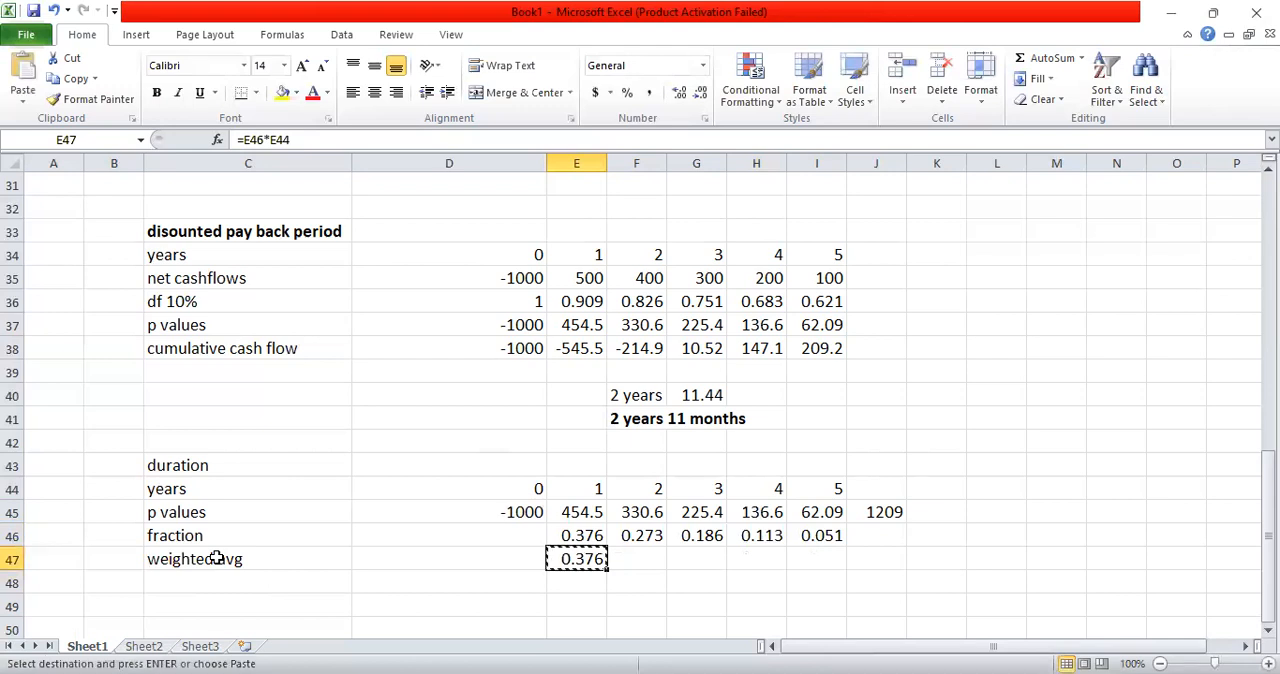
pyautogui.hotkey('shift', 'Right')
pyautogui.hotkey('shift', 'Right')
pyautogui.hotkey('shift', 'Right')
pyautogui.hotkey('shift', 'Right')
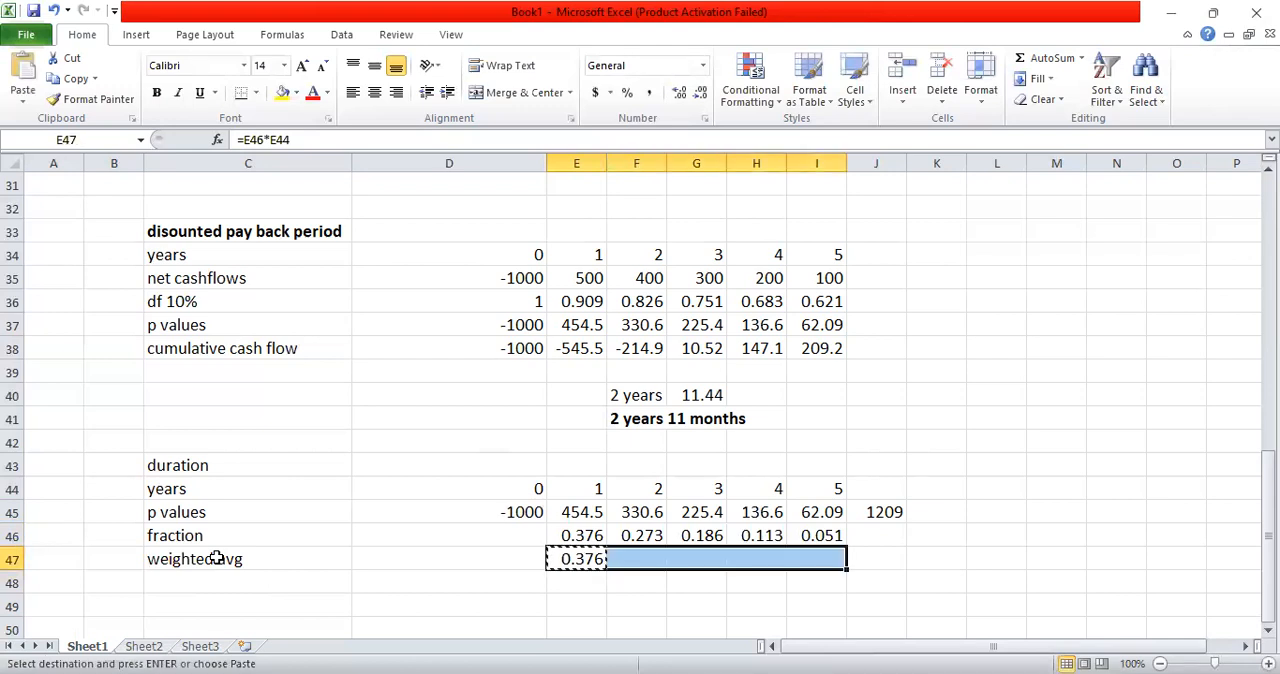
pyautogui.hotkey('ctrl', 'v')
pyautogui.press('Escape')
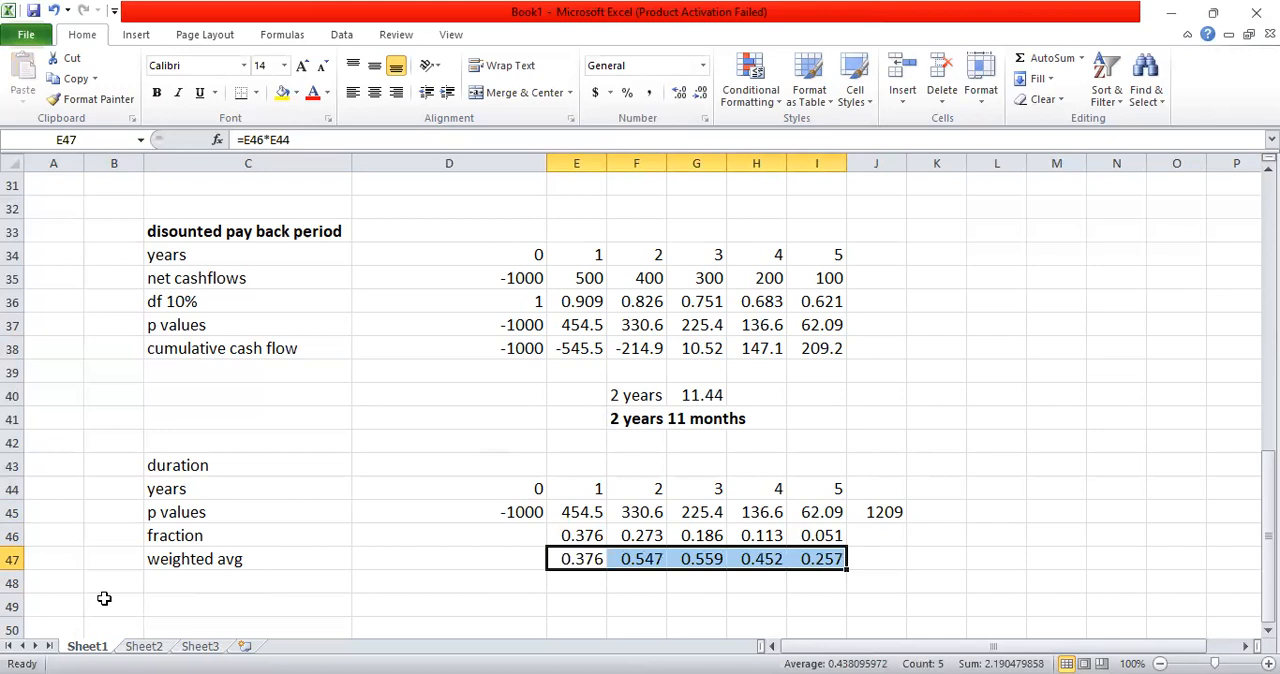
# Step: Enter the row label "duration" in cell C48
pyautogui.click(161, 581)
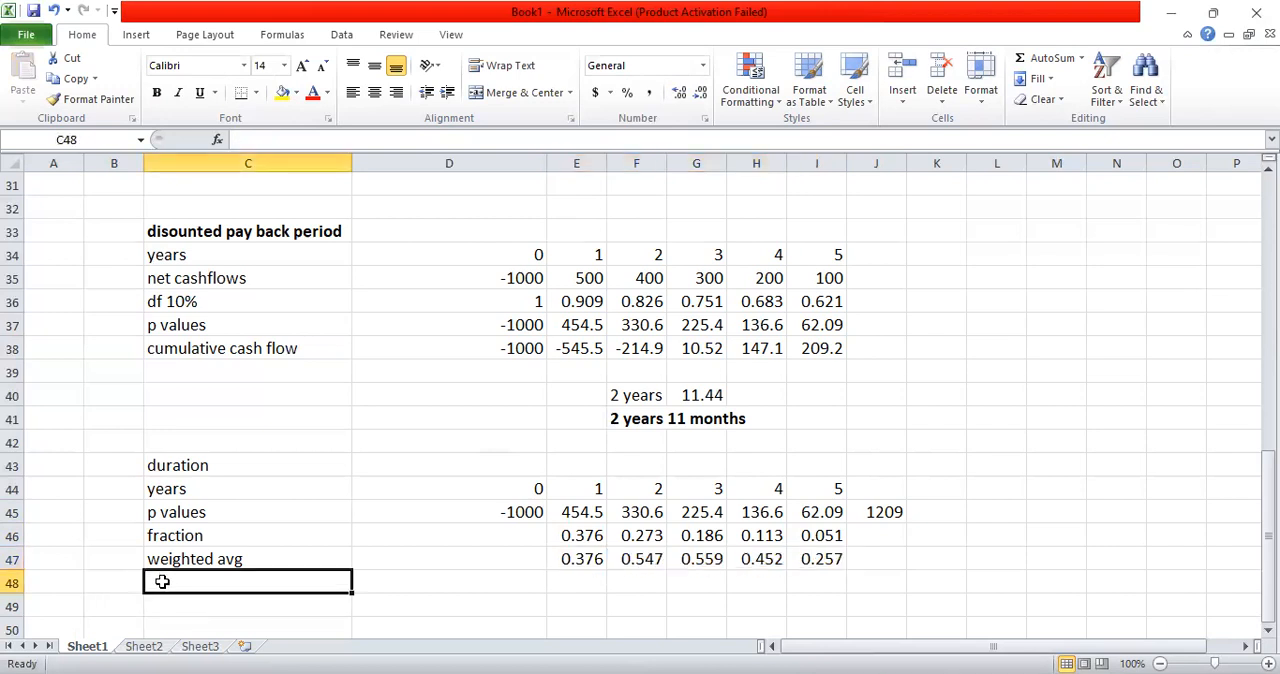
pyautogui.write('duratio')
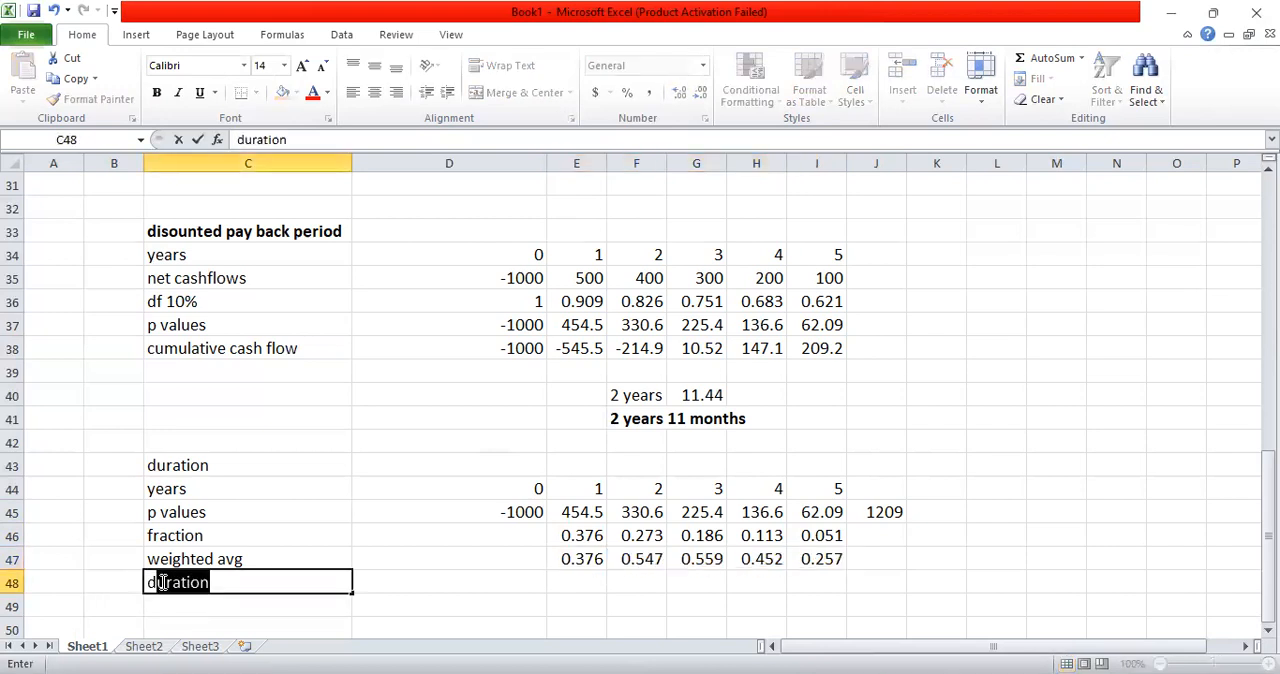
pyautogui.write('n')
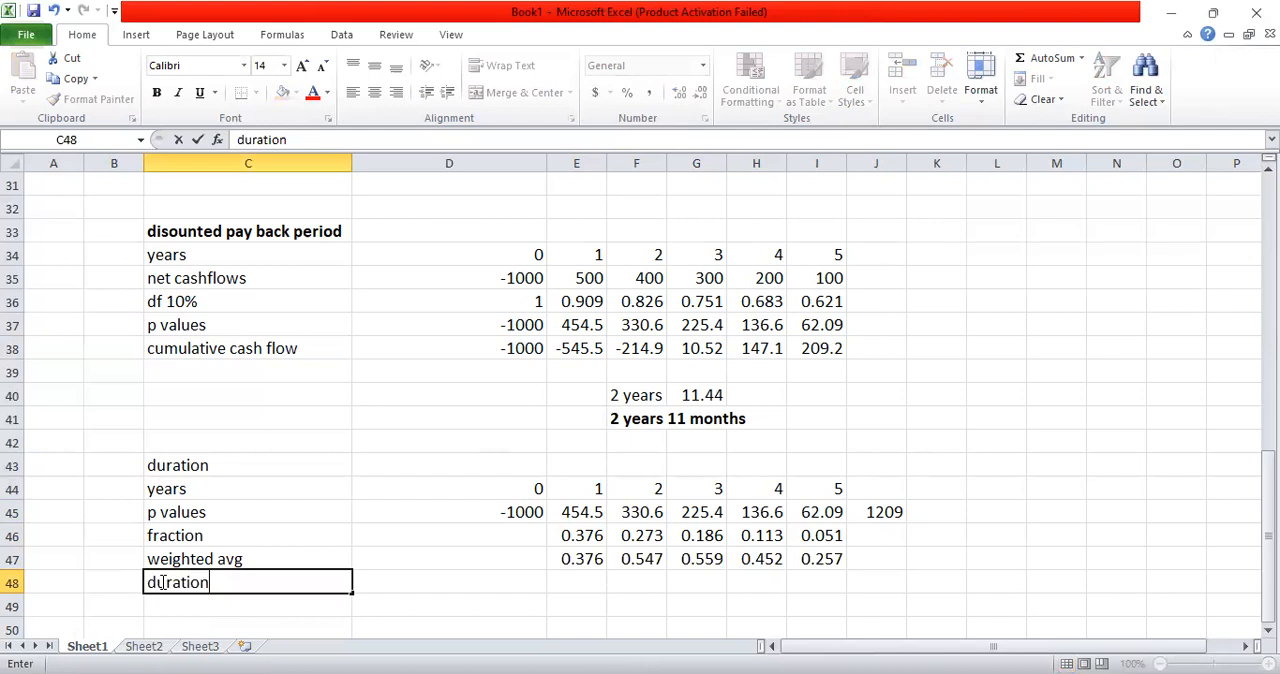
pyautogui.press('Return')
# Step: Calculate the project's duration in E48 by summing the weighted averages with =SUM(E47:I47)
pyautogui.press('Up')
pyautogui.press('Right')
pyautogui.press('Right')
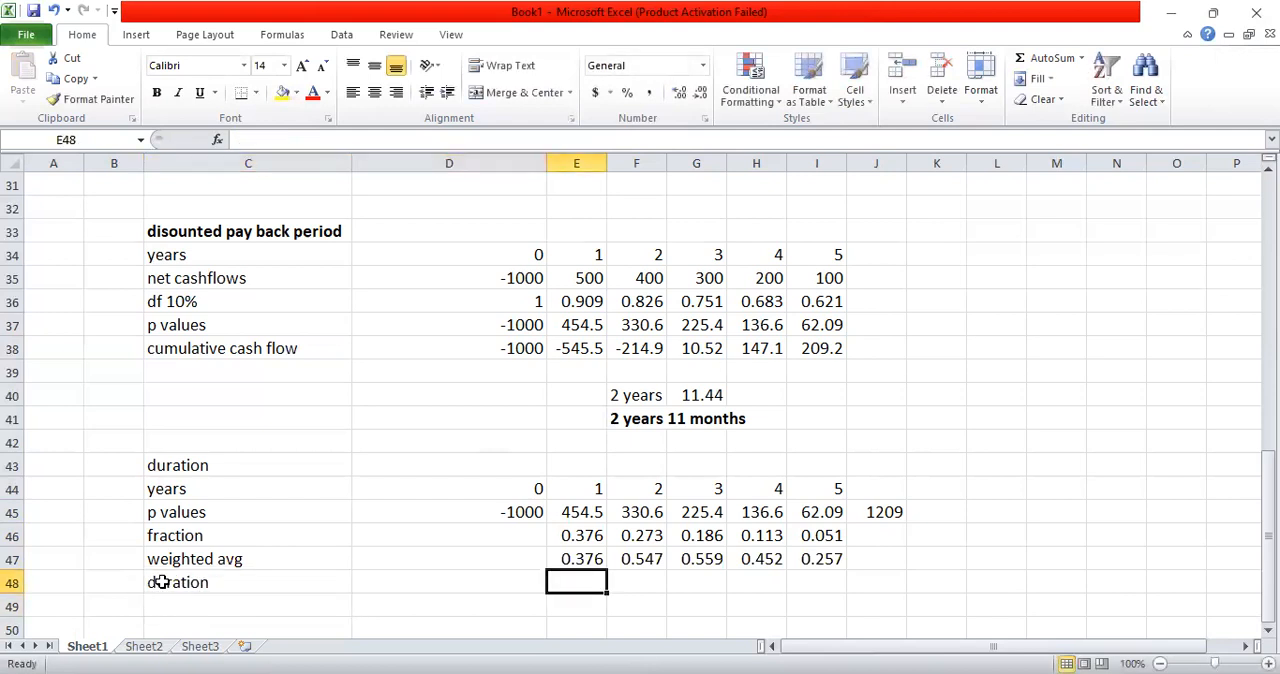
pyautogui.write('=')
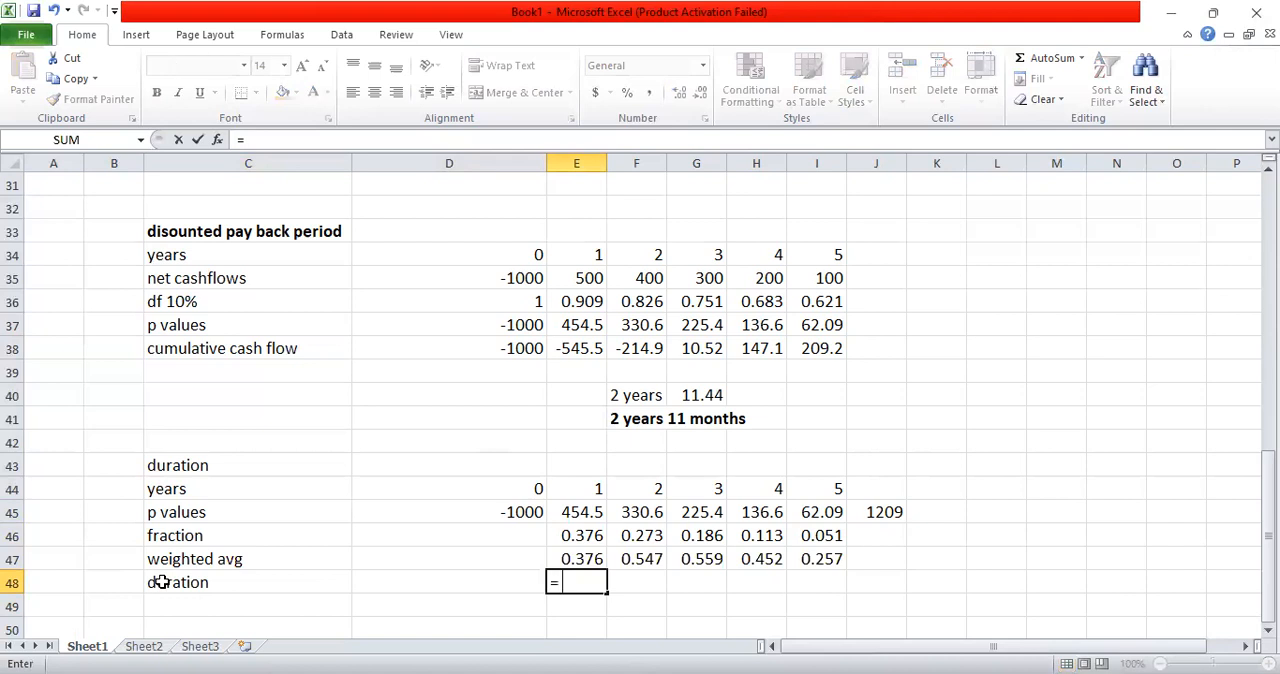
pyautogui.write(' sum(')
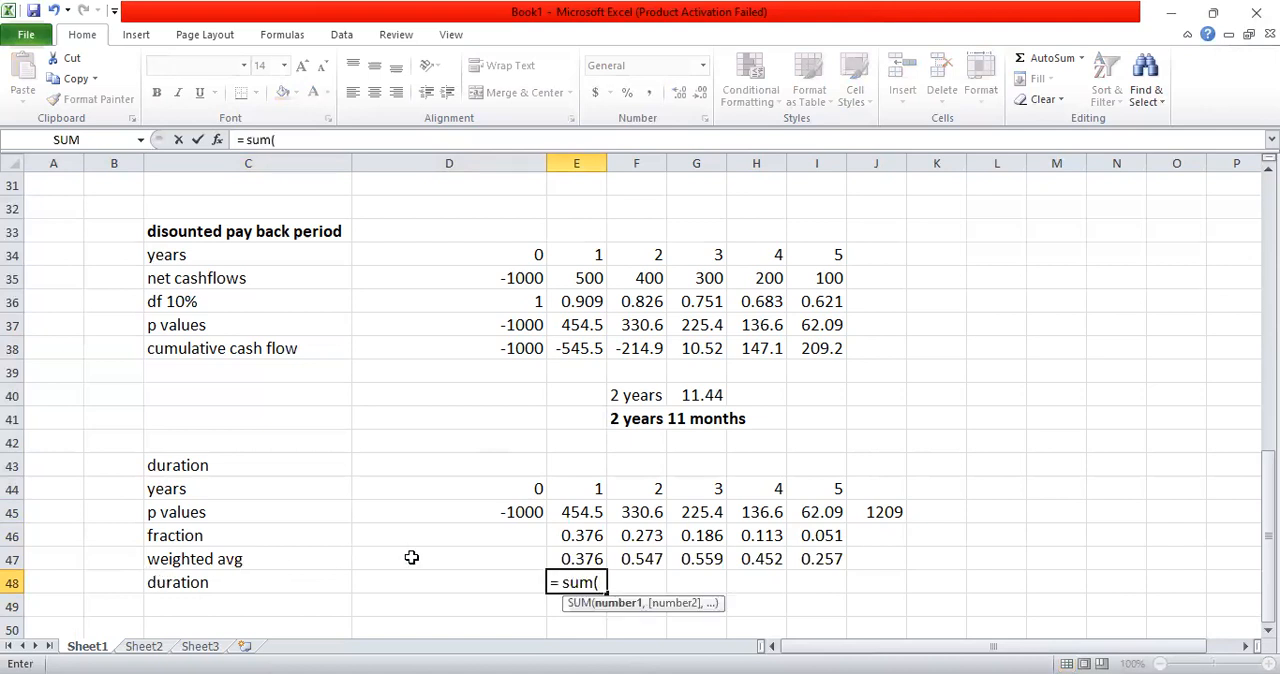
pyautogui.click(556, 557)
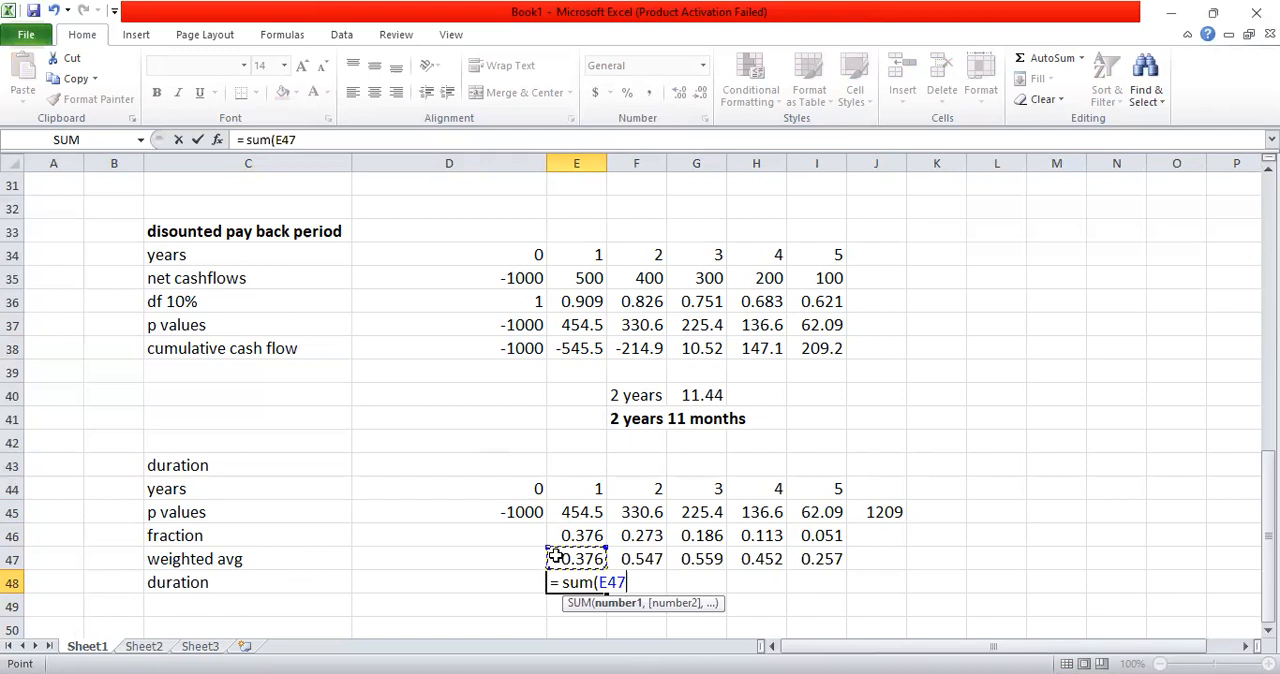
pyautogui.hotkey('shift', 'Right')
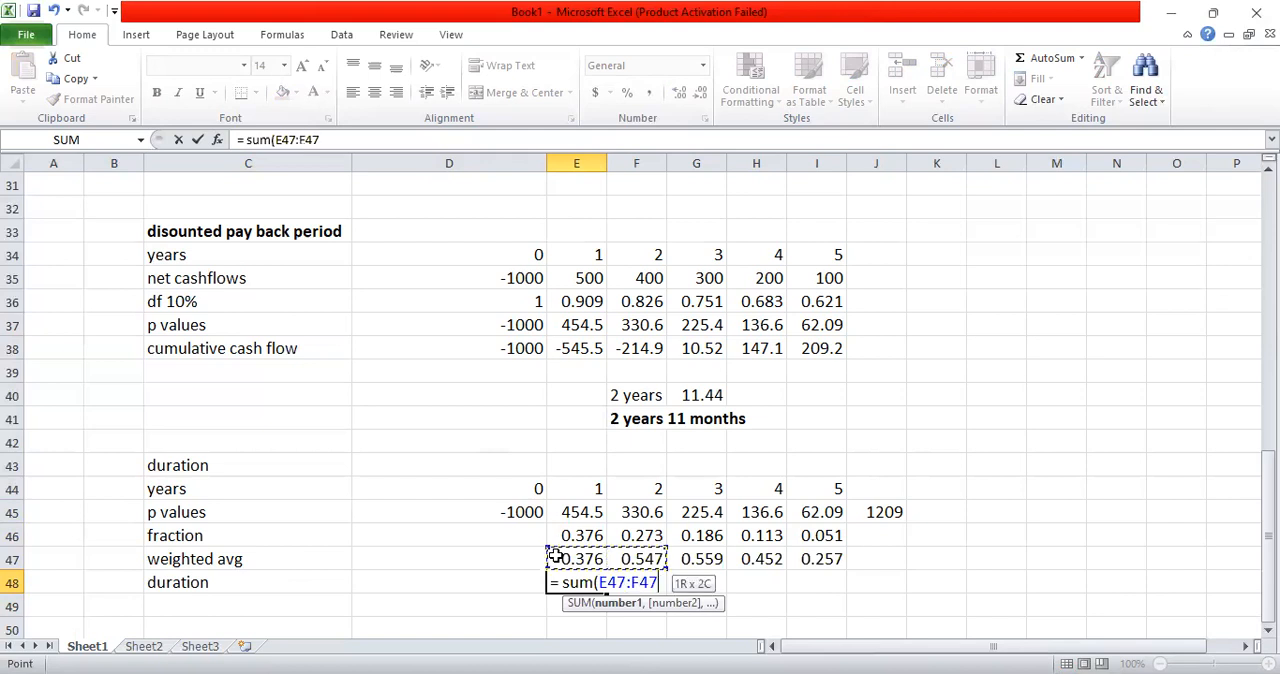
pyautogui.hotkey('shift', 'Right')
pyautogui.hotkey('shift', 'Right')
pyautogui.hotkey('shift', 'Right')
pyautogui.write(')')
pyautogui.press('Return')
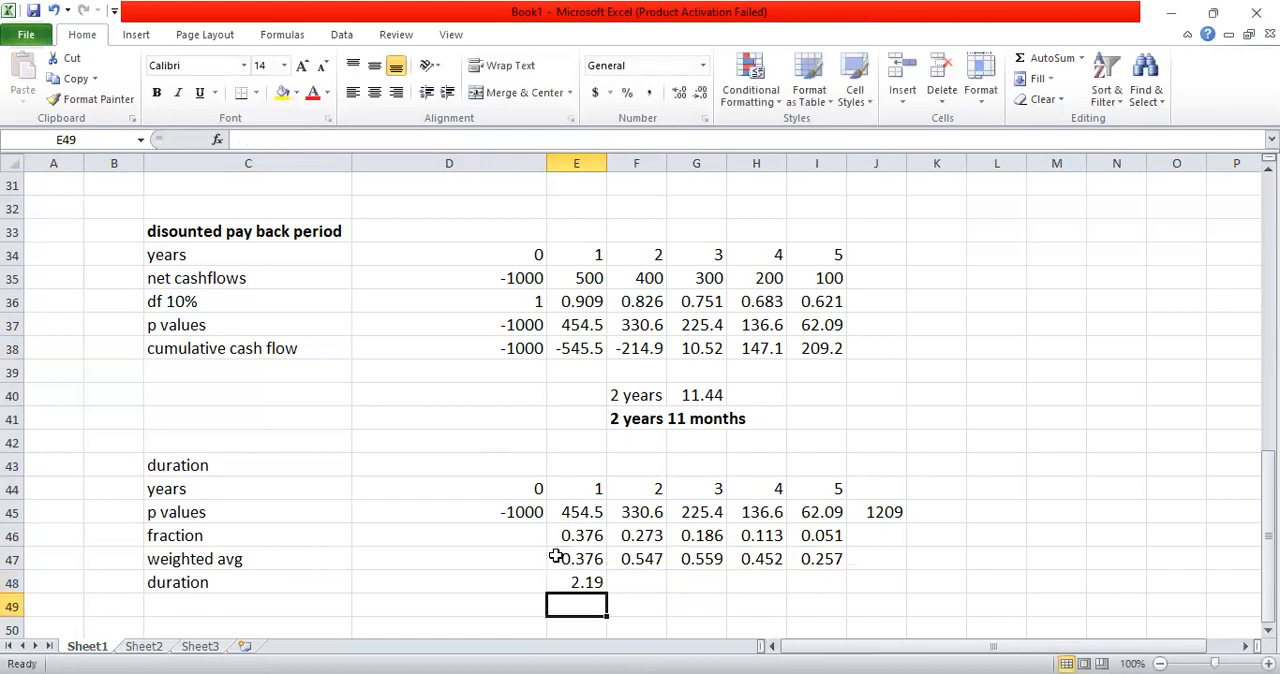
# Step: Enter the unit "years" in F48 beside the duration result, and select the duration section heading in C43
pyautogui.doubleClick(593, 582)
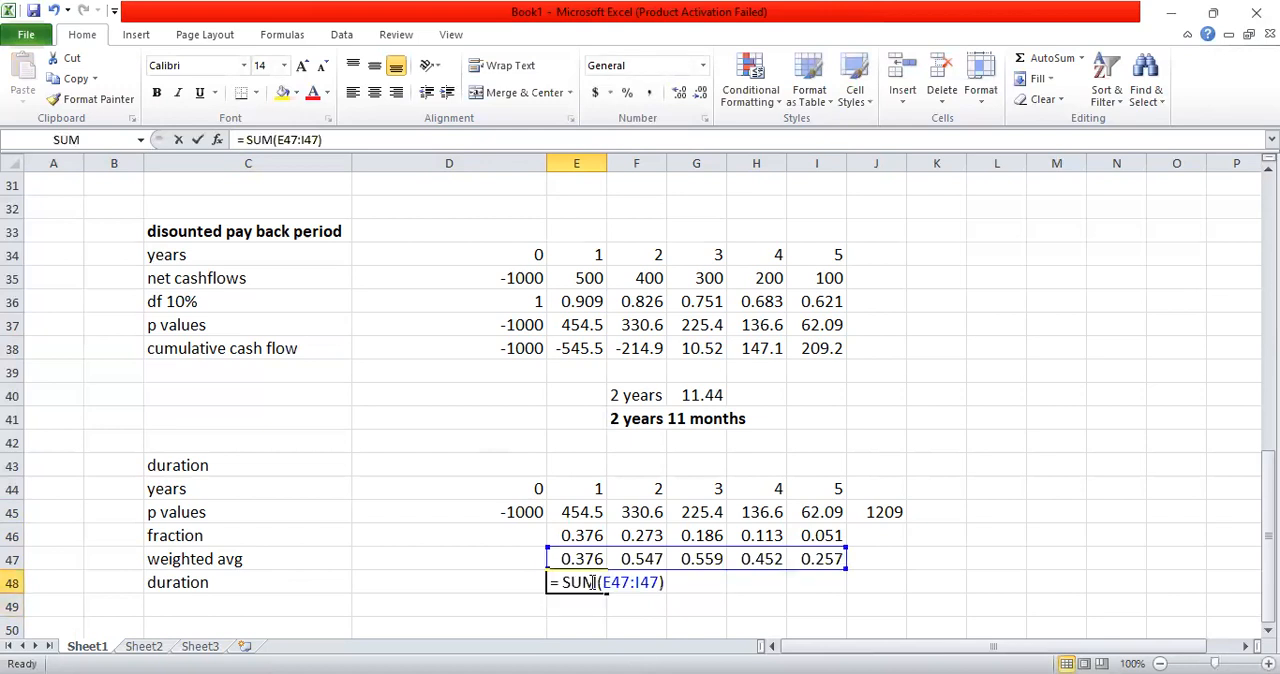
pyautogui.click(646, 583)
pyautogui.write('years')
pyautogui.press('Return')
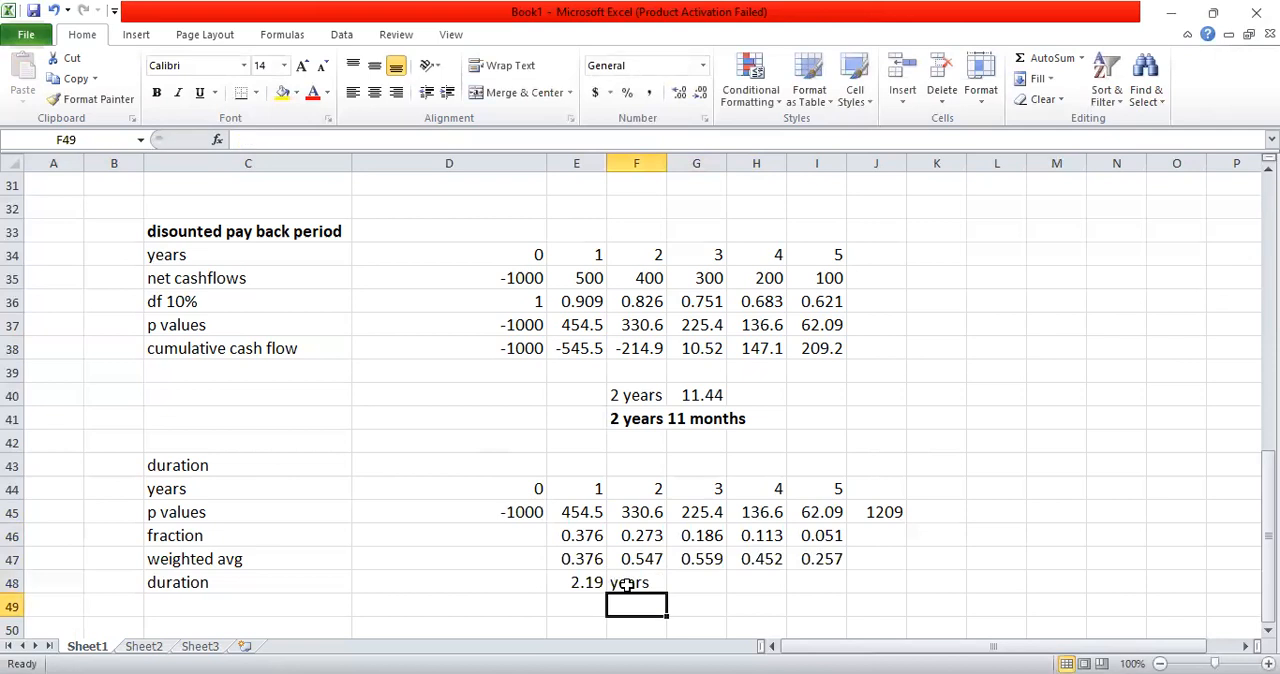
pyautogui.click(196, 465)
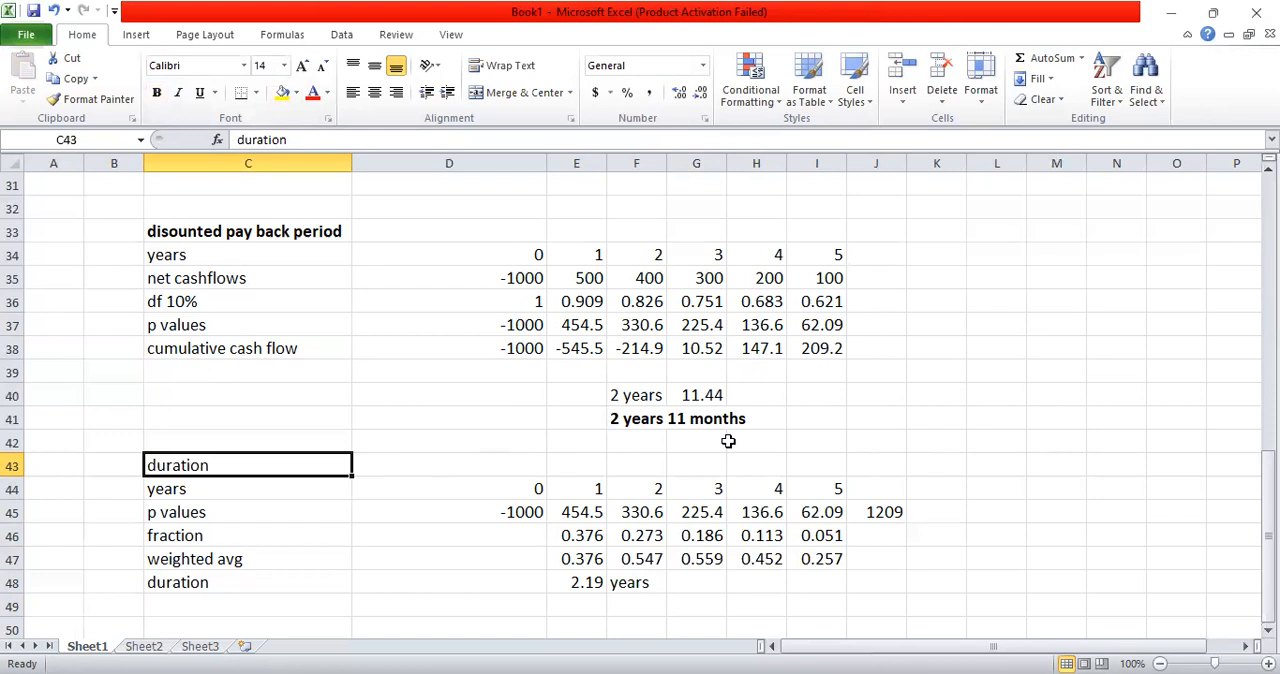
# Step: Bold the duration heading in C43 and the highlighted NPV, IRR and MIRR labels in C18, C26 and C29
pyautogui.click(156, 93)
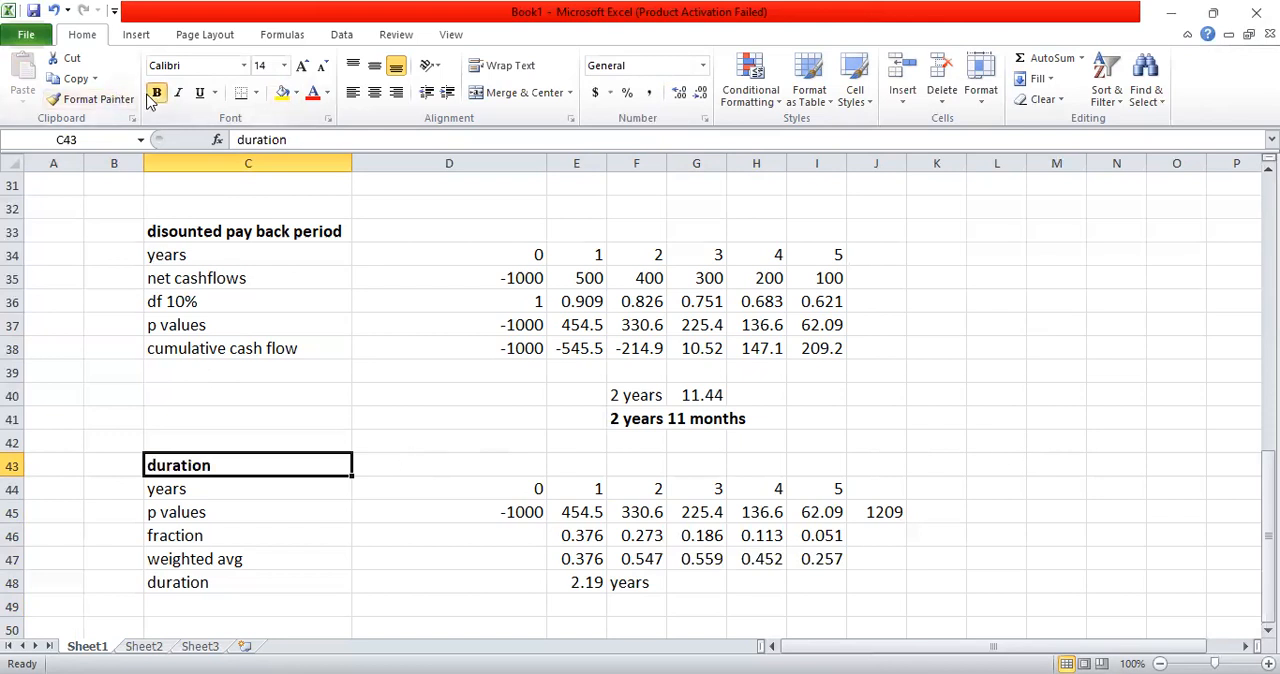
pyautogui.scroll(6, 608, 565)
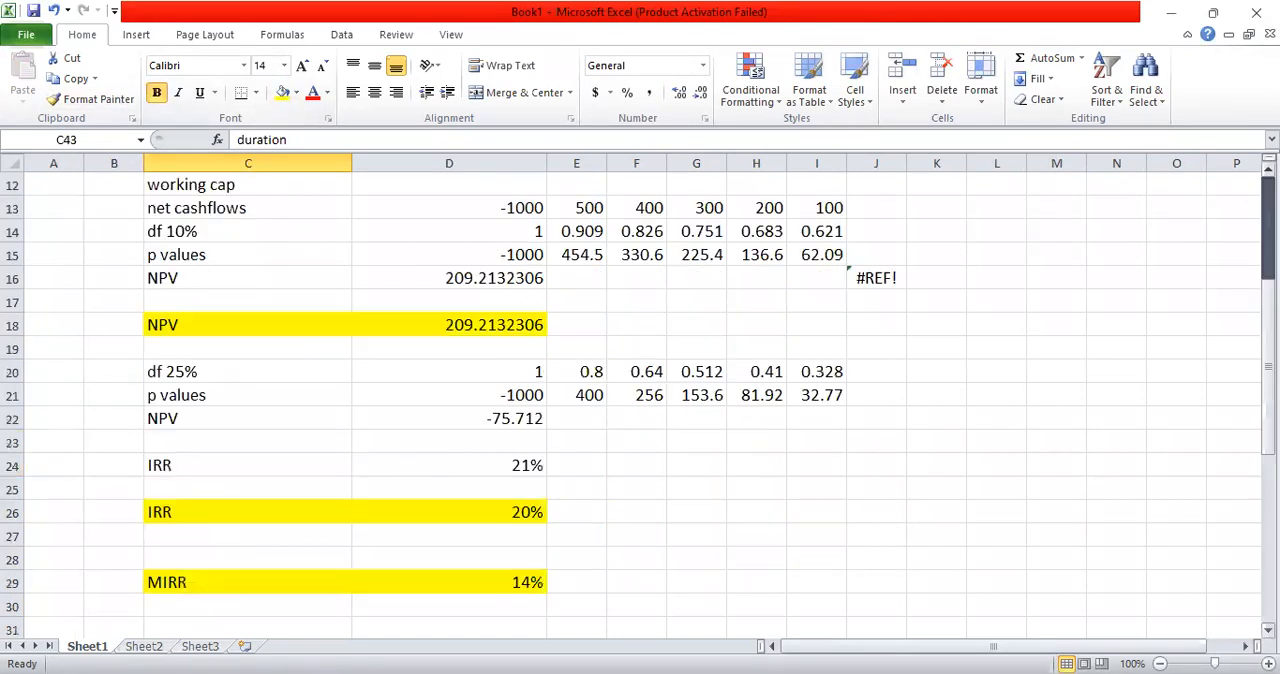
pyautogui.click(173, 321)
pyautogui.click(156, 93)
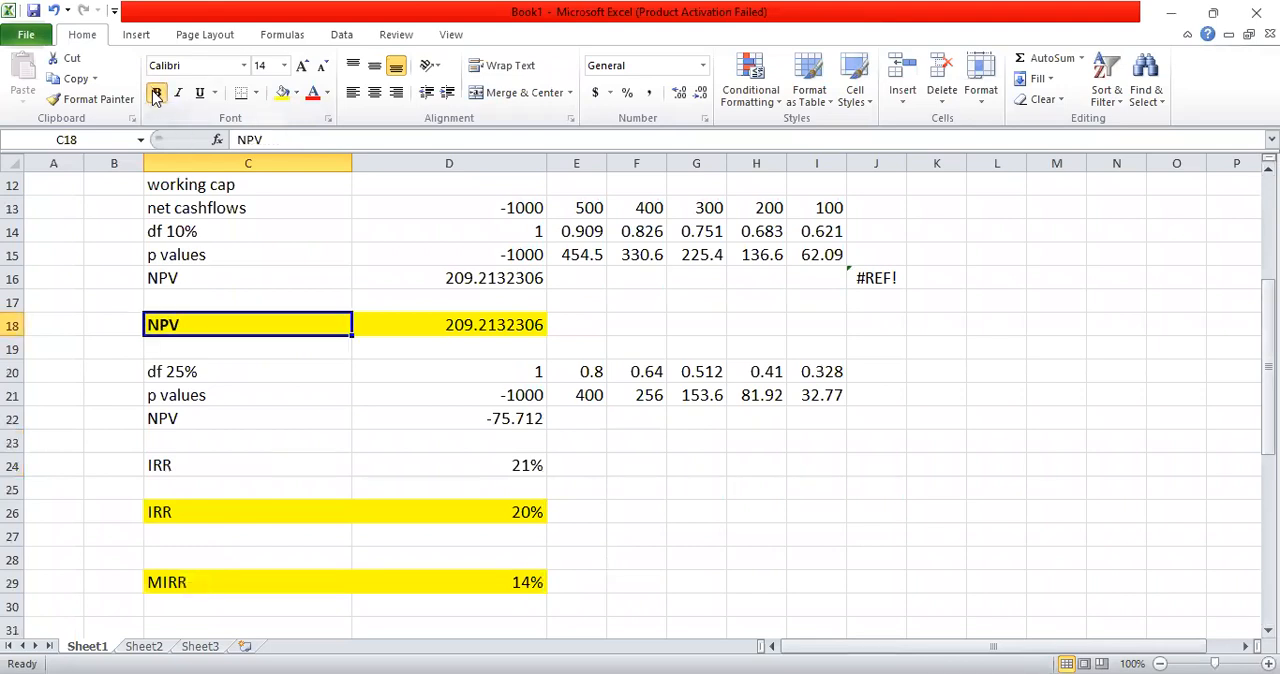
pyautogui.click(177, 512)
pyautogui.click(153, 96)
pyautogui.click(175, 573)
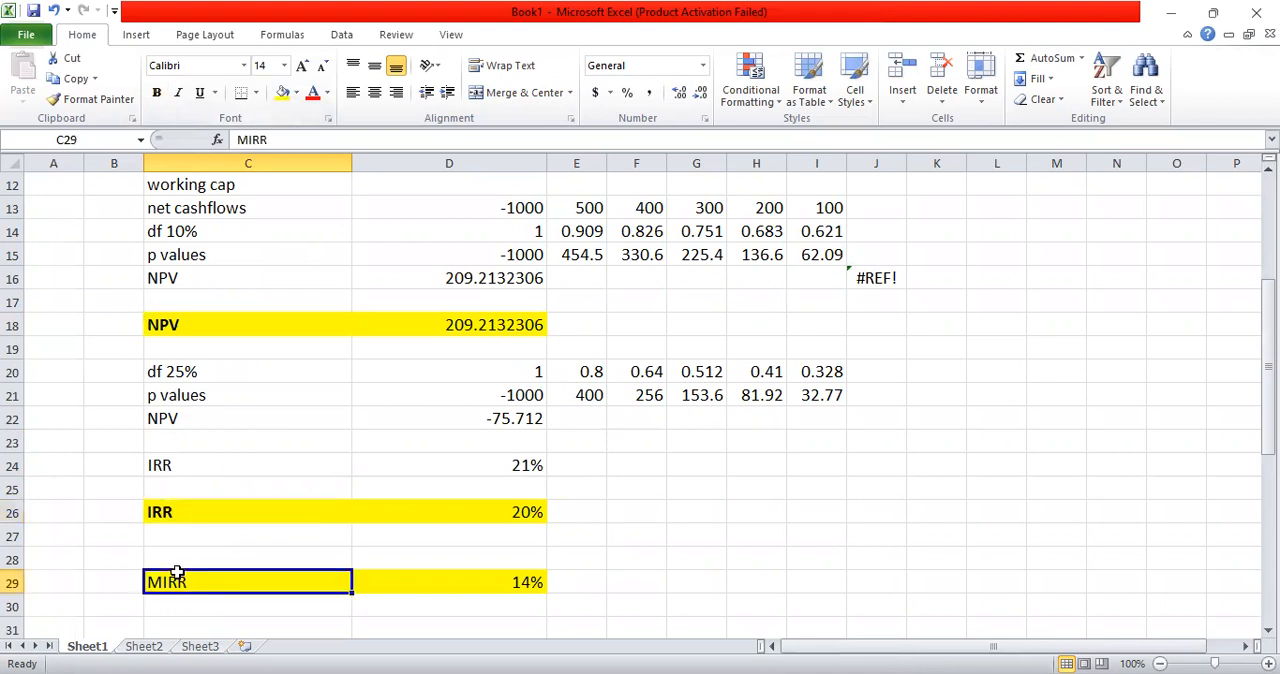
pyautogui.click(156, 93)
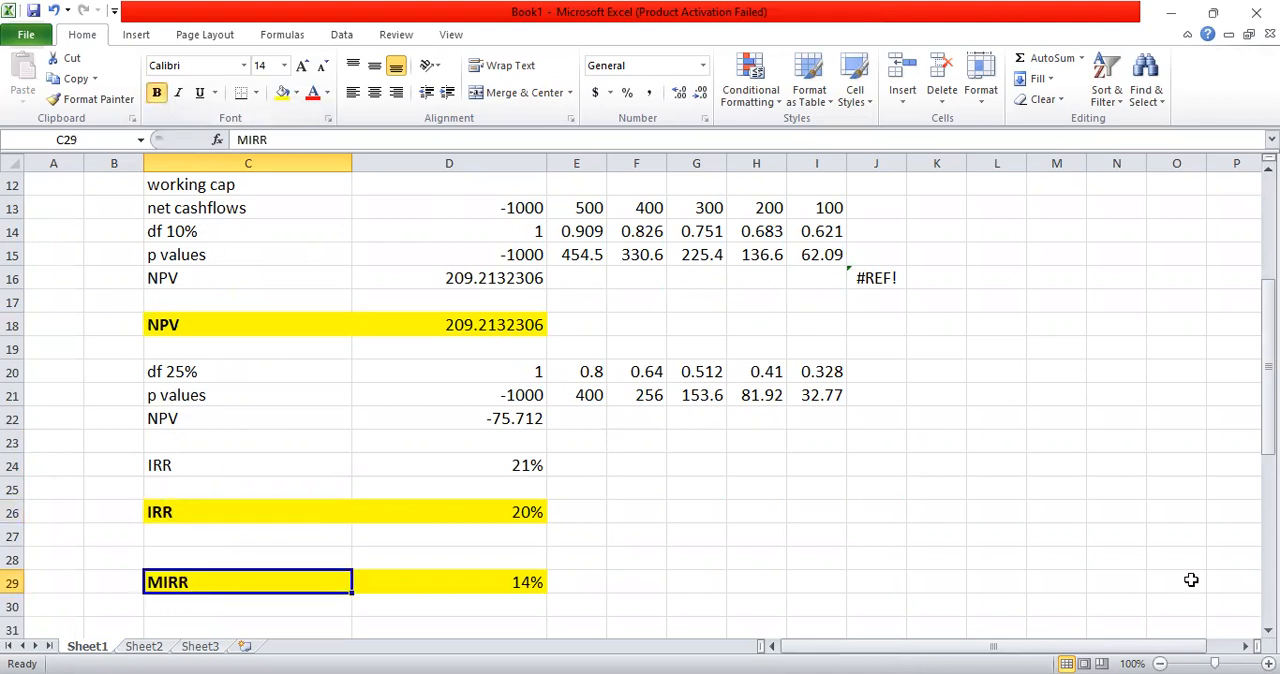
# Step: Look over the MIRR result, the discounted payback period section and the duration section
pyautogui.scroll(-4, 640, 400)
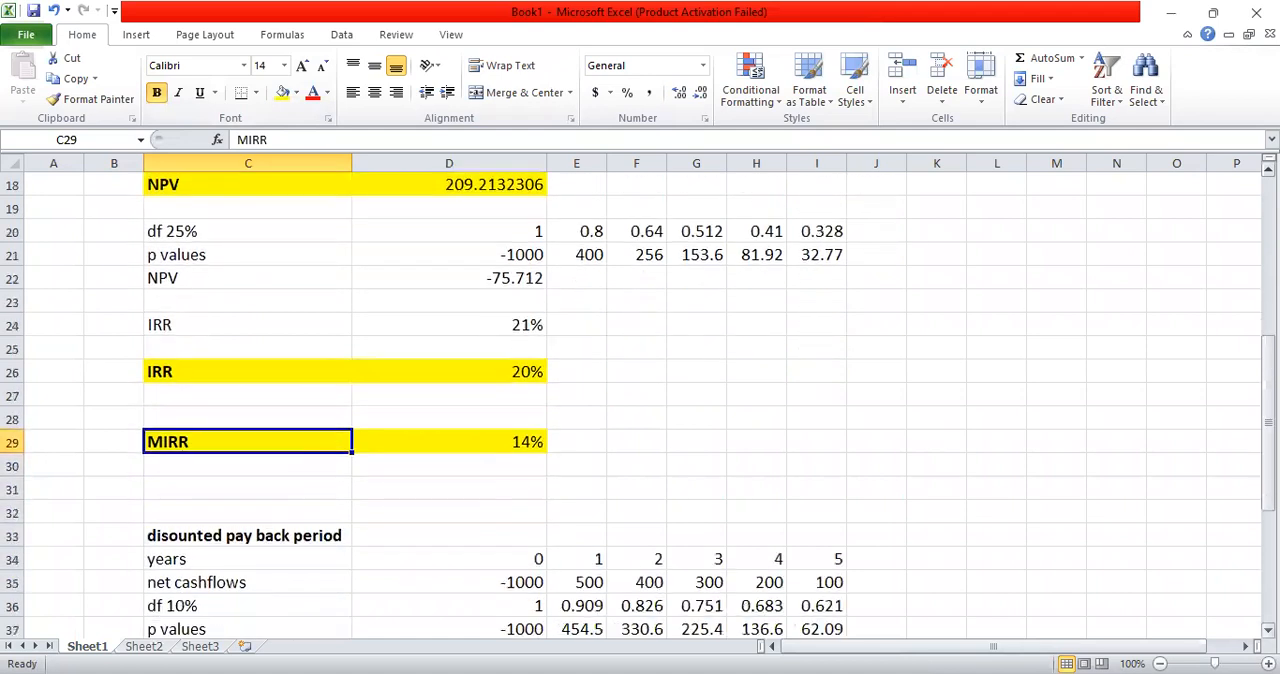
pyautogui.scroll(-1, 584, 472)
pyautogui.click(338, 398)
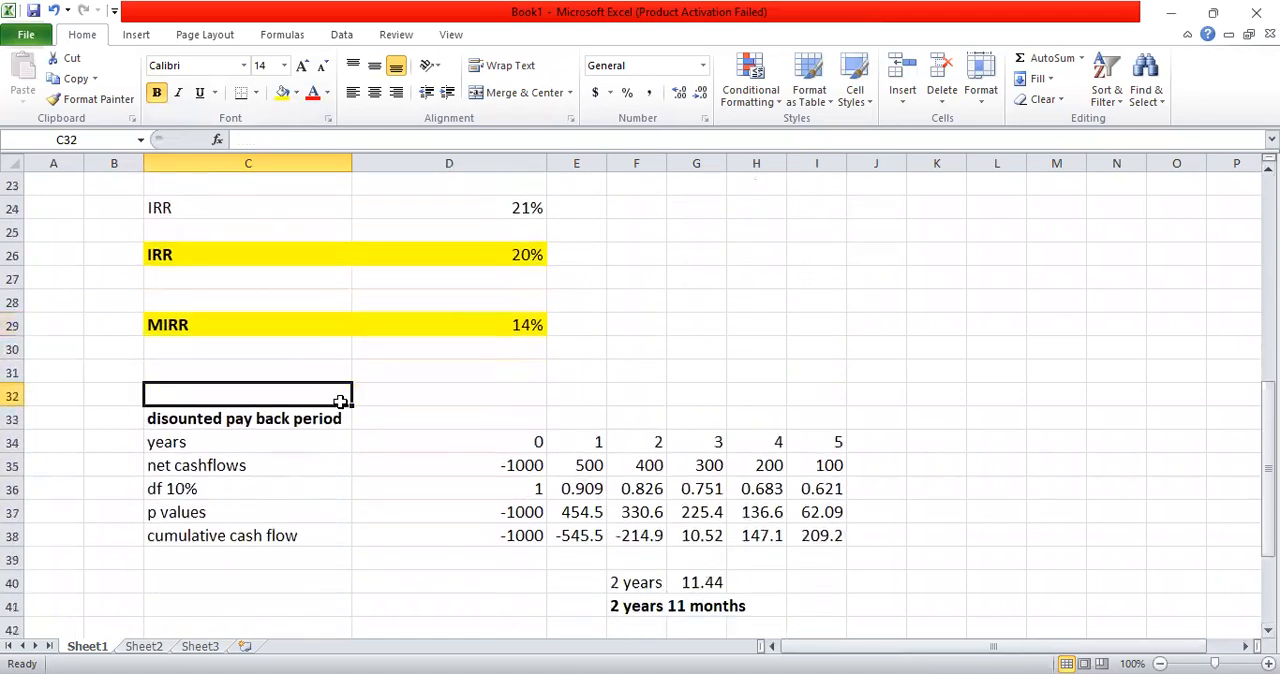
pyautogui.moveTo(288, 432); pyautogui.dragTo(288, 418)
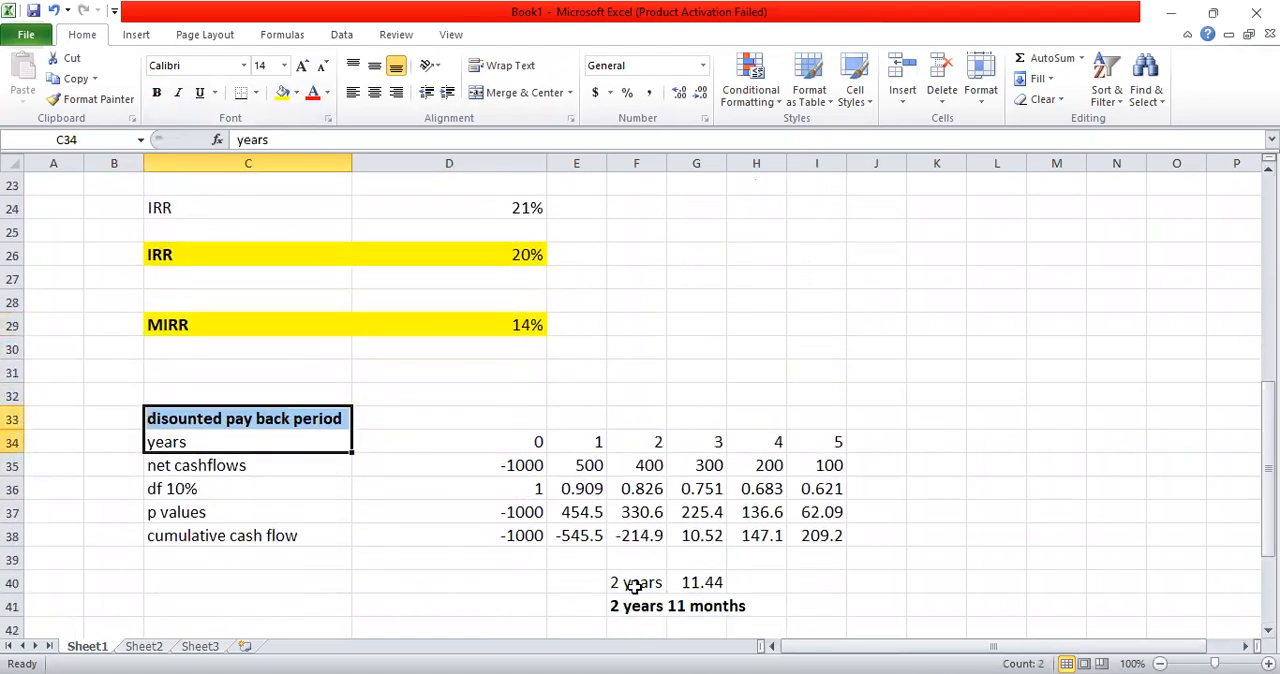
pyautogui.click(271, 408)
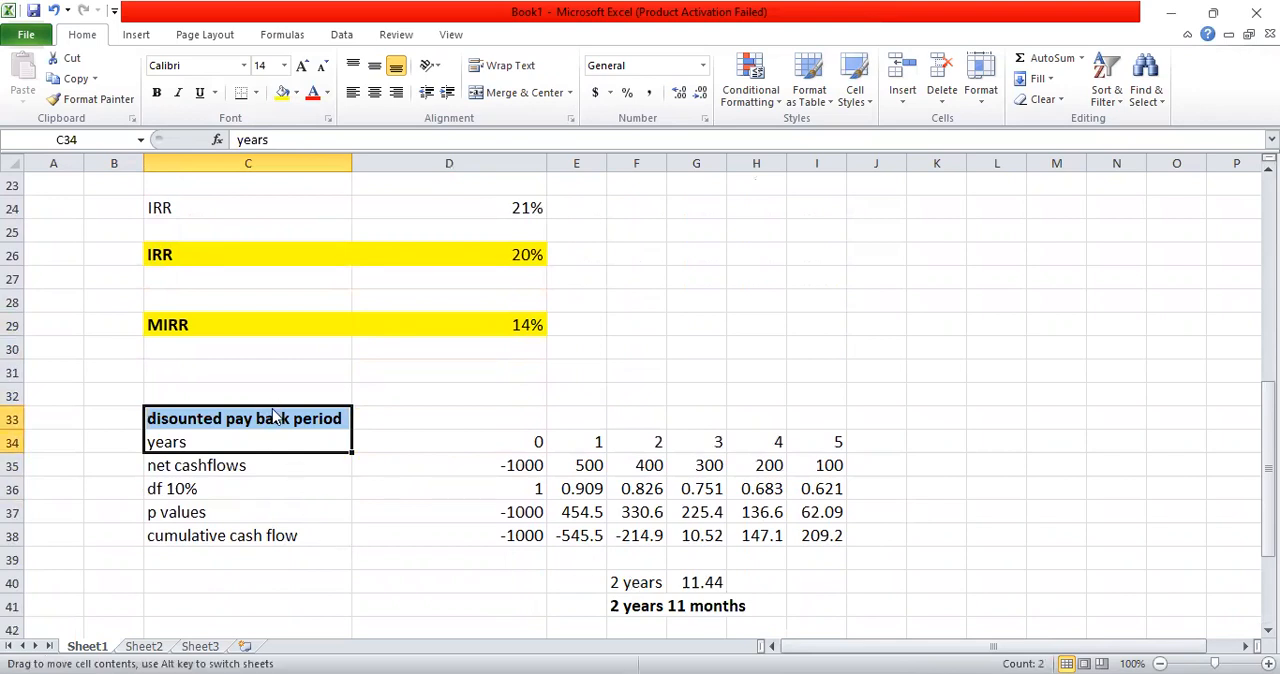
pyautogui.click(271, 416)
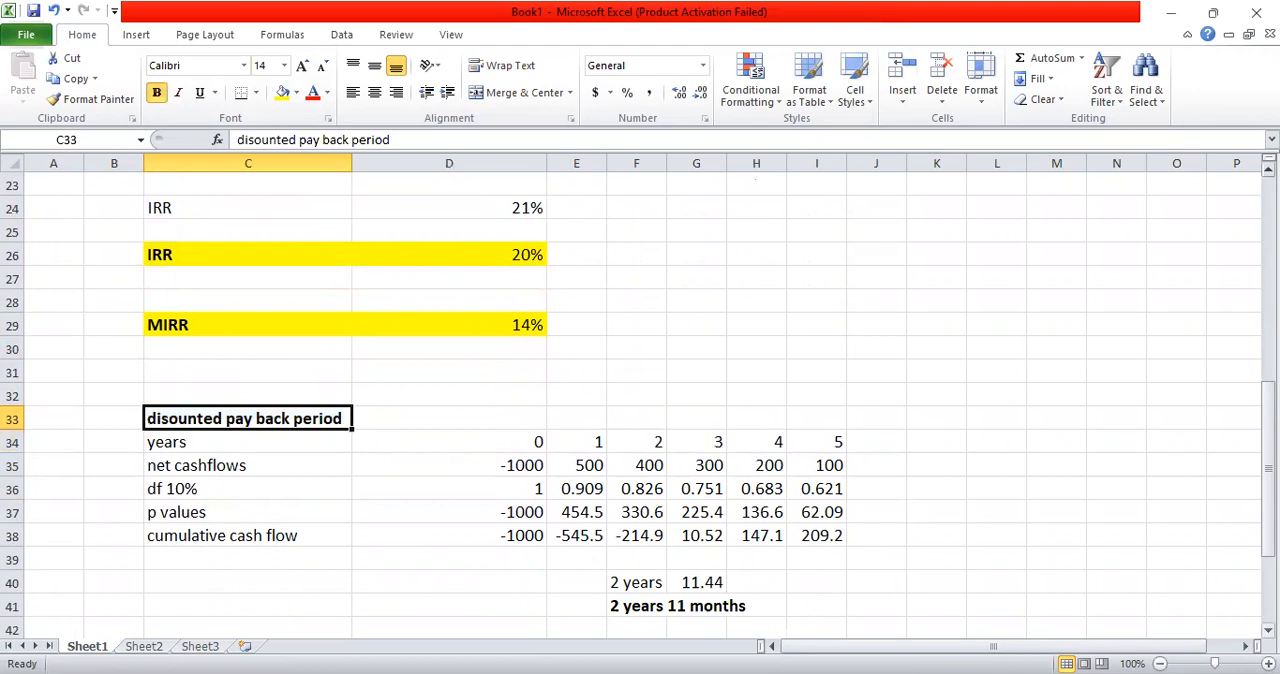
pyautogui.scroll(-4, 640, 408)
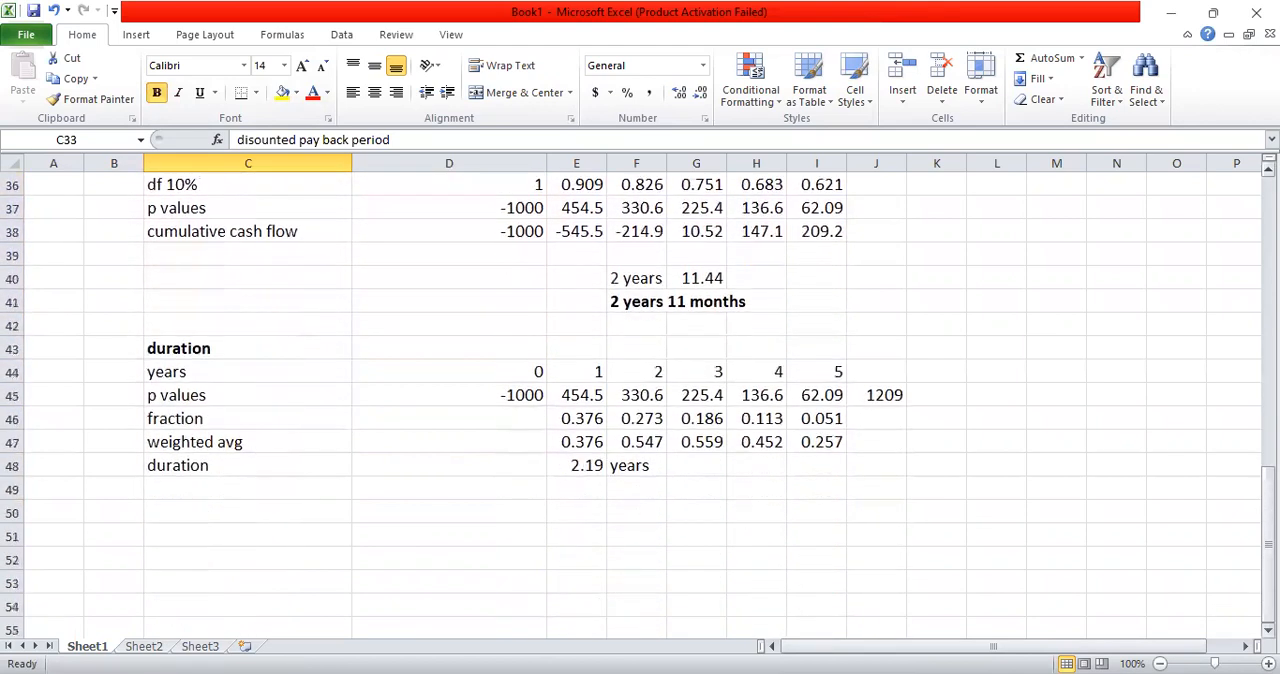
pyautogui.click(636, 465)
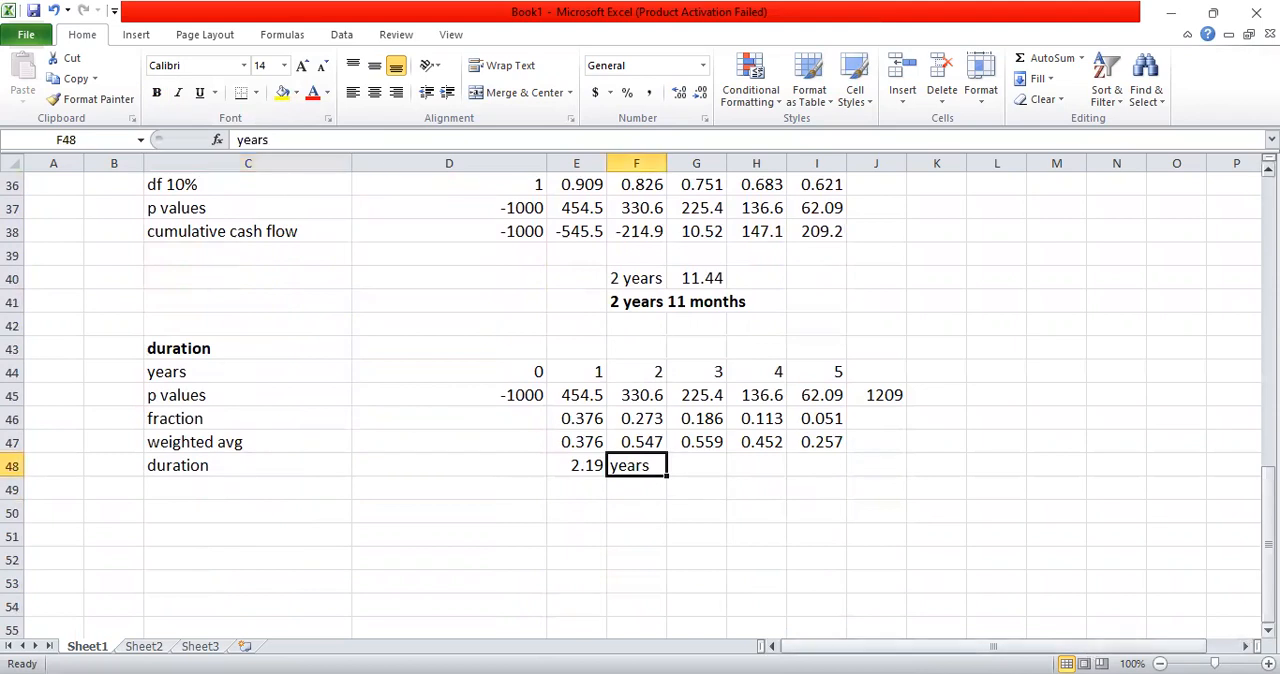
pyautogui.scroll(-2, 640, 400)
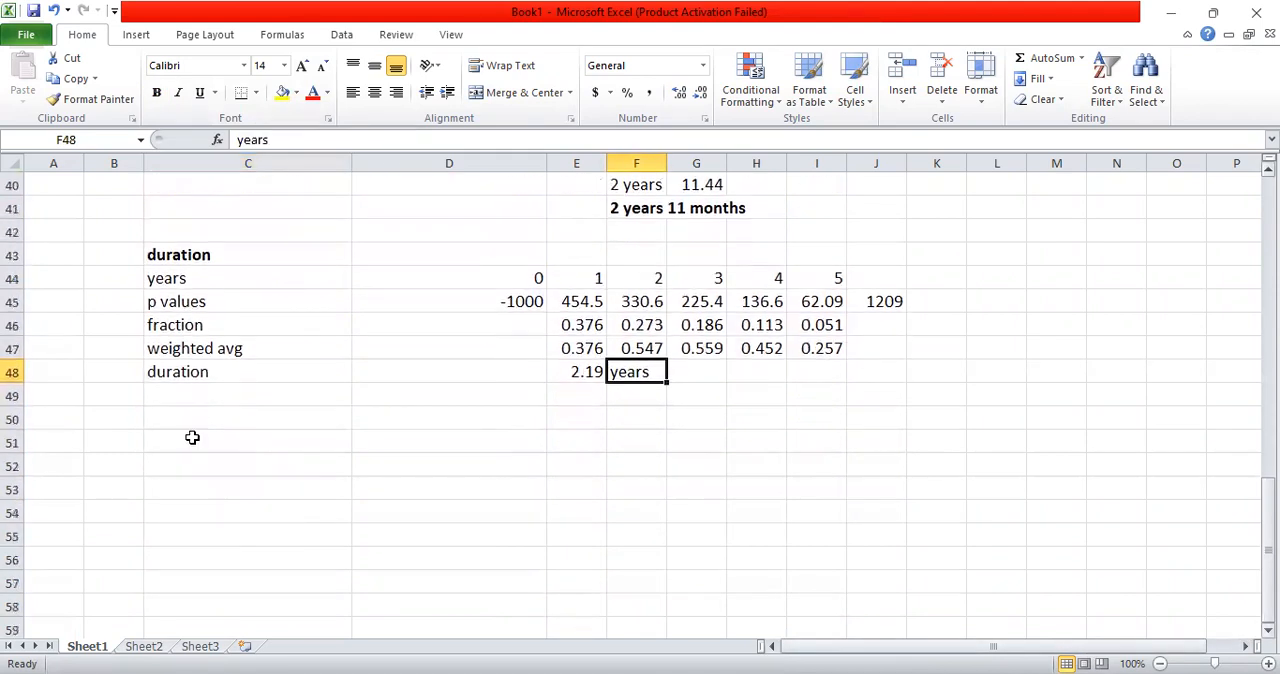
# Step: Start a bond data block below the duration section with the label "par value" in C51 and 100 in D51
pyautogui.click(183, 439)
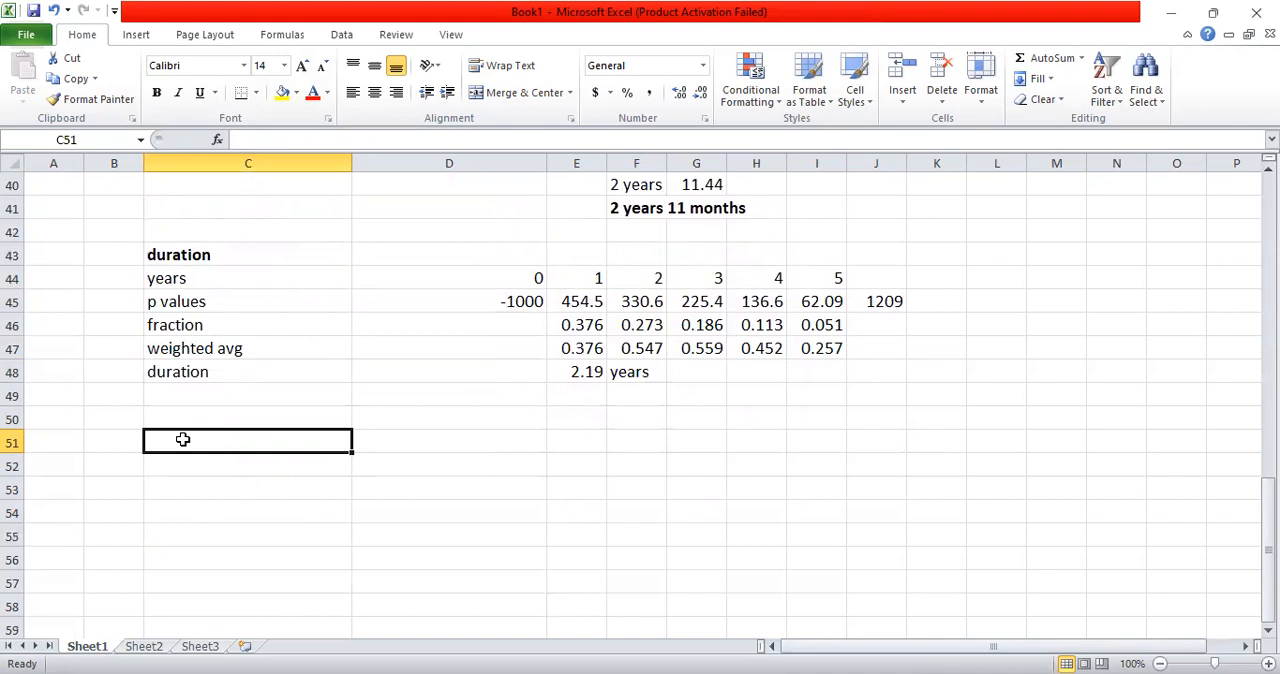
pyautogui.write('par value 1')
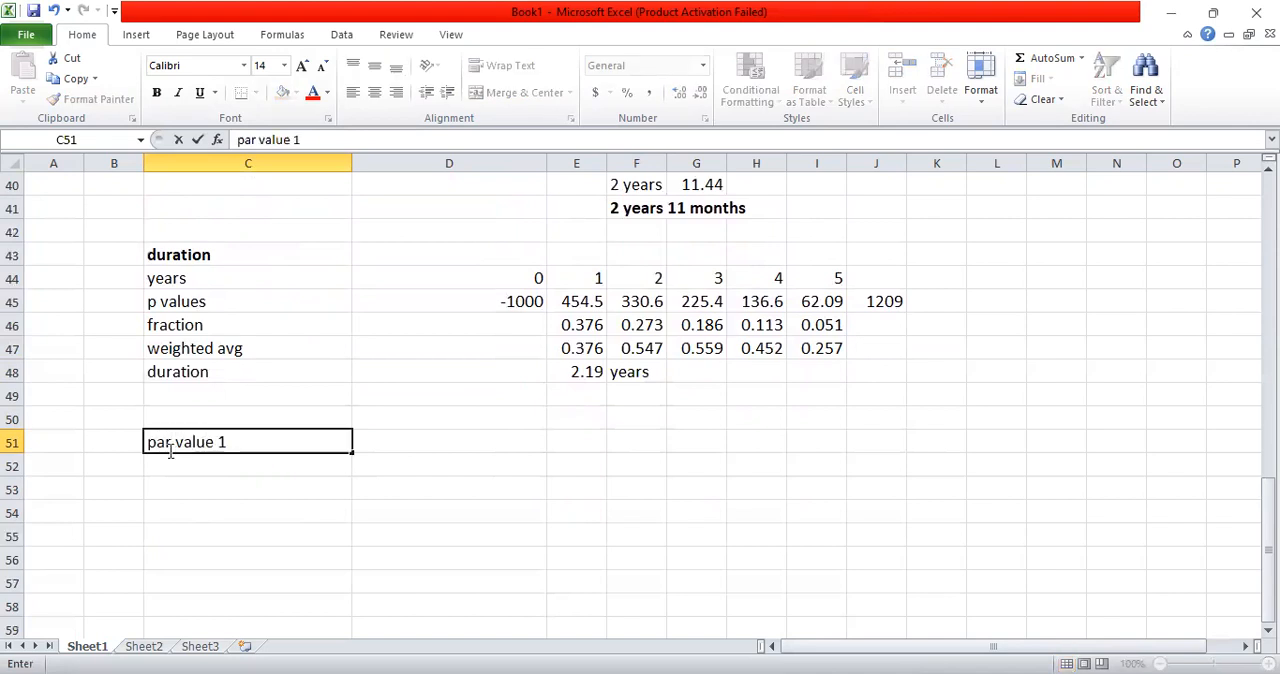
pyautogui.press('BackSpace')
pyautogui.press('Tab')
pyautogui.write('1')
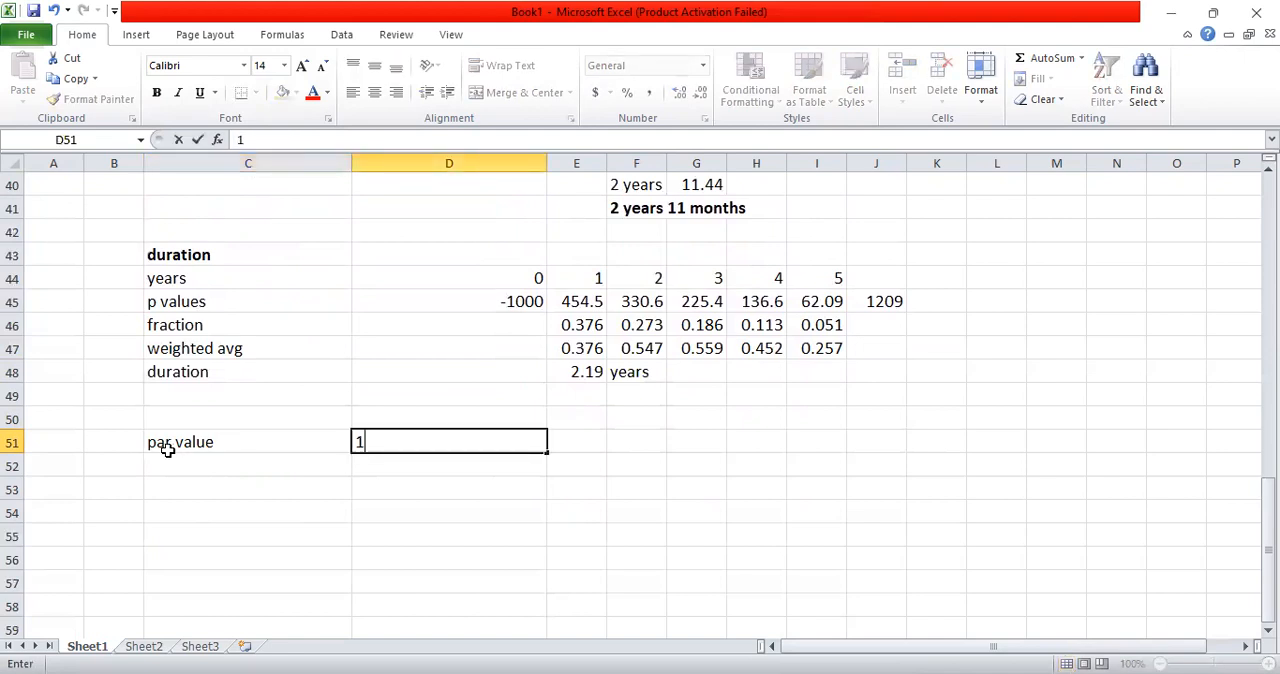
pyautogui.write('00')
pyautogui.press('Return')
# Step: Enter the label "c rate" in C52 with a rate of 10% in D52
pyautogui.write('c')
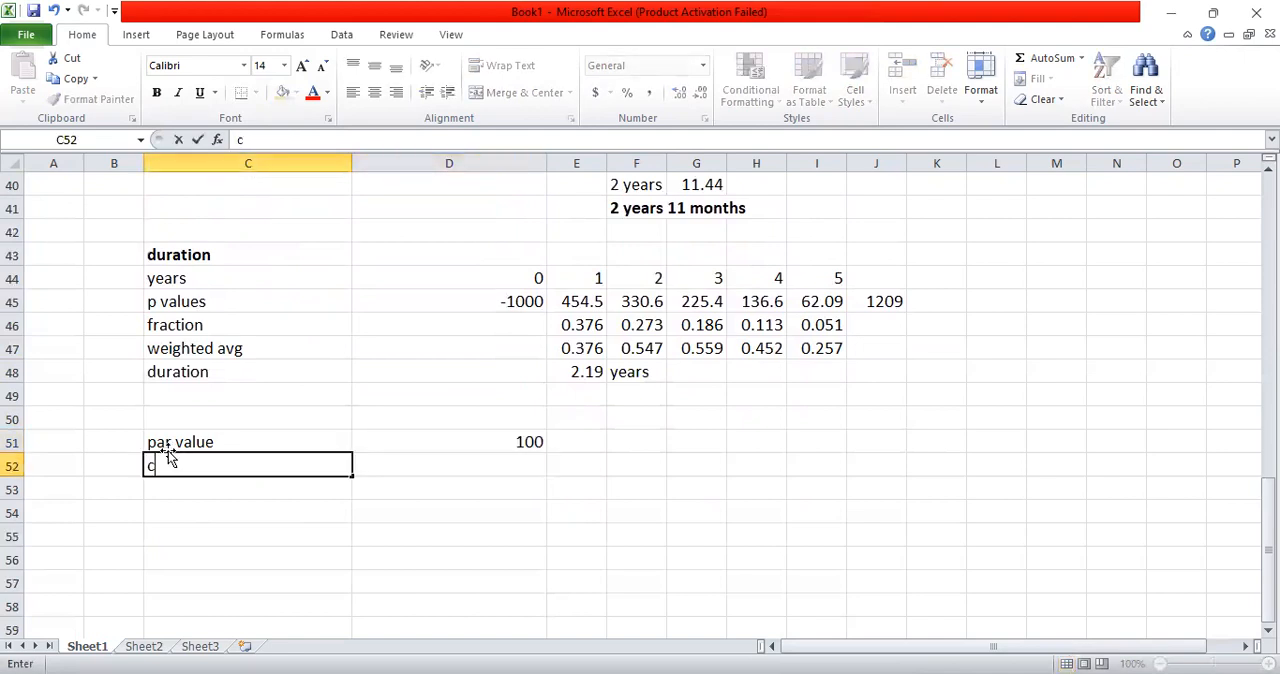
pyautogui.write(' rate')
pyautogui.press('Return')
pyautogui.press('Up')
pyautogui.press('Right')
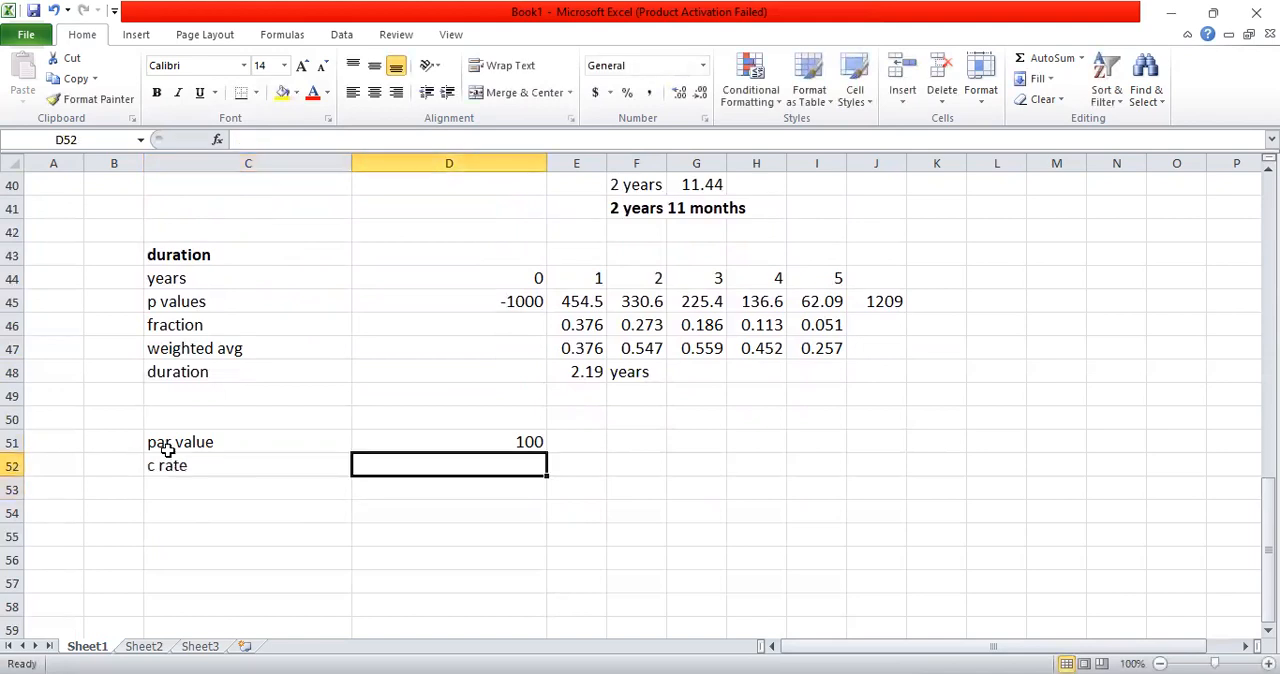
pyautogui.write('10%')
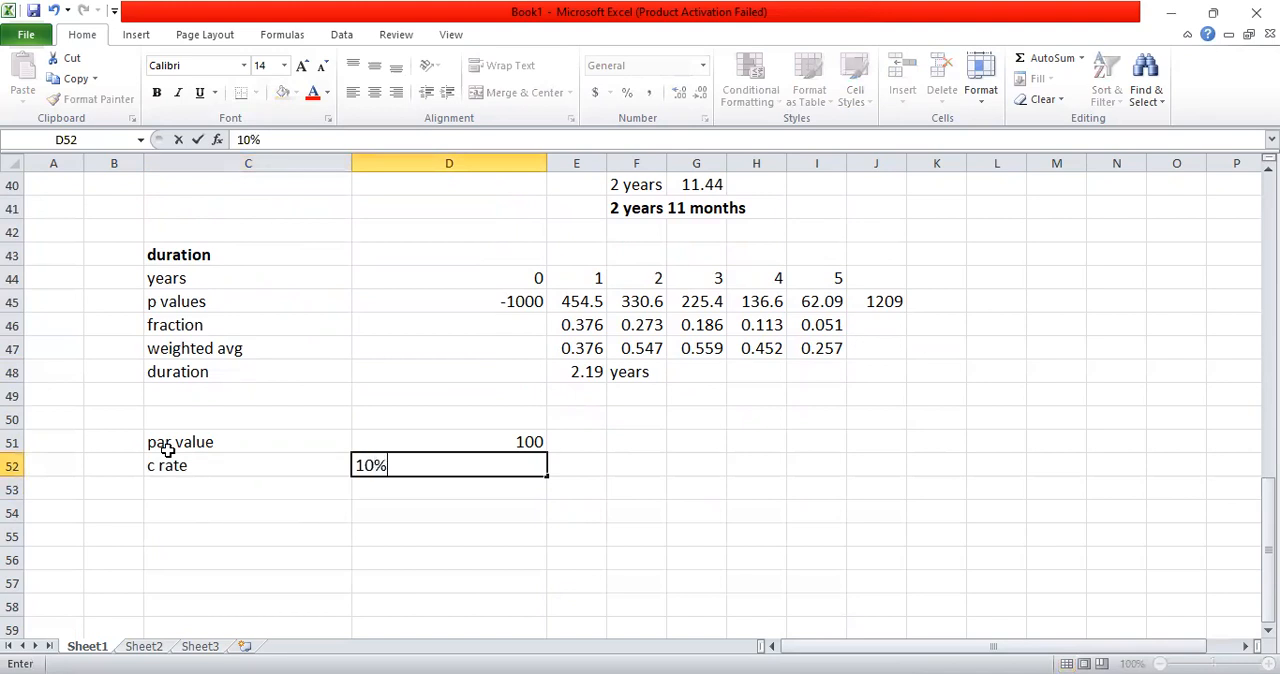
pyautogui.press('Return')
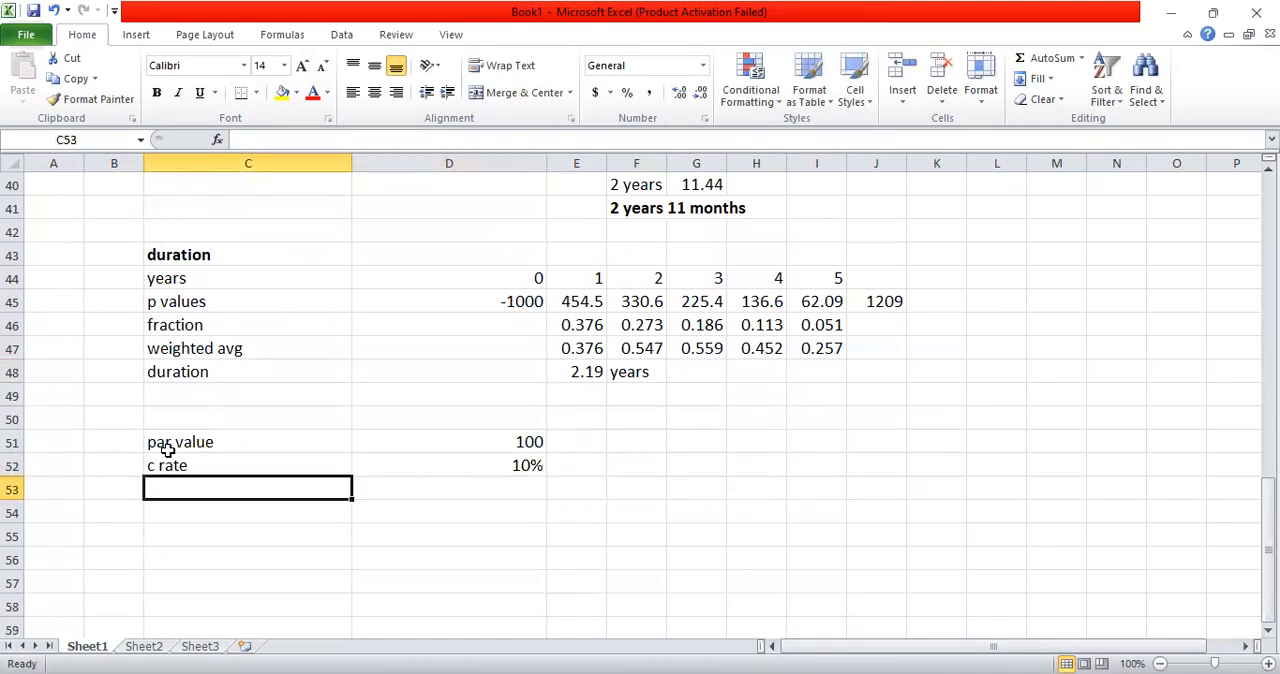
# Step: Enter the label "ytm" in C53 with a rate of 8% in D53
pyautogui.write('t')
pyautogui.press('BackSpace')
pyautogui.write('ytm')
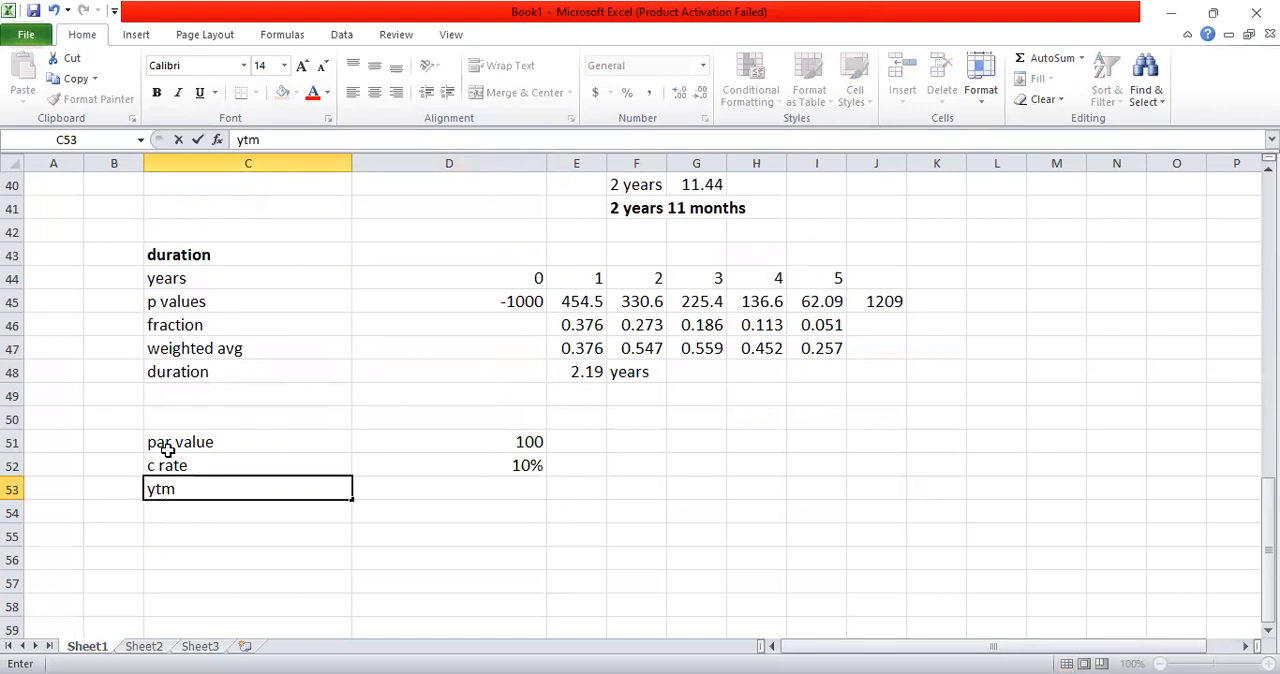
pyautogui.press('Tab')
pyautogui.write('8')
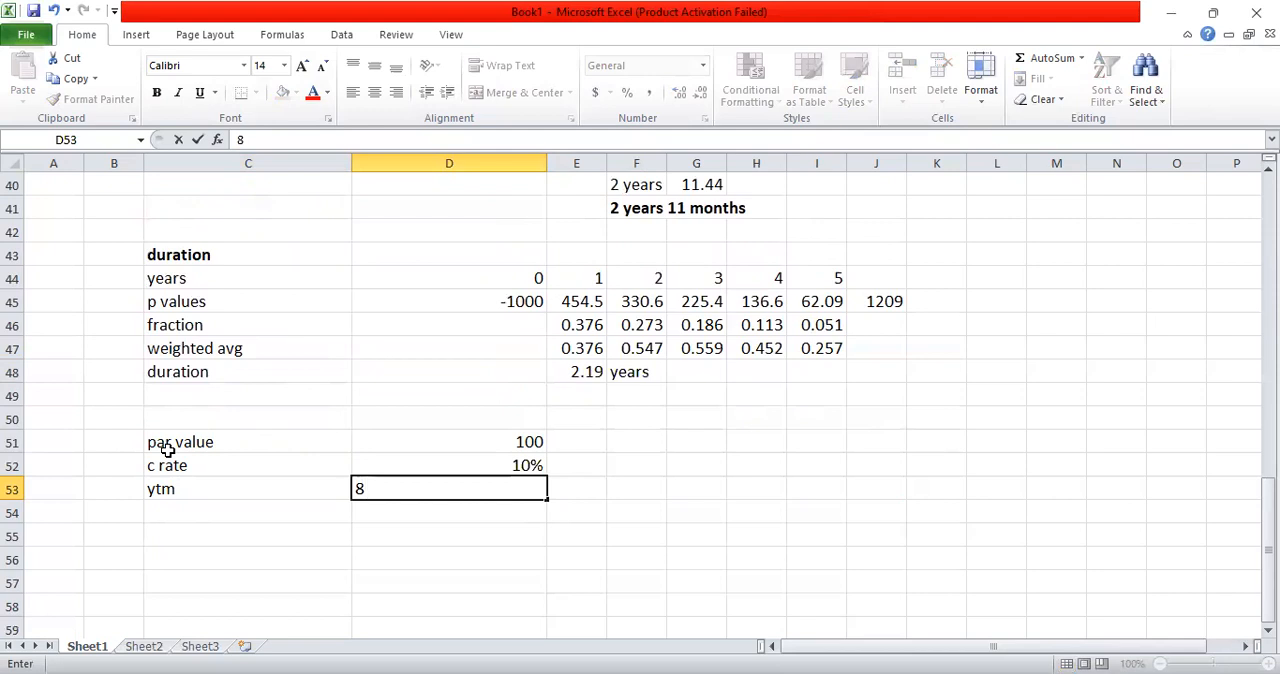
pyautogui.write('%')
pyautogui.press('Return')
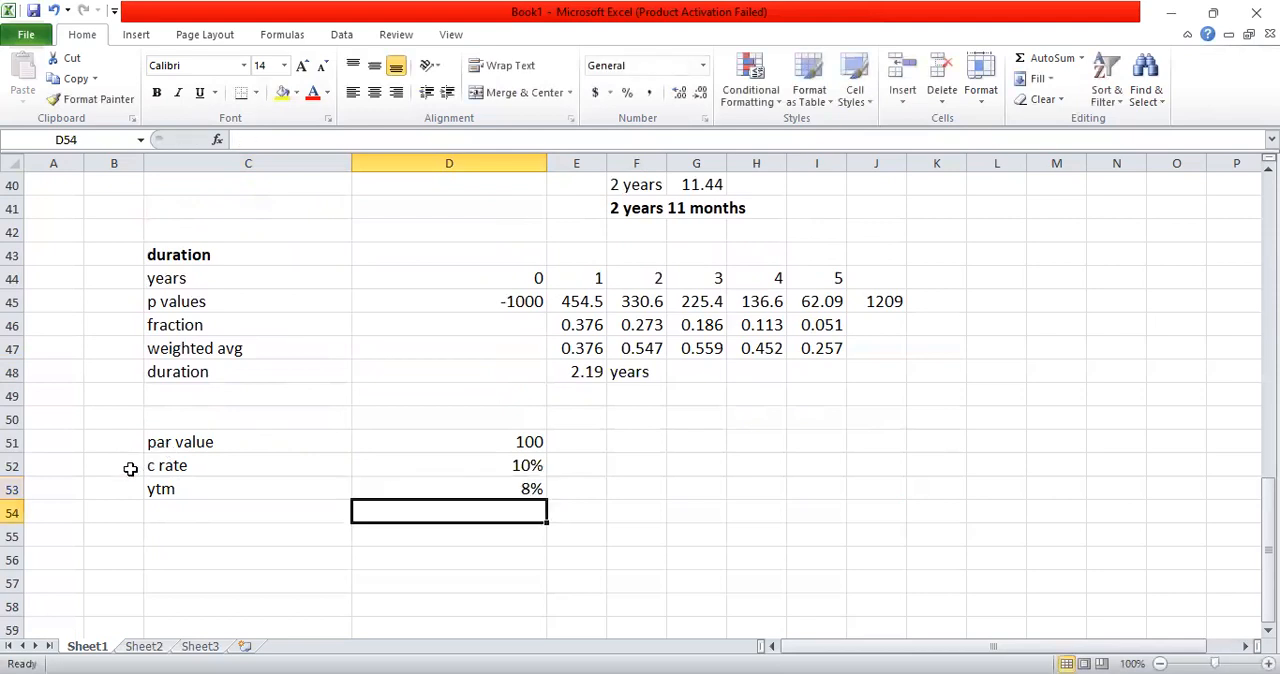
# Step: Enter the row labels "mv" in C54 and "years" in C56
pyautogui.click(214, 521)
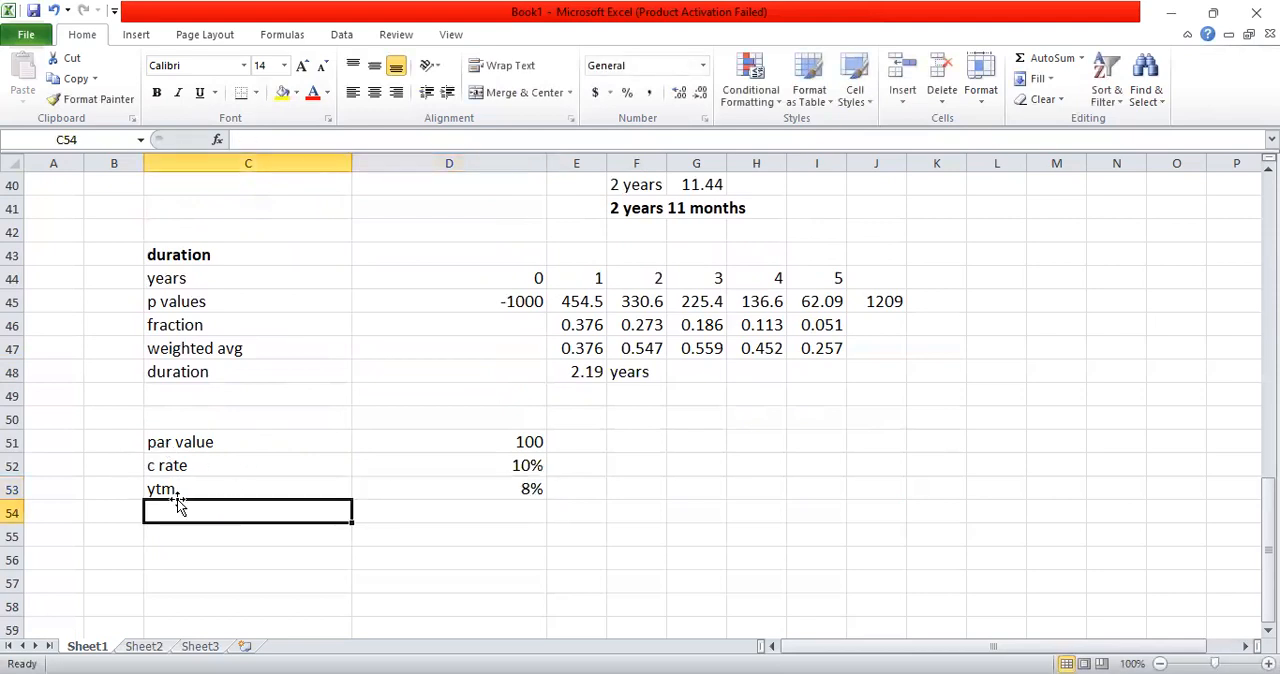
pyautogui.write('mv')
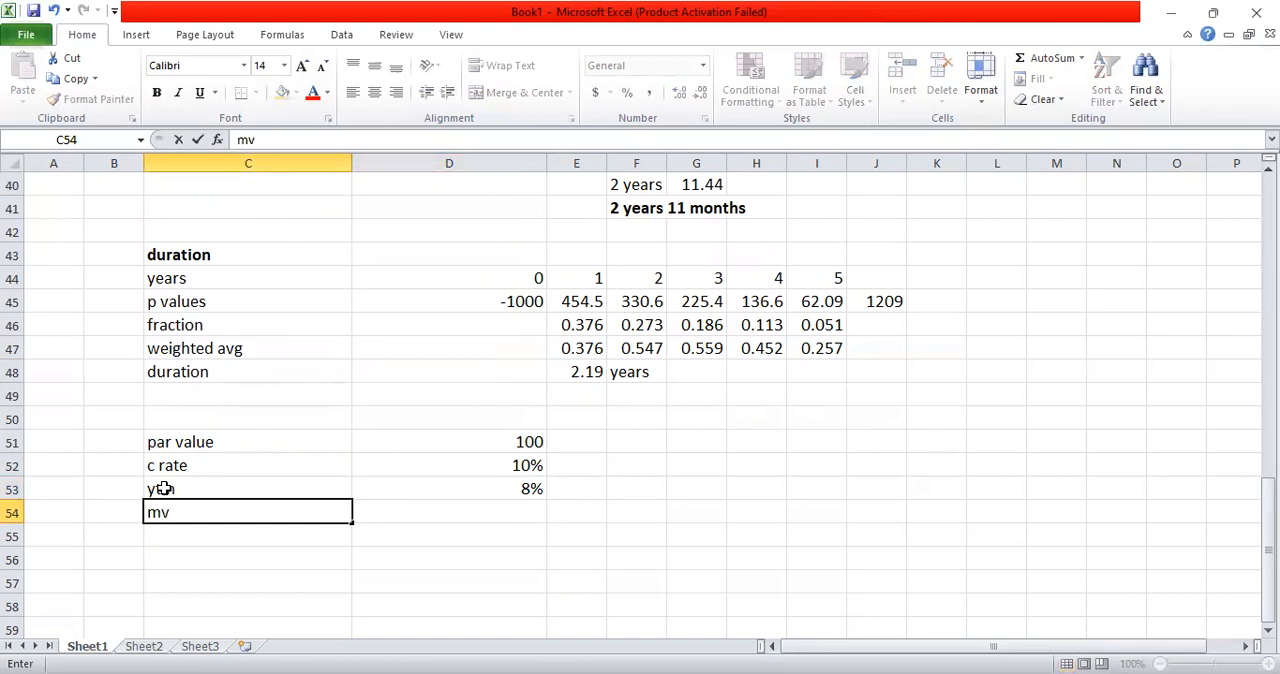
pyautogui.press('Return')
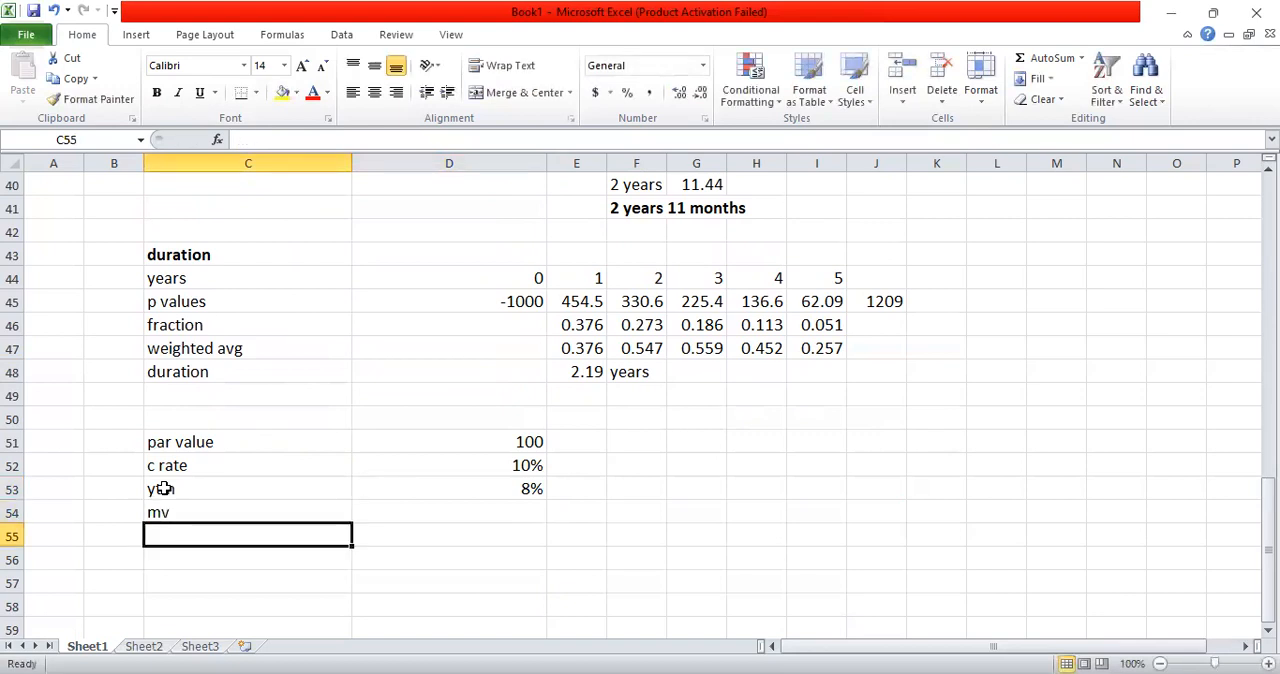
pyautogui.press('Return')
pyautogui.write('years')
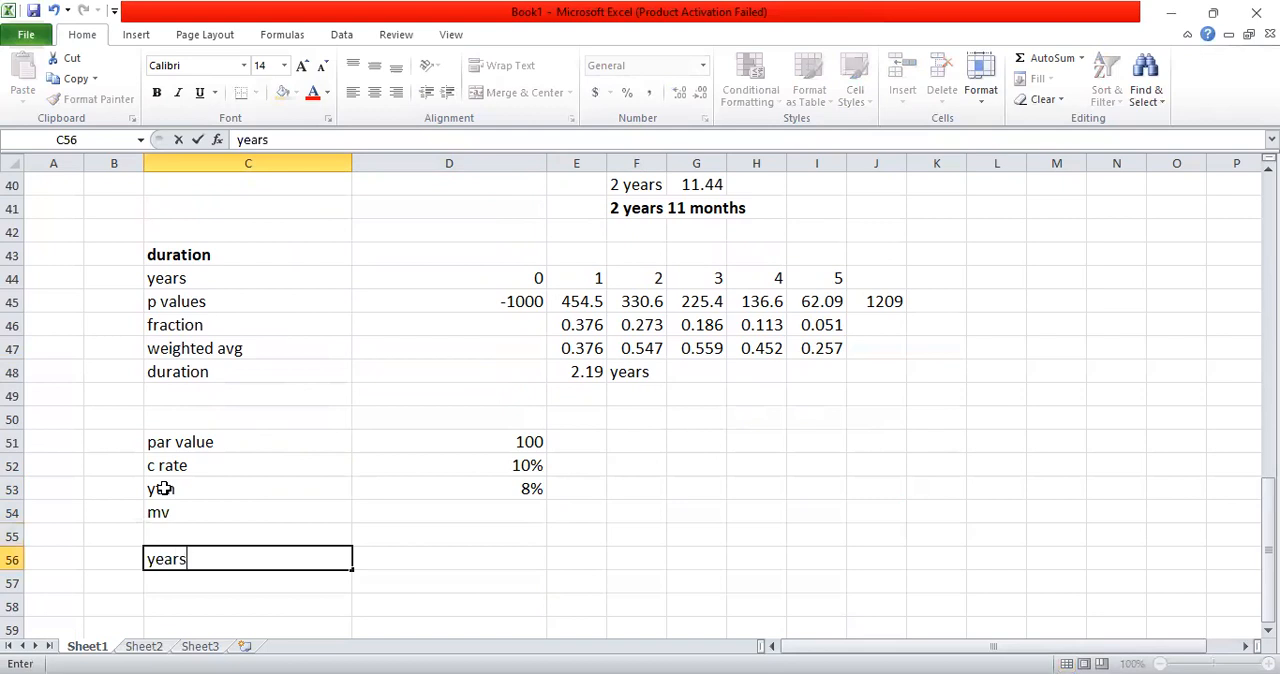
pyautogui.press('Return')
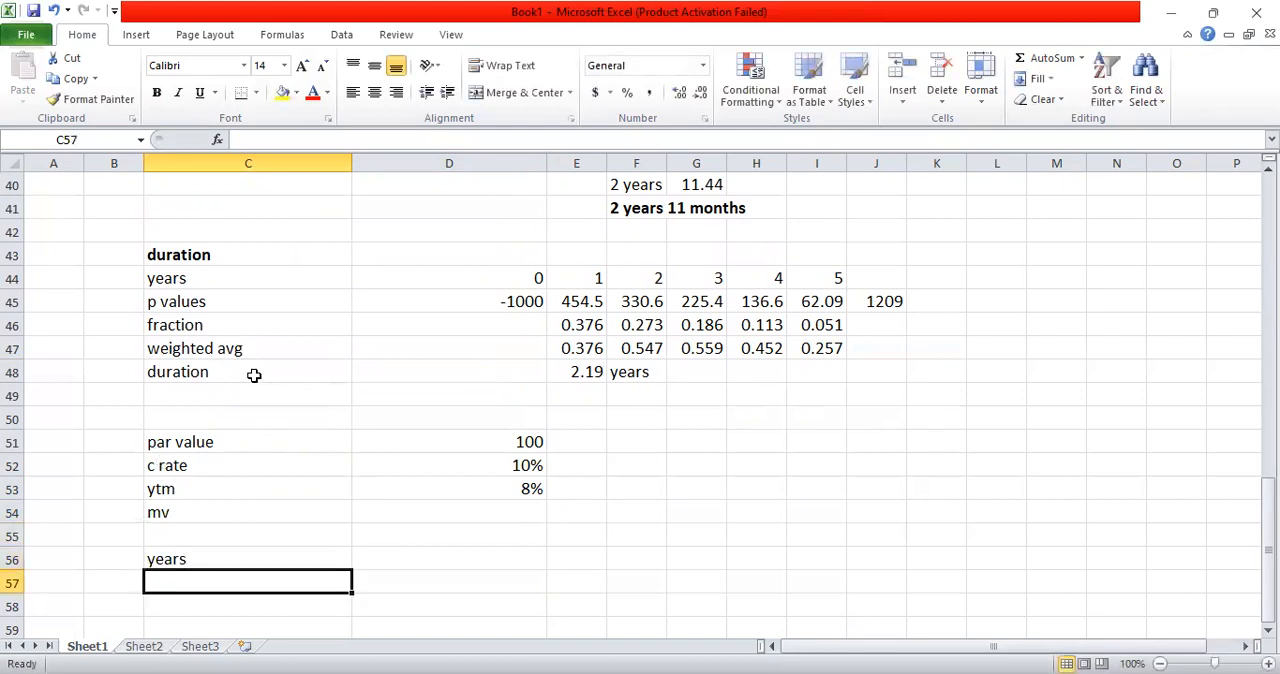
# Step: Link the first year cell D56 to the duration table's years row with =D44
pyautogui.click(500, 554)
pyautogui.write('=')
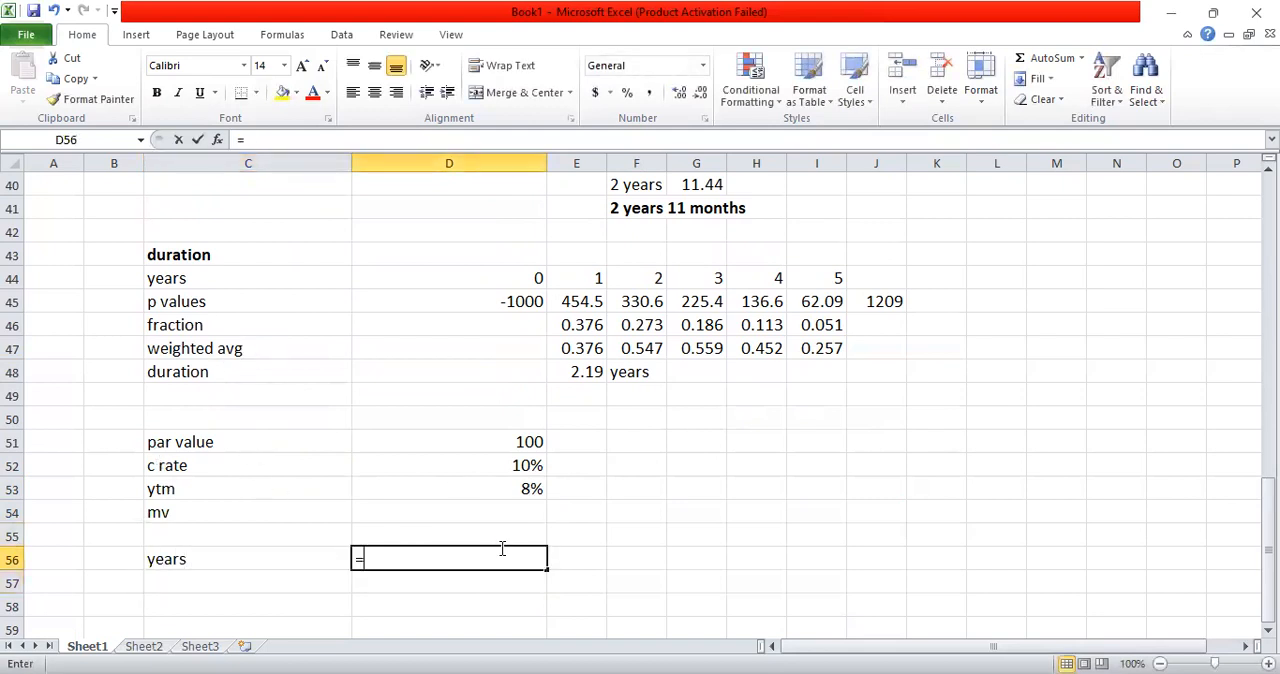
pyautogui.click(530, 279)
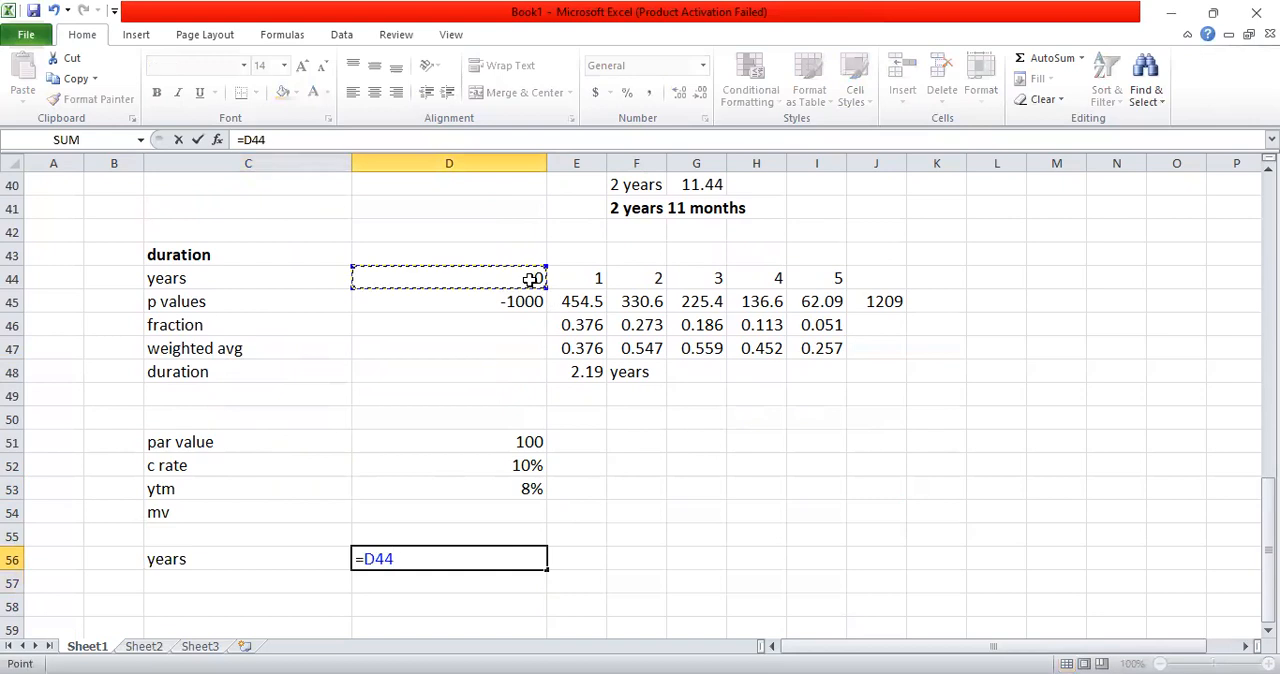
pyautogui.press('Return')
pyautogui.click(510, 560)
pyautogui.hotkey('ctrl', 'c')
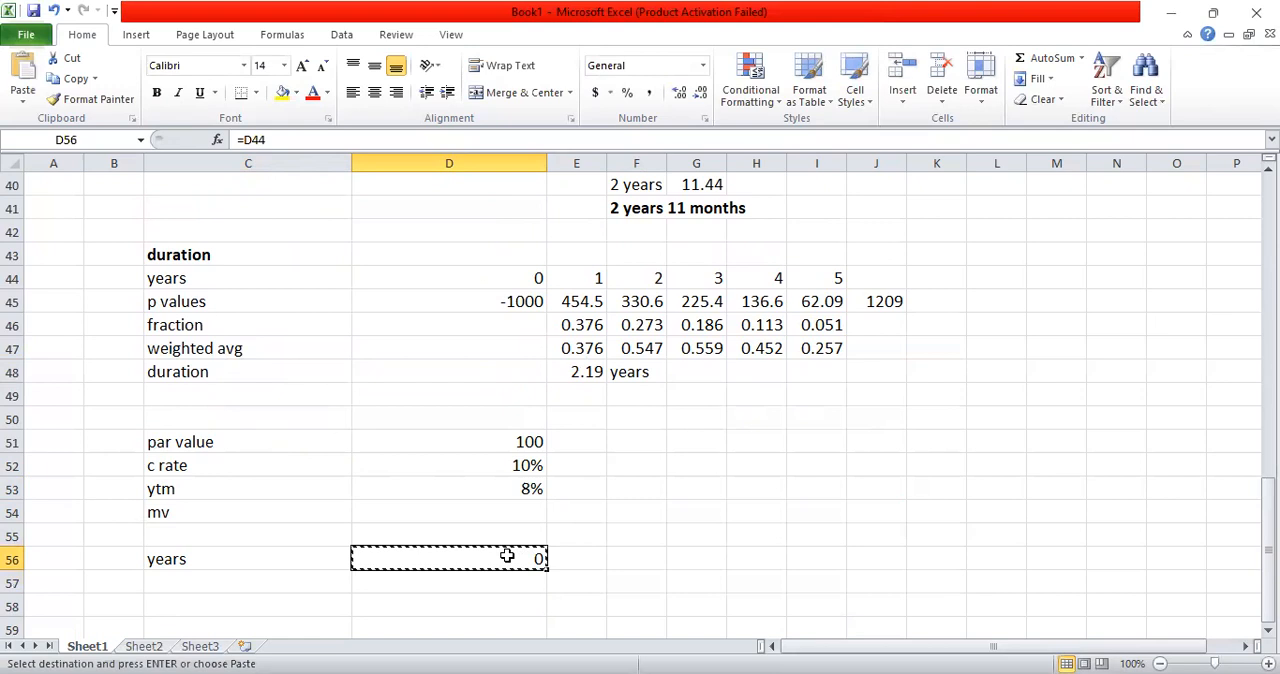
pyautogui.hotkey('shift', 'Right')
pyautogui.hotkey('shift', 'Right')
pyautogui.hotkey('shift', 'Right')
pyautogui.hotkey('shift', 'Right')
pyautogui.hotkey('shift', 'Right')
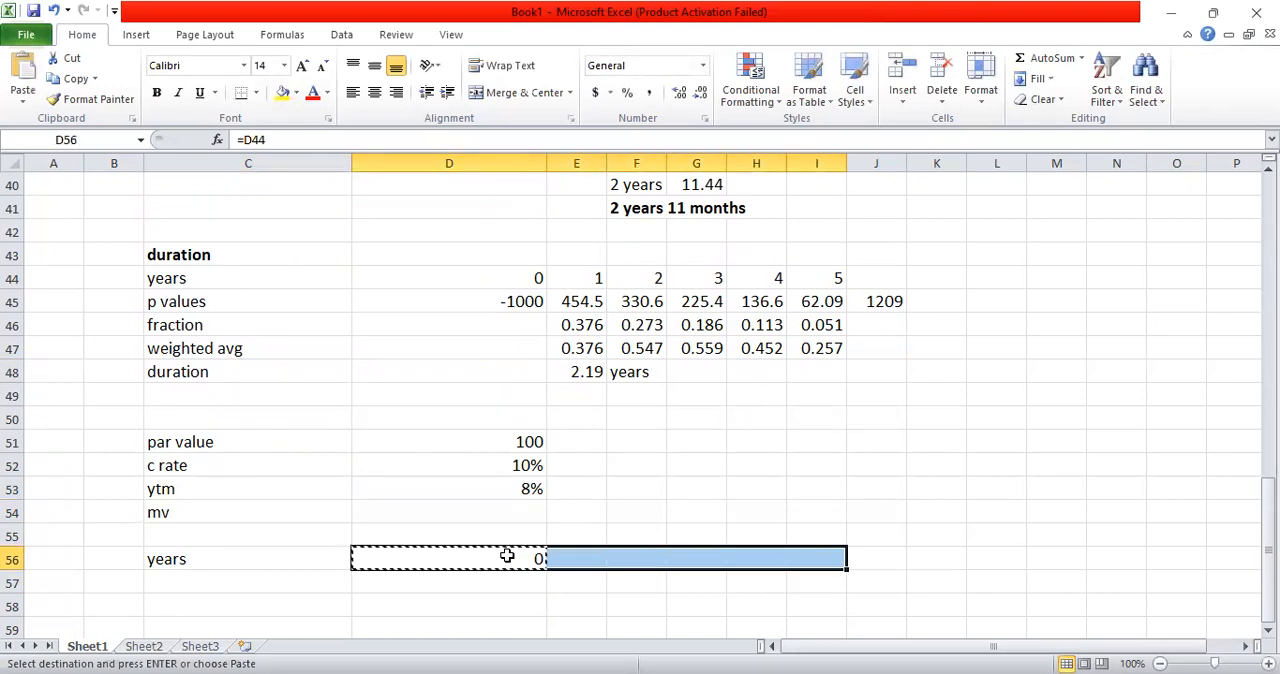
pyautogui.write('v')
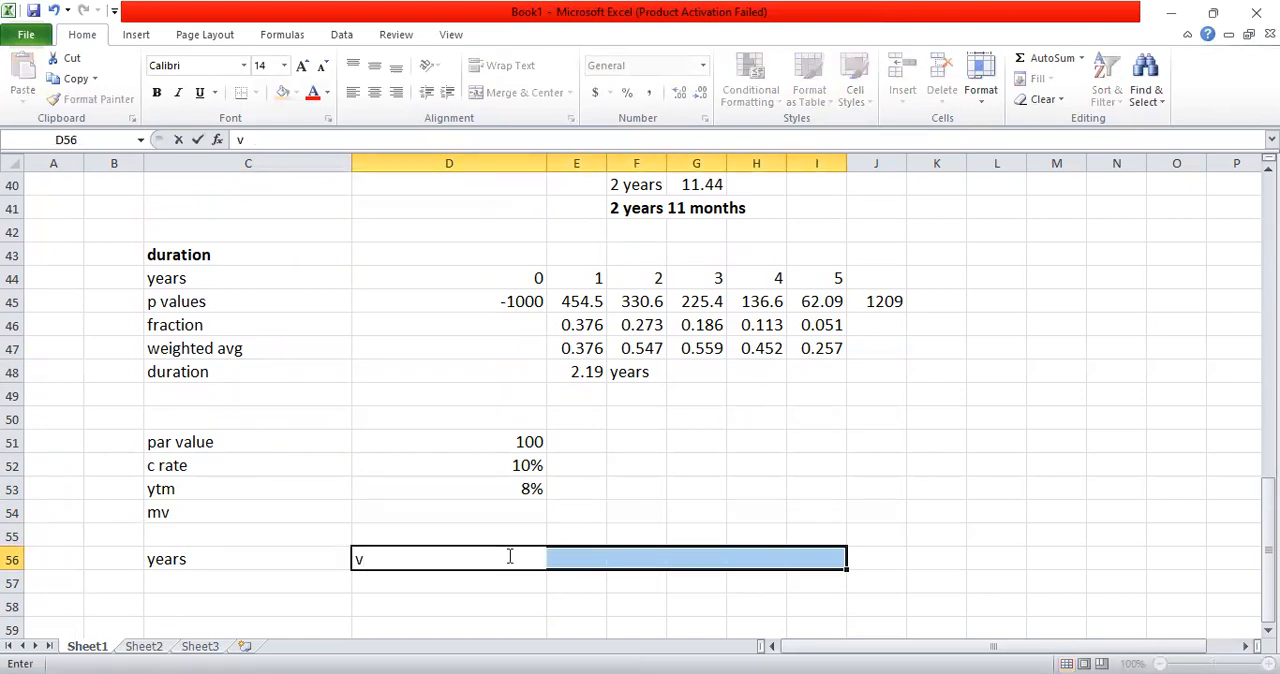
pyautogui.hotkey('ctrl', 'z')
pyautogui.press('Return')
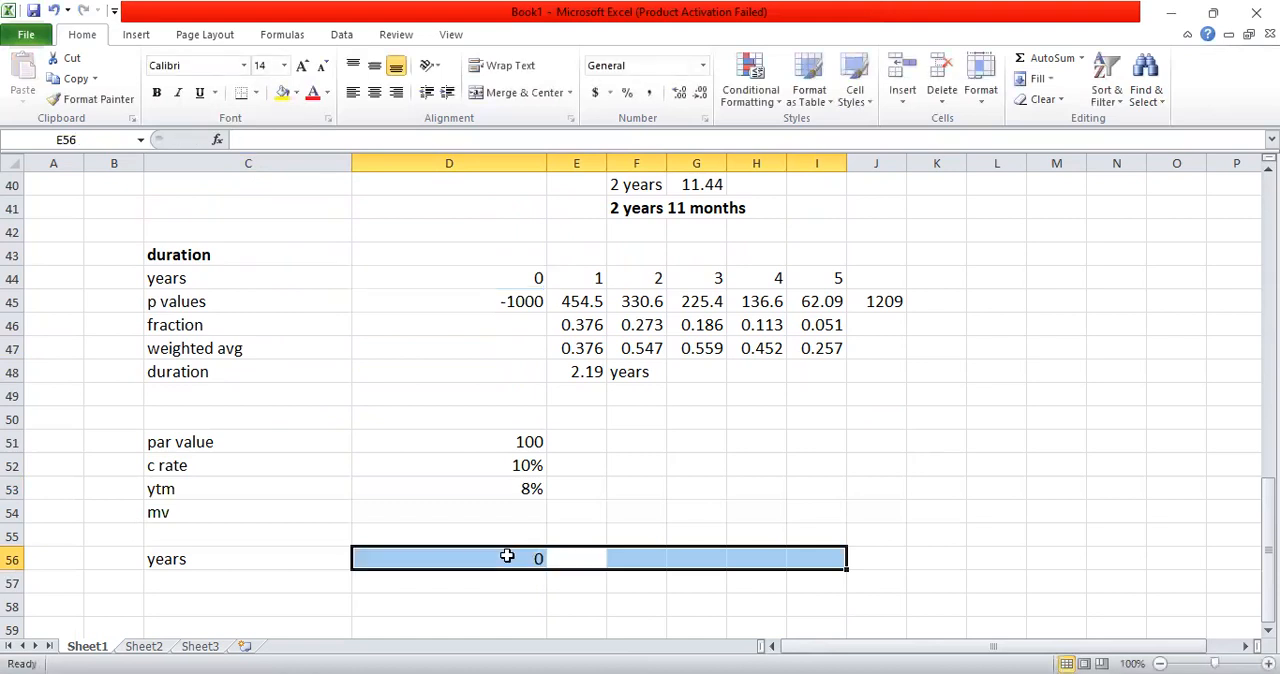
# Step: Copy the linked year formula from D56 across the years row through I56
pyautogui.click(507, 556)
pyautogui.hotkey('ctrl', 'c')
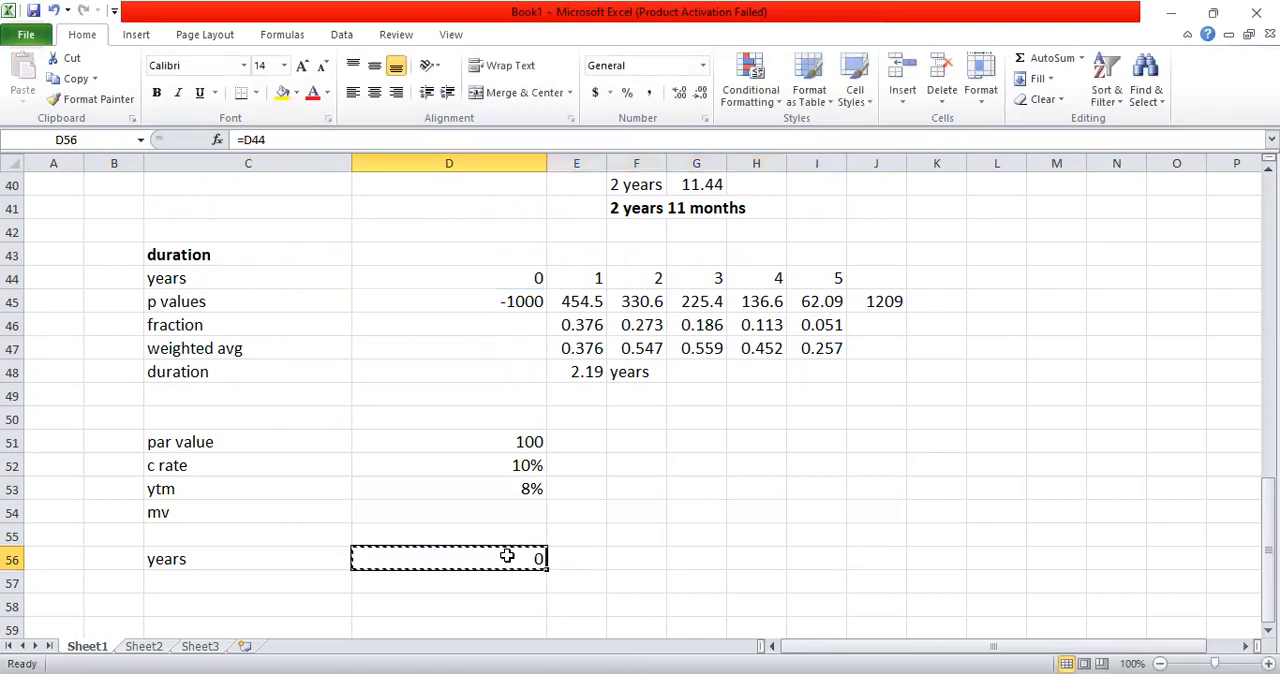
pyautogui.hotkey('shift', 'Right')
pyautogui.hotkey('shift', 'Right')
pyautogui.hotkey('shift', 'Right')
pyautogui.hotkey('shift', 'Right')
pyautogui.hotkey('shift', 'Right')
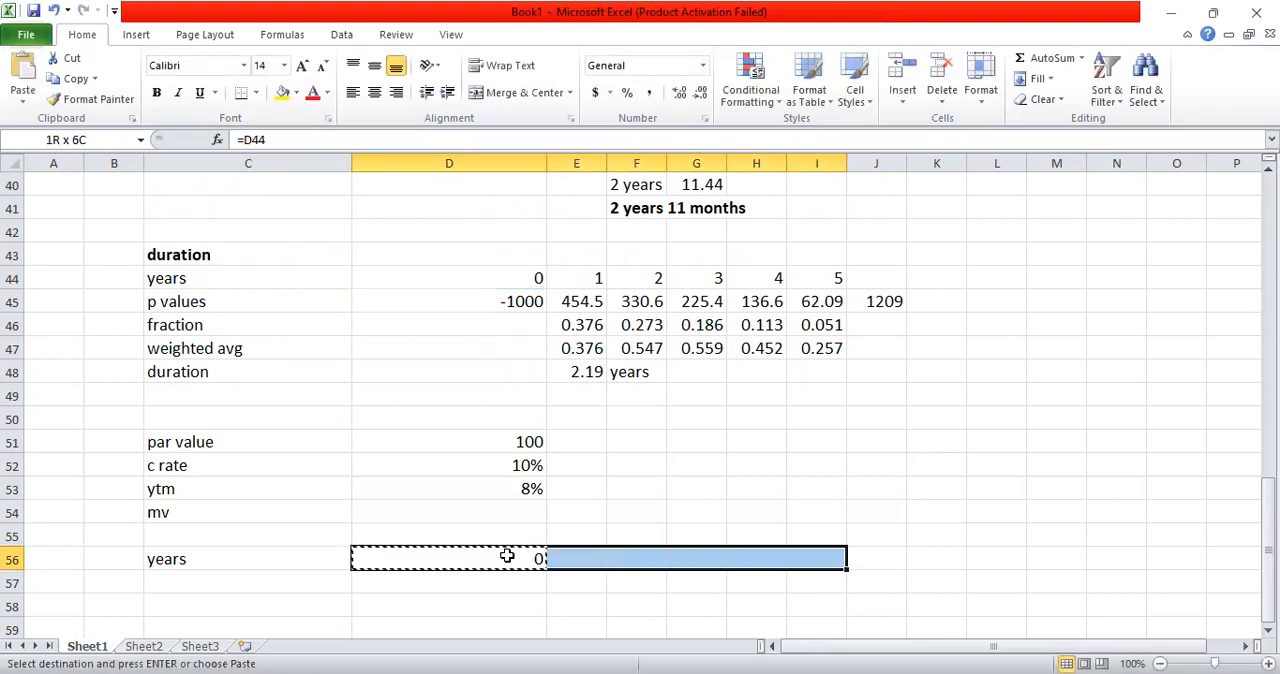
pyautogui.hotkey('ctrl', 'v')
pyautogui.press('Escape')
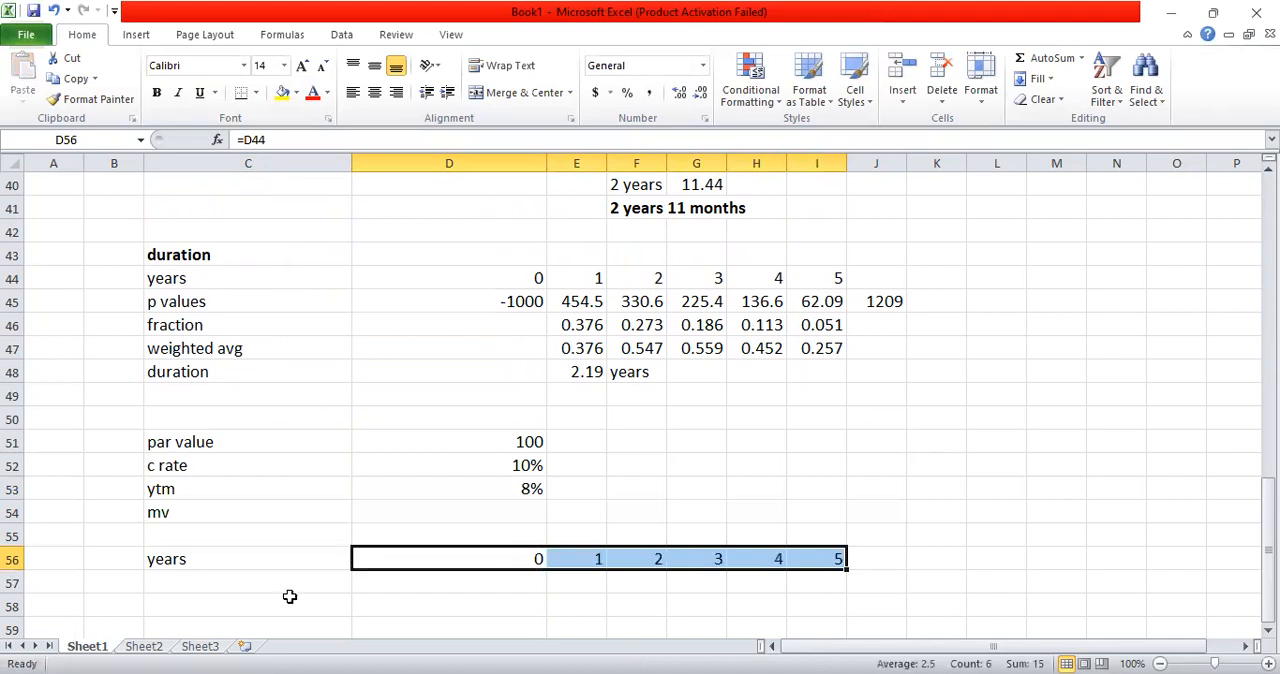
# Step: Enter the row label "int / principal" in C57
pyautogui.click(209, 592)
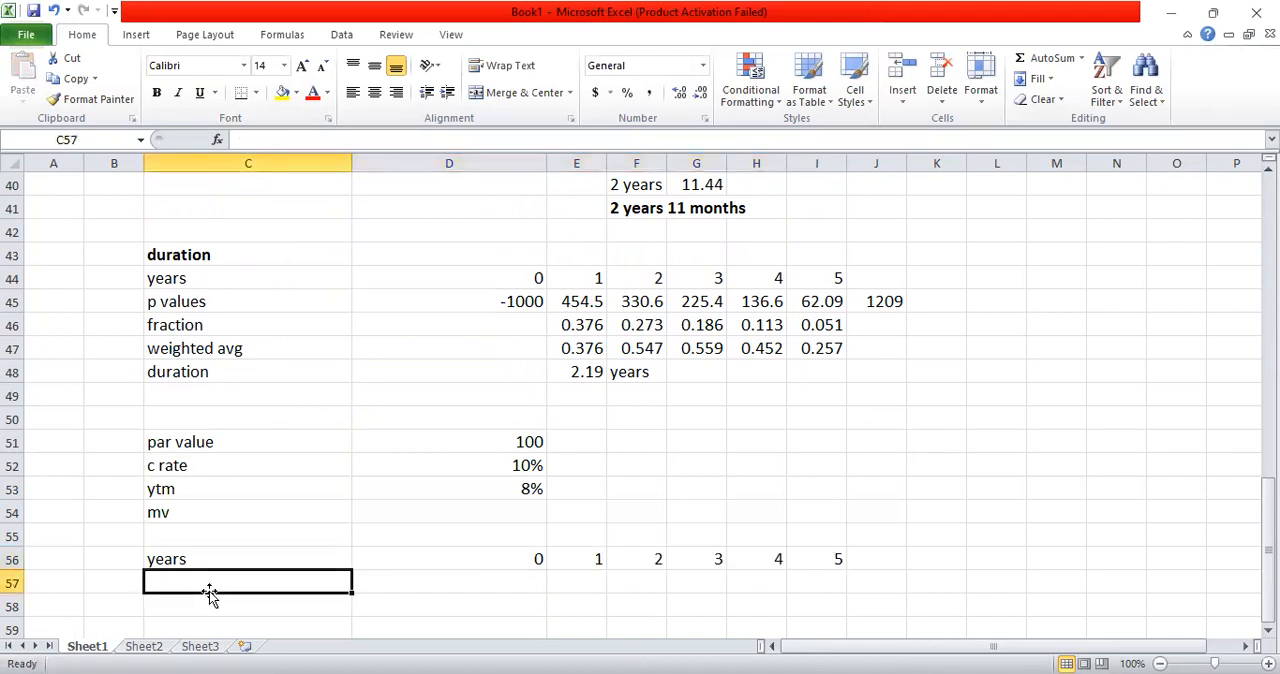
pyautogui.write('=')
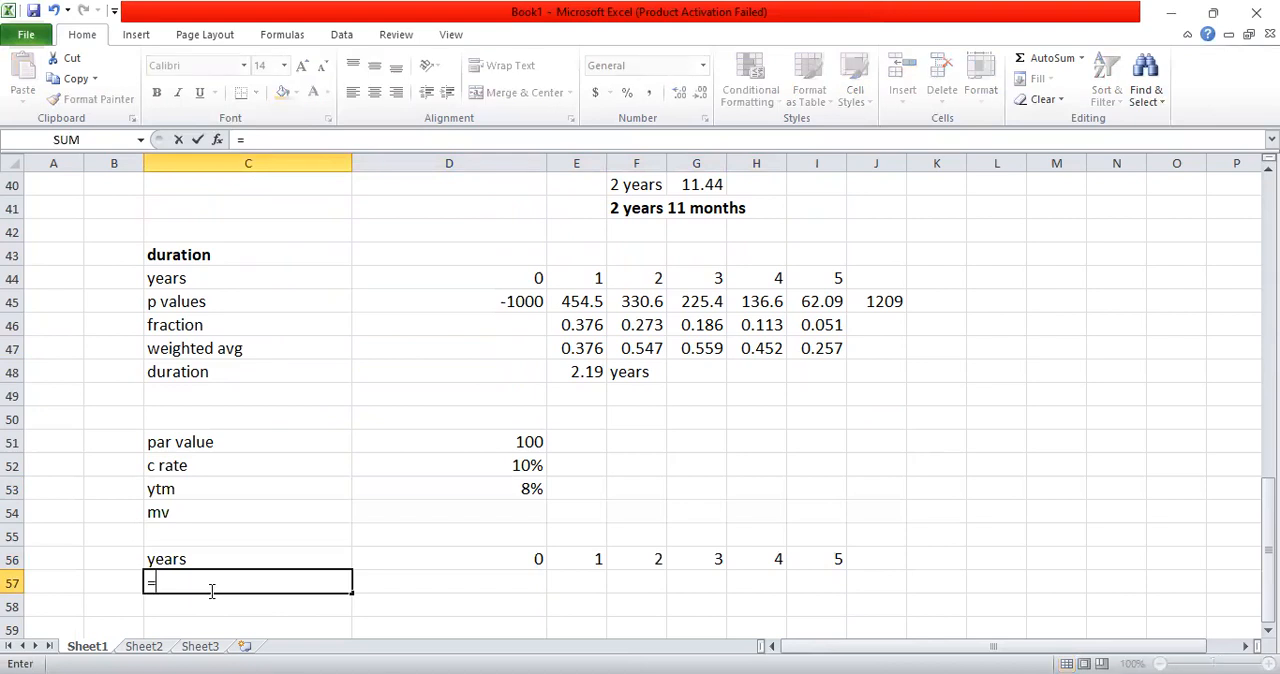
pyautogui.press('BackSpace')
pyautogui.write('i')
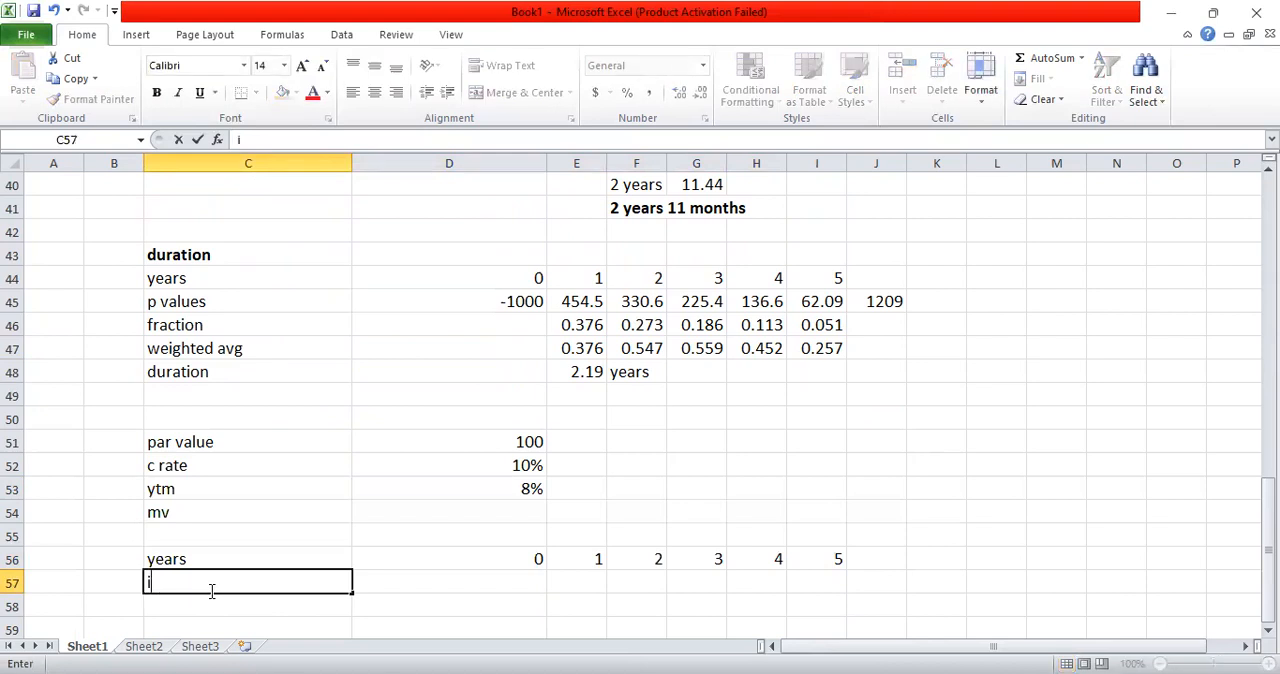
pyautogui.write('nt / principal')
pyautogui.press('Return')
# Step: Calculate the year 1 interest in E57 as par value times coupon rate with =D51*D52
pyautogui.press('Up')
pyautogui.press('Right')
pyautogui.press('Right')
pyautogui.press('Left')
pyautogui.press('Right')
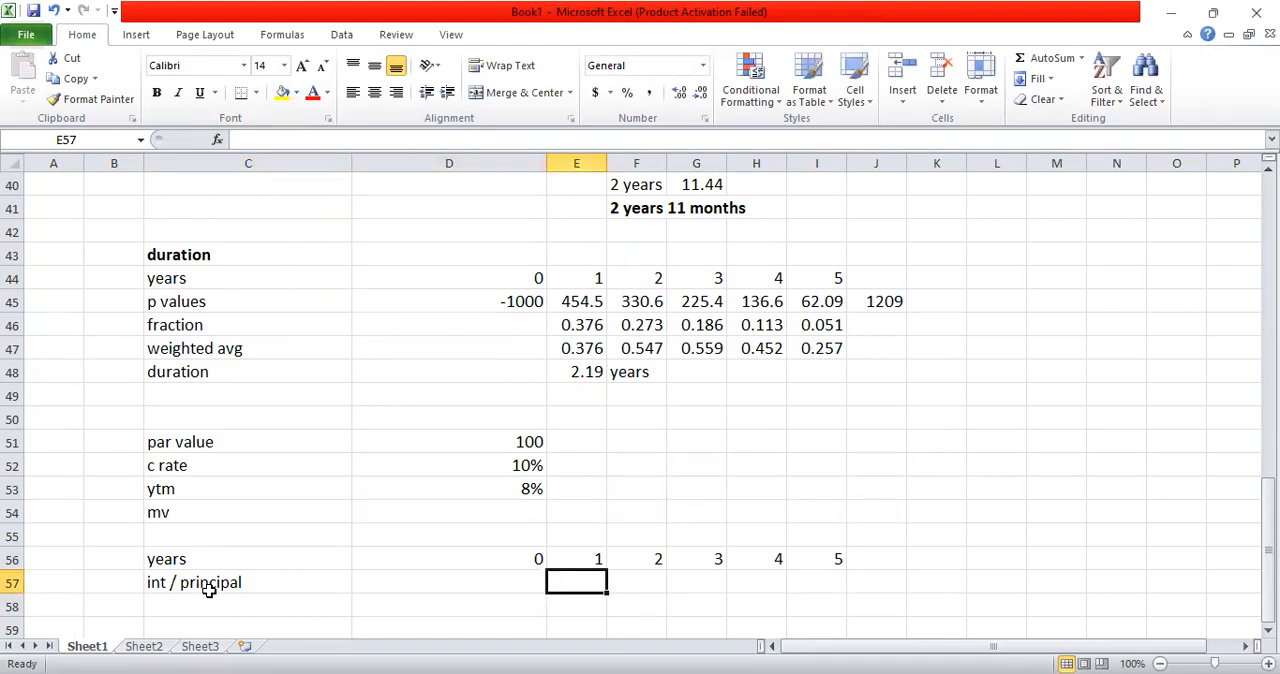
pyautogui.write('=')
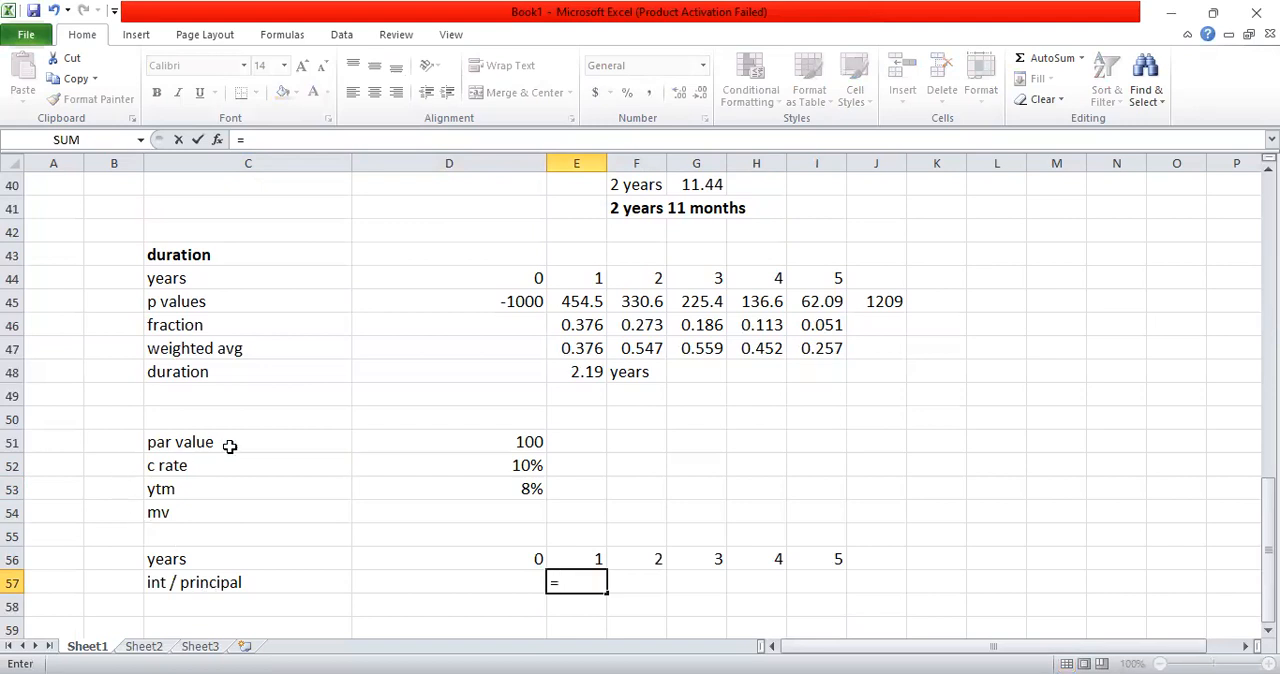
pyautogui.click(398, 440)
pyautogui.write('*')
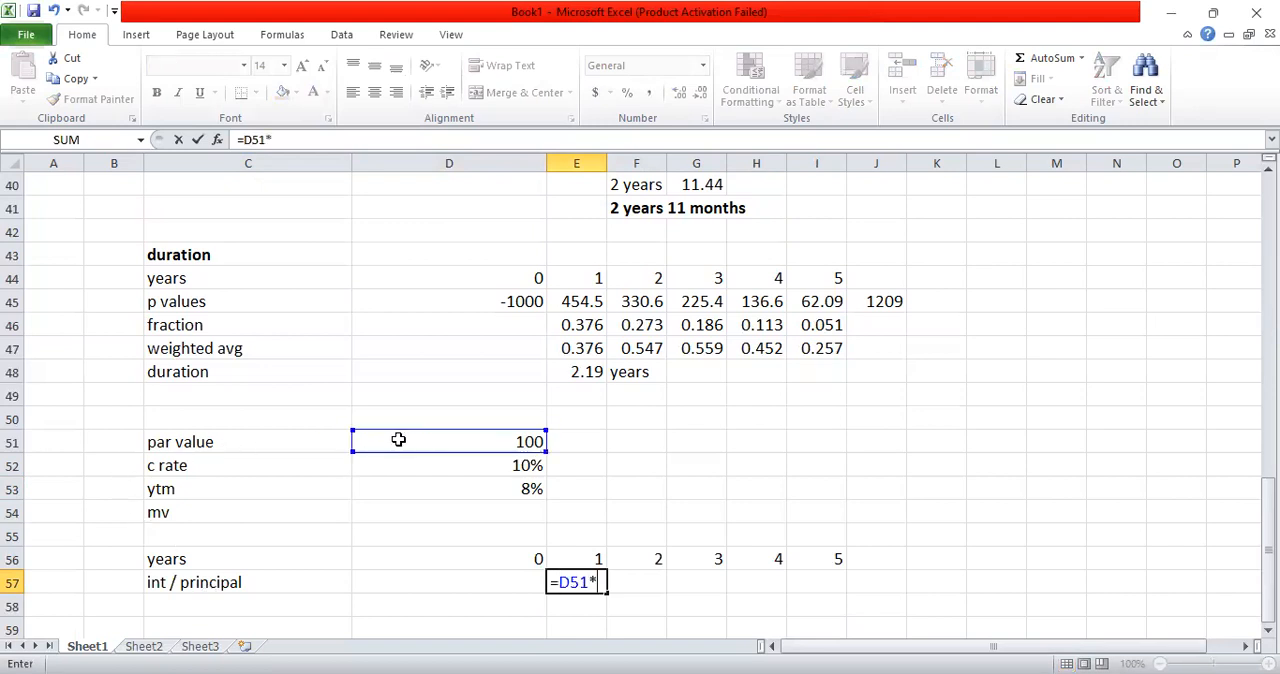
pyautogui.click(445, 463)
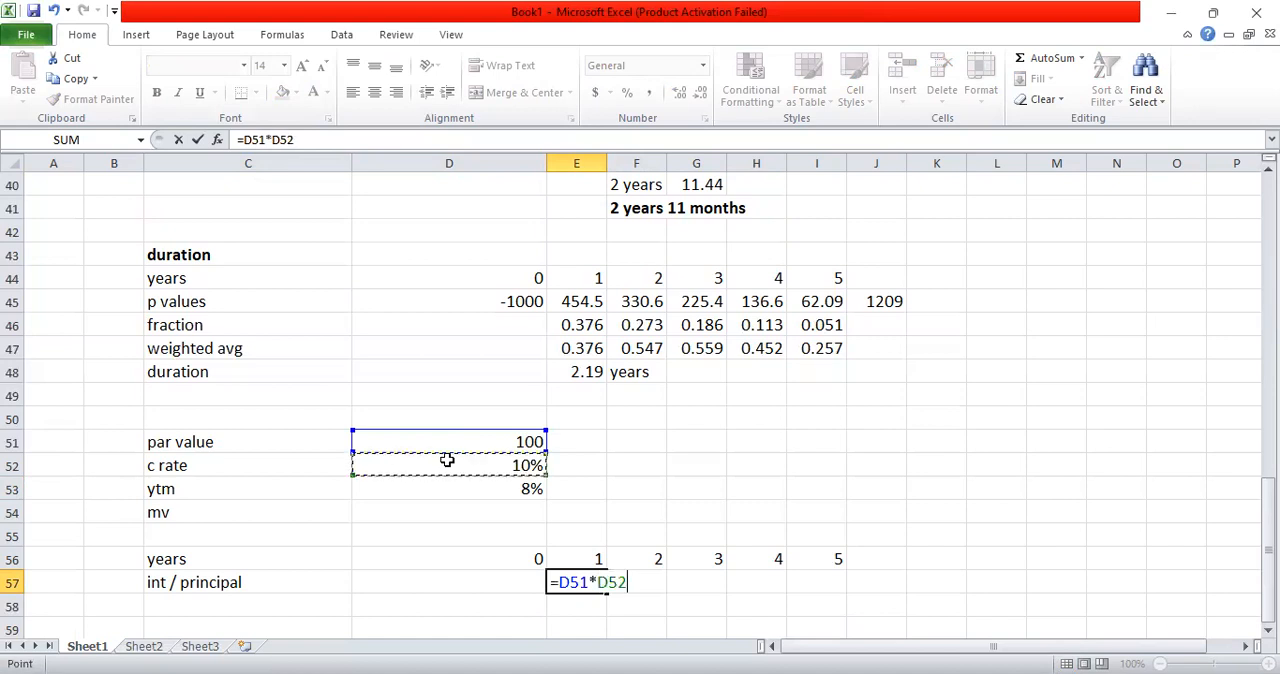
pyautogui.press('Return')
# Step: Copy the interest formula from E57 across the int / principal row through I57
pyautogui.click(559, 580)
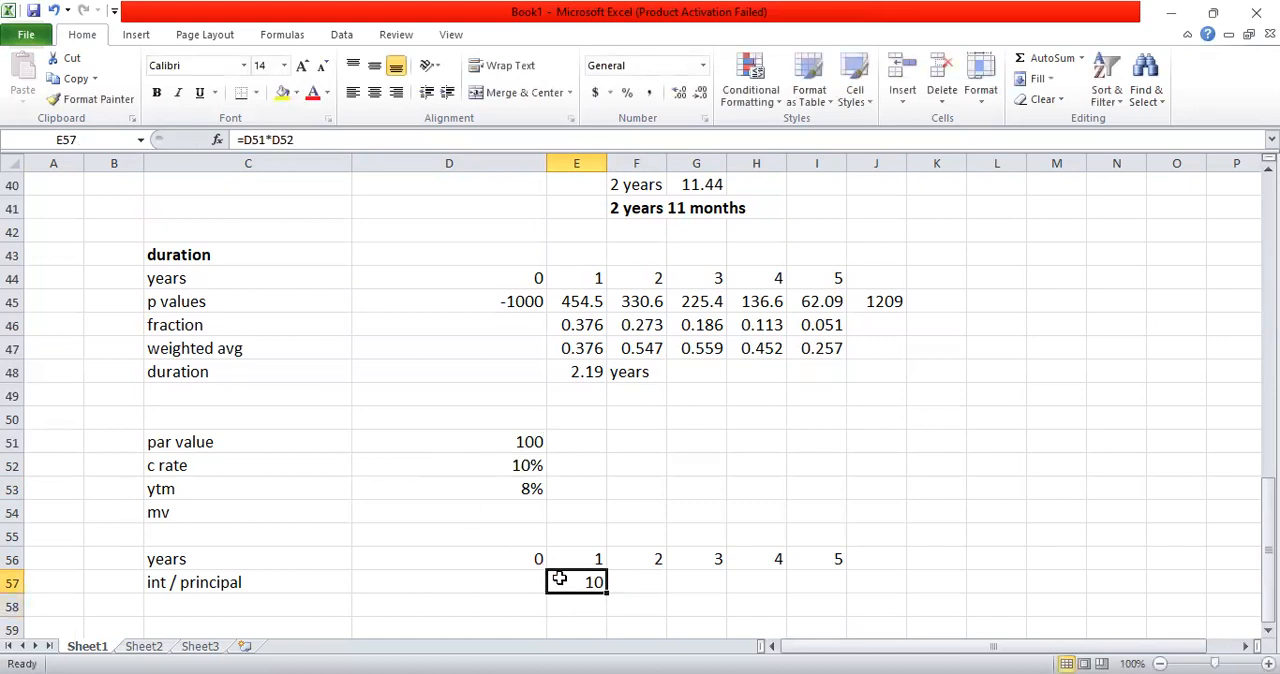
pyautogui.hotkey('ctrl', 'c')
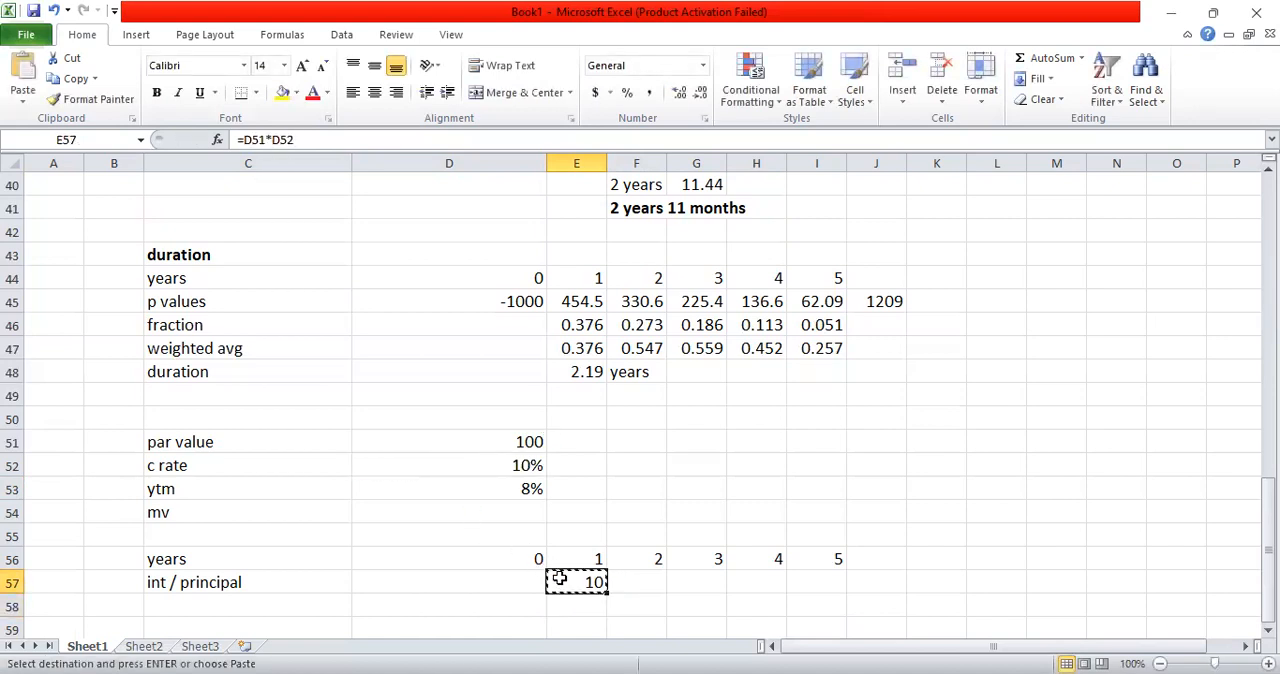
pyautogui.hotkey('shift', 'Right')
pyautogui.hotkey('shift', 'Right')
pyautogui.hotkey('shift', 'Right')
pyautogui.hotkey('shift', 'Right')
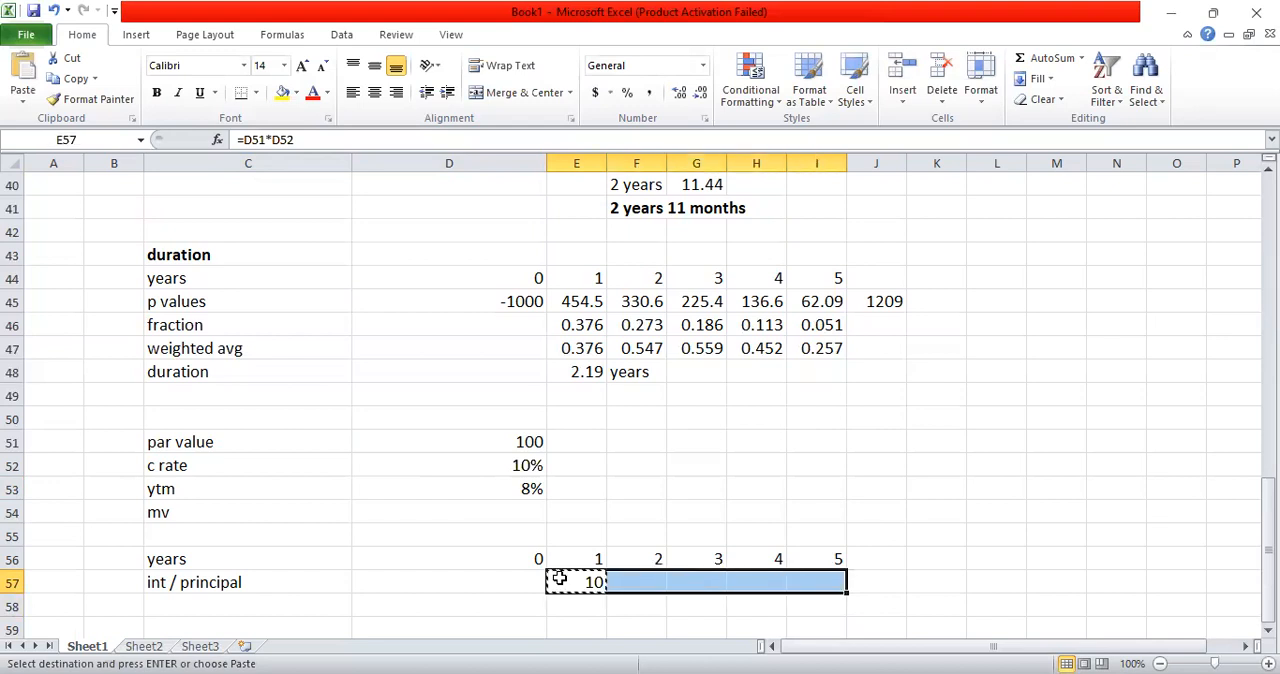
pyautogui.press('Return')
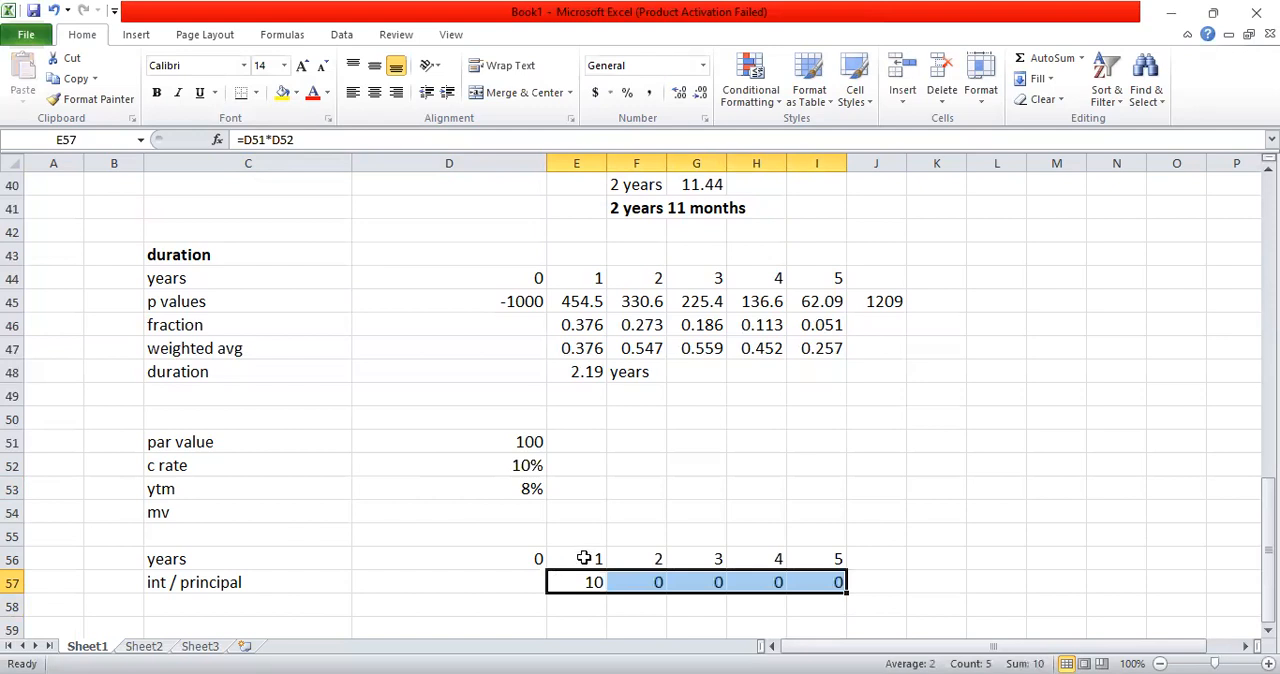
# Step: Check the cell references in the interest formulas of E57 and F57
pyautogui.click(618, 499)
pyautogui.click(627, 577)
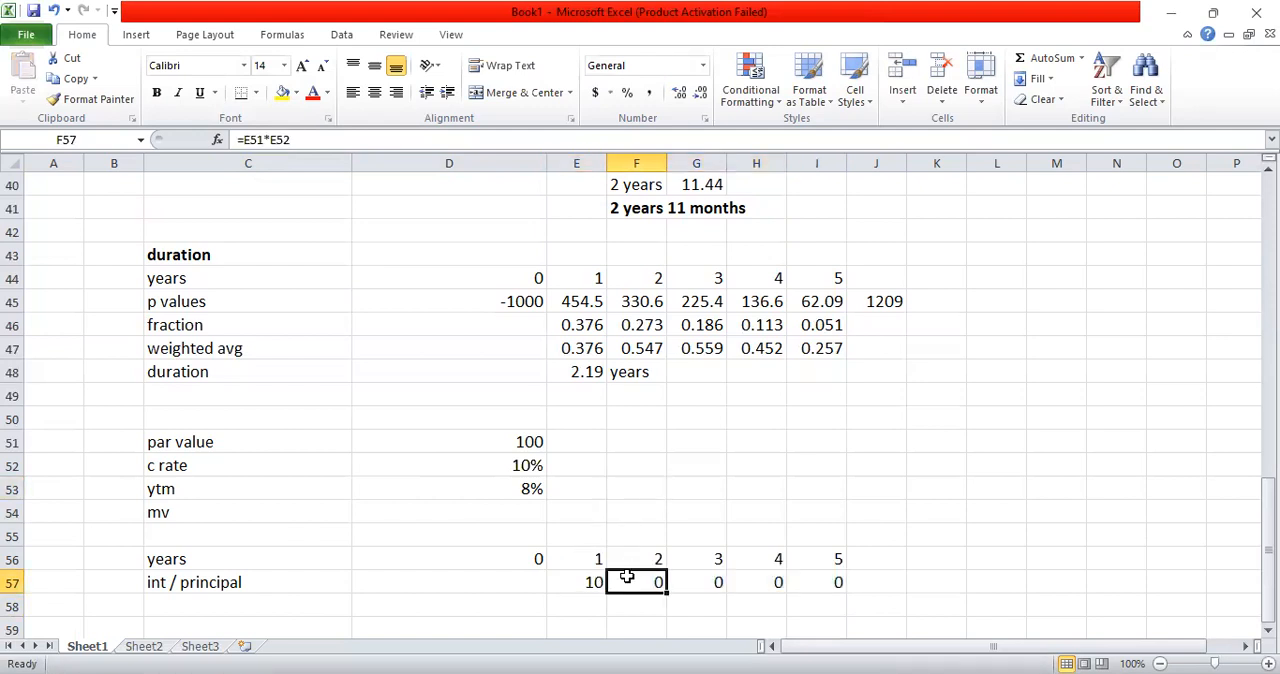
pyautogui.click(588, 574)
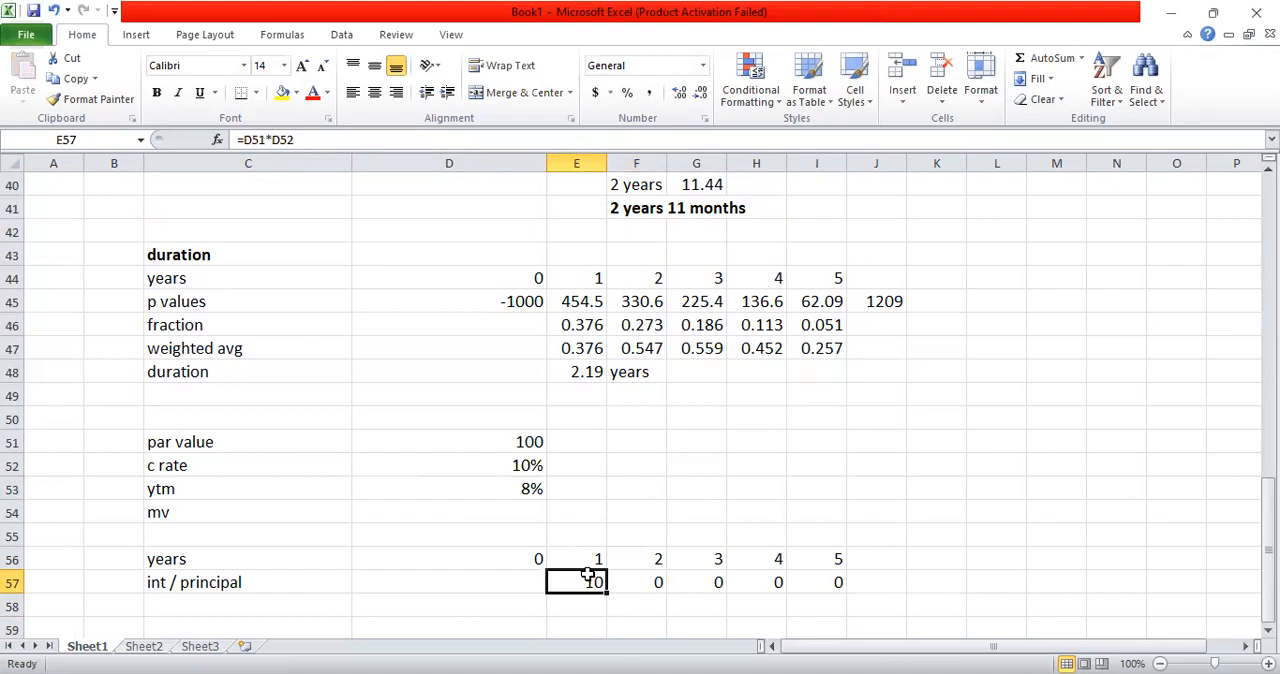
pyautogui.press('F2')
pyautogui.press('Return')
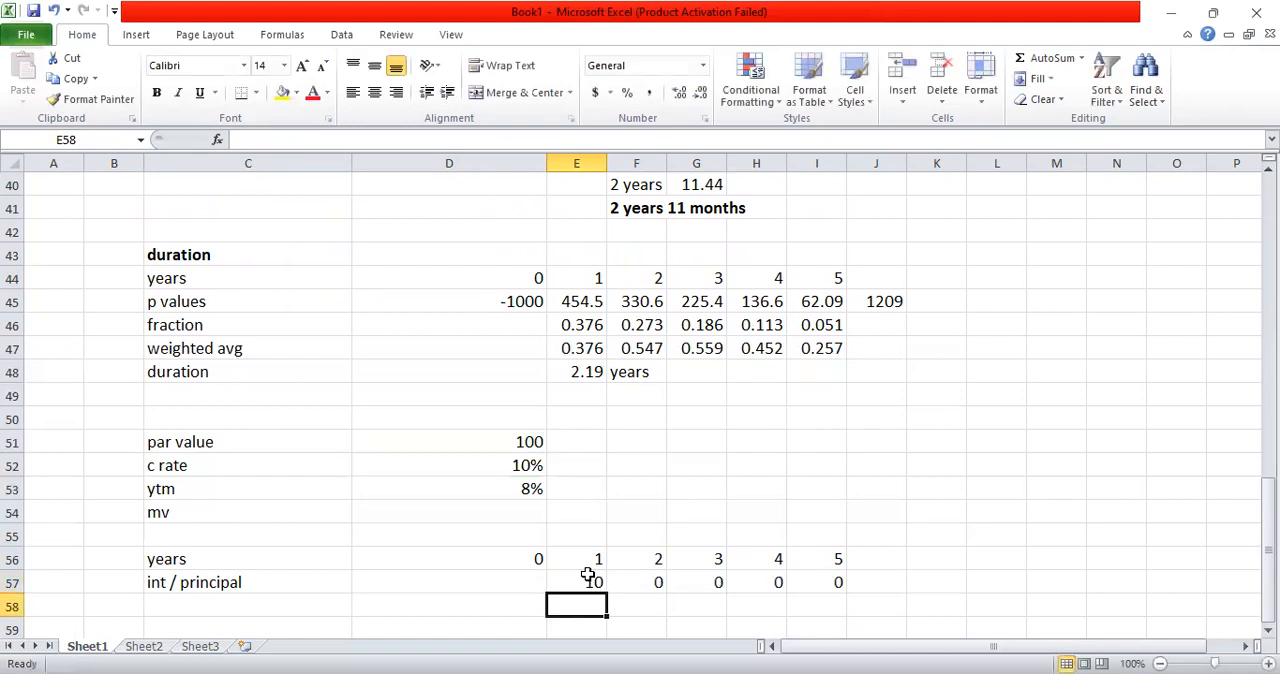
pyautogui.click(588, 575)
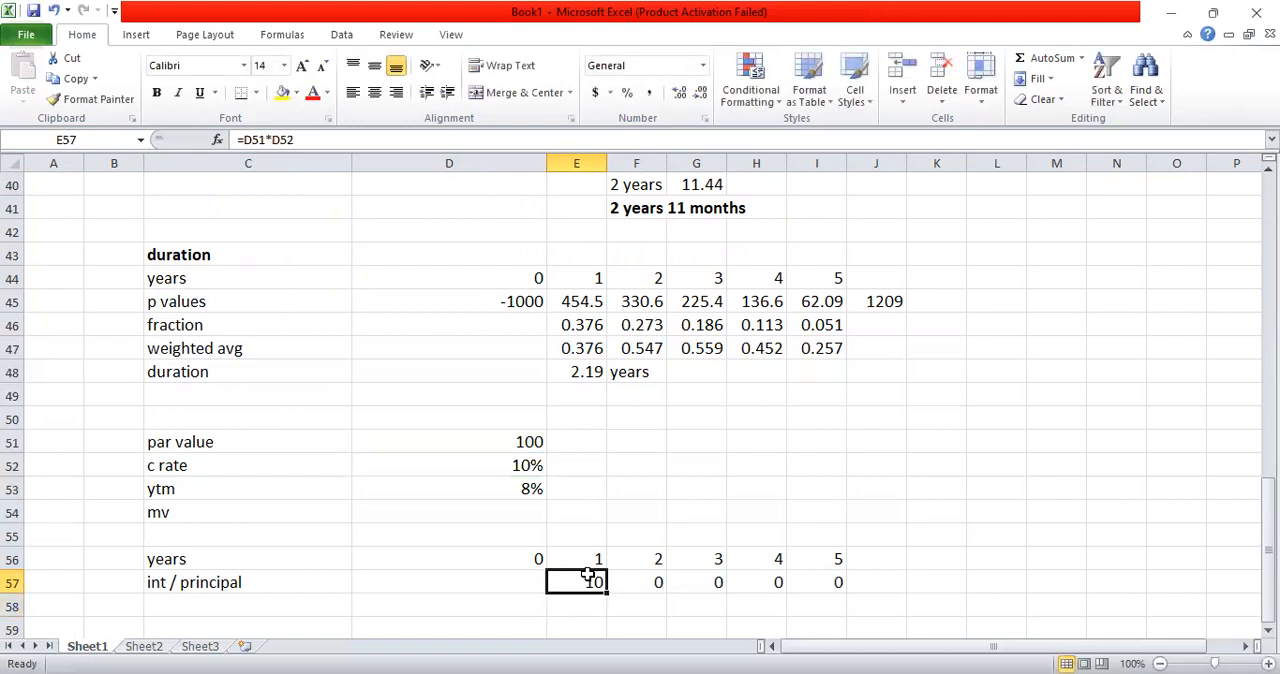
pyautogui.press('Right')
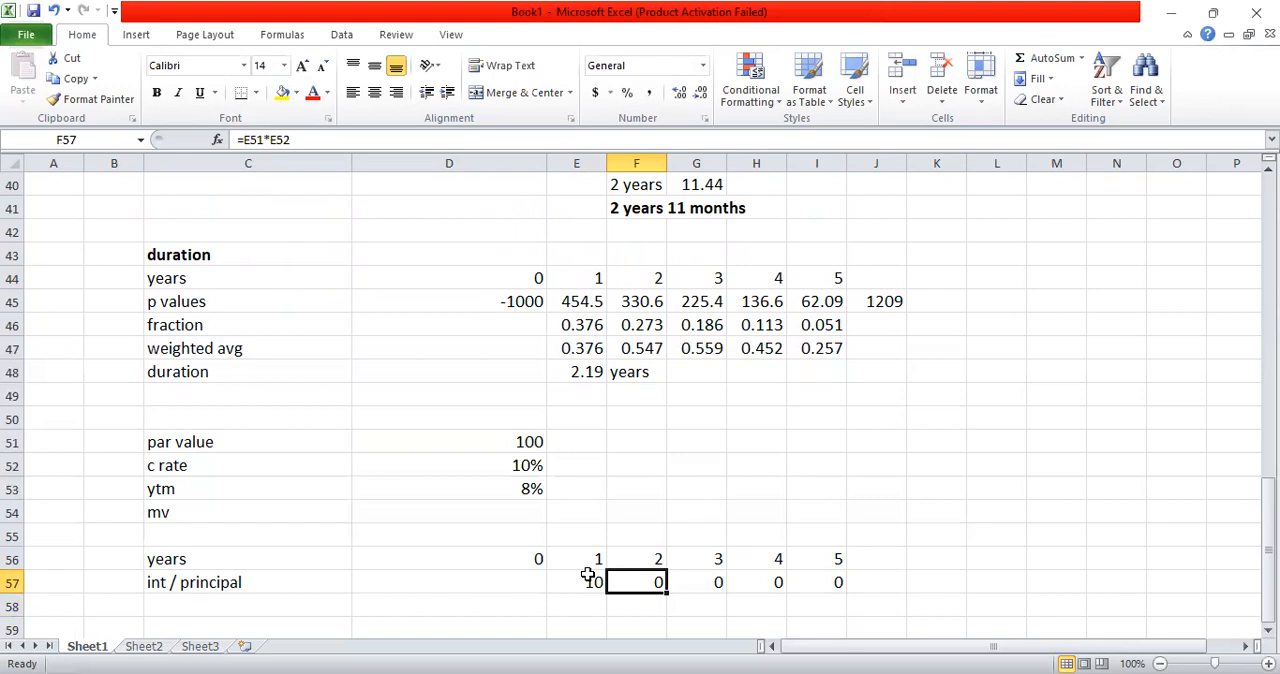
# Step: Try again to copy the E57 interest formula over the year 2 to 5 cells
pyautogui.press('Left')
pyautogui.hotkey('ctrl', 'c')
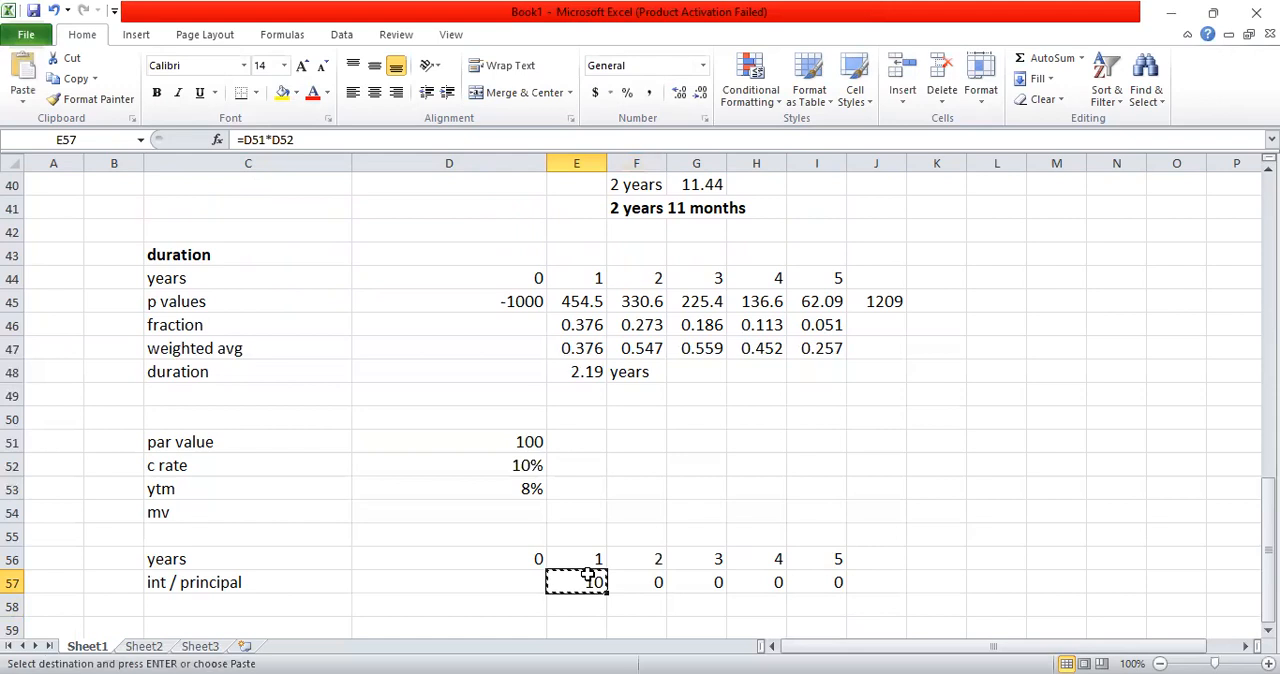
pyautogui.hotkey('shift', 'Right')
pyautogui.hotkey('shift', 'Right')
pyautogui.hotkey('shift', 'Right')
pyautogui.hotkey('shift', 'Right')
pyautogui.hotkey('shift', 'Right')
pyautogui.hotkey('shift', 'Left')
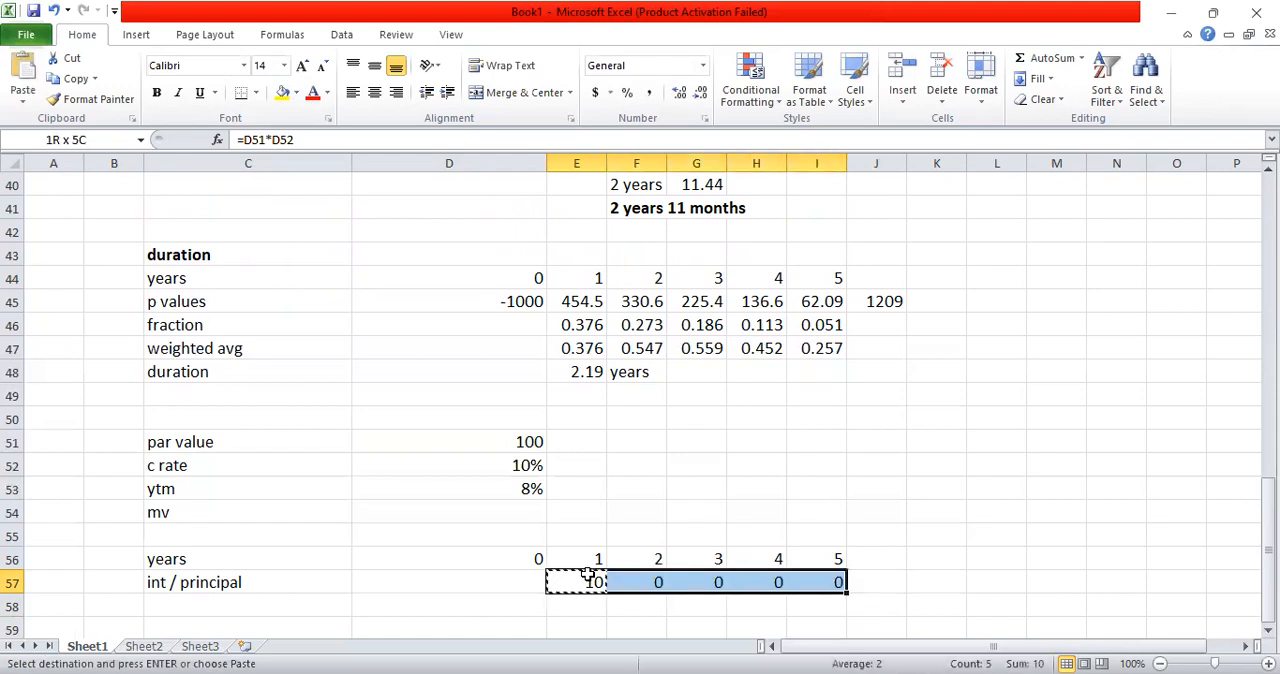
pyautogui.hotkey('ctrl', 'v')
pyautogui.press('ctrl')
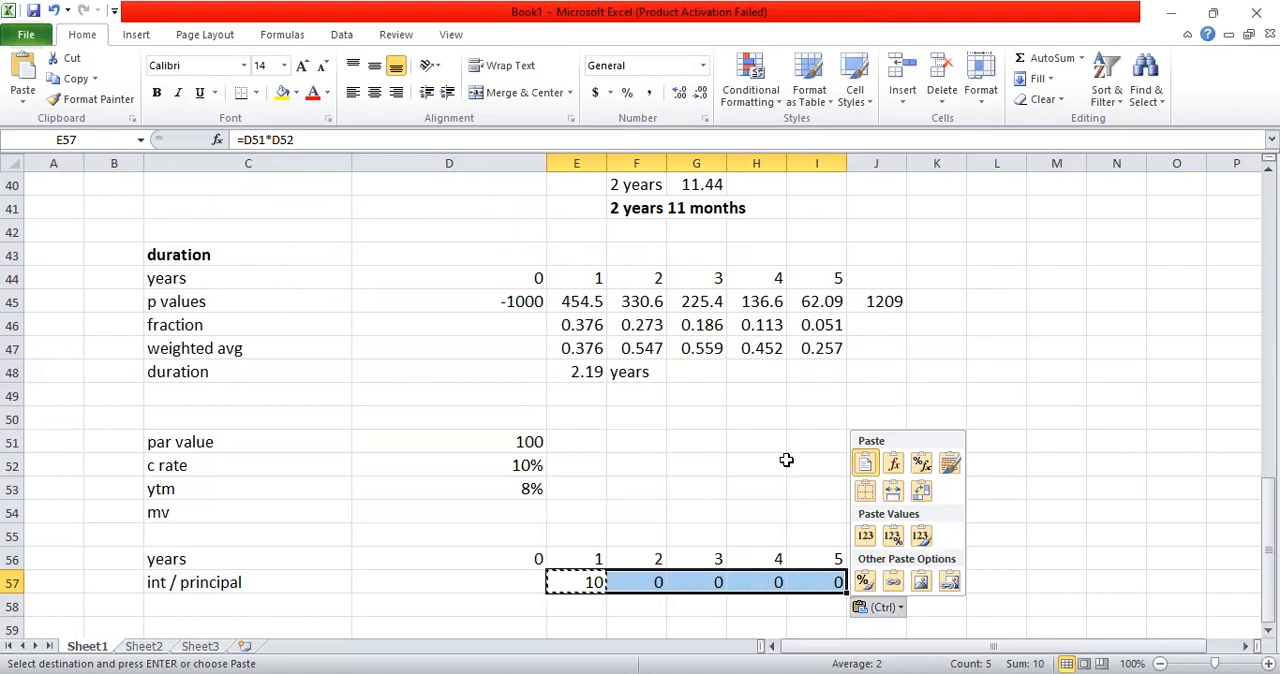
pyautogui.press('Escape')
pyautogui.press('Escape')
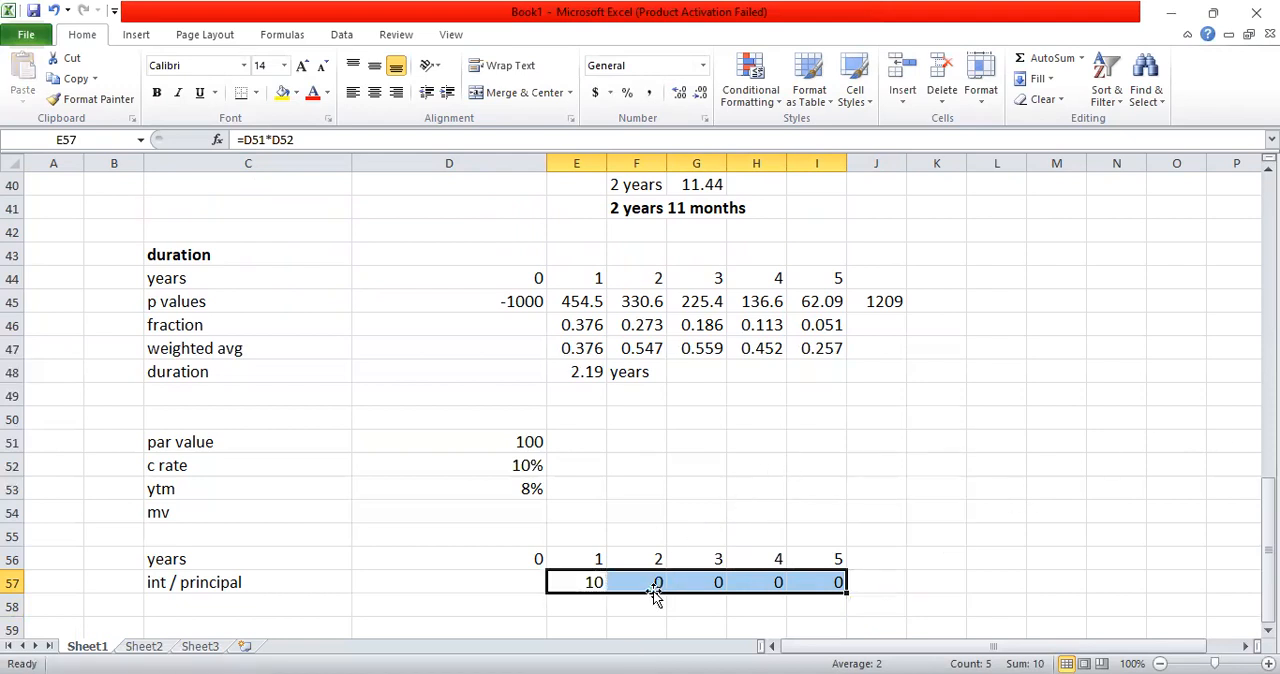
# Step: Replace the interest formula in E57 with the constant 10 and copy it across through I57
pyautogui.write('10')
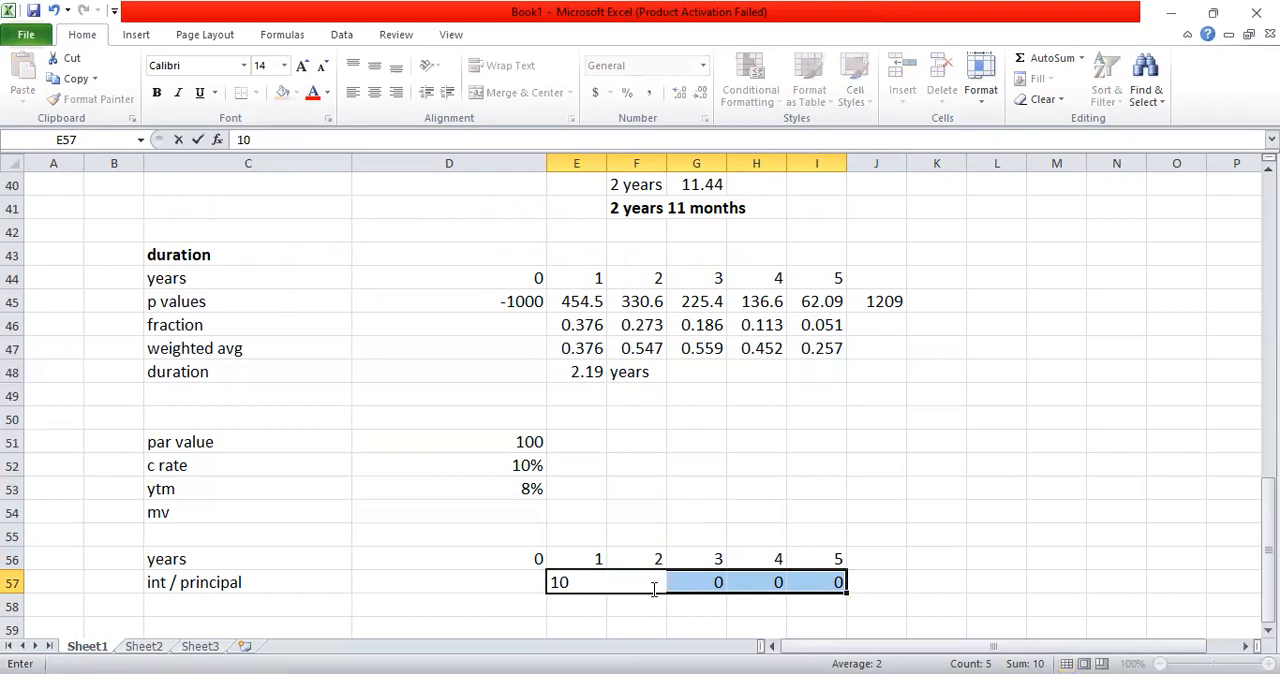
pyautogui.press('Return')
pyautogui.press('Left')
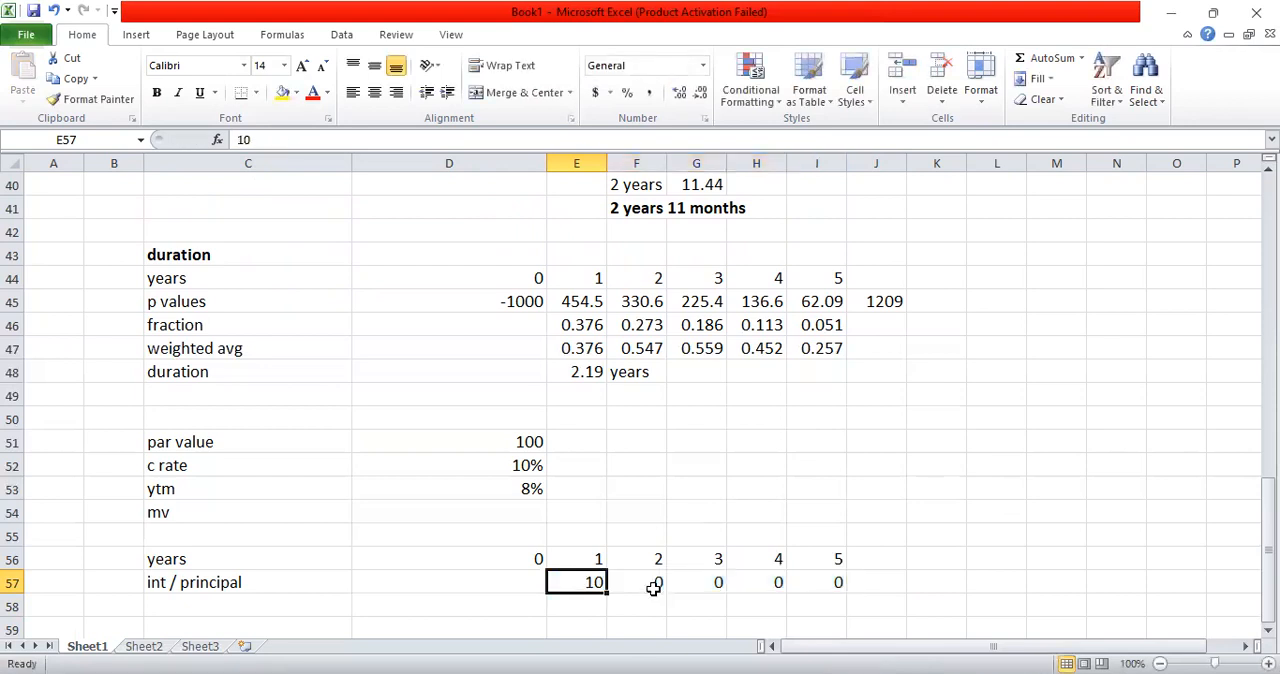
pyautogui.hotkey('ctrl', 'c')
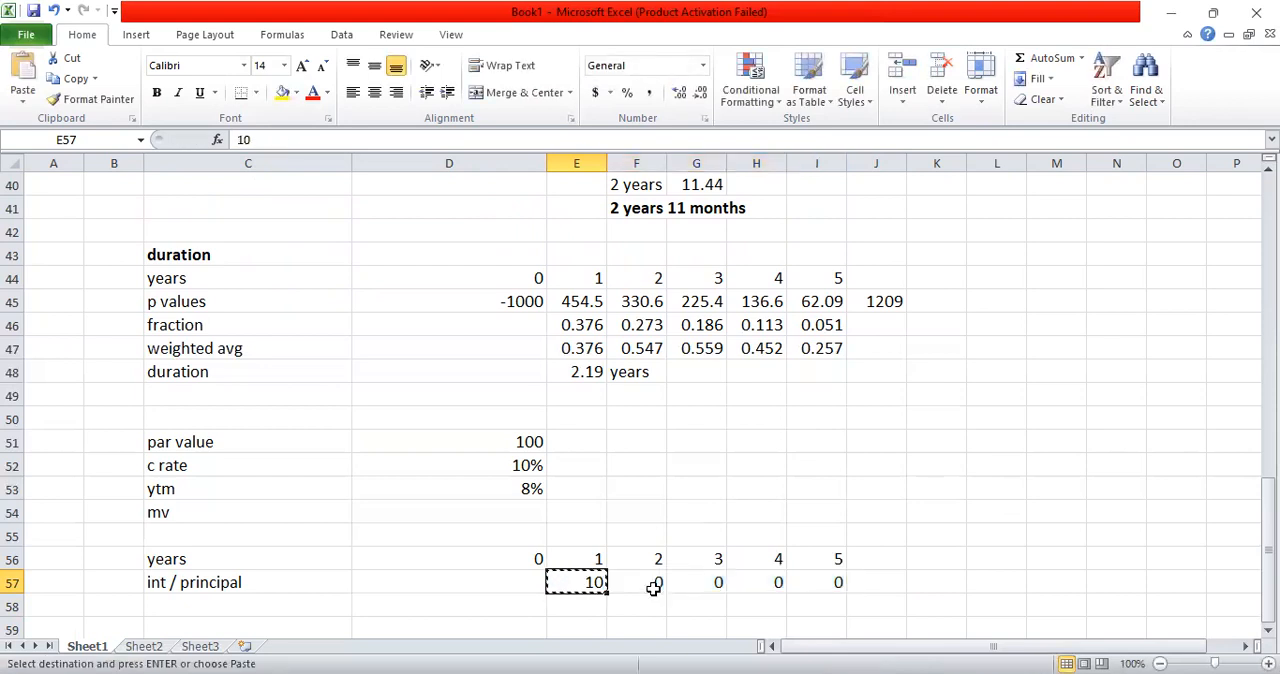
pyautogui.hotkey('shift', 'Right')
pyautogui.hotkey('shift', 'Right')
pyautogui.hotkey('shift', 'Right')
pyautogui.hotkey('shift', 'Right')
pyautogui.hotkey('ctrl', 'v')
pyautogui.press('Escape')
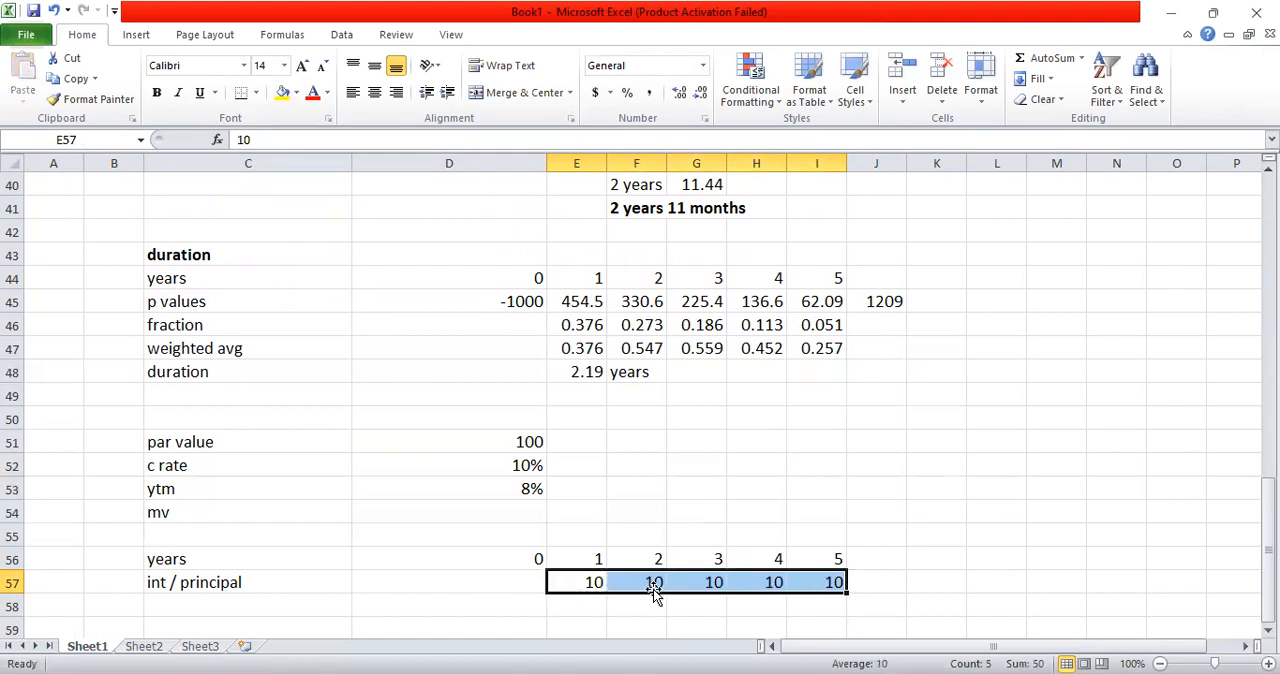
# Step: Turn the year 5 payment in I57 into a formula that adds the par value in D51 to the interest of 10
pyautogui.press('Right')
pyautogui.press('Right')
pyautogui.press('Right')
pyautogui.press('Right')
pyautogui.press('F2')
pyautogui.press('Left')
pyautogui.press('Left')
pyautogui.write('=')
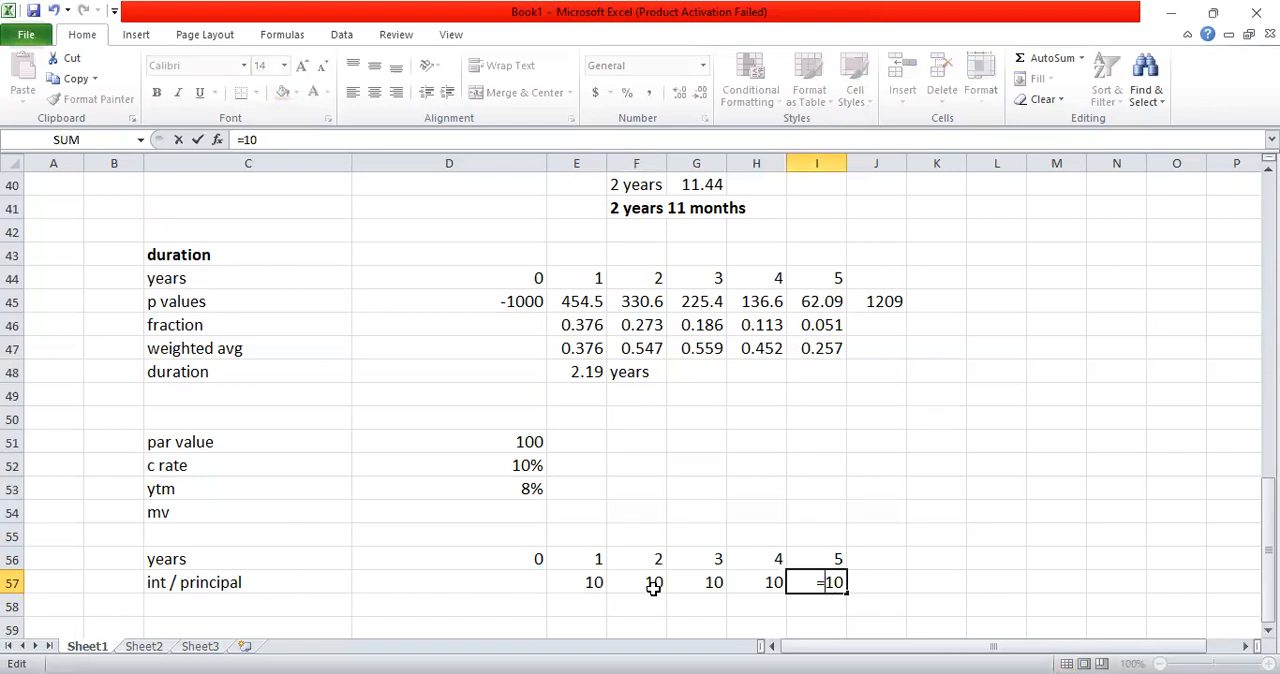
pyautogui.write('+d51')
pyautogui.press('Return')
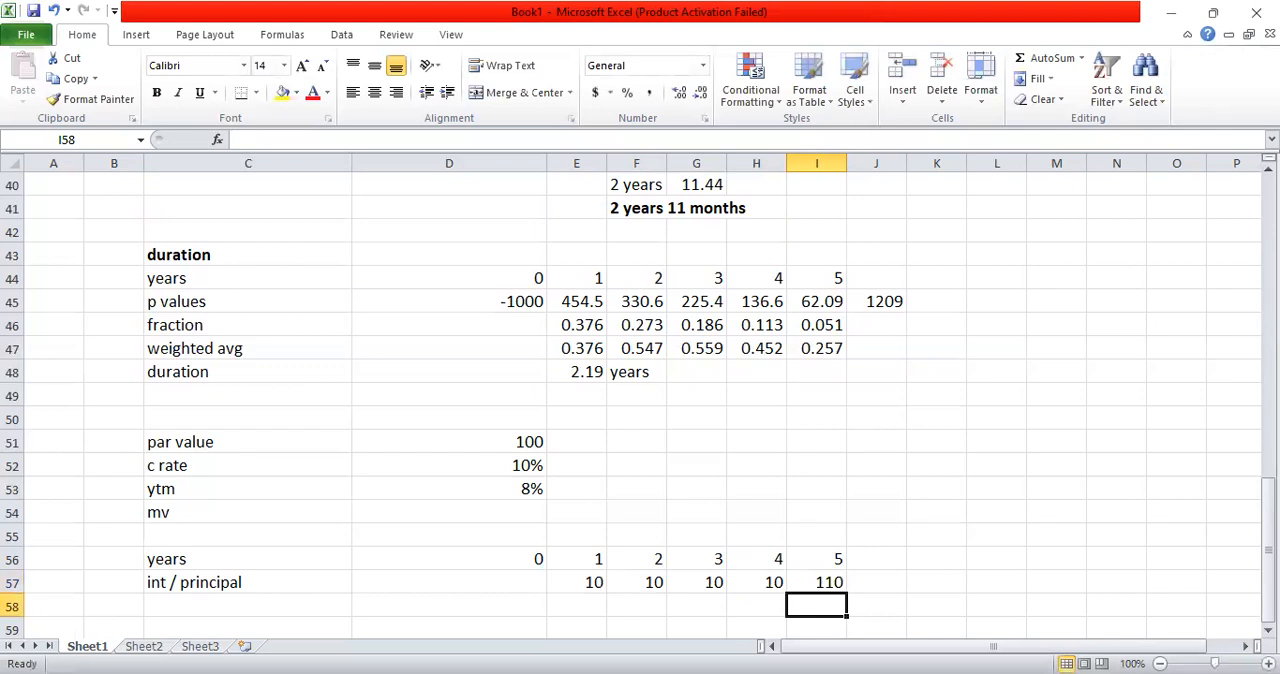
# Step: Enter the discount factor row label "df 8%" in C58
pyautogui.scroll(-2, 130, 509)
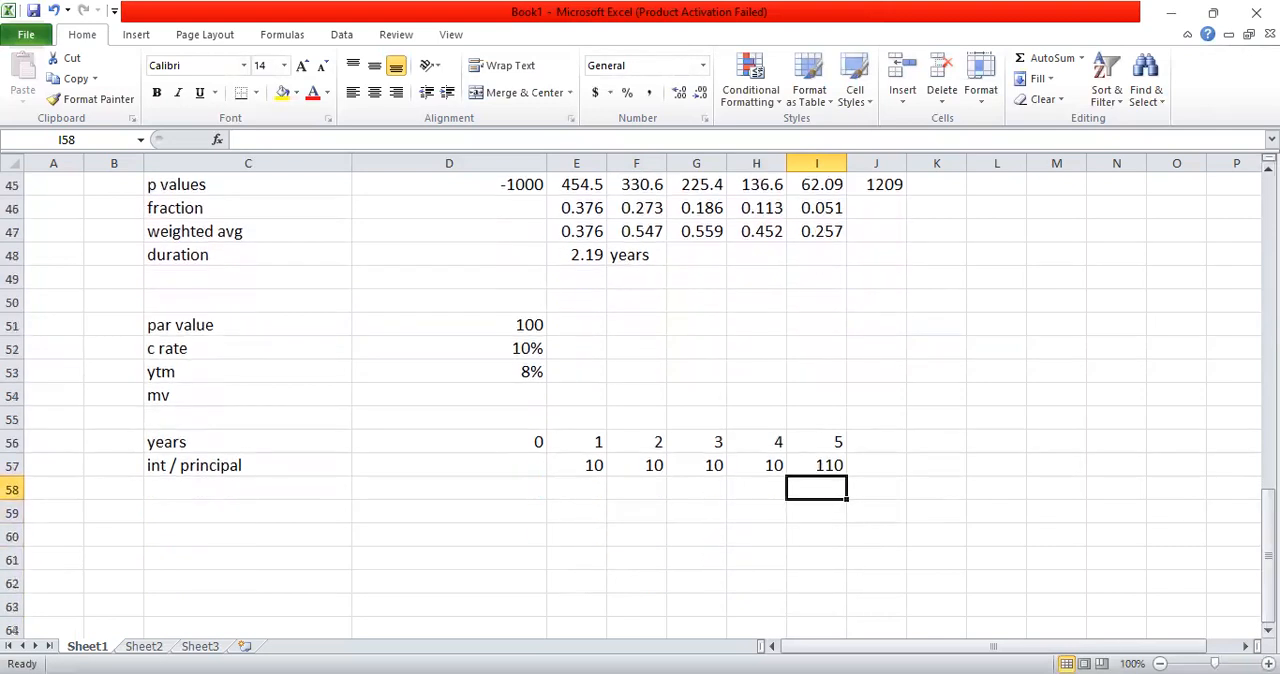
pyautogui.click(158, 481)
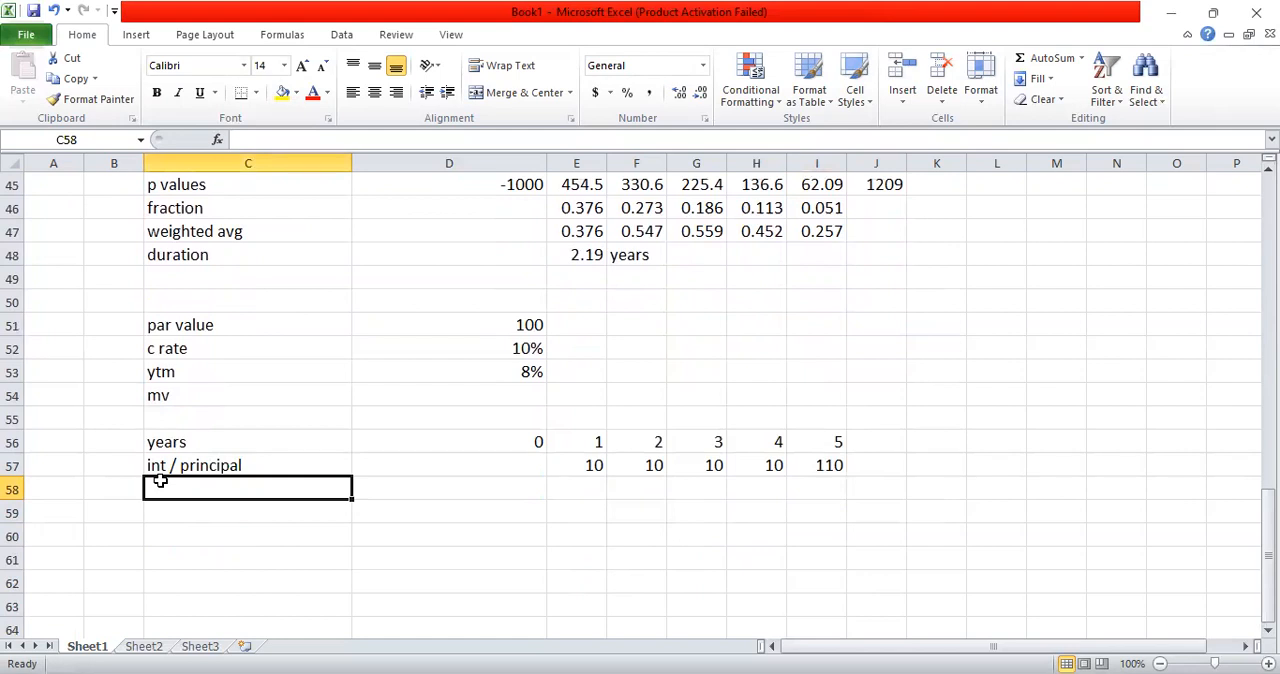
pyautogui.write('df')
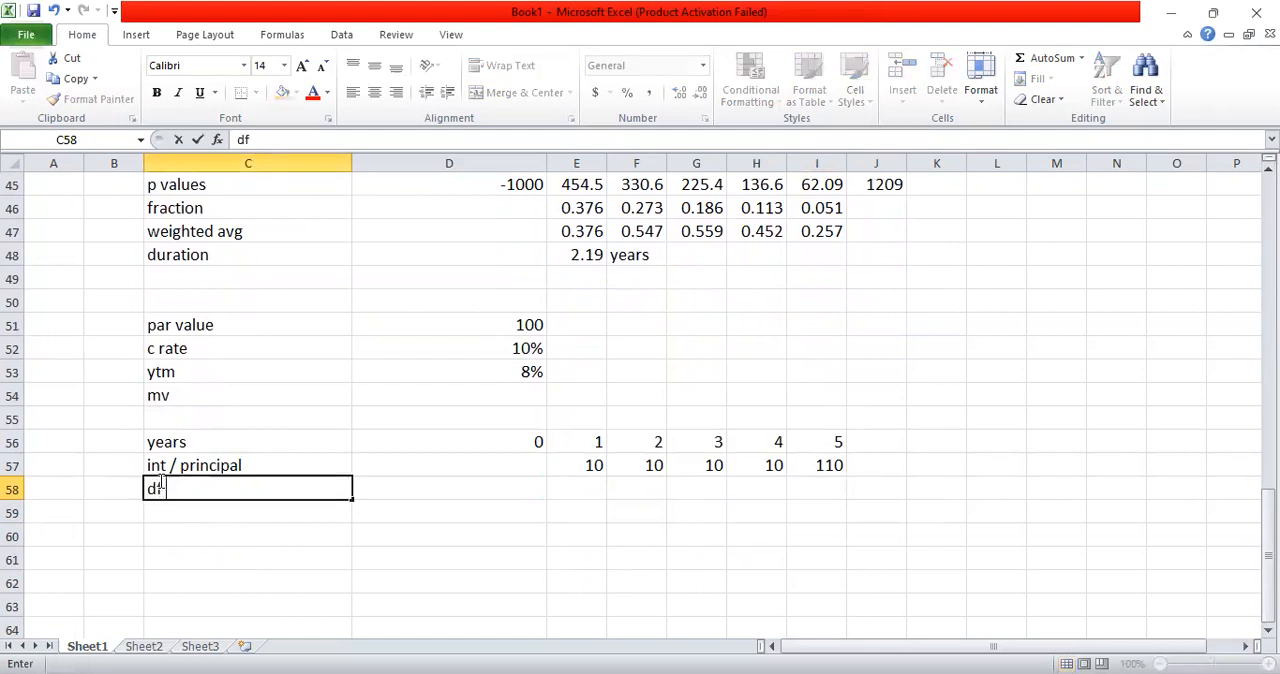
pyautogui.write(' 8%')
pyautogui.press('Return')
# Step: Enter the year 1 discount factor formula =1.08^-E56 in E58
pyautogui.press('Up')
pyautogui.press('Right')
pyautogui.press('Right')
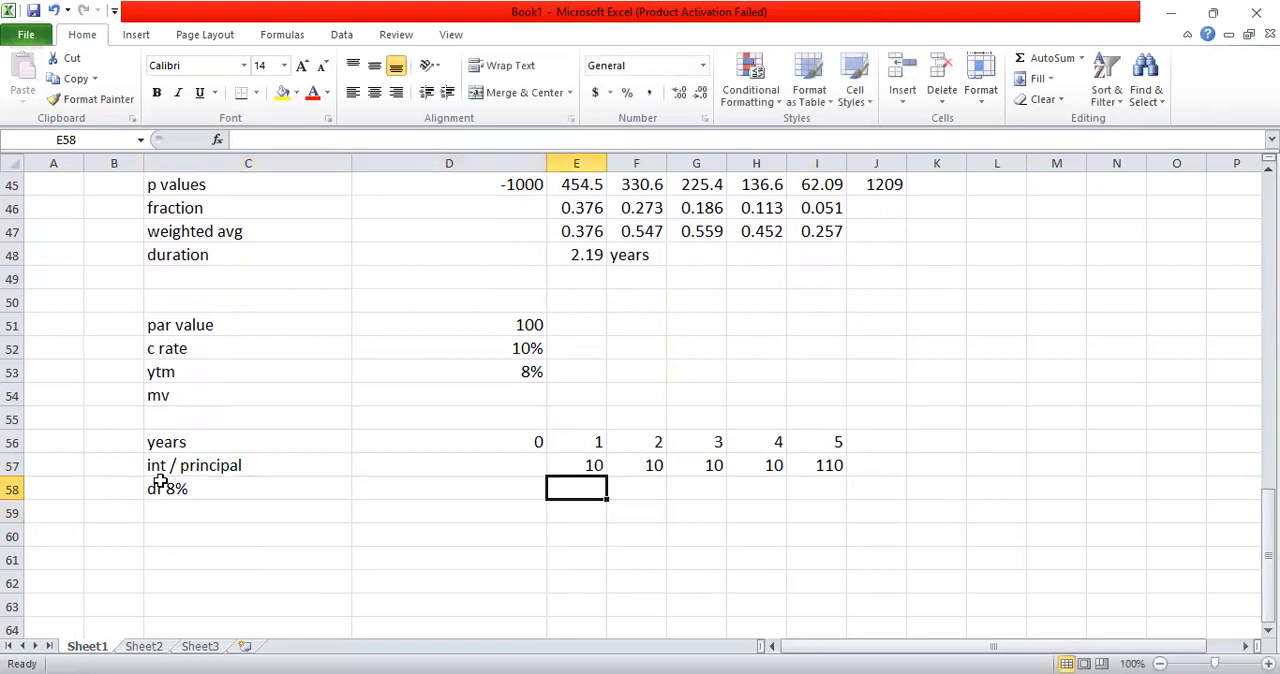
pyautogui.write('=1')
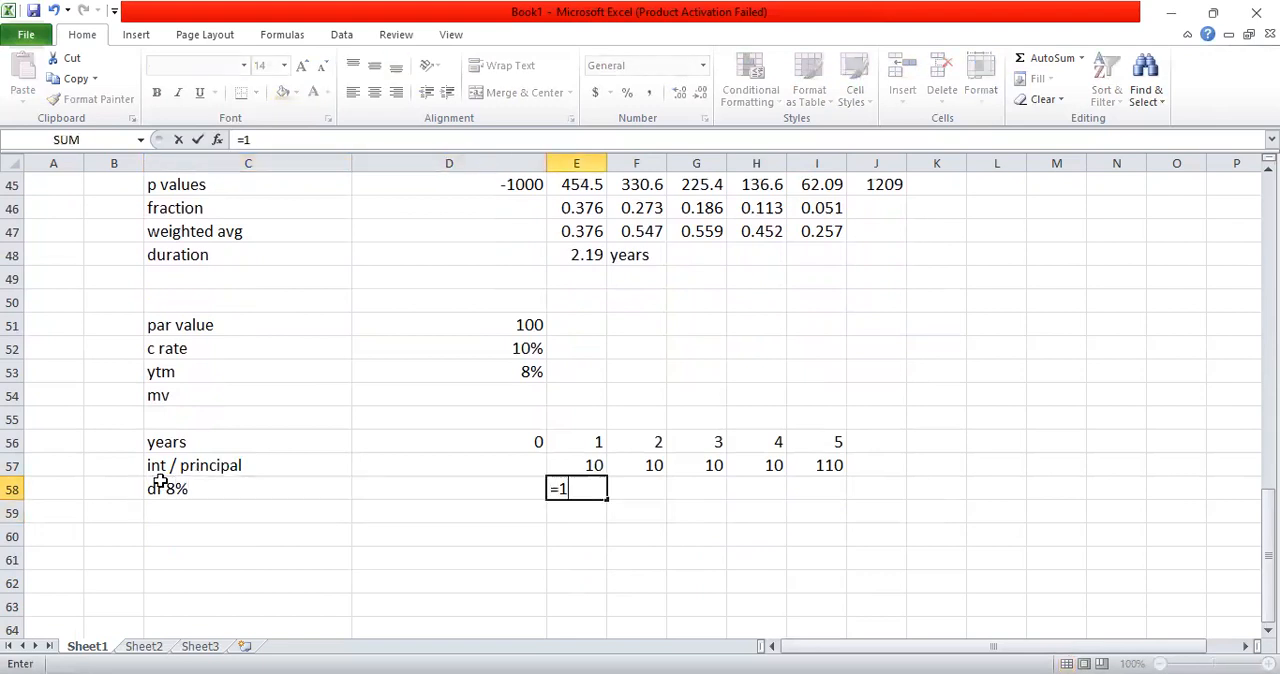
pyautogui.write('.08^-')
pyautogui.click(578, 432)
pyautogui.press('Return')
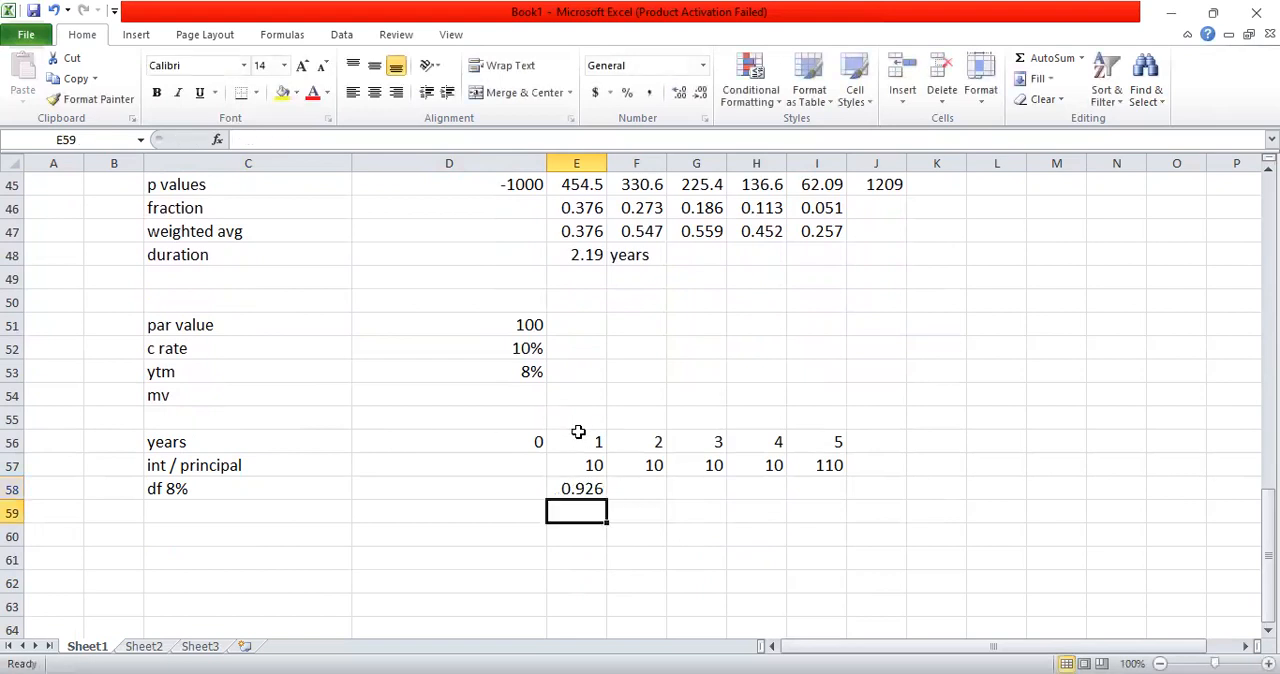
# Step: Copy the discount factor formula from E58 across the year 2 to 5 cells through I58
pyautogui.click(570, 488)
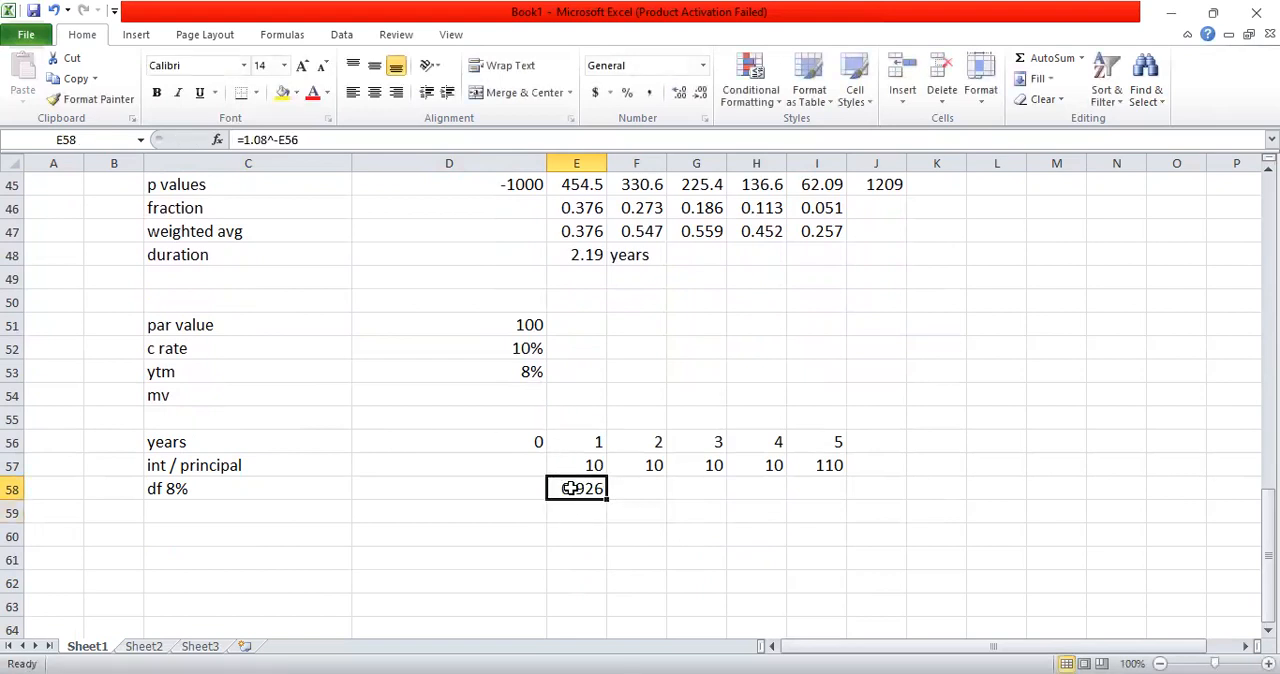
pyautogui.hotkey('ctrl', 'c')
pyautogui.hotkey('shift', 'Right')
pyautogui.hotkey('shift', 'Right')
pyautogui.hotkey('shift', 'Right')
pyautogui.hotkey('shift', 'Right')
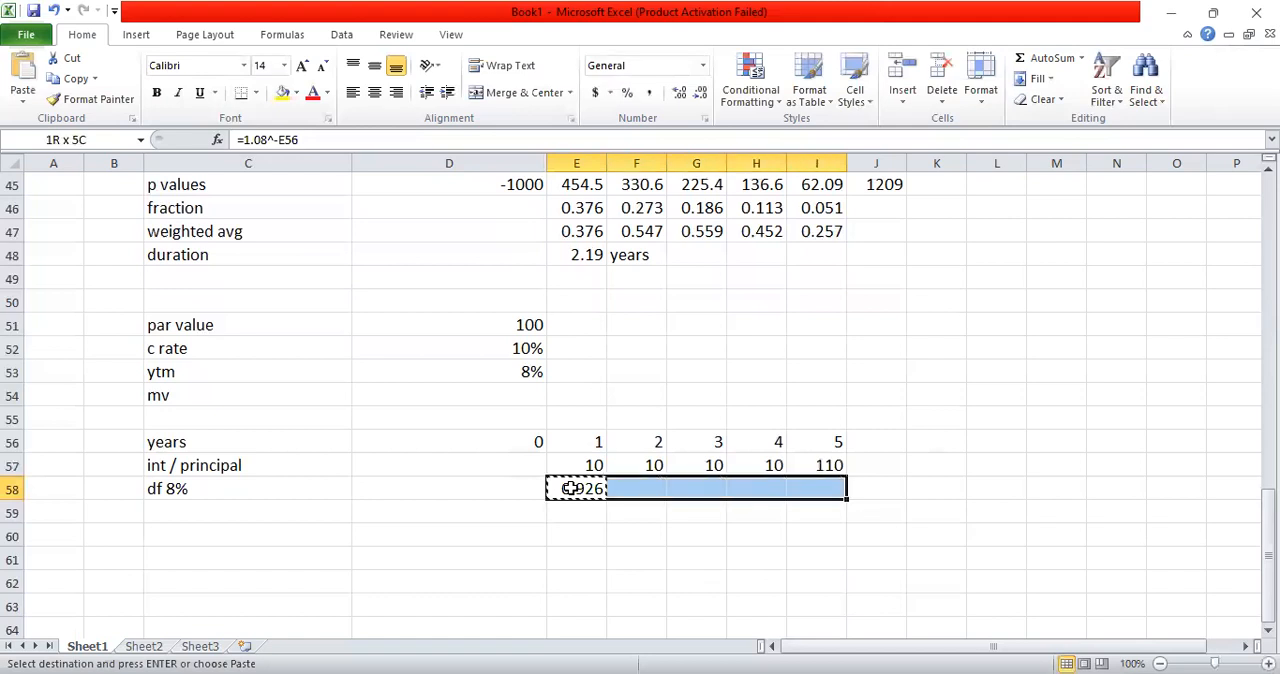
pyautogui.hotkey('ctrl', 'v')
pyautogui.press('Escape')
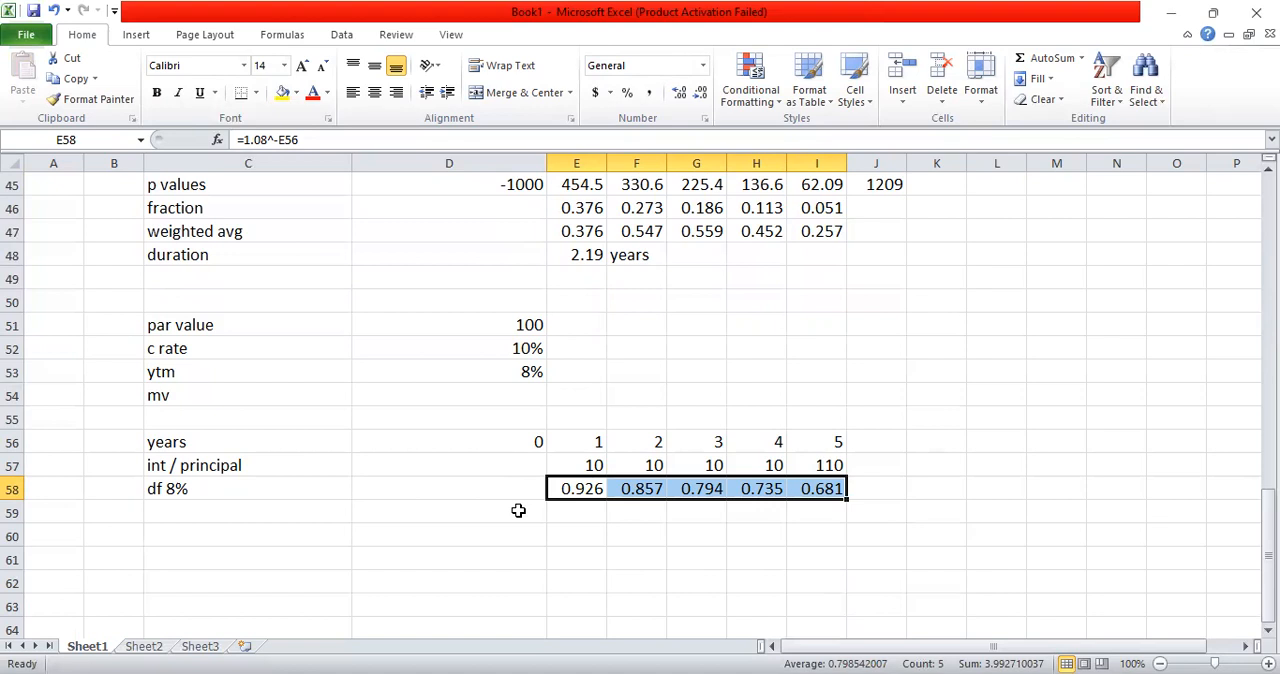
pyautogui.click(254, 512)
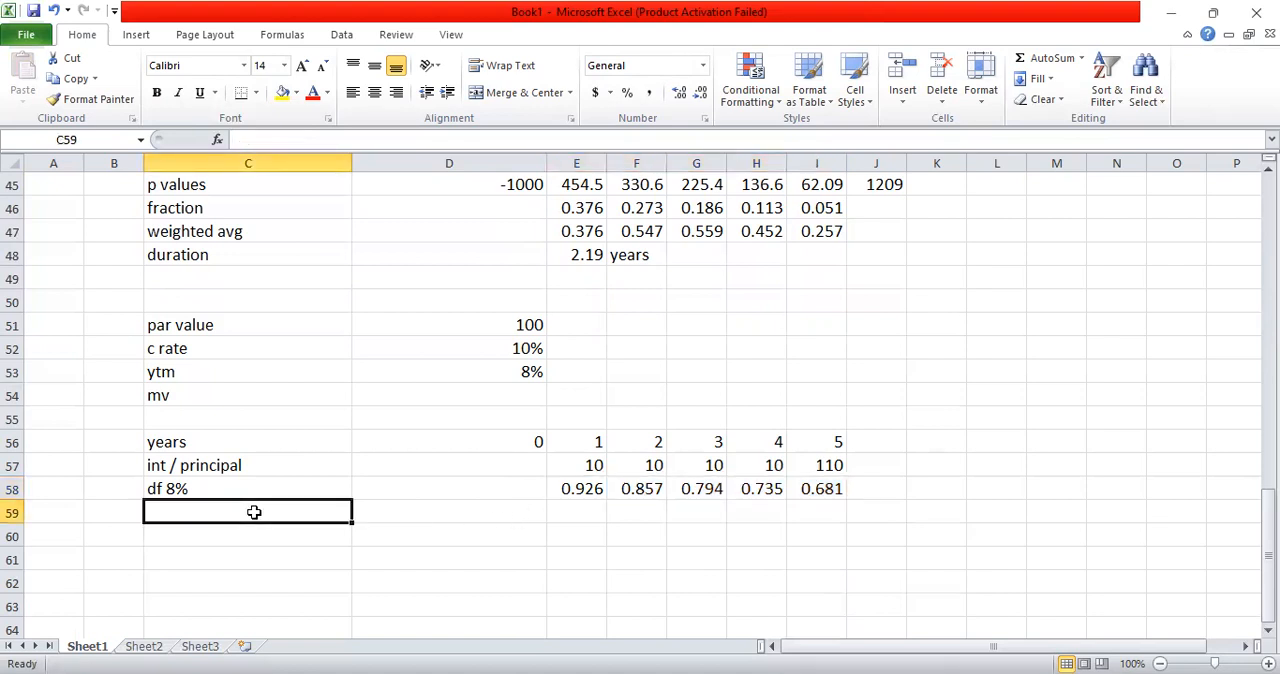
pyautogui.write('MV')
pyautogui.press('Return')
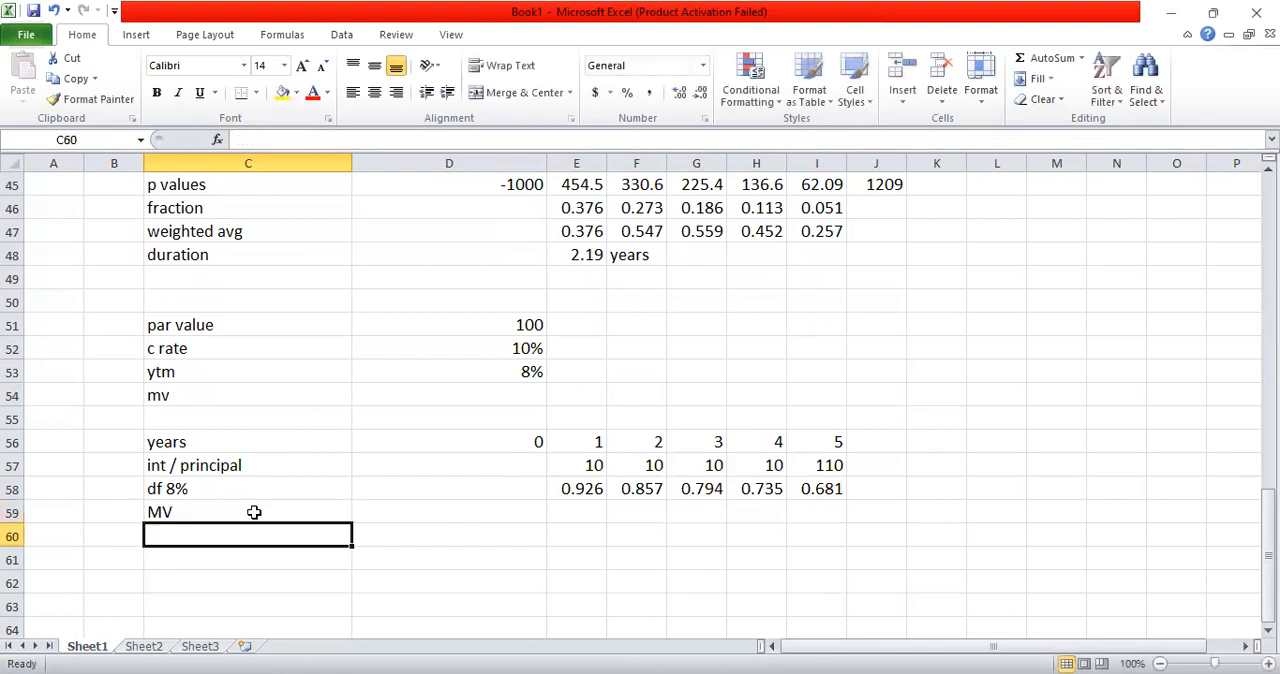
pyautogui.press('Up')
pyautogui.press('Right')
pyautogui.press('Right')
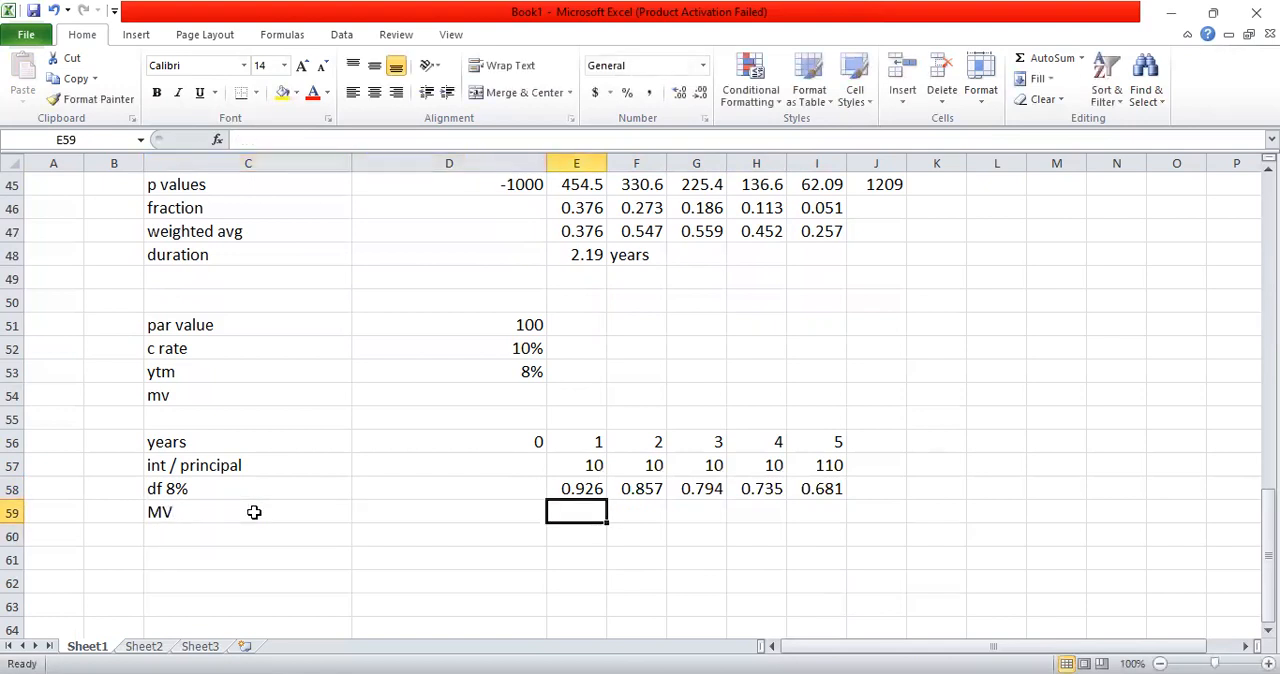
pyautogui.write('=')
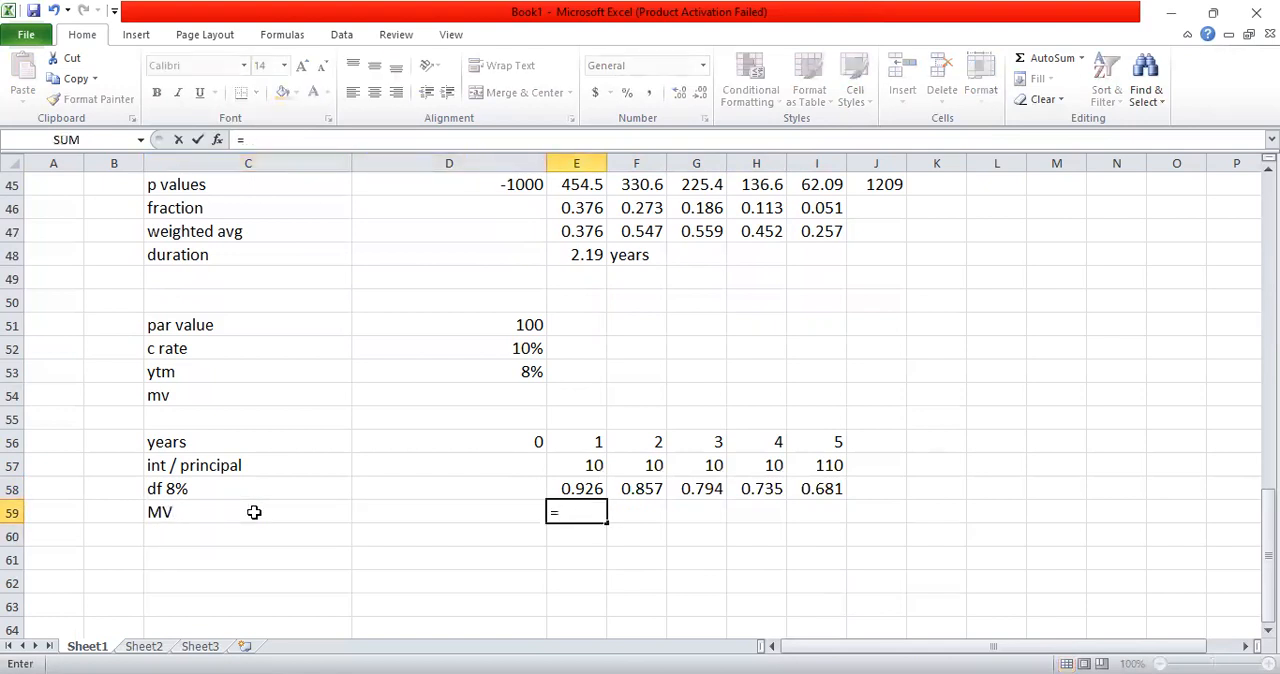
pyautogui.write('sum(')
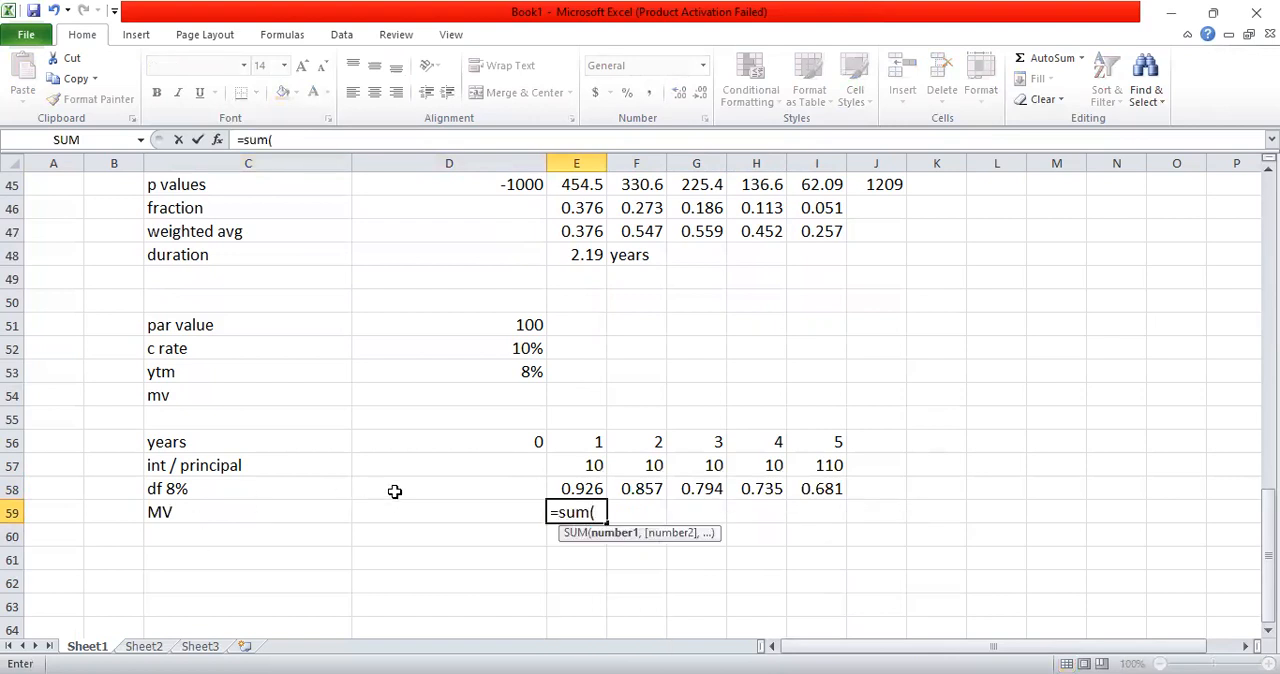
pyautogui.press('Escape')
# Step: Replace the row label in C59 with "present value"
pyautogui.click(309, 510)
pyautogui.press('BackSpace')
pyautogui.write('p')
pyautogui.press('BackSpace')
pyautogui.write('present va')
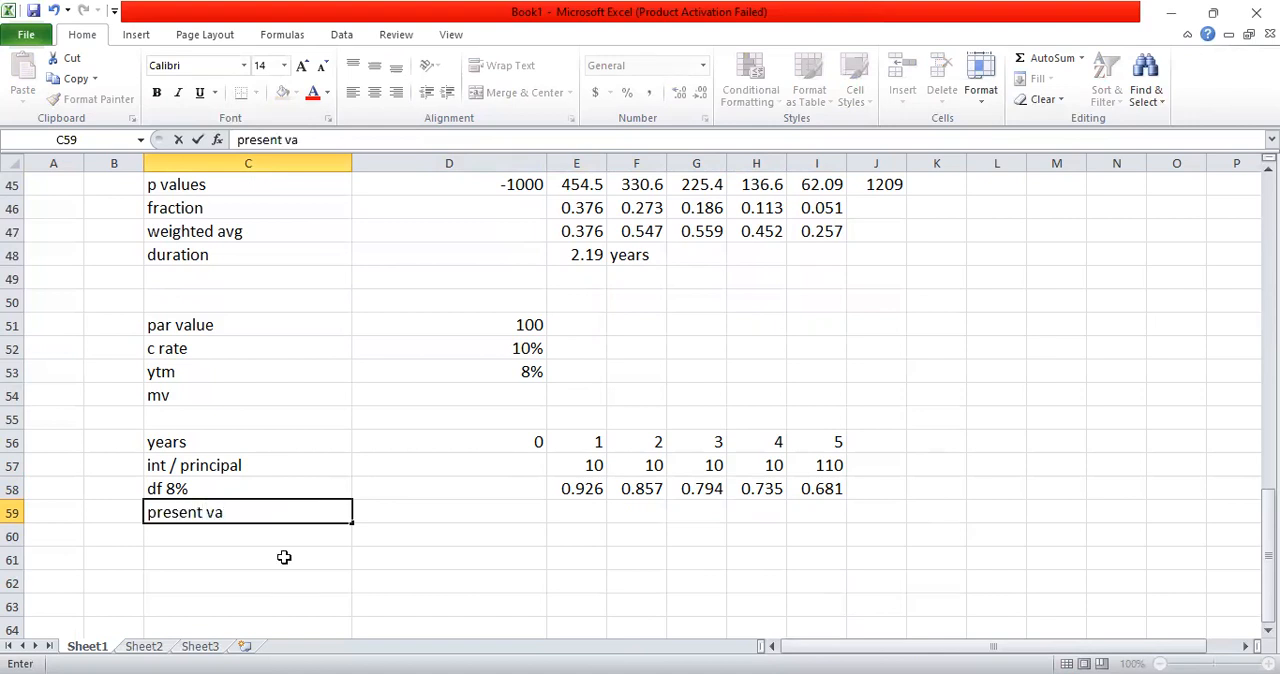
pyautogui.write('lue')
pyautogui.press('Return')
# Step: Enter the year 1 present value formula =E58*E57 in E59, multiplying the discount factor by the payment
pyautogui.press('Up')
pyautogui.press('Right')
pyautogui.press('Right')
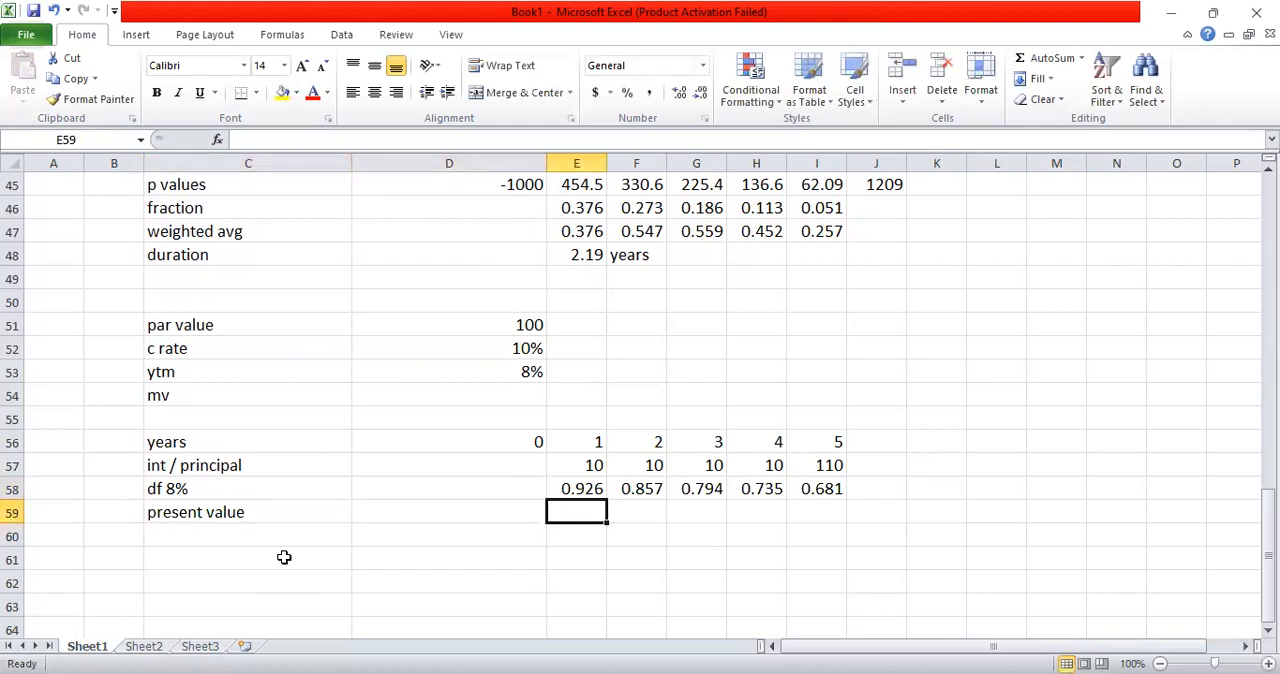
pyautogui.write('=')
pyautogui.press('Up')
pyautogui.write('*1')
pyautogui.press('BackSpace')
pyautogui.press('Up')
pyautogui.press('Up')
pyautogui.press('Return')
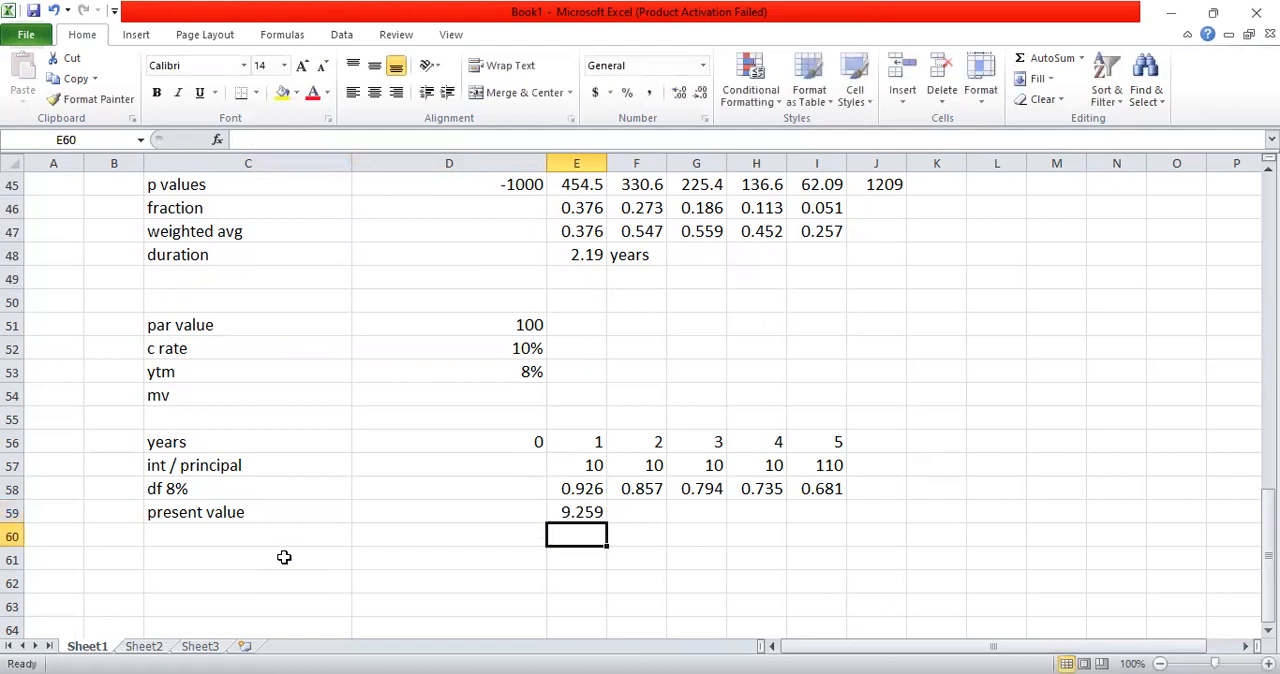
# Step: Copy the present value formula from E59 across the year 2 to 5 cells through I59
pyautogui.click(590, 510)
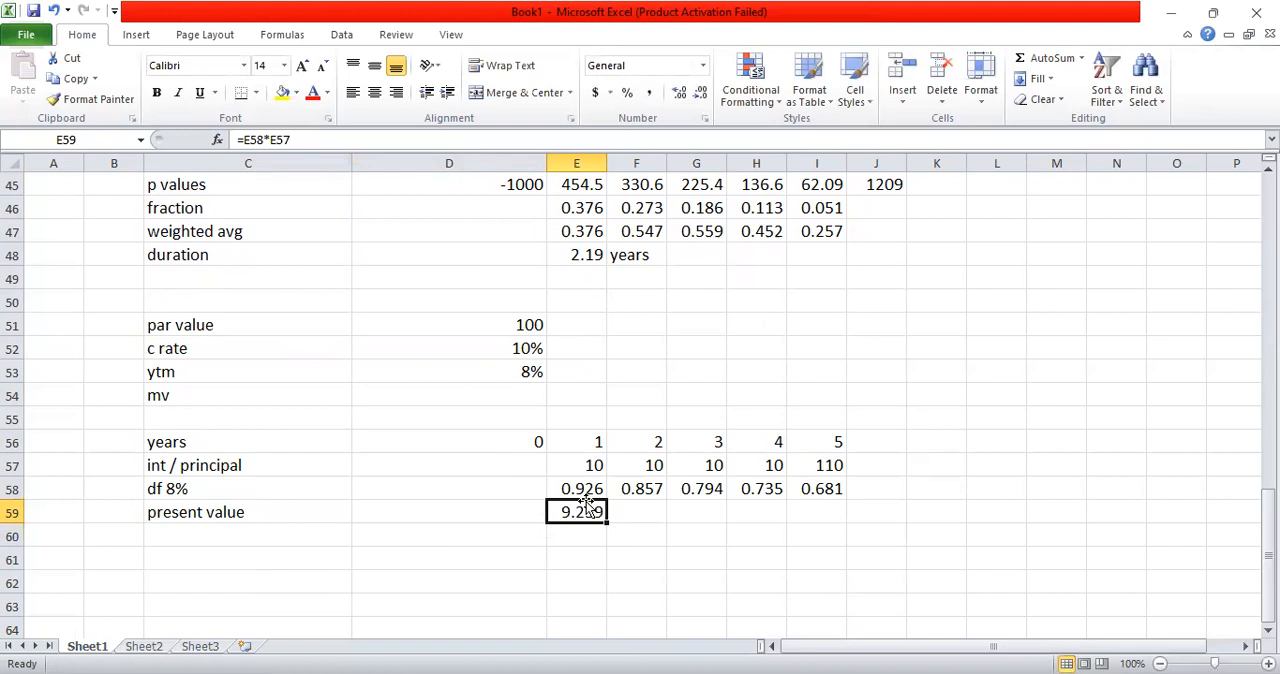
pyautogui.hotkey('ctrl', 'c')
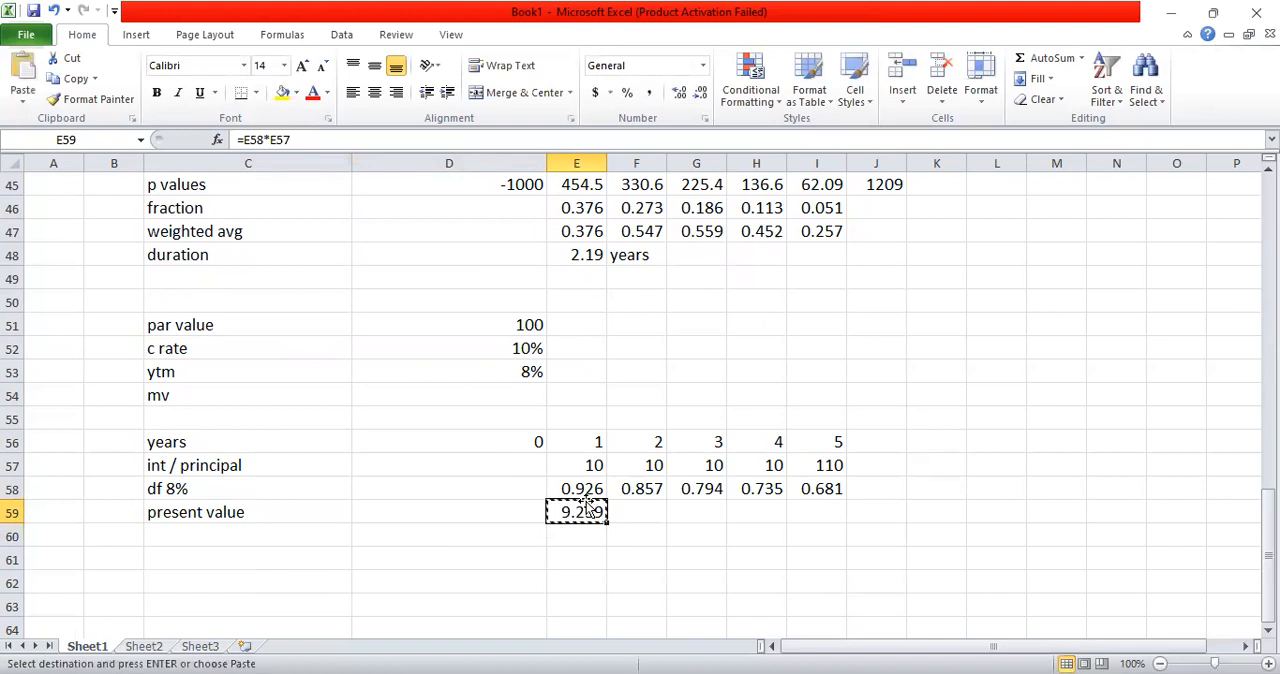
pyautogui.hotkey('shift', 'Right')
pyautogui.hotkey('shift', 'Right')
pyautogui.hotkey('shift', 'Right')
pyautogui.hotkey('shift', 'Right')
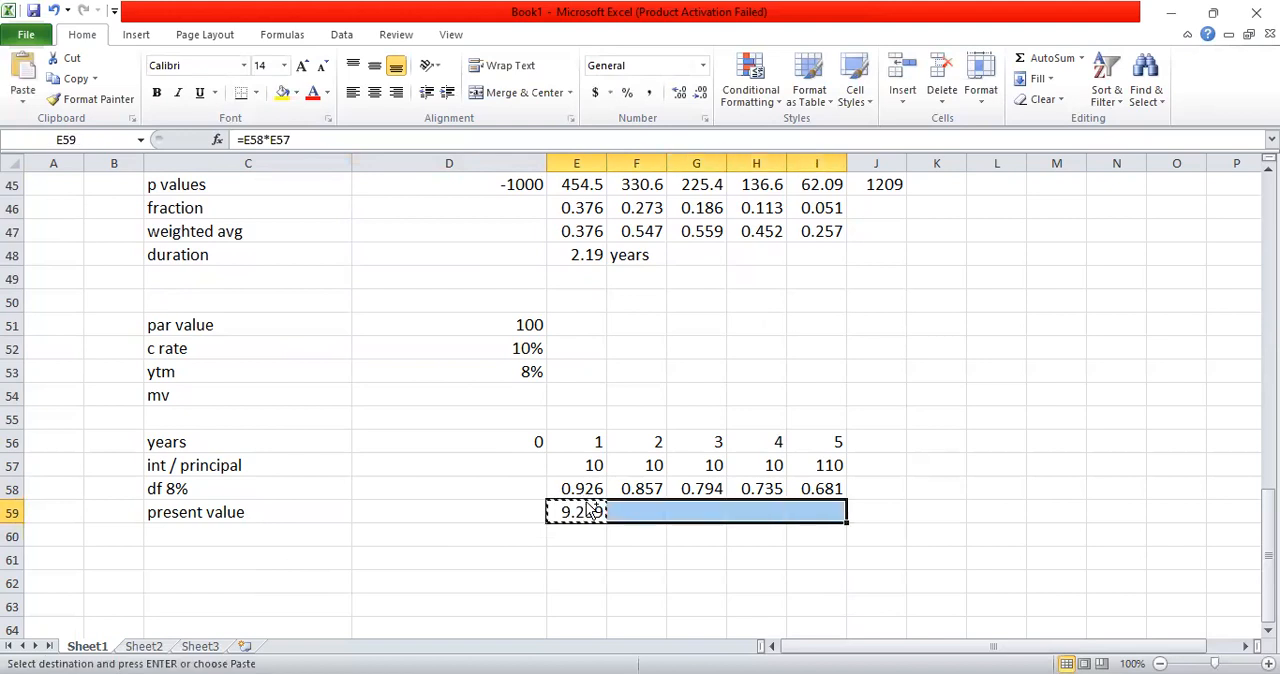
pyautogui.press('Return')
pyautogui.click(578, 535)
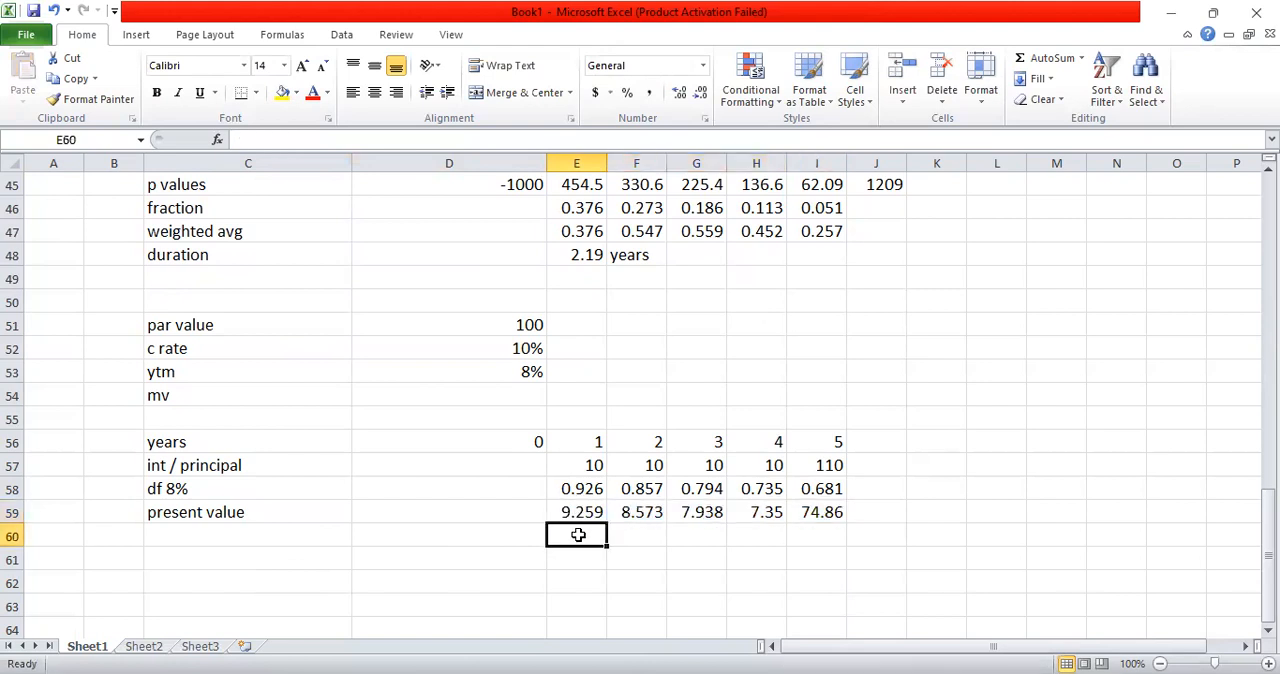
# Step: Enter the market value row label "MV" in C60
pyautogui.click(323, 542)
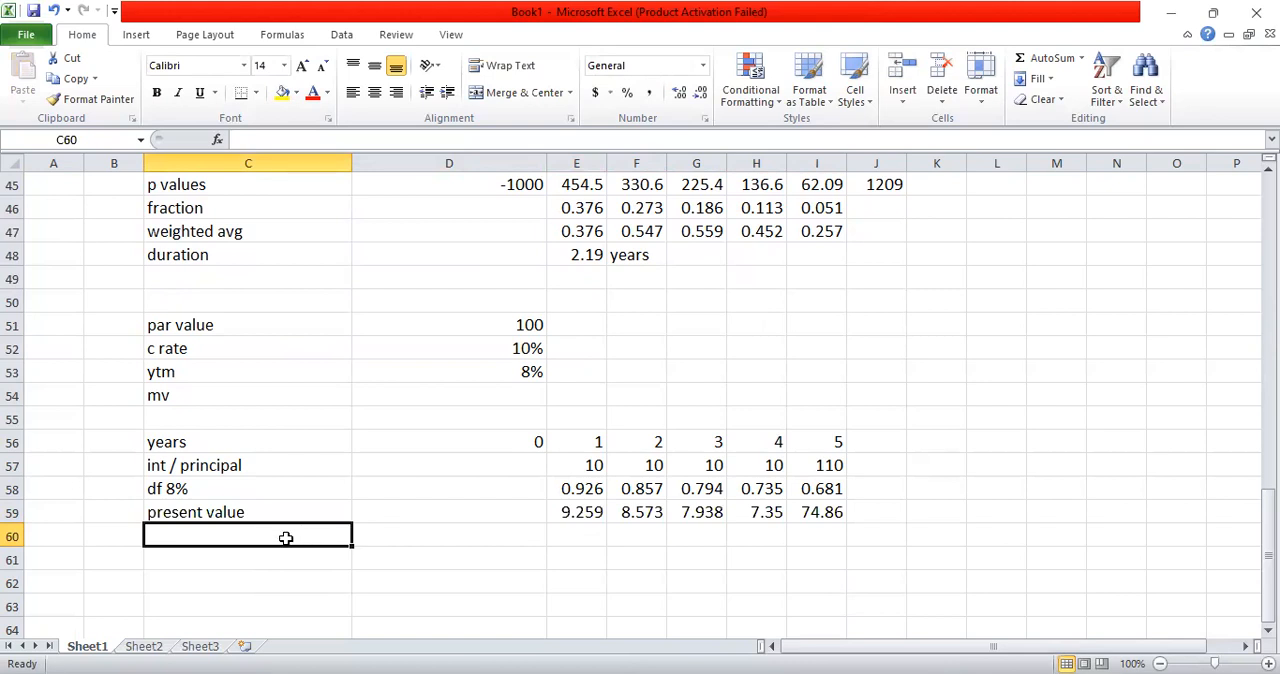
pyautogui.write('MV')
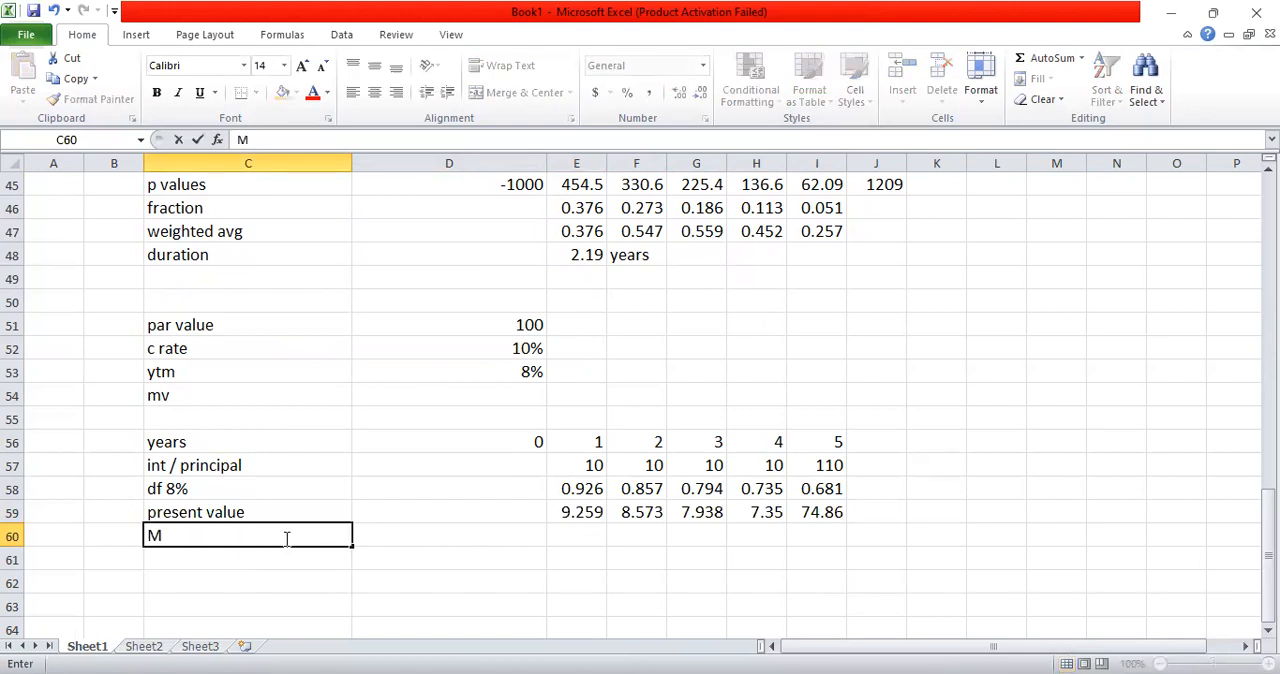
pyautogui.press('Tab')
pyautogui.press('Tab')
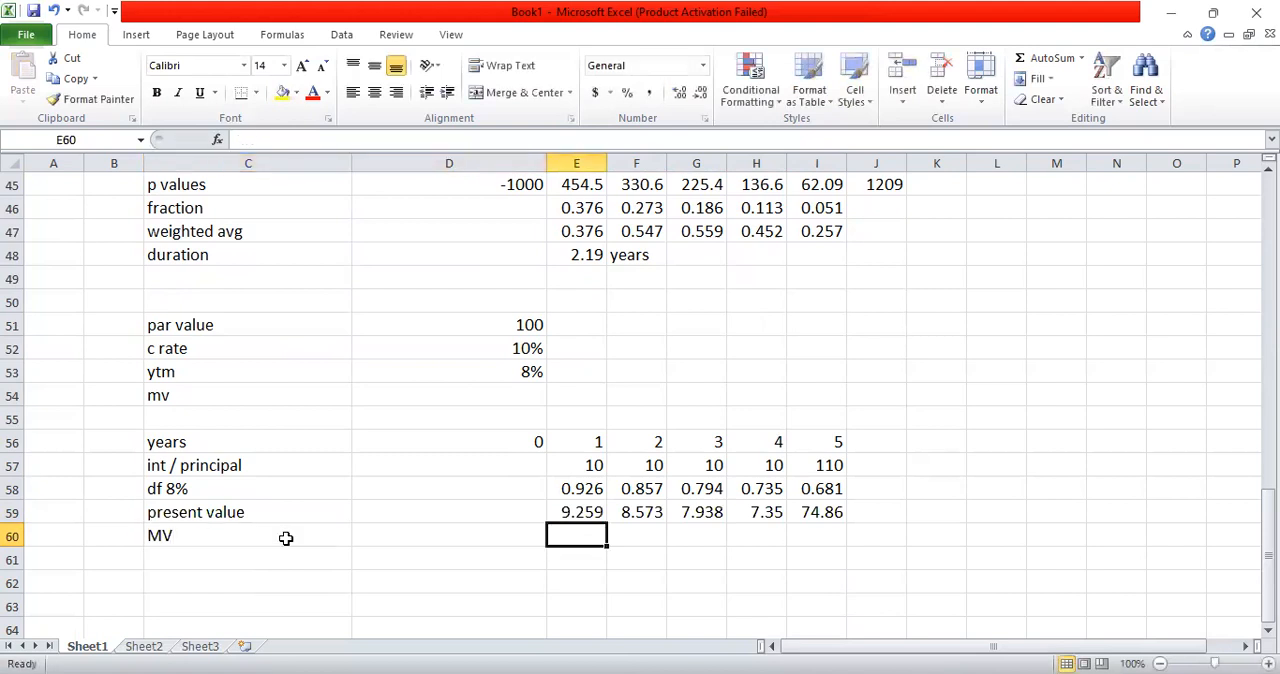
# Step: Calculate the bond's market value in E60 as the sum of the present values in E59:I59
pyautogui.write('=')
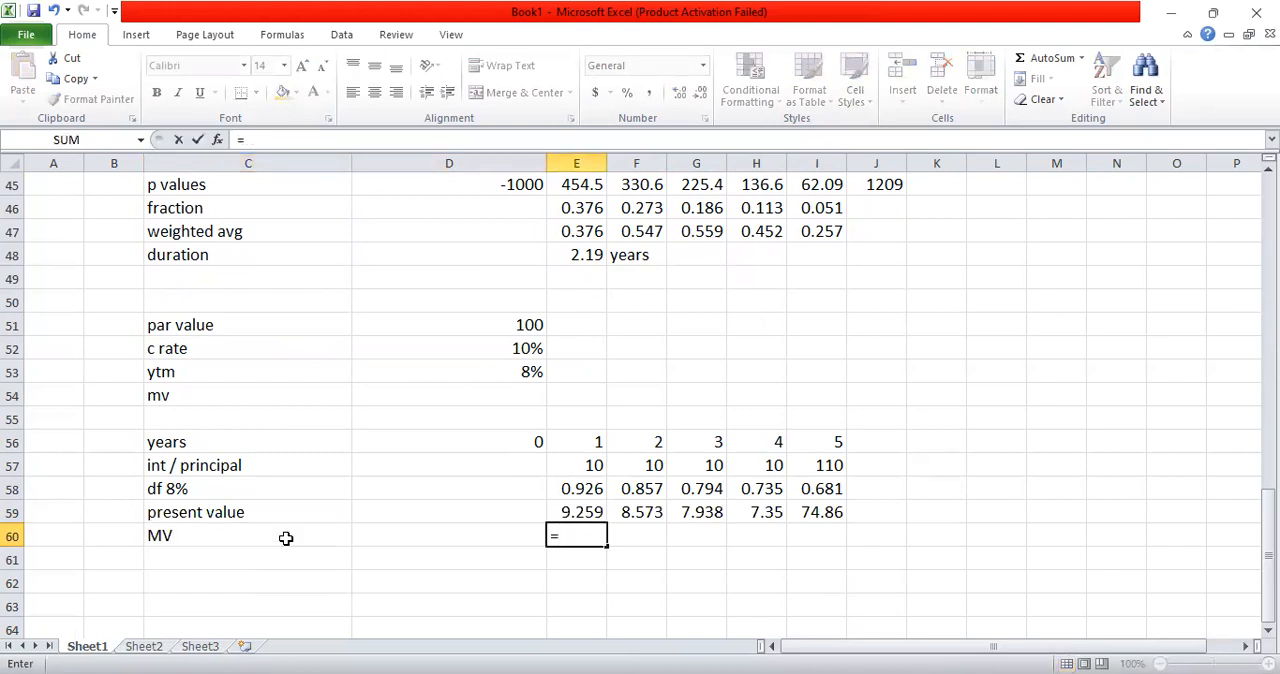
pyautogui.write('sum')
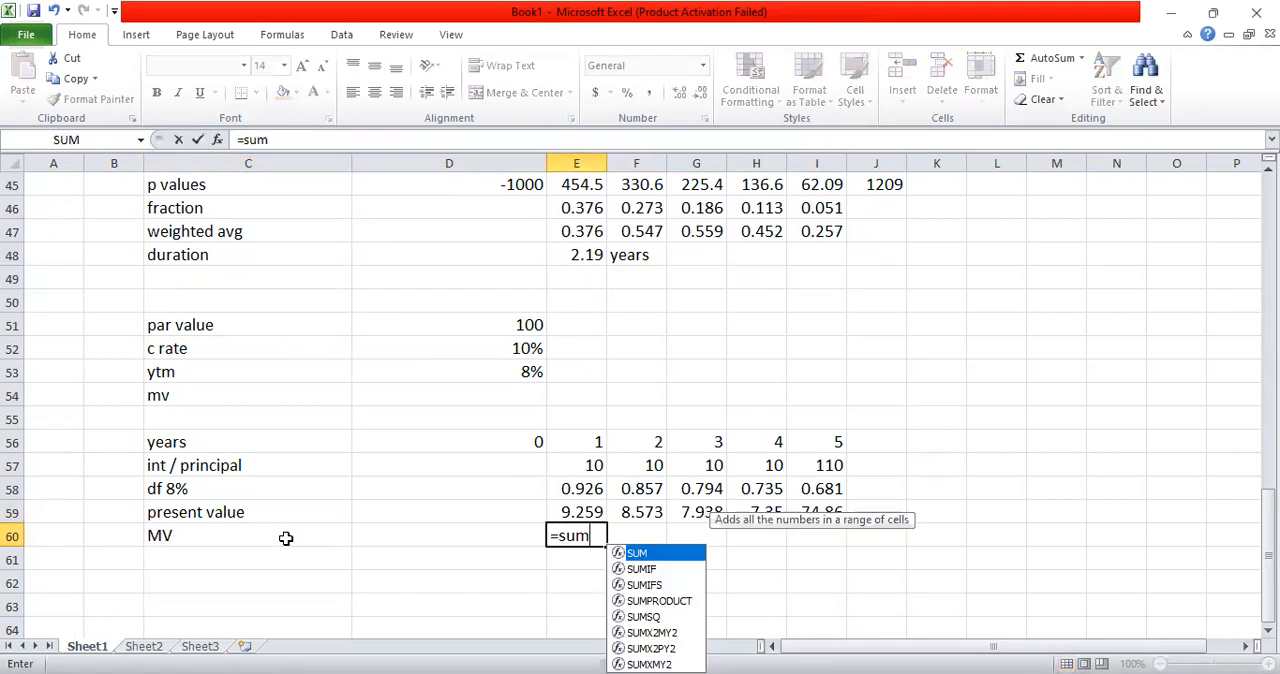
pyautogui.write('(')
pyautogui.click(551, 510)
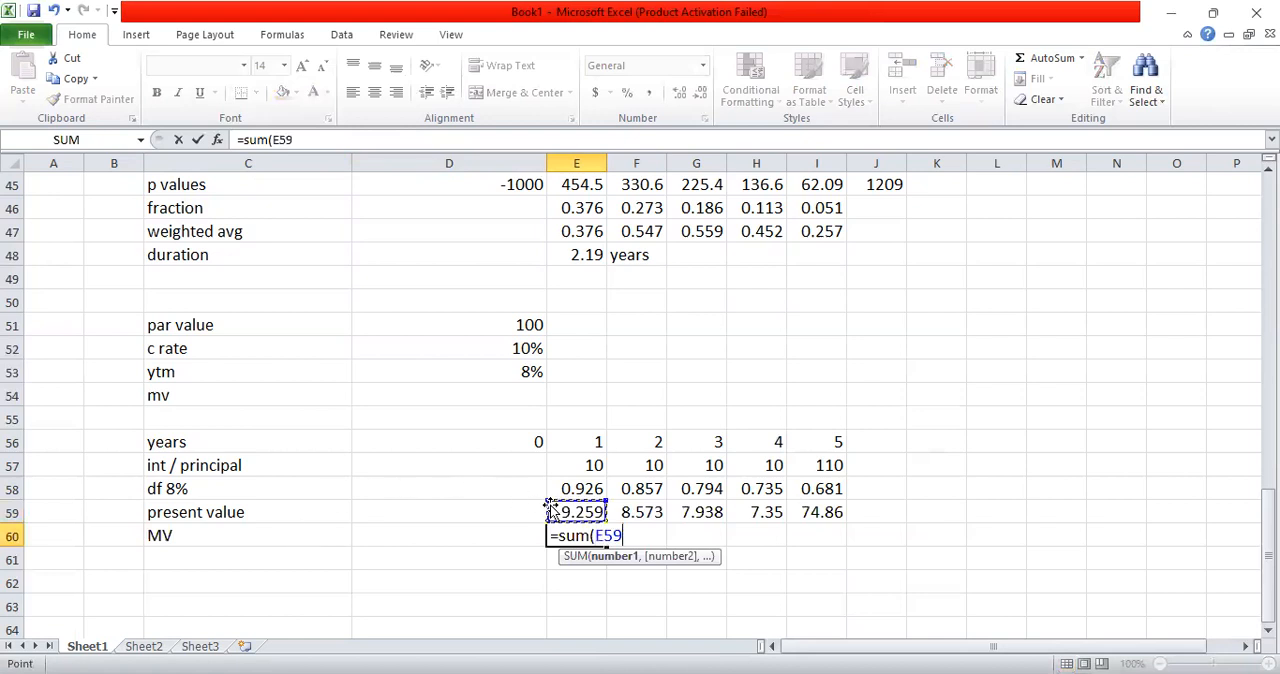
pyautogui.hotkey('shift', 'Right')
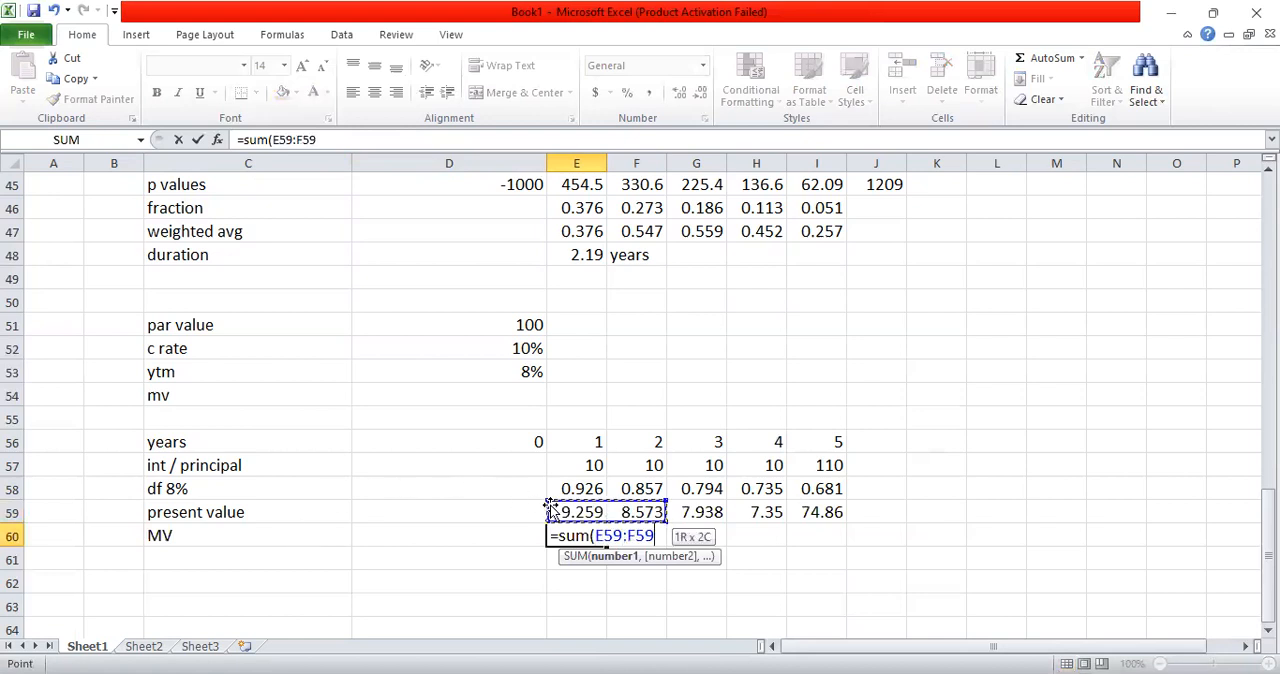
pyautogui.hotkey('shift', 'Right')
pyautogui.hotkey('shift', 'Right')
pyautogui.hotkey('shift', 'Right')
pyautogui.write(')')
pyautogui.press('Return')
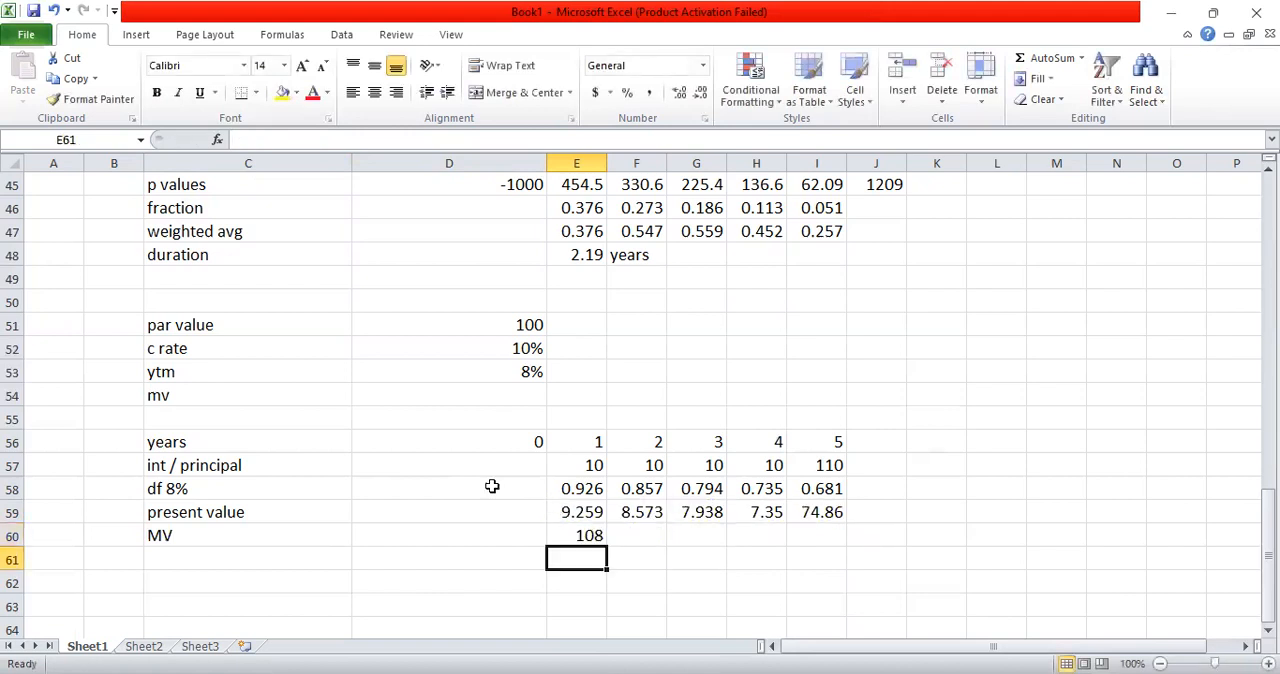
# Step: Highlight the MV row cells C60:E60 with a yellow fill
pyautogui.click(185, 536)
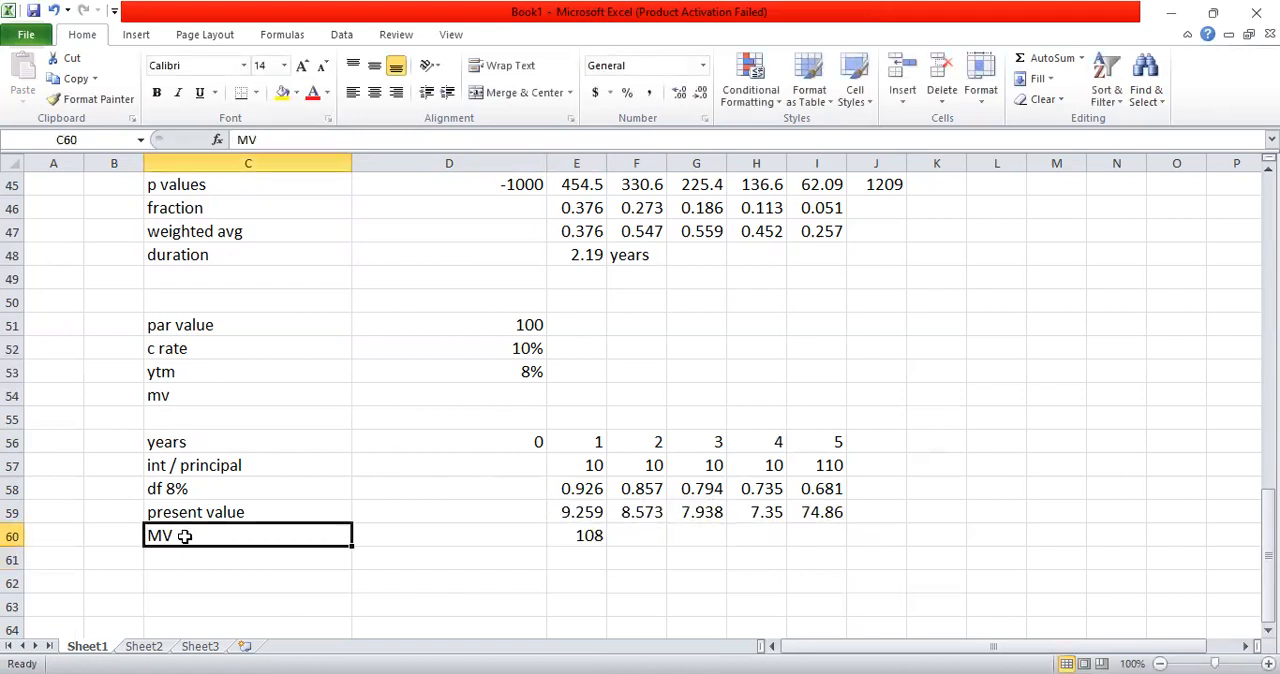
pyautogui.hotkey('shift', 'Right')
pyautogui.hotkey('shift', 'Right')
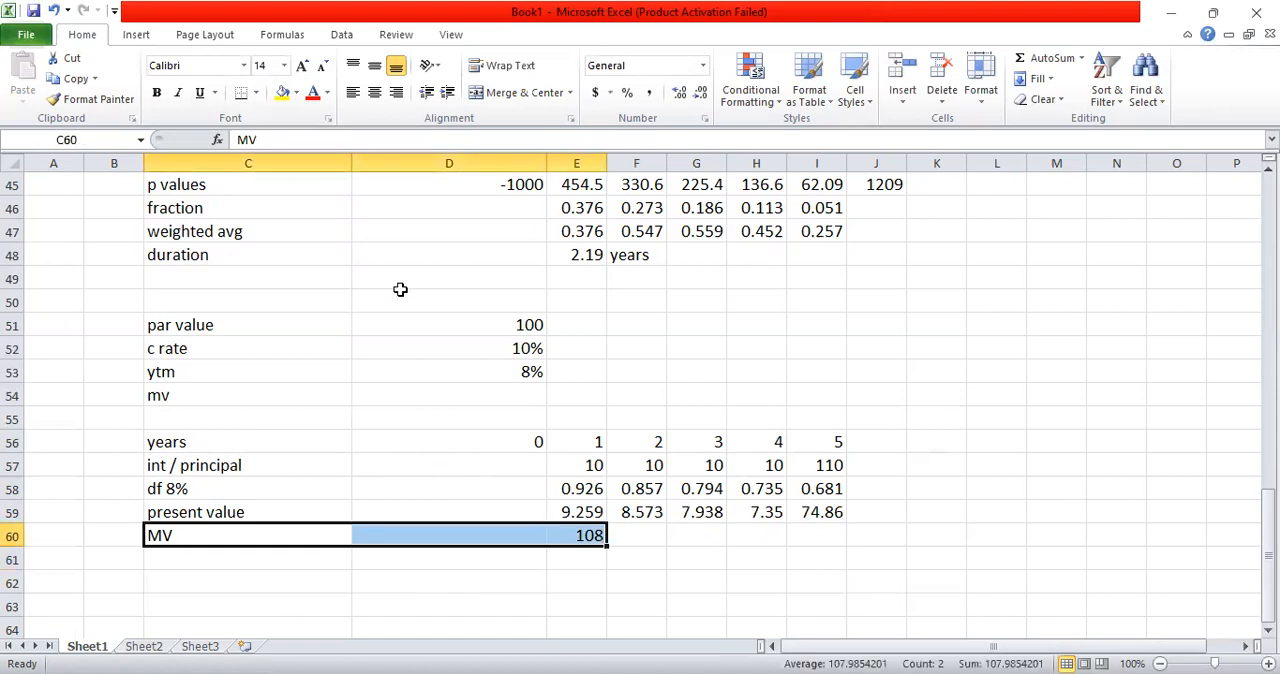
pyautogui.click(283, 92)
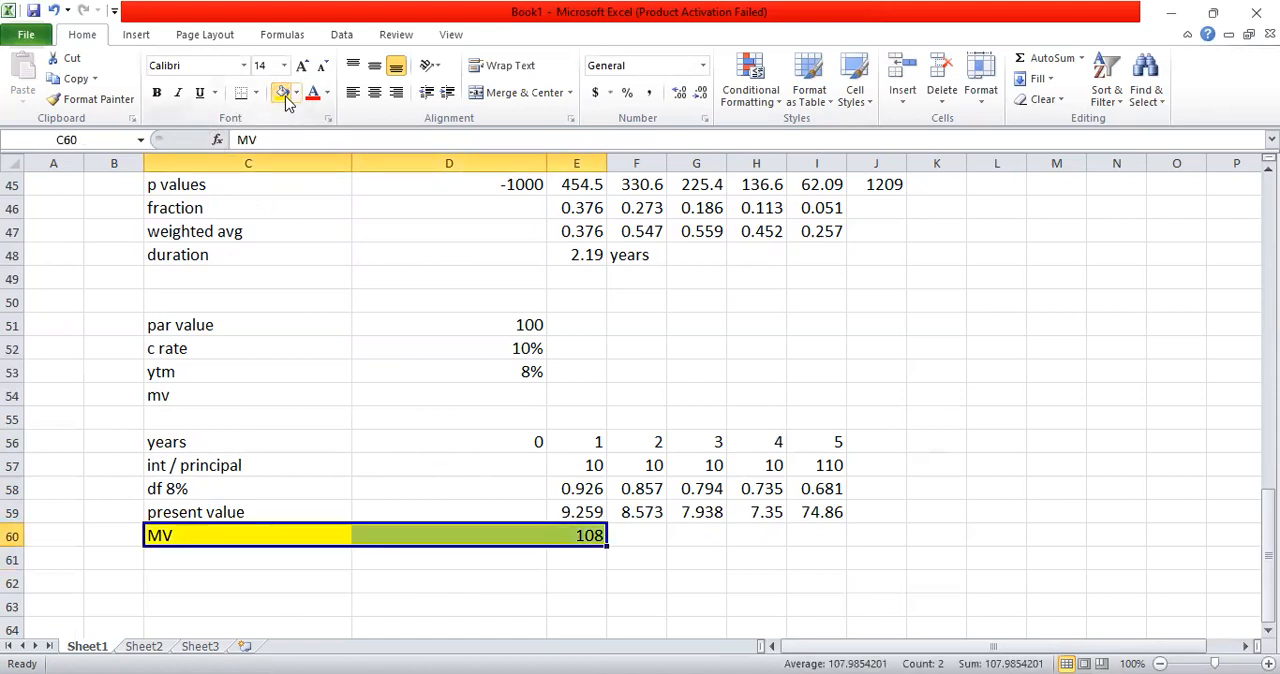
# Step: Highlight the duration row cells C48:F48 with the same yellow fill
pyautogui.click(185, 257)
pyautogui.hotkey('shift', 'Right')
pyautogui.hotkey('shift', 'Right')
pyautogui.hotkey('shift', 'Right')
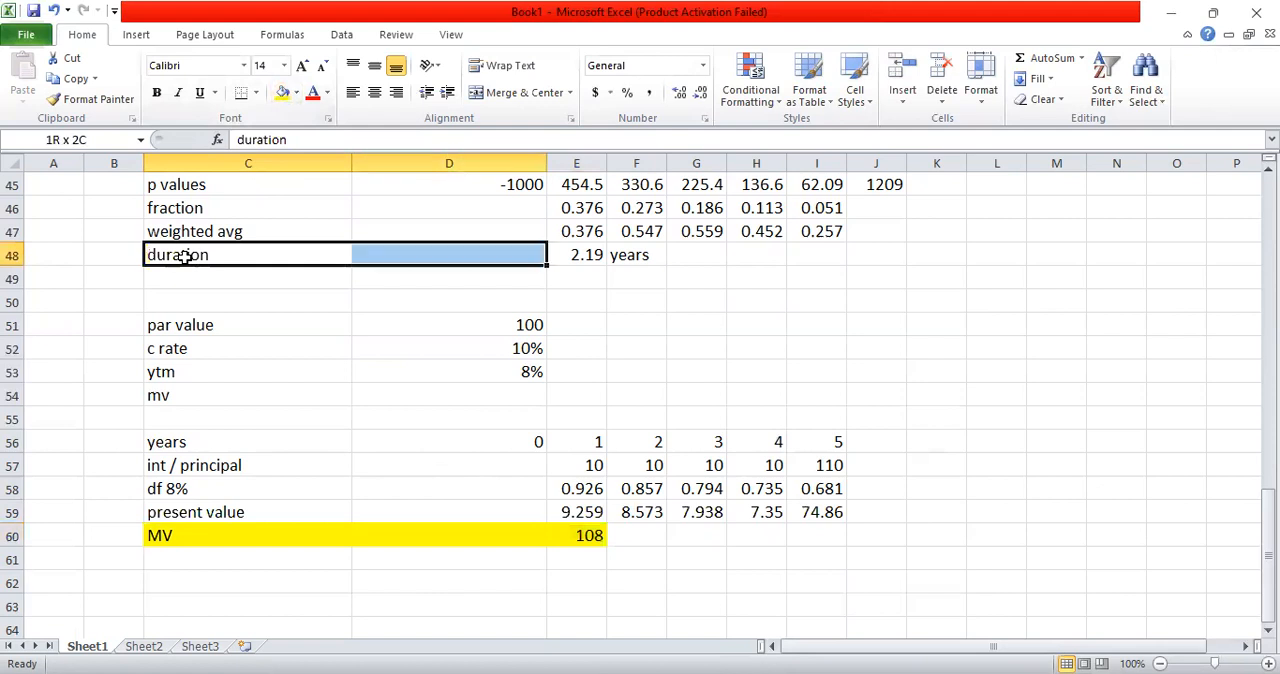
pyautogui.click(278, 94)
pyautogui.click(404, 348)
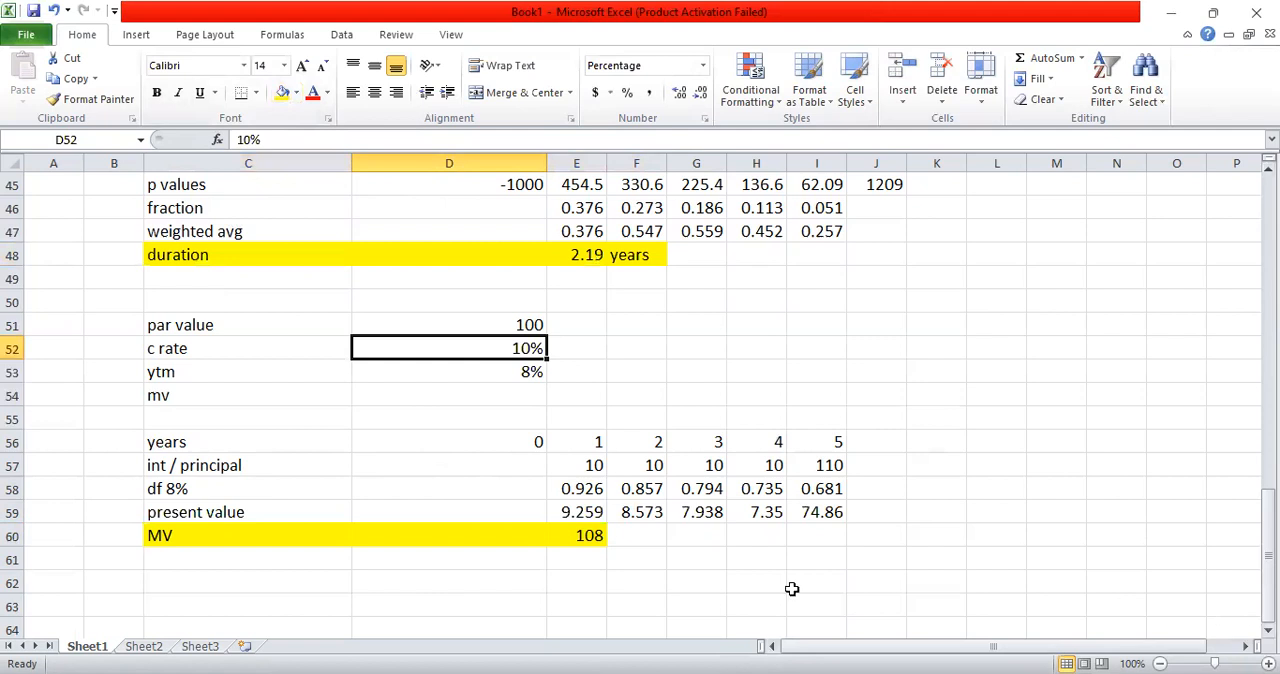
pyautogui.click(562, 561)
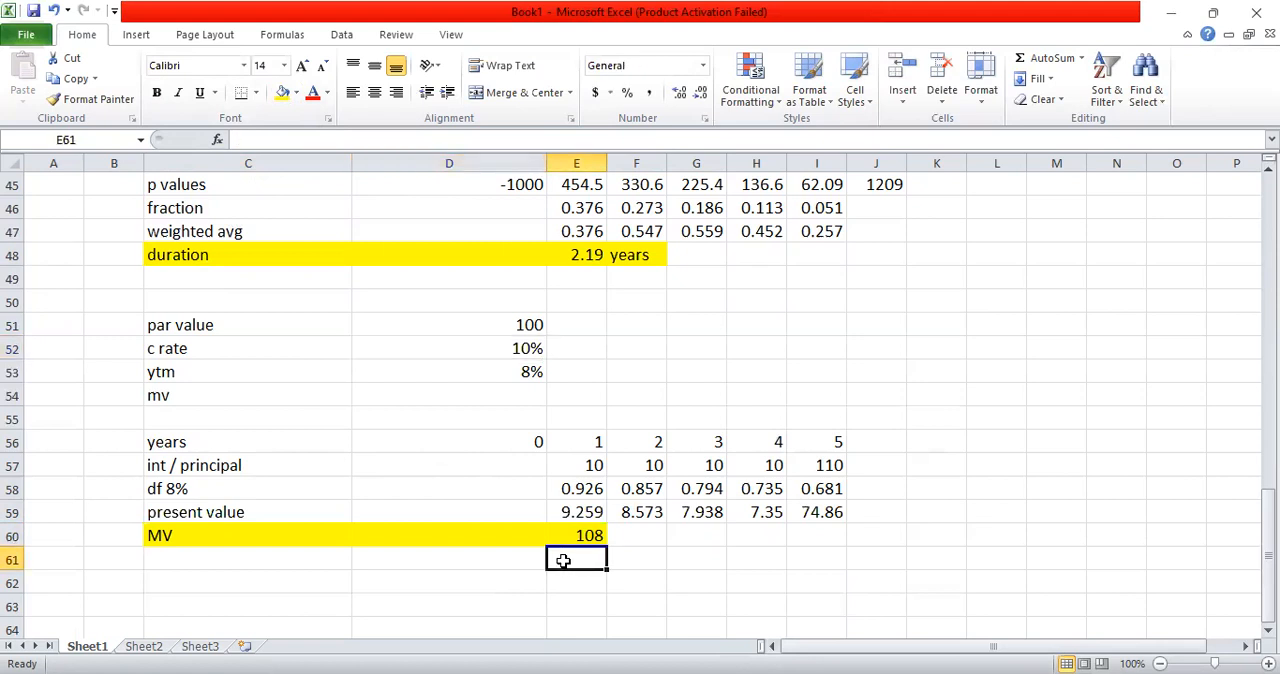
pyautogui.write('=')
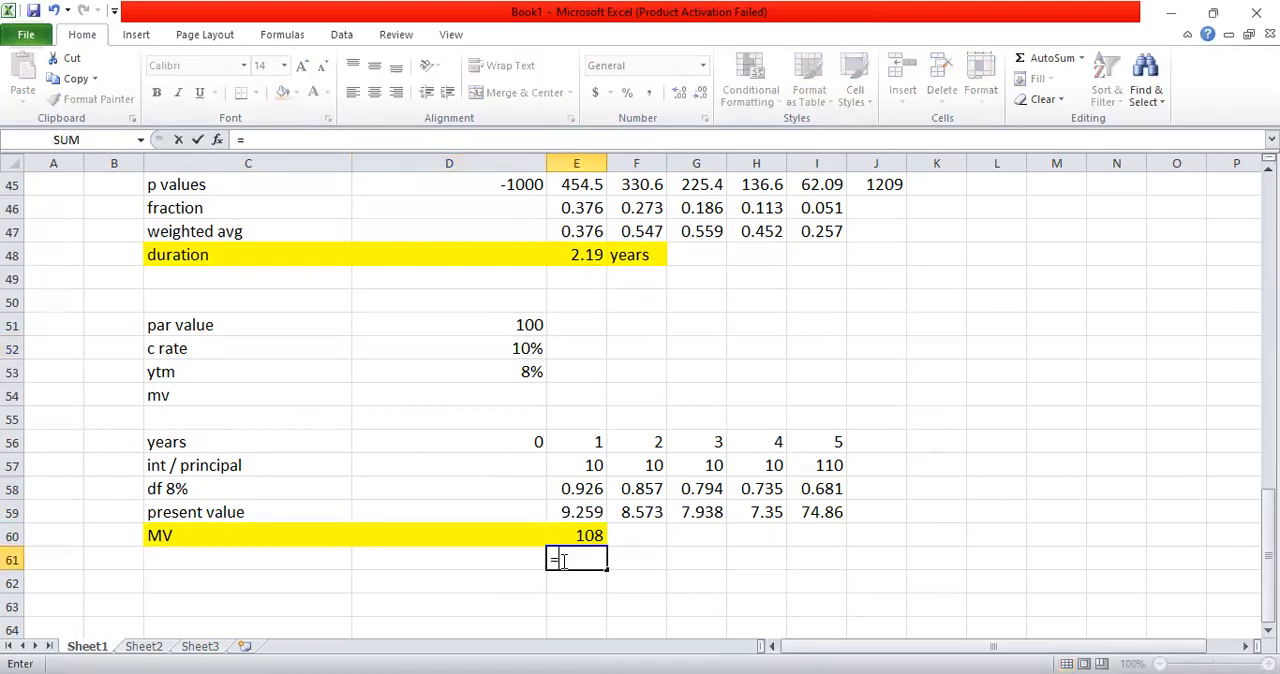
pyautogui.press('BackSpace')
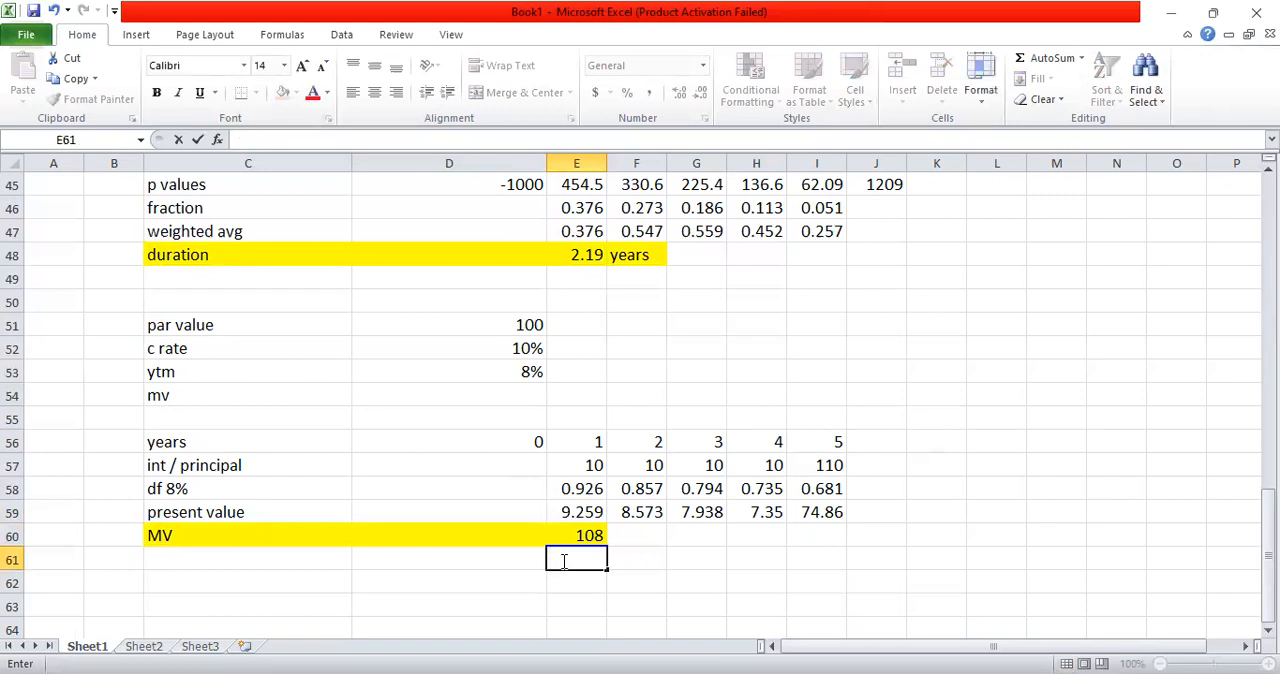
# Step: Copy the bond input block C51:E54 (par value, c rate, ytm, mv) to the area starting at C63
pyautogui.press('Down')
pyautogui.press('Down')
pyautogui.press('Down')
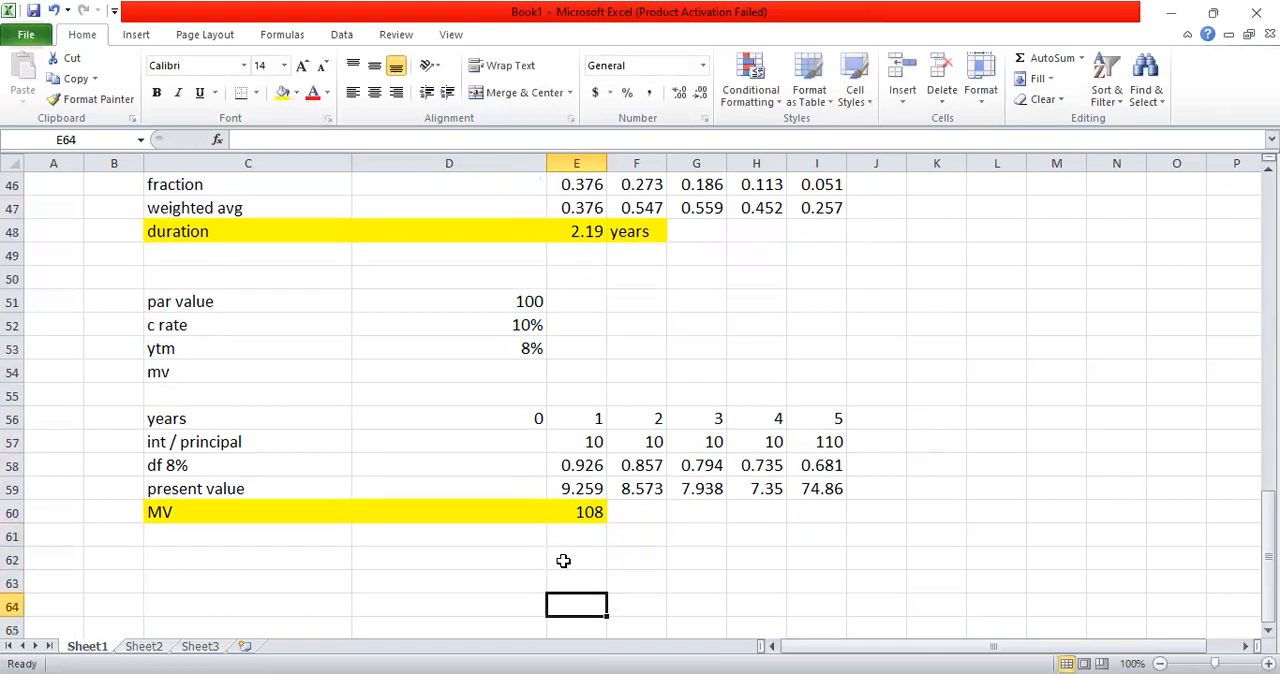
pyautogui.press('Left')
pyautogui.press('Left')
pyautogui.press('Up')
pyautogui.press('Up')
pyautogui.press('Up')
pyautogui.press('Up')
pyautogui.press('Up')
pyautogui.press('Up')
pyautogui.press('Up')
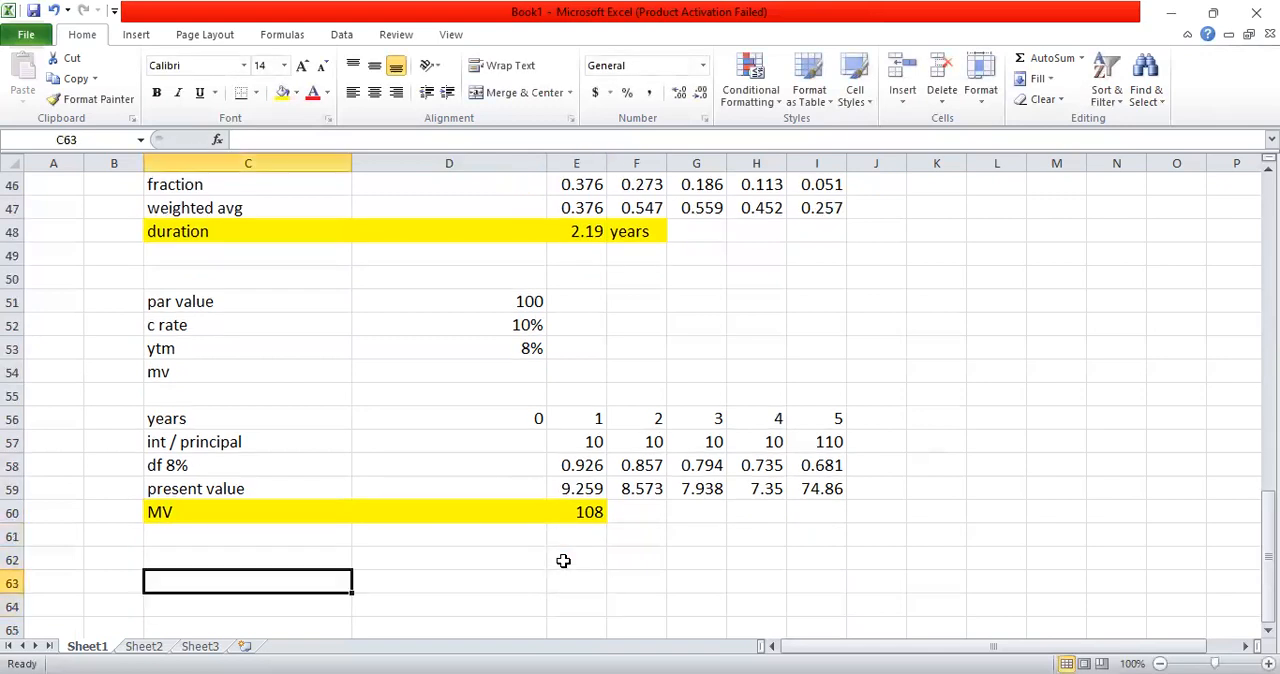
pyautogui.press('Up')
pyautogui.press('Up')
pyautogui.press('Up')
pyautogui.press('Up')
pyautogui.press('Up')
pyautogui.press('Up')
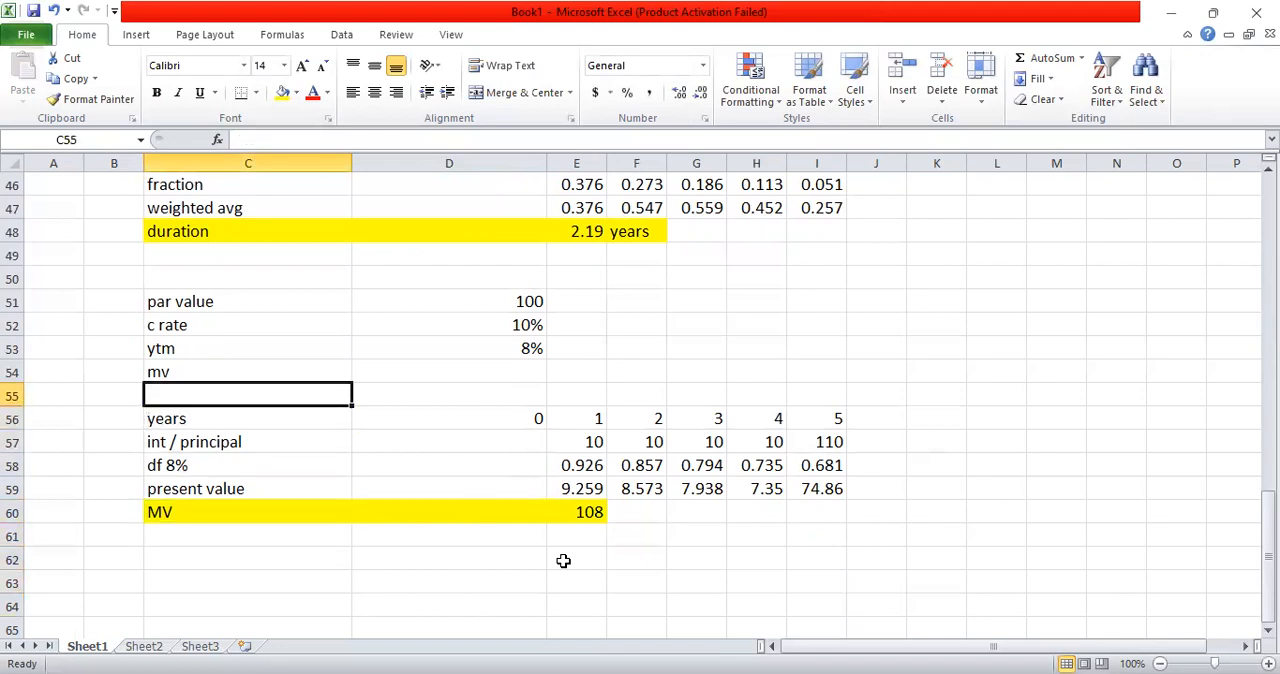
pyautogui.hotkey('shift', 'Right')
pyautogui.hotkey('shift', 'Right')
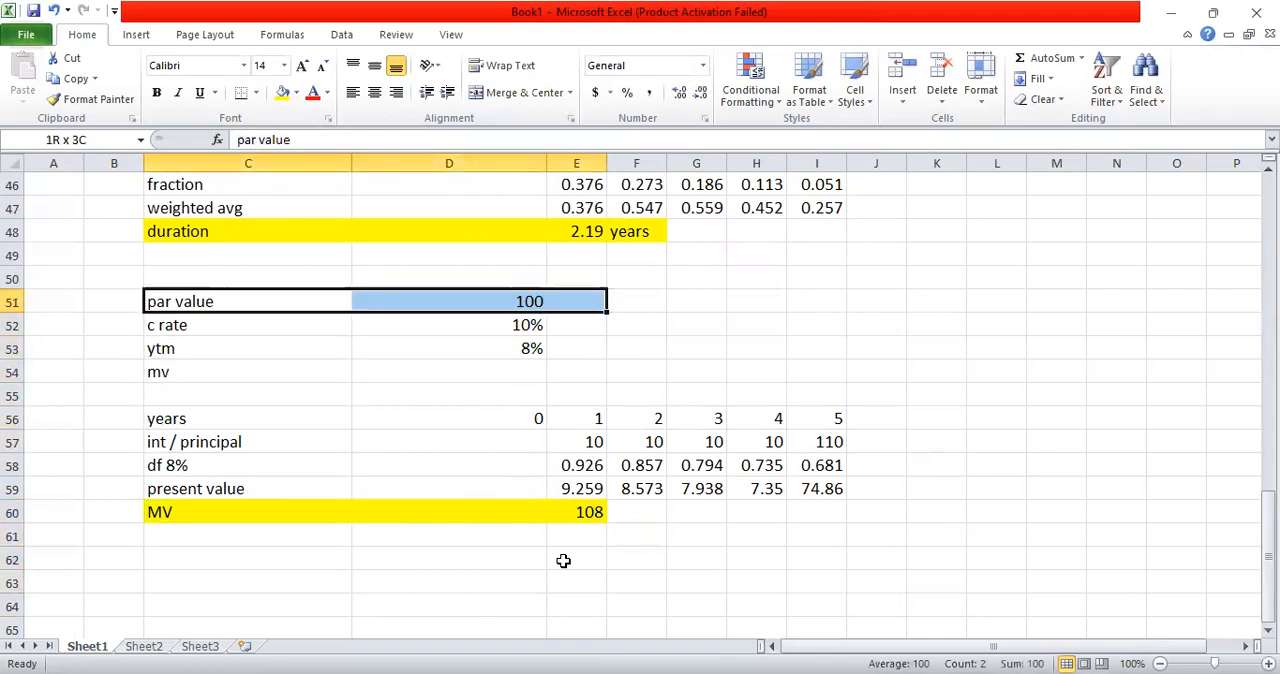
pyautogui.hotkey('shift', 'Down')
pyautogui.hotkey('shift', 'Down')
pyautogui.hotkey('shift', 'Down')
pyautogui.hotkey('ctrl', 'c')
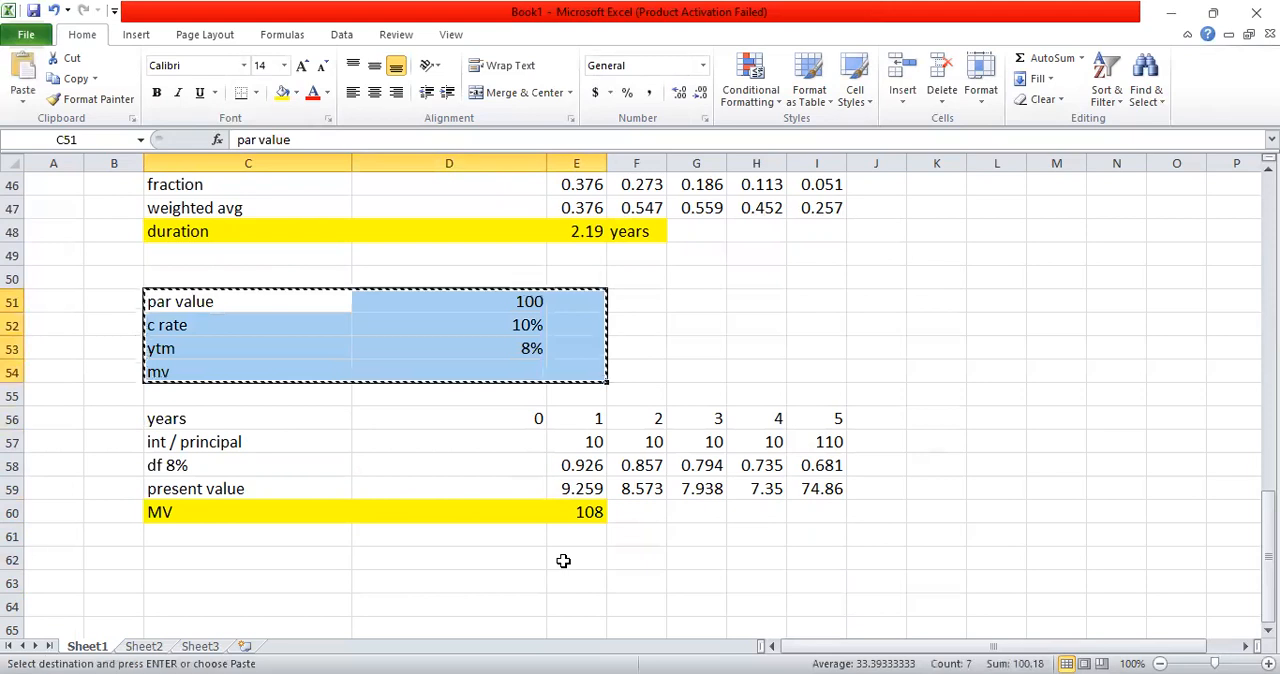
pyautogui.scroll(-3, 297, 446)
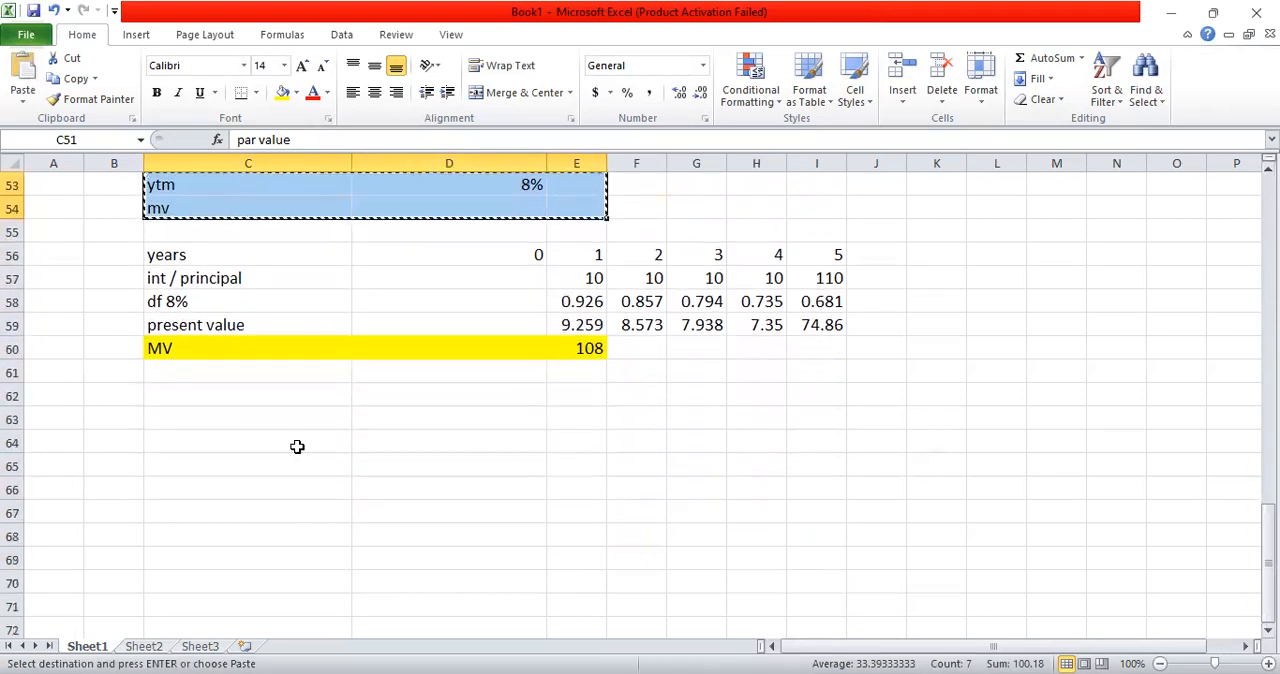
pyautogui.click(176, 412)
pyautogui.hotkey('ctrl', 'v')
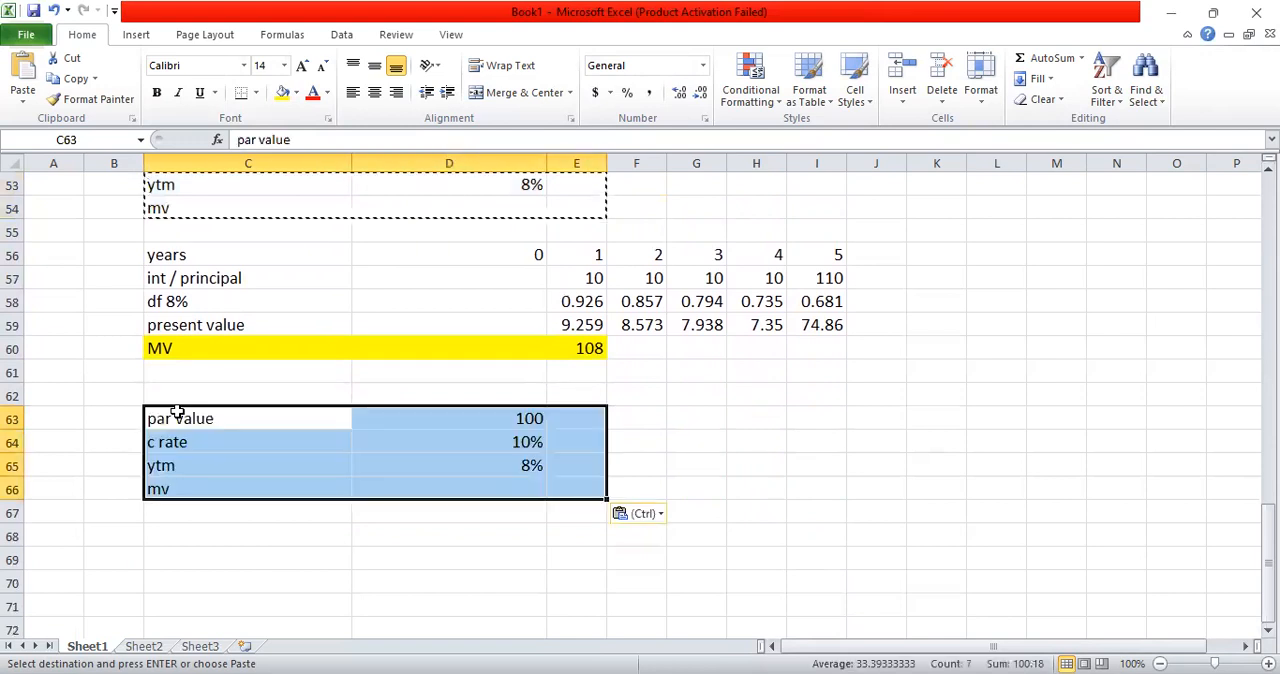
# Step: Replace the copied ytm value in D65 with "?" and center it in the cell
pyautogui.click(338, 432)
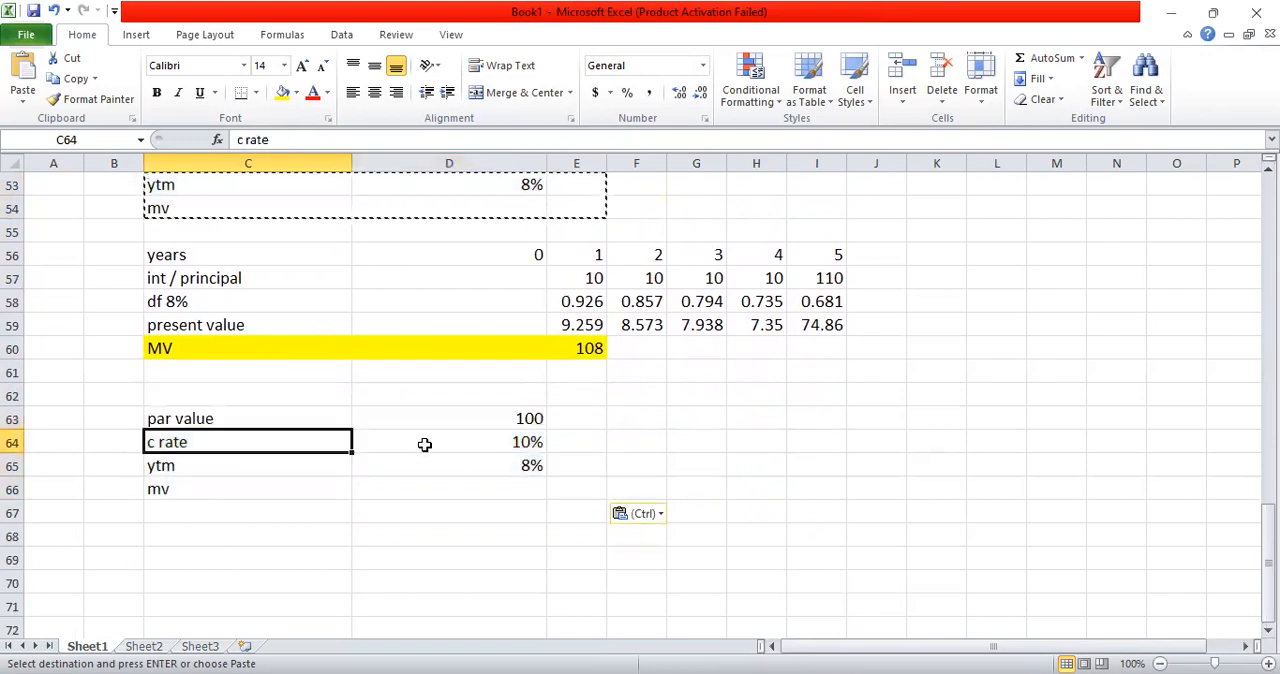
pyautogui.click(489, 458)
pyautogui.press('BackSpace')
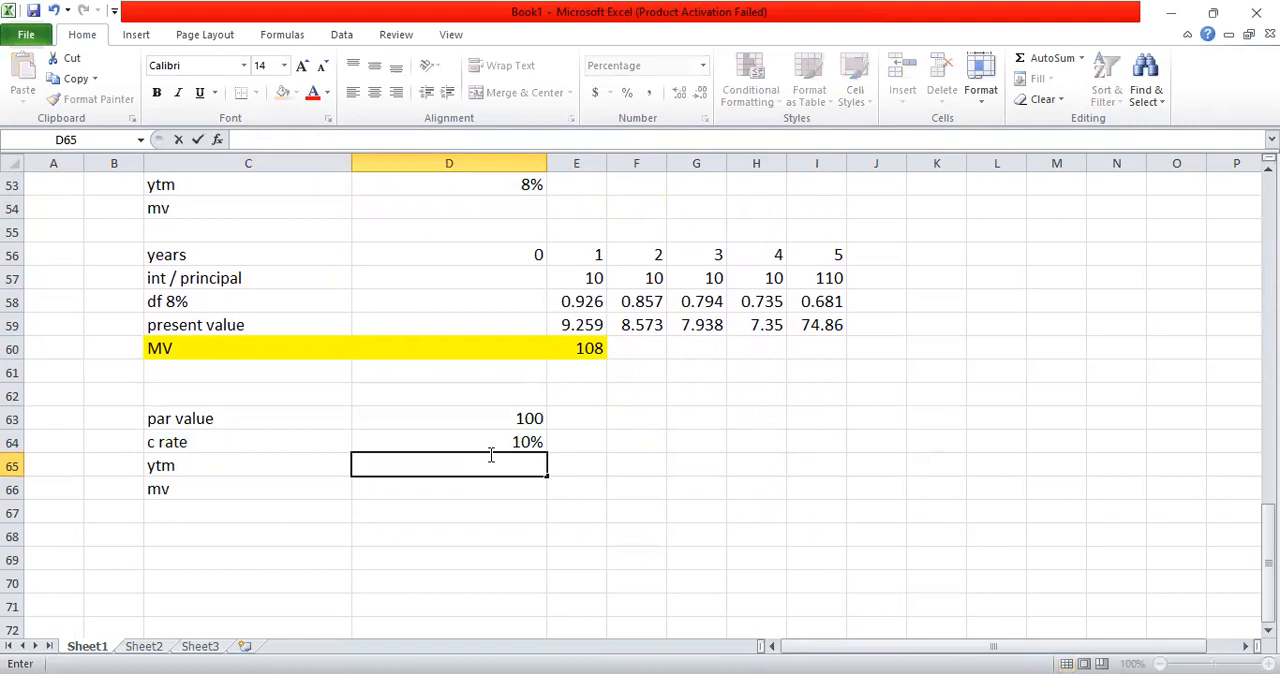
pyautogui.write('?')
pyautogui.press('Return')
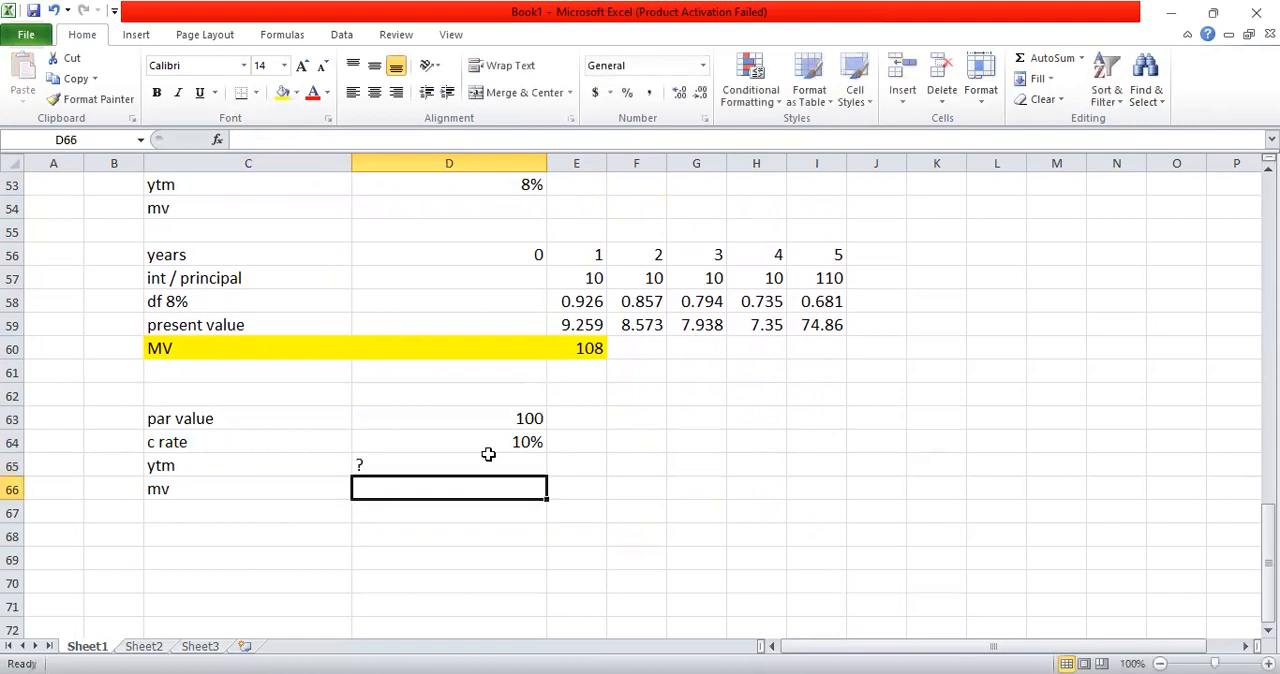
pyautogui.click(490, 462)
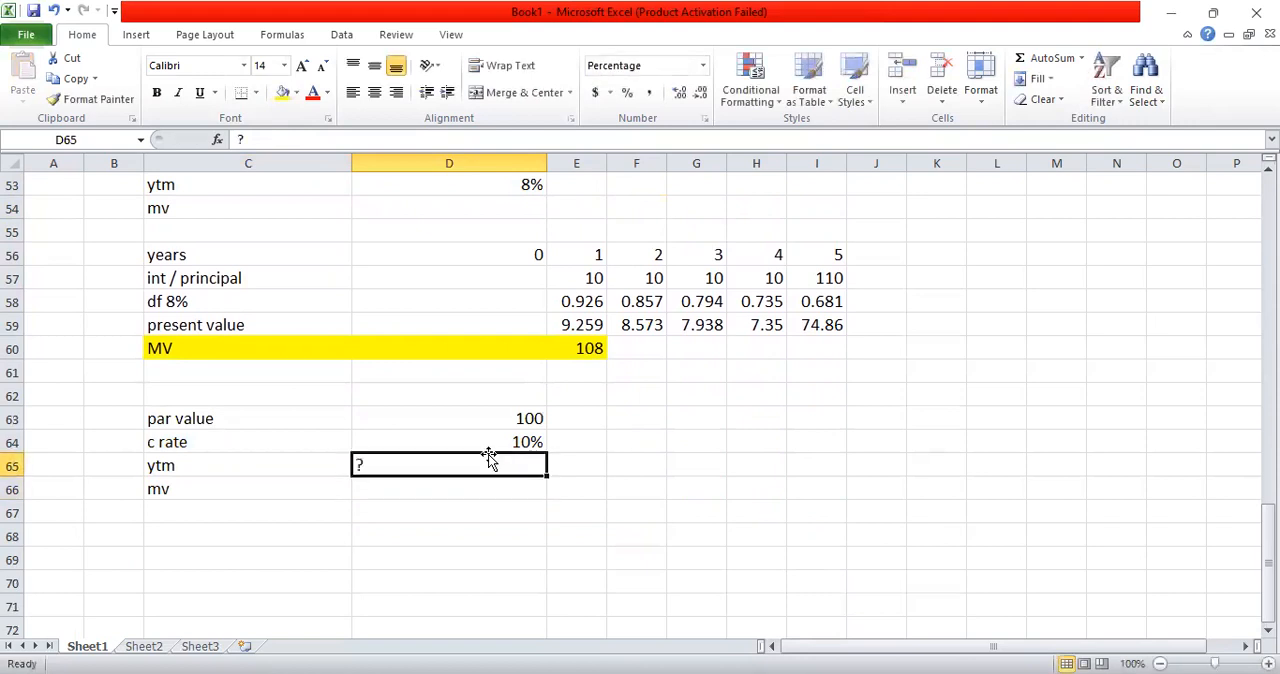
pyautogui.press('Down')
pyautogui.click(440, 466)
pyautogui.click(375, 93)
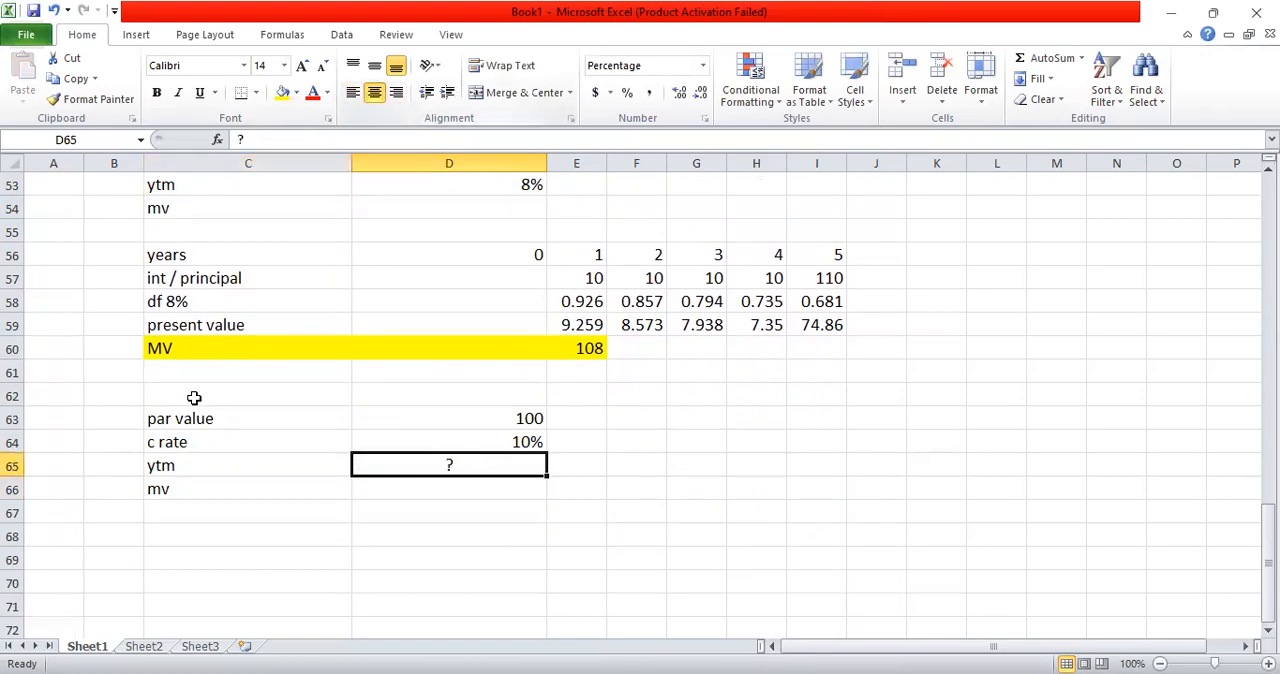
# Step: Enter 108 as the bond's mv in D66
pyautogui.click(222, 491)
pyautogui.click(443, 483)
pyautogui.write('108')
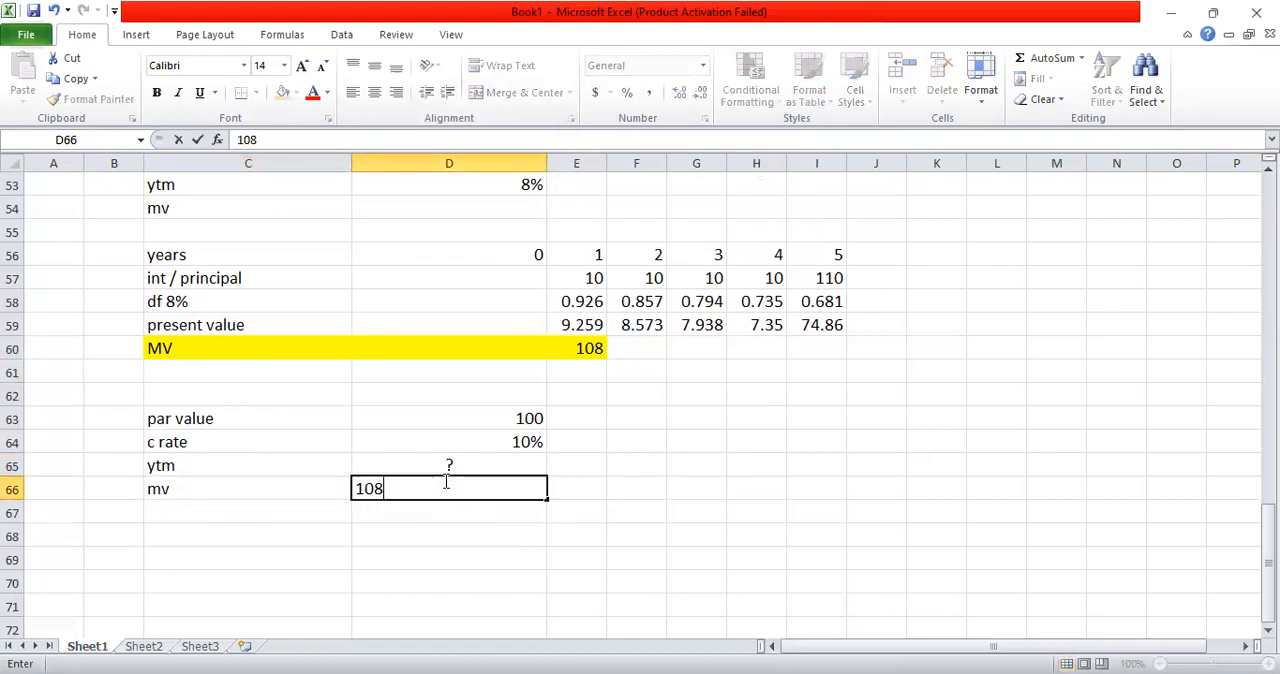
pyautogui.press('Return')
pyautogui.press('Return')
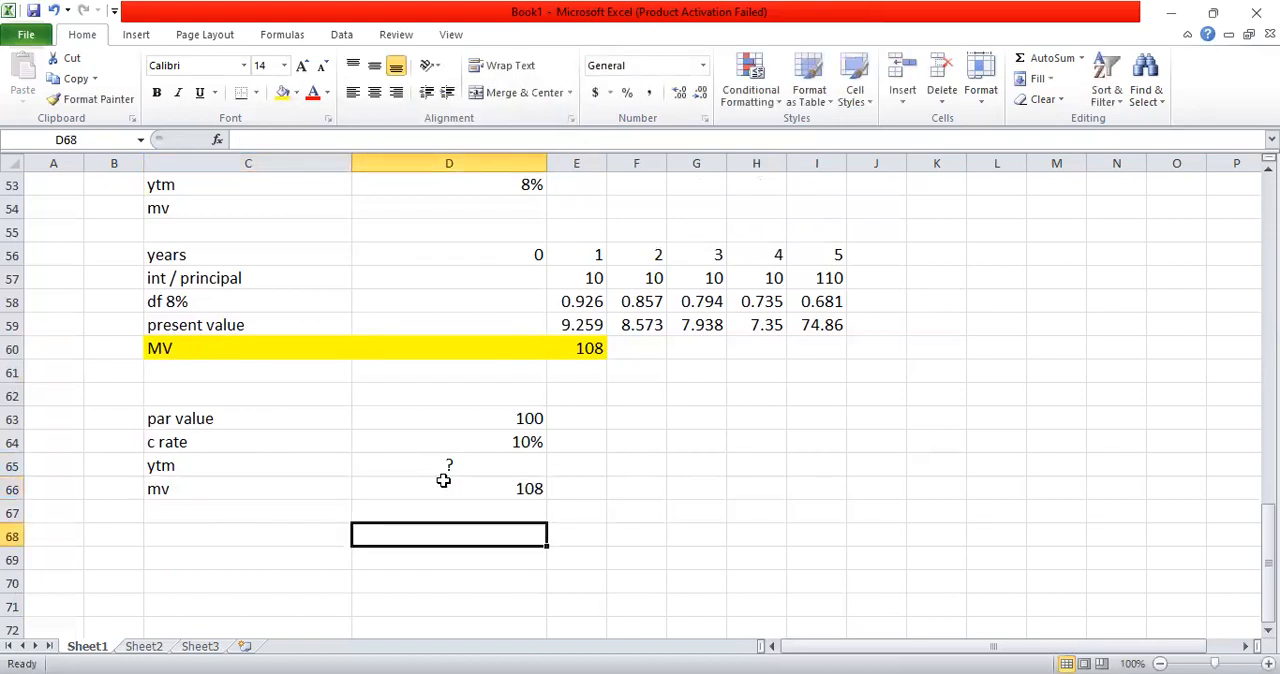
# Step: Build the years row in C69:I69 by linking C69 to C56 and copying the formula across to I69
pyautogui.click(261, 559)
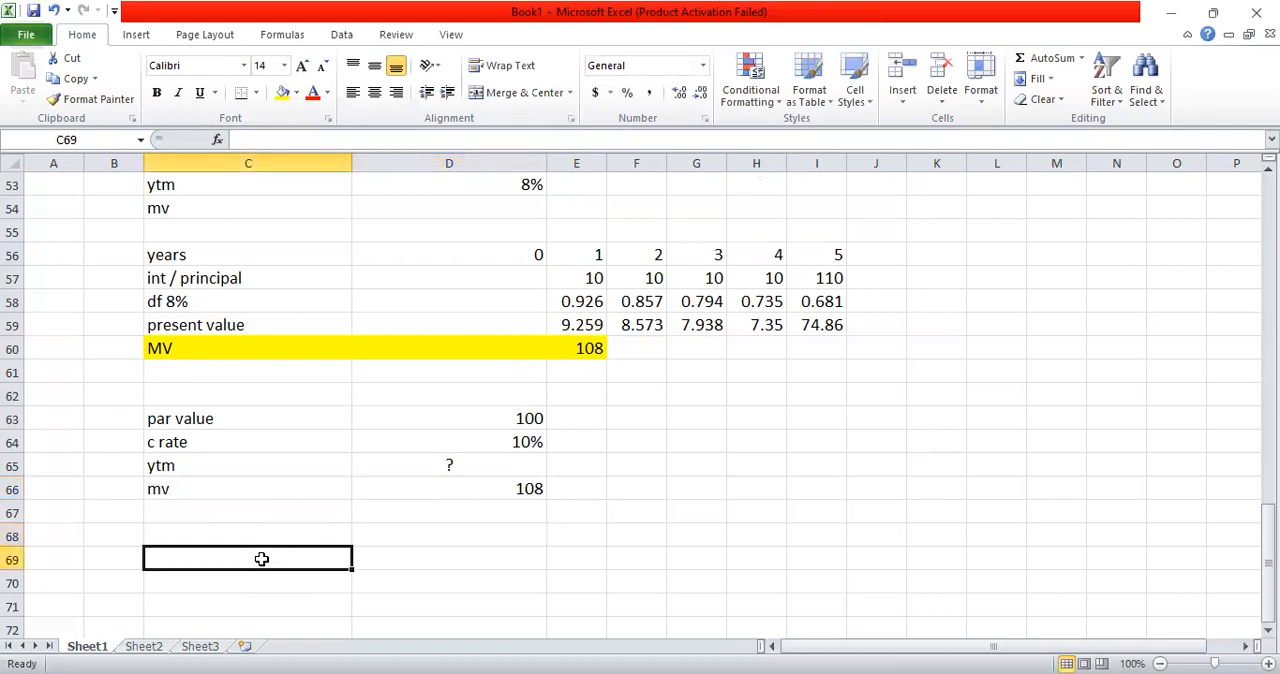
pyautogui.write('=')
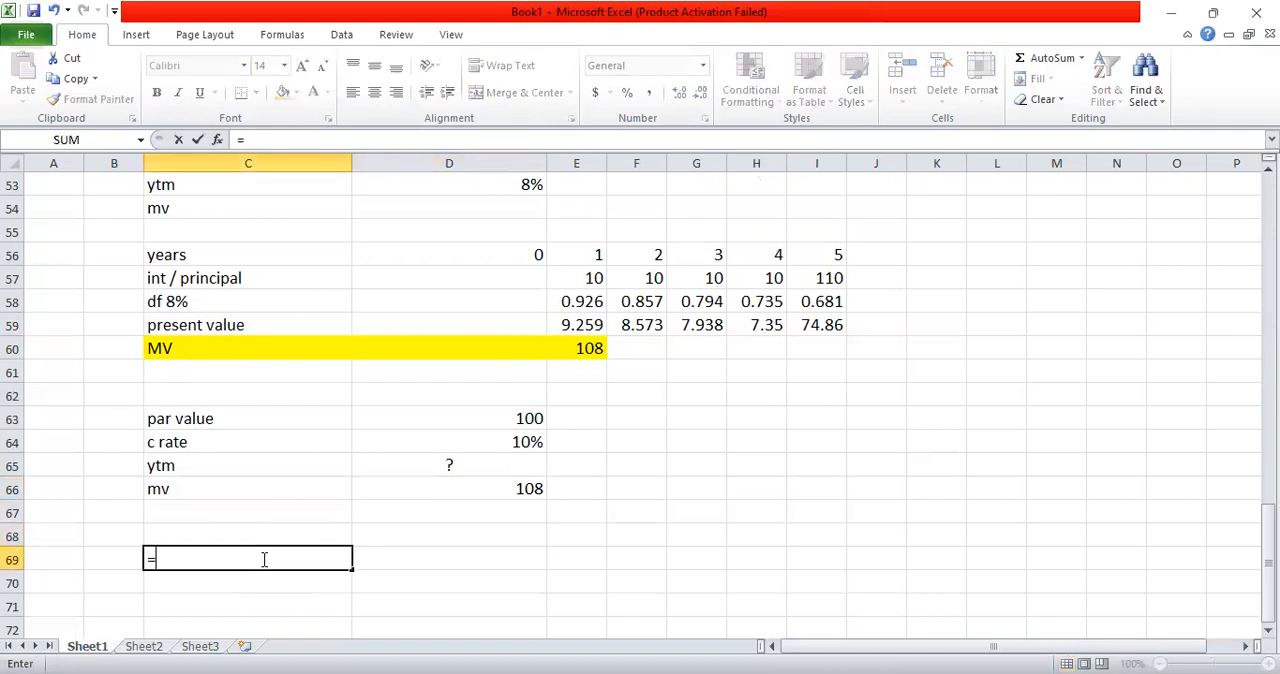
pyautogui.click(229, 257)
pyautogui.press('Return')
pyautogui.press('Up')
pyautogui.hotkey('ctrl', 'c')
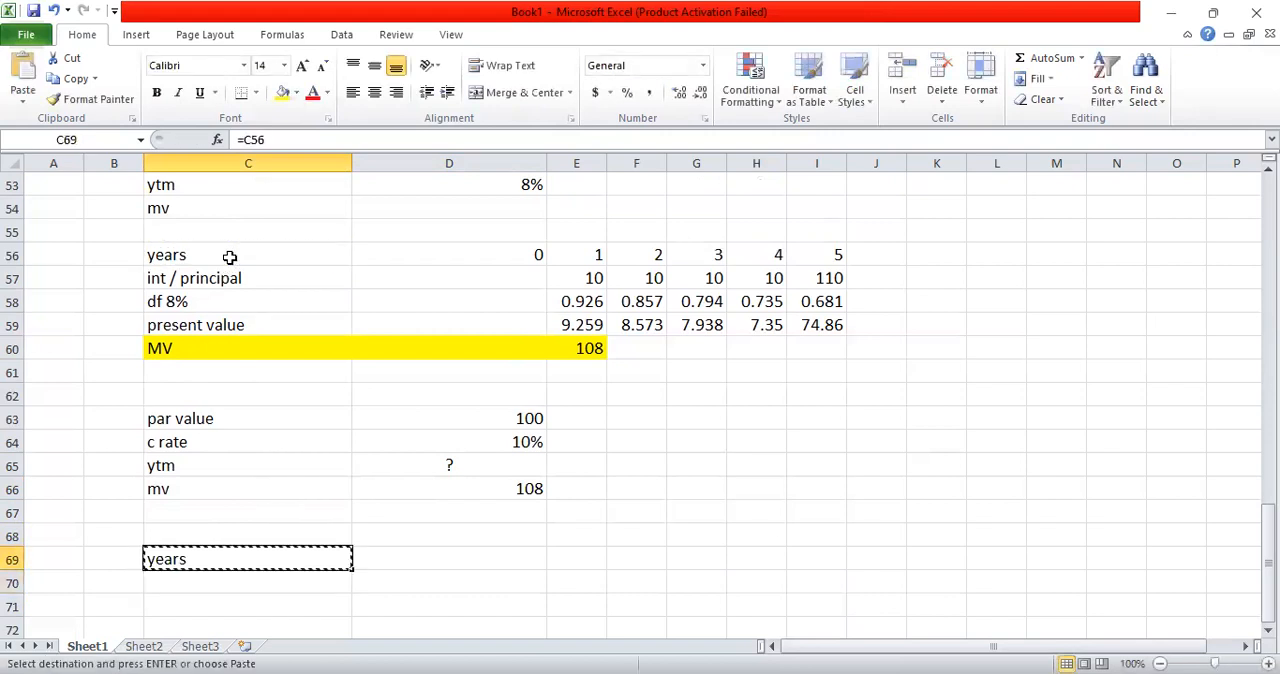
pyautogui.hotkey('shift', 'Right')
pyautogui.hotkey('shift', 'Right')
pyautogui.hotkey('shift', 'Right')
pyautogui.hotkey('shift', 'Right')
pyautogui.hotkey('shift', 'Right')
pyautogui.hotkey('shift', 'Right')
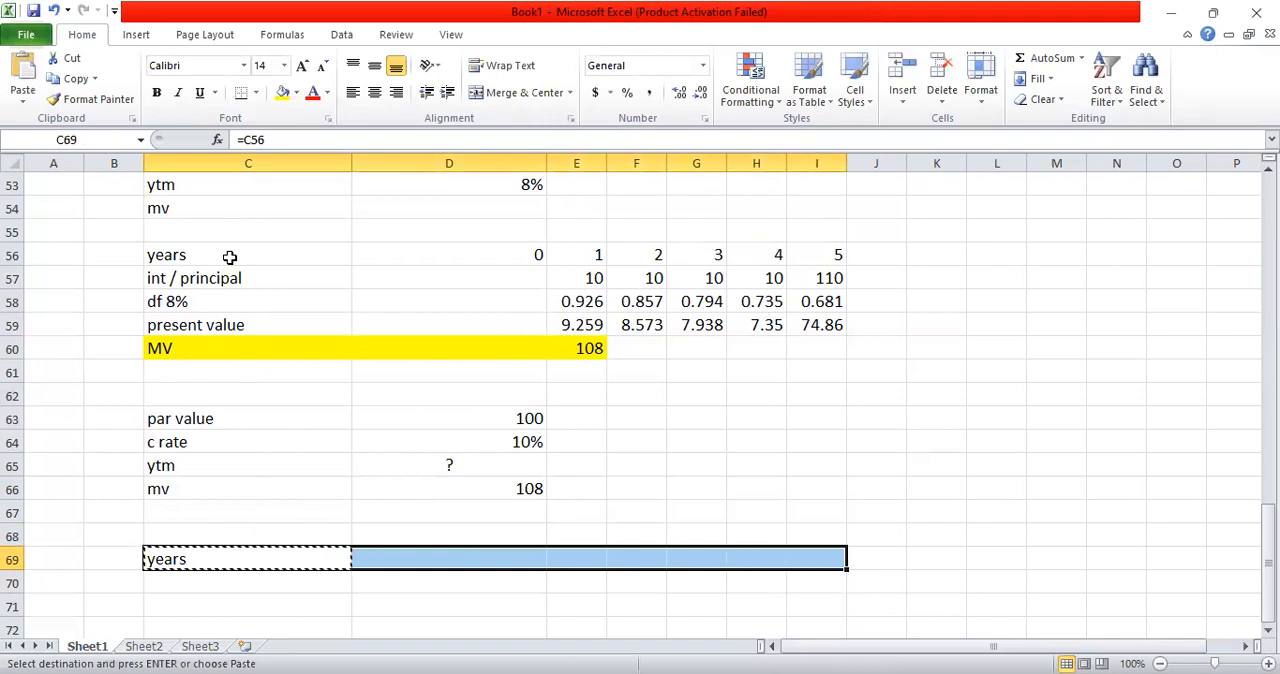
pyautogui.hotkey('ctrl', 'v')
pyautogui.press('Escape')
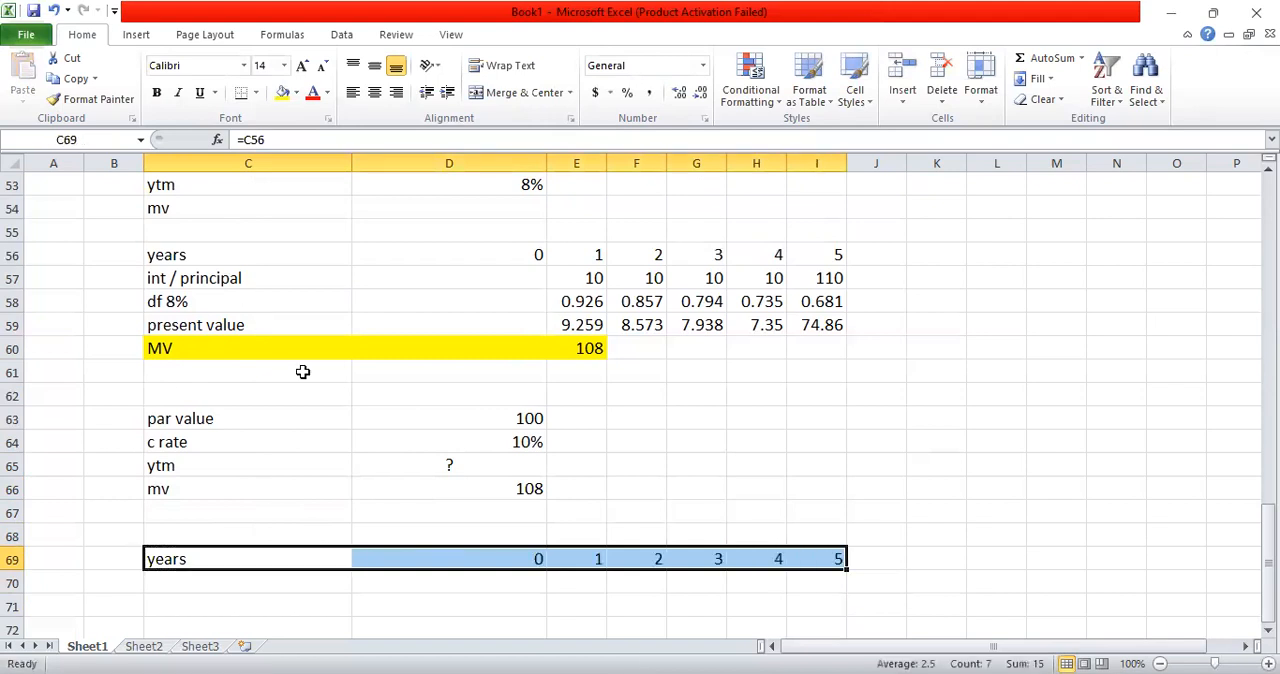
# Step: Label C70 "mv" and enter the market value as an outflow of -108 in D70 under year 0
pyautogui.click(259, 581)
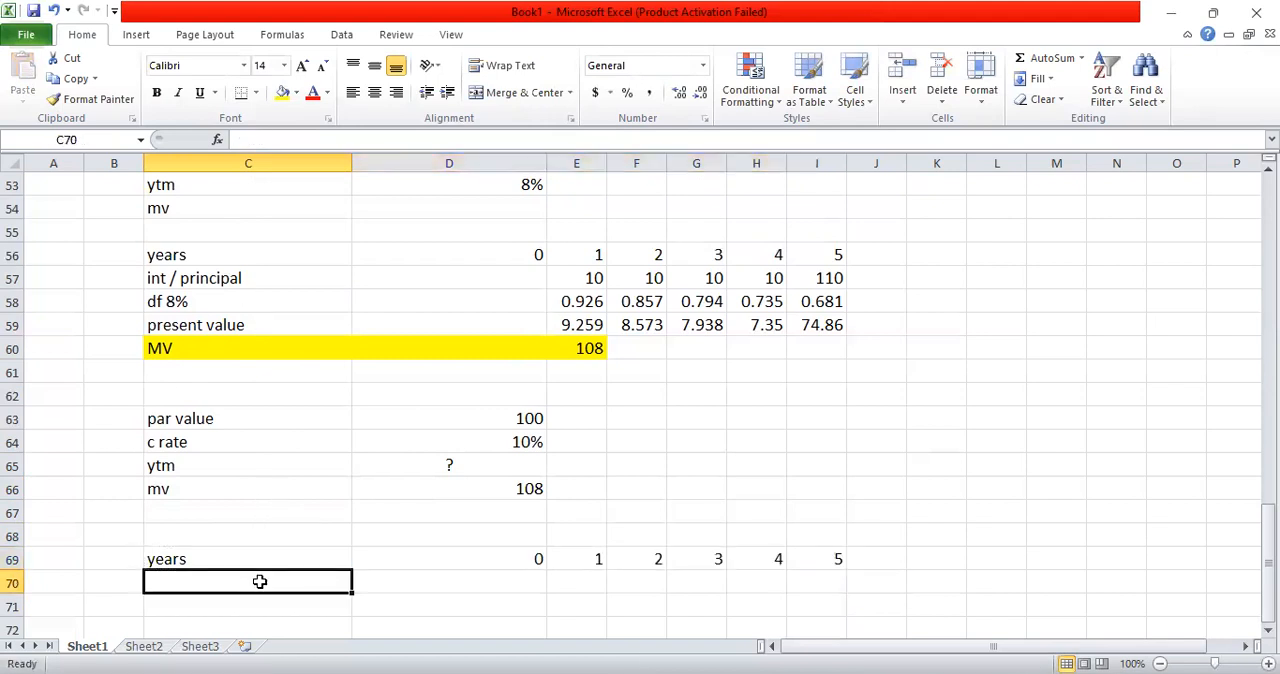
pyautogui.write('mv')
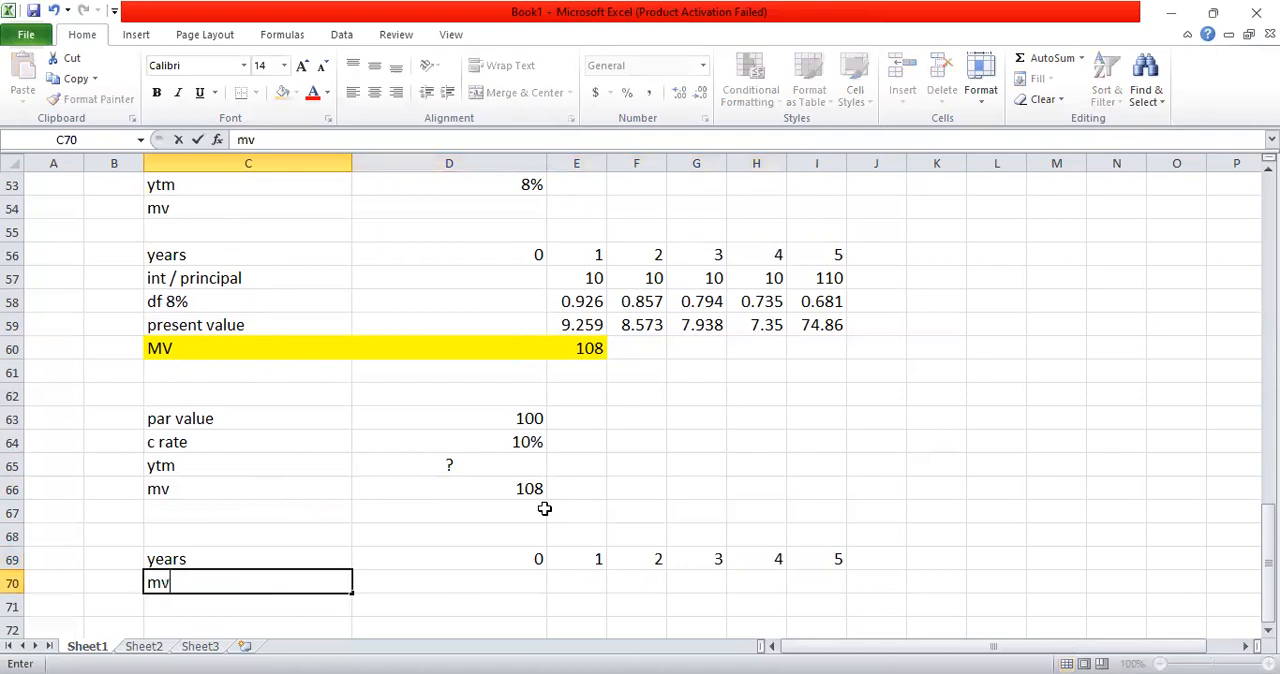
pyautogui.click(507, 583)
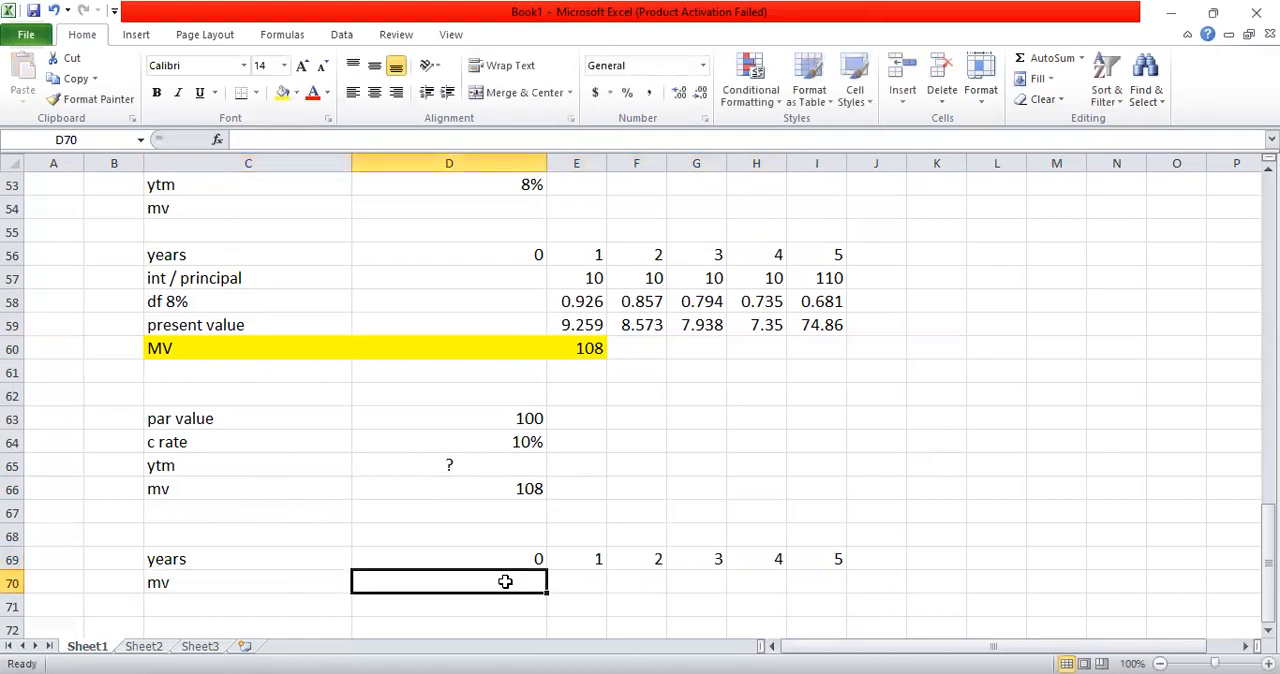
pyautogui.write('=')
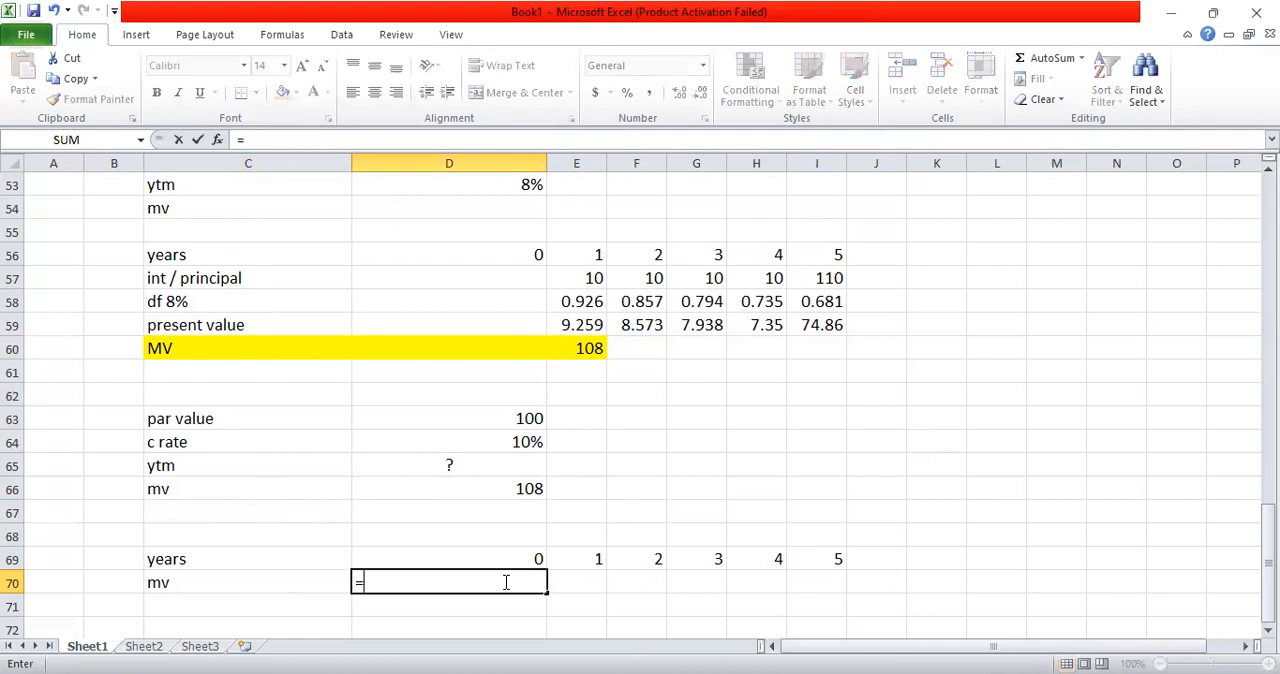
pyautogui.write('108')
pyautogui.press('Return')
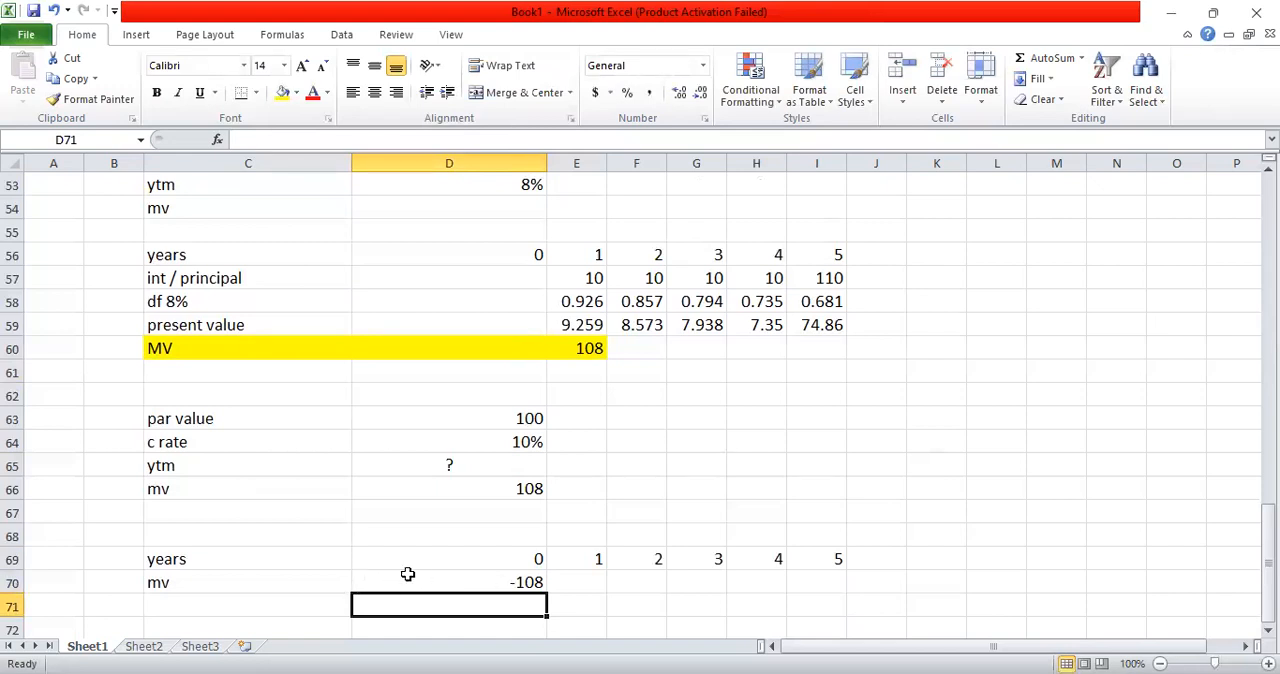
# Step: Enter the row label "cashflows" in C71
pyautogui.click(345, 596)
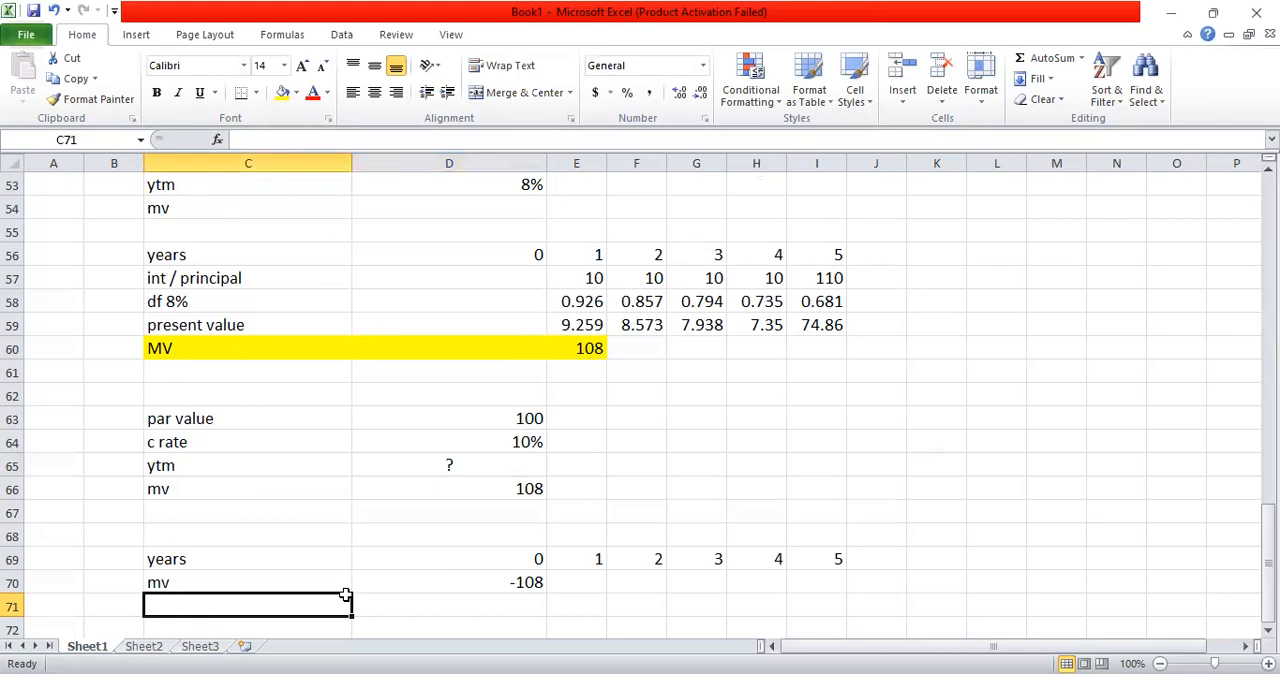
pyautogui.write('cashflows')
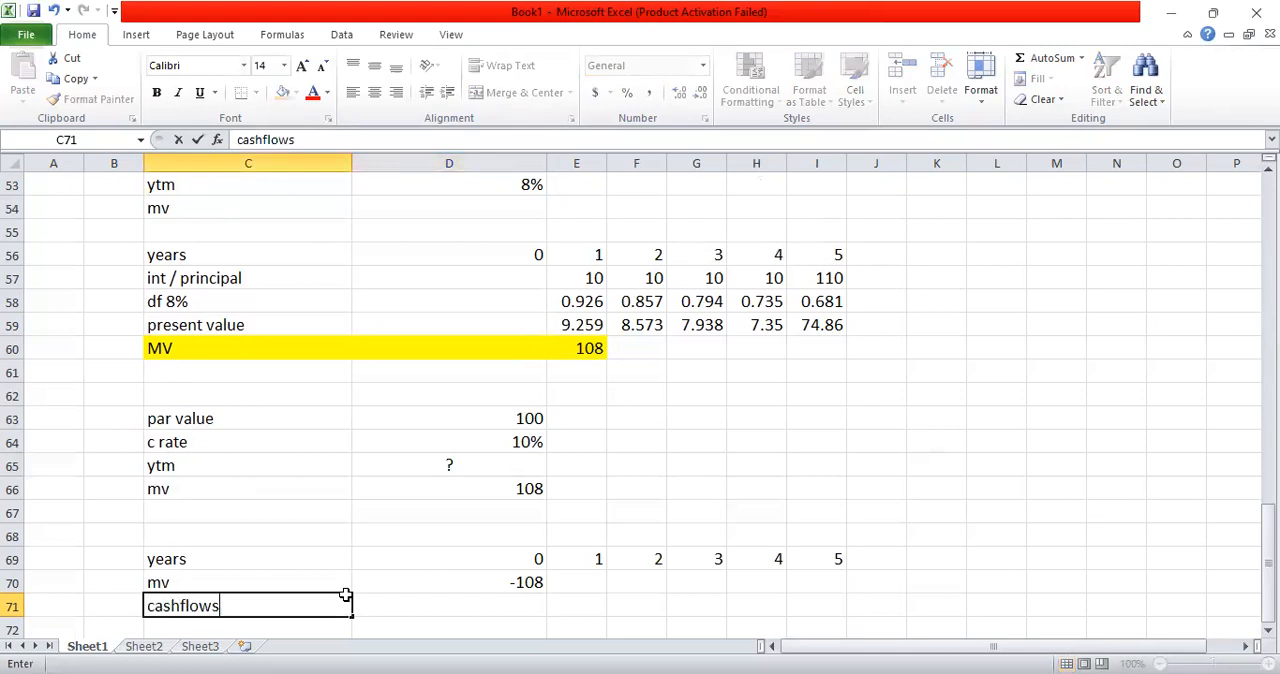
pyautogui.press('Return')
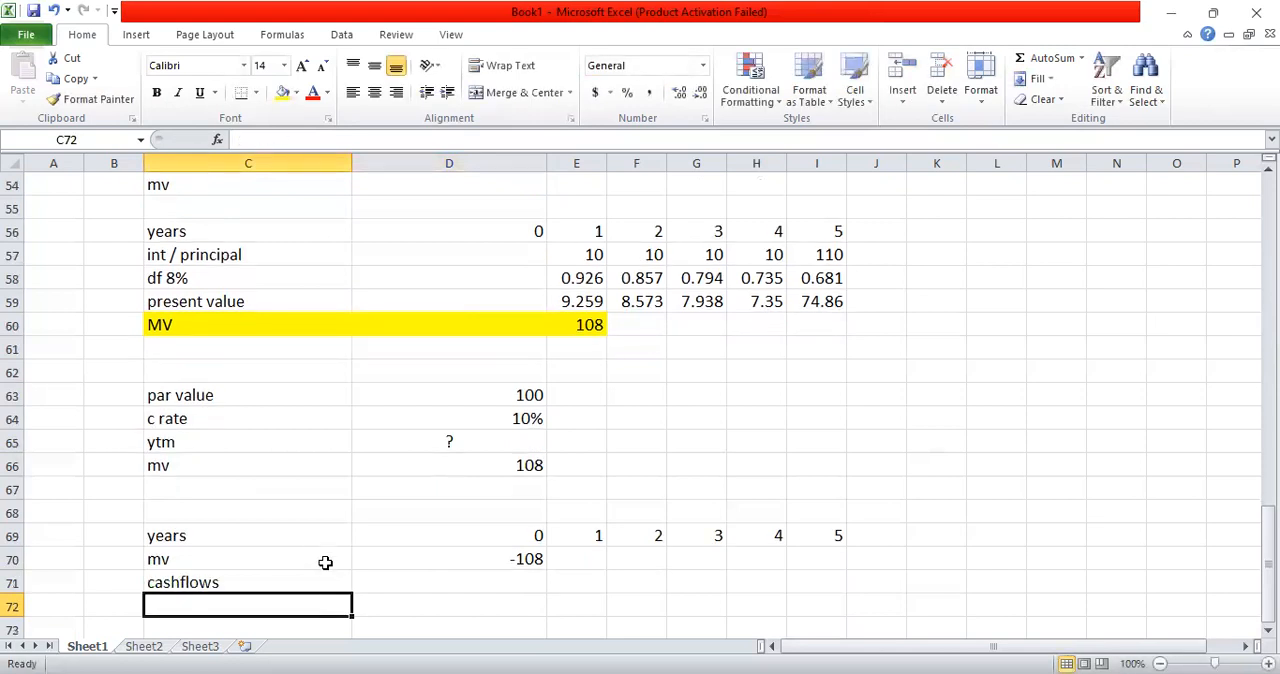
pyautogui.click(428, 574)
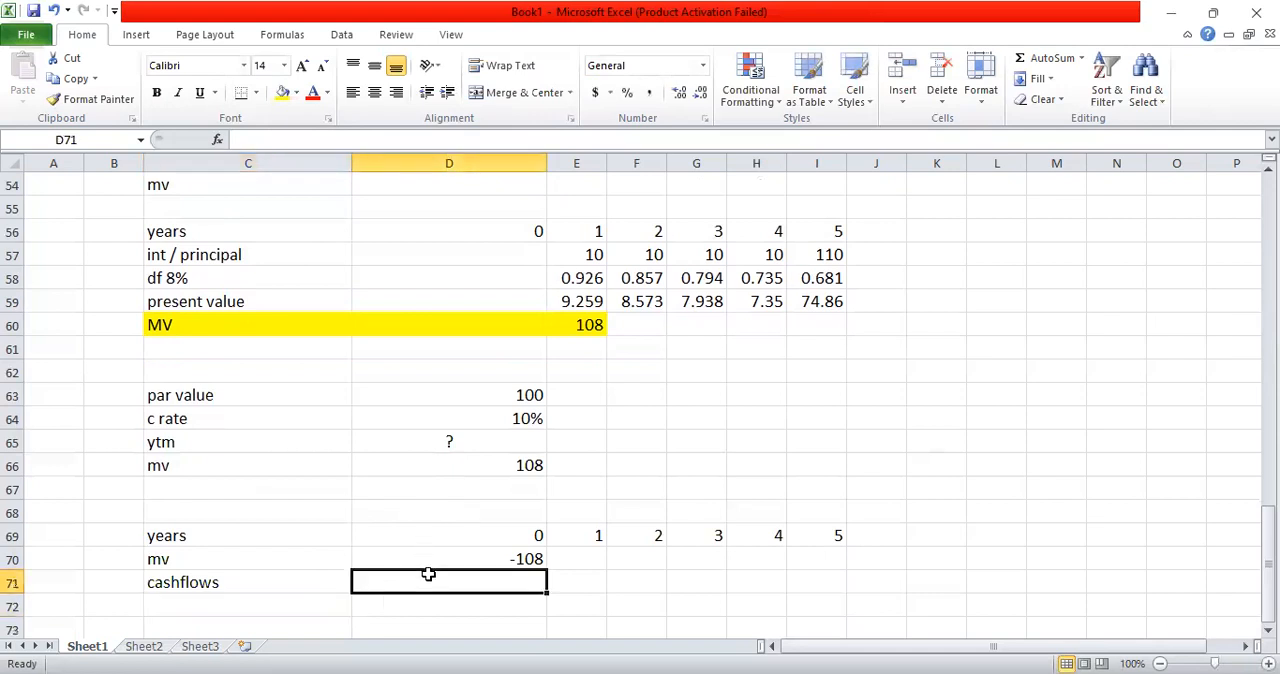
pyautogui.write('=')
pyautogui.click(600, 257)
pyautogui.press('Return')
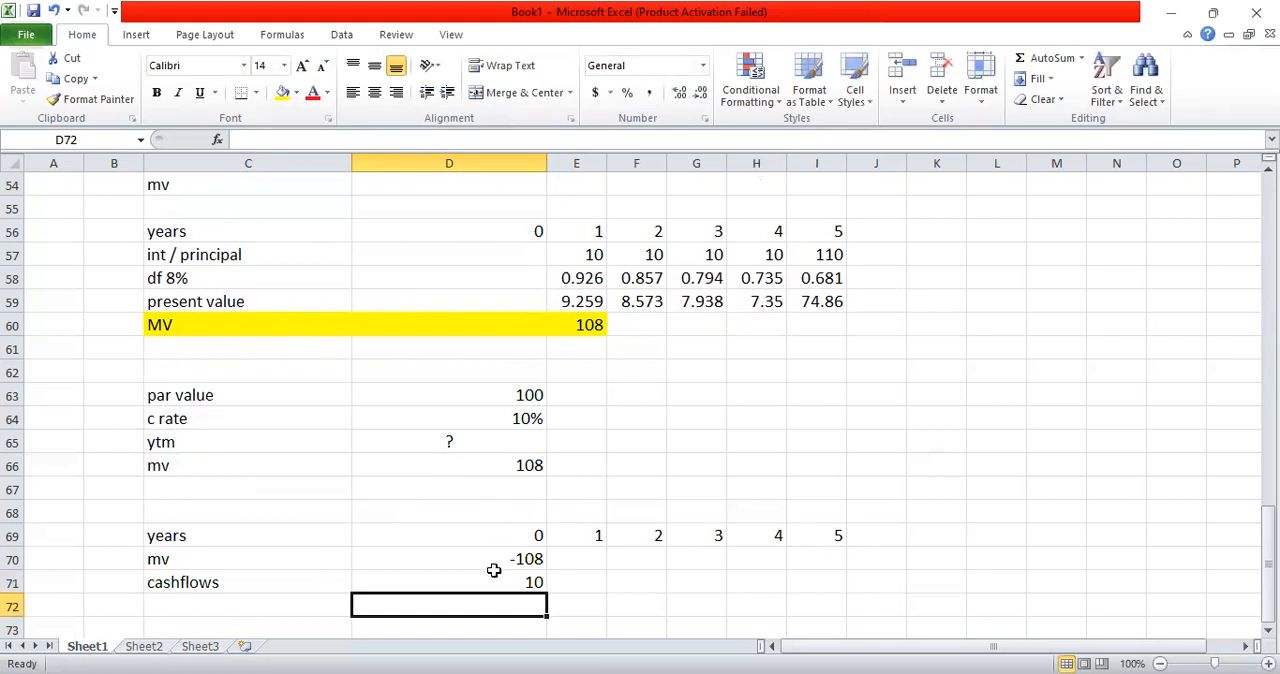
pyautogui.click(495, 584)
pyautogui.press('Delete')
# Step: Fill the cashflows for years 1 to 5 in E71:I71 by linking E71 to E57 and copying the formula across
pyautogui.click(565, 576)
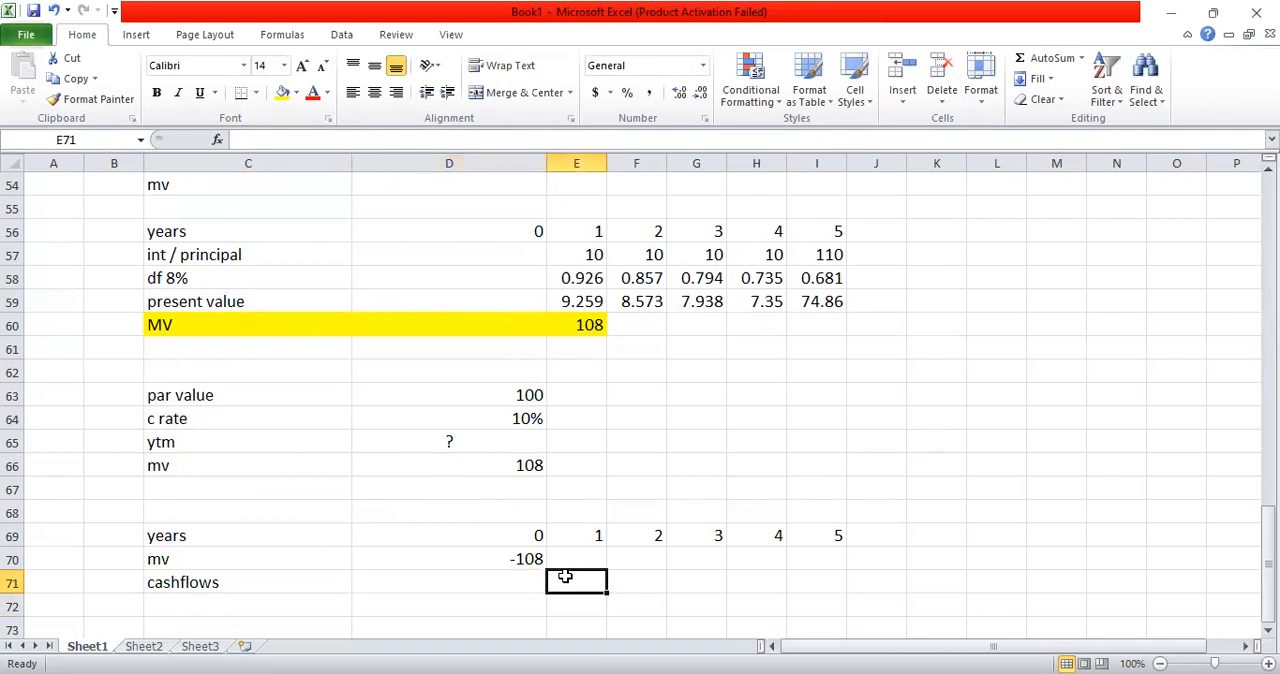
pyautogui.write('=')
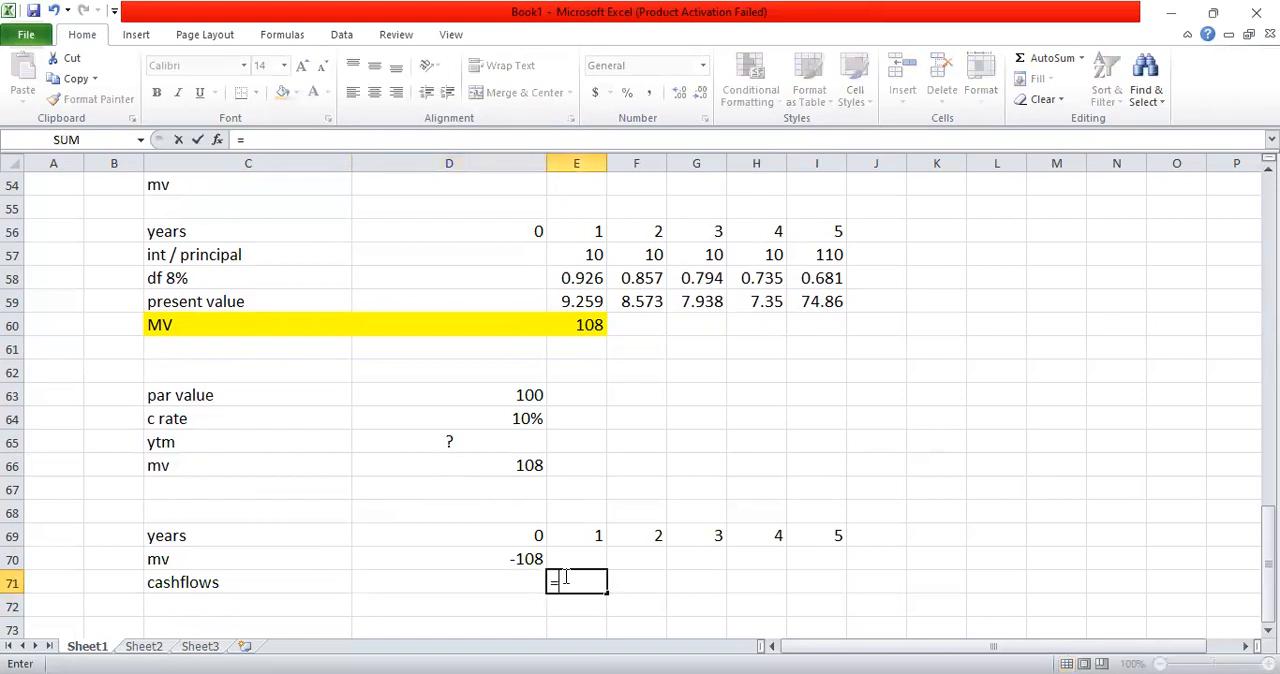
pyautogui.click(590, 257)
pyautogui.hotkey('ctrl', 'Return')
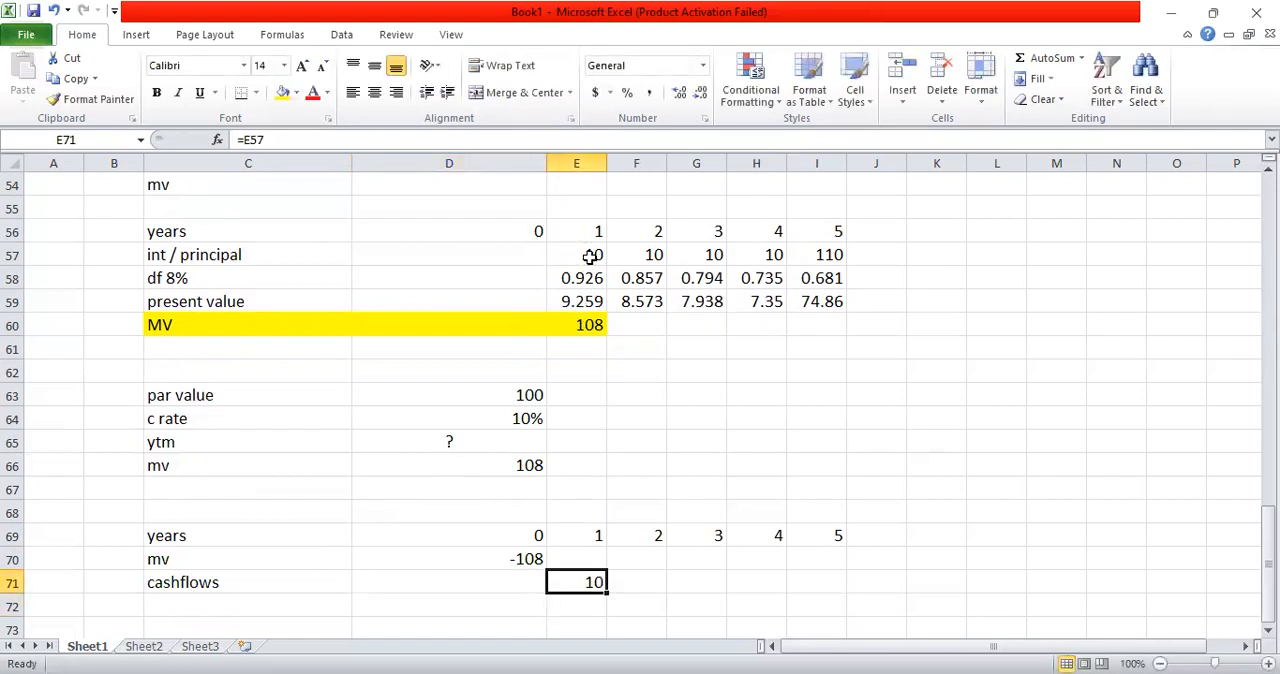
pyautogui.hotkey('ctrl', 'c')
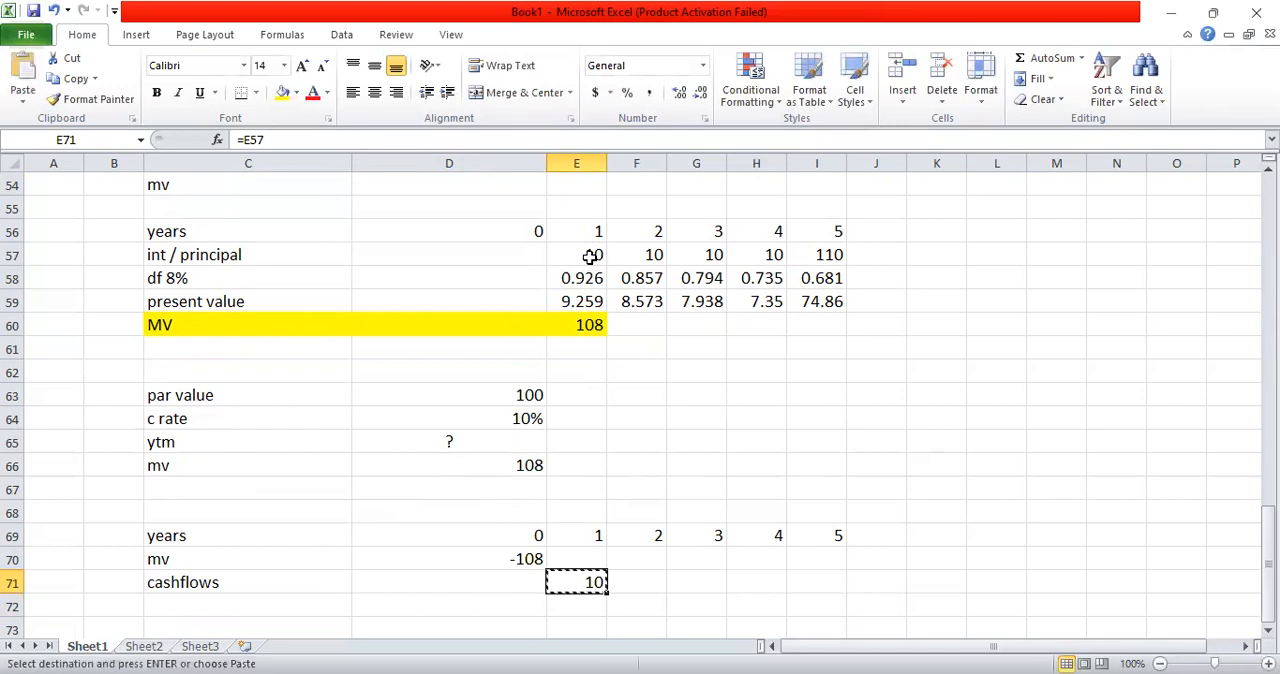
pyautogui.hotkey('shift', 'Right')
pyautogui.hotkey('shift', 'Right')
pyautogui.hotkey('shift', 'Right')
pyautogui.hotkey('shift', 'Right')
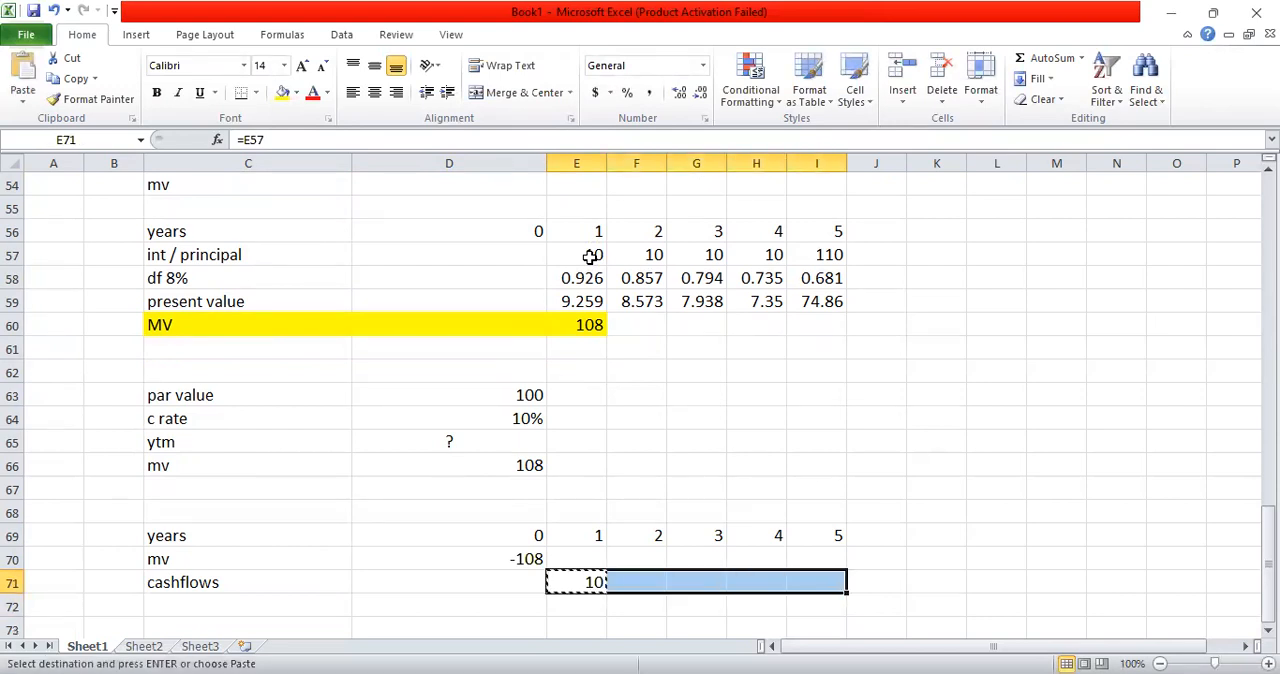
pyautogui.hotkey('ctrl', 'v')
pyautogui.press('Escape')
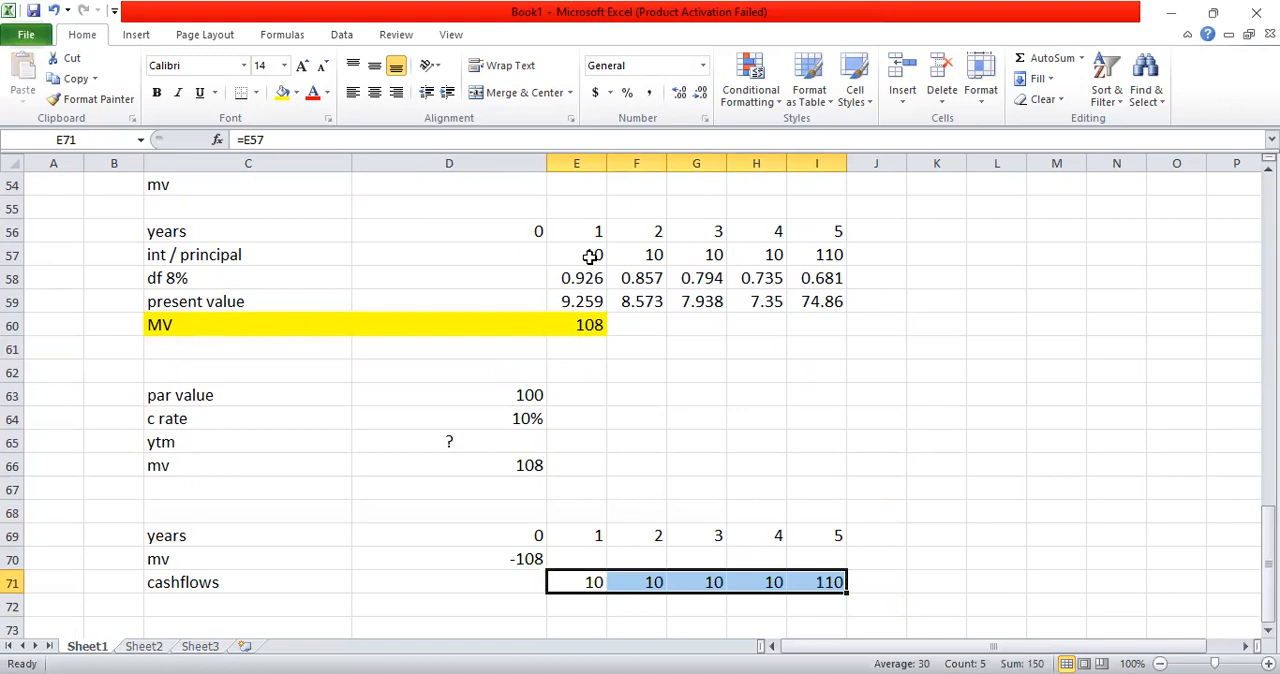
# Step: Calculate the bond's yield to maturity in D73 with an IRR formula over the market value and cashflows range D70:I71
pyautogui.press('Down')
pyautogui.press('Down')
pyautogui.press('Down')
pyautogui.press('Down')
pyautogui.press('Up')
pyautogui.press('Up')
pyautogui.press('Up')
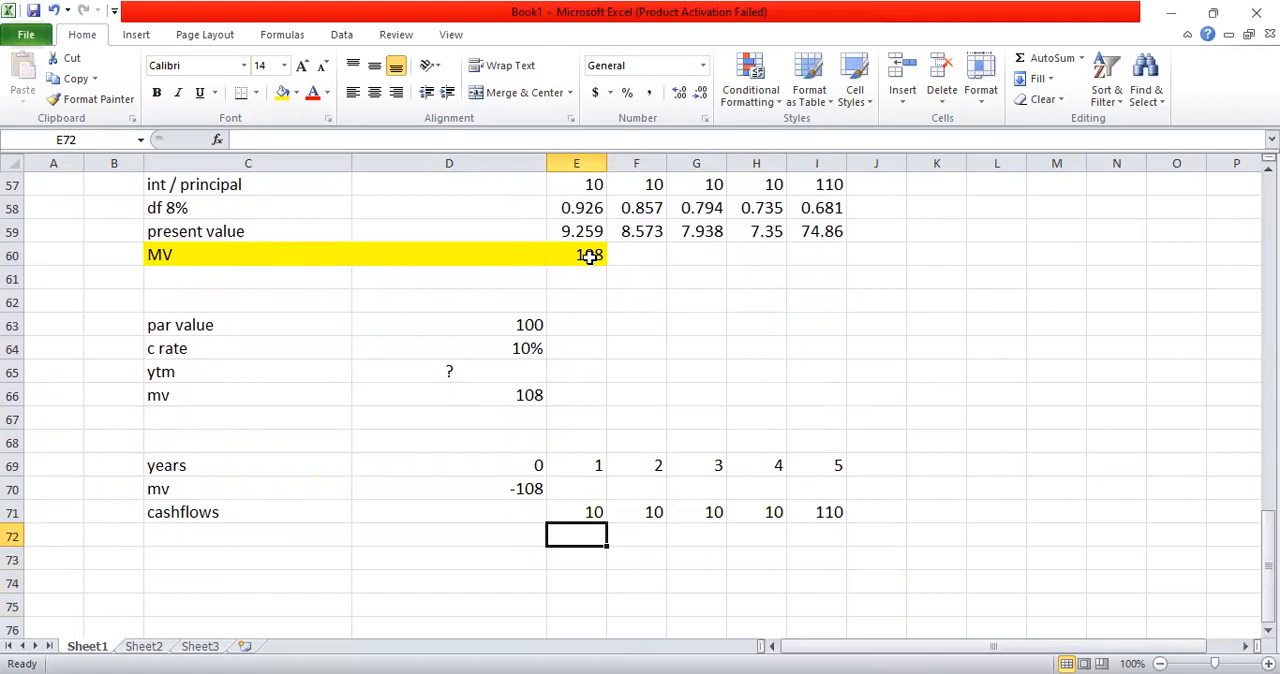
pyautogui.press('Left')
pyautogui.press('Left')
pyautogui.press('Right')
pyautogui.press('Down')
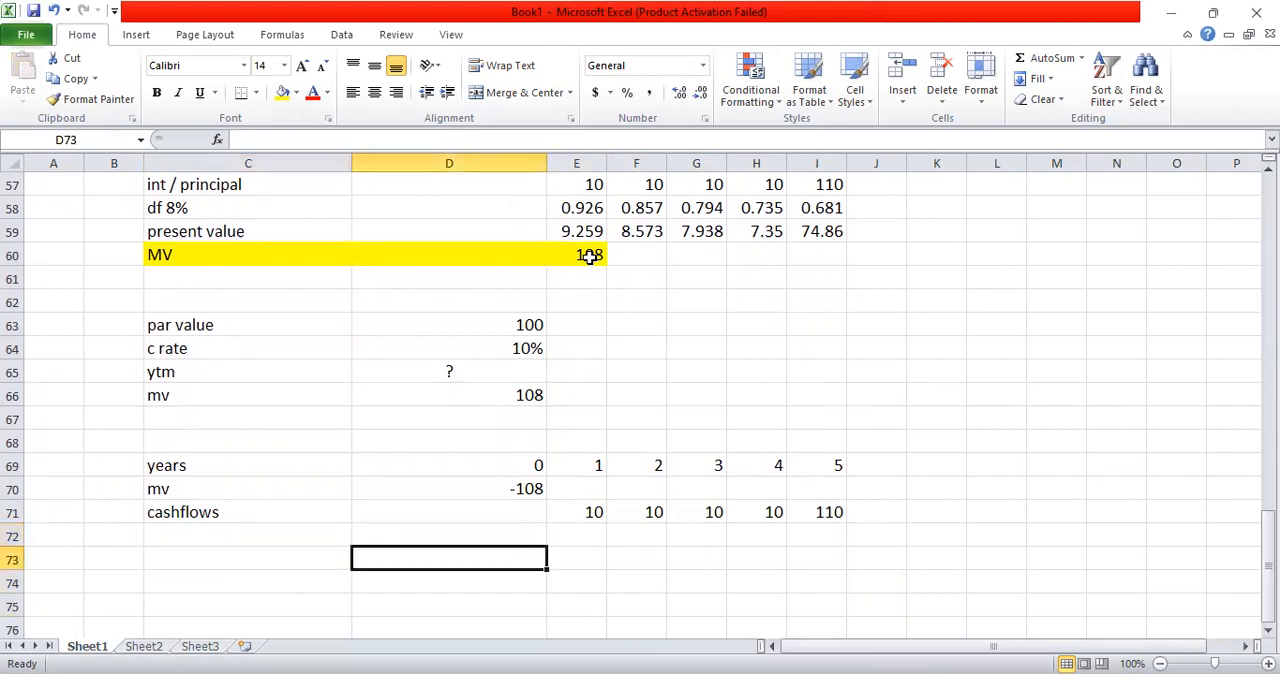
pyautogui.write('=')
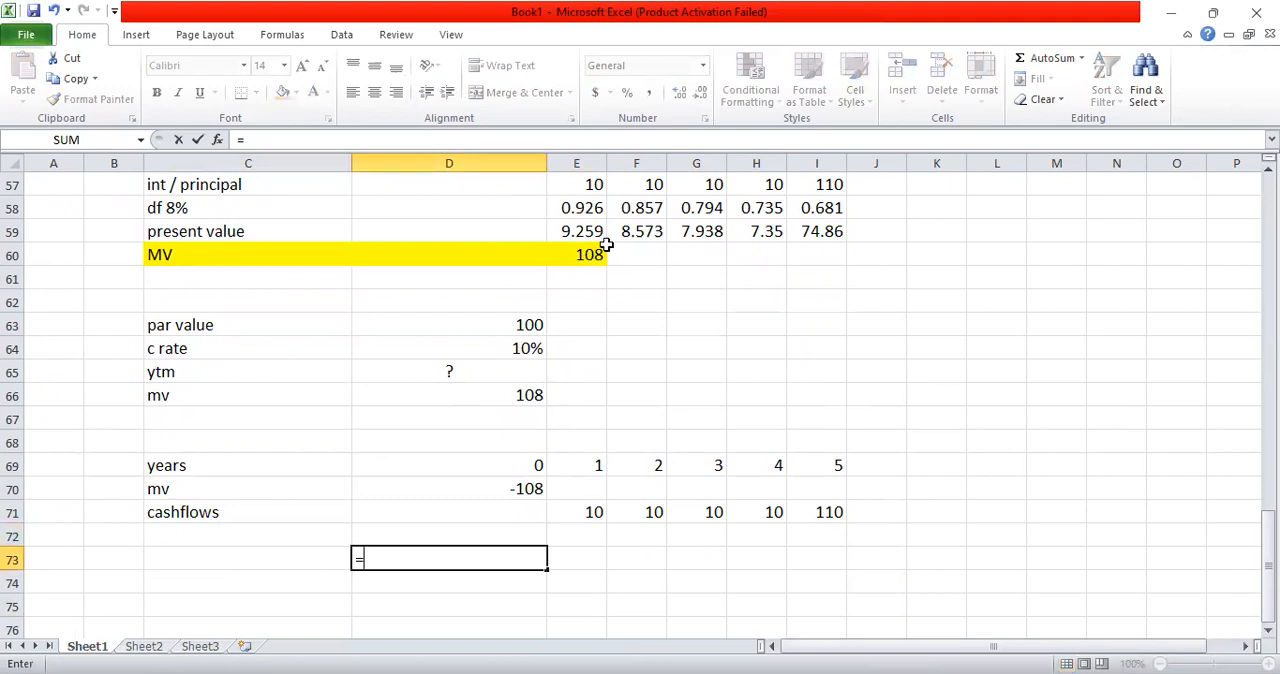
pyautogui.write('irr')
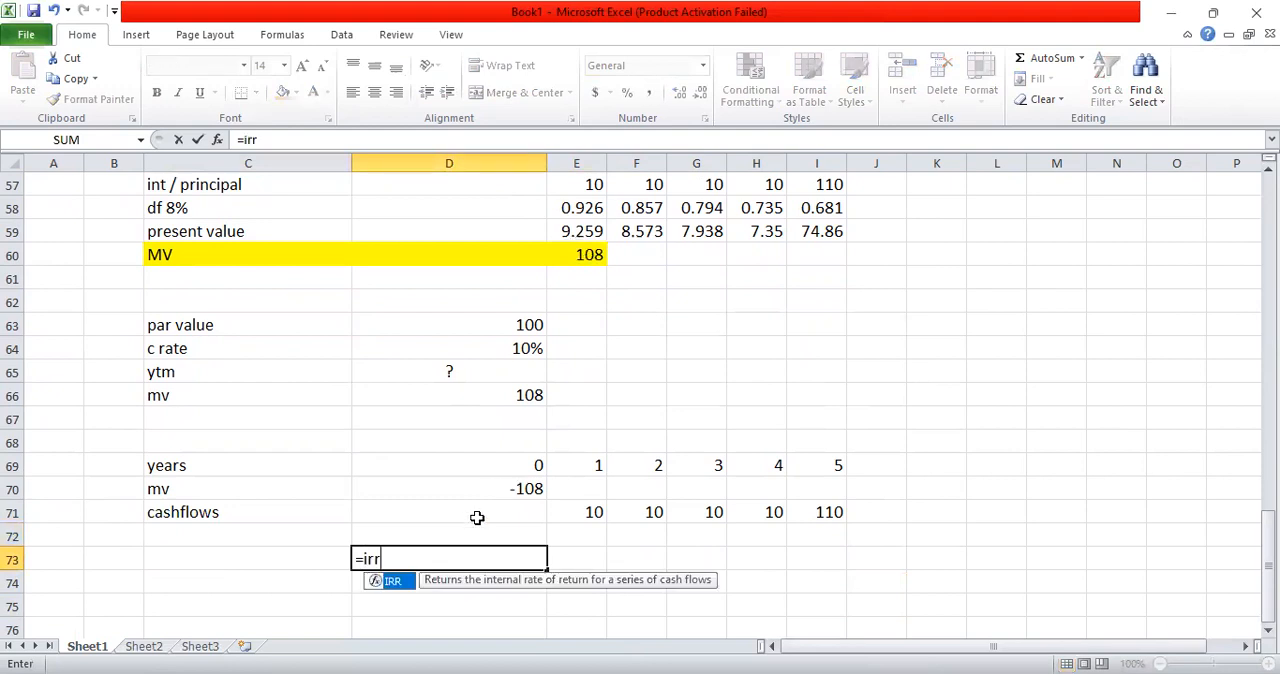
pyautogui.doubleClick(397, 584)
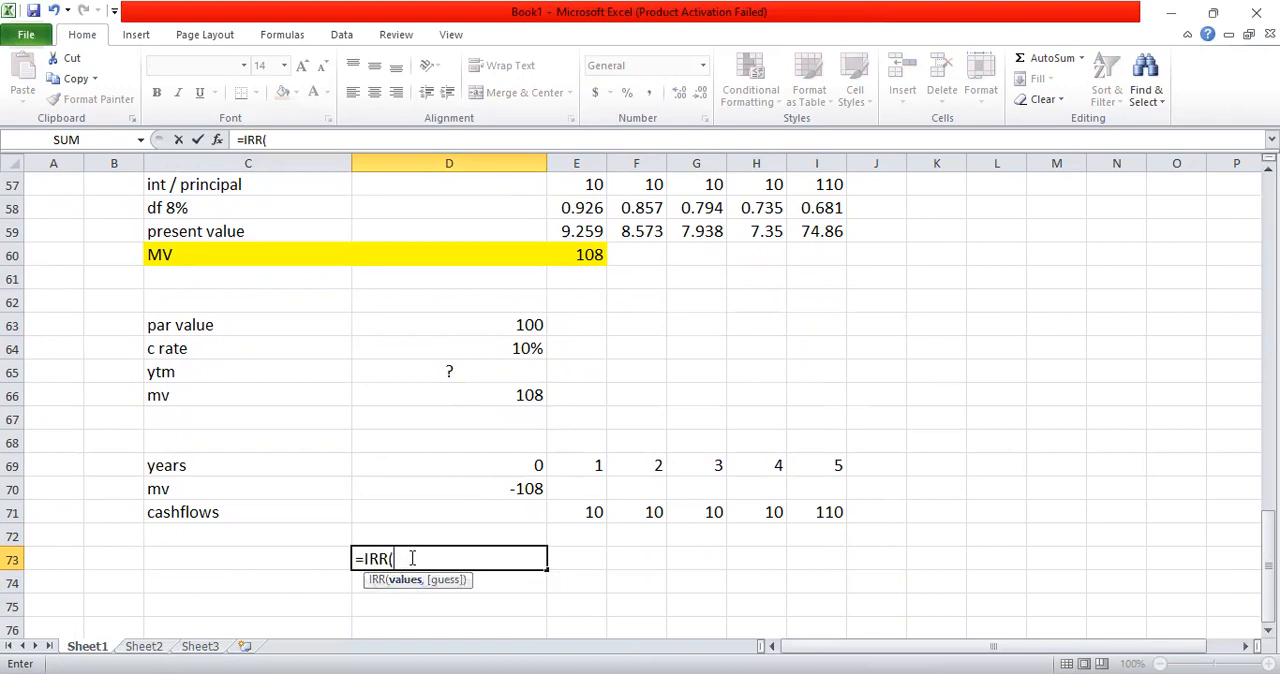
pyautogui.click(517, 485)
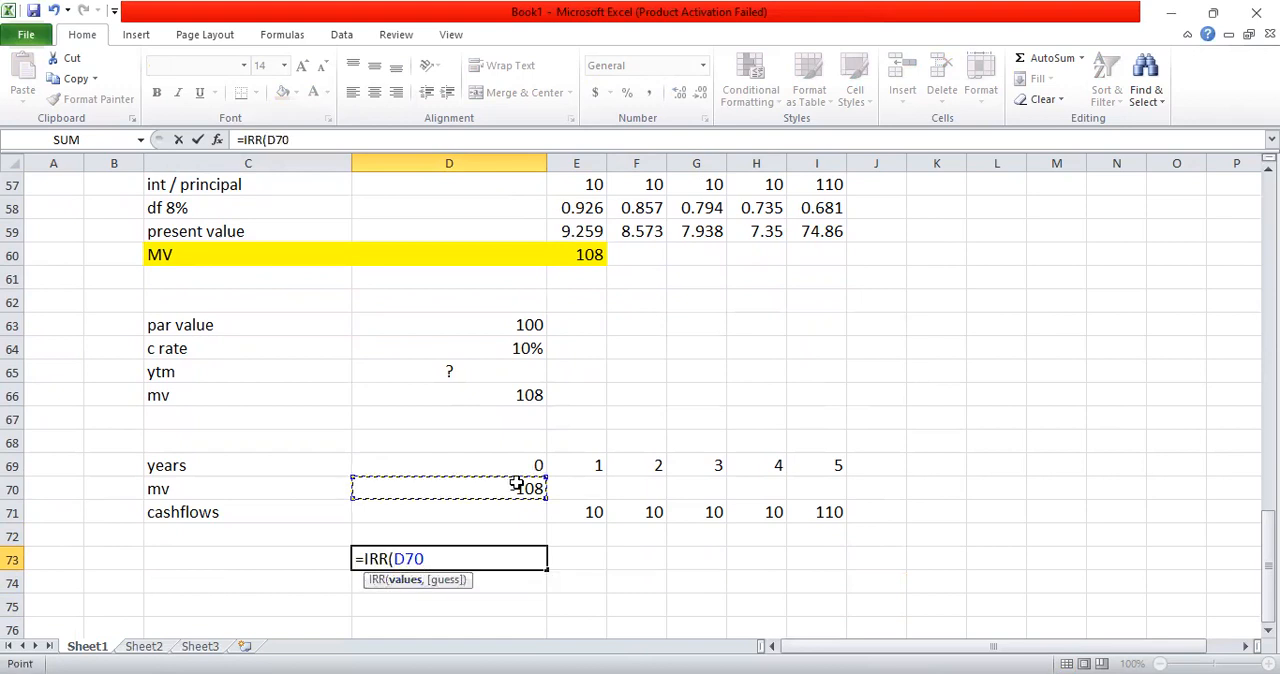
pyautogui.hotkey('shift', 'Right')
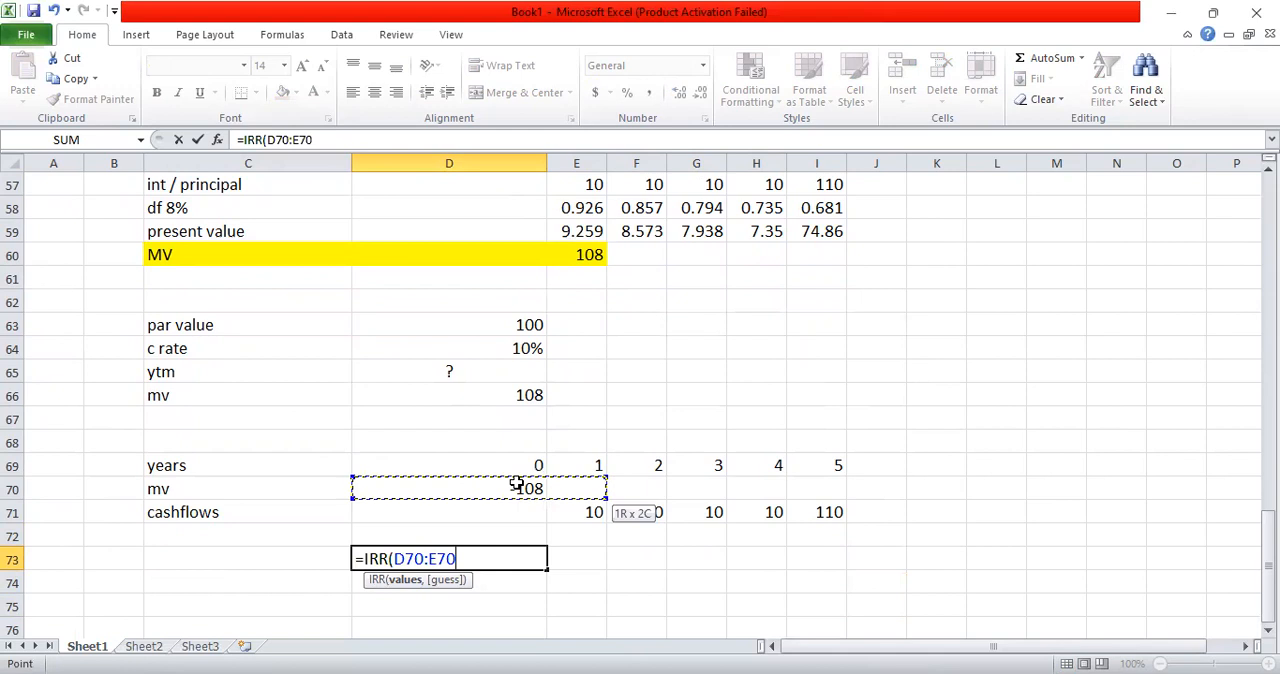
pyautogui.hotkey('shift', 'Down')
pyautogui.hotkey('shift', 'Right')
pyautogui.hotkey('shift', 'Right')
pyautogui.hotkey('shift', 'Right')
pyautogui.hotkey('shift', 'Right')
pyautogui.hotkey('shift', 'Right')
pyautogui.hotkey('shift', 'Left')
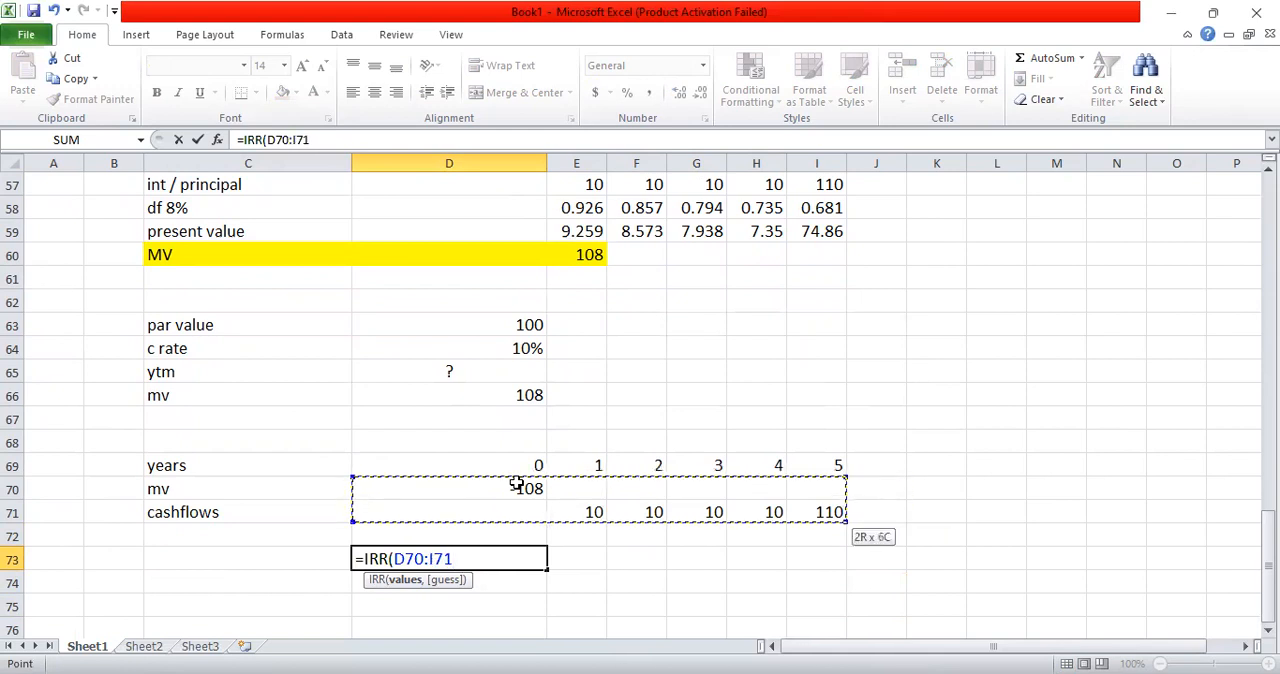
pyautogui.write(')')
pyautogui.press('Return')
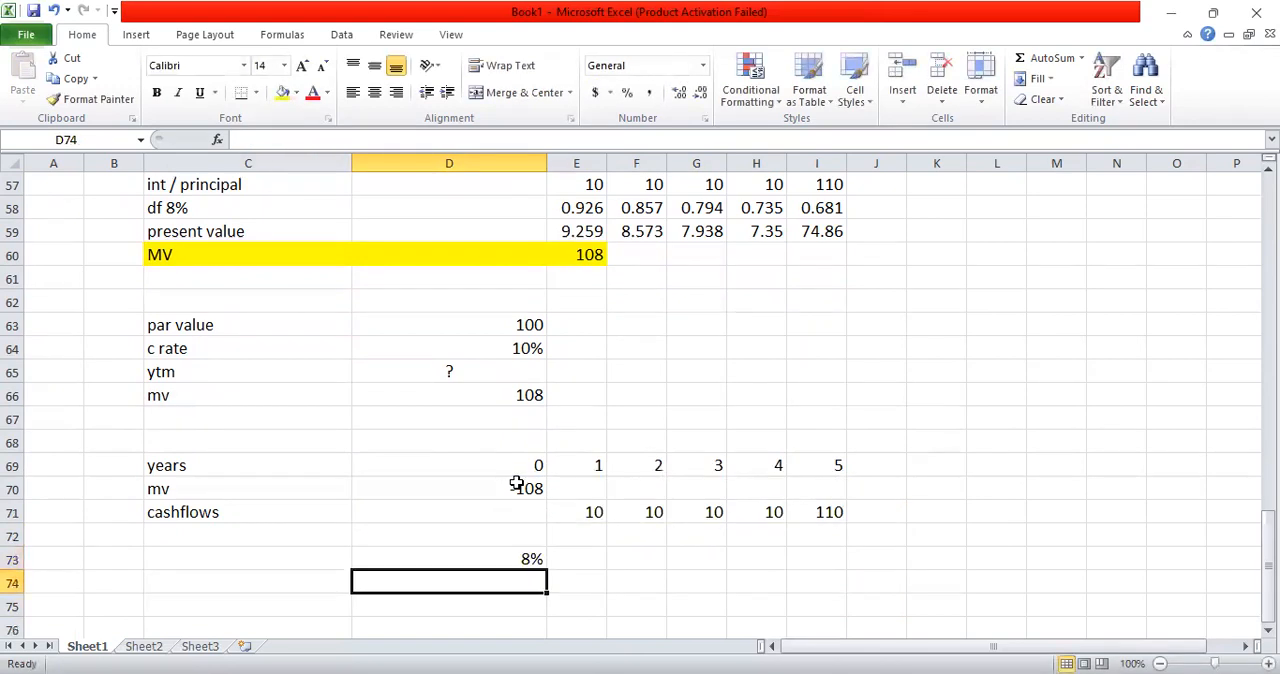
# Step: Label the IRR result by entering "YTM" in C73
pyautogui.click(530, 552)
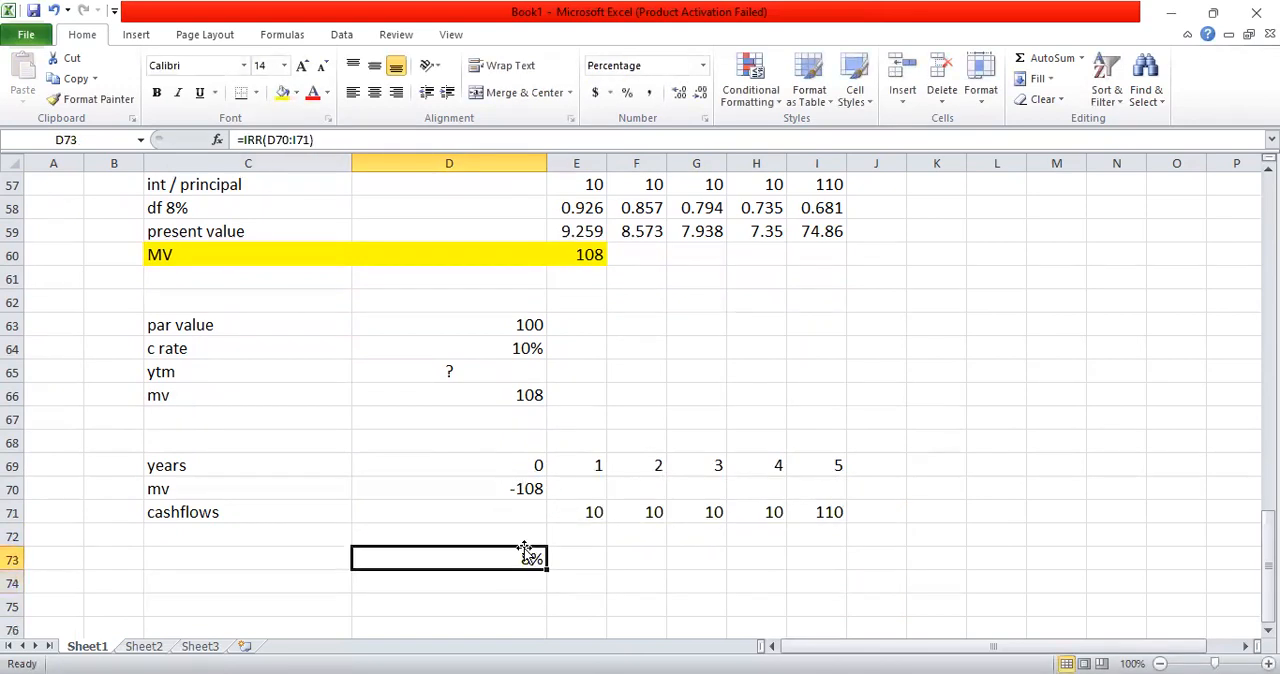
pyautogui.click(218, 561)
pyautogui.write('YTM')
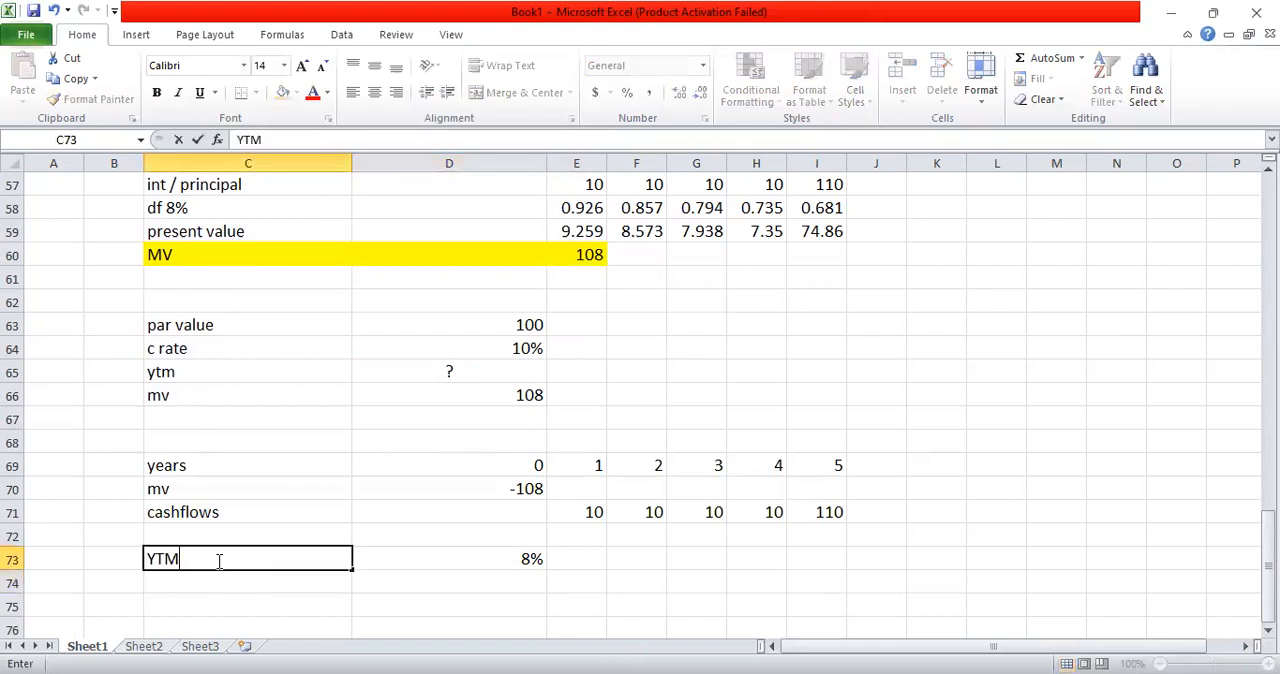
pyautogui.press('Return')
pyautogui.press('Return')
pyautogui.press('Return')
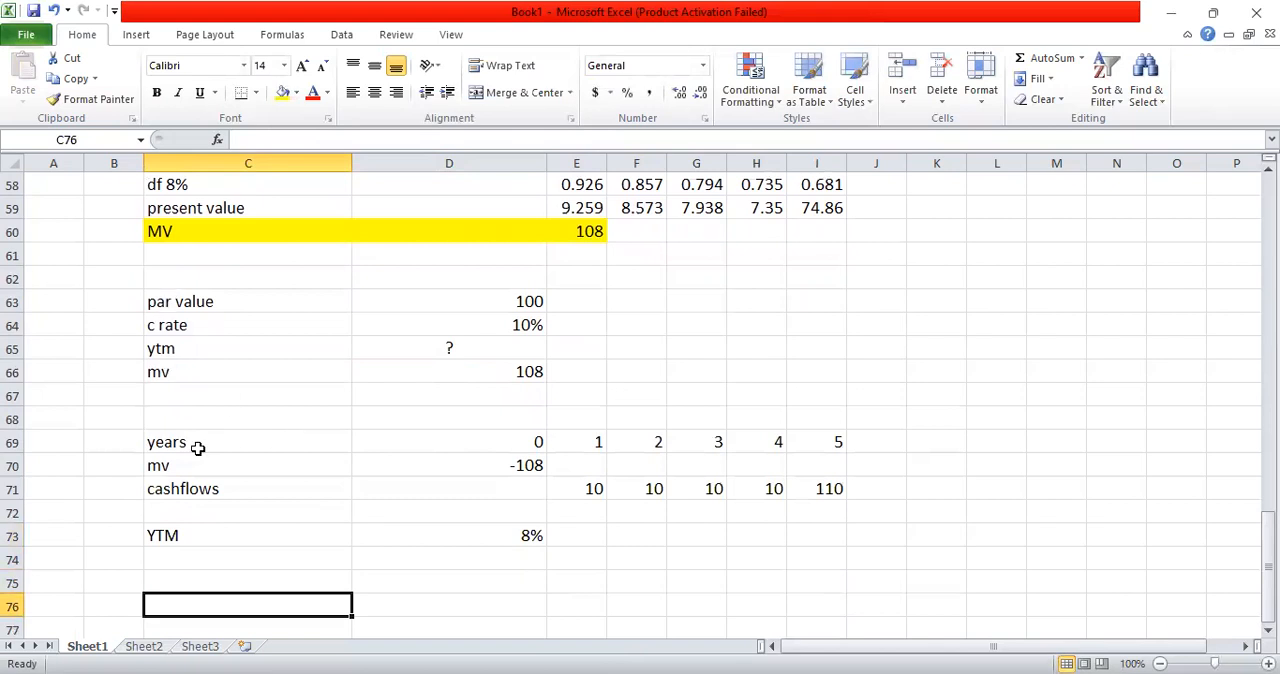
# Step: Highlight the YTM label and its result in C73:D73 with yellow fill
pyautogui.click(189, 534)
pyautogui.hotkey('shift', 'Right')
pyautogui.hotkey('shift', 'Right')
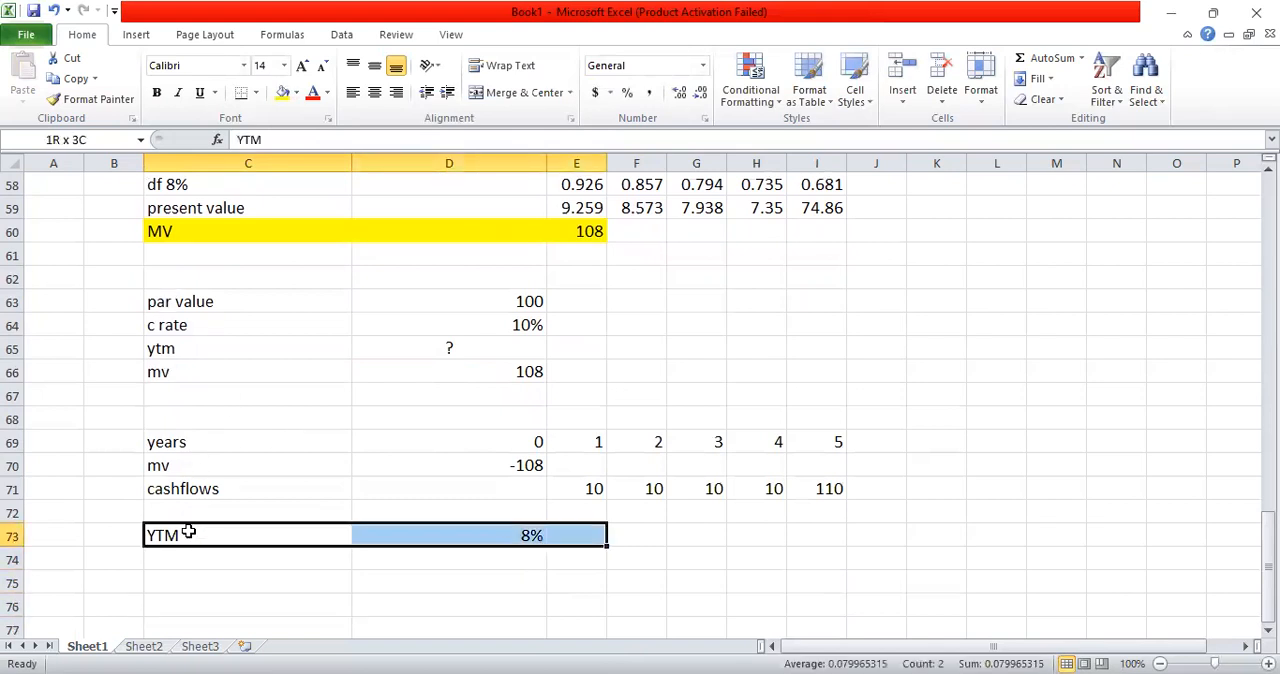
pyautogui.hotkey('shift', 'Left')
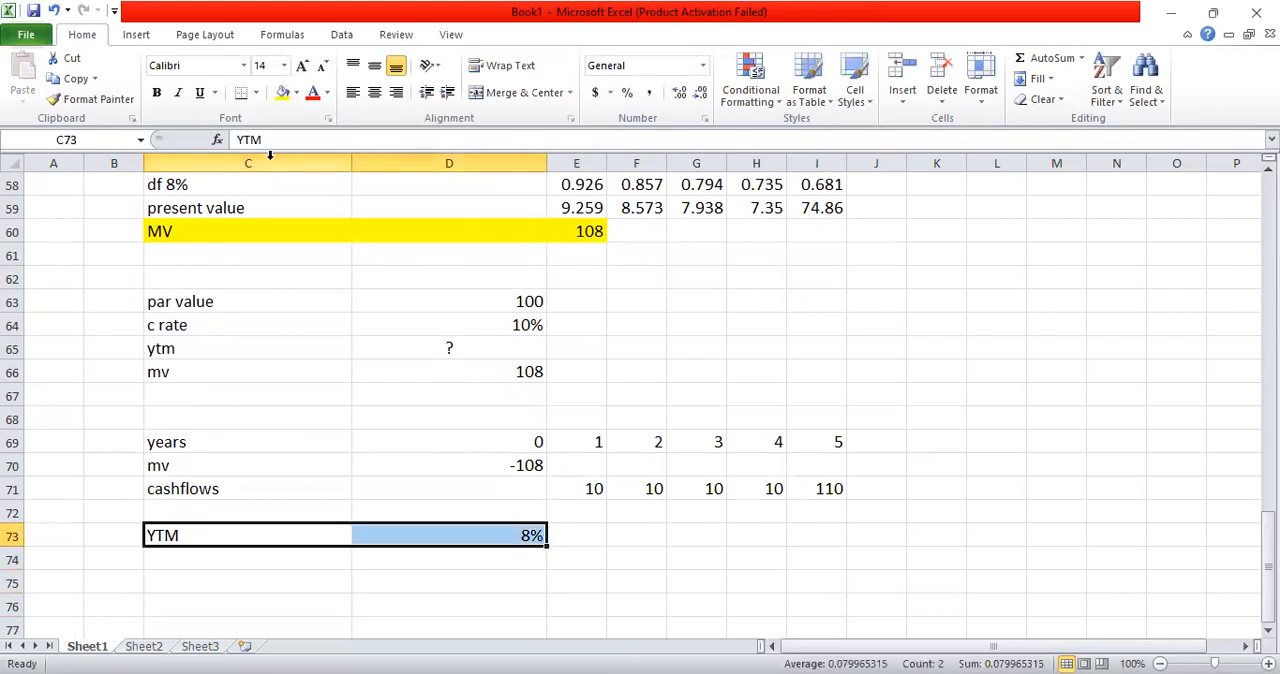
pyautogui.click(283, 96)
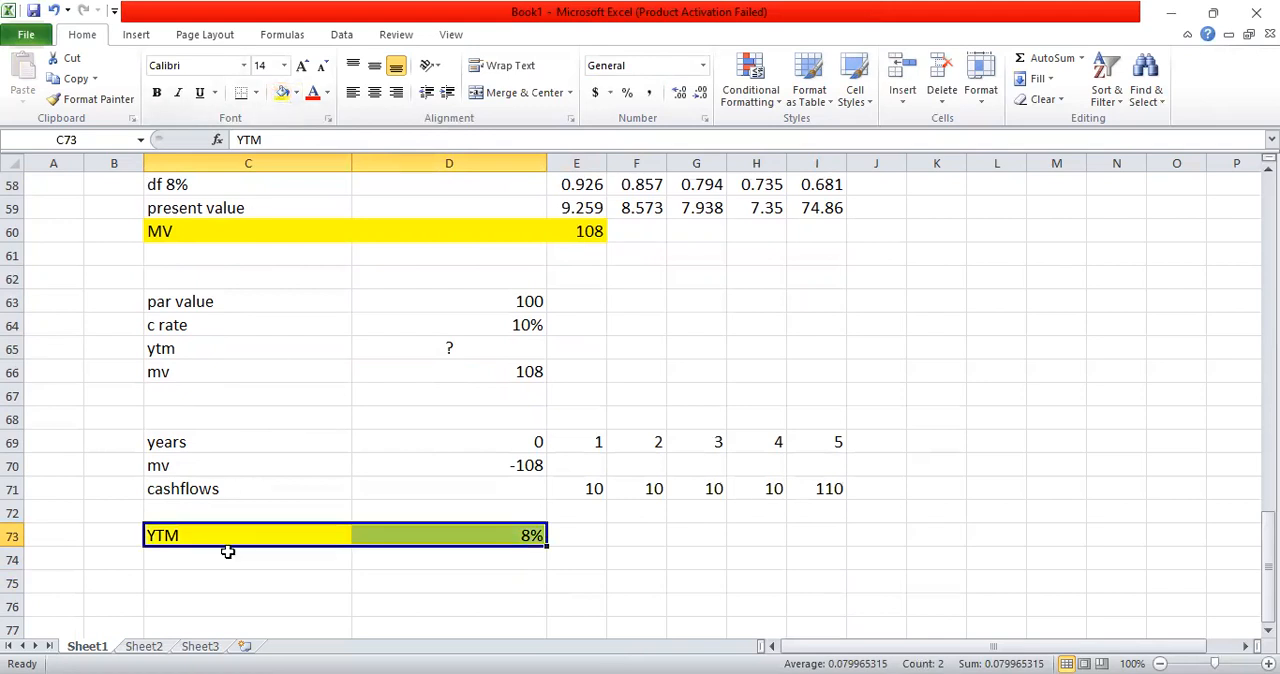
# Step: Copy the bond input block C63:D66 and paste it below the YTM result, starting at C78
pyautogui.click(201, 307)
pyautogui.hotkey('shift', 'Right')
pyautogui.hotkey('shift', 'Right')
pyautogui.hotkey('shift', 'Left')
pyautogui.hotkey('shift', 'Down')
pyautogui.hotkey('shift', 'Down')
pyautogui.hotkey('shift', 'Down')
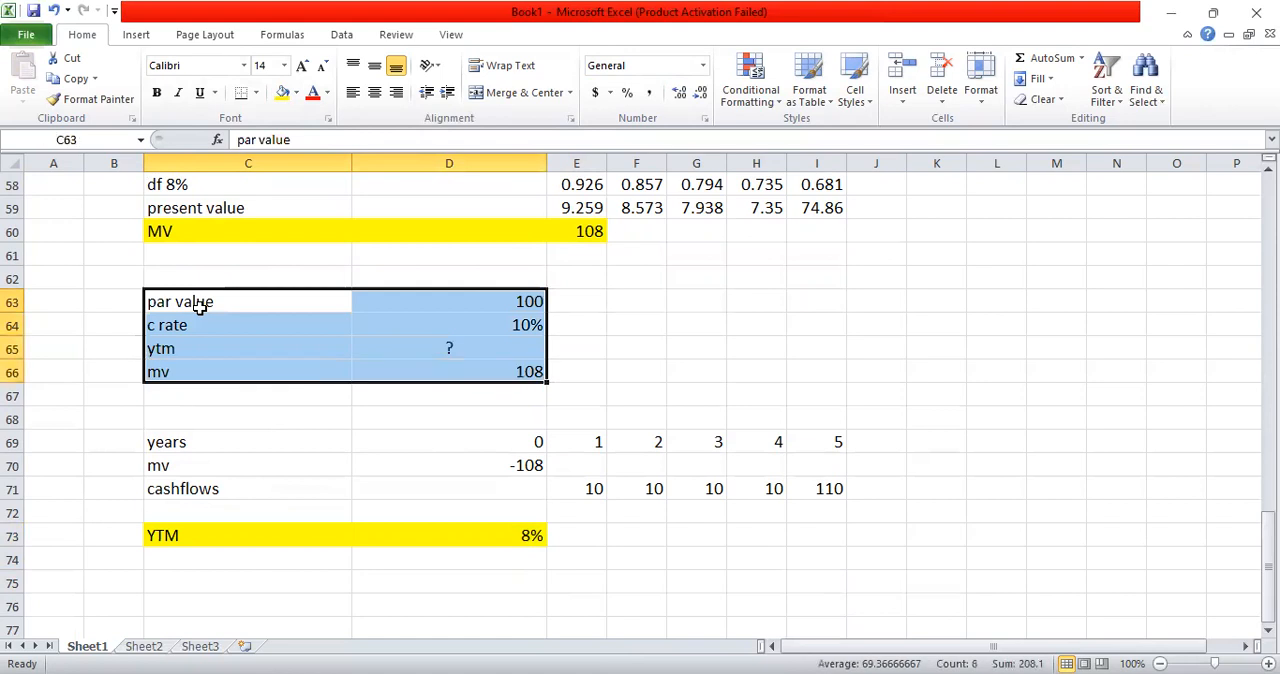
pyautogui.hotkey('ctrl', 'c')
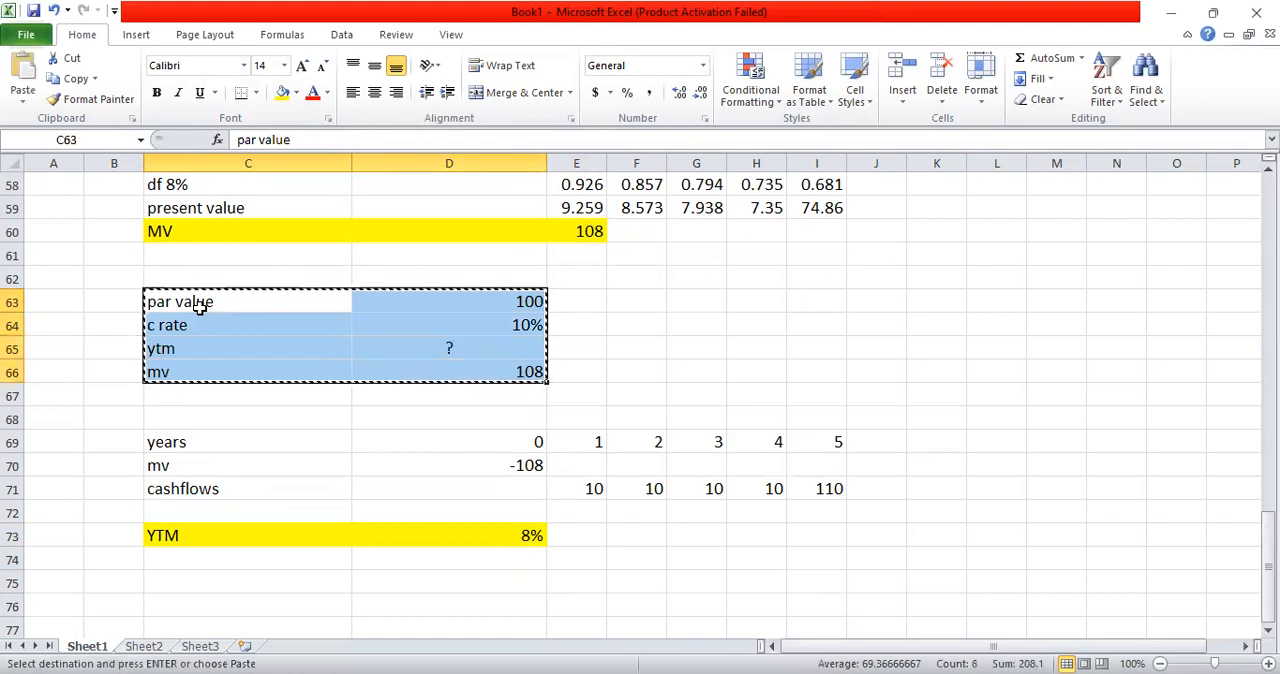
pyautogui.press('Down')
pyautogui.press('Down')
pyautogui.press('Down')
pyautogui.press('Down')
pyautogui.press('Down')
pyautogui.press('Down')
pyautogui.press('Down')
pyautogui.press('Down')
pyautogui.press('Down')
pyautogui.press('Down')
pyautogui.press('Down')
pyautogui.press('Down')
pyautogui.press('Down')
pyautogui.press('Down')
pyautogui.press('Down')
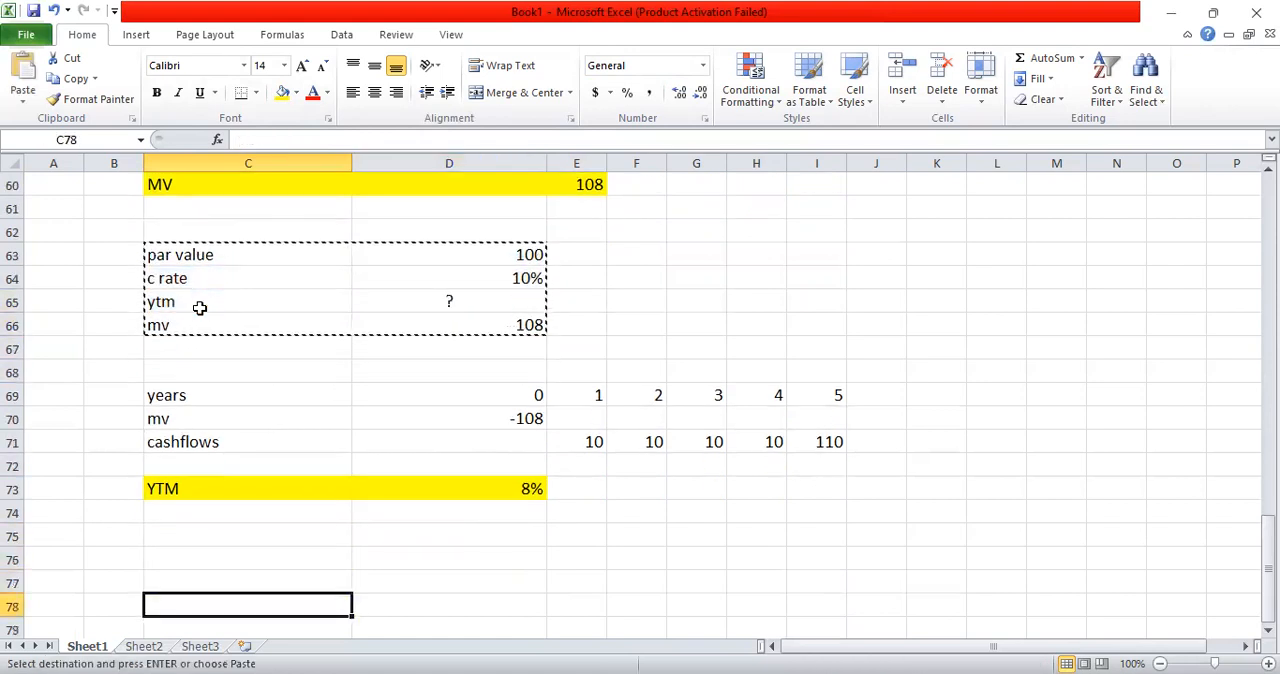
pyautogui.hotkey('ctrl', 'v')
pyautogui.press('Down')
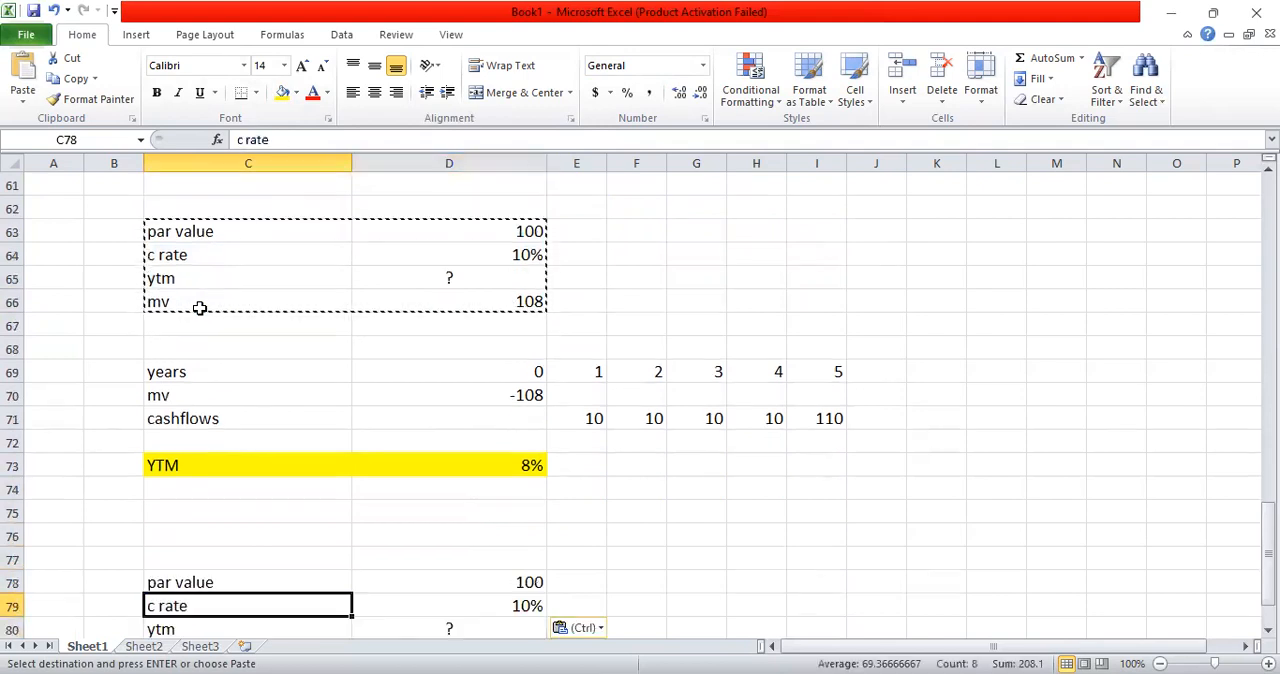
# Step: Change the ytm label in C80 of the pasted block to "kd"
pyautogui.press('Down')
pyautogui.press('Down')
pyautogui.press('Down')
pyautogui.press('Down')
pyautogui.press('Down')
pyautogui.press('Up')
pyautogui.press('Up')
pyautogui.press('Up')
pyautogui.press('Up')
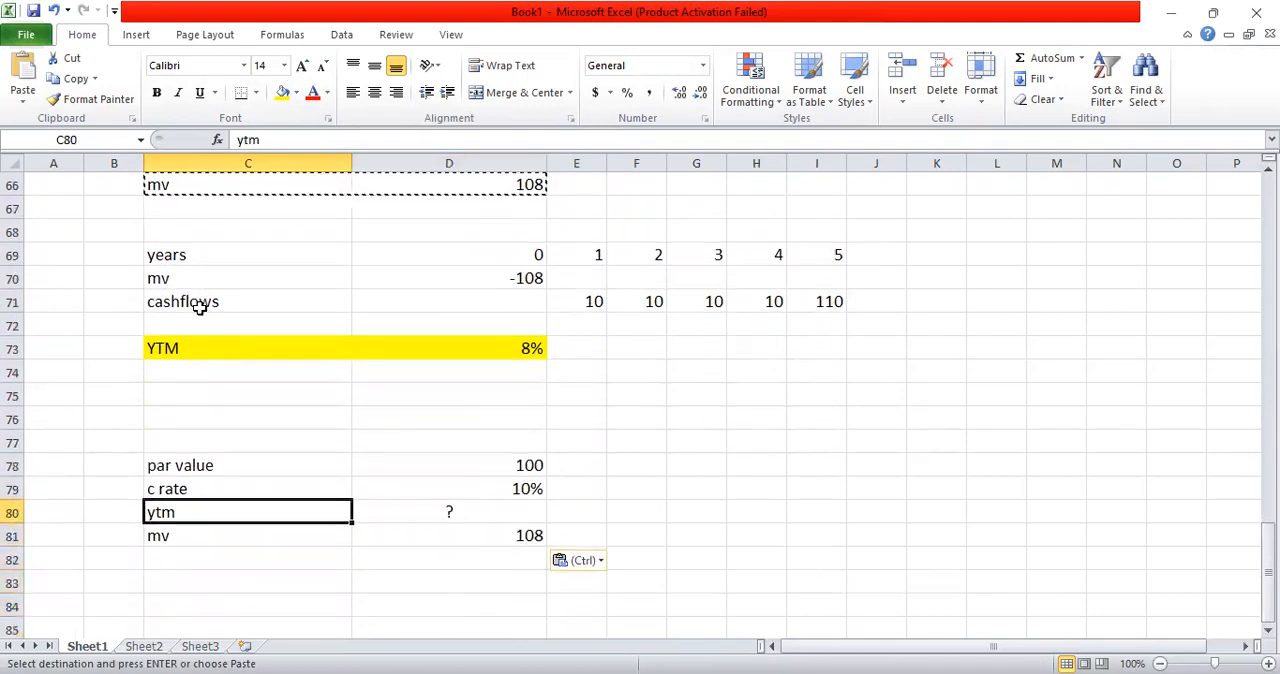
pyautogui.write('kd')
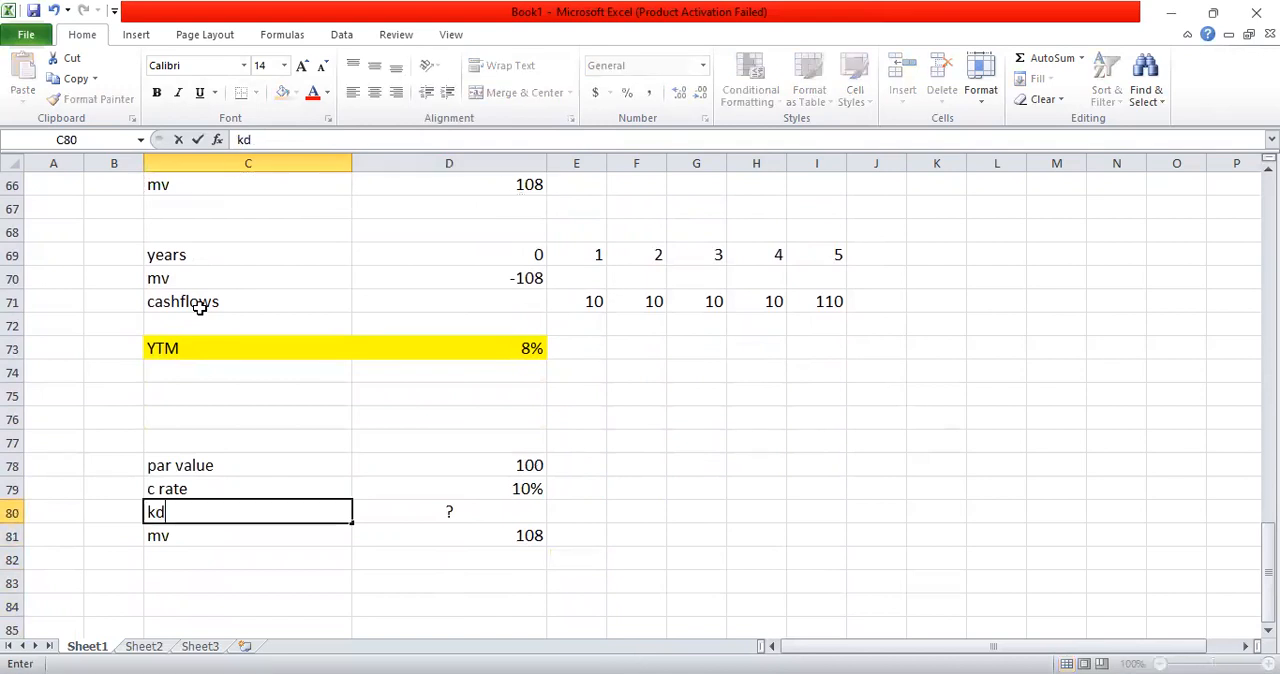
pyautogui.click(381, 401)
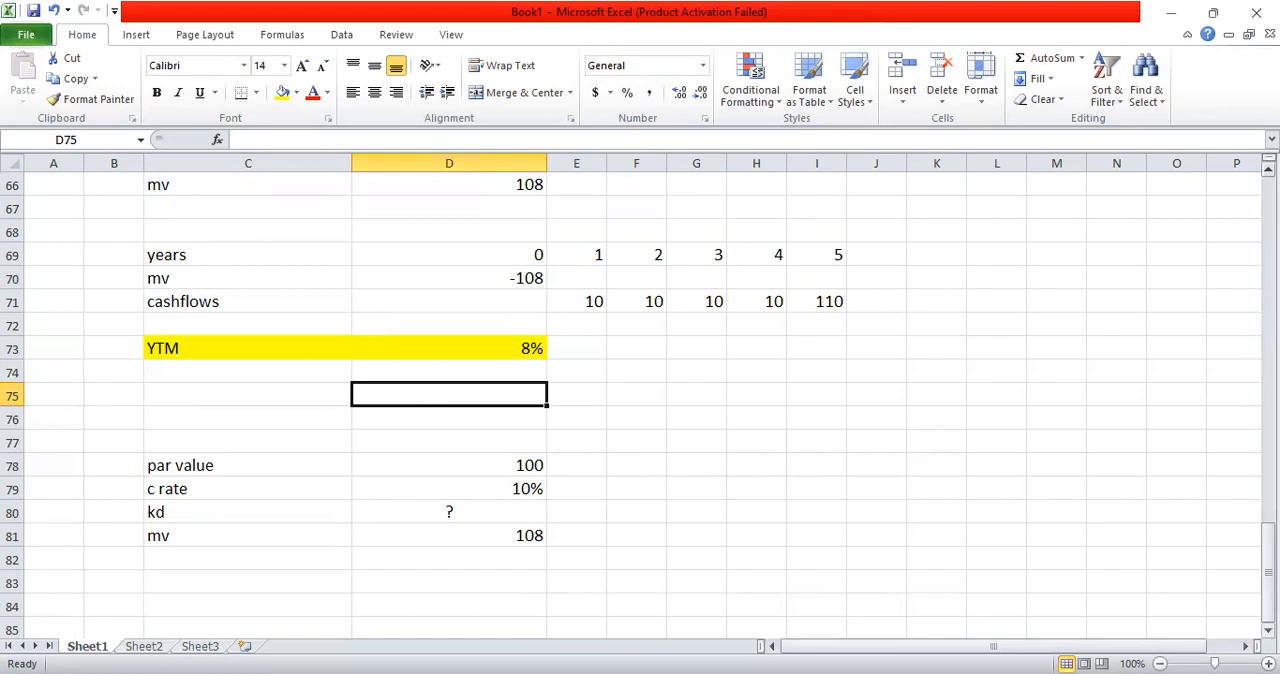
# Step: Enter the label "years" in C83 and link D83 to the year 0 cell with =D69
pyautogui.click(1268, 630)
pyautogui.click(1268, 630)
pyautogui.click(1268, 630)
pyautogui.click(1268, 630)
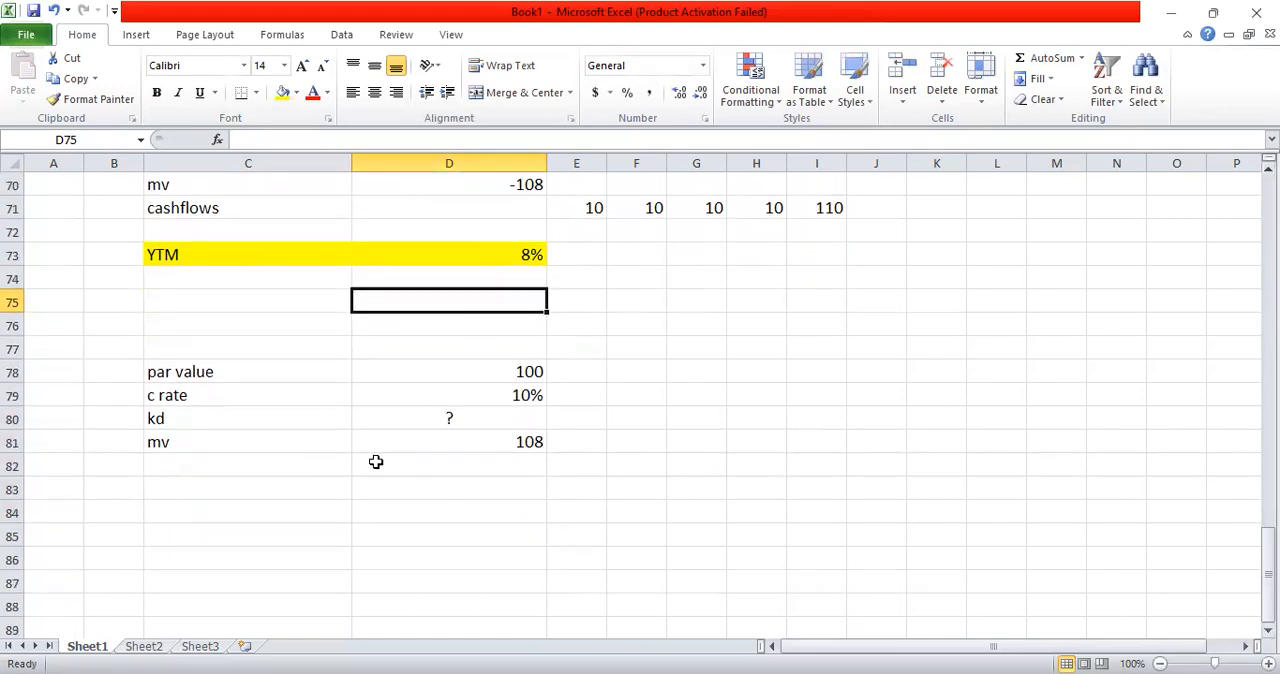
pyautogui.click(282, 489)
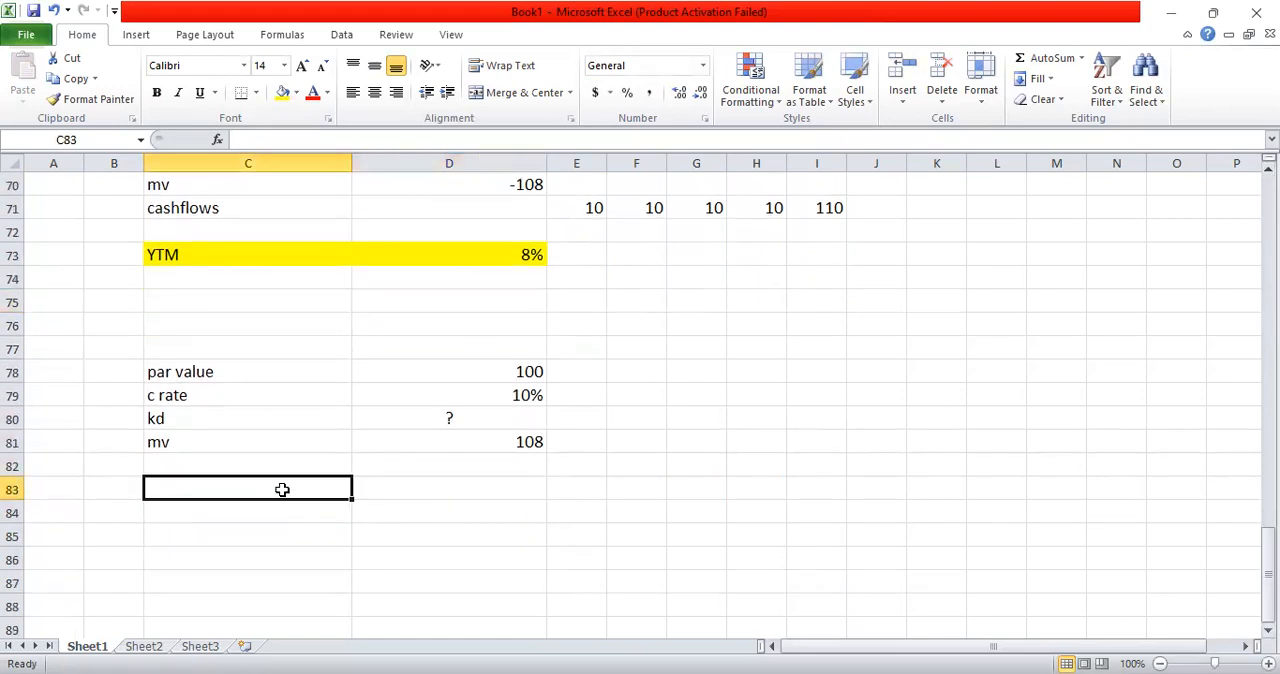
pyautogui.write('years')
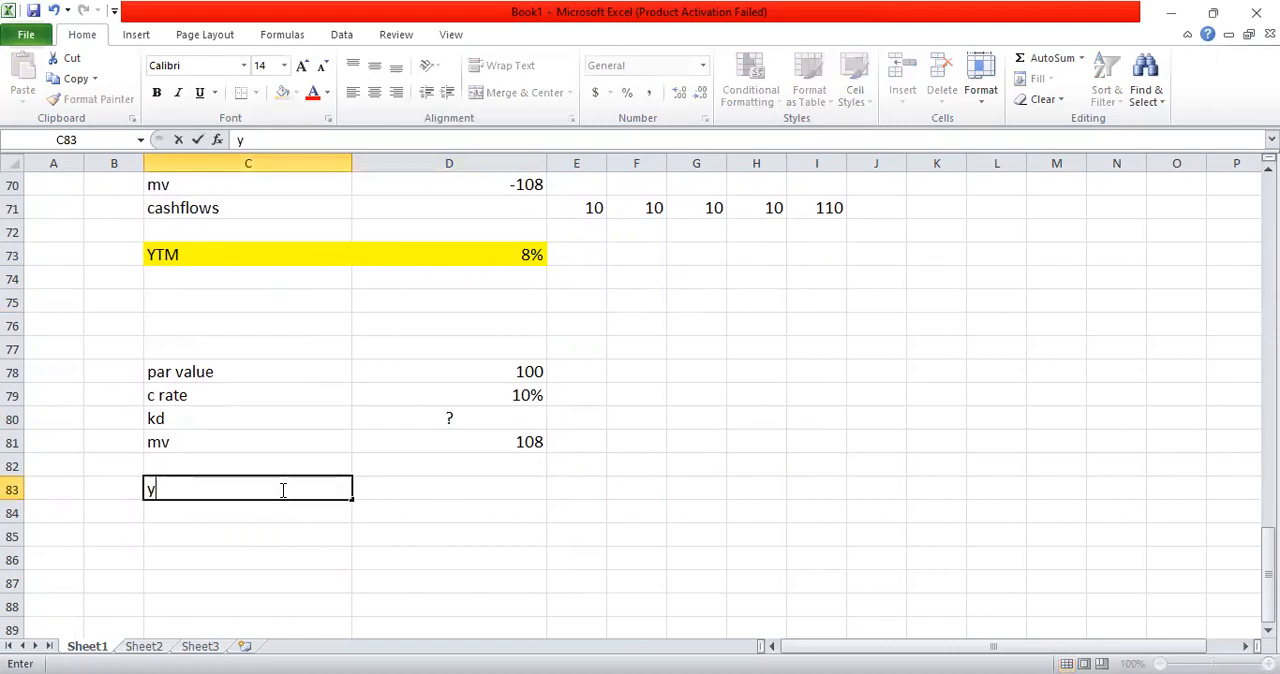
pyautogui.press('Return')
pyautogui.press('Up')
pyautogui.press('Right')
pyautogui.write('=')
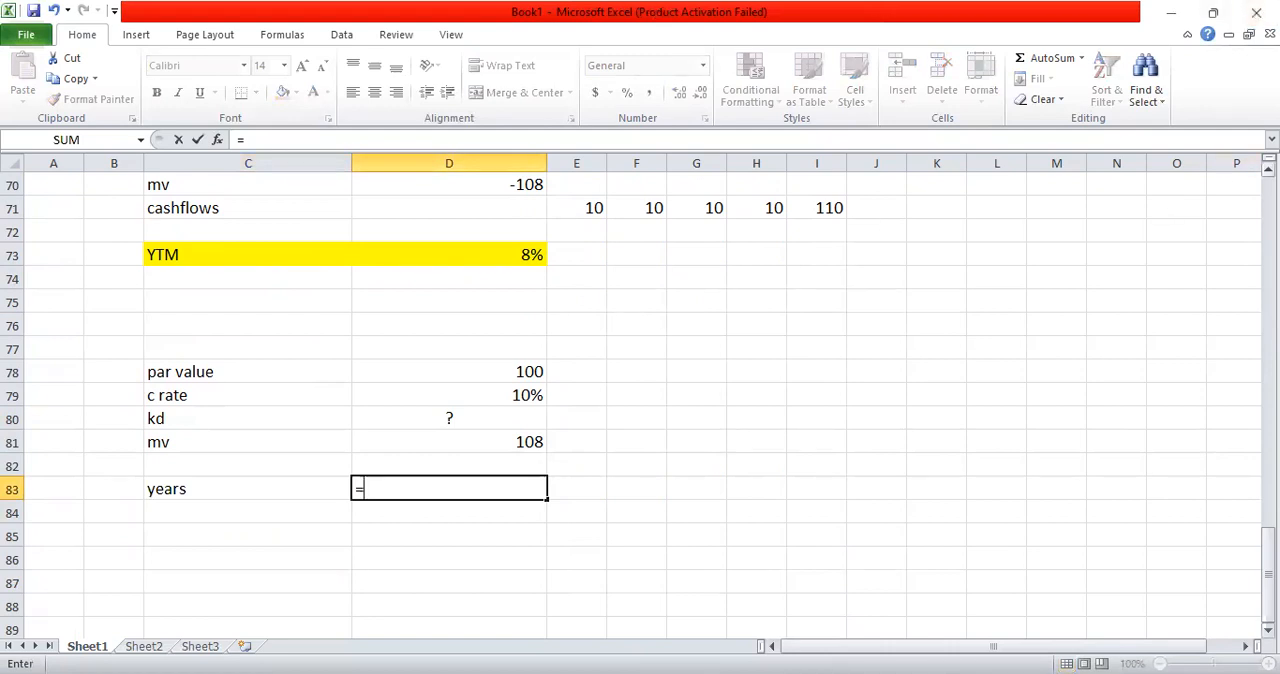
pyautogui.scroll(2, 1130, 208)
pyautogui.click(535, 250)
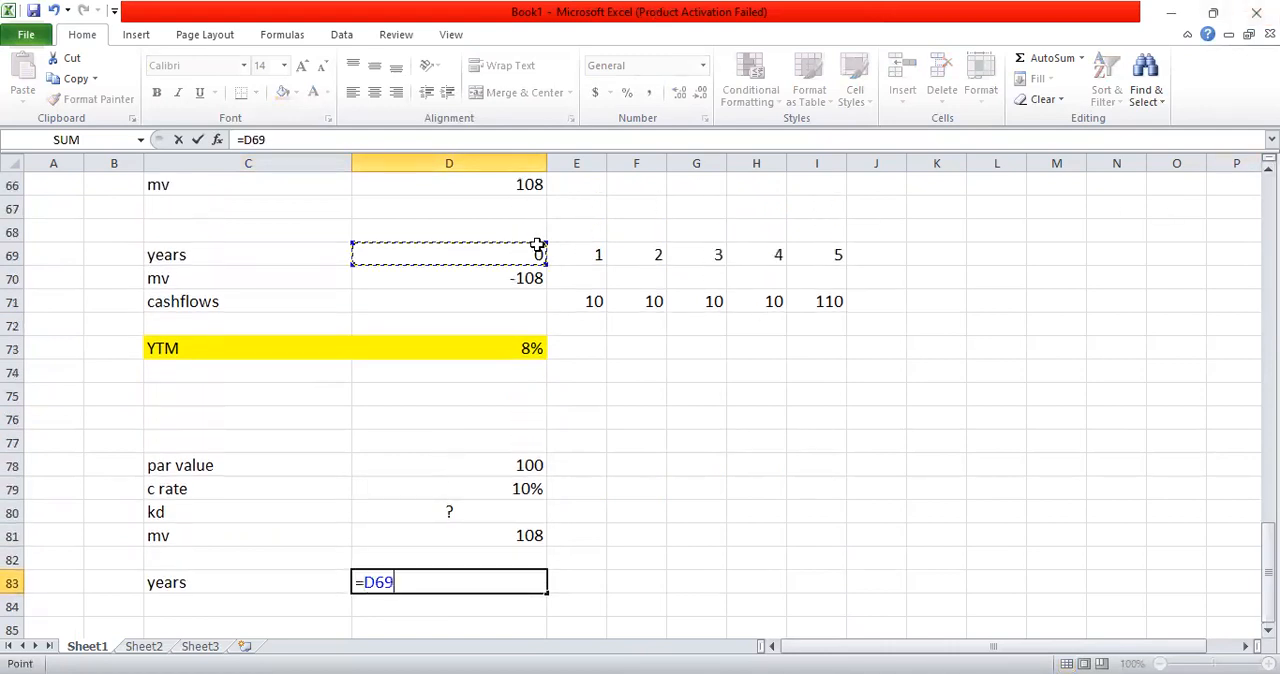
pyautogui.press('Return')
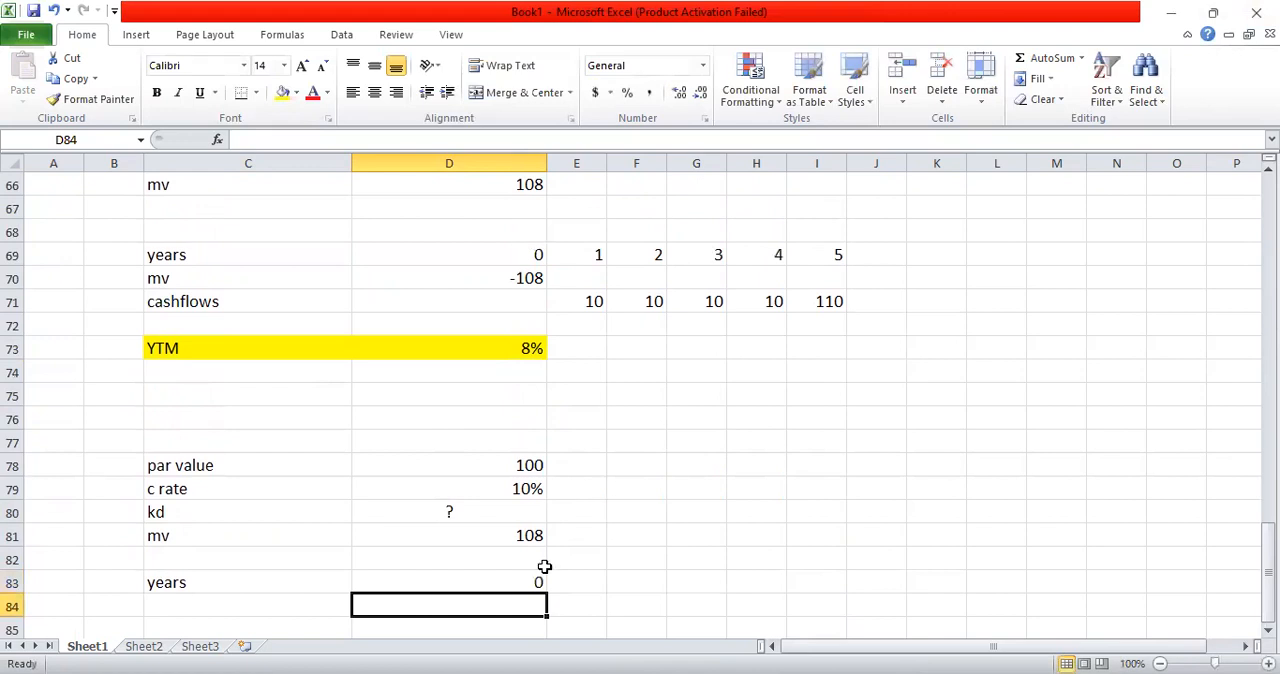
# Step: Copy the linked year formula in D83 across to I83 to fill the years row
pyautogui.click(509, 580)
pyautogui.hotkey('ctrl', 'c')
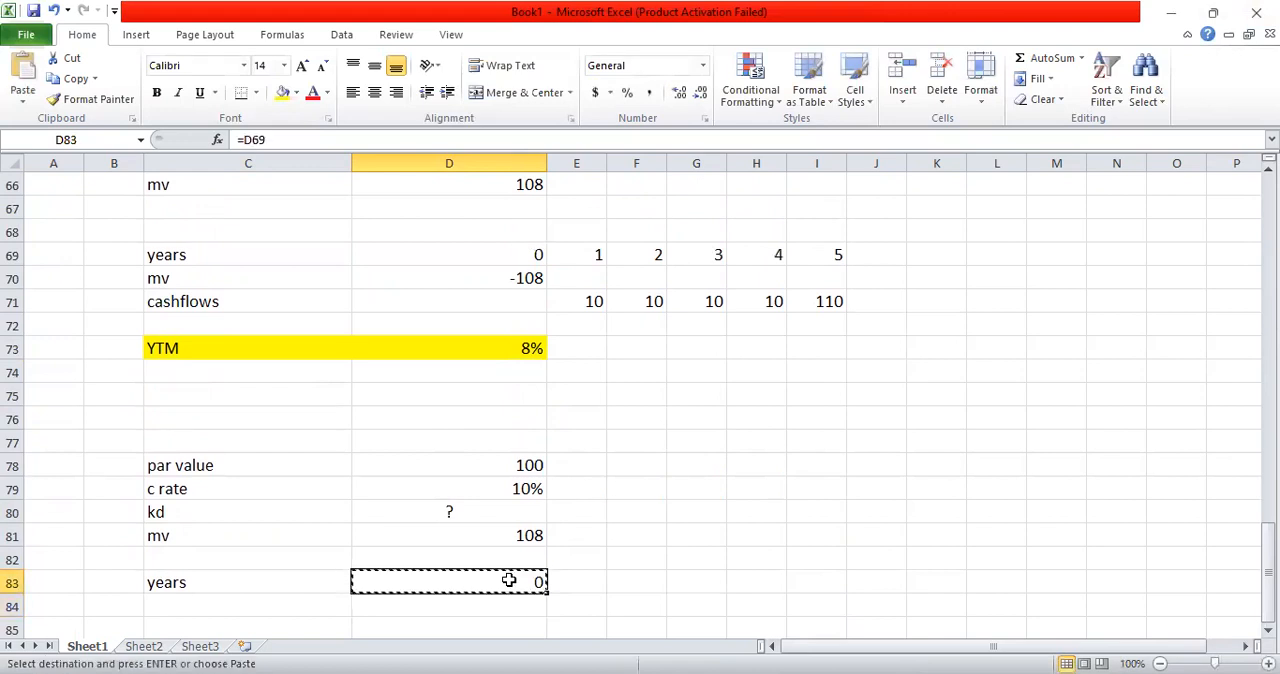
pyautogui.hotkey('shift', 'Right')
pyautogui.hotkey('shift', 'Right')
pyautogui.hotkey('shift', 'Right')
pyautogui.hotkey('shift', 'Right')
pyautogui.hotkey('shift', 'Right')
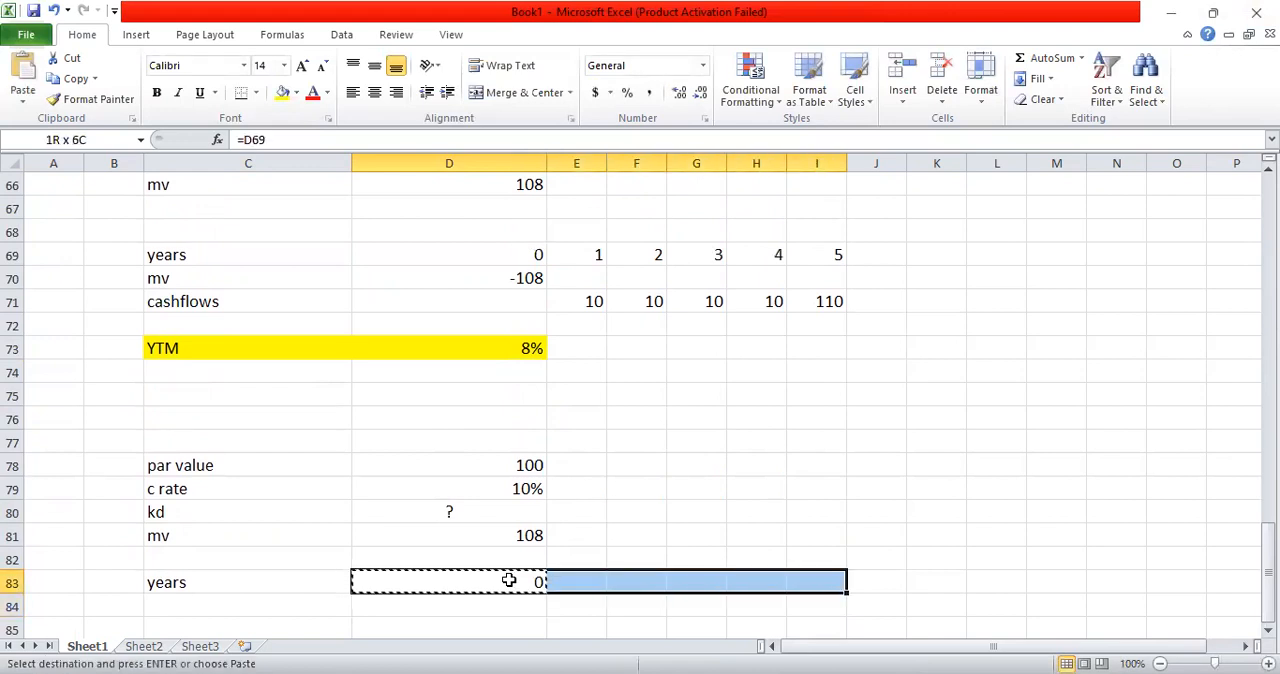
pyautogui.hotkey('ctrl', 'v')
pyautogui.press('Escape')
pyautogui.press('Return')
pyautogui.press('Return')
pyautogui.press('Return')
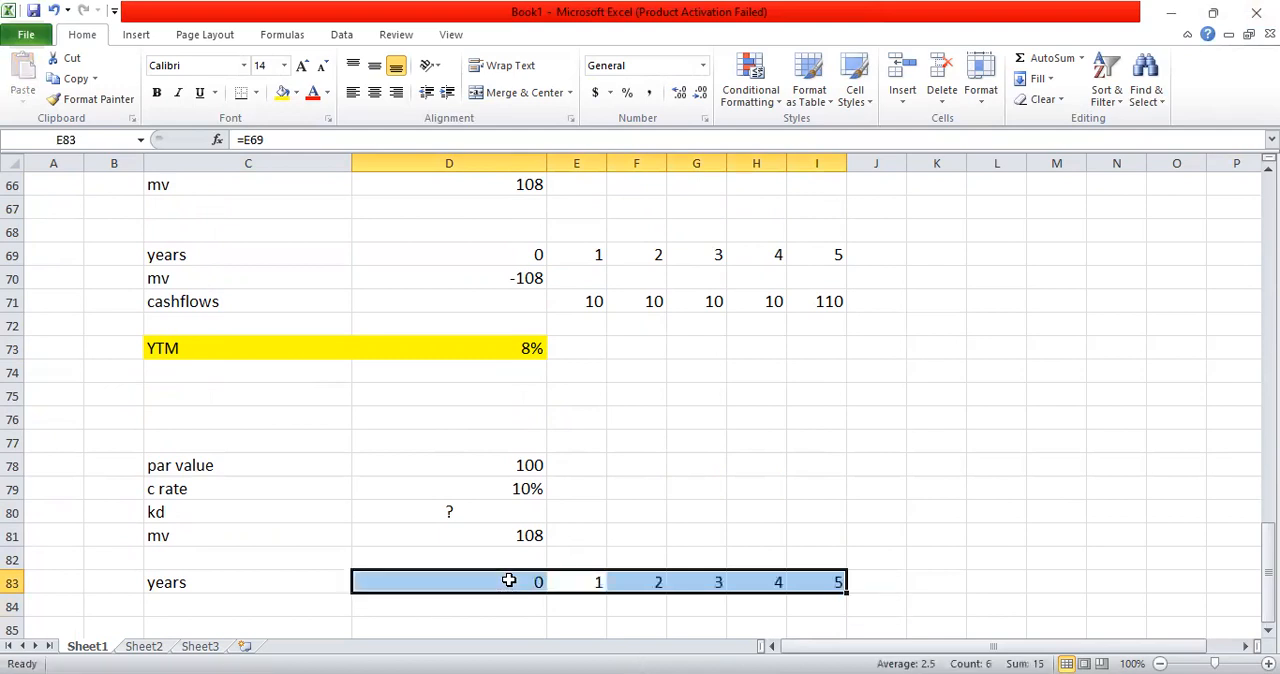
pyautogui.press('Down')
pyautogui.press('Down')
pyautogui.press('Down')
pyautogui.press('Left')
pyautogui.press('Up')
pyautogui.press('Left')
pyautogui.press('Left')
pyautogui.press('Up')
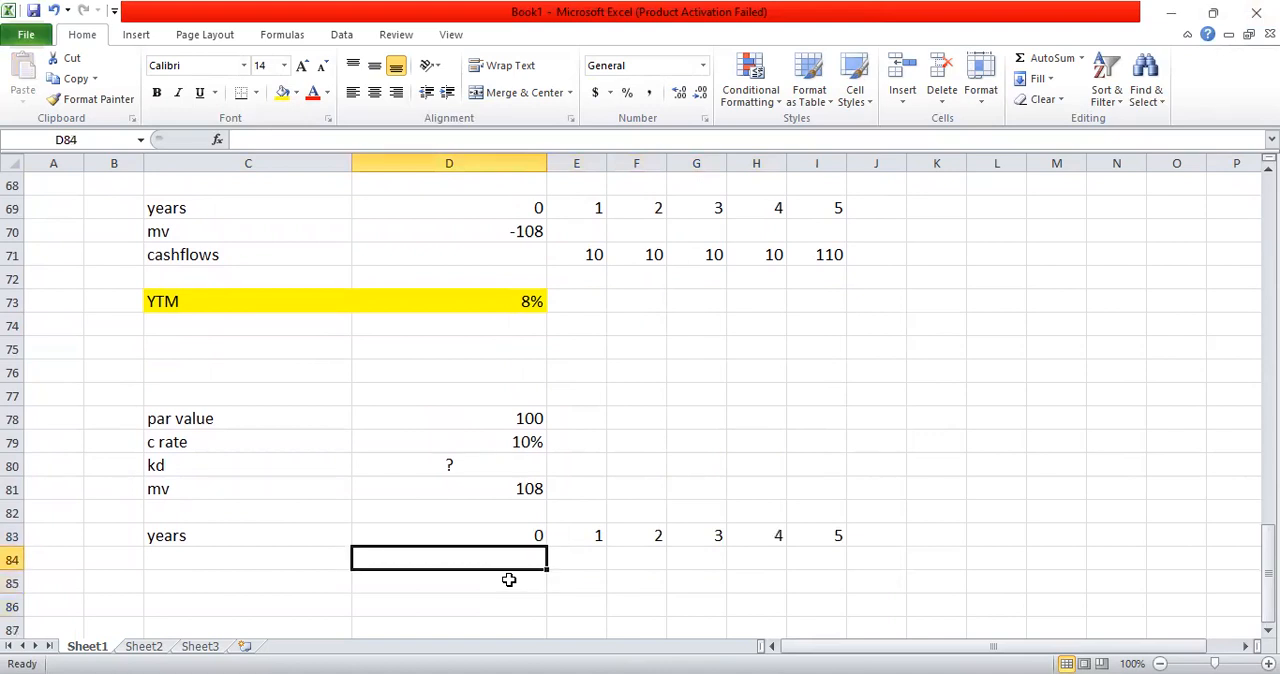
# Step: Add a "tax" input in C82 with a rate of 20% in D82
pyautogui.click(206, 507)
pyautogui.write('tax')
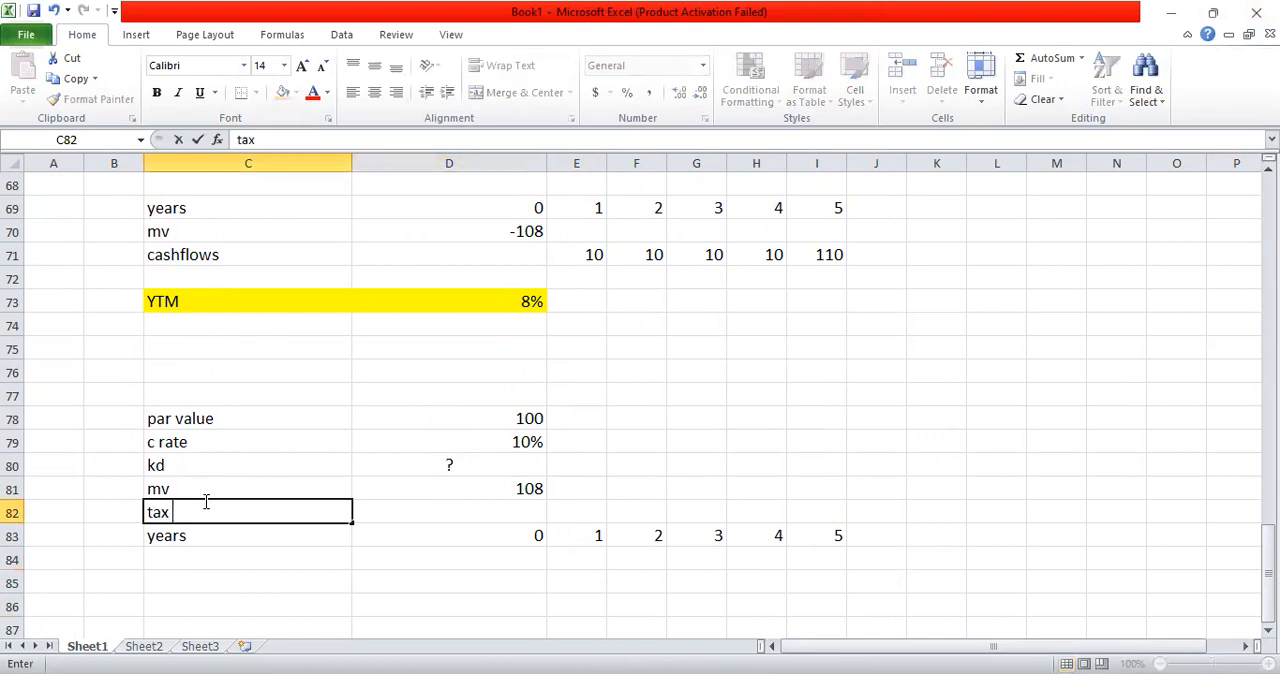
pyautogui.write(' 0')
pyautogui.press('BackSpace')
pyautogui.press('Tab')
pyautogui.write('20')
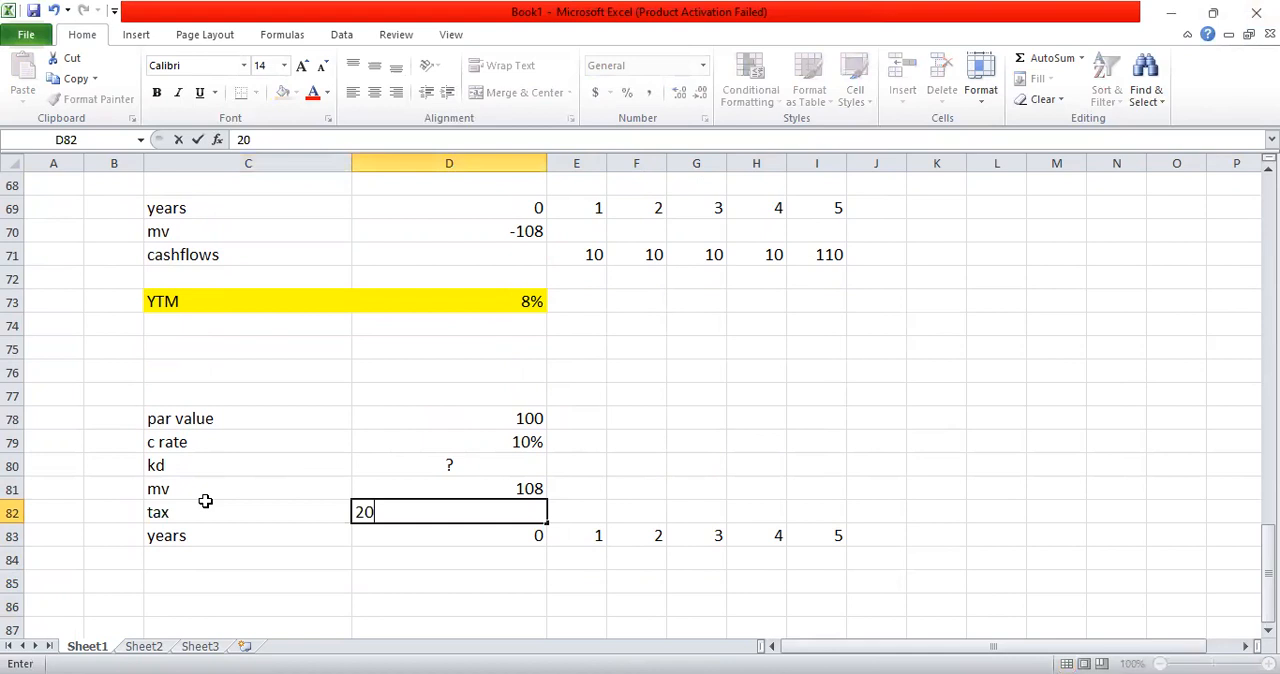
pyautogui.write('%')
pyautogui.press('Return')
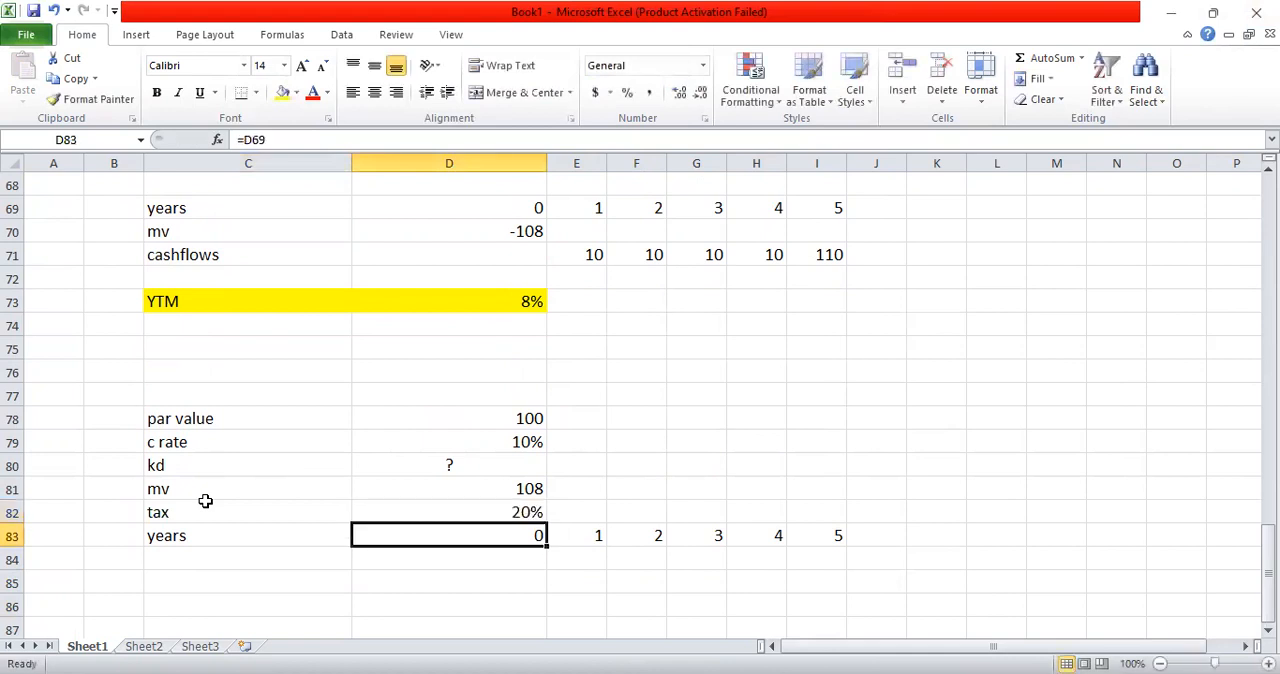
# Step: Label C84 "mv" and enter =-108 in D84 as the year 0 outflow
pyautogui.press('Return')
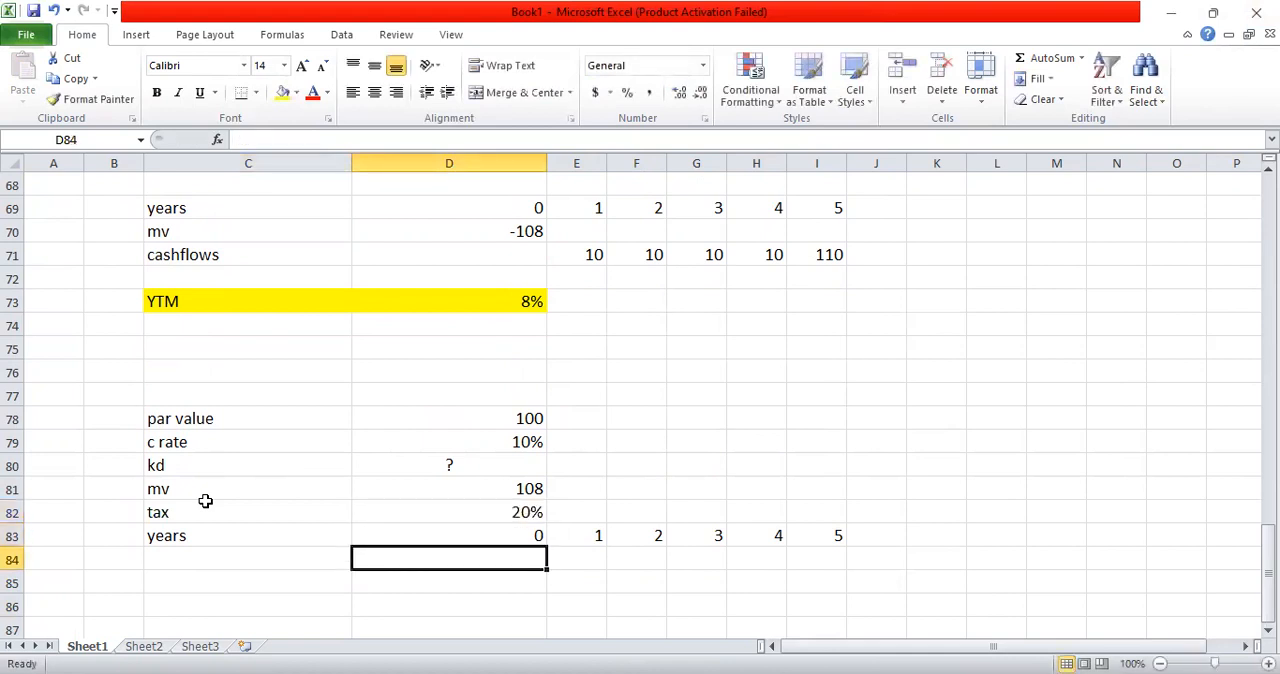
pyautogui.press('Left')
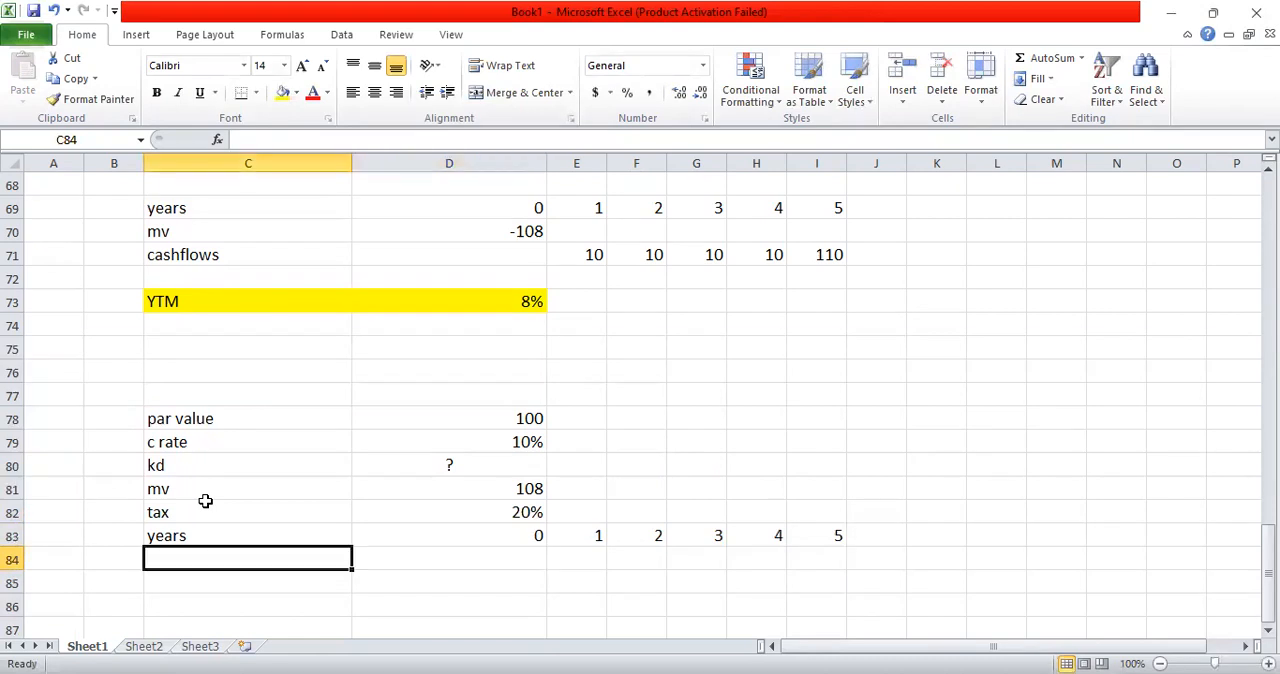
pyautogui.write('mv')
pyautogui.press('Right')
pyautogui.press('Right')
pyautogui.press('Left')
pyautogui.write('=')
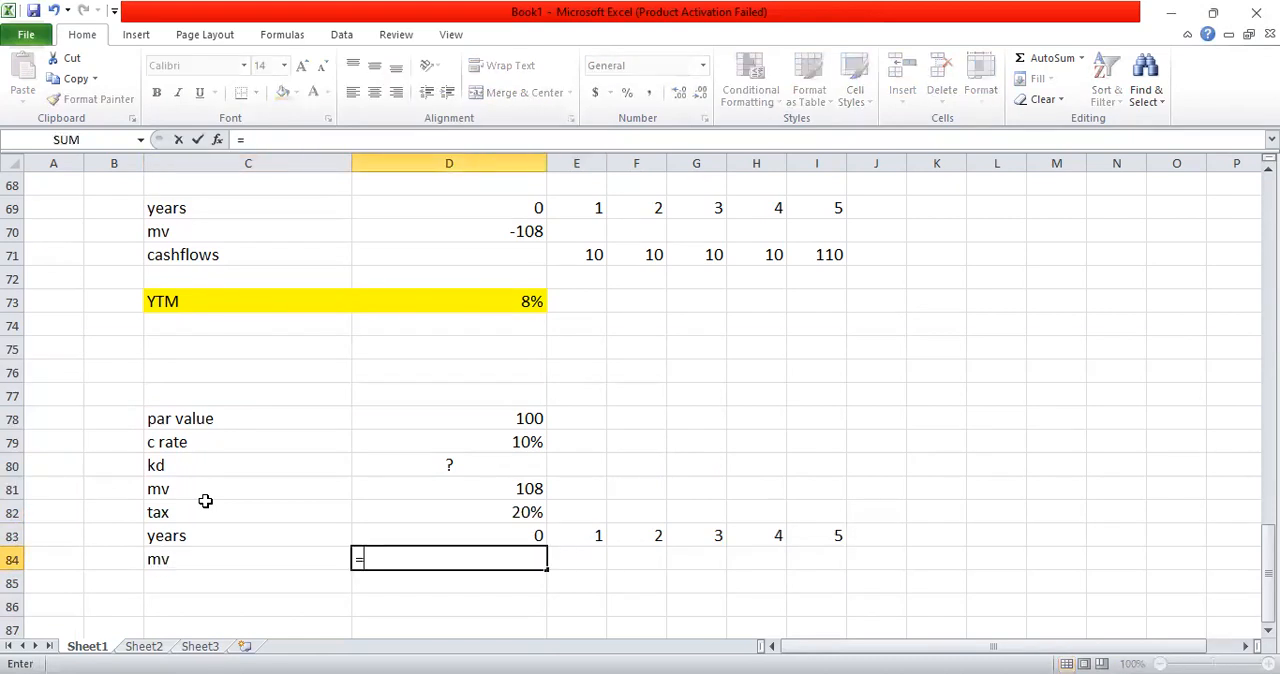
pyautogui.write('-108')
pyautogui.press('Return')
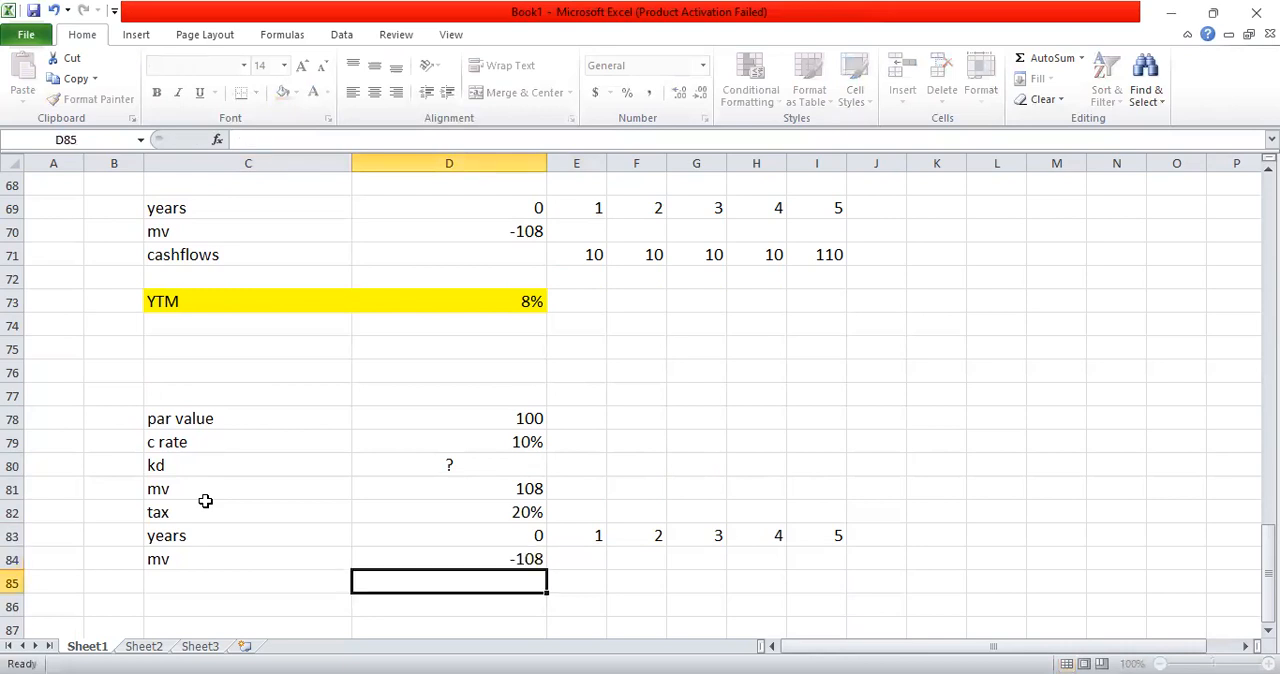
# Step: Label the row below mv by entering "cash flows" in C85
pyautogui.press('Down')
pyautogui.press('Up')
pyautogui.press('Left')
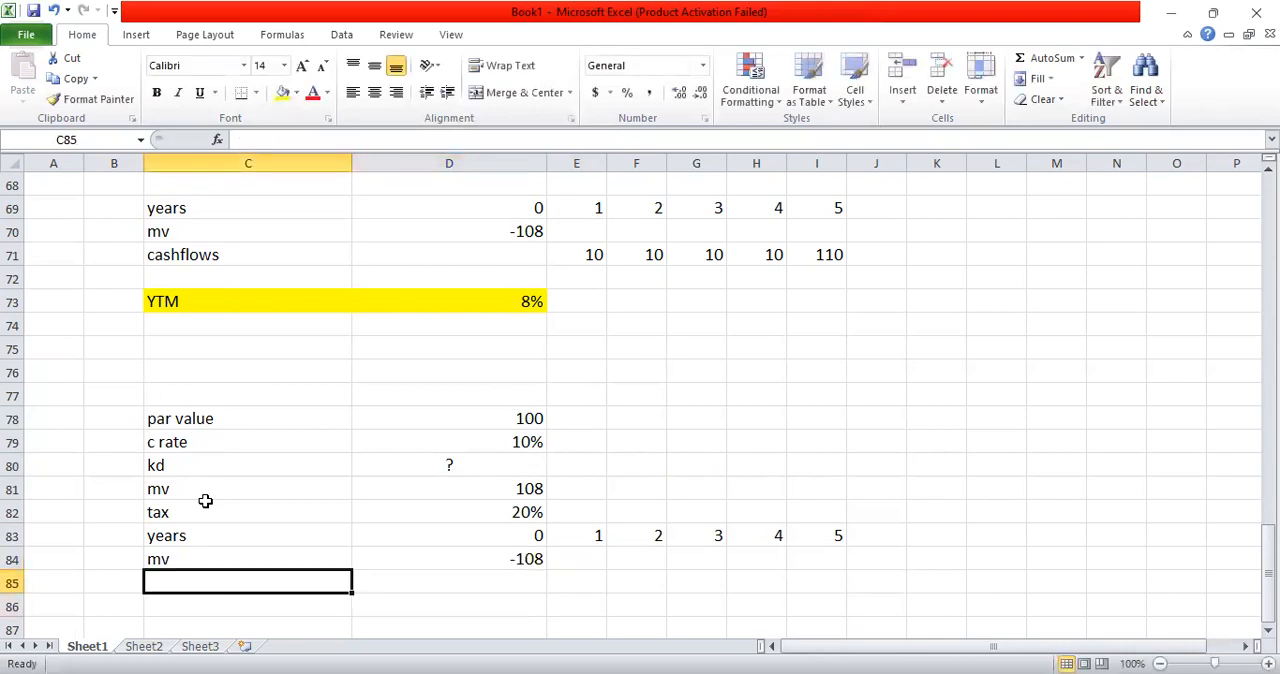
pyautogui.write('cash f')
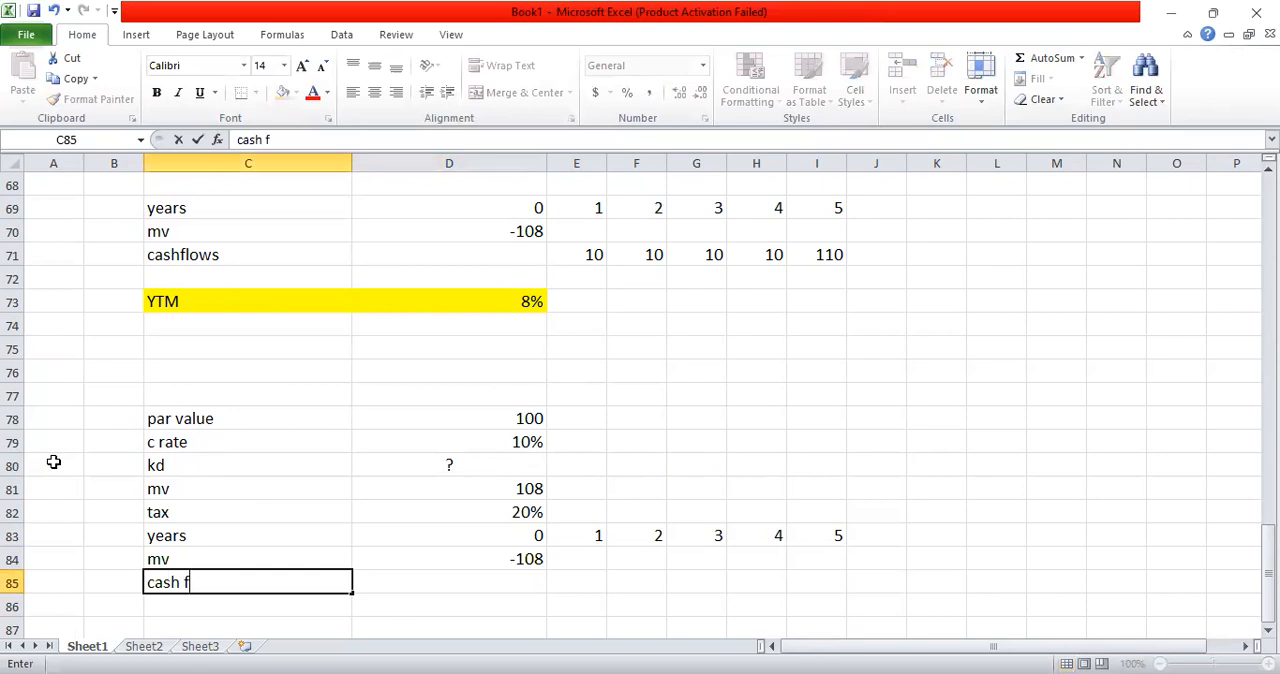
pyautogui.write('lows')
pyautogui.press('Tab')
pyautogui.press('Tab')
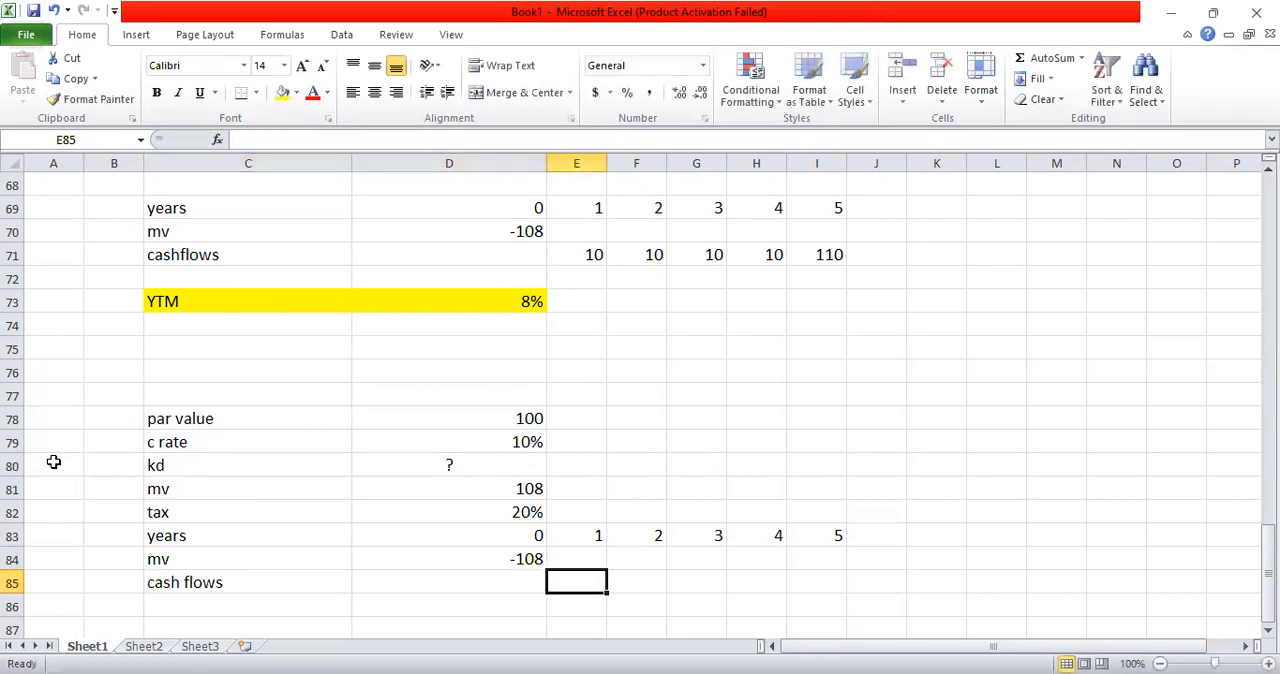
# Step: Enter the after-tax coupon formula =10*0.8 in E85 for year 1
pyautogui.write('=')
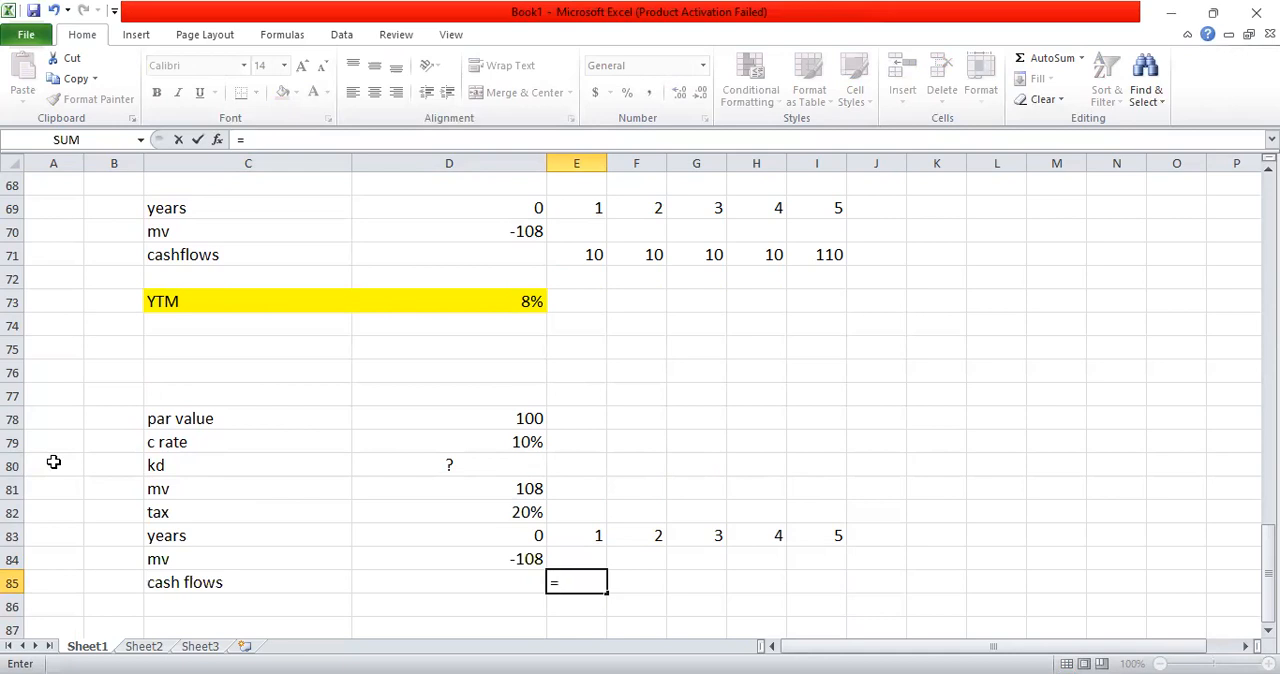
pyautogui.write('10*0.8')
pyautogui.press('Return')
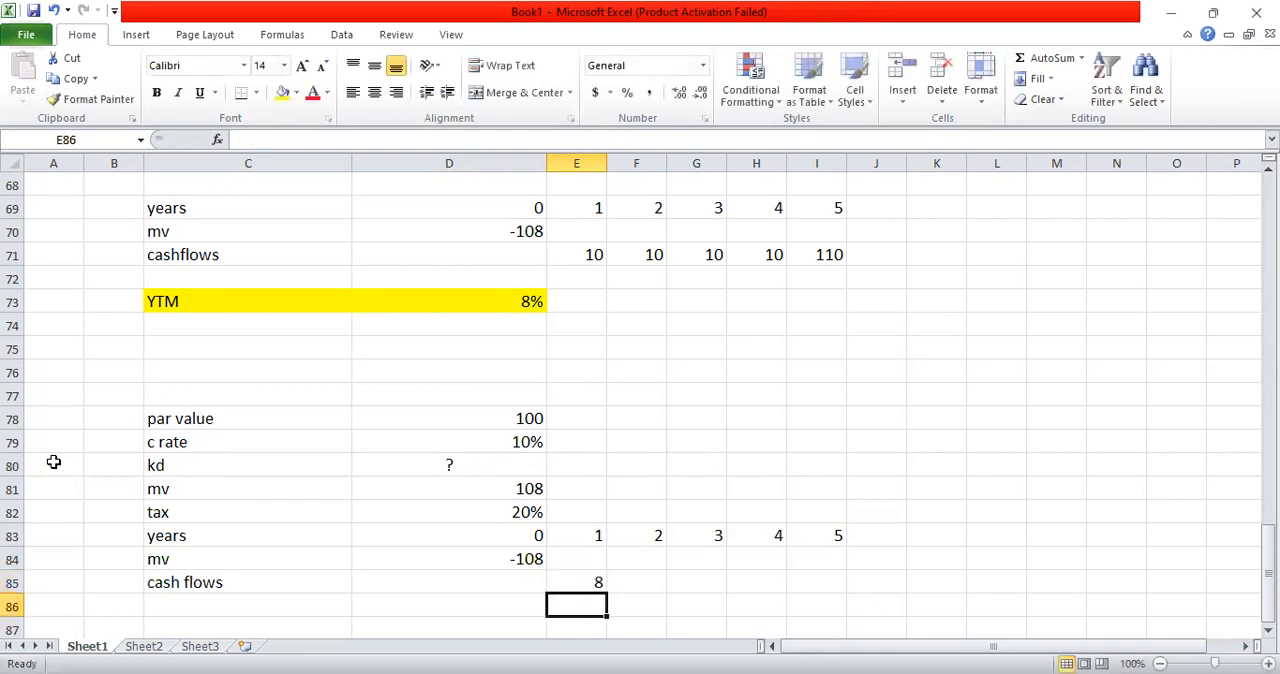
# Step: Copy the after-tax coupon formula in E85 across to I85 for years 2 to 5
pyautogui.press('Up')
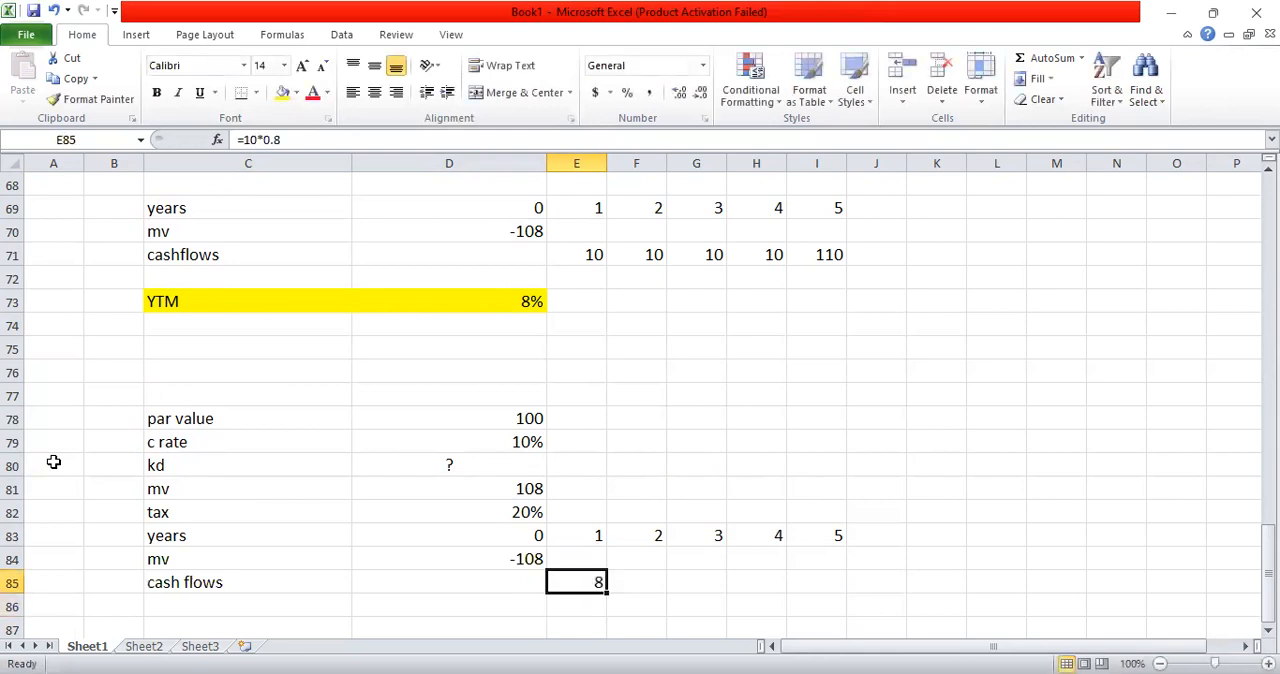
pyautogui.hotkey('ctrl', 'c')
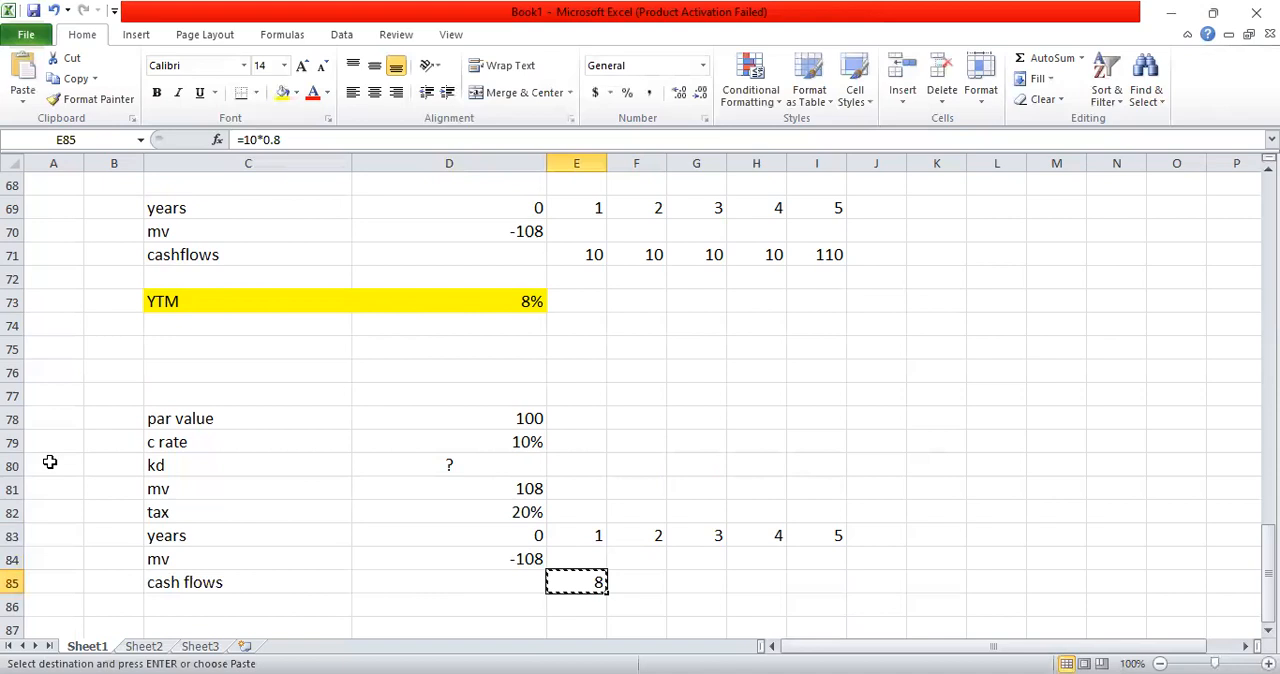
pyautogui.hotkey('shift', 'Right')
pyautogui.hotkey('shift', 'Right')
pyautogui.hotkey('shift', 'Right')
pyautogui.hotkey('shift', 'Right')
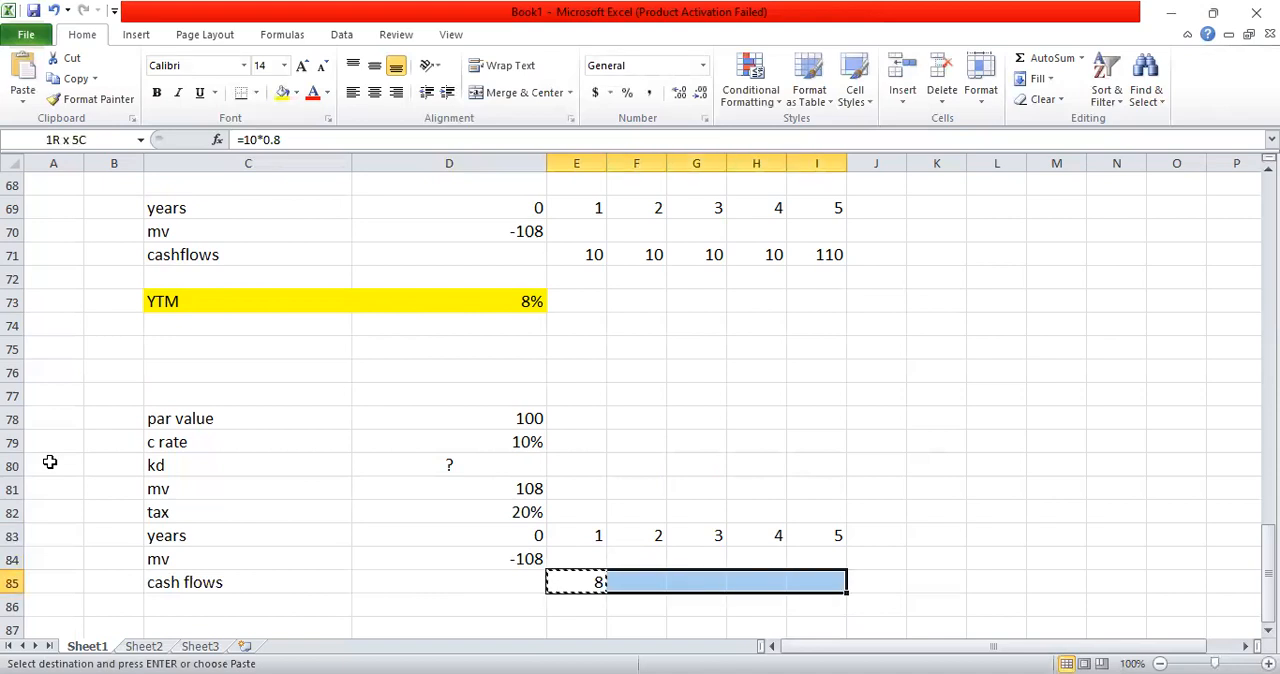
pyautogui.hotkey('ctrl', 'v')
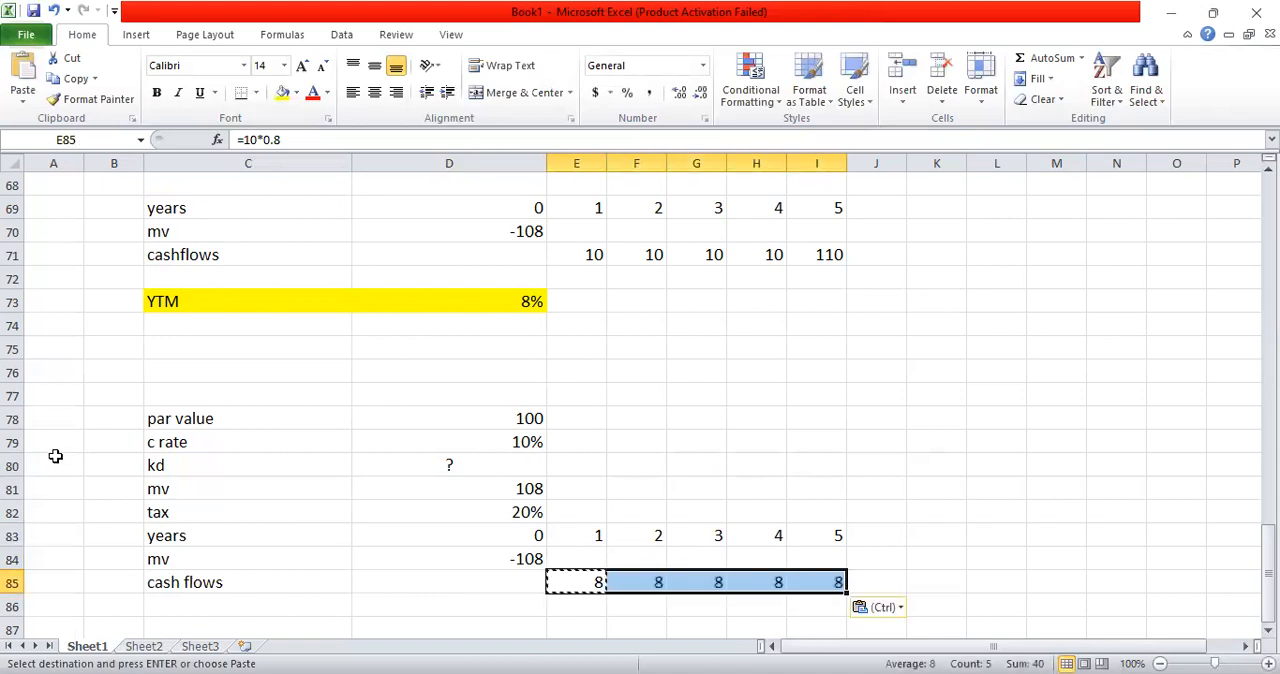
pyautogui.press('F2')
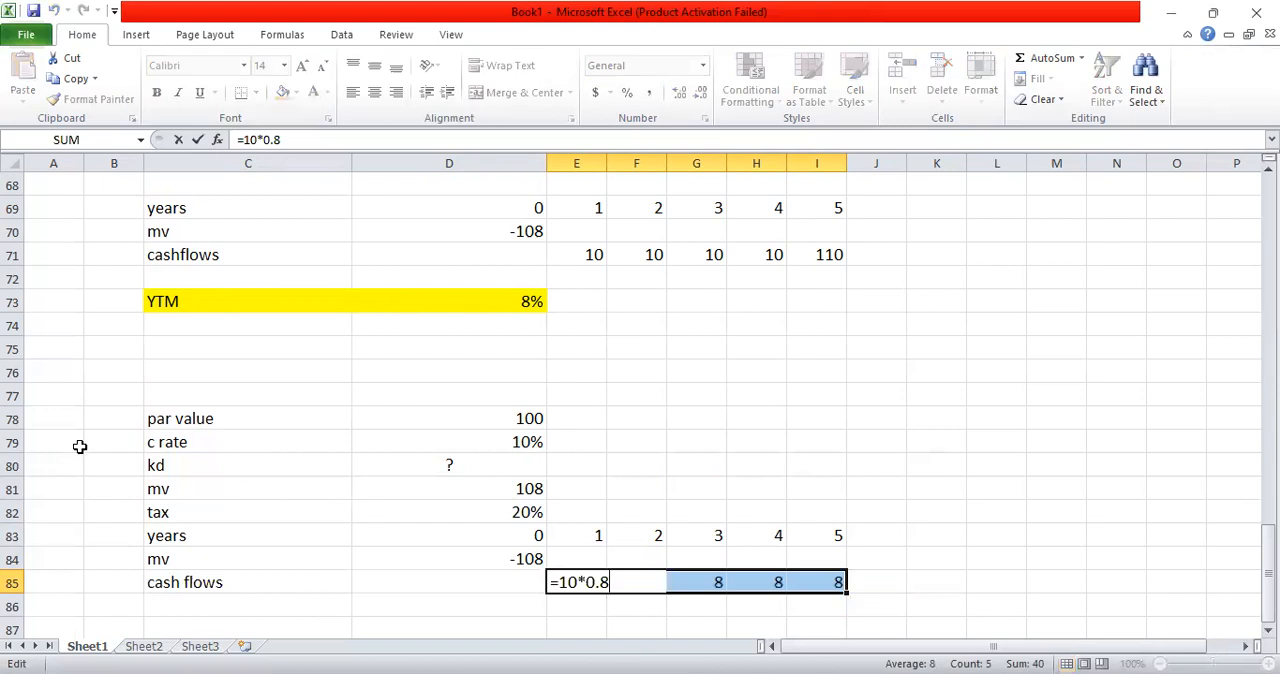
pyautogui.press('Return')
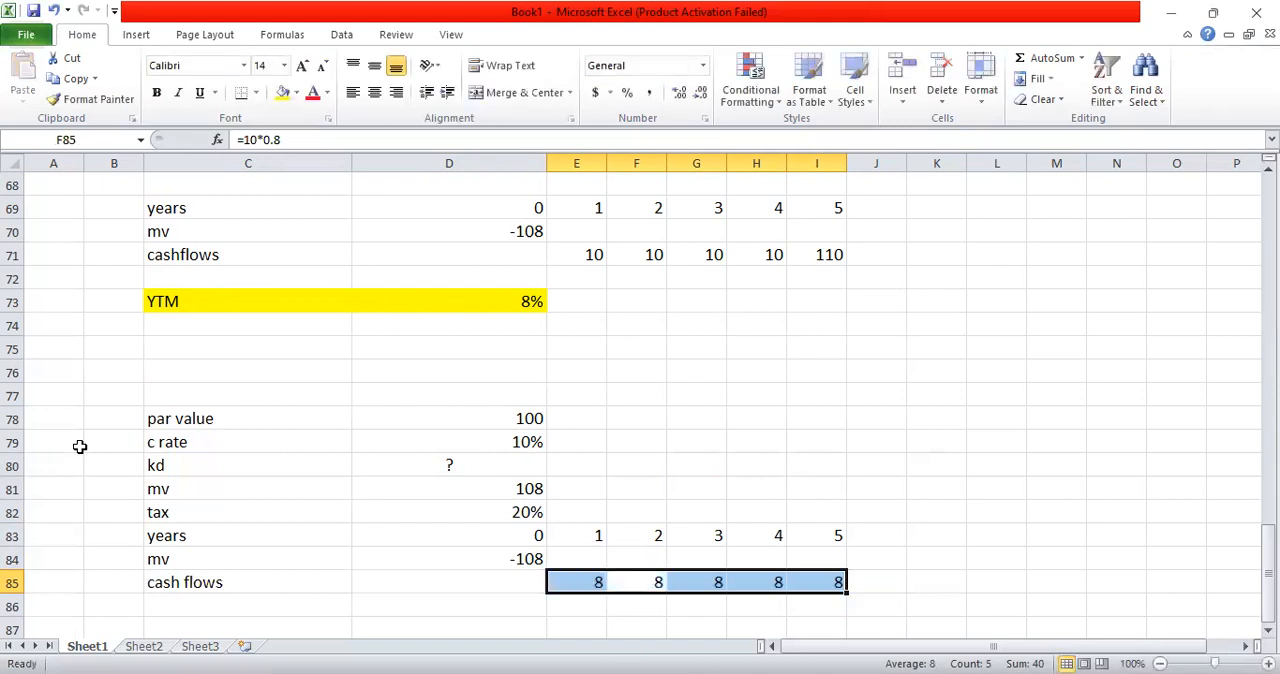
# Step: Add the 100 par value repayment to the year 5 cash flow, making I85 =10*0.8+100
pyautogui.press('Left')
pyautogui.press('Right')
pyautogui.press('Right')
pyautogui.press('Right')
pyautogui.press('Right')
pyautogui.press('Right')
pyautogui.press('Left')
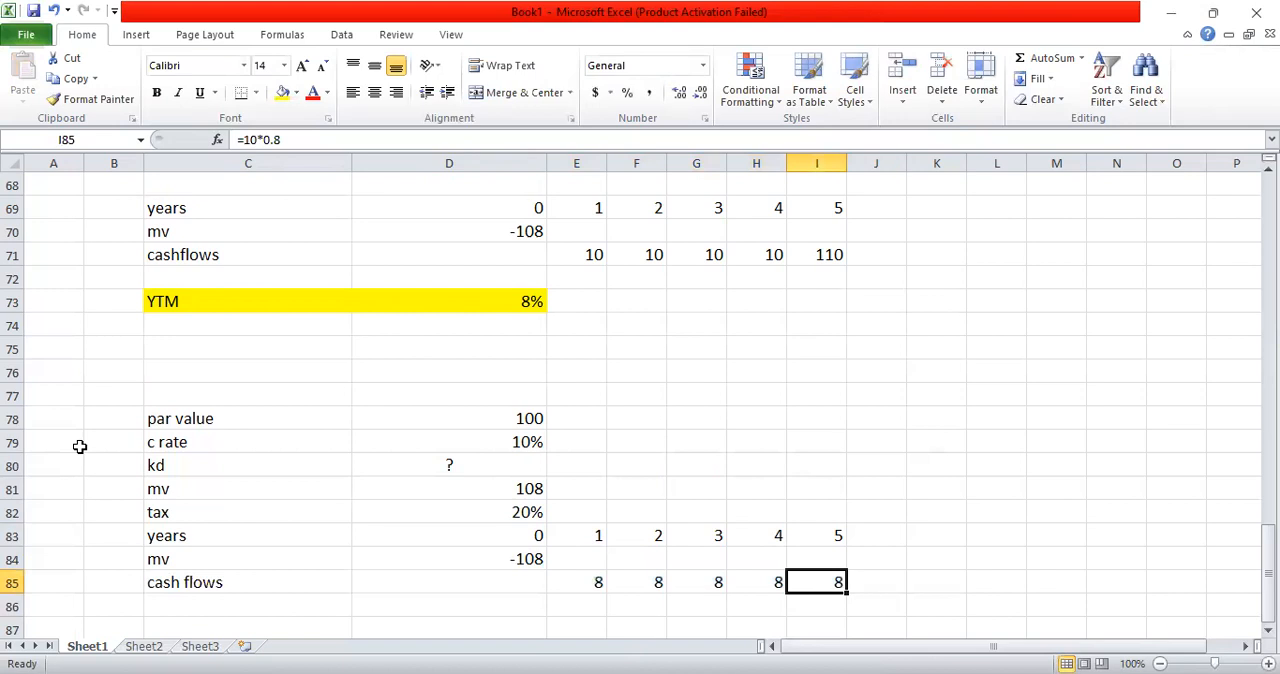
pyautogui.press('F2')
pyautogui.write('+100')
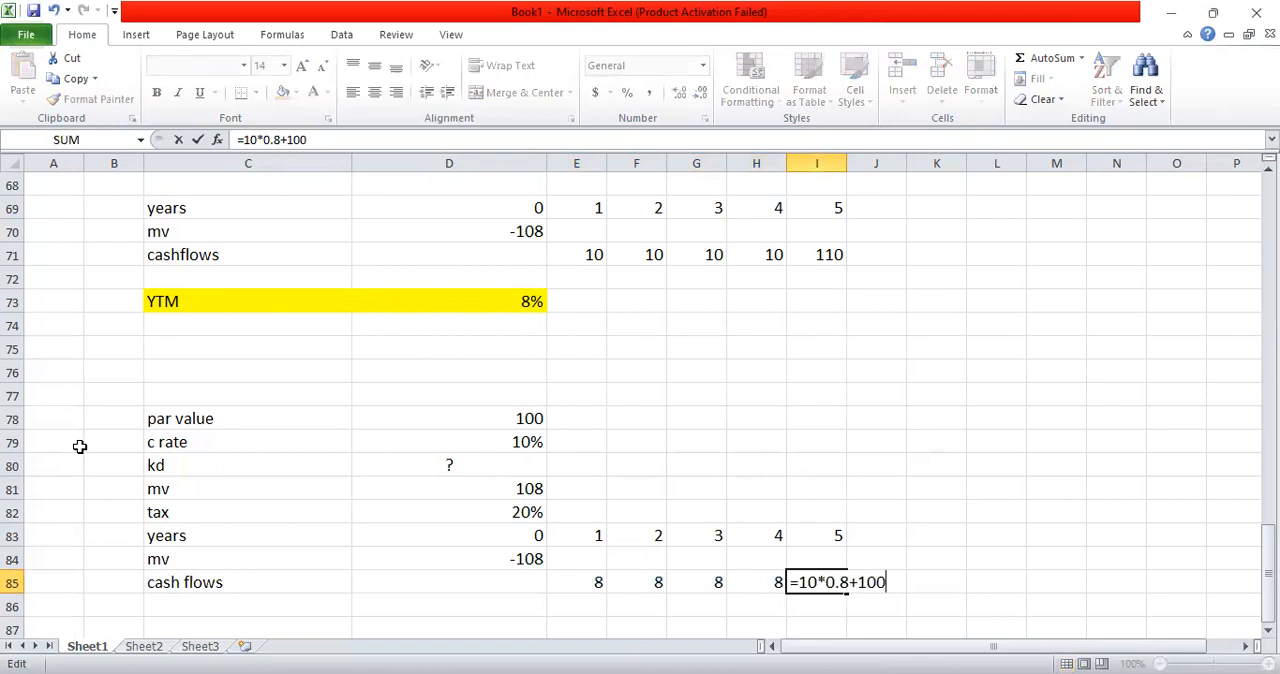
pyautogui.press('Return')
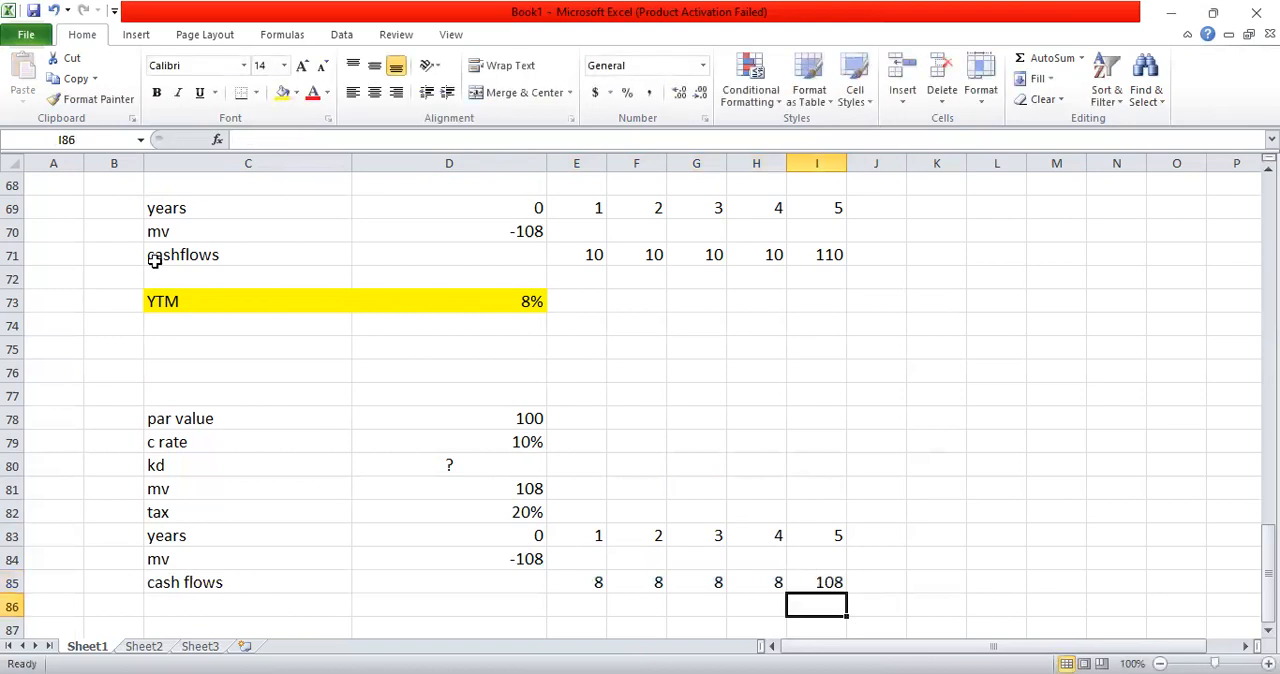
# Step: Calculate the after-tax cost of debt in D87 with the formula =IRR(D84:I85)
pyautogui.click(1268, 631)
pyautogui.click(1268, 631)
pyautogui.click(1268, 631)
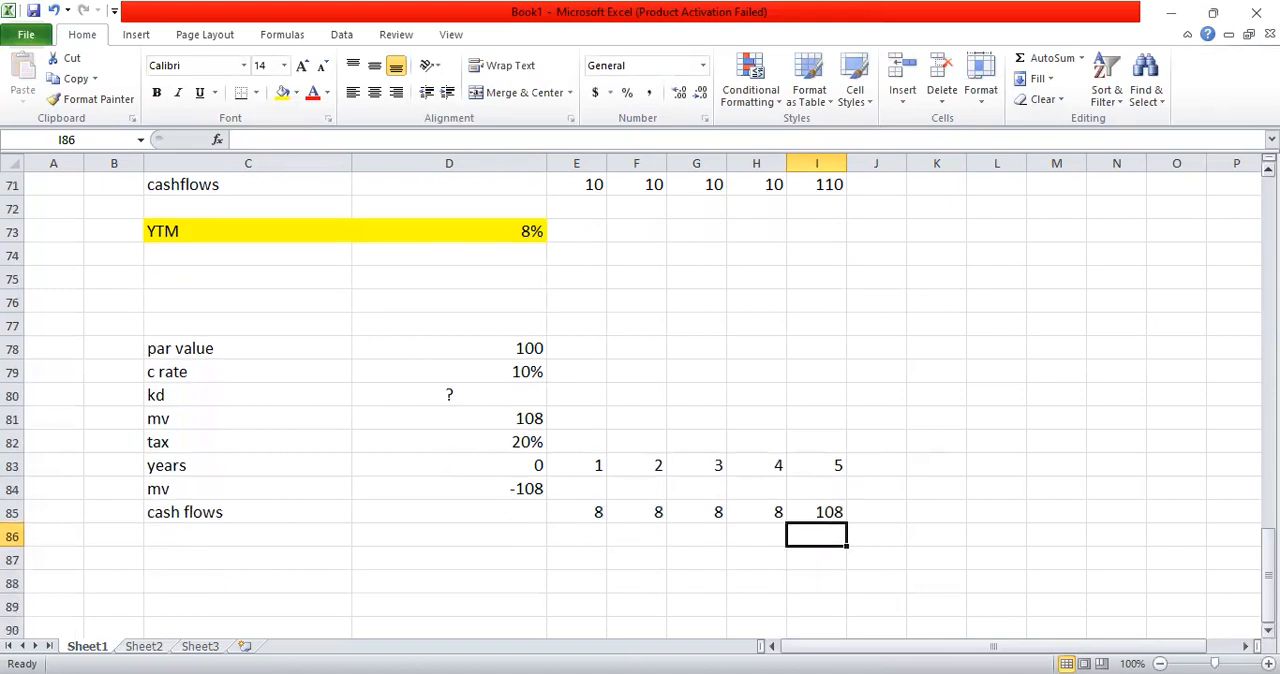
pyautogui.click(1268, 631)
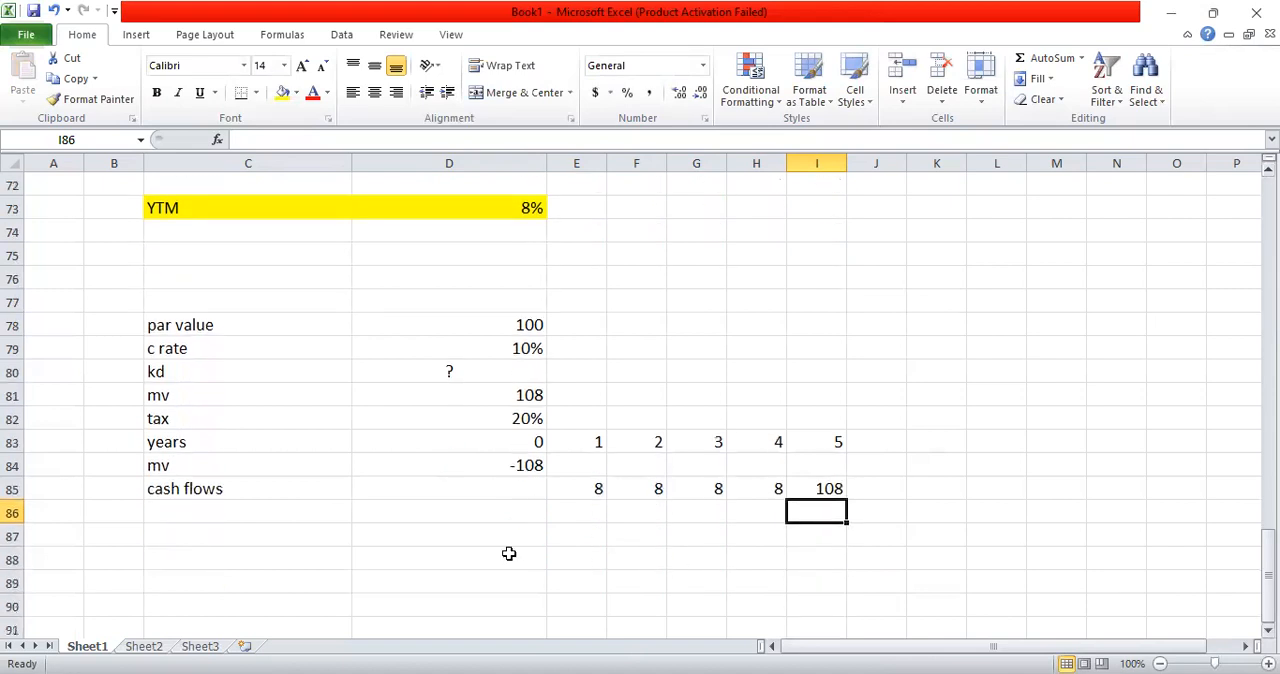
pyautogui.click(433, 535)
pyautogui.write('=')
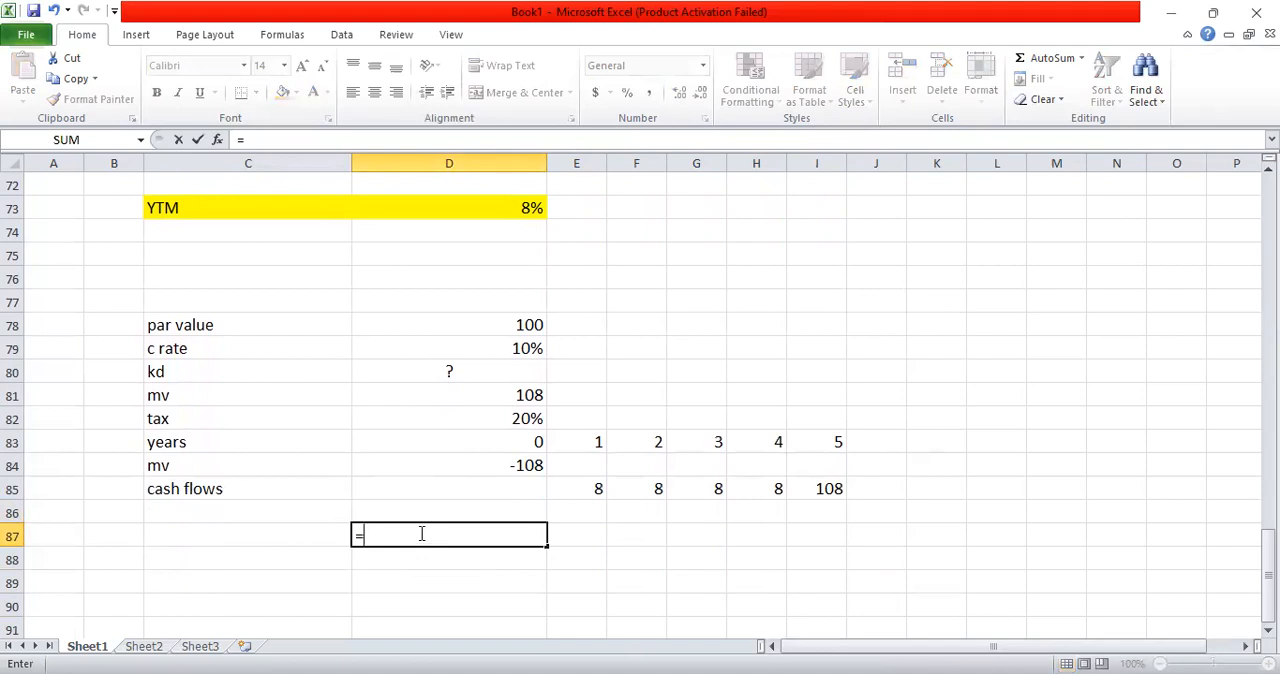
pyautogui.write('irr')
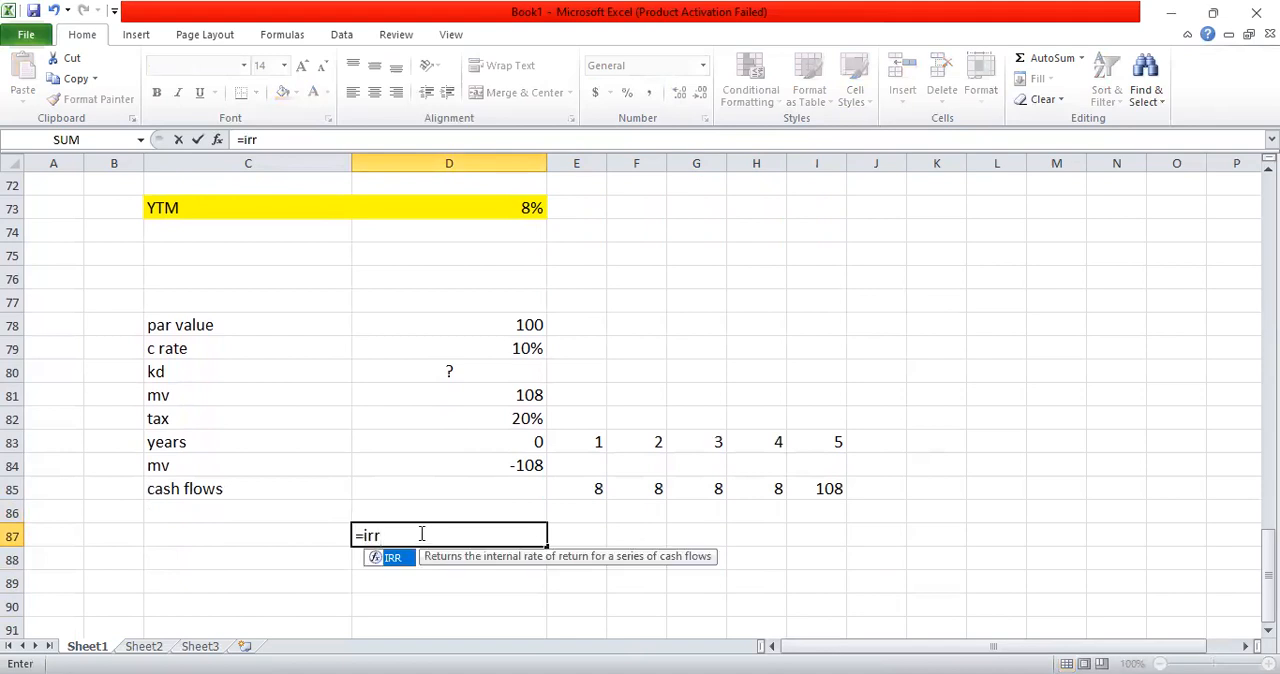
pyautogui.write('(')
pyautogui.click(535, 462)
pyautogui.moveTo(535, 463); pyautogui.dragTo(840, 514)
pyautogui.hotkey('shift', 'Up')
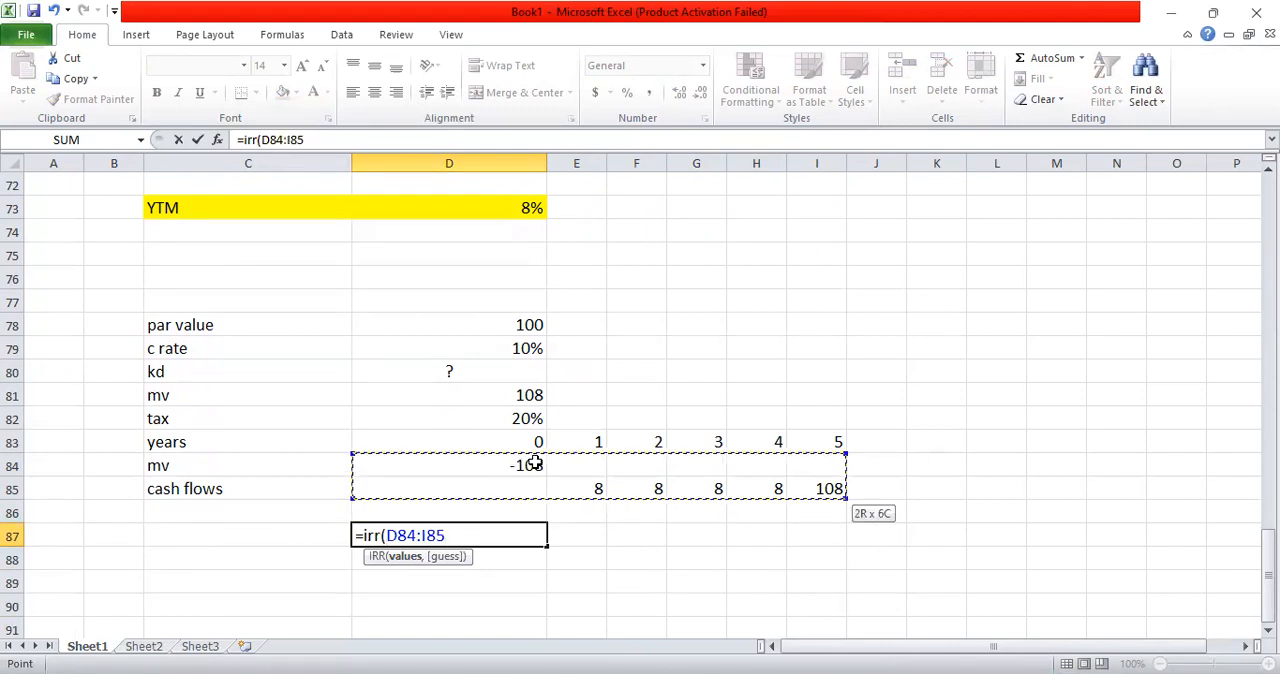
pyautogui.write(')')
pyautogui.press('Return')
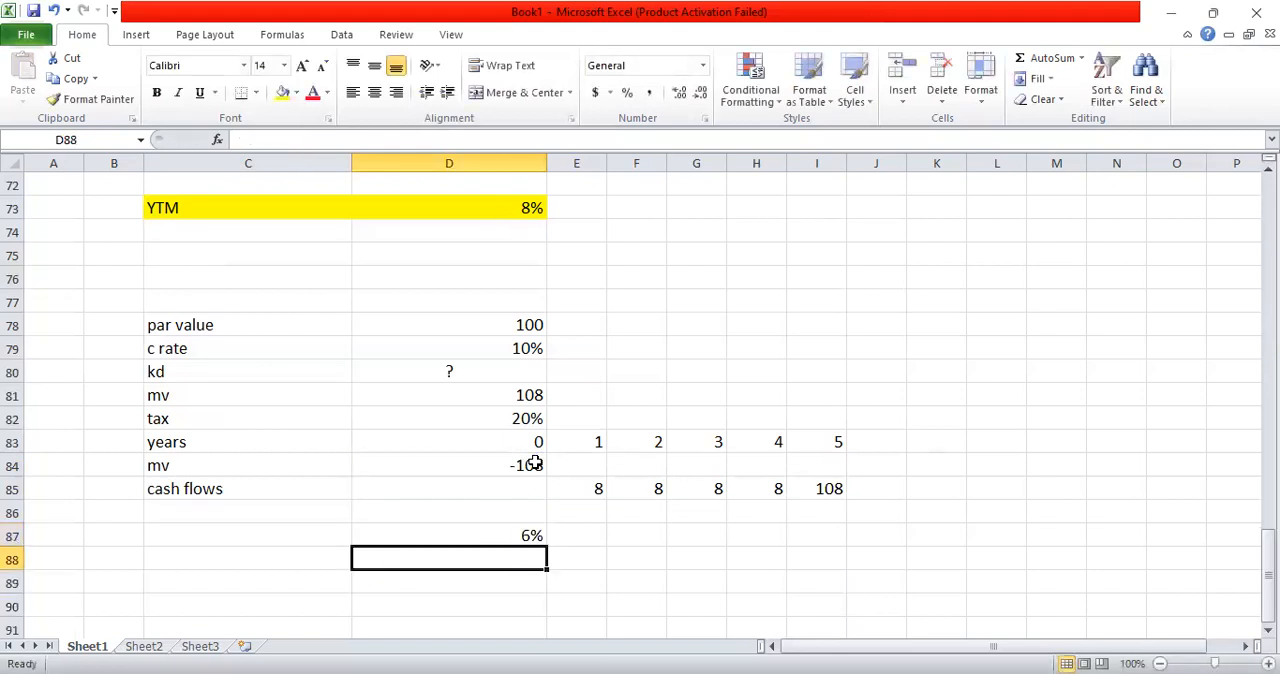
# Step: Label the IRR result by entering "kd" in C87 and fill C87:D87 with yellow
pyautogui.click(321, 536)
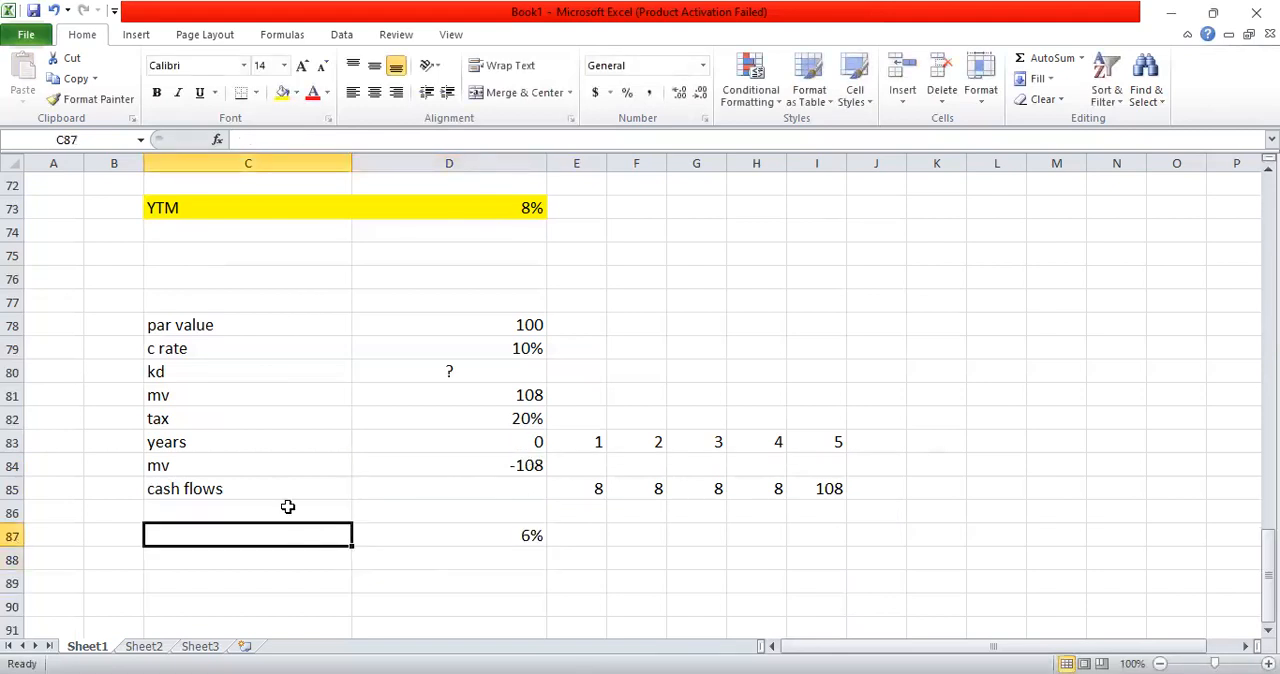
pyautogui.write('kd')
pyautogui.press('Return')
pyautogui.click(186, 539)
pyautogui.hotkey('shift', 'Right')
pyautogui.hotkey('shift', 'Right')
pyautogui.hotkey('shift', 'Left')
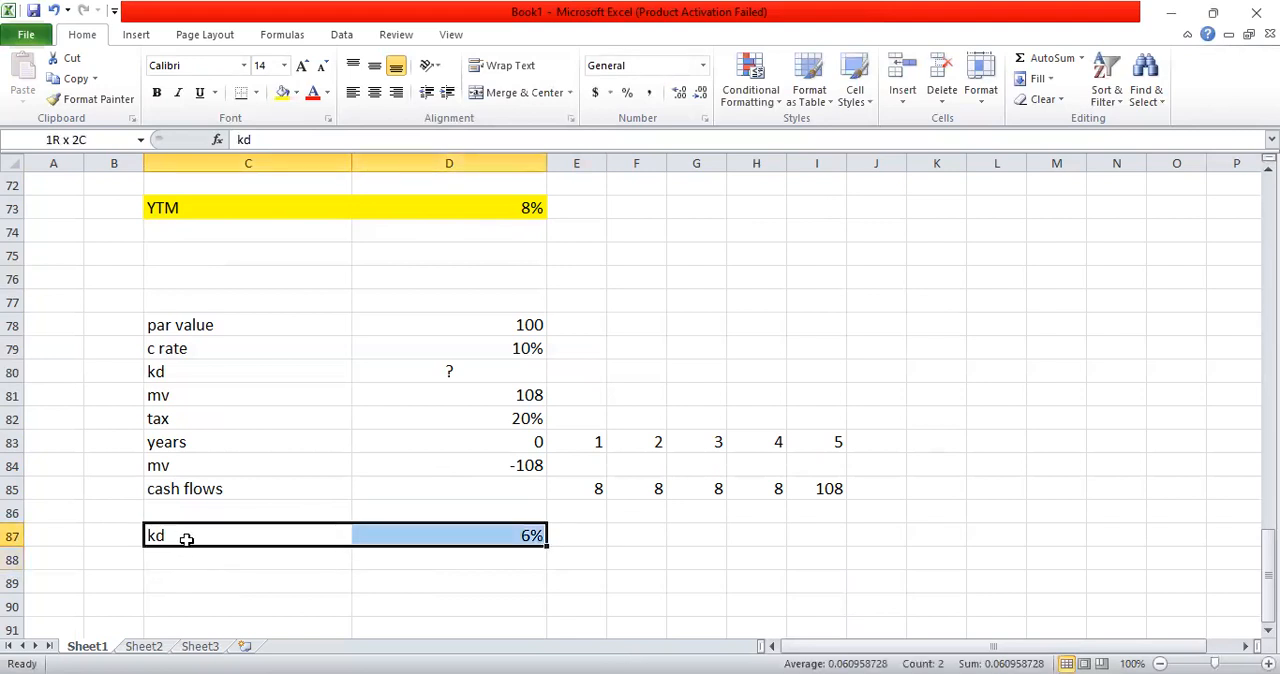
pyautogui.click(283, 92)
# Step: Insert a blank row above the years row 83, below the tax row
pyautogui.click(492, 418)
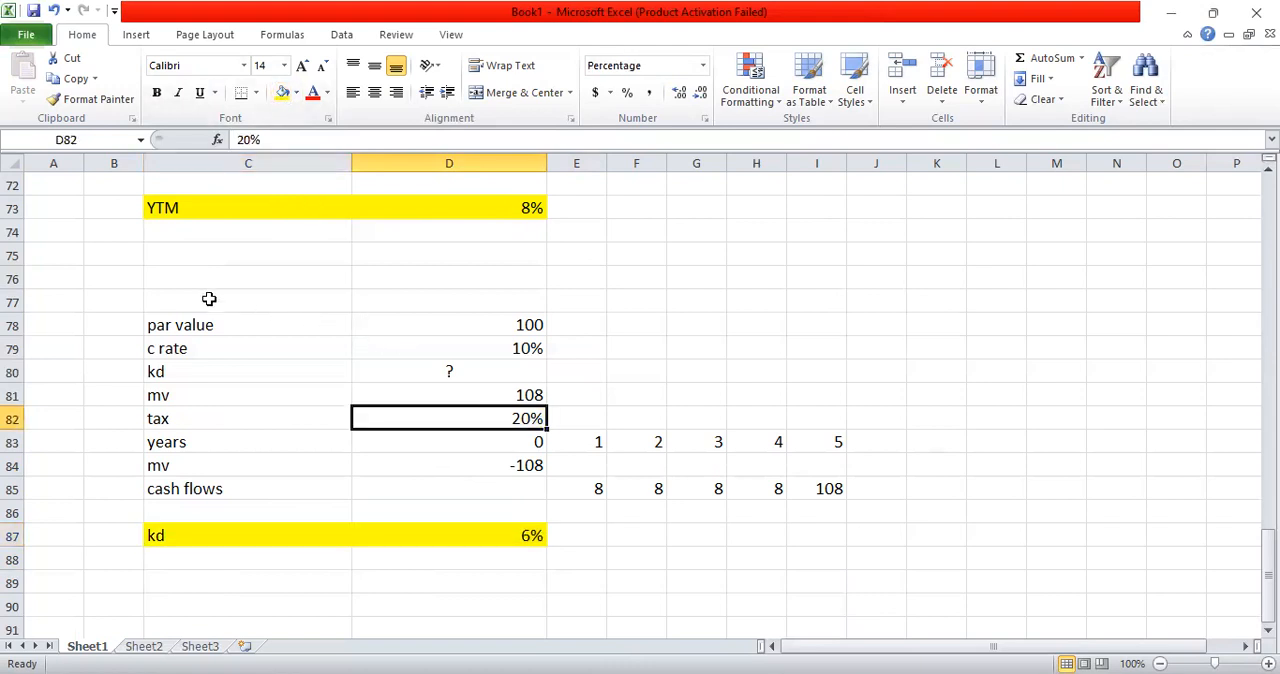
pyautogui.click(12, 442)
pyautogui.hotkey('ctrl', 'shift', '+')
# Step: Make the kd problem's input data in C78:D82, from par value to tax, bold
pyautogui.click(278, 324)
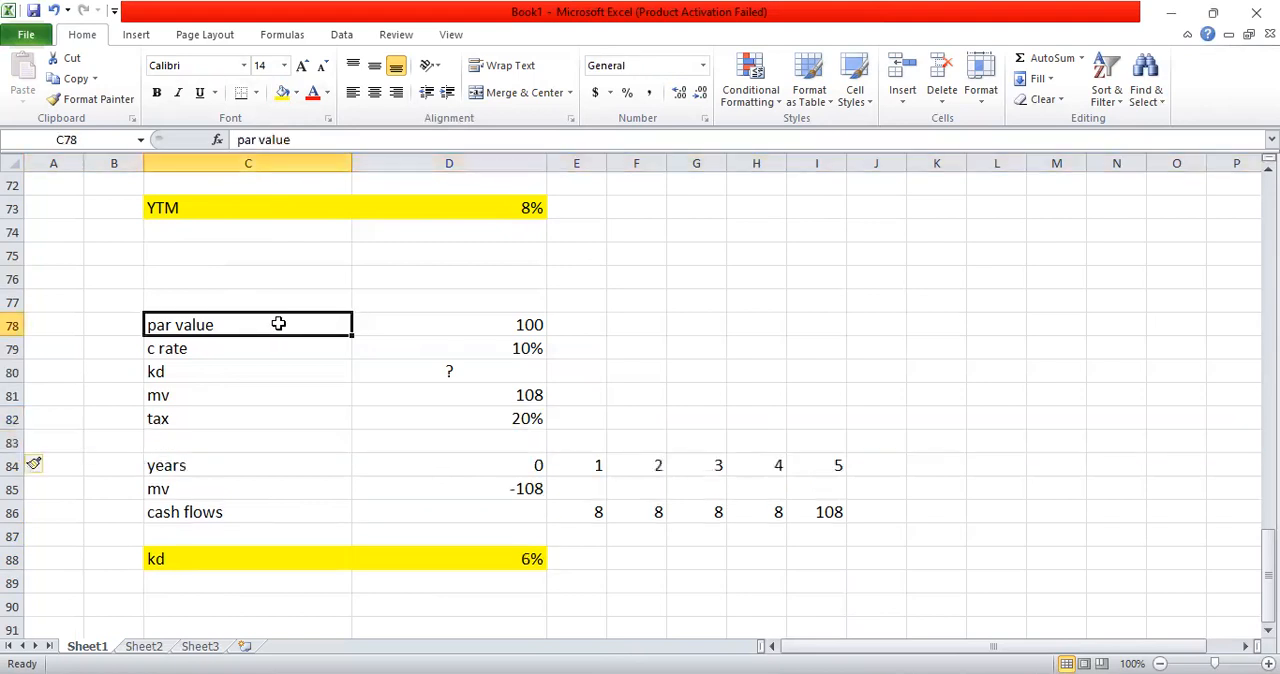
pyautogui.hotkey('shift', 'Right')
pyautogui.hotkey('shift', 'Right')
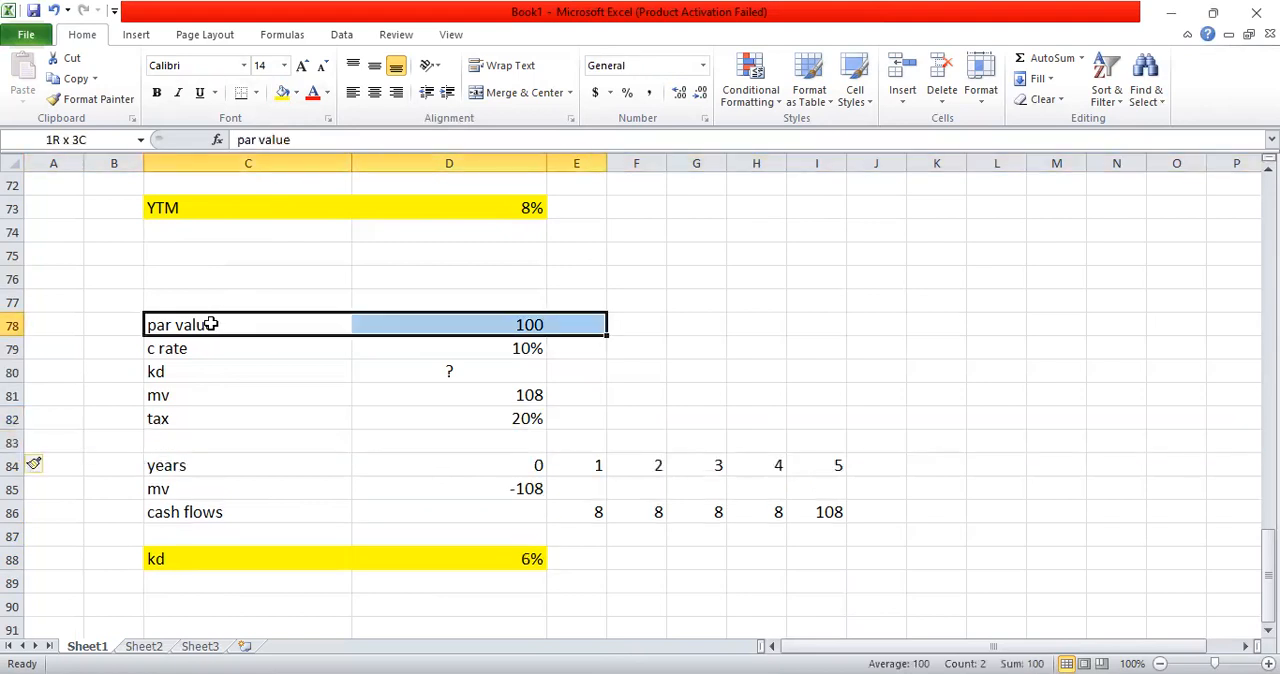
pyautogui.hotkey('shift', 'Left')
pyautogui.hotkey('shift', 'Down')
pyautogui.hotkey('shift', 'Down')
pyautogui.hotkey('shift', 'Down')
pyautogui.hotkey('shift', 'Down')
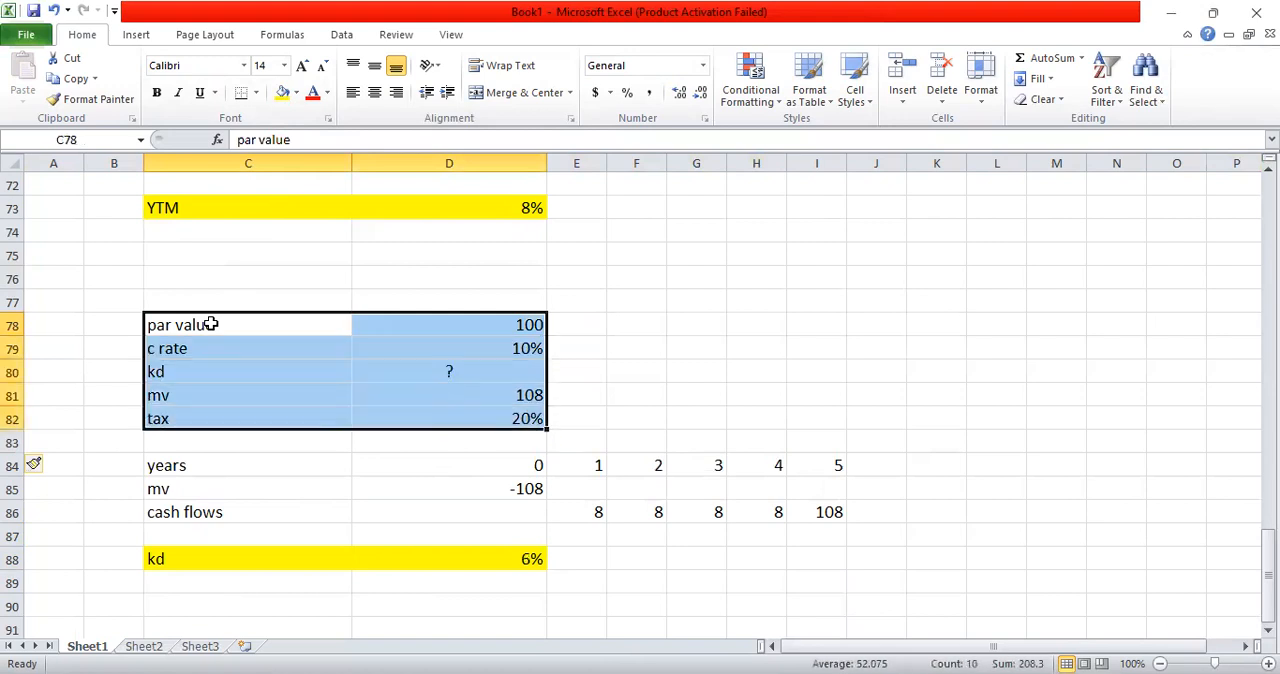
pyautogui.hotkey('ctrl', 'b')
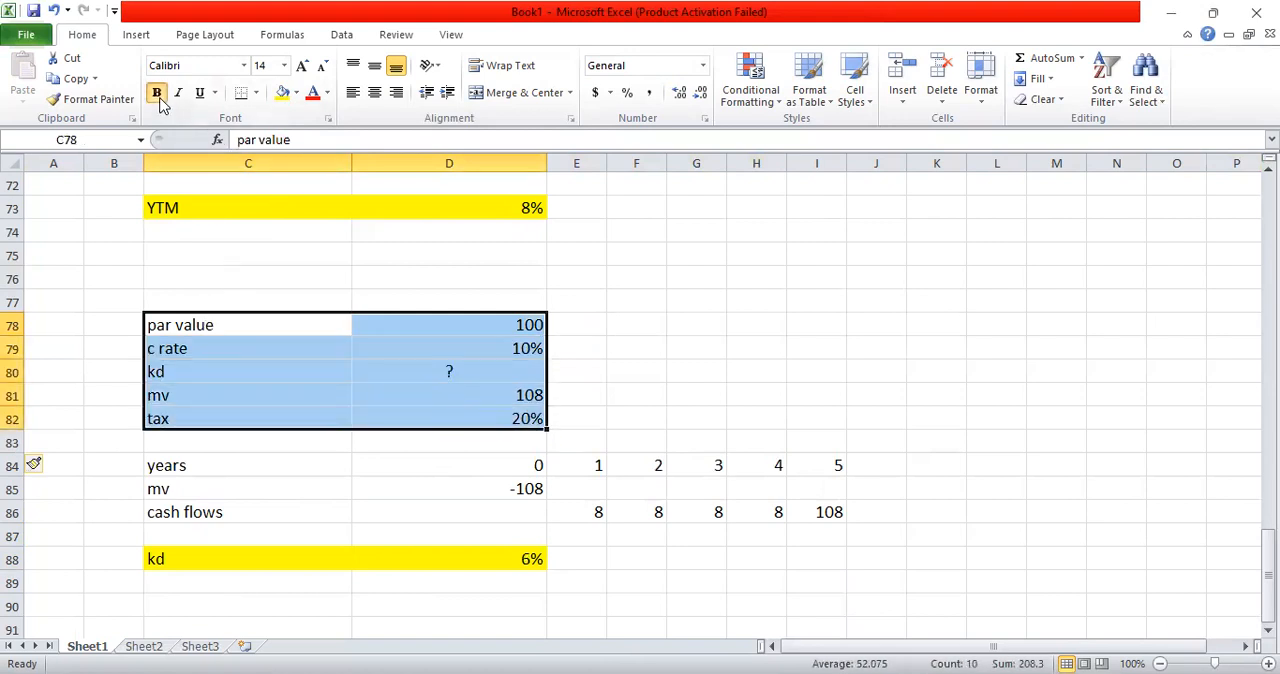
# Step: Make the YTM problem's input data in C63:D66, from par value to mv, bold
pyautogui.click(209, 212)
pyautogui.press('Up')
pyautogui.press('Up')
pyautogui.press('Up')
pyautogui.press('Up')
pyautogui.press('Up')
pyautogui.press('Up')
pyautogui.press('Up')
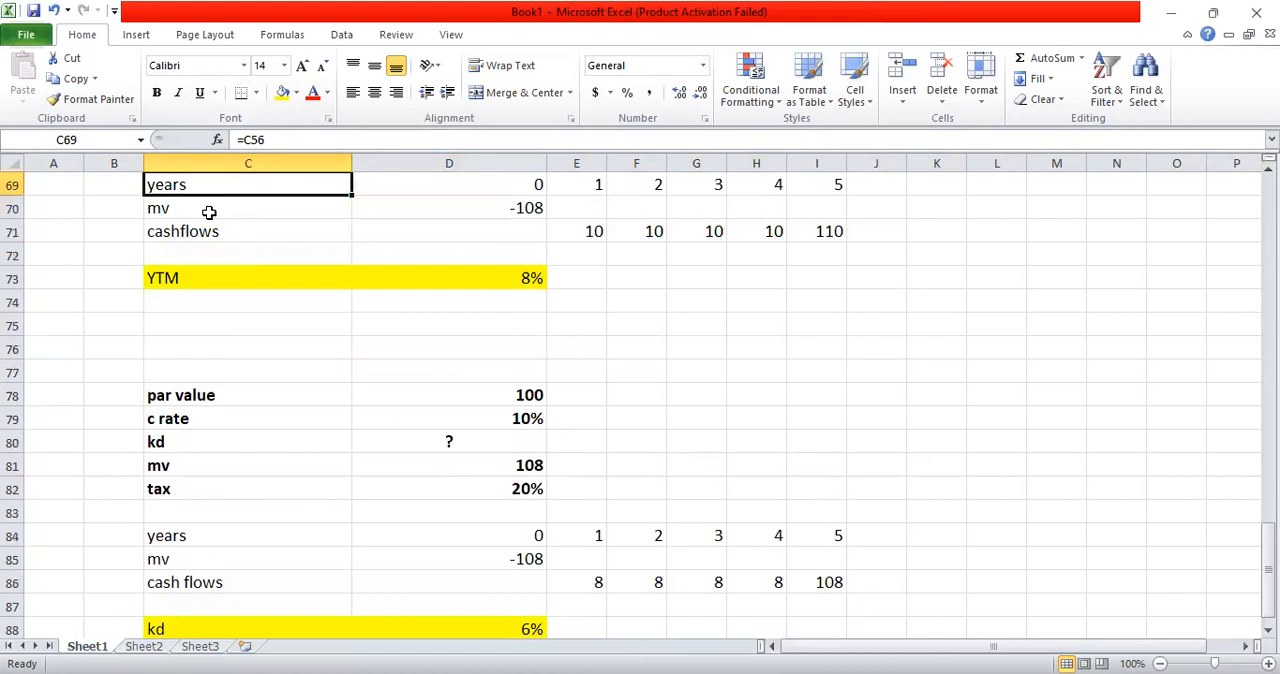
pyautogui.press('Up')
pyautogui.press('Up')
pyautogui.press('Down')
pyautogui.press('Down')
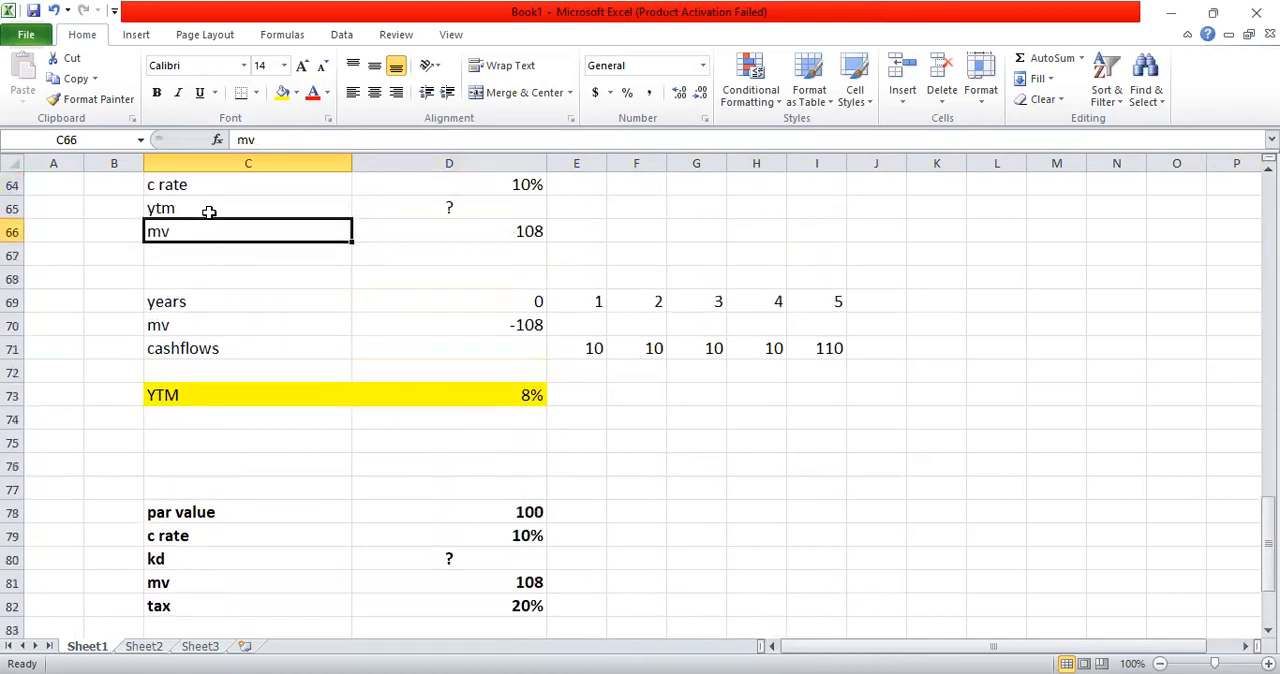
pyautogui.hotkey('shift', 'Right')
pyautogui.hotkey('shift', 'Up')
pyautogui.hotkey('shift', 'Up')
pyautogui.hotkey('shift', 'Up')
pyautogui.hotkey('shift', 'Up')
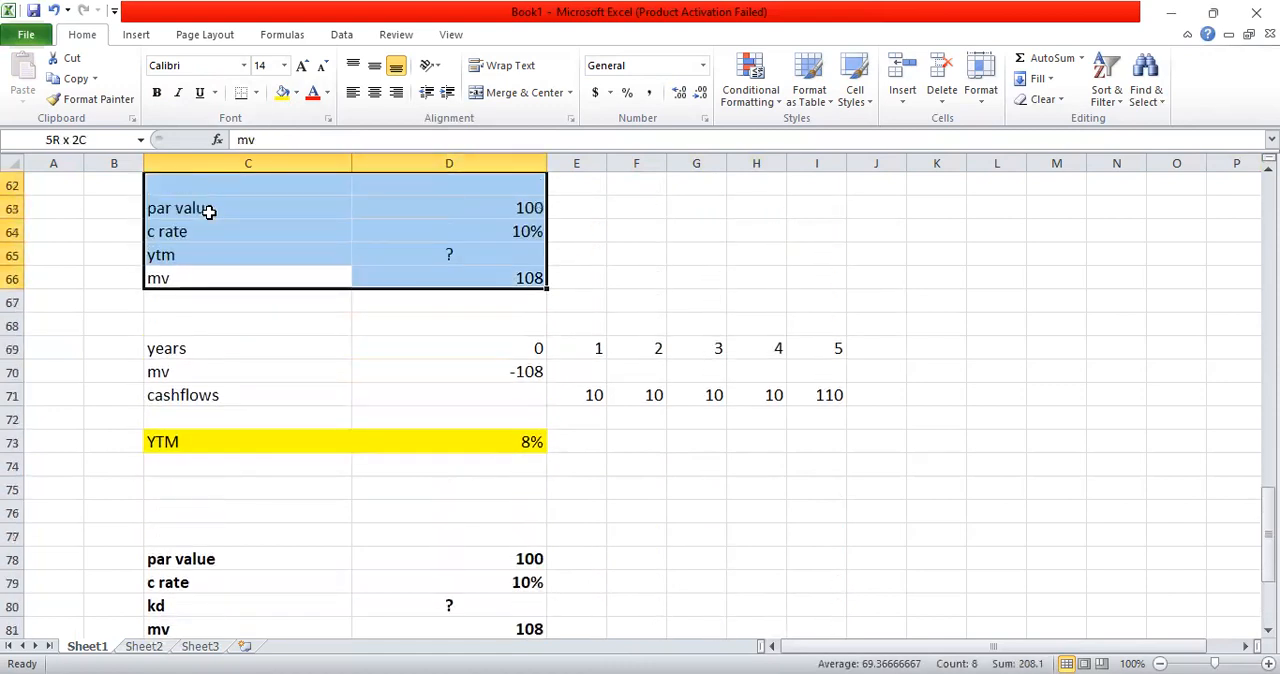
pyautogui.hotkey('shift', 'Down')
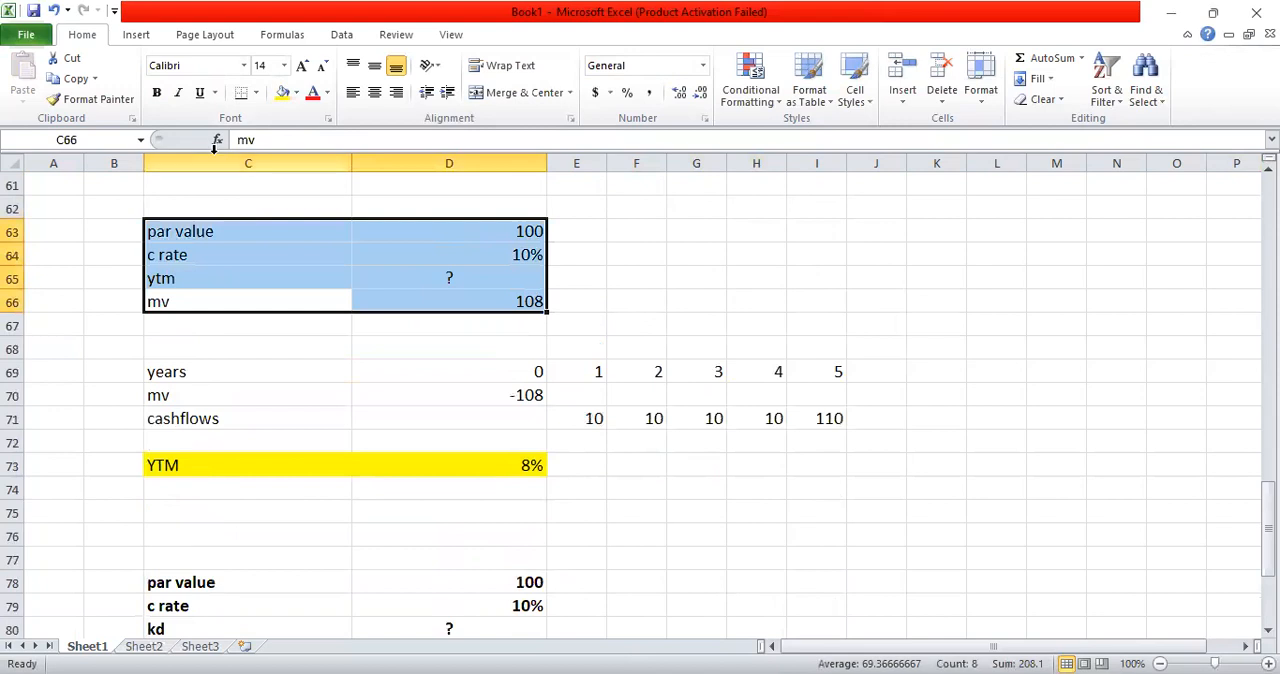
pyautogui.click(156, 92)
# Step: Make the market value problem's input data in C51:D54, from par value to mv, bold
pyautogui.hotkey('ctrl', 'Up')
pyautogui.hotkey('ctrl', 'Up')
pyautogui.hotkey('ctrl', 'Up')
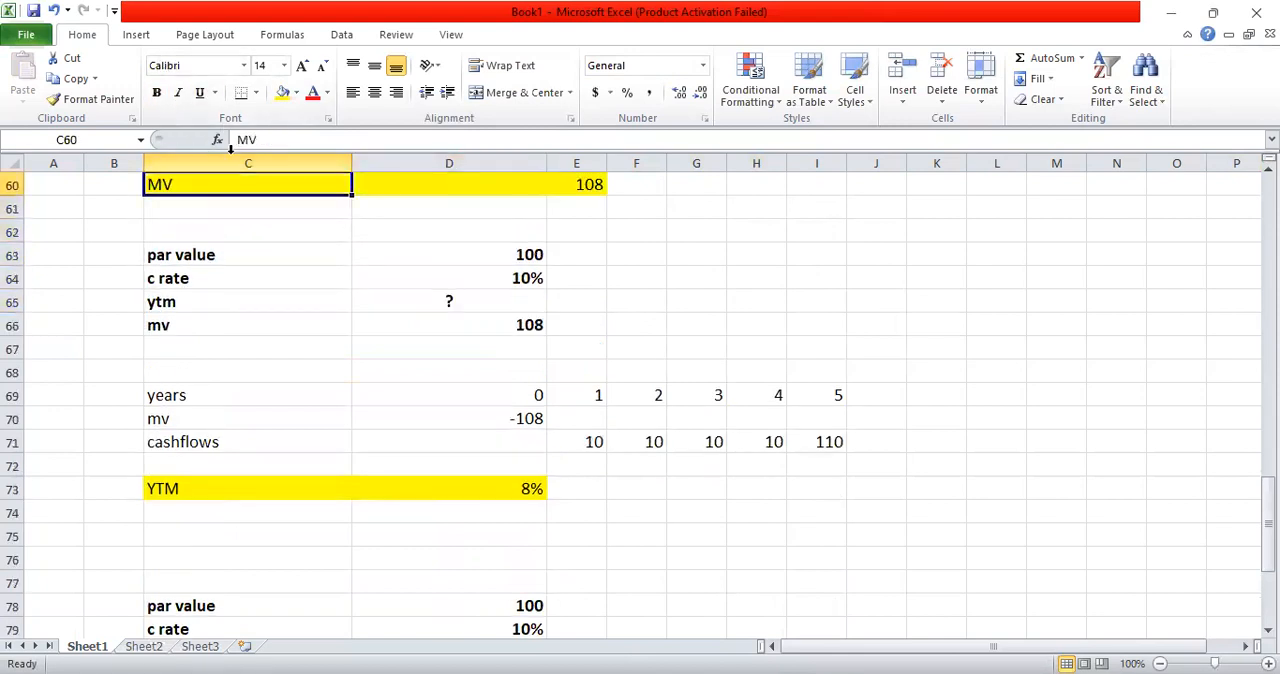
pyautogui.hotkey('ctrl', 'Up')
pyautogui.hotkey('ctrl', 'Down')
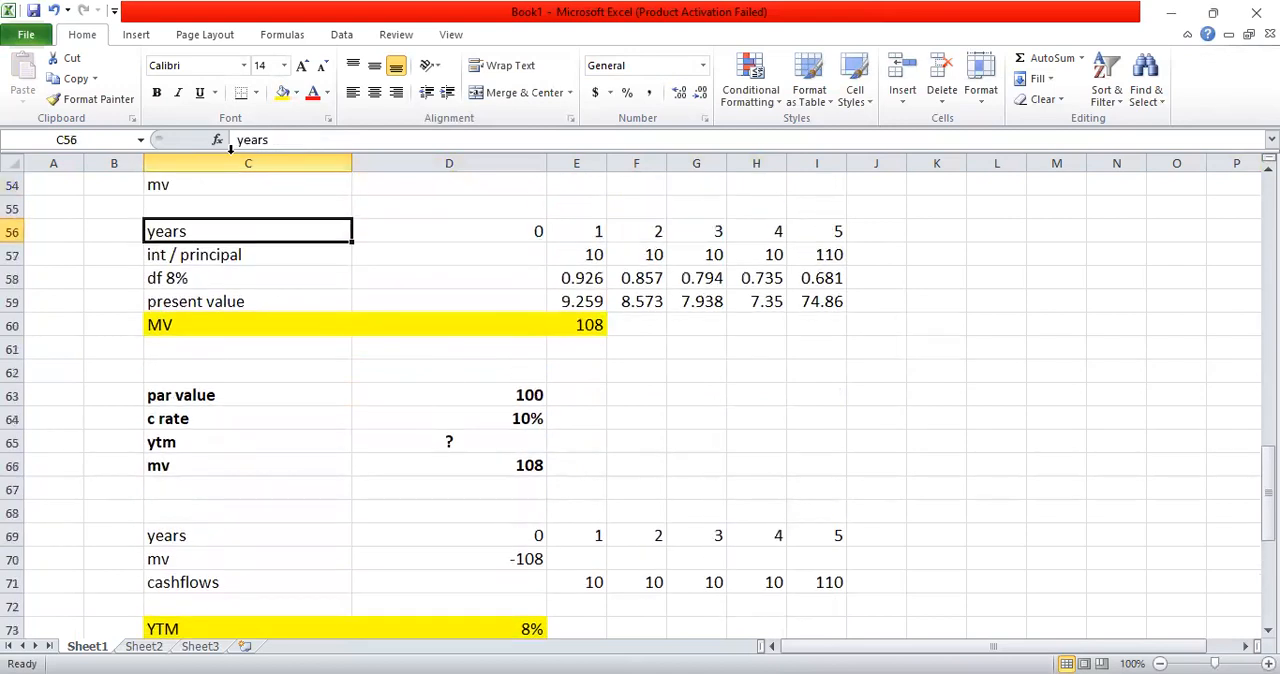
pyautogui.press('Up')
pyautogui.press('Up')
pyautogui.press('Up')
pyautogui.press('Down')
pyautogui.press('Up')
pyautogui.press('Up')
pyautogui.press('Up')
pyautogui.press('Up')
pyautogui.press('Down')
pyautogui.hotkey('shift', 'Right')
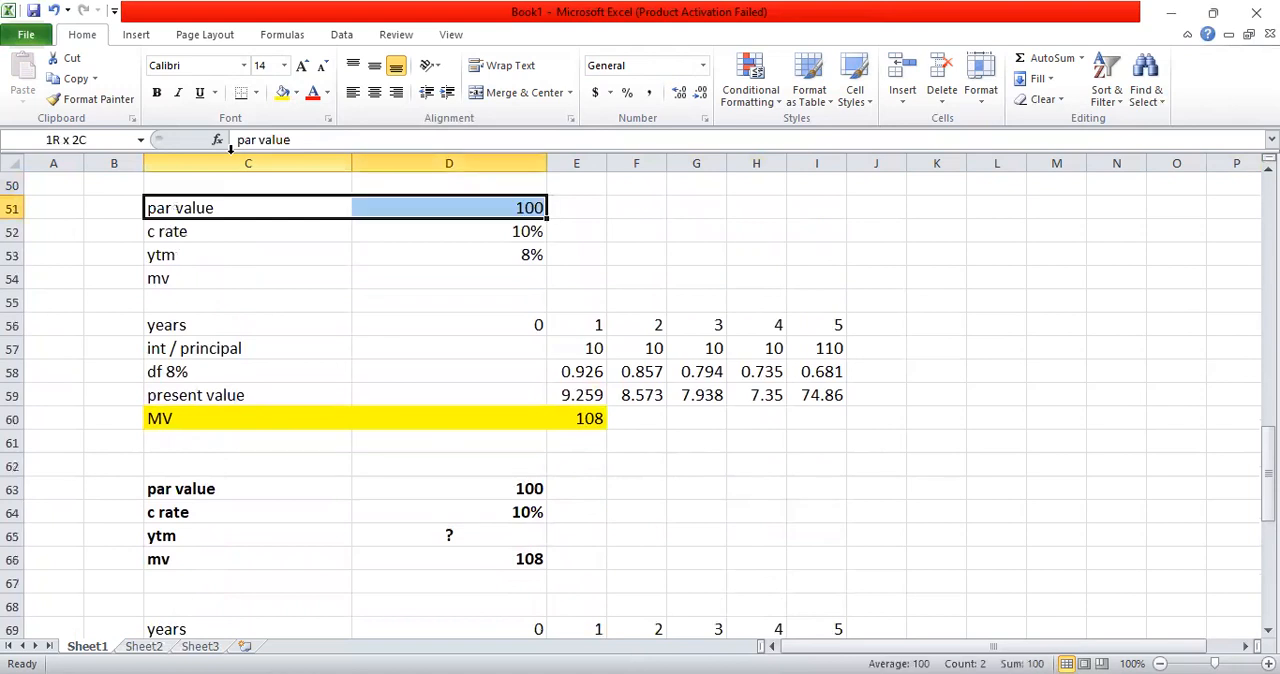
pyautogui.hotkey('shift', 'Down')
pyautogui.hotkey('shift', 'Down')
pyautogui.hotkey('shift', 'Down')
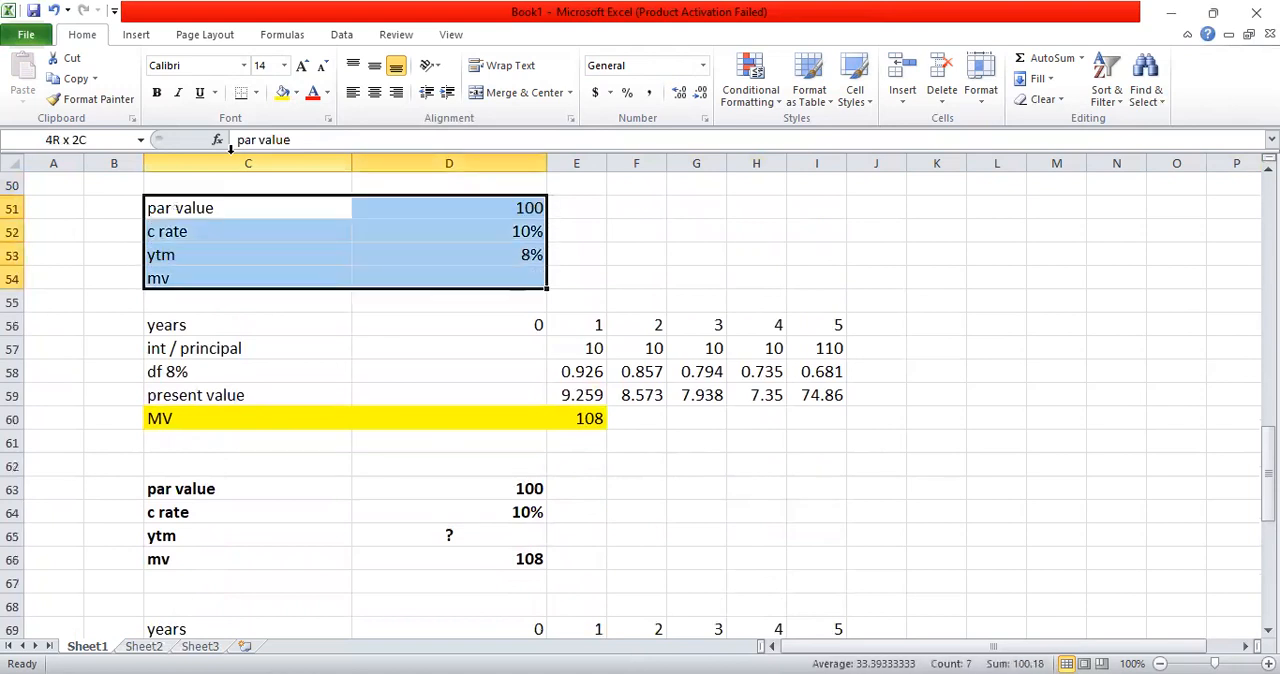
pyautogui.click(156, 92)
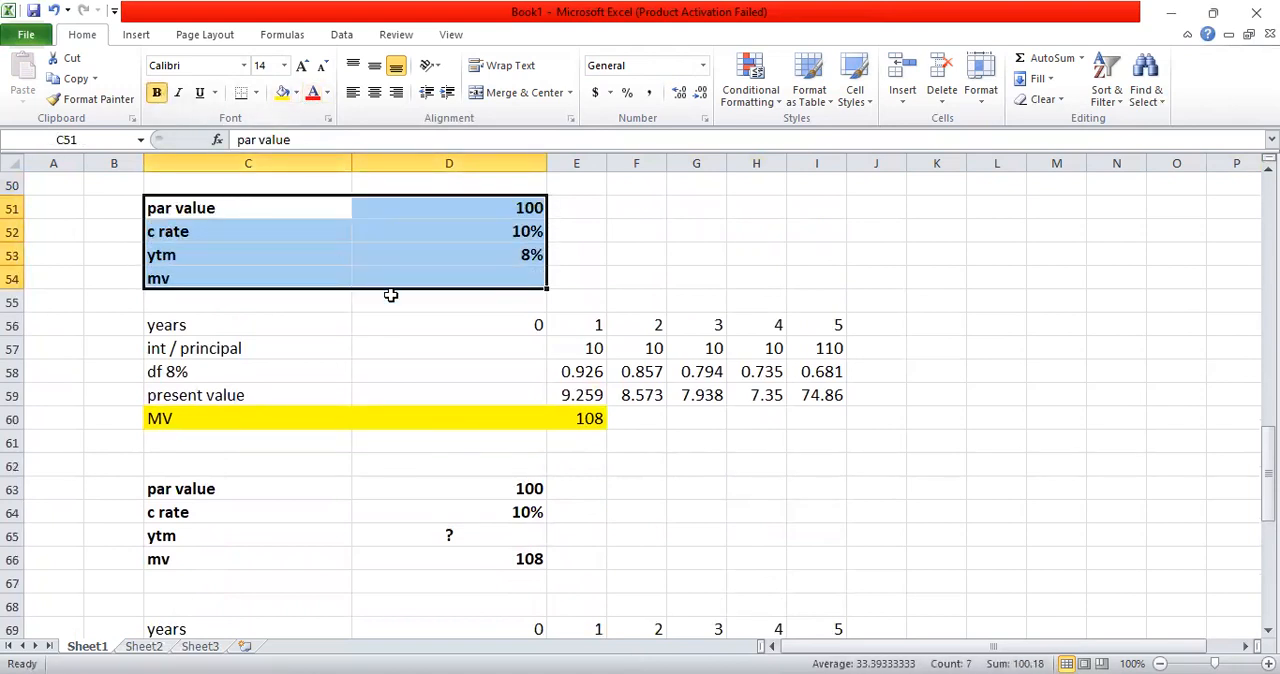
# Step: Enter "?" as the unknown mv in D54 and centre it horizontally and vertically in the cell
pyautogui.click(426, 283)
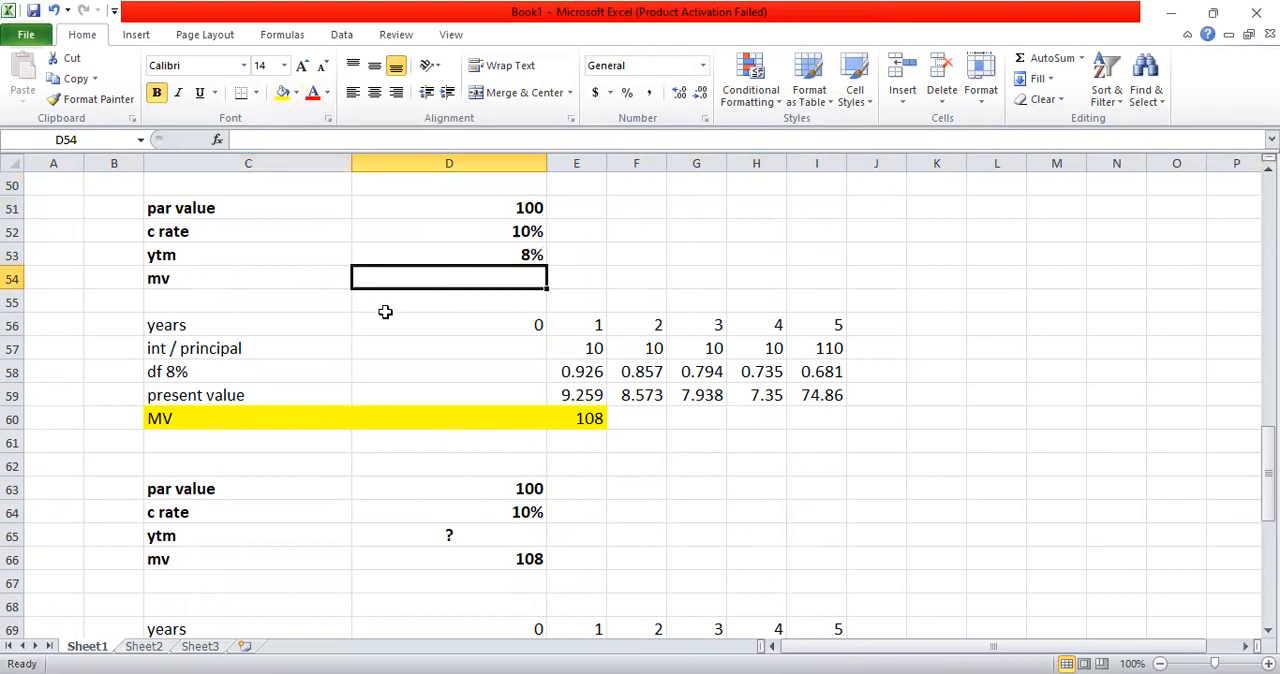
pyautogui.write('?')
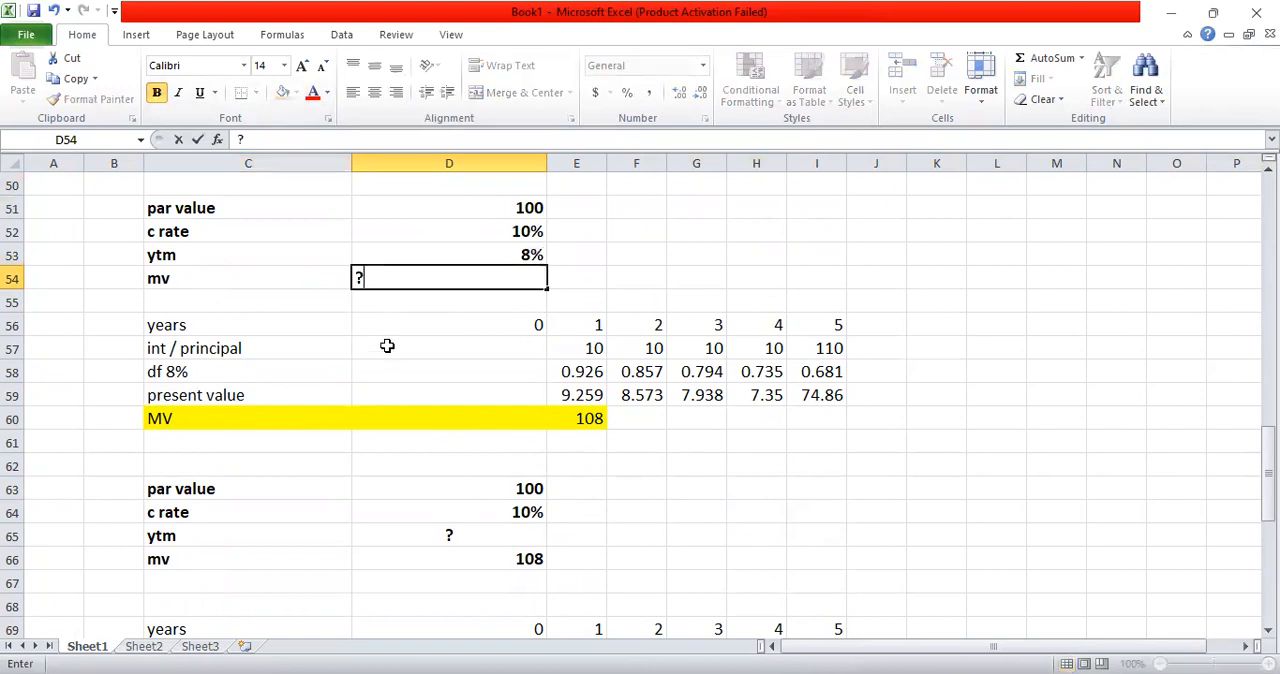
pyautogui.click(372, 257)
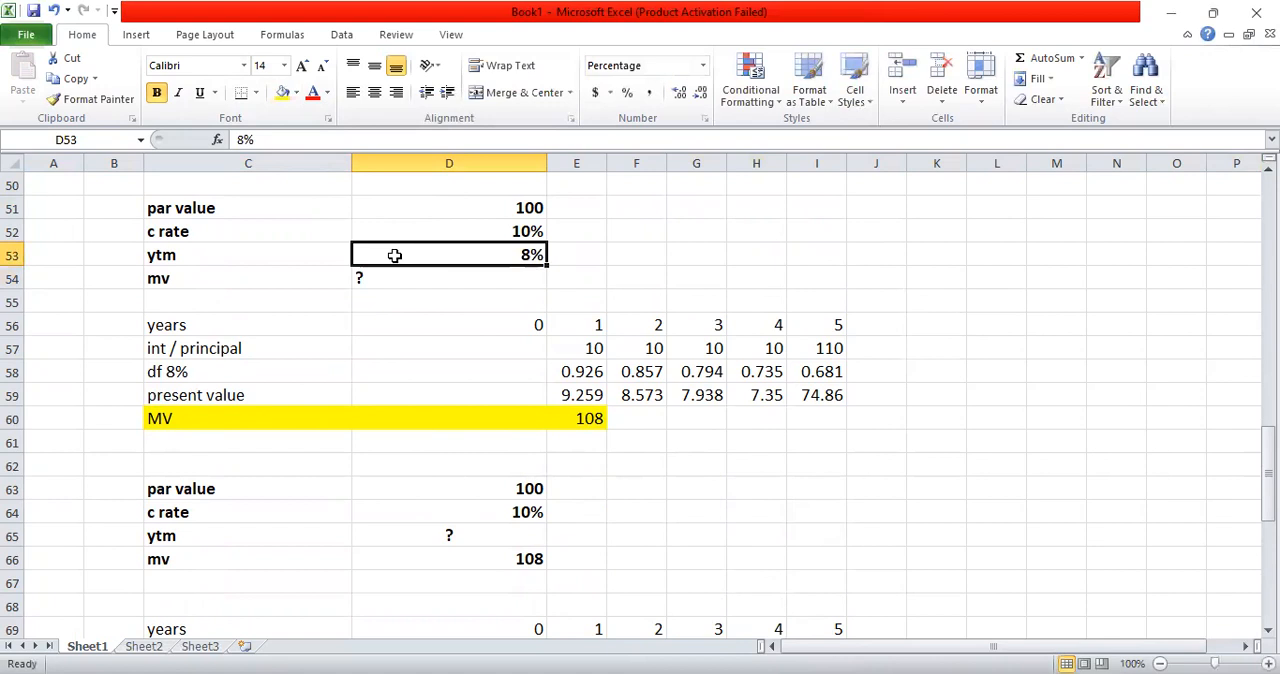
pyautogui.click(400, 277)
pyautogui.click(373, 93)
pyautogui.click(374, 65)
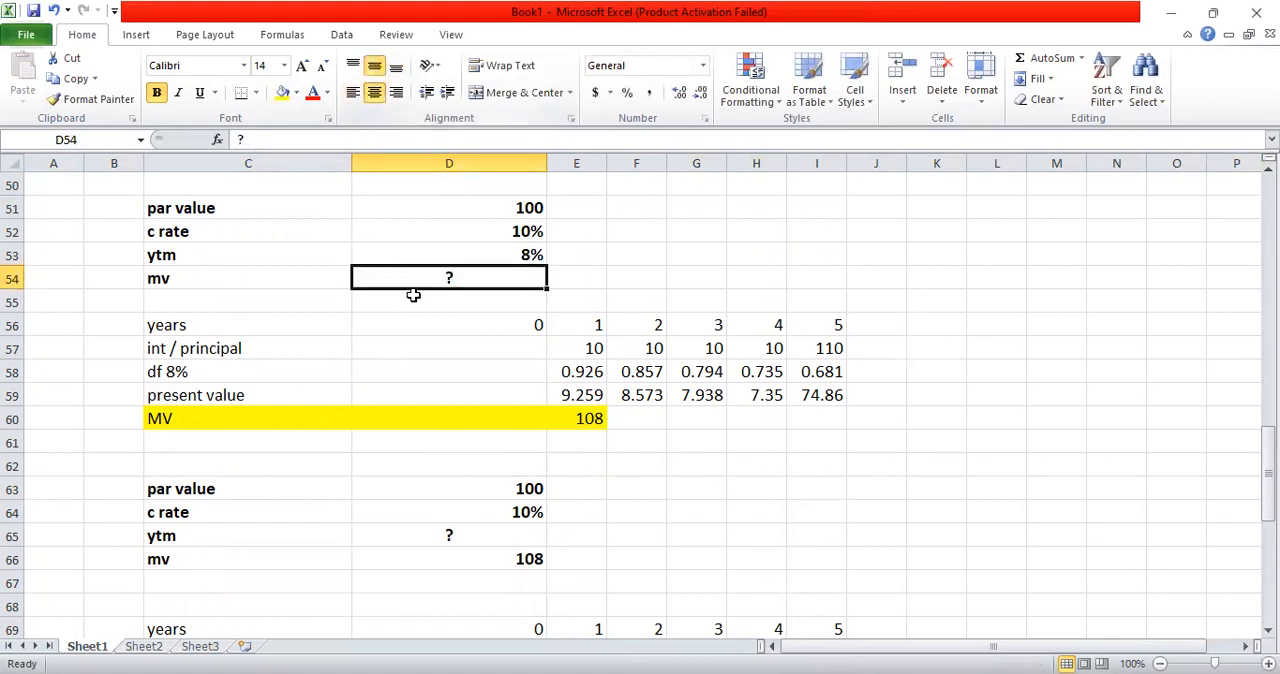
# Step: Review the project's NPV, IRR and MIRR calculations from the start of the sheet down to row 32
pyautogui.press('Up')
pyautogui.press('Up')
pyautogui.press('Up')
pyautogui.press('Up')
pyautogui.press('Up')
pyautogui.press('Up')
pyautogui.press('Up')
pyautogui.press('Up')
pyautogui.press('Up')
pyautogui.press('Up')
pyautogui.press('Up')
pyautogui.press('Up')
pyautogui.press('Up')
pyautogui.press('Up')
pyautogui.press('Up')
pyautogui.press('Up')
pyautogui.press('Up')
pyautogui.press('Up')
pyautogui.press('Up')
pyautogui.press('Up')
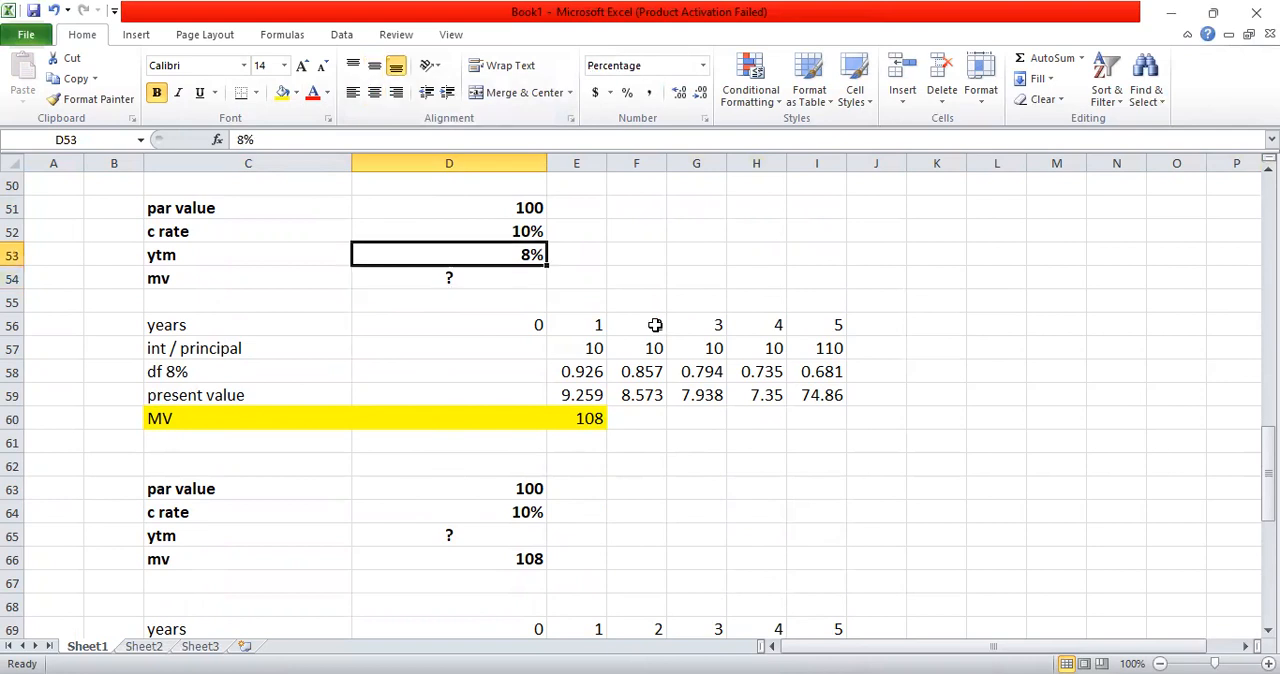
pyautogui.press('Up')
pyautogui.press('Up')
pyautogui.press('Up')
pyautogui.press('Up')
pyautogui.press('Up')
pyautogui.press('Up')
pyautogui.press('Up')
pyautogui.press('Up')
pyautogui.press('Up')
pyautogui.press('Up')
pyautogui.press('Up')
pyautogui.press('Up')
pyautogui.press('Up')
pyautogui.press('Up')
pyautogui.press('Up')
pyautogui.press('Up')
pyautogui.press('Up')
pyautogui.press('Up')
pyautogui.press('Up')
pyautogui.press('Up')
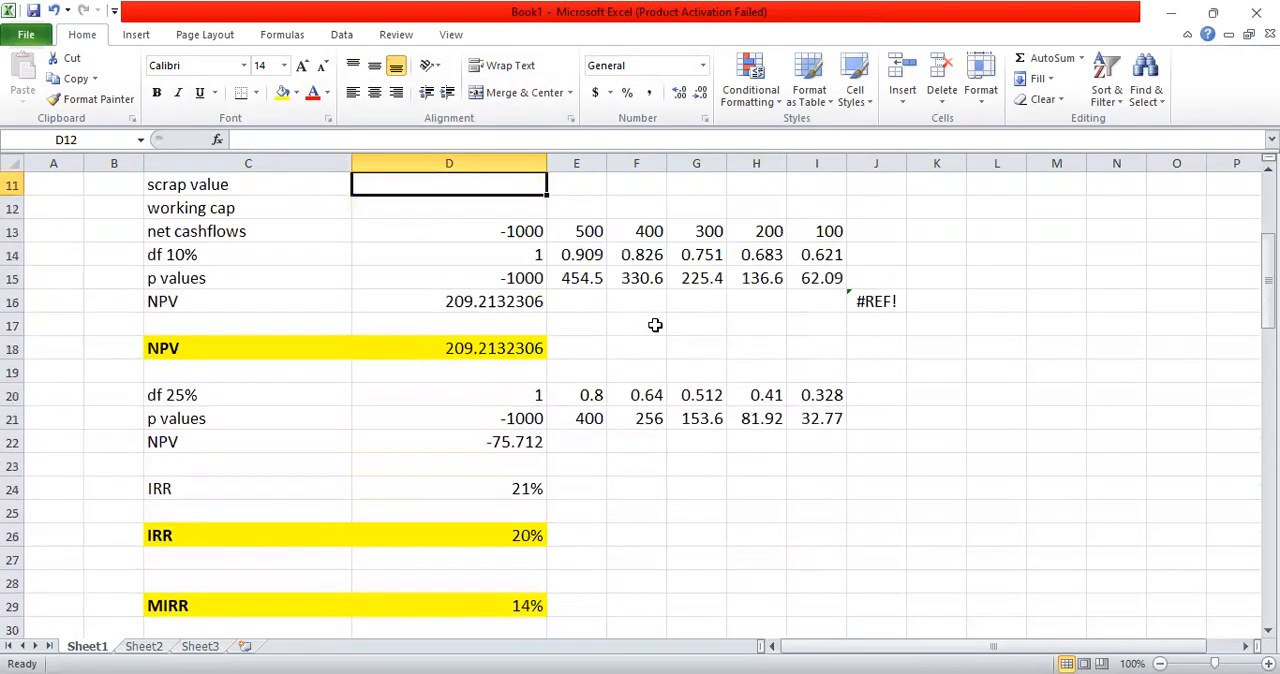
pyautogui.press('Up')
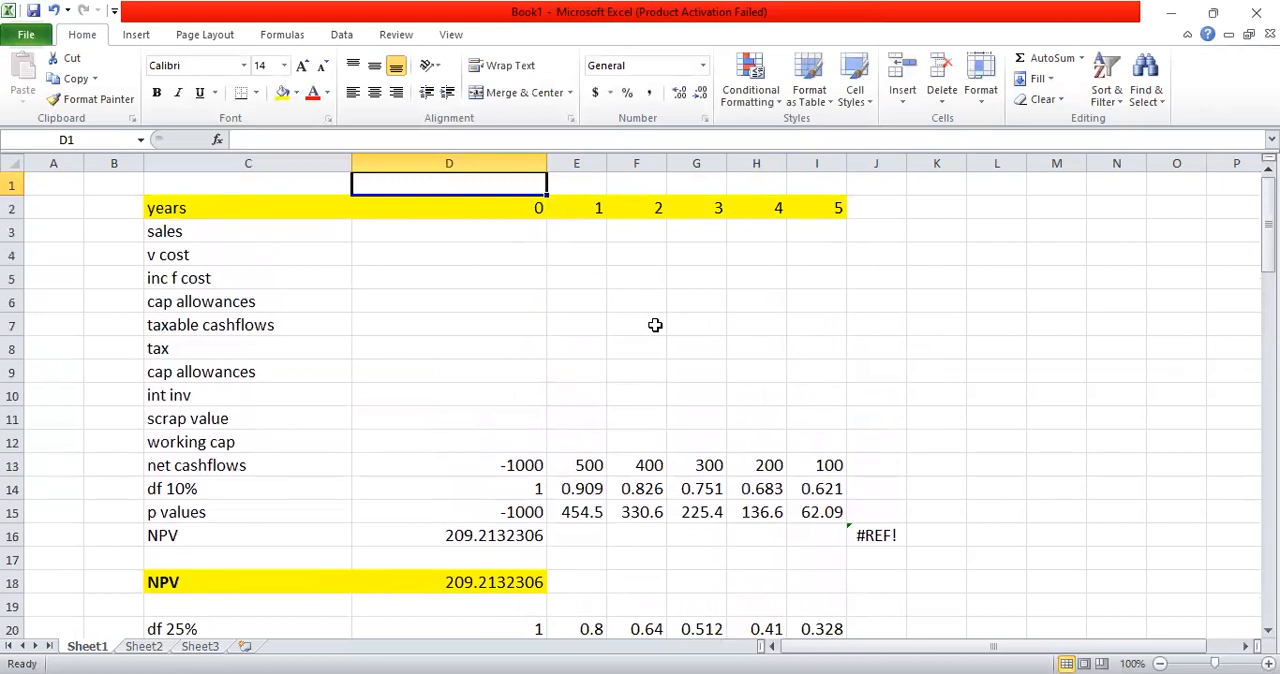
pyautogui.press('Down')
pyautogui.press('Left')
pyautogui.press('Left')
pyautogui.press('Down')
pyautogui.press('Down')
pyautogui.press('Down')
pyautogui.press('Down')
pyautogui.press('Down')
pyautogui.press('Down')
pyautogui.press('Down')
pyautogui.press('Down')
pyautogui.press('Down')
pyautogui.press('Down')
pyautogui.press('Down')
pyautogui.press('Down')
pyautogui.press('Down')
pyautogui.press('Right')
pyautogui.press('Down')
pyautogui.press('Down')
pyautogui.press('Down')
pyautogui.press('Down')
pyautogui.press('Down')
pyautogui.press('Down')
pyautogui.press('Down')
pyautogui.press('Down')
pyautogui.press('Down')
pyautogui.press('Down')
pyautogui.press('Down')
pyautogui.press('Down')
pyautogui.press('Down')
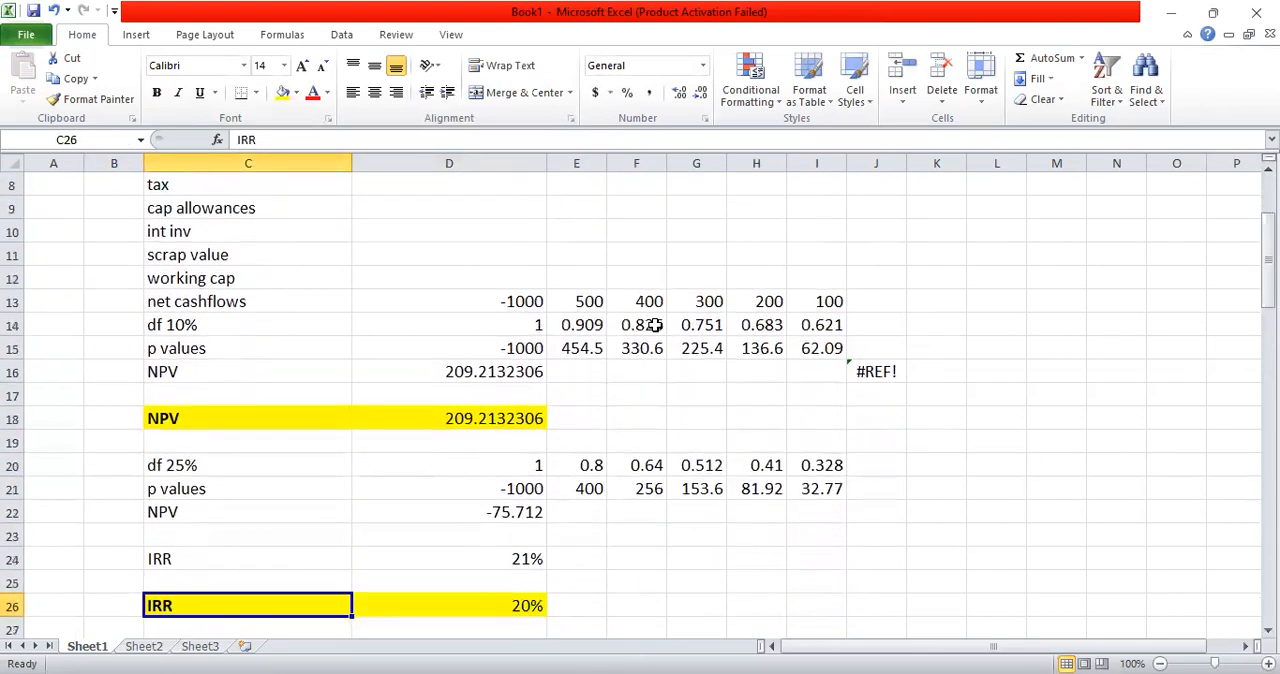
pyautogui.press('Up')
pyautogui.press('Up')
pyautogui.press('Up')
# Step: Fill the discounted payback period heading in C33 with yellow
pyautogui.press('Down')
pyautogui.press('Down')
pyautogui.press('Down')
pyautogui.press('Down')
pyautogui.press('Down')
pyautogui.press('Down')
pyautogui.press('Down')
pyautogui.press('Down')
pyautogui.press('Down')
pyautogui.press('Down')
pyautogui.press('Down')
pyautogui.press('Down')
pyautogui.press('Down')
pyautogui.press('Down')
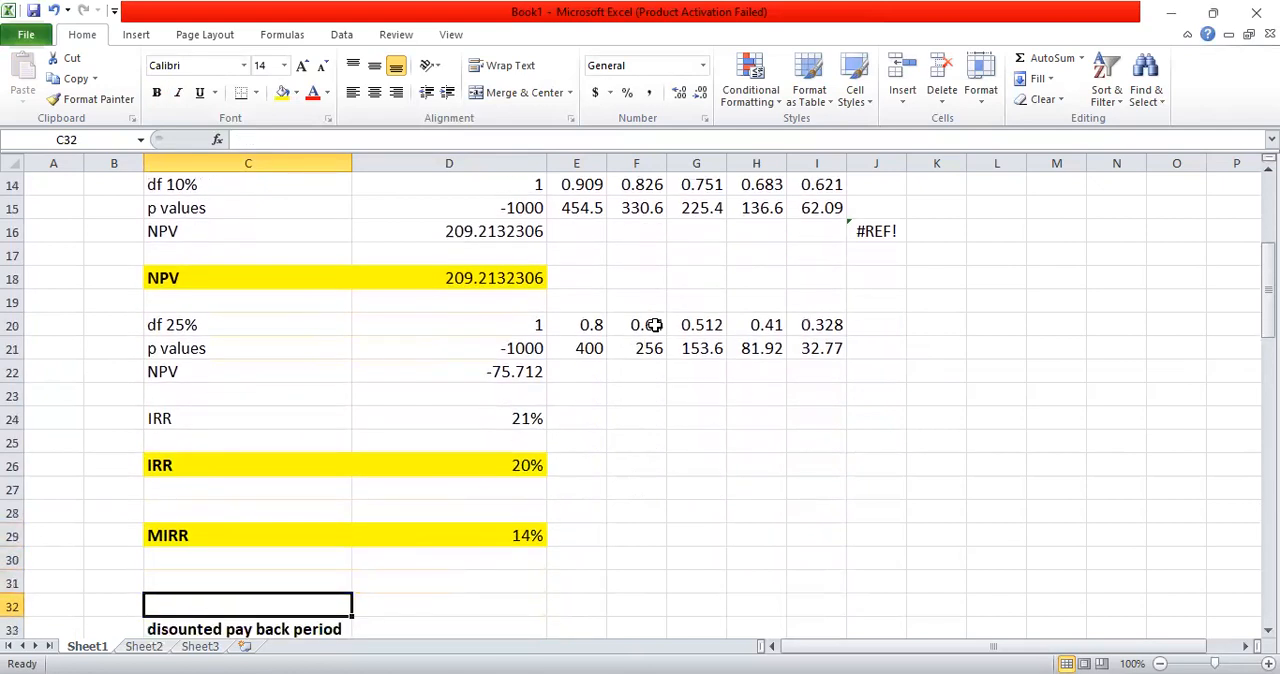
pyautogui.press('Down')
pyautogui.press('Down')
pyautogui.press('Up')
pyautogui.press('Up')
pyautogui.press('Up')
pyautogui.press('Up')
pyautogui.press('Up')
pyautogui.press('Up')
pyautogui.press('Up')
pyautogui.press('Up')
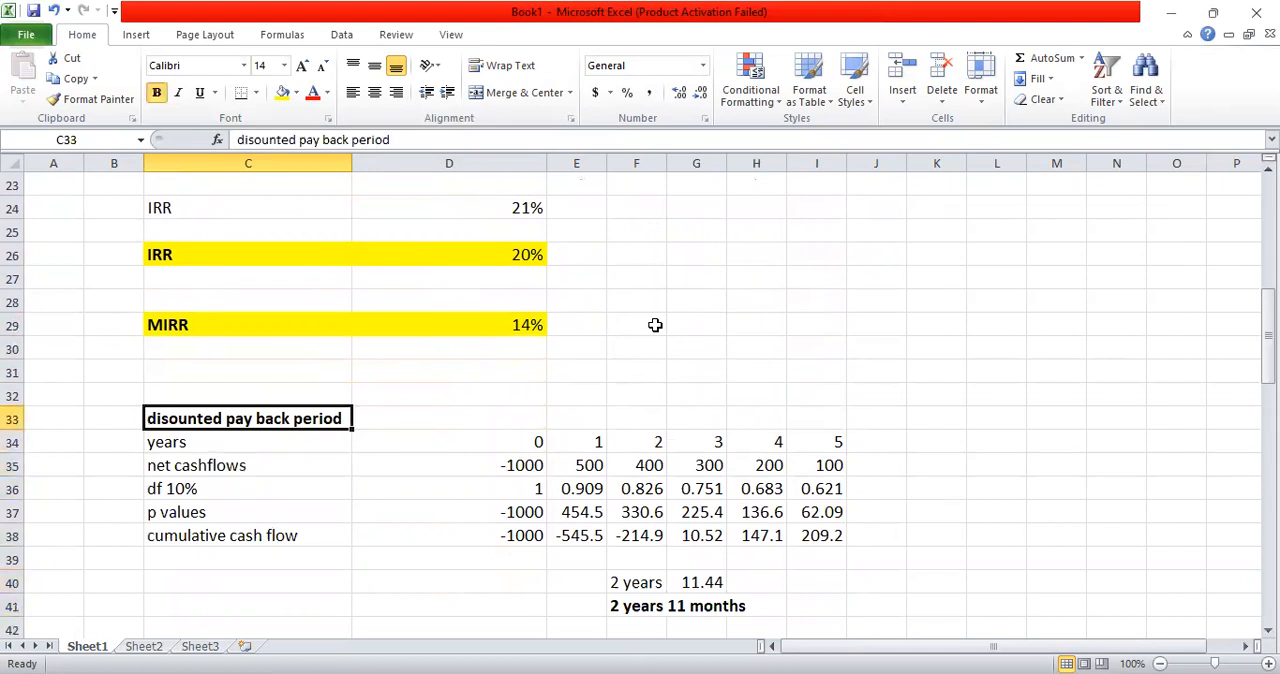
pyautogui.click(287, 92)
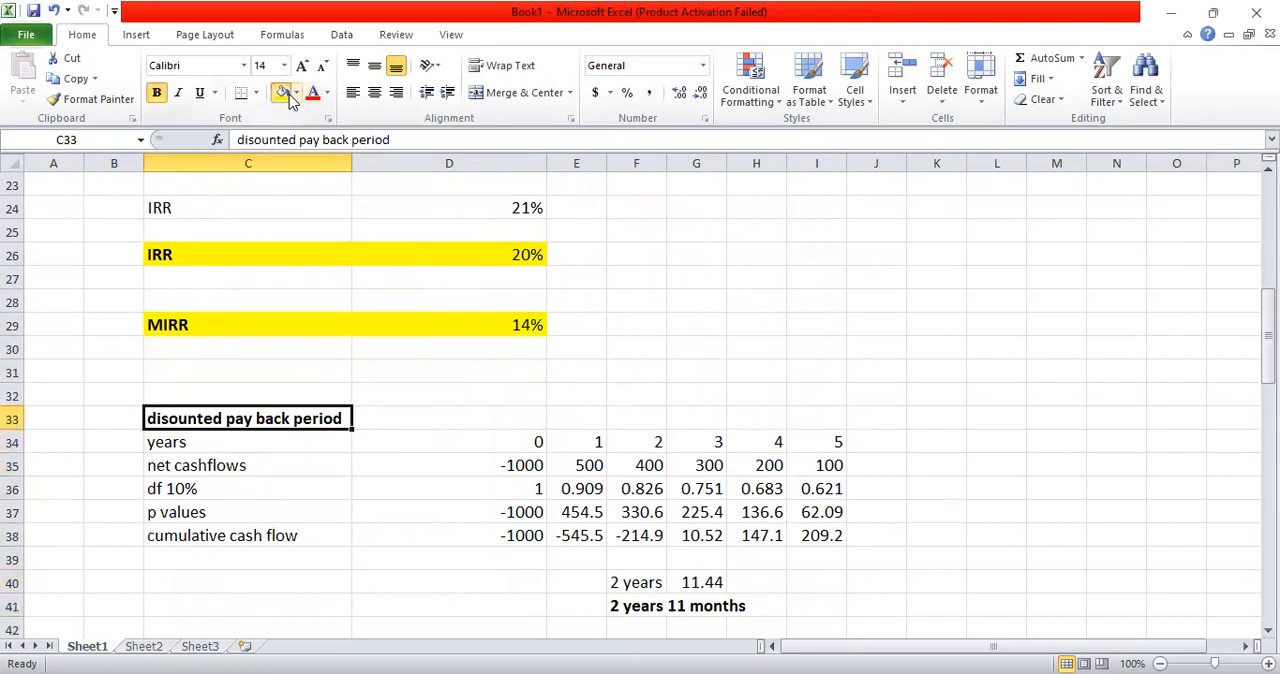
# Step: Fill the duration heading in C43 with yellow
pyautogui.press('Down')
pyautogui.press('Down')
pyautogui.press('Down')
pyautogui.press('Down')
pyautogui.press('Down')
pyautogui.press('Down')
pyautogui.press('Down')
pyautogui.press('Down')
pyautogui.press('Down')
pyautogui.press('Down')
pyautogui.press('Down')
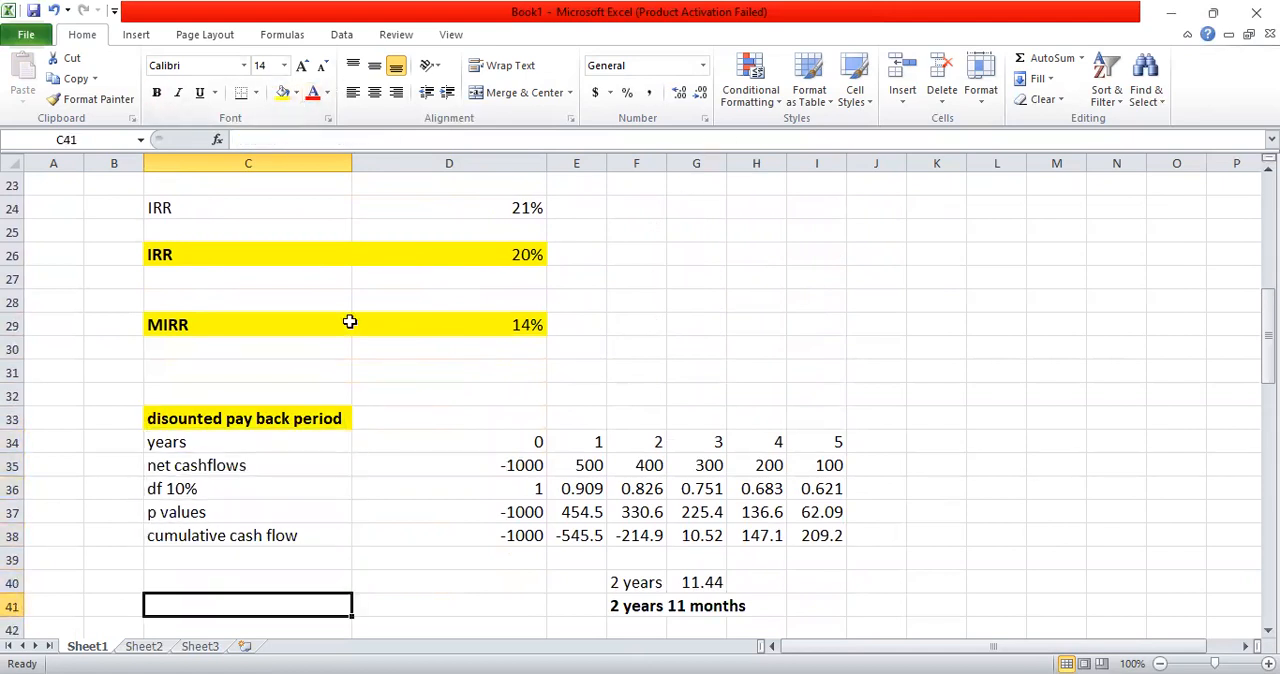
pyautogui.press('Up')
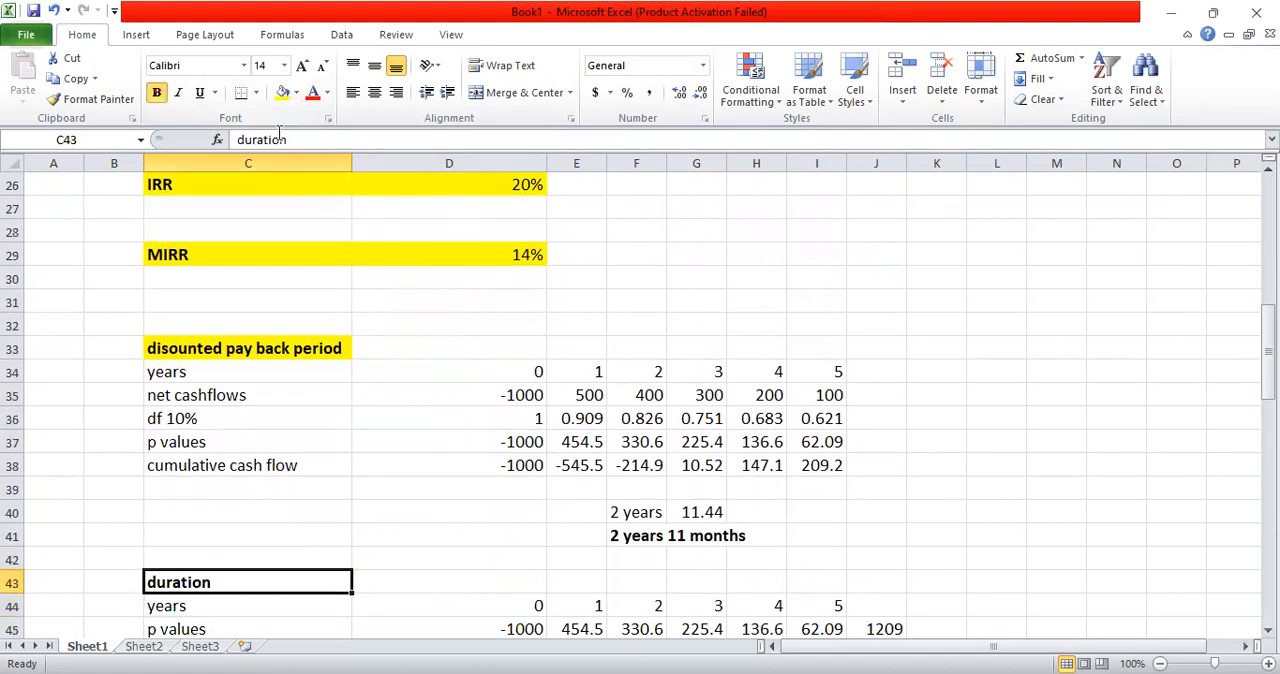
pyautogui.click(284, 92)
# Step: Review the duration, bond market value, YTM and after-tax kd calculations down to the empty rows below row 88
pyautogui.press('Down')
pyautogui.press('Down')
pyautogui.press('Down')
pyautogui.press('Down')
pyautogui.press('Down')
pyautogui.press('Down')
pyautogui.press('Down')
pyautogui.press('Down')
pyautogui.press('Down')
pyautogui.press('Down')
pyautogui.press('Down')
pyautogui.press('Down')
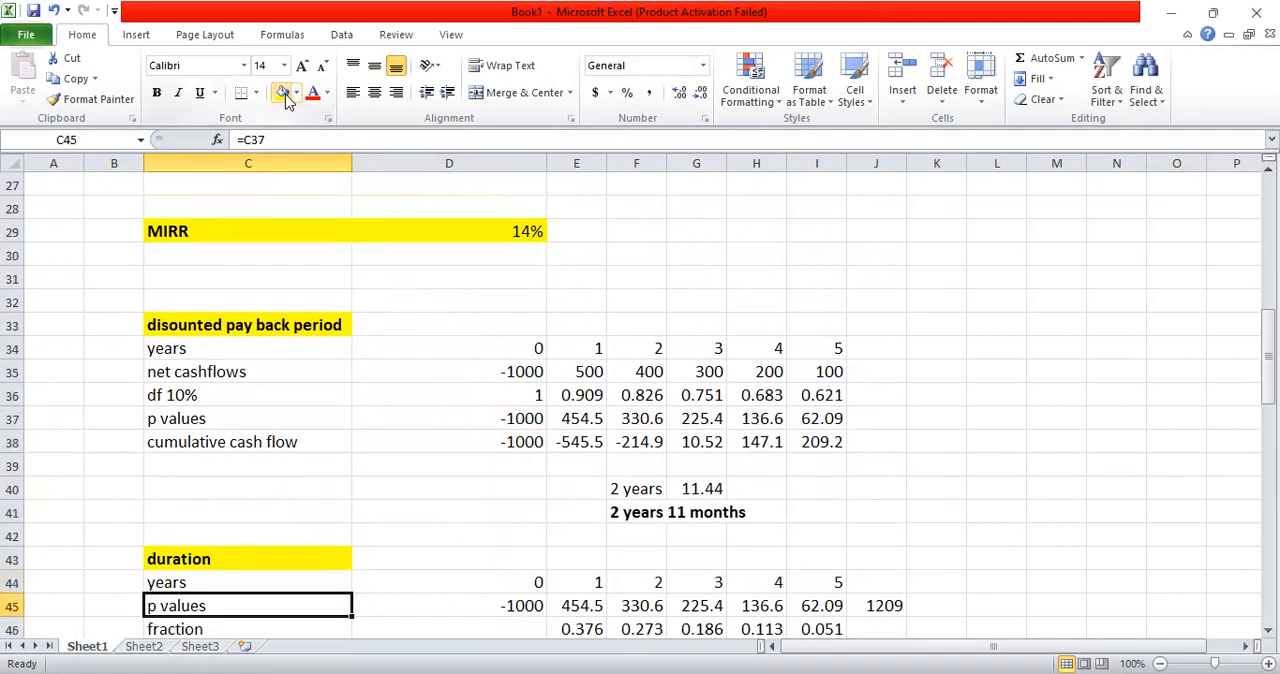
pyautogui.press('Down')
pyautogui.press('Down')
pyautogui.press('Down')
pyautogui.press('Down')
pyautogui.press('Down')
pyautogui.press('Down')
pyautogui.press('Down')
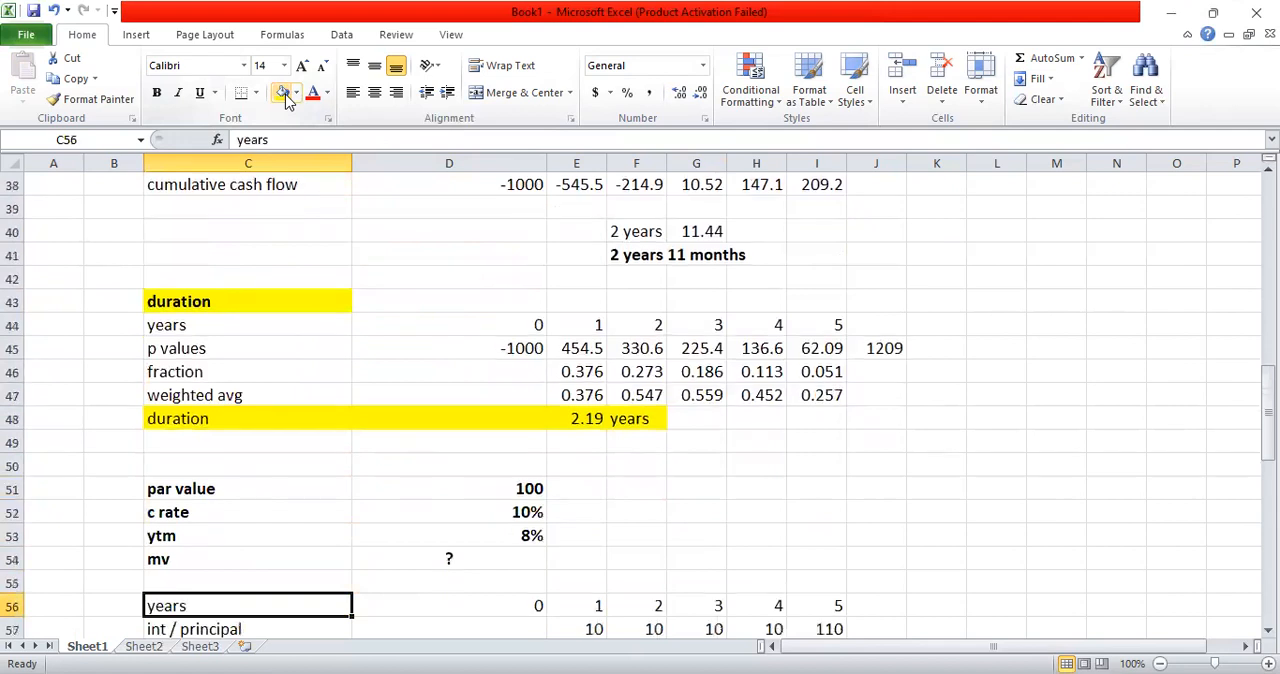
pyautogui.press('Down')
pyautogui.press('Down')
pyautogui.press('Down')
pyautogui.press('Down')
pyautogui.press('Down')
pyautogui.press('Down')
pyautogui.press('Down')
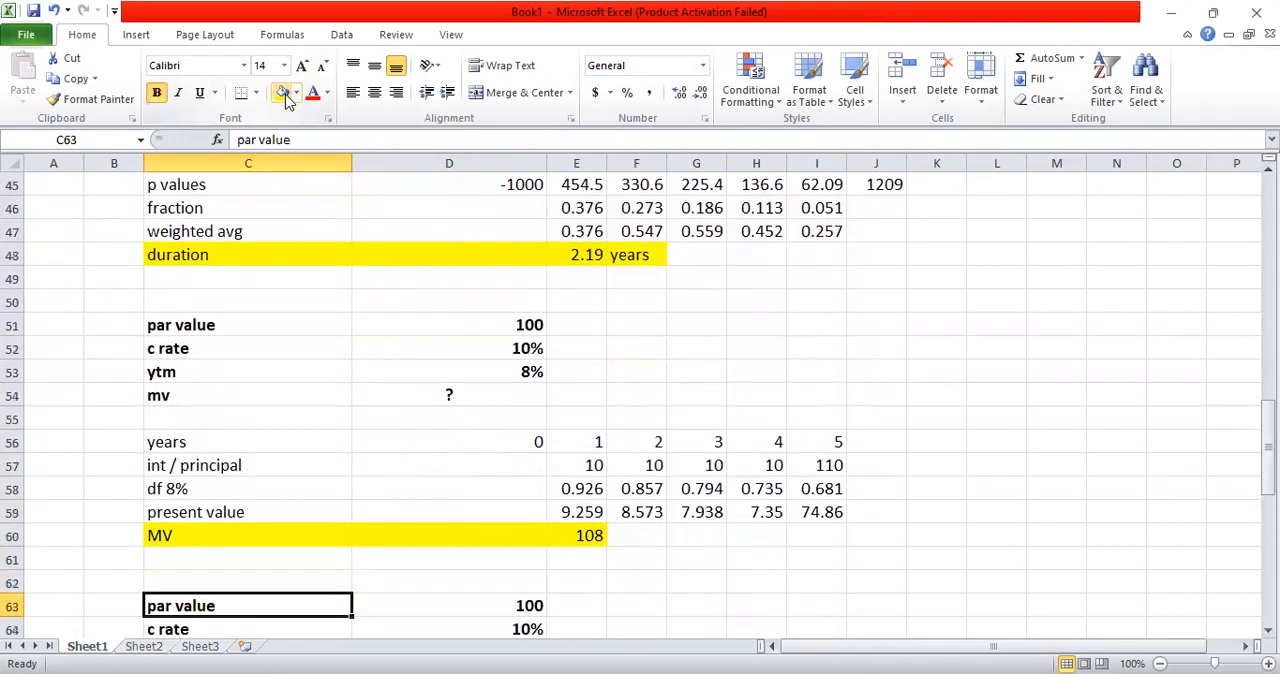
pyautogui.press('Down')
pyautogui.press('Down')
pyautogui.press('Down')
pyautogui.press('Down')
pyautogui.press('Down')
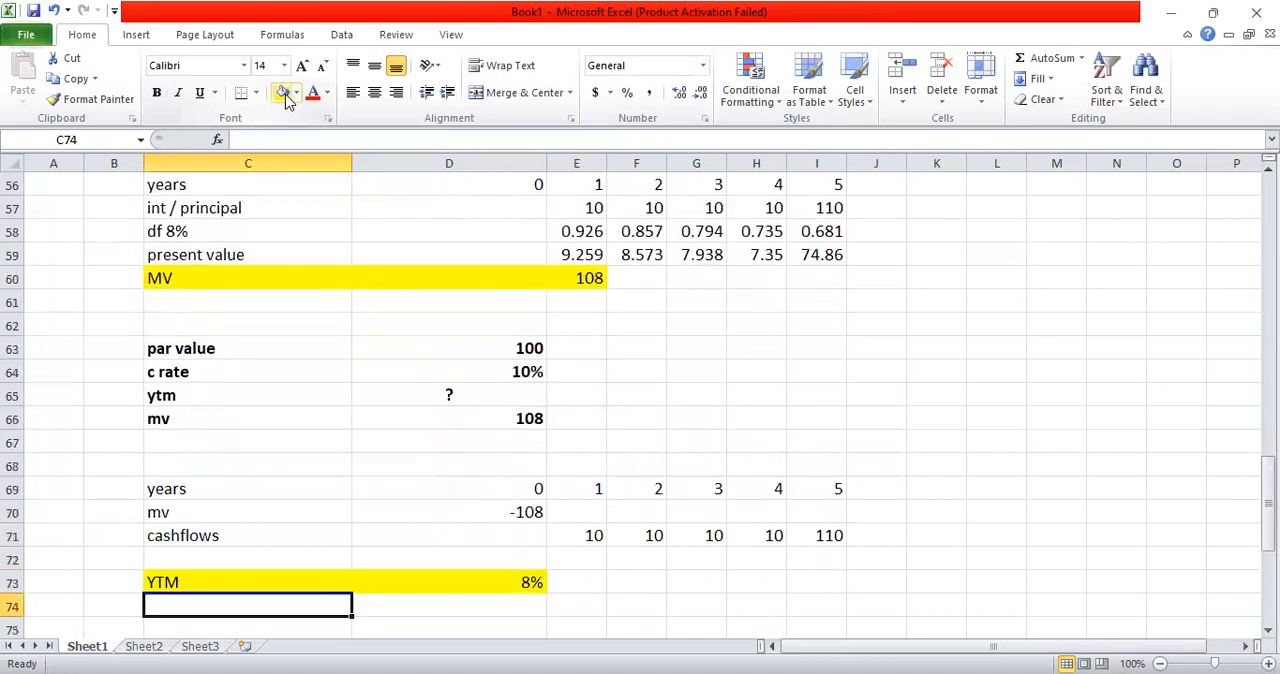
pyautogui.press('Down')
pyautogui.press('Down')
pyautogui.press('Down')
pyautogui.press('Down')
pyautogui.press('Down')
pyautogui.press('Down')
pyautogui.press('Down')
pyautogui.press('Down')
pyautogui.press('Down')
pyautogui.press('Down')
pyautogui.press('Down')
pyautogui.press('Down')
pyautogui.press('Down')
pyautogui.press('Down')
pyautogui.press('Down')
pyautogui.press('Down')
pyautogui.press('Down')
pyautogui.press('Down')
pyautogui.press('Down')
pyautogui.press('Down')
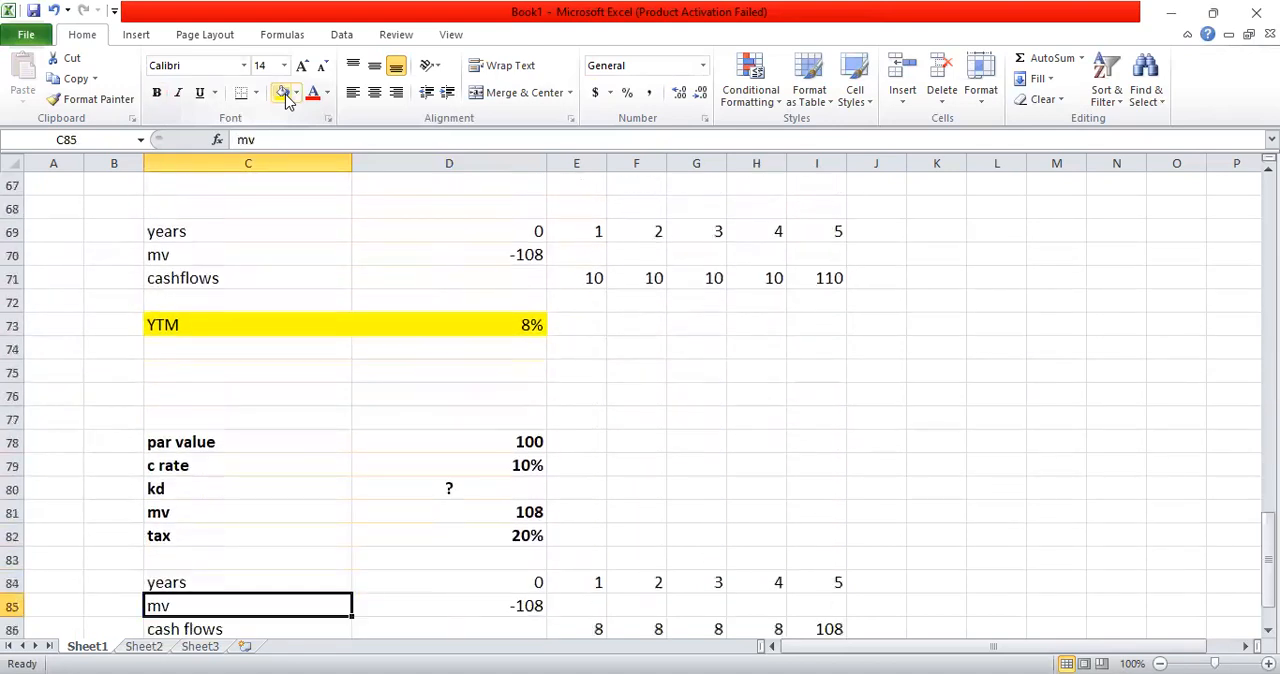
pyautogui.press('Down')
pyautogui.press('Down')
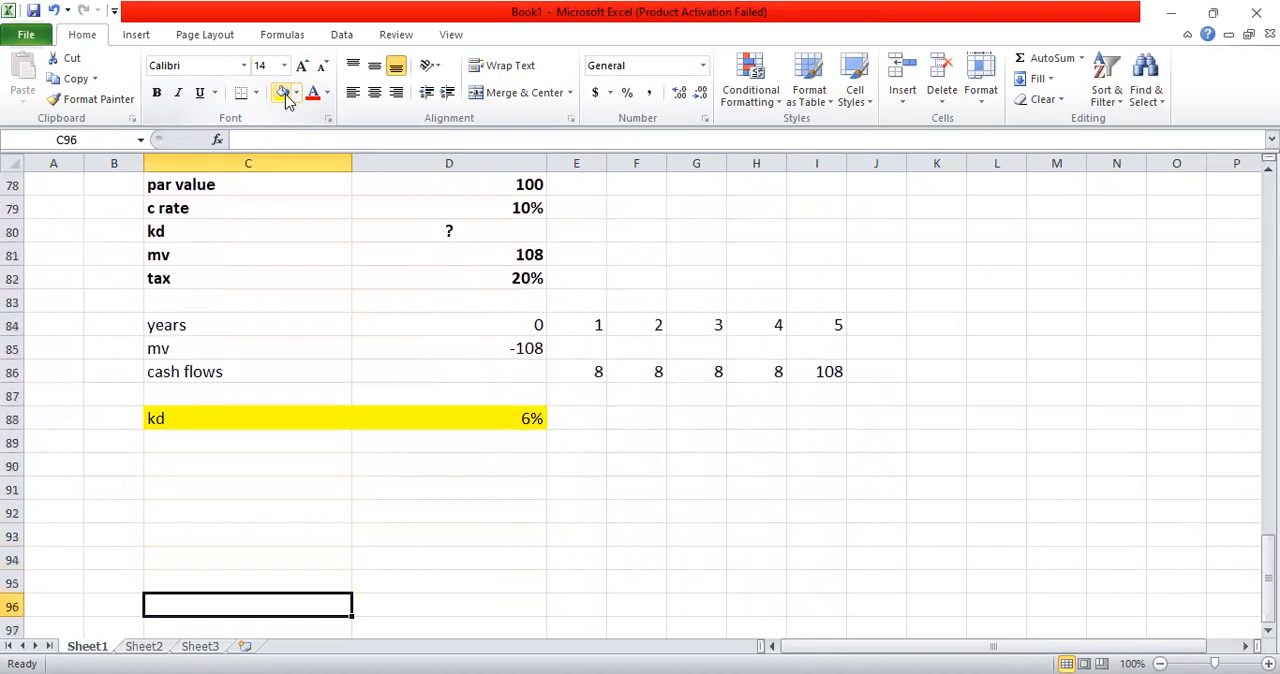
pyautogui.press('Down')
# Step: Start a new input block in row 95 with the label "beta equity" in C95 and 1.5 in D95
pyautogui.press('Up')
pyautogui.press('Up')
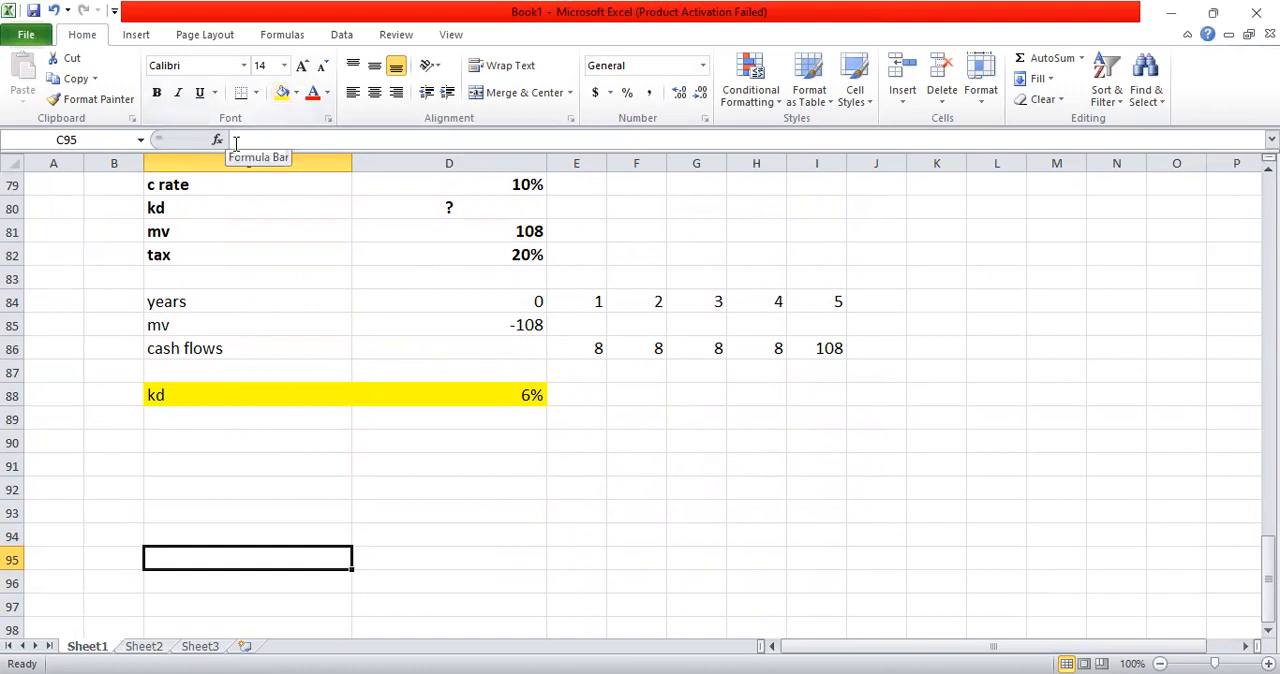
pyautogui.write('be')
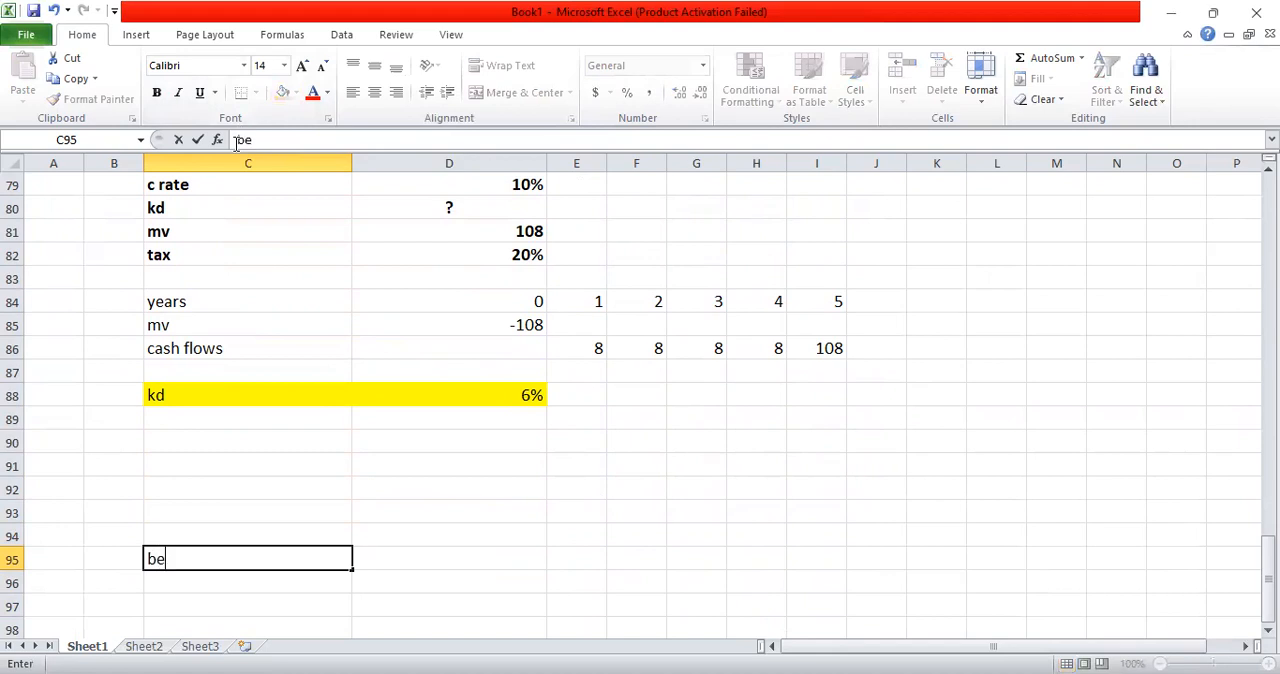
pyautogui.write('t a equity')
pyautogui.press('Tab')
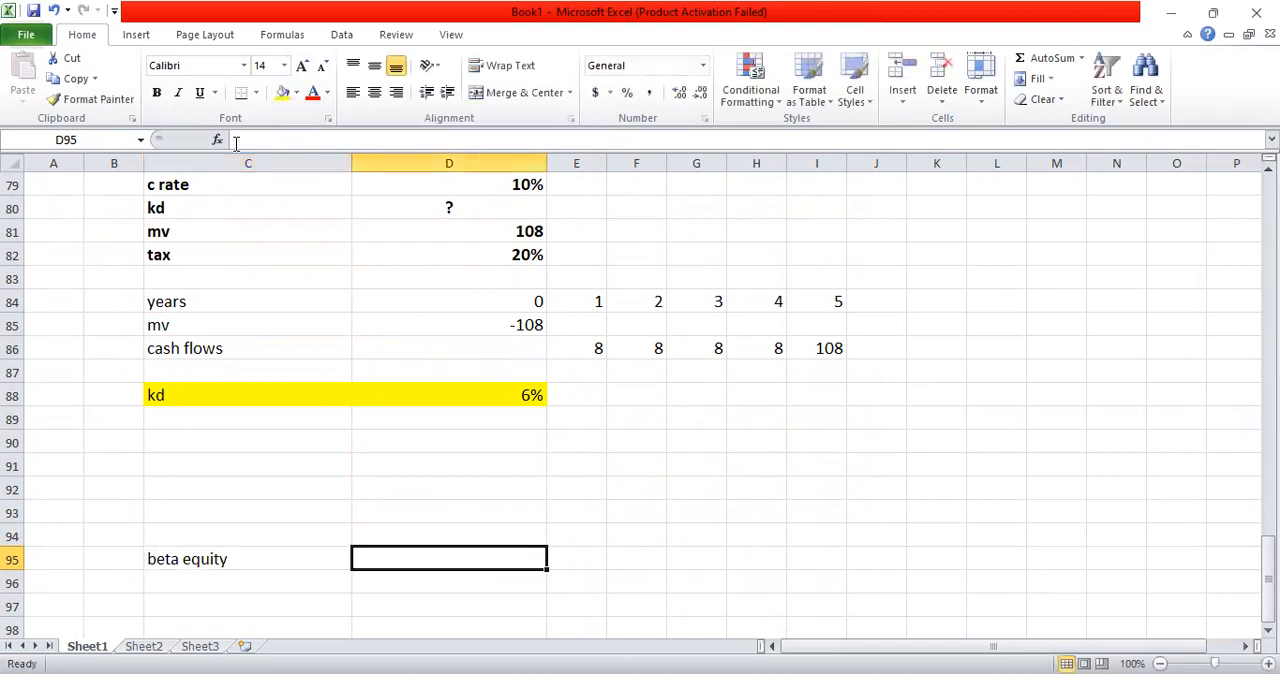
pyautogui.write('1.5')
pyautogui.press('Return')
# Step: Add the equity market value in row 96, with the label "mve" and the value 1000
pyautogui.write('m')
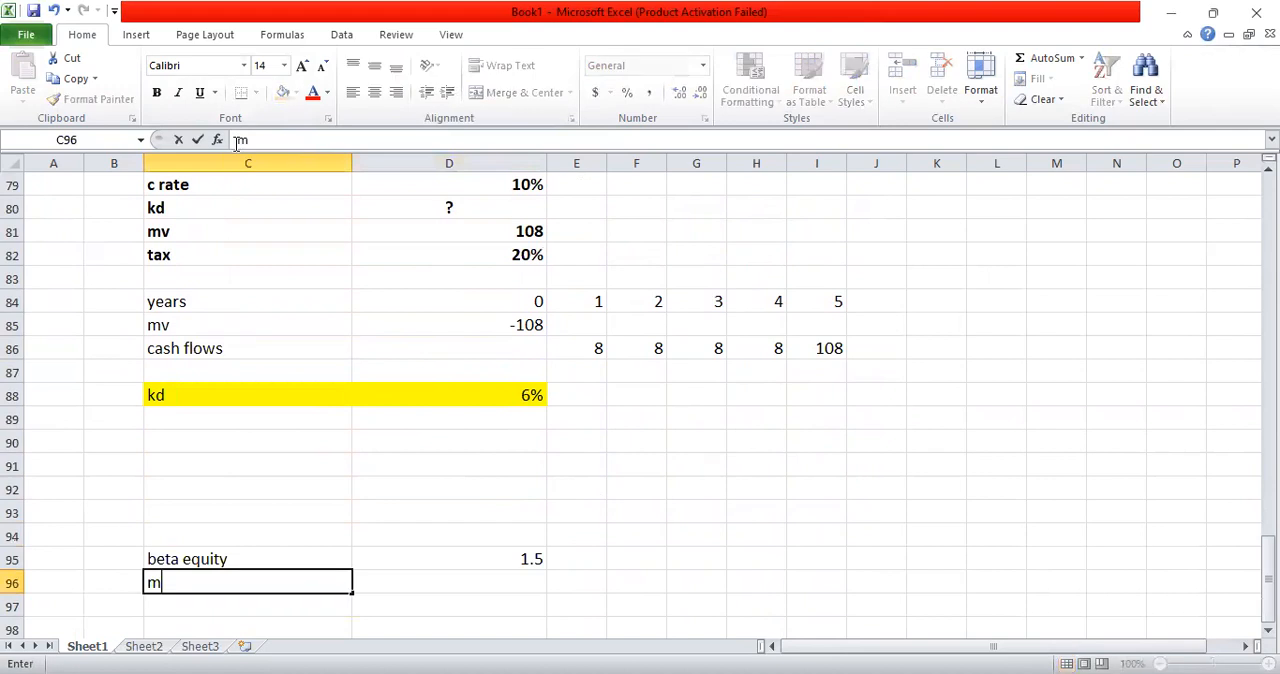
pyautogui.write('v e')
pyautogui.press('BackSpace')
pyautogui.press('BackSpace')
pyautogui.write('e')
pyautogui.press('Tab')
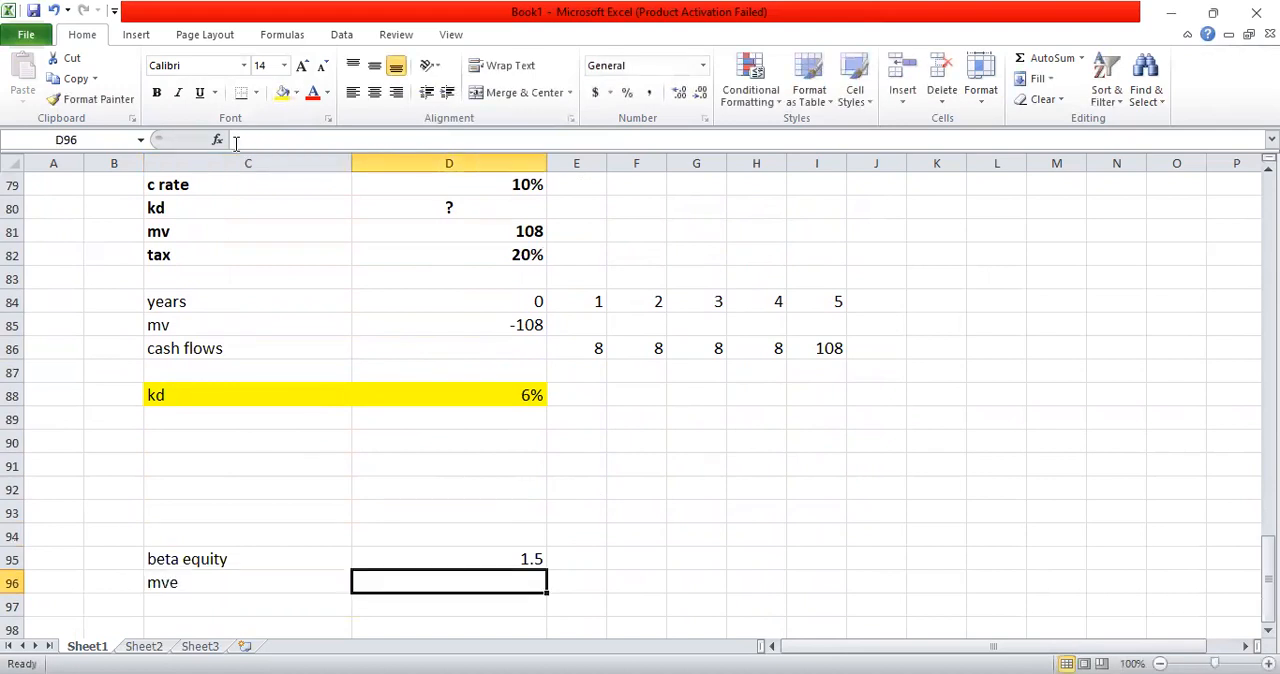
pyautogui.write('1000')
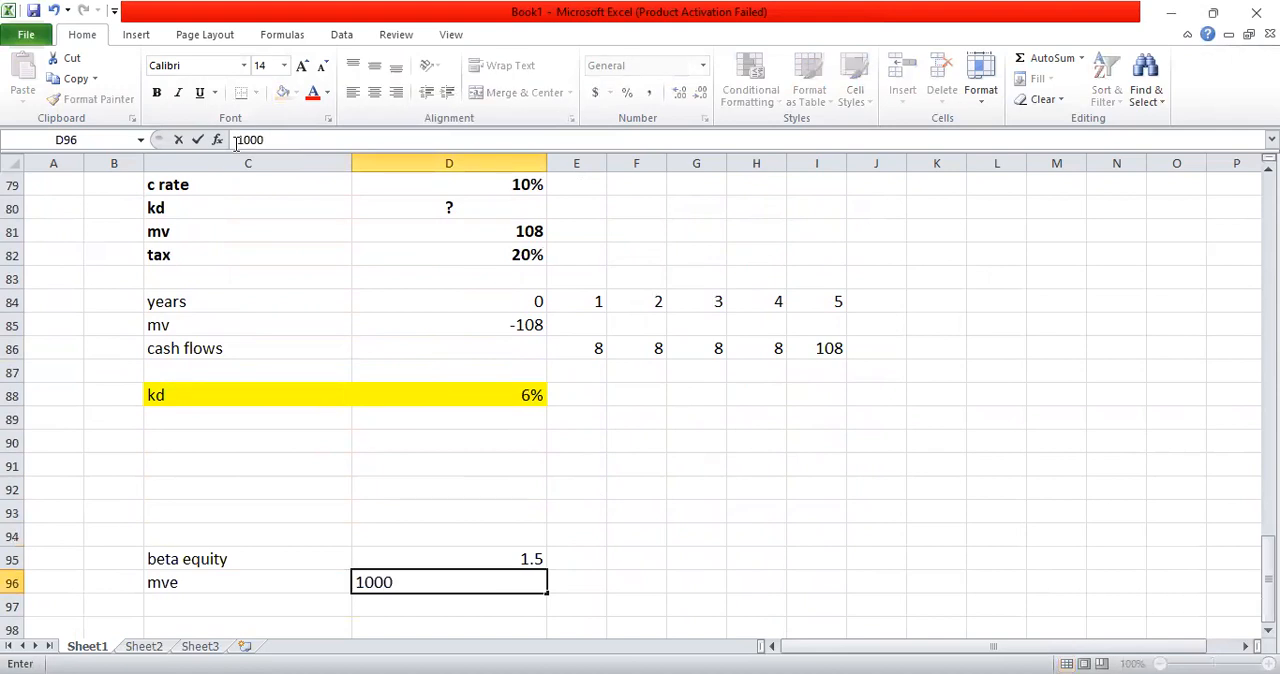
pyautogui.press('Return')
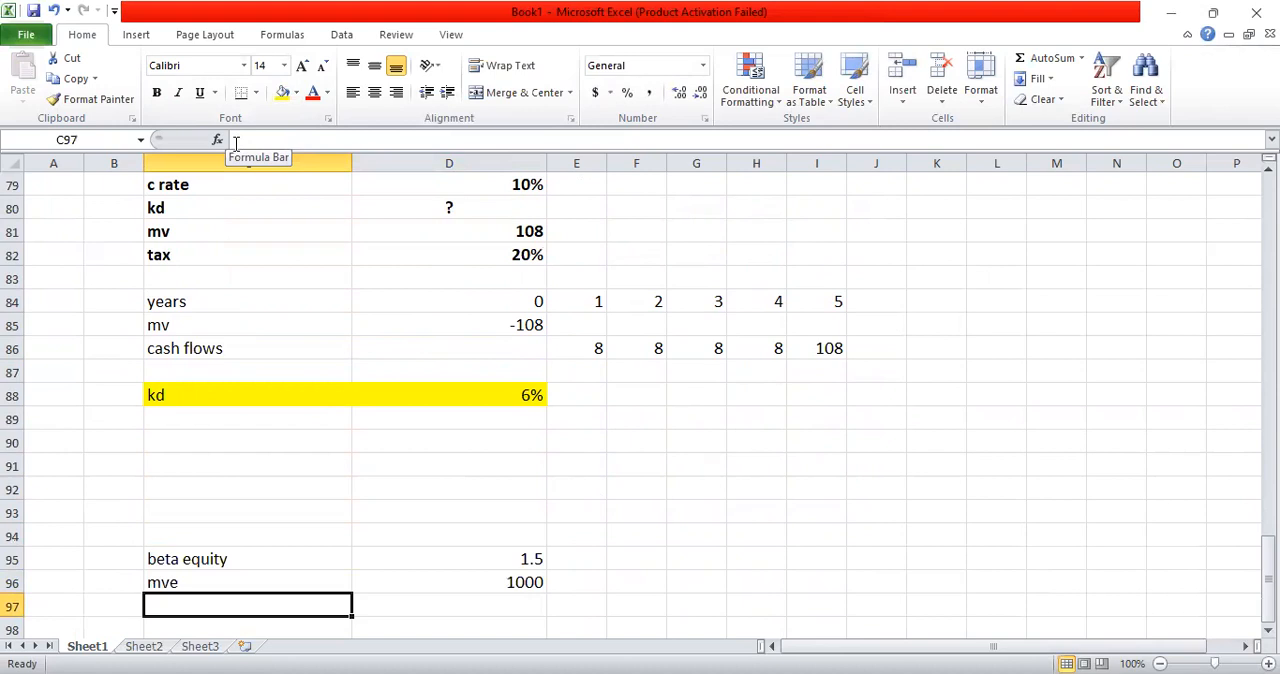
# Step: Add "mvd" with 500 in row 97 and "tax" with 20% in row 98
pyautogui.write('mvd')
pyautogui.press('Tab')
pyautogui.write('500')
pyautogui.press('Return')
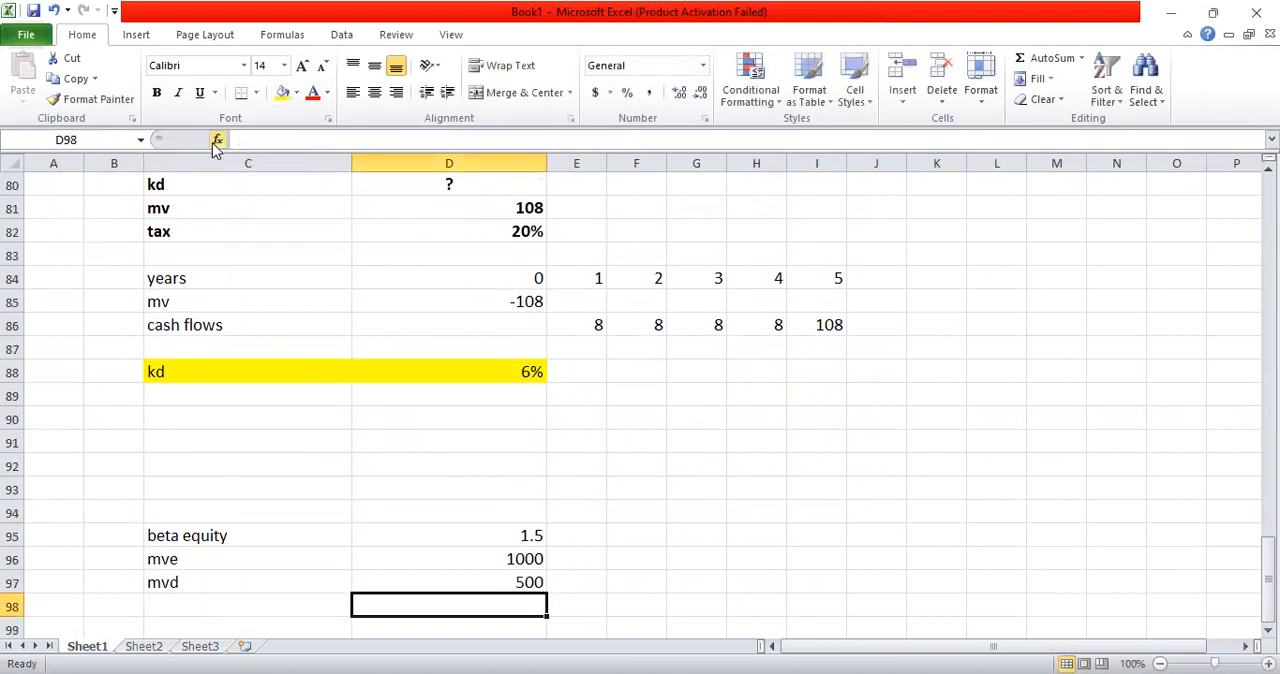
pyautogui.press('Left')
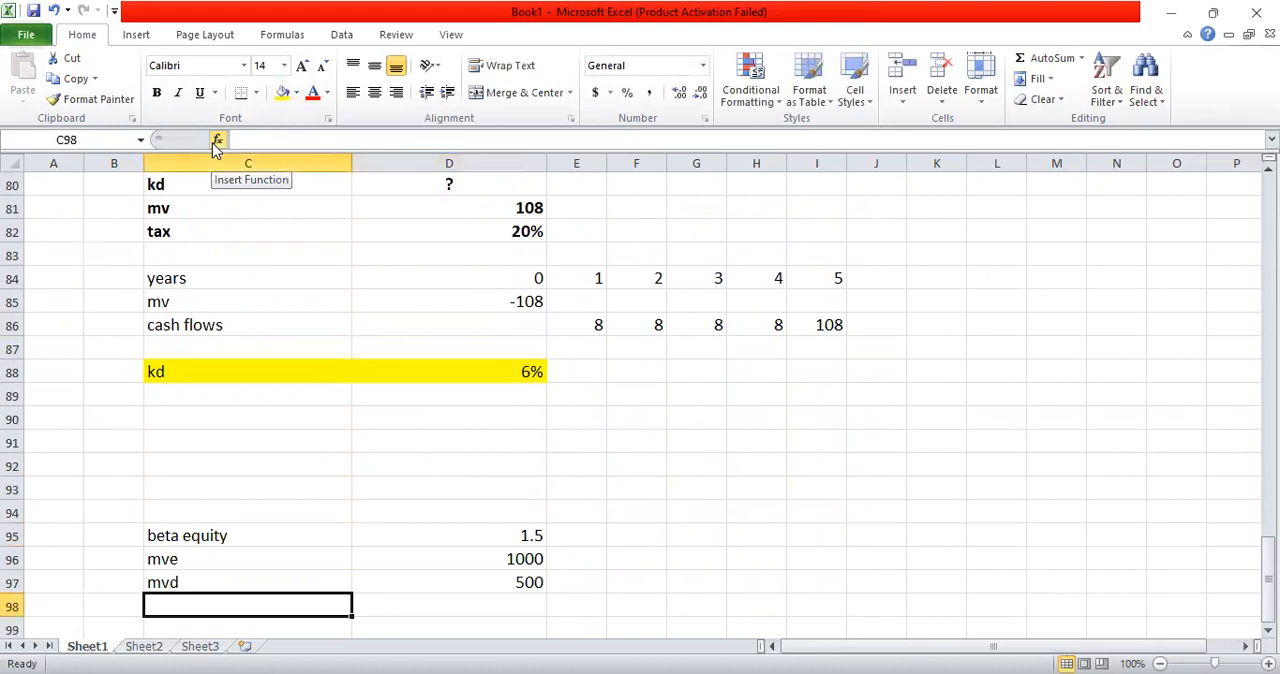
pyautogui.write('tax')
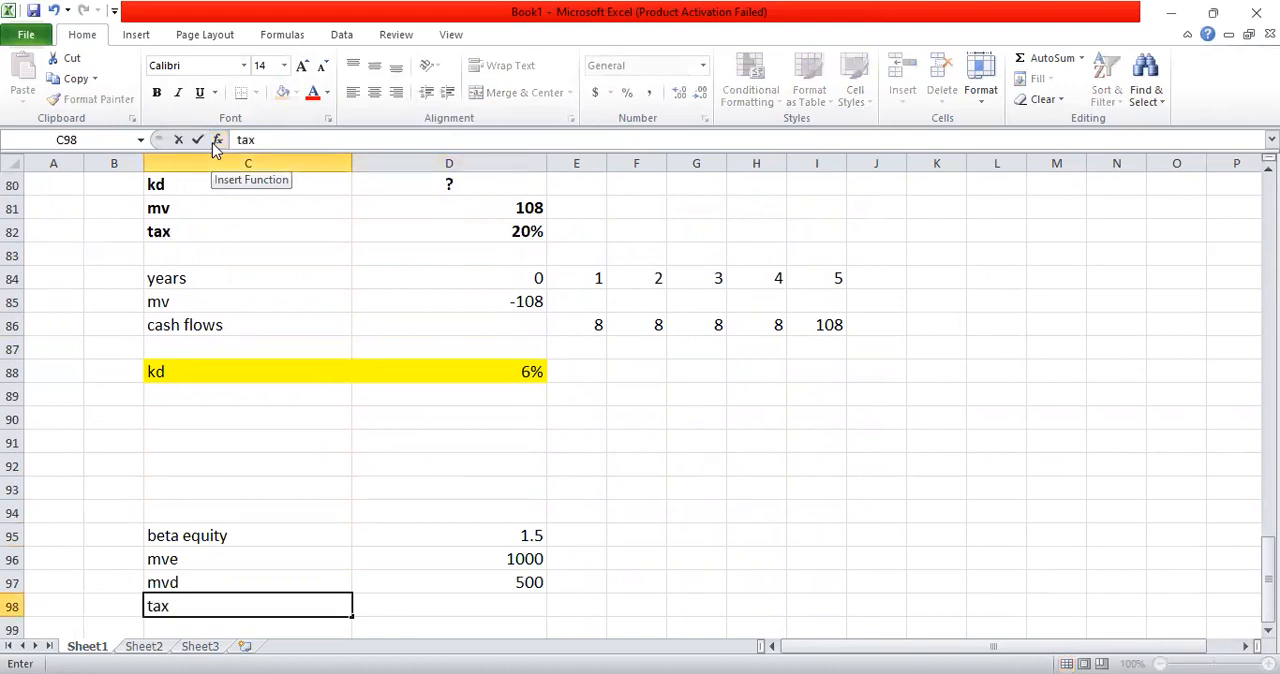
pyautogui.press('Tab')
pyautogui.write('20%')
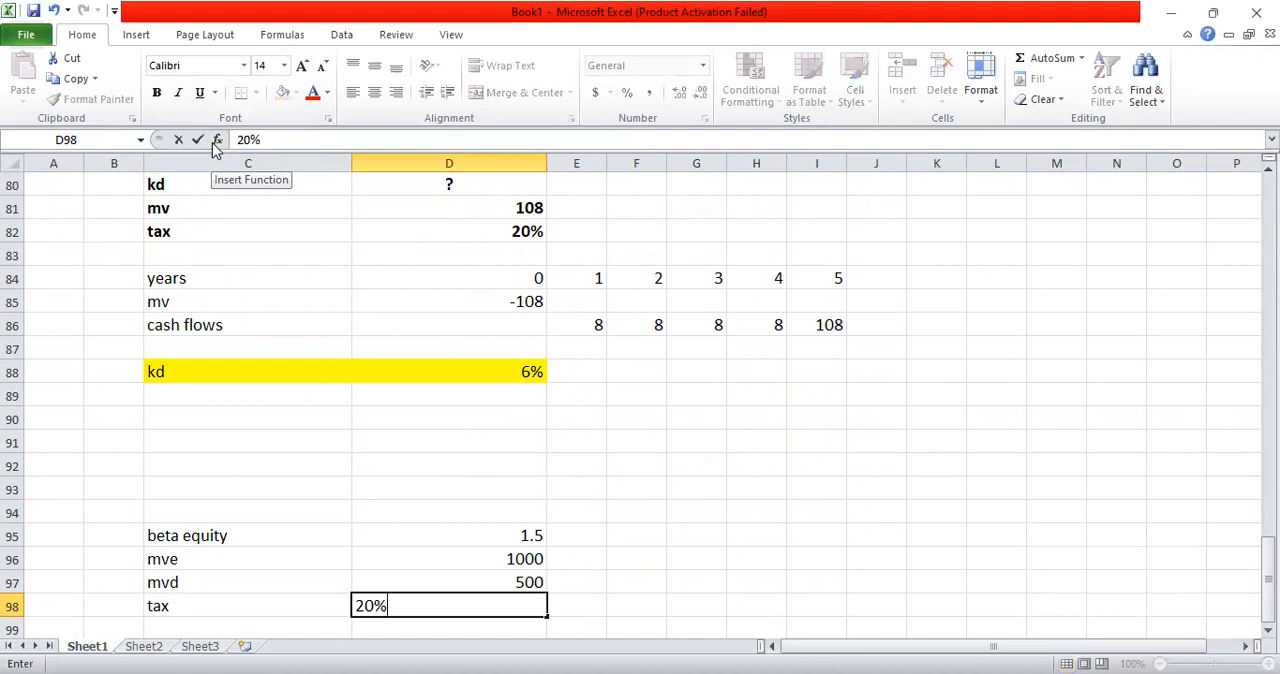
pyautogui.press('Return')
# Step: Label C99 "bet asset" and enter "?" in D99 as the unknown
pyautogui.press('Left')
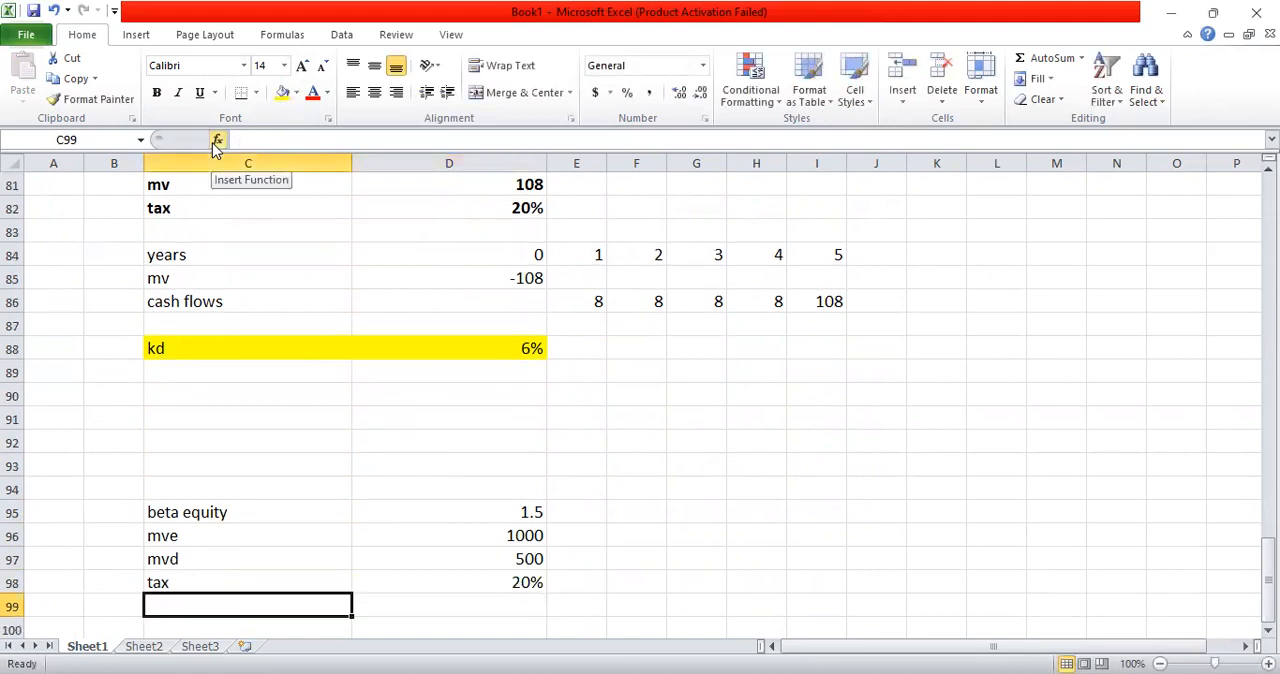
pyautogui.write('bet asset')
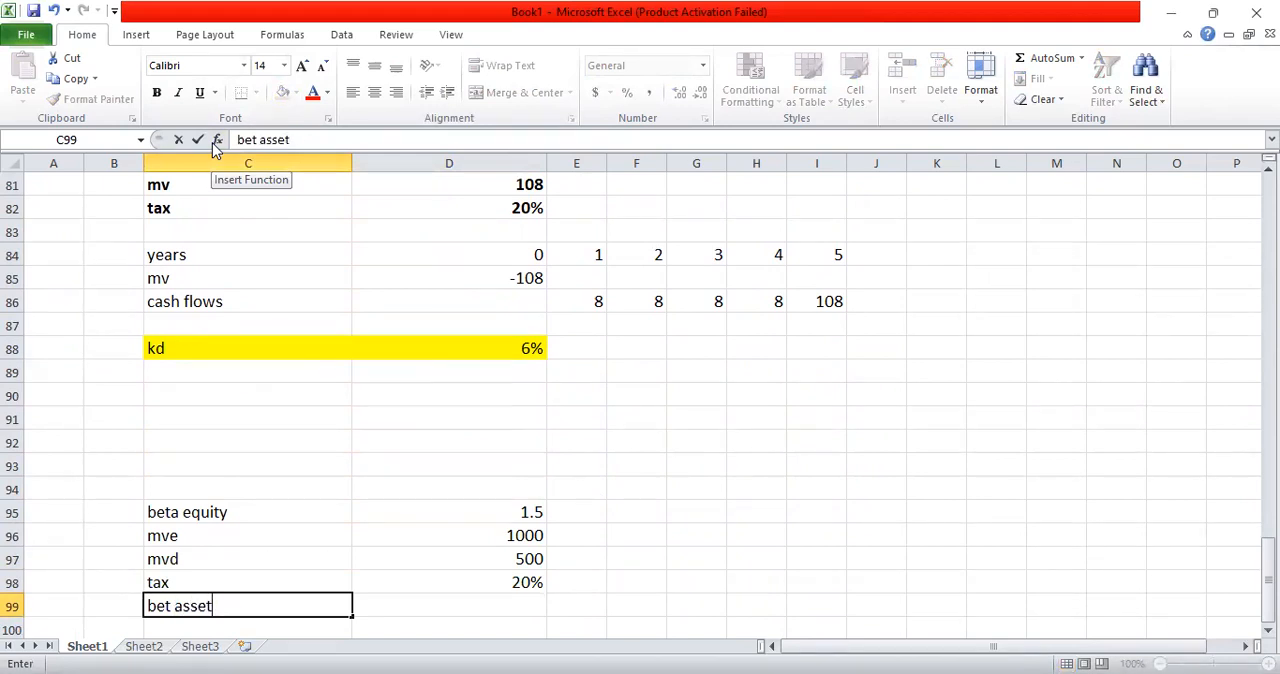
pyautogui.press('Tab')
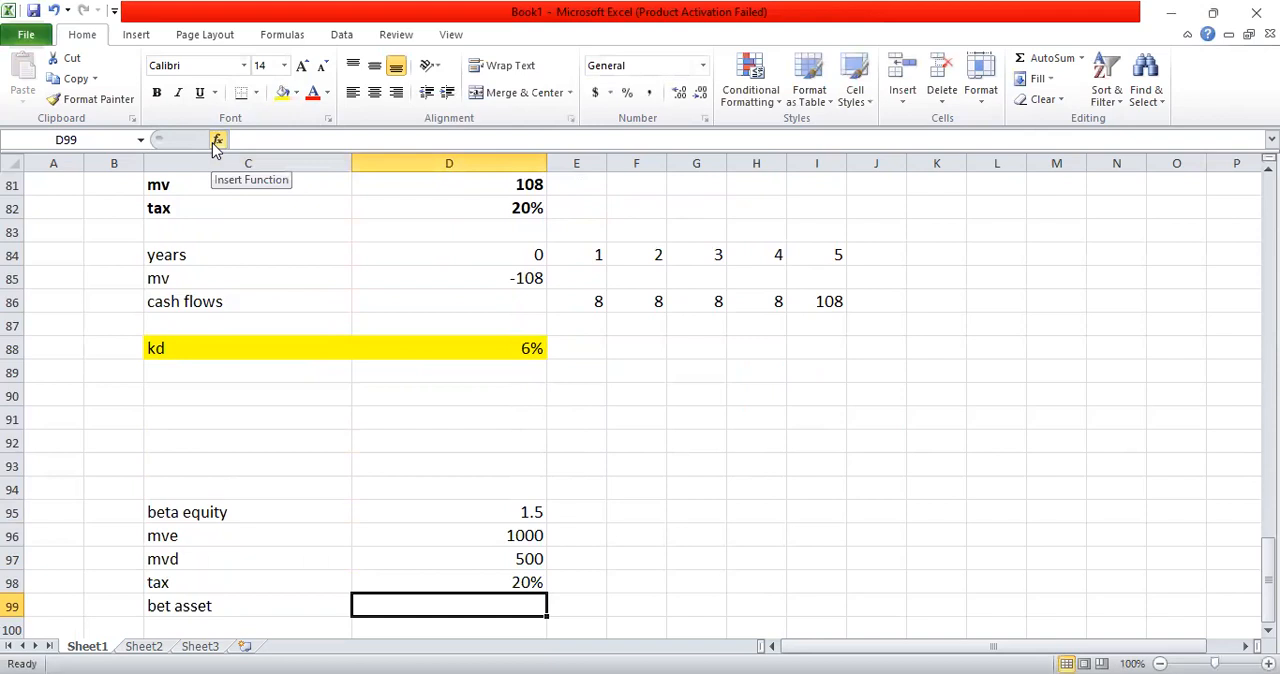
pyautogui.write('?')
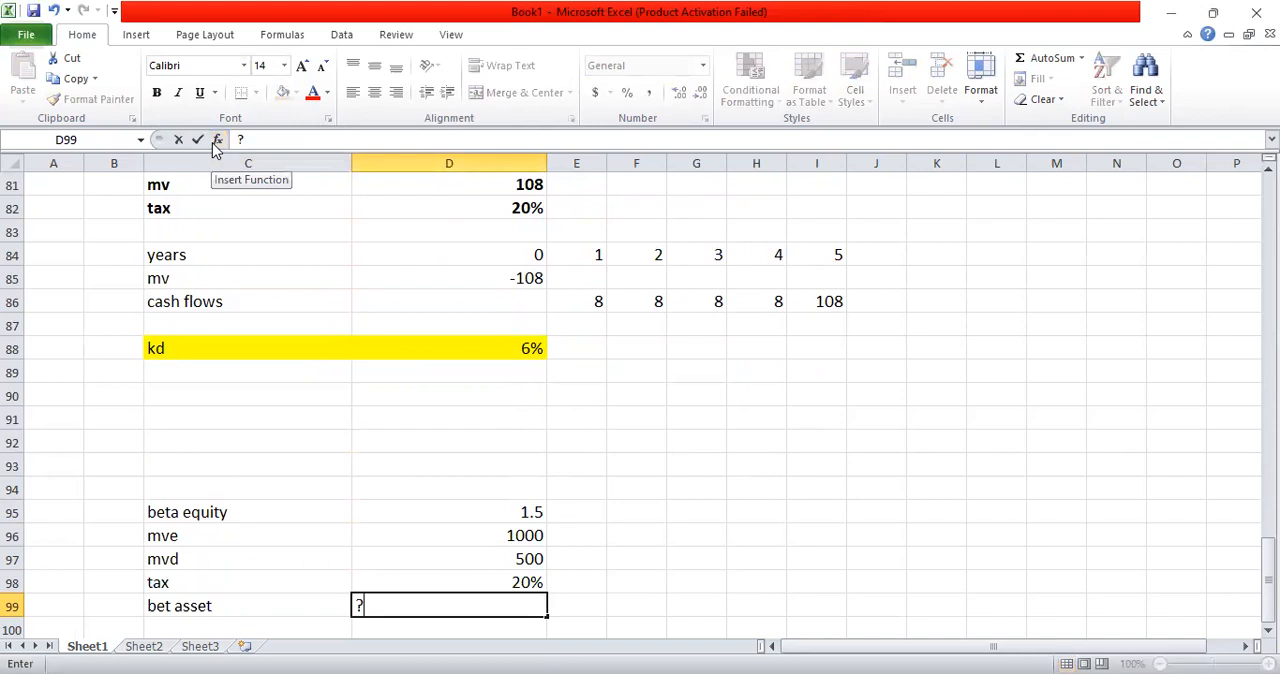
# Step: Make the beta input data in C95:D99 bold and centre it horizontally
pyautogui.click(183, 506)
pyautogui.hotkey('shift', 'Right')
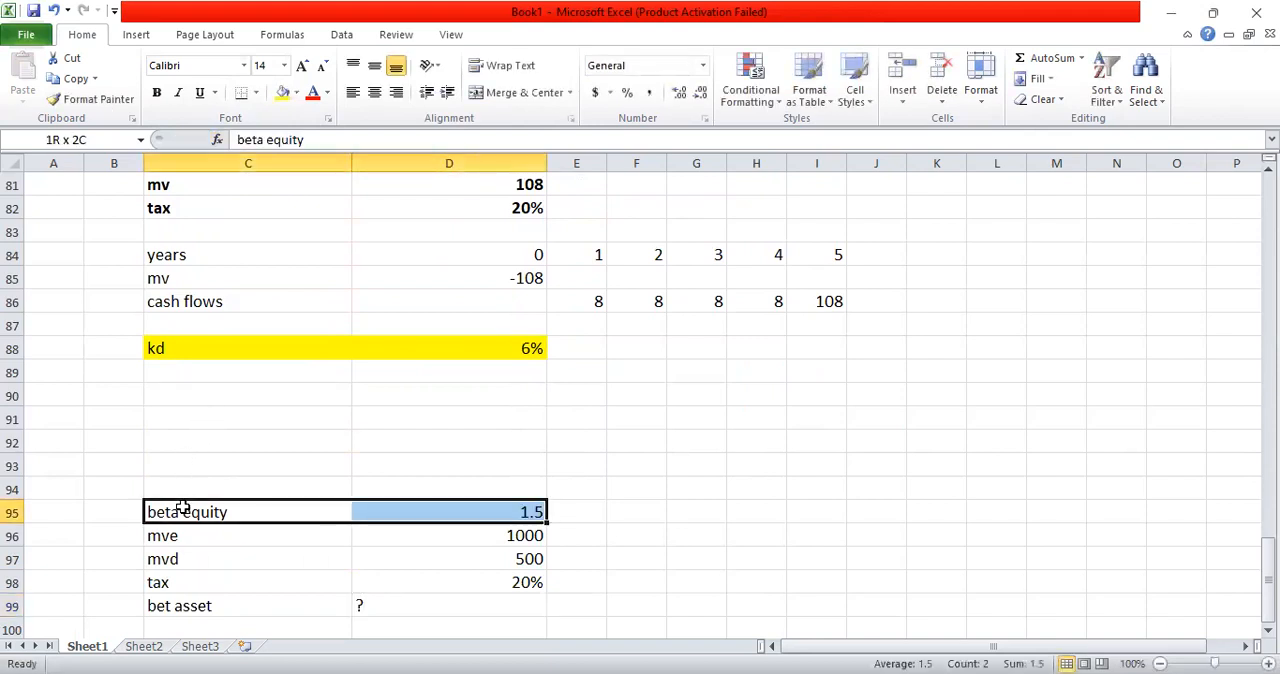
pyautogui.hotkey('shift', 'Down')
pyautogui.hotkey('shift', 'Down')
pyautogui.hotkey('shift', 'Down')
pyautogui.hotkey('shift', 'Down')
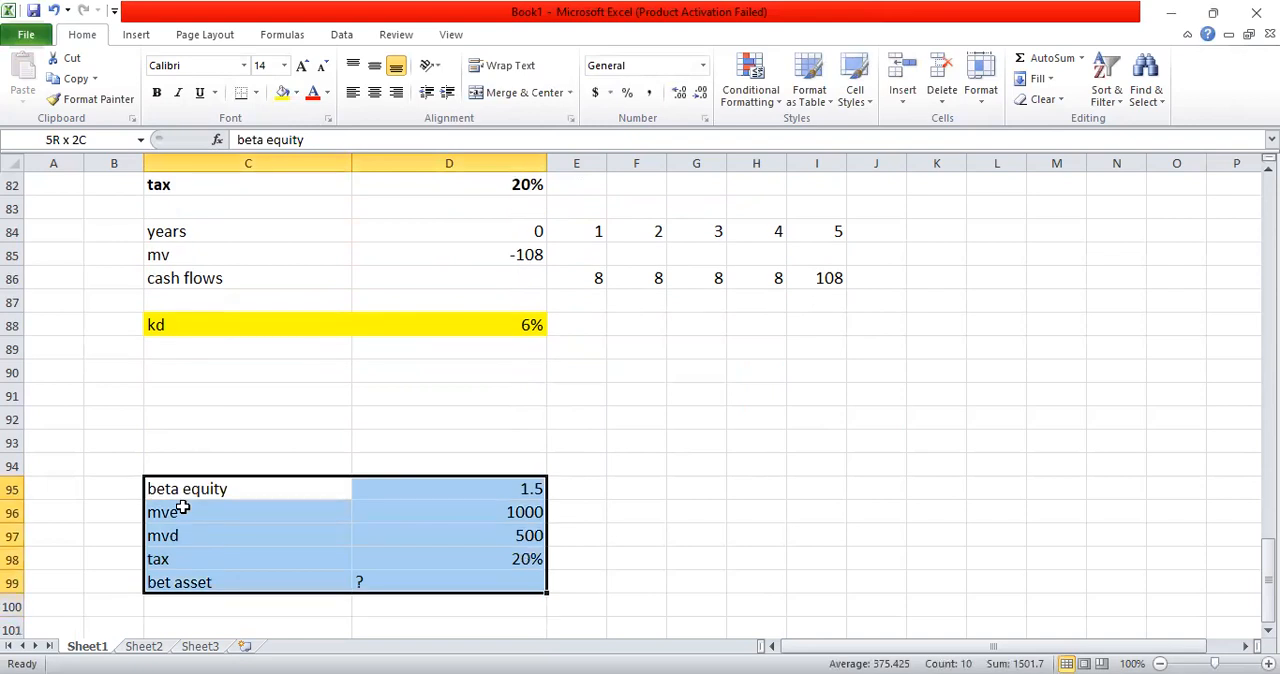
pyautogui.click(157, 92)
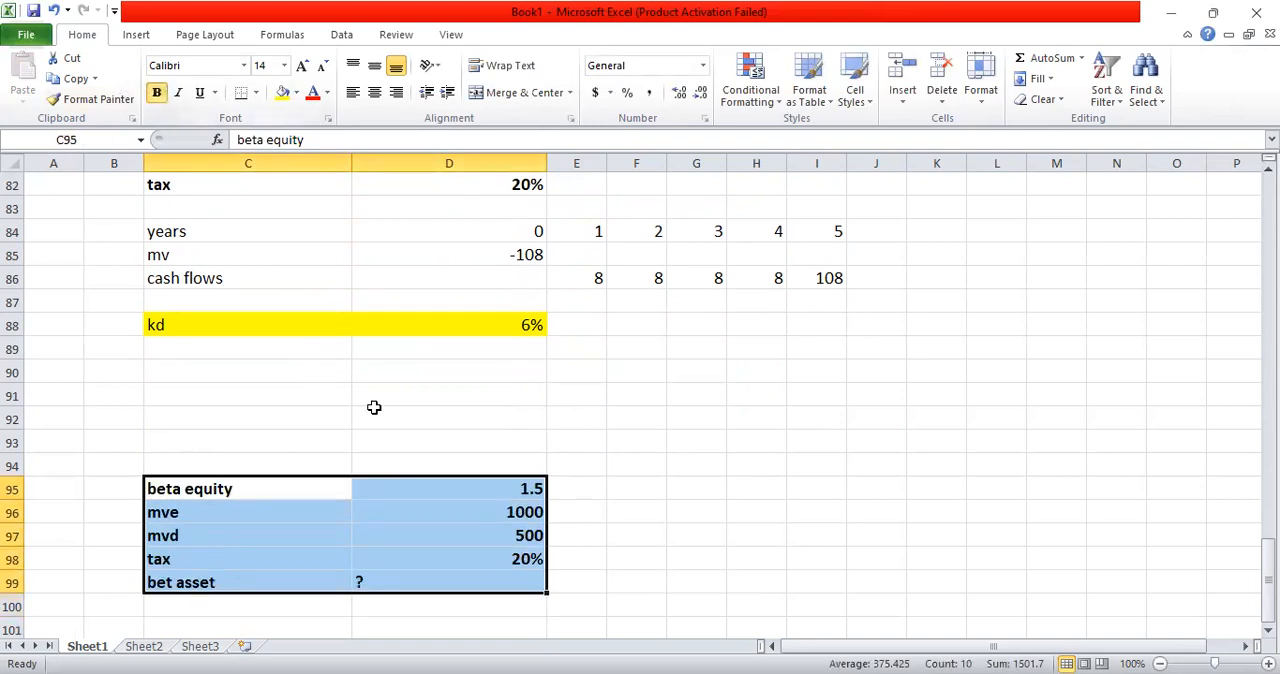
pyautogui.click(374, 92)
pyautogui.click(658, 424)
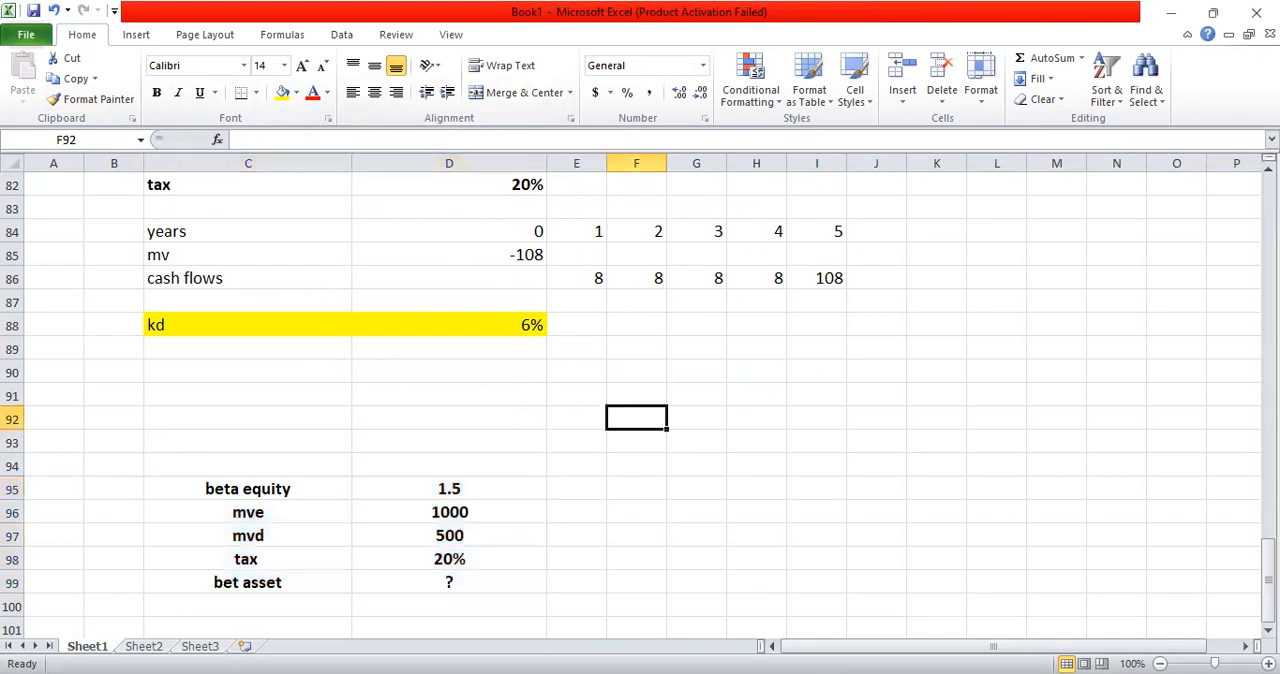
# Step: Write the asset beta formula as text in D101: "beta asset= beta equity*ve/ve+vd(1-t)"
pyautogui.scroll(-2, 421, 475)
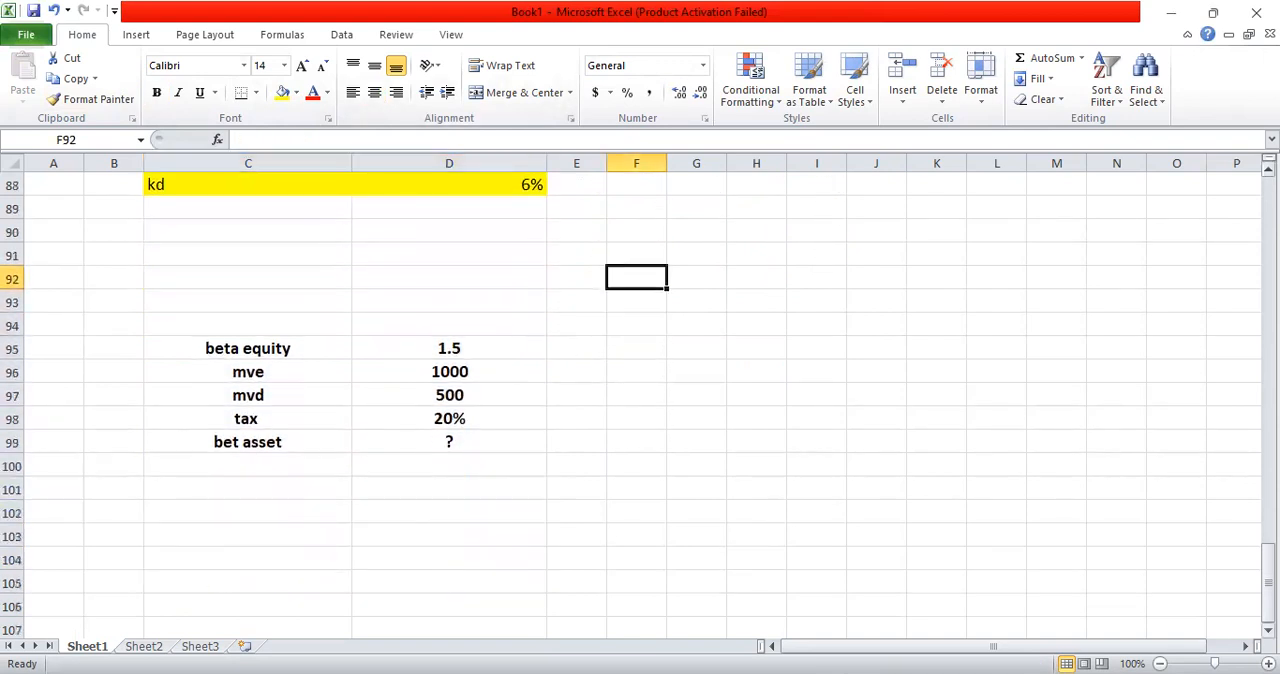
pyautogui.click(421, 464)
pyautogui.press('Down')
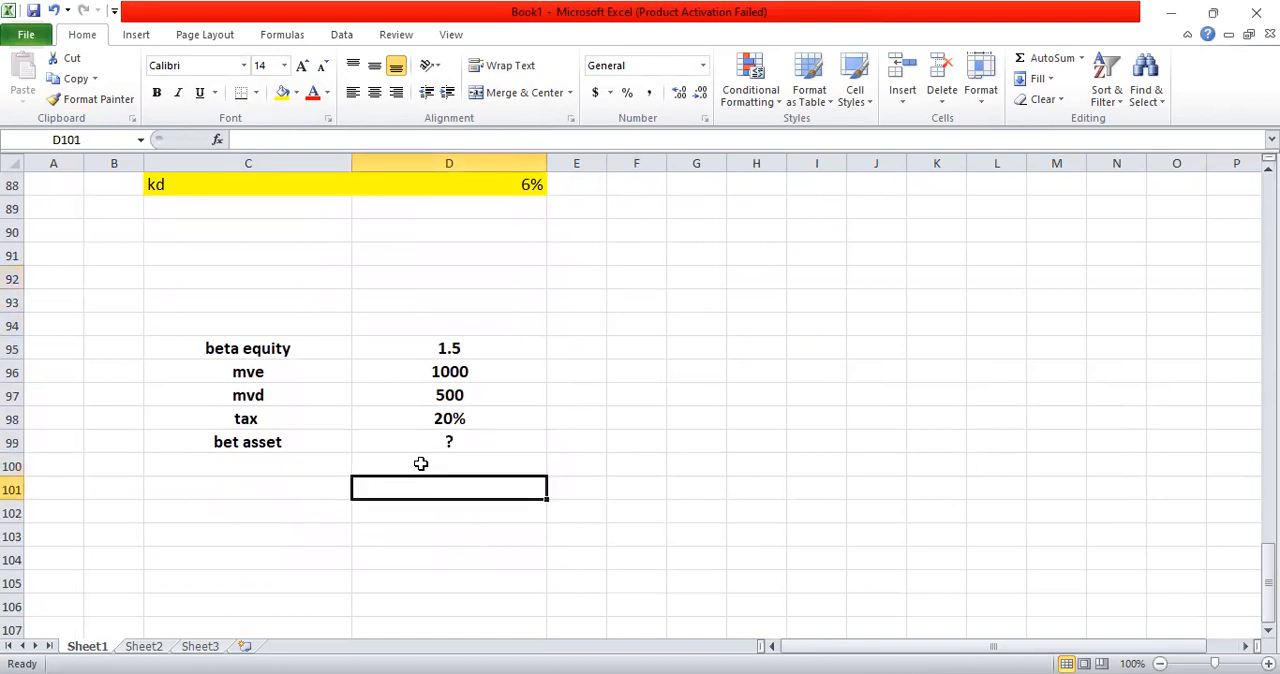
pyautogui.write('be')
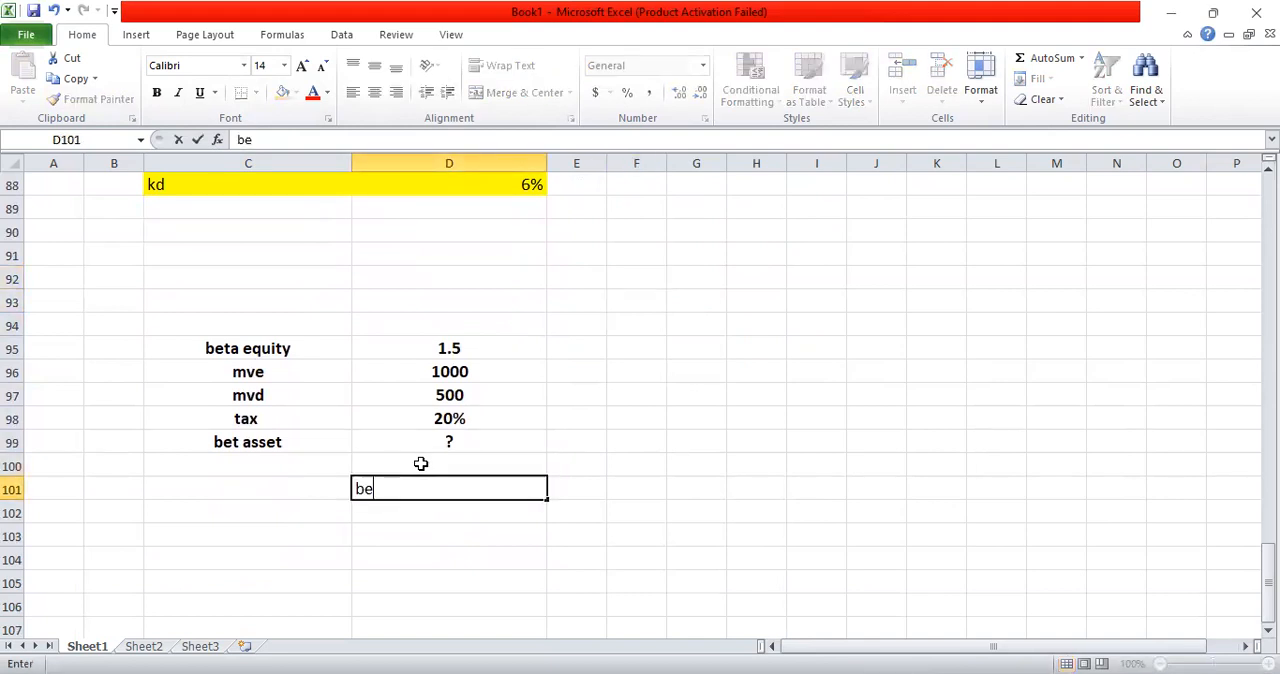
pyautogui.write('ta asset= bet')
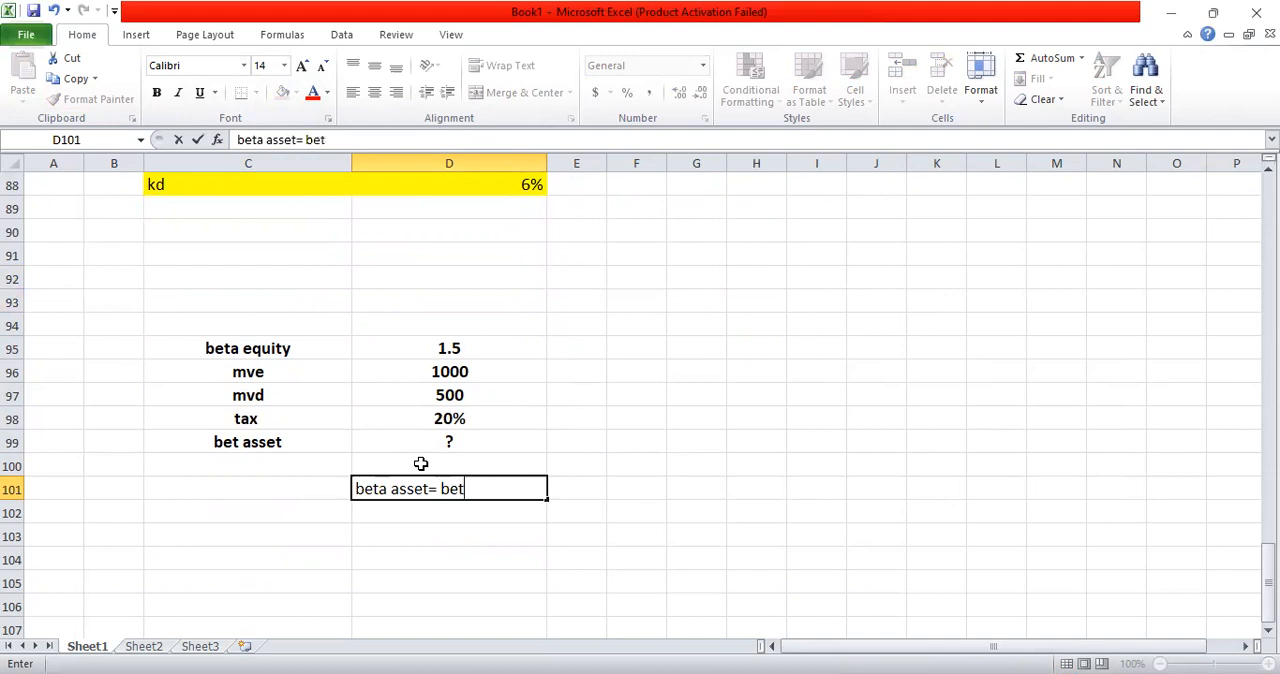
pyautogui.write('a equi')
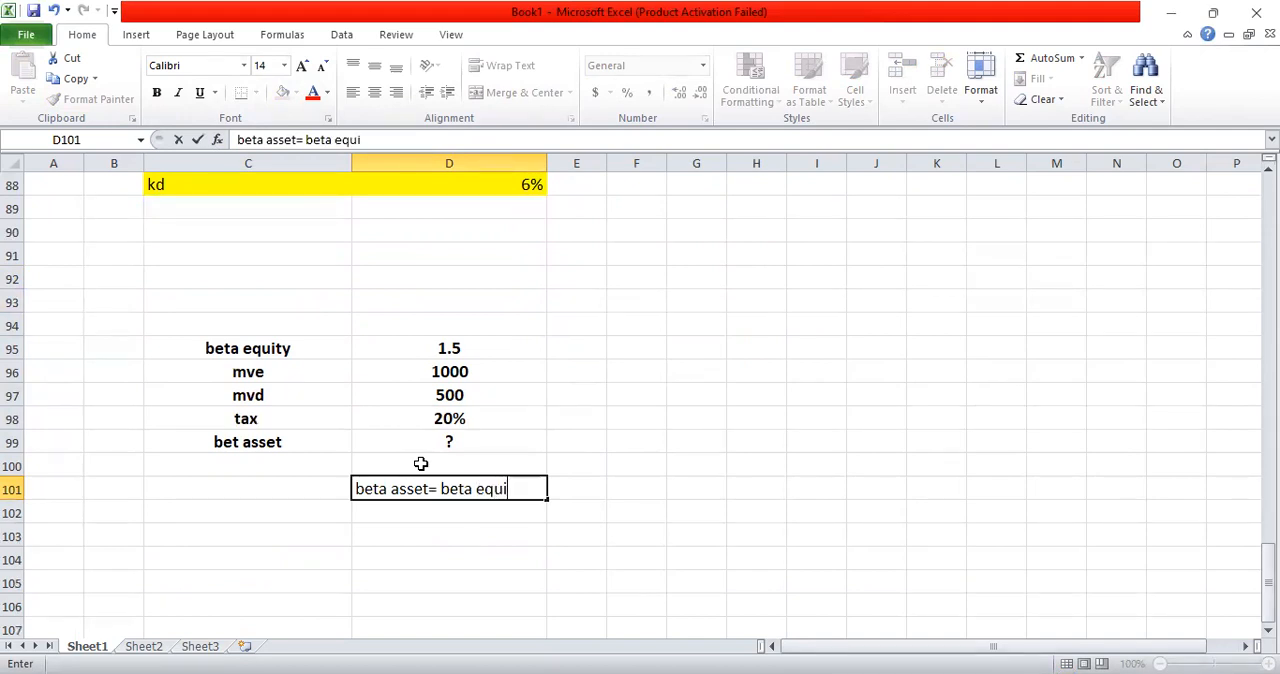
pyautogui.write('ty*ve/ve+vd')
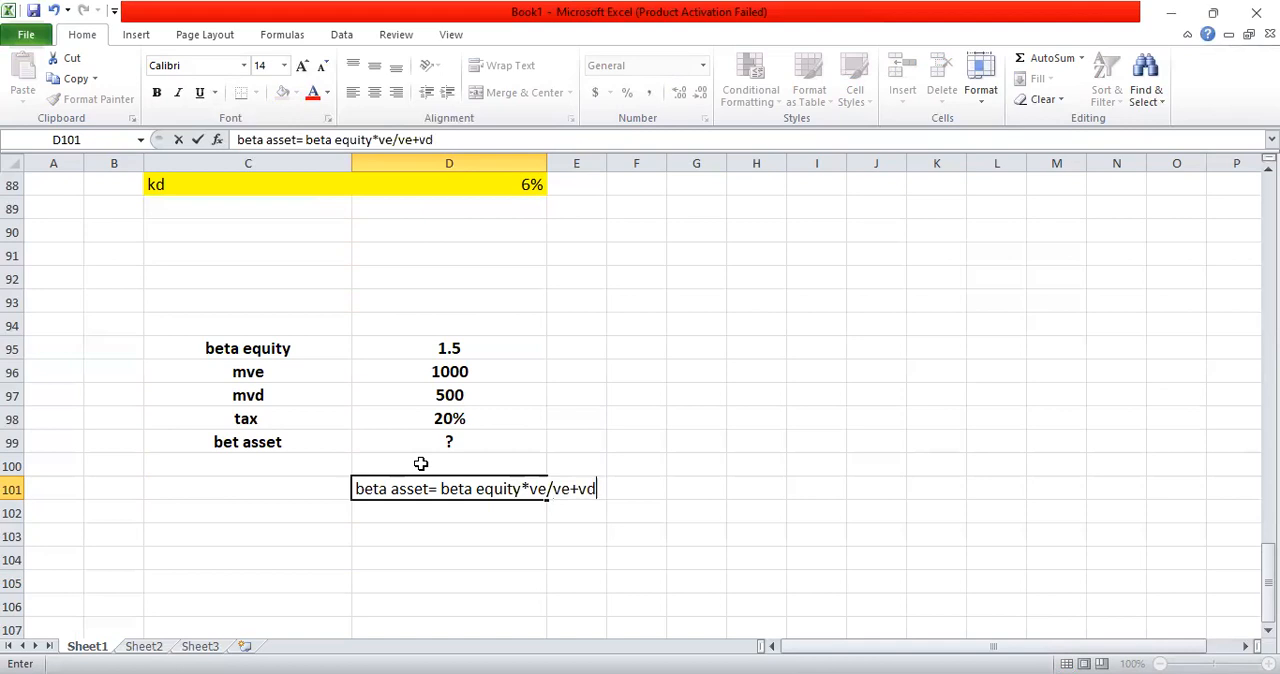
pyautogui.write('(1-t)')
pyautogui.press('Return')
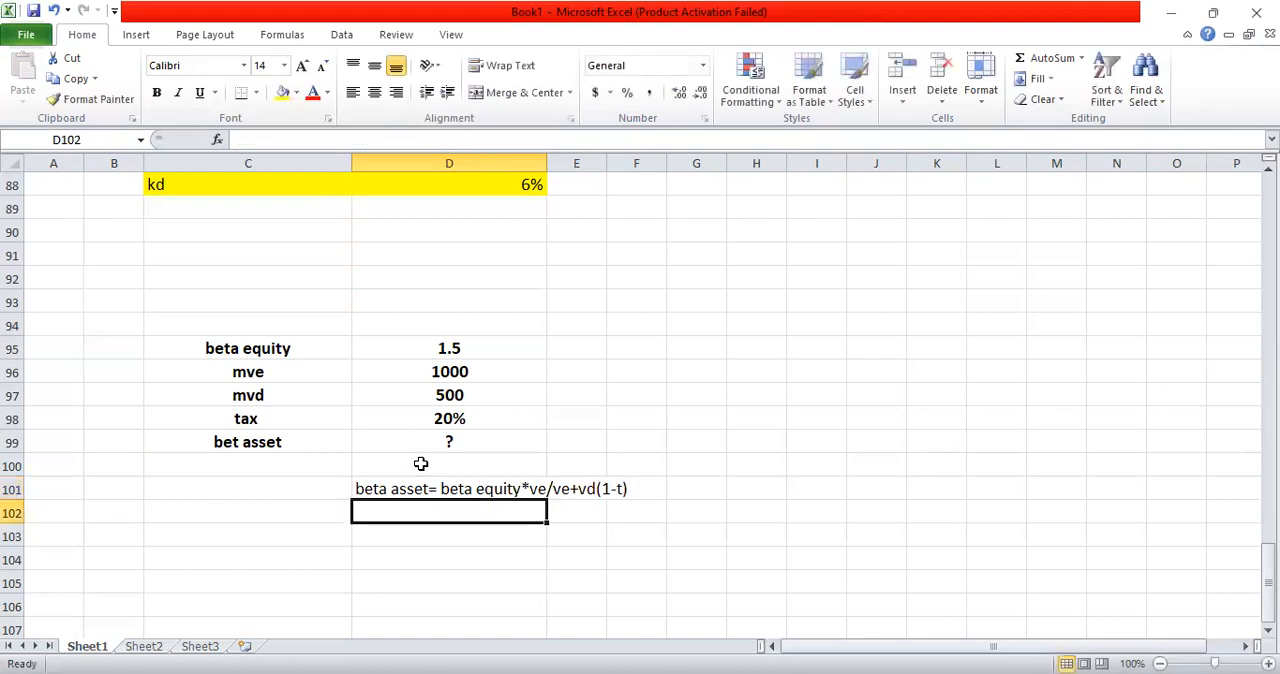
pyautogui.press('Return')
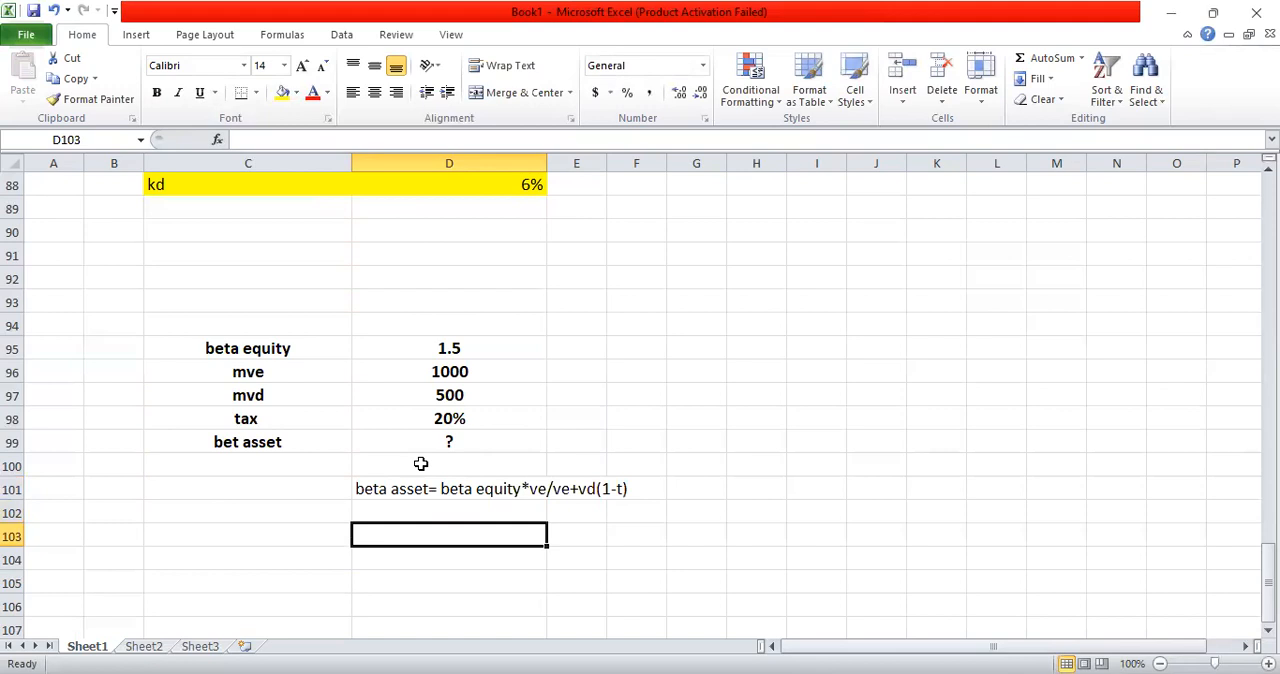
# Step: Calculate the asset beta in D103 with =D95*D96/(D96+D97*0.8) and make the result bold
pyautogui.write('=')
pyautogui.click(450, 350)
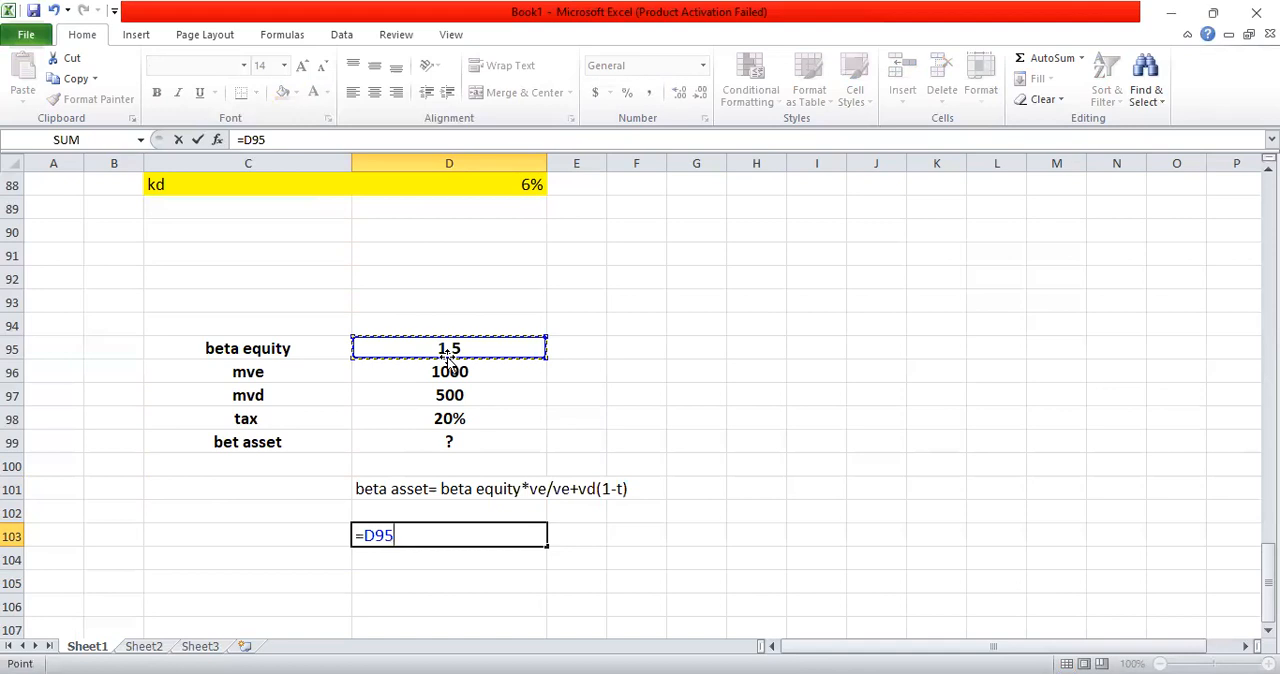
pyautogui.write('*')
pyautogui.click(447, 372)
pyautogui.write('/(')
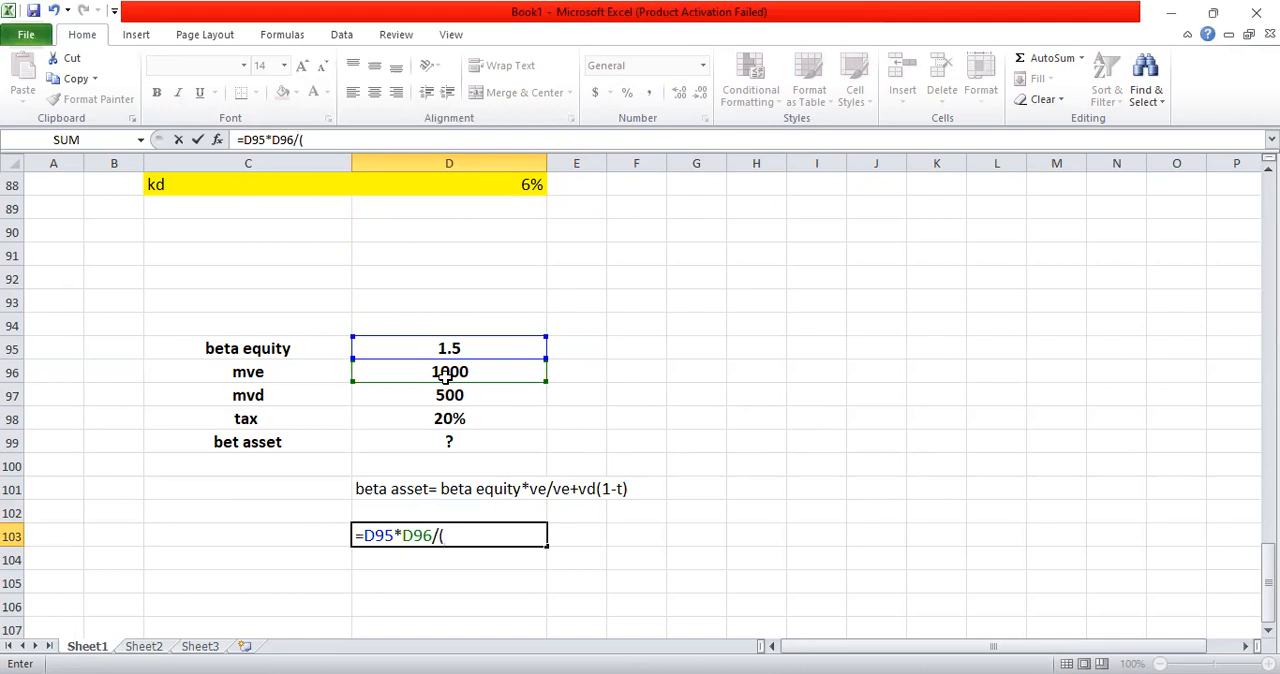
pyautogui.click(468, 369)
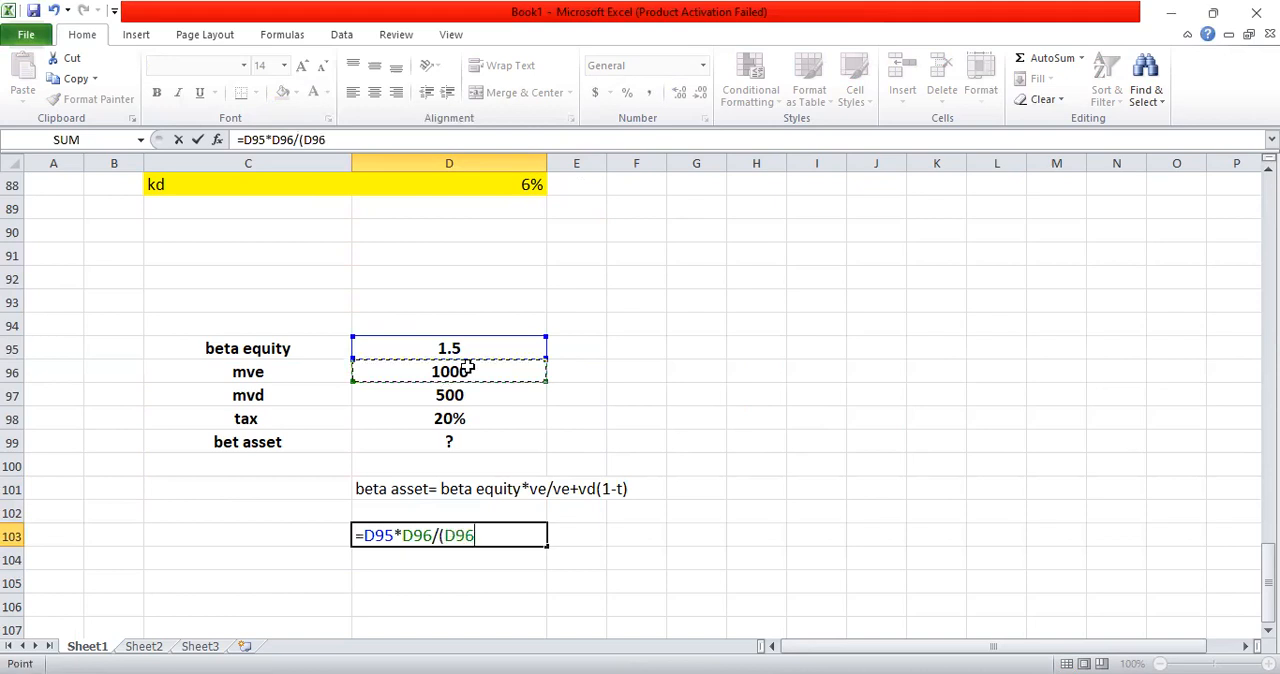
pyautogui.write('+')
pyautogui.click(452, 395)
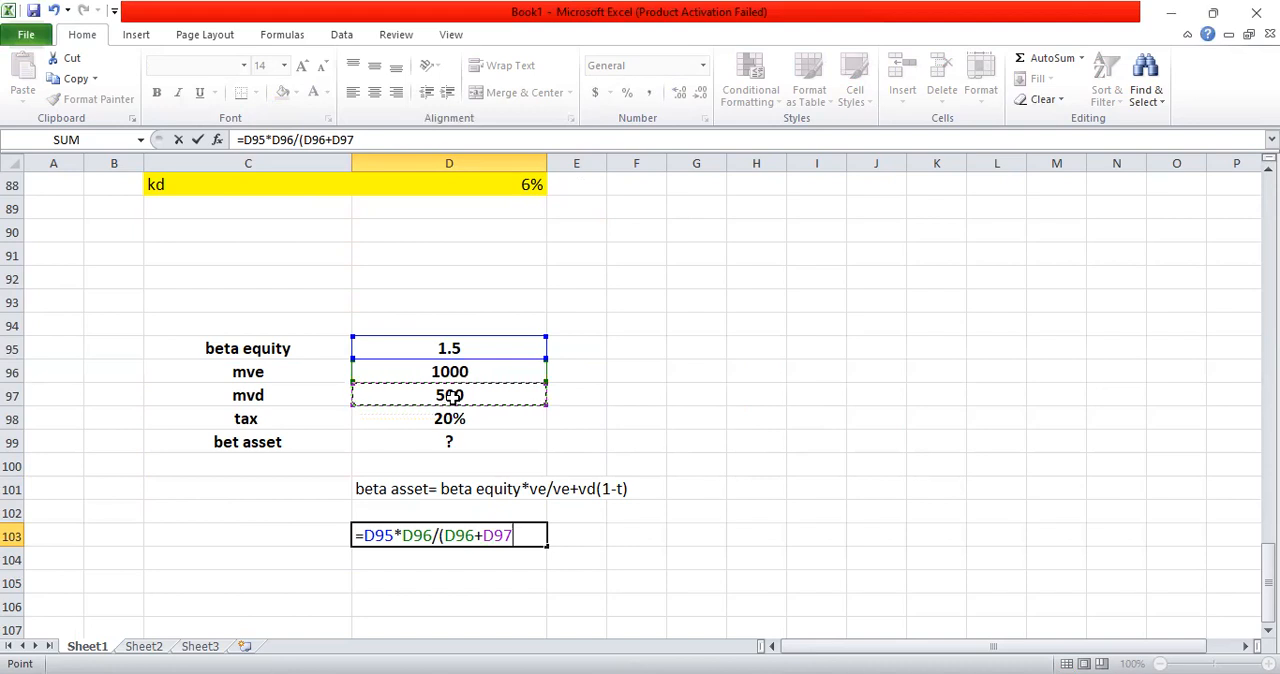
pyautogui.write('*08')
pyautogui.press('BackSpace')
pyautogui.write('.8)')
pyautogui.press('Return')
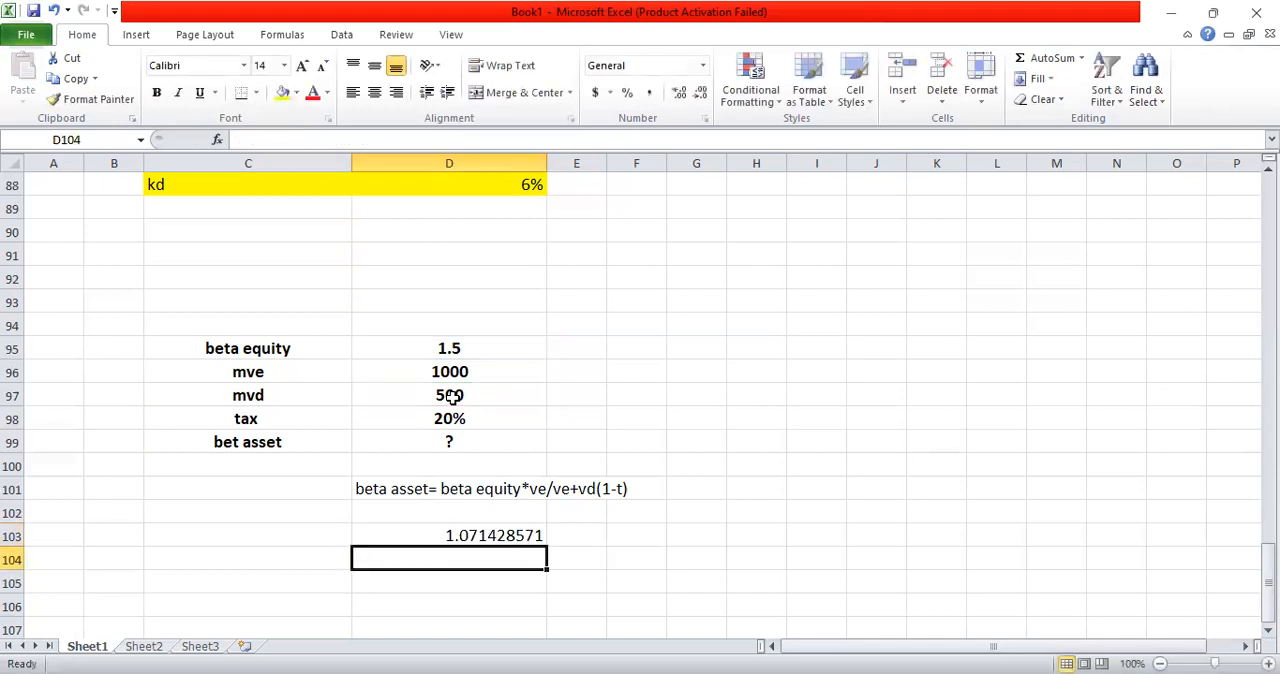
pyautogui.click(464, 537)
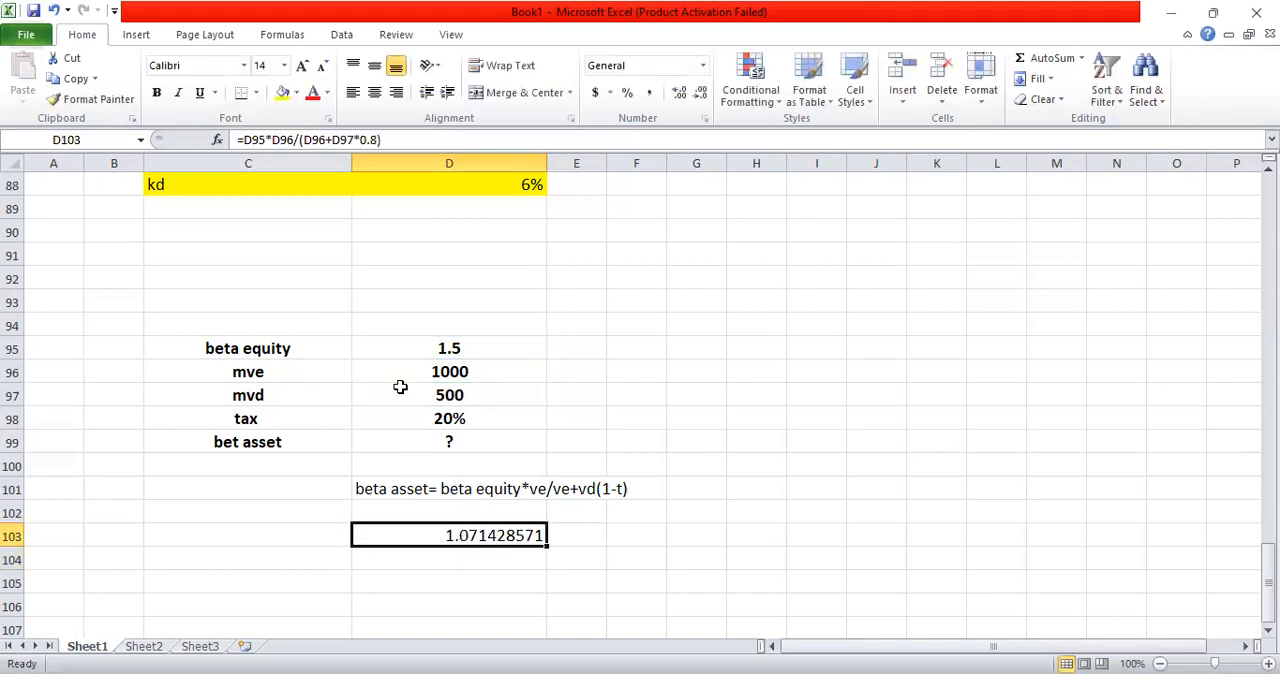
pyautogui.click(156, 92)
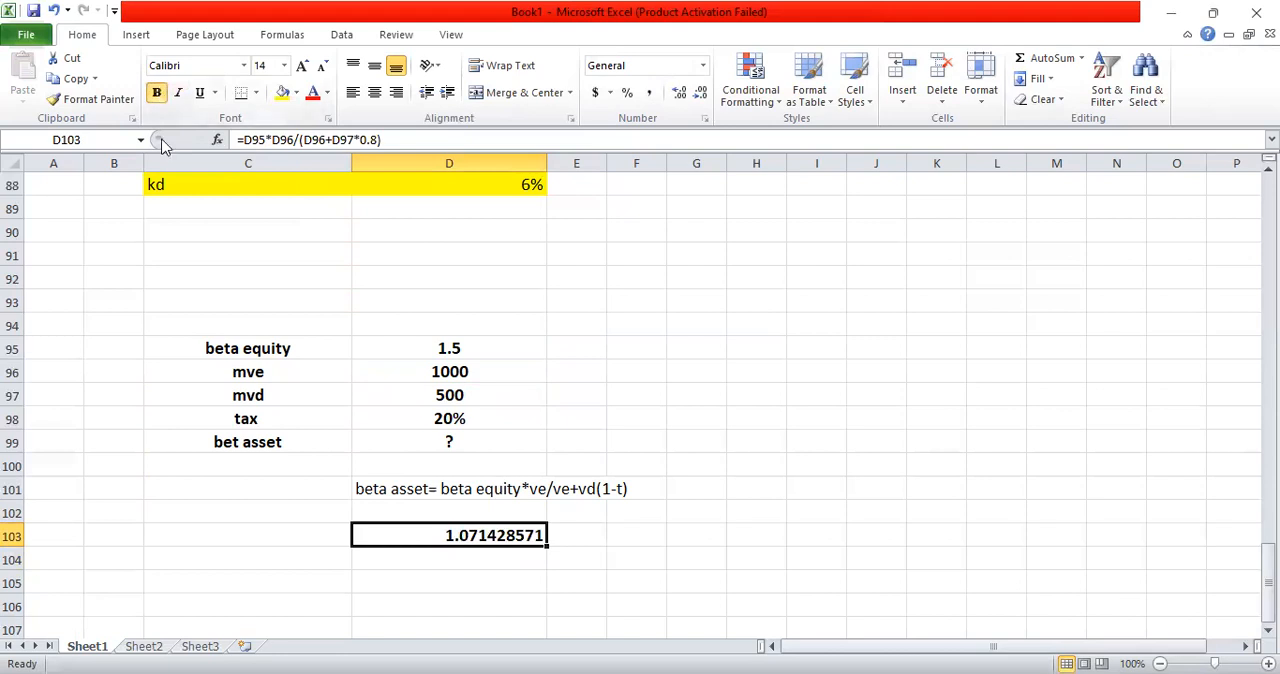
# Step: Copy the beta input block C95:D99 and paste it starting at C105
pyautogui.click(247, 347)
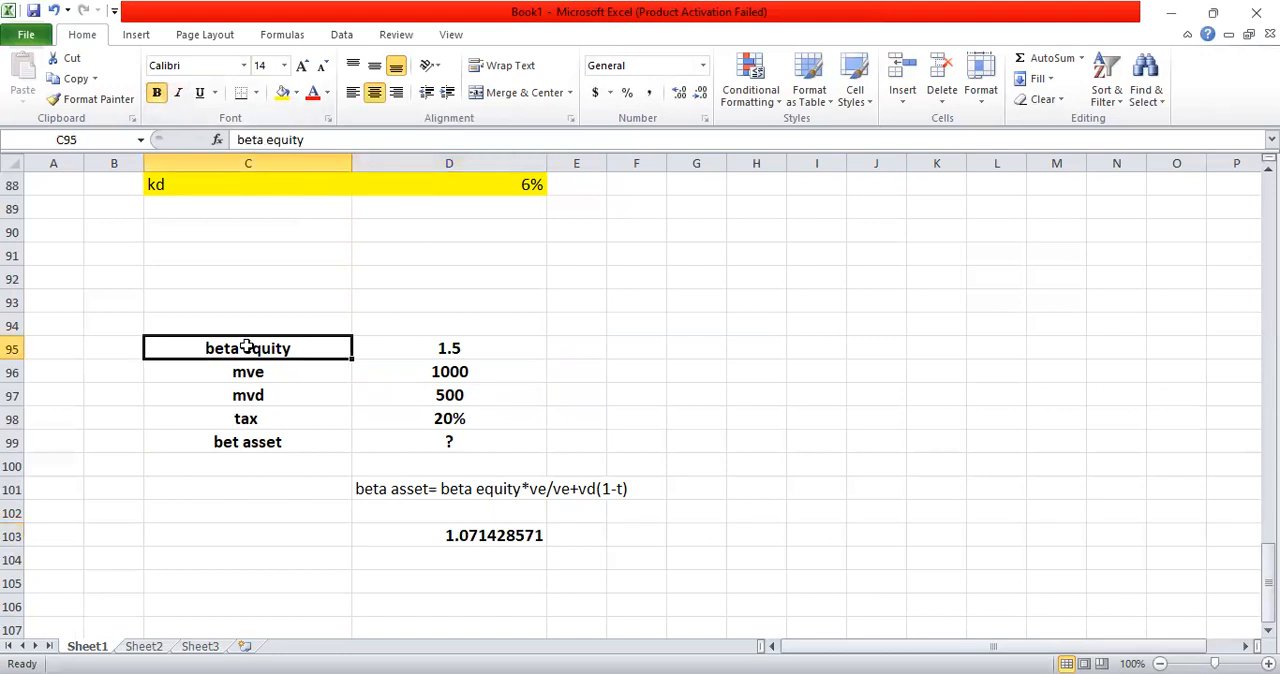
pyautogui.press('Right')
pyautogui.press('Right')
pyautogui.press('Left')
pyautogui.press('Left')
pyautogui.press('Right')
pyautogui.press('Left')
pyautogui.hotkey('shift', 'Right')
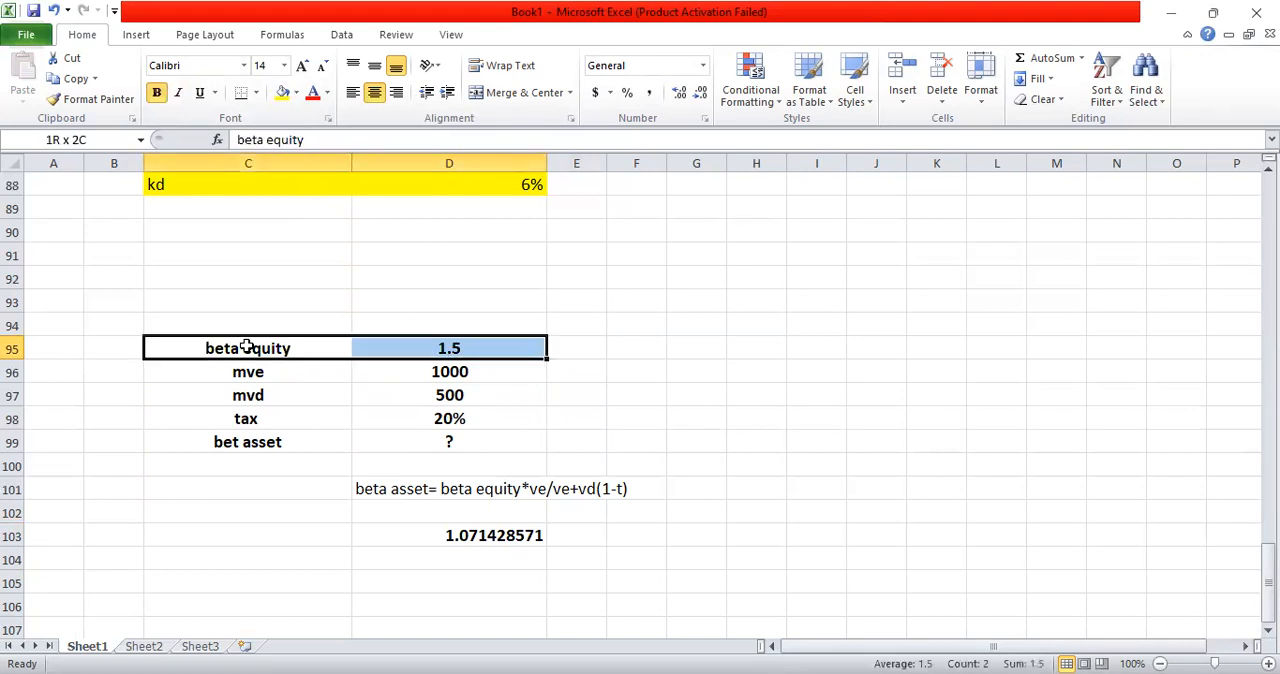
pyautogui.hotkey('ctrl', 'shift', 'Down')
pyautogui.hotkey('ctrl', 'c')
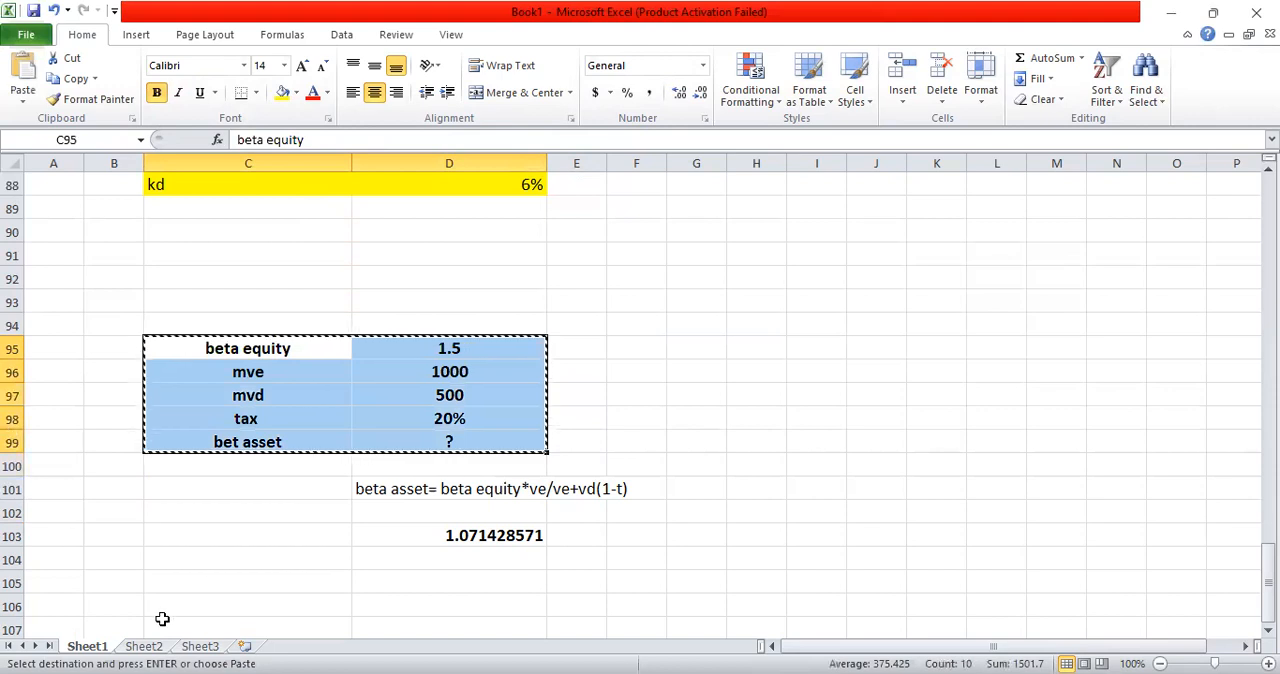
pyautogui.click(274, 580)
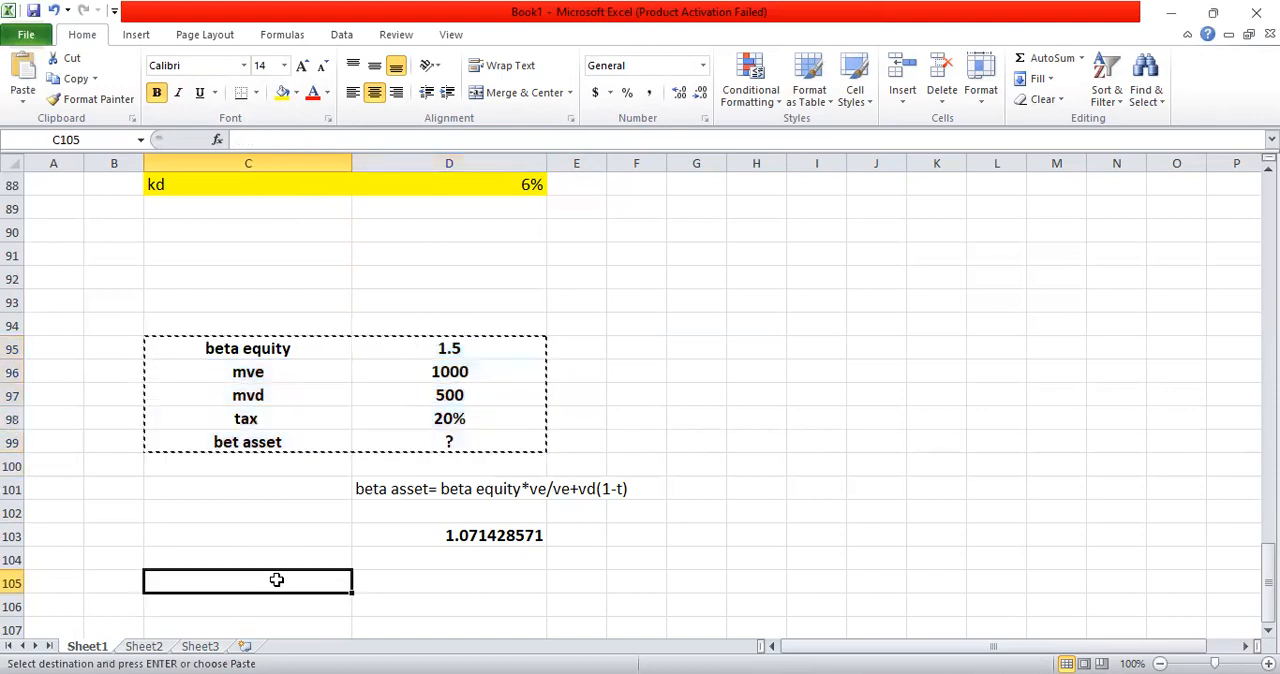
pyautogui.hotkey('ctrl', 'v')
pyautogui.moveTo(500, 600); pyautogui.dragTo(477, 583)
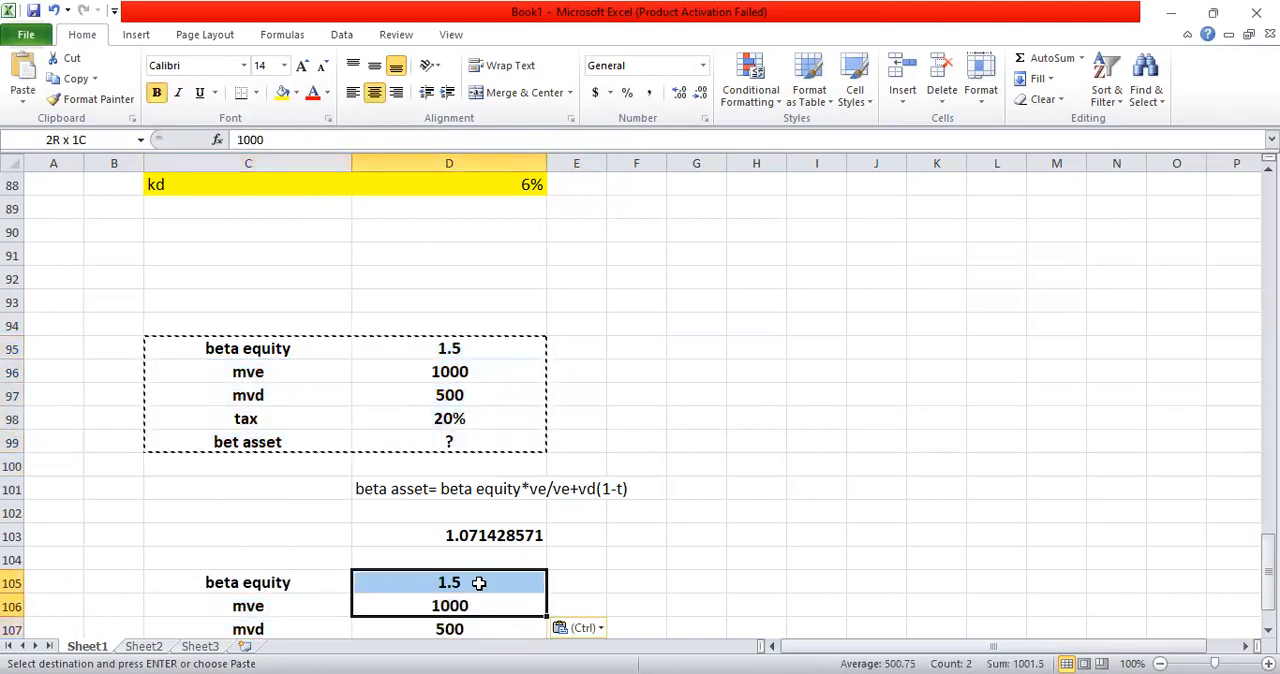
# Step: Change the first label of the copied block, C105, to "beta asset"
pyautogui.click(298, 582)
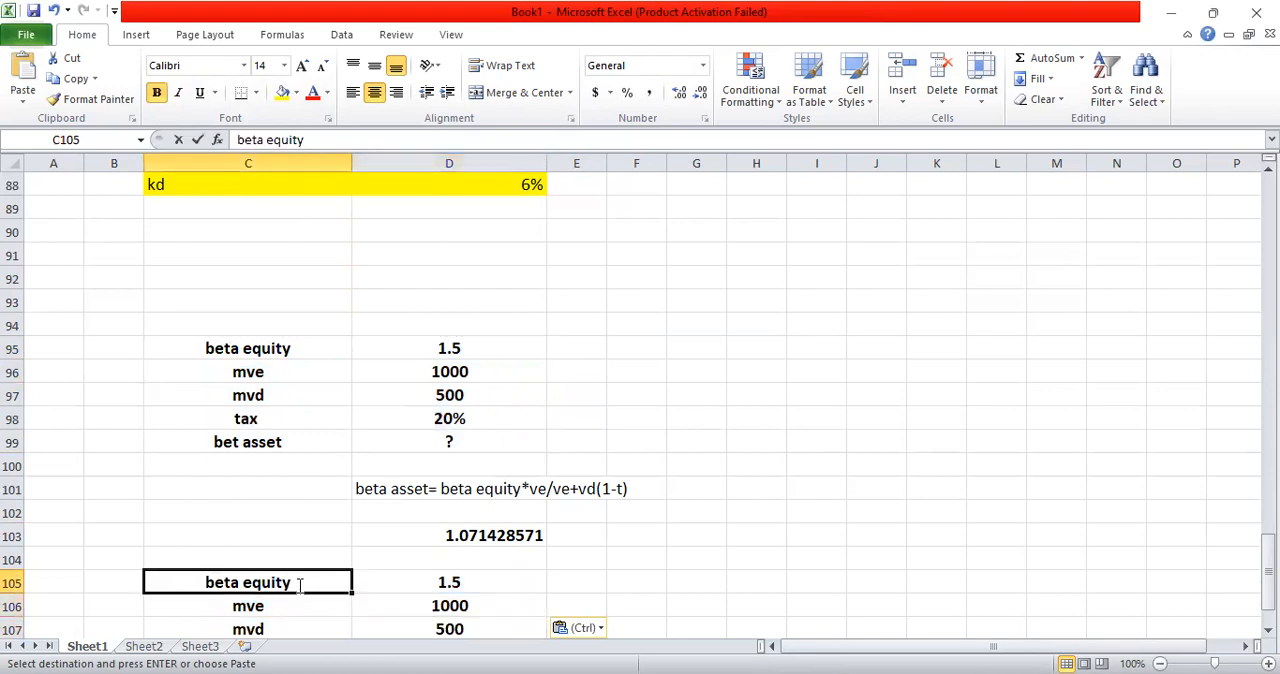
pyautogui.doubleClick(298, 582)
pyautogui.press('BackSpace')
pyautogui.press('BackSpace')
pyautogui.press('BackSpace')
pyautogui.press('BackSpace')
pyautogui.press('BackSpace')
pyautogui.press('BackSpace')
pyautogui.write('asset')
pyautogui.press('Return')
pyautogui.press('Return')
pyautogui.press('Return')
pyautogui.press('Return')
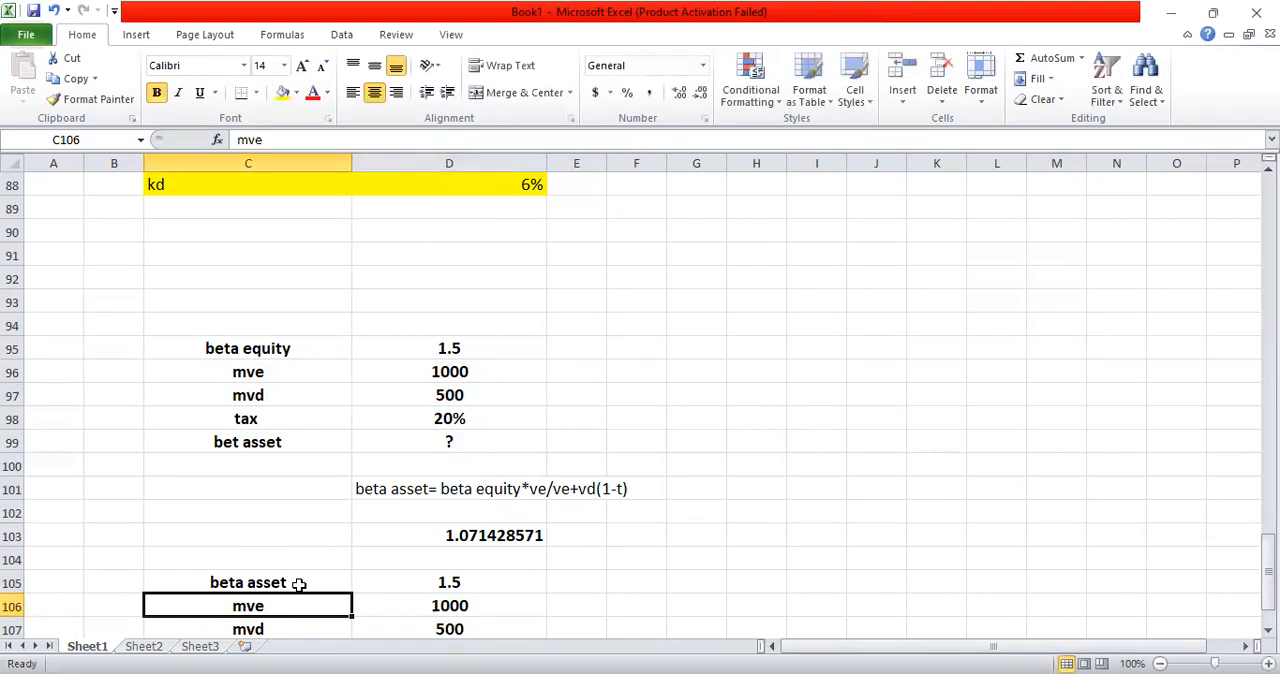
# Step: Change the last label of the copied block, C109, to "beta equity"
pyautogui.press('F2')
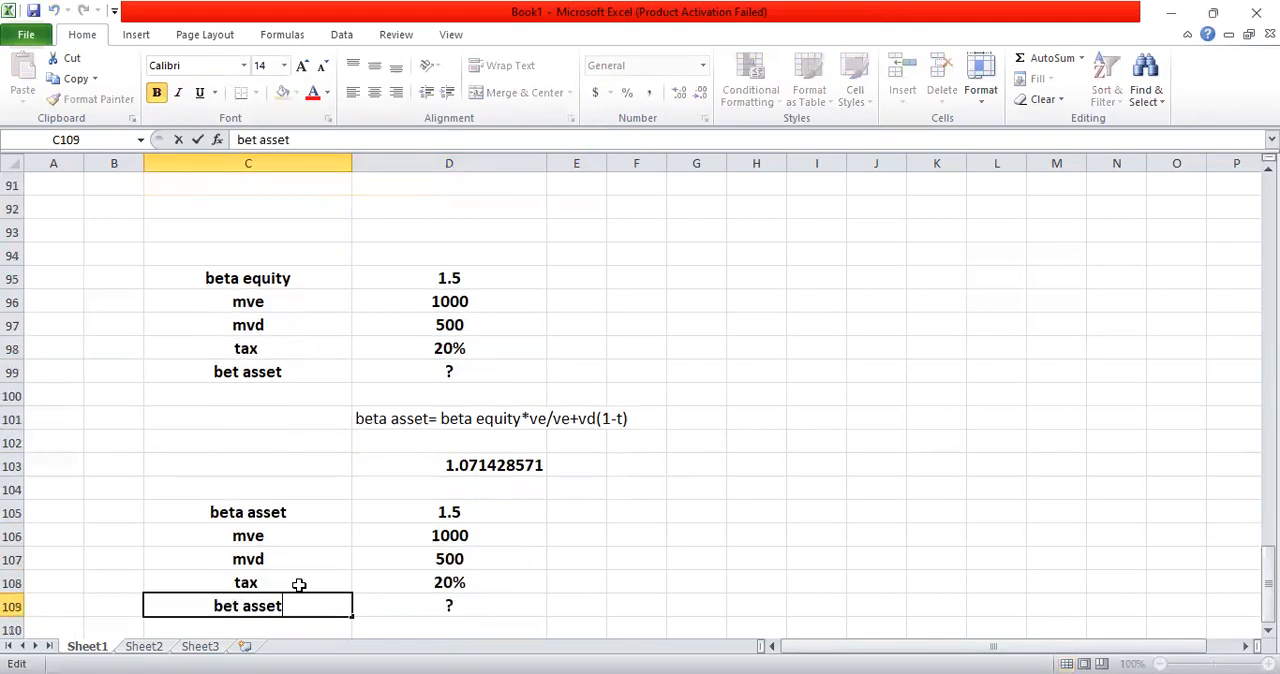
pyautogui.press('BackSpace')
pyautogui.press('BackSpace')
pyautogui.press('BackSpace')
pyautogui.press('BackSpace')
pyautogui.press('BackSpace')
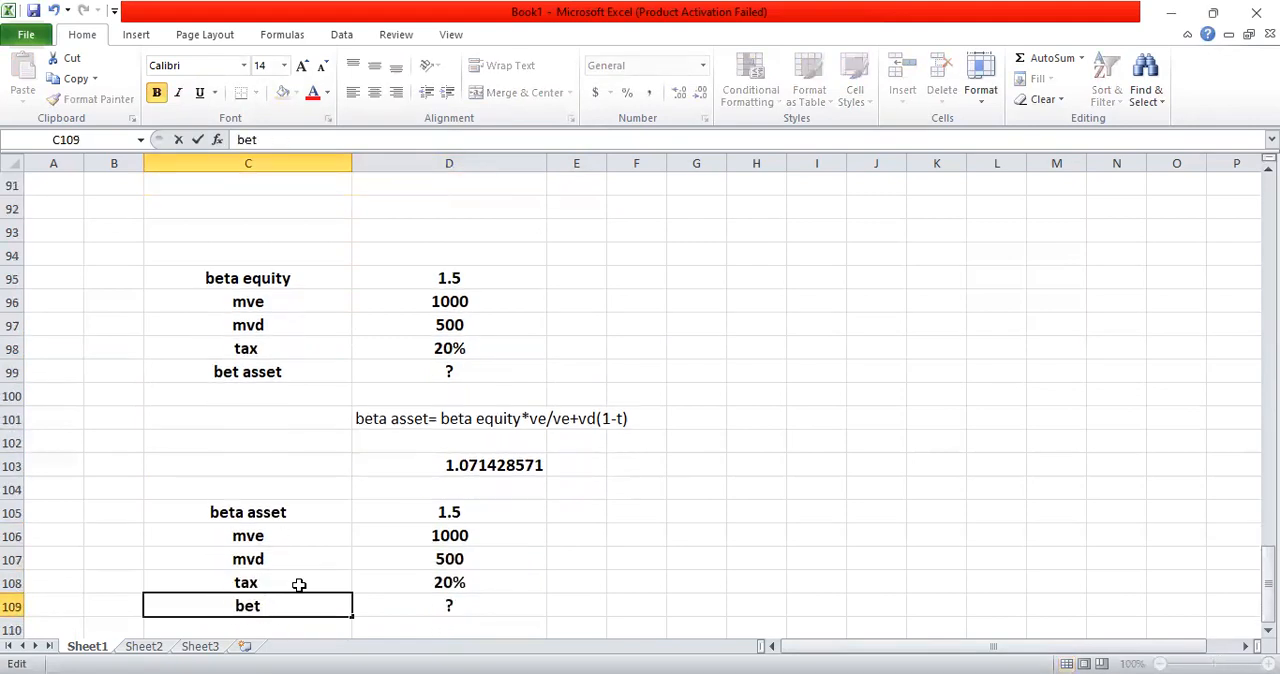
pyautogui.write('ass')
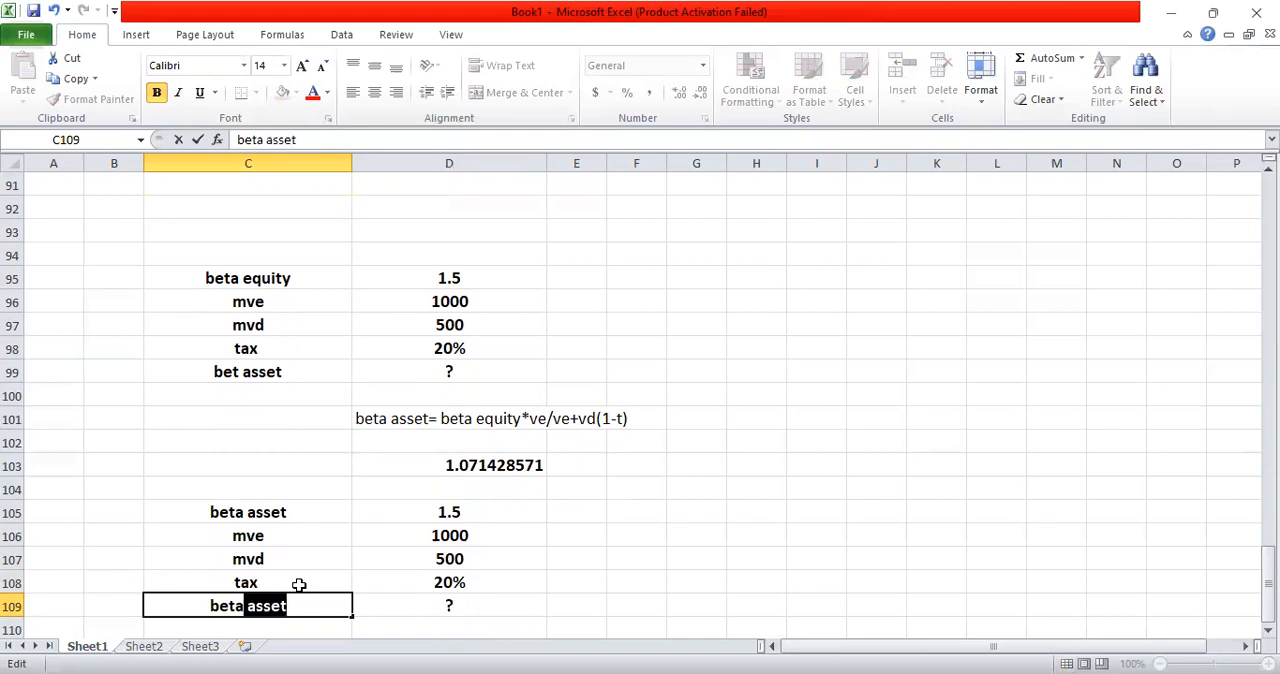
pyautogui.write('e')
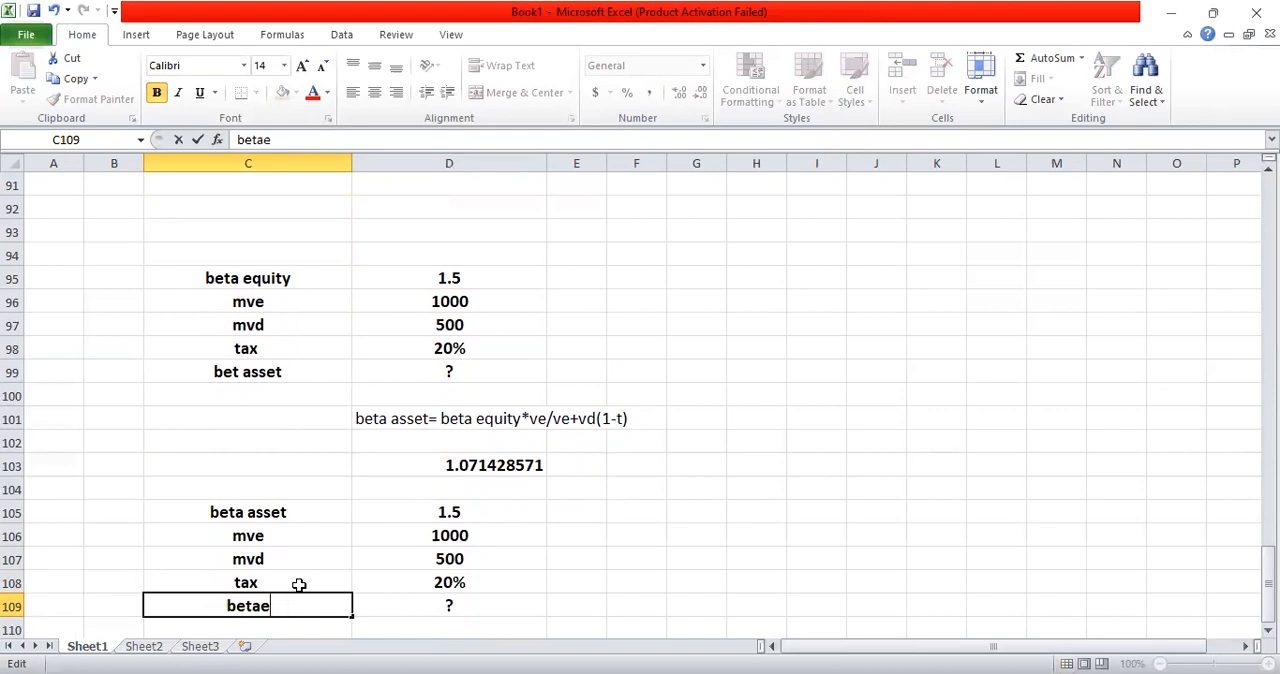
pyautogui.press('BackSpace')
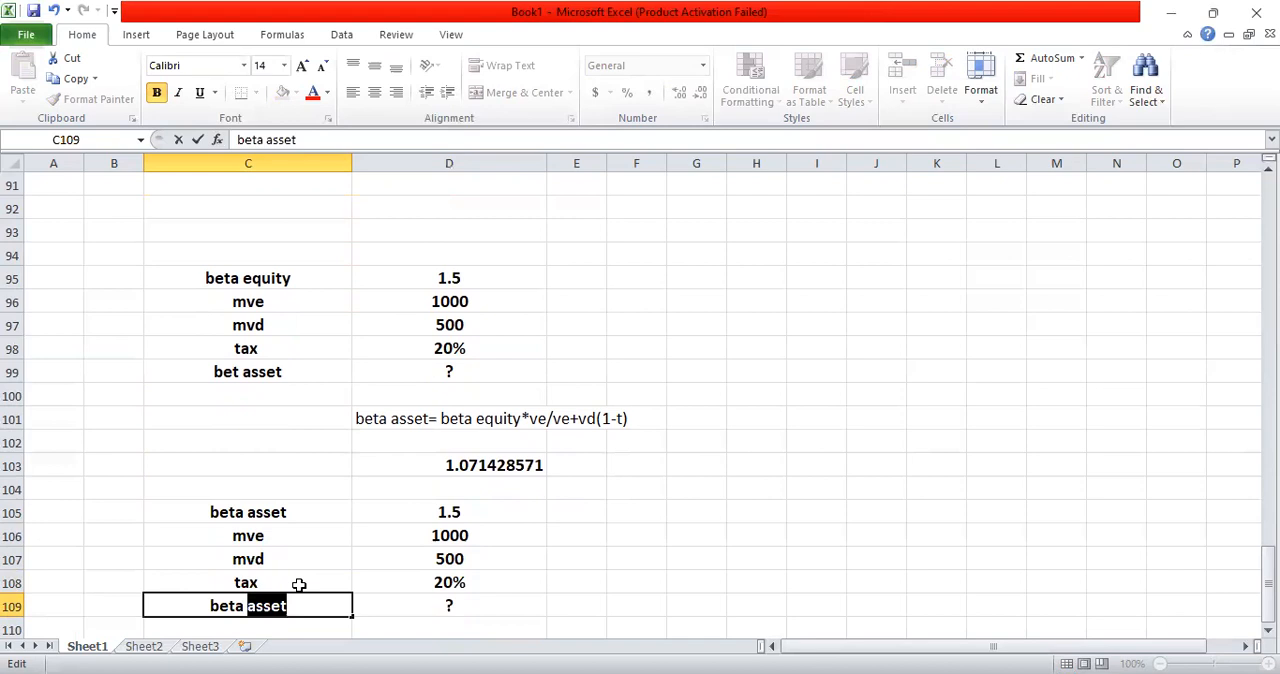
pyautogui.write('qu')
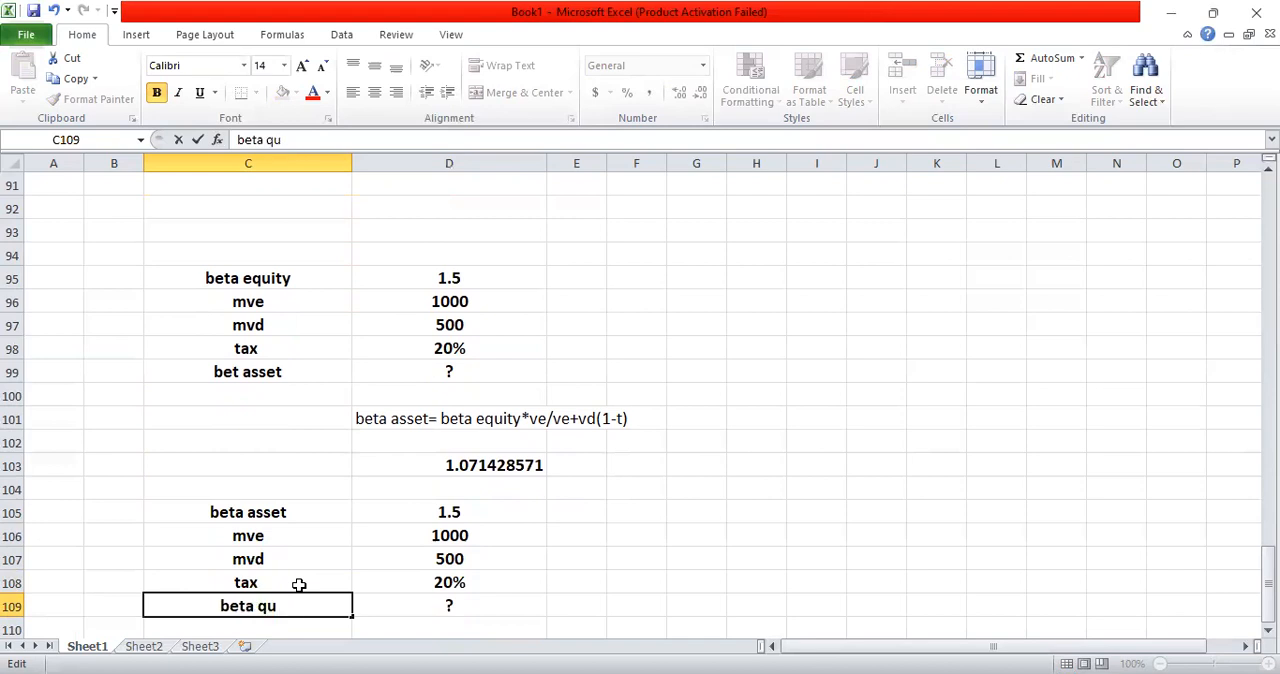
pyautogui.press('BackSpace')
pyautogui.press('BackSpace')
pyautogui.write('equity')
pyautogui.press('Return')
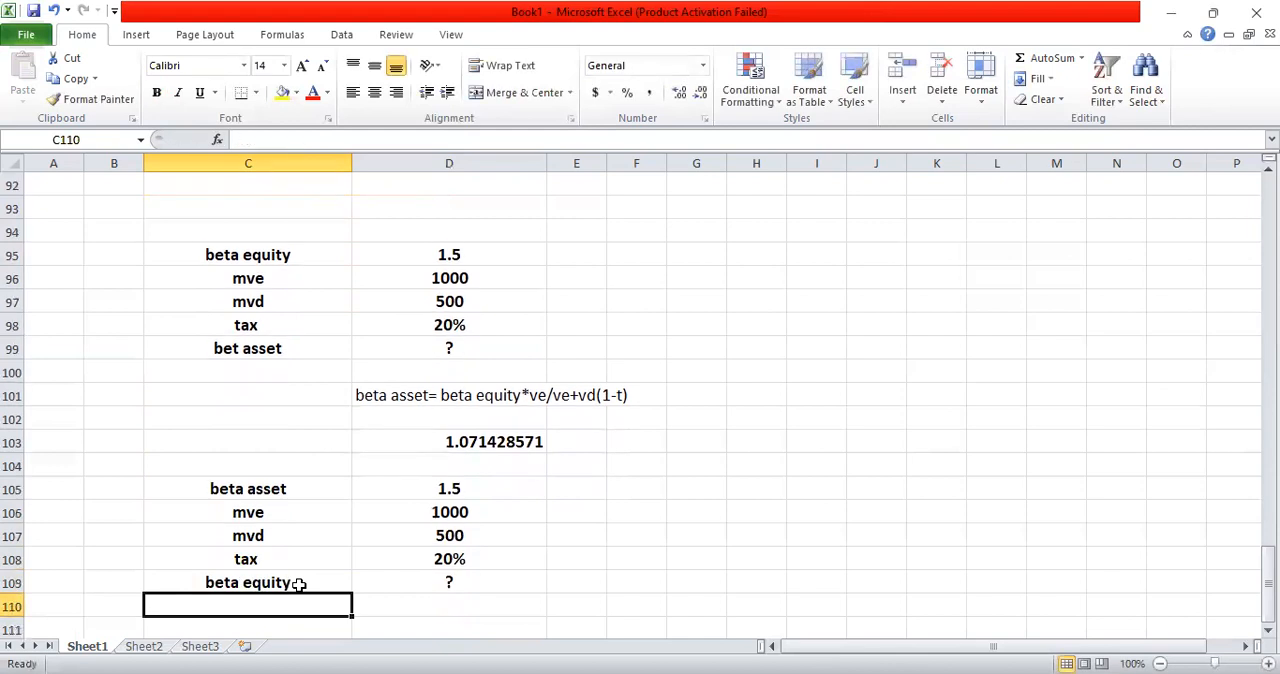
# Step: Label the asset beta result by entering "beta asset" in C103
pyautogui.click(272, 446)
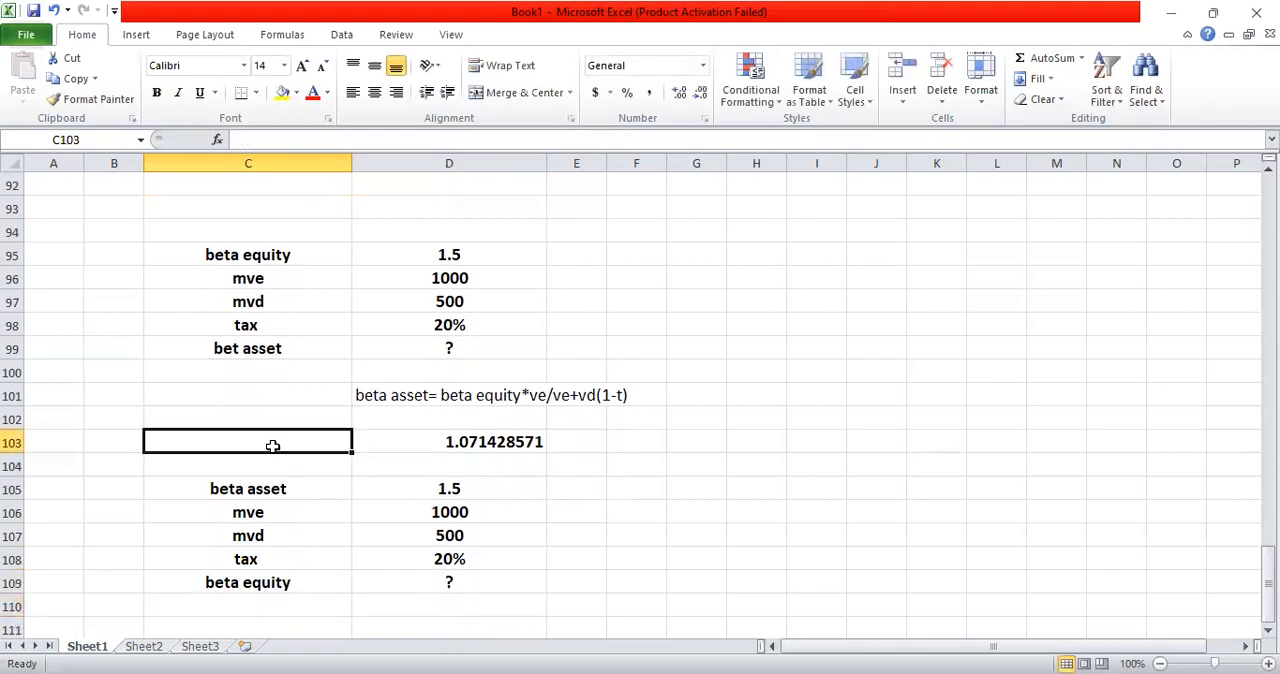
pyautogui.write('beta asset')
pyautogui.press('Return')
pyautogui.press('Down')
pyautogui.press('Down')
pyautogui.press('Down')
pyautogui.press('Down')
pyautogui.press('Down')
pyautogui.press('Down')
pyautogui.press('Down')
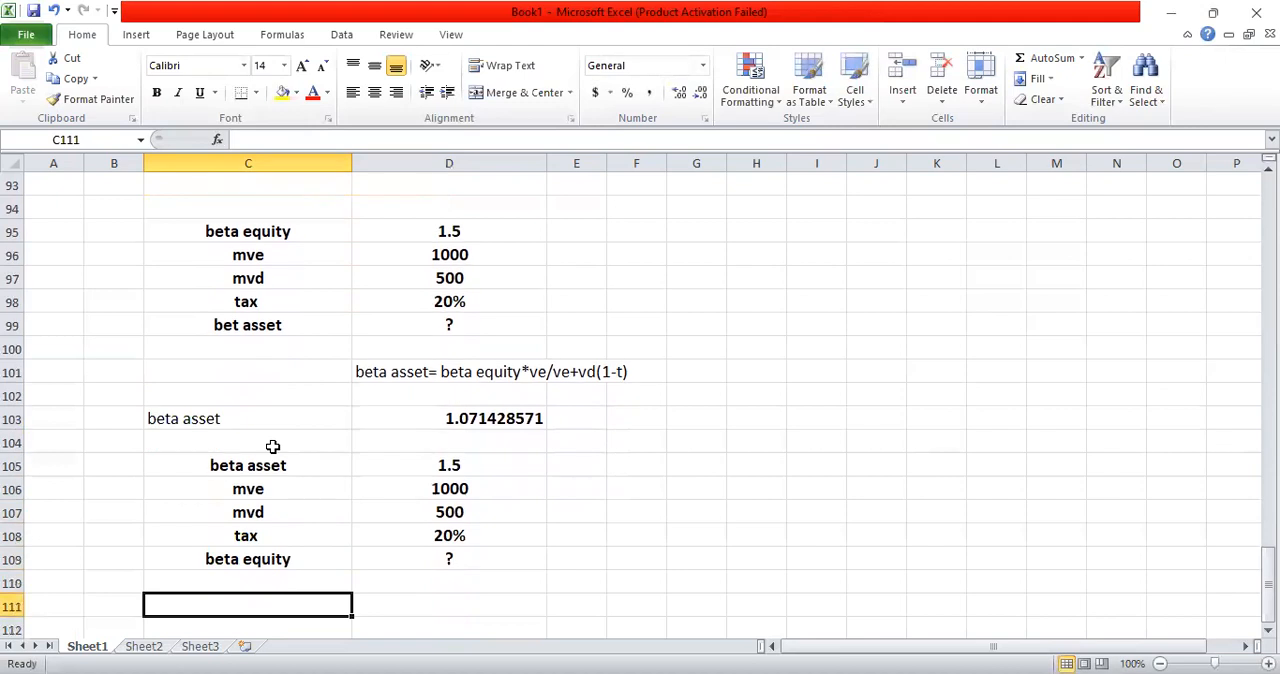
# Step: Highlight the asset beta label and result in C103:D103 with a yellow fill
pyautogui.click(230, 410)
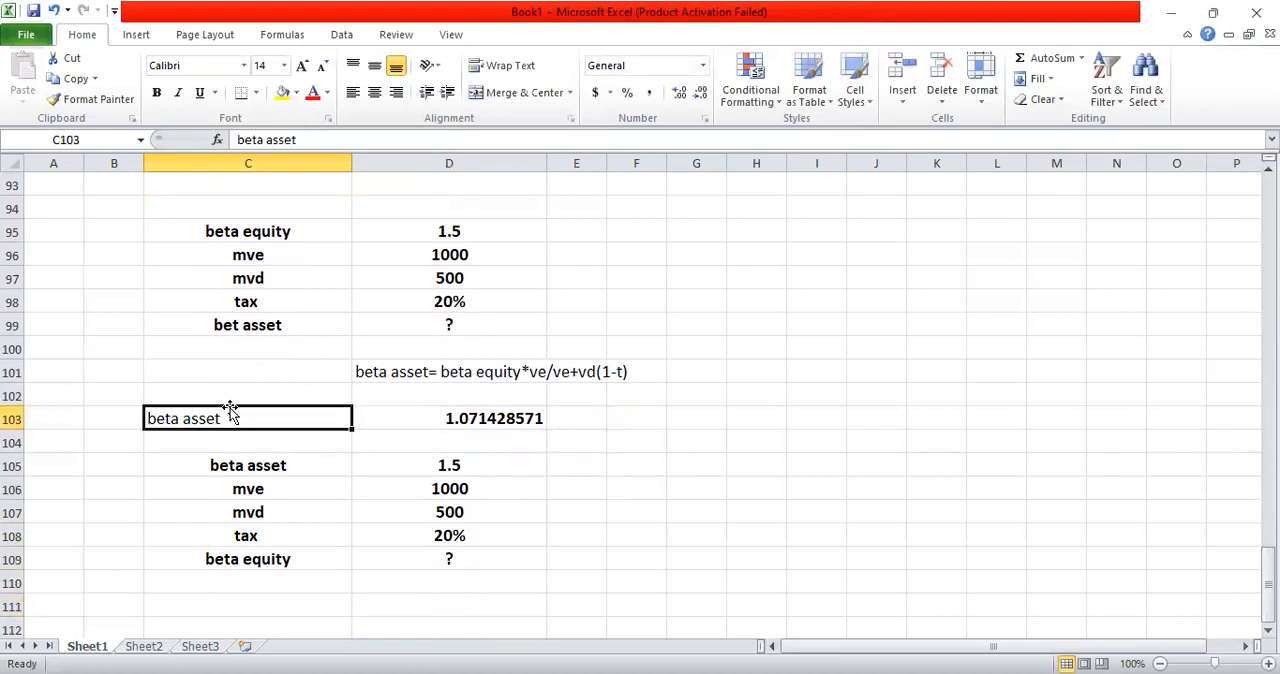
pyautogui.hotkey('shift', 'Right')
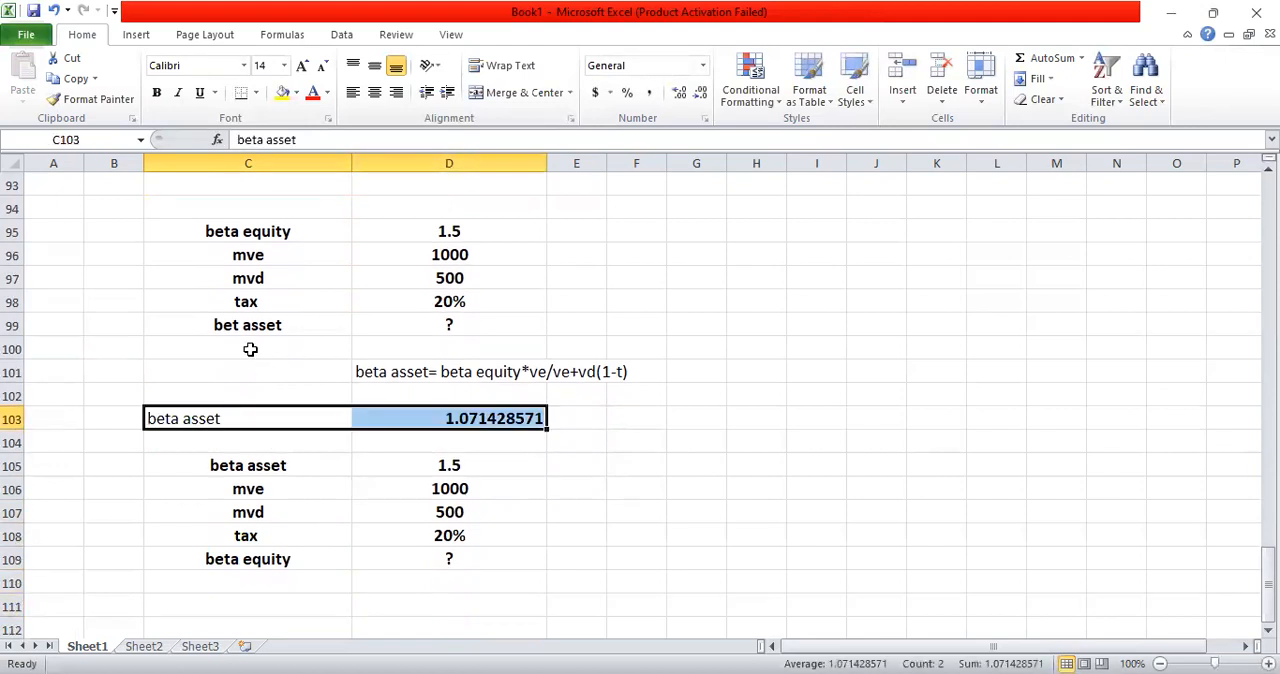
pyautogui.click(285, 93)
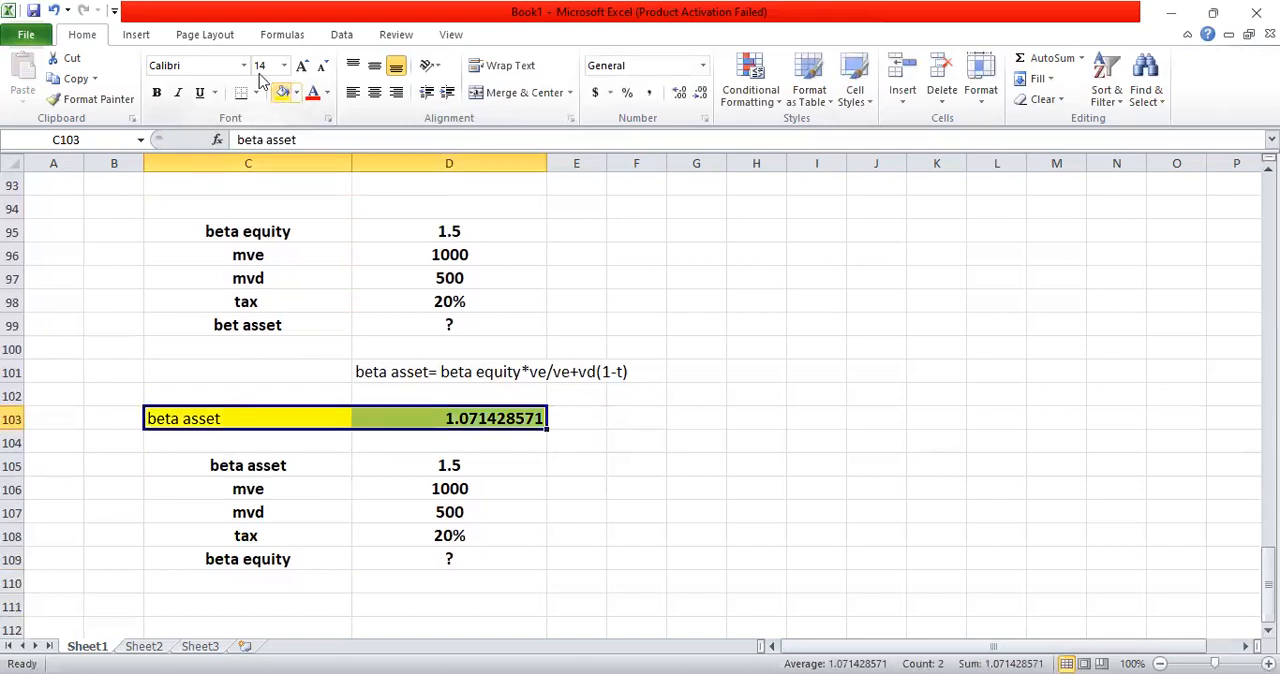
pyautogui.click(374, 65)
# Step: Calculate the equity beta in D111 with the formula =D105/D106*(D106+D107*0.8)
pyautogui.click(404, 537)
pyautogui.click(427, 585)
pyautogui.click(449, 612)
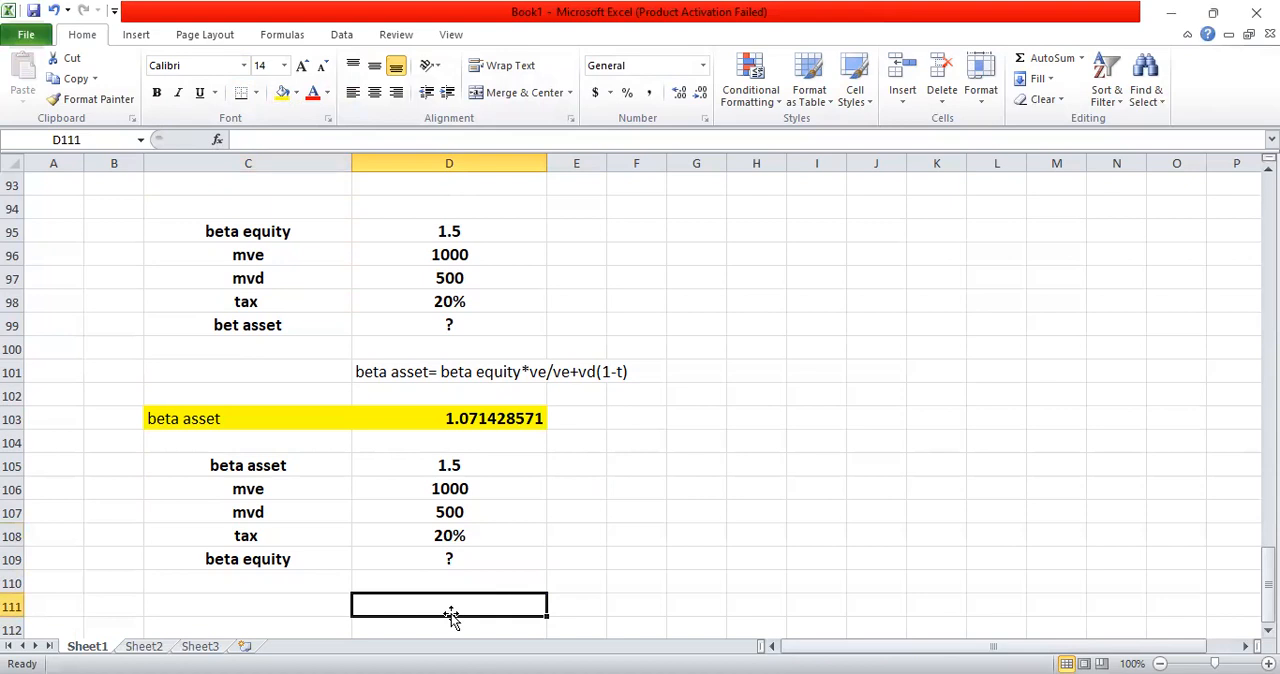
pyautogui.write('=')
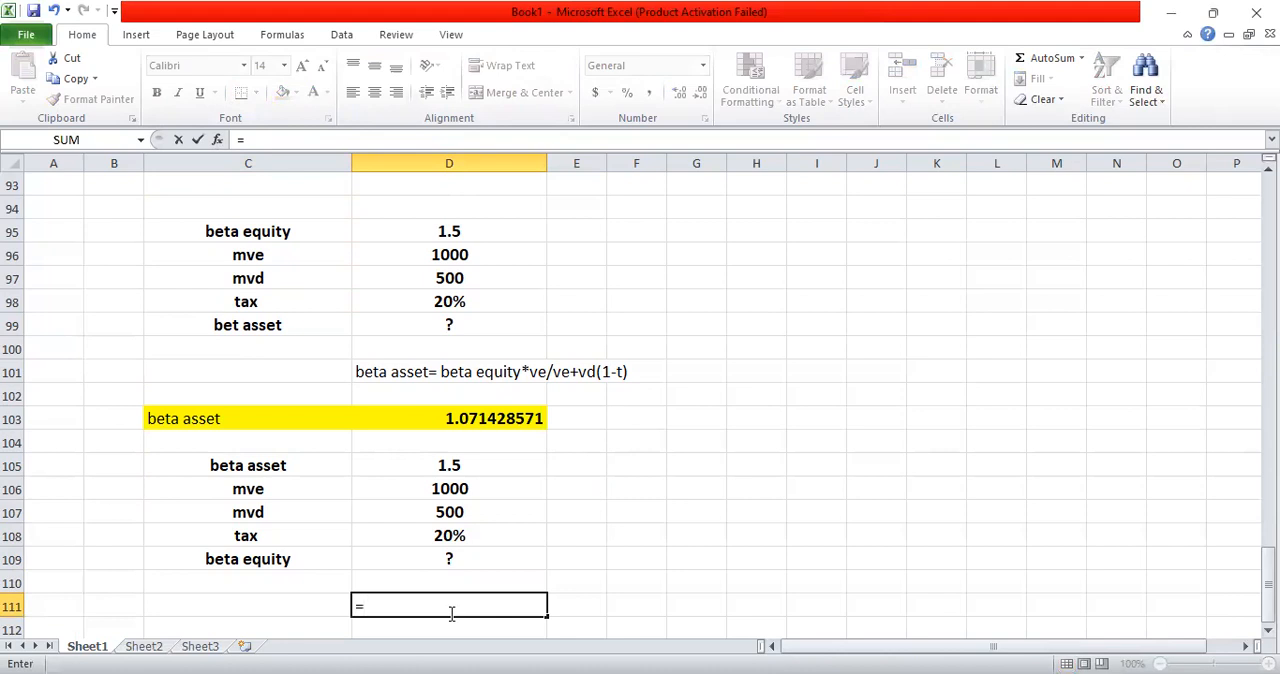
pyautogui.click(453, 464)
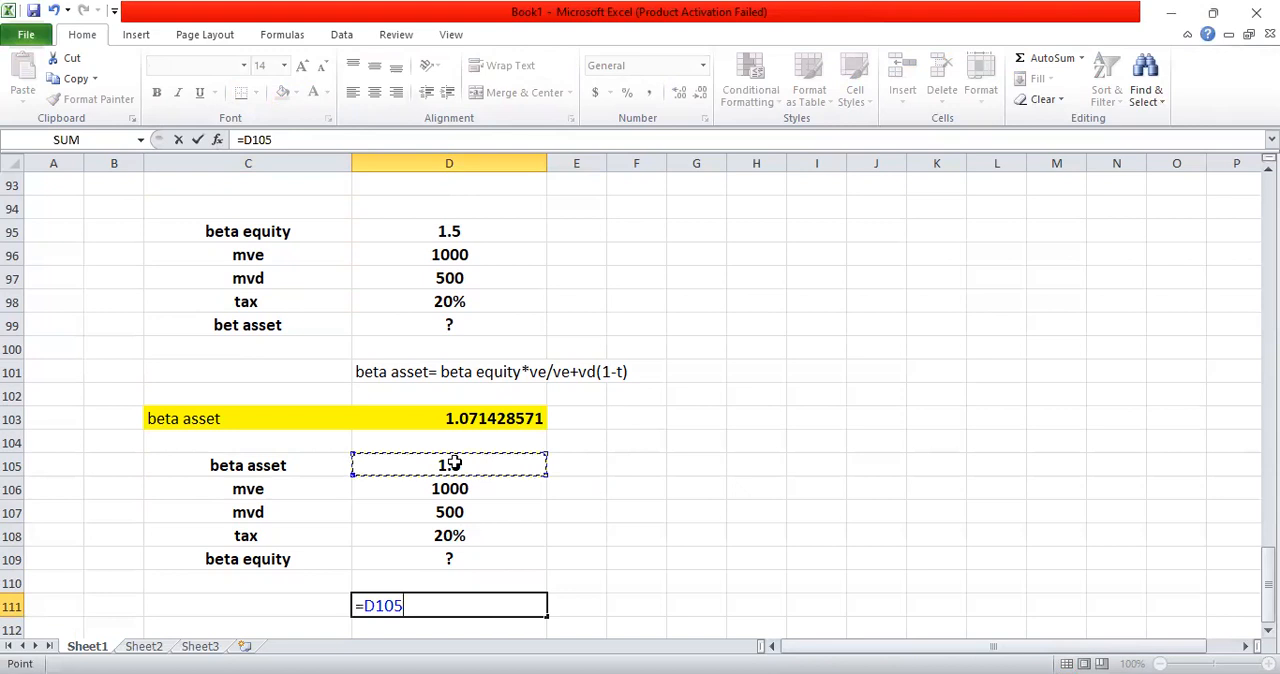
pyautogui.write('/')
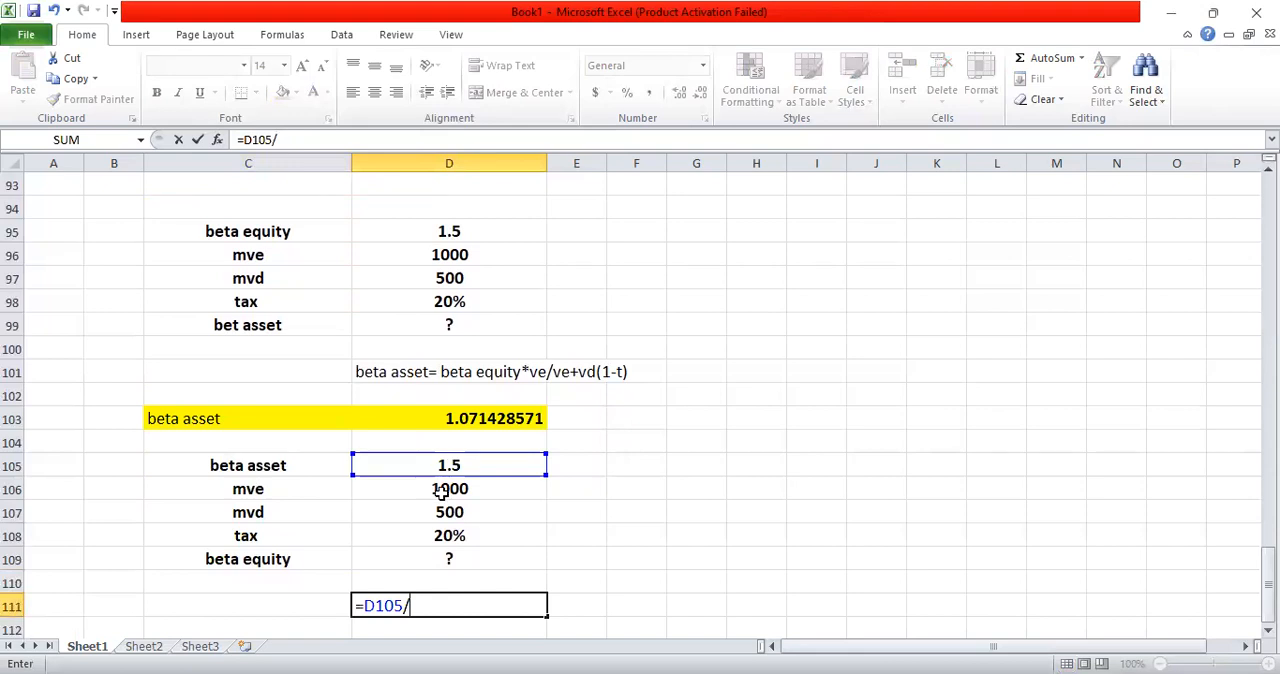
pyautogui.click(440, 490)
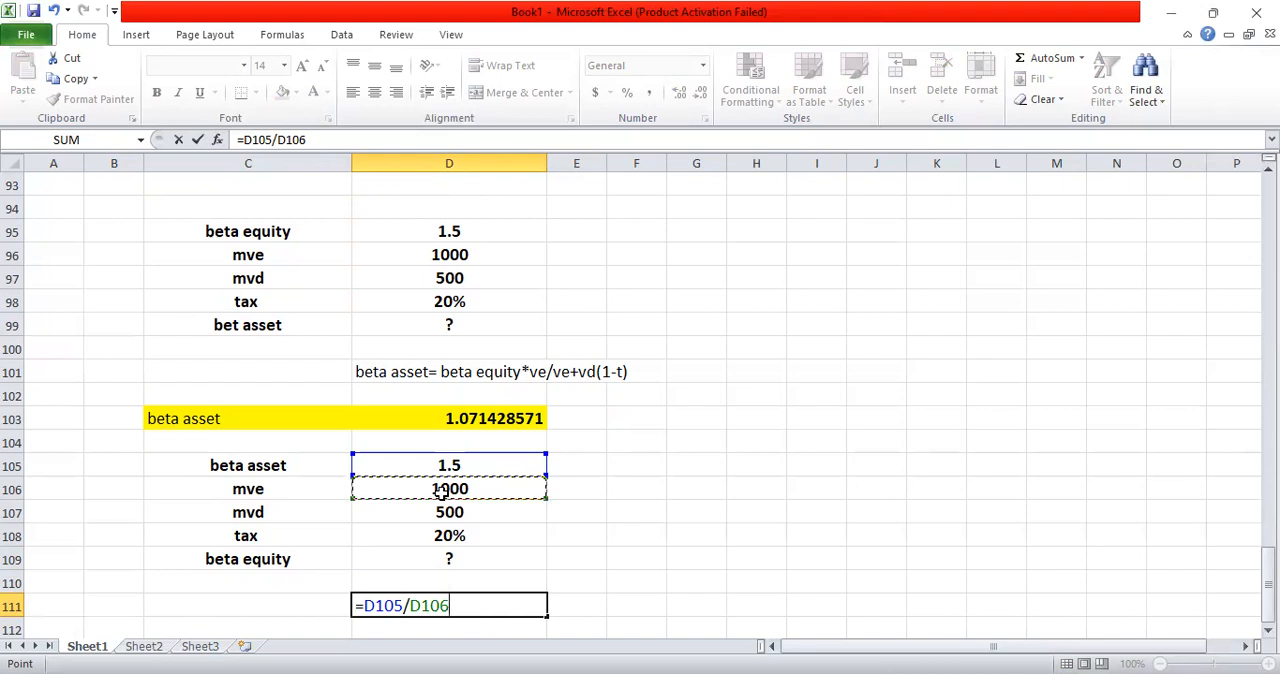
pyautogui.write('*(')
pyautogui.click(441, 491)
pyautogui.write('+')
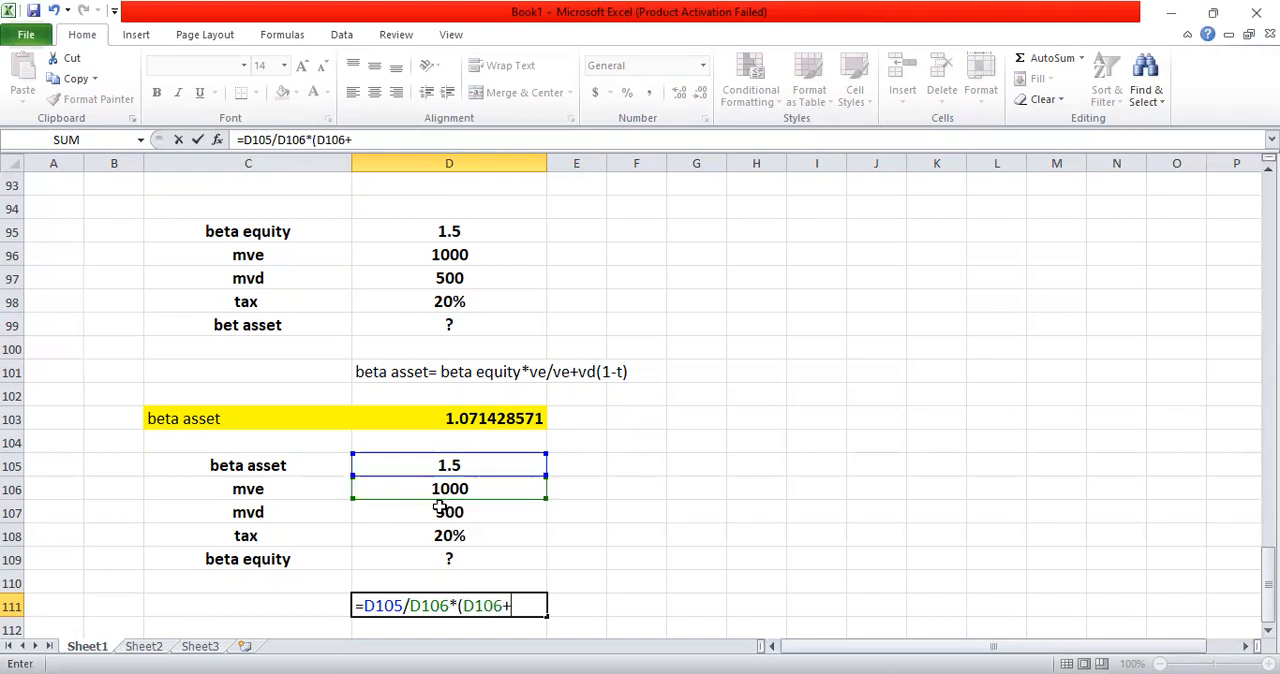
pyautogui.click(441, 508)
pyautogui.write('*')
pyautogui.write('0')
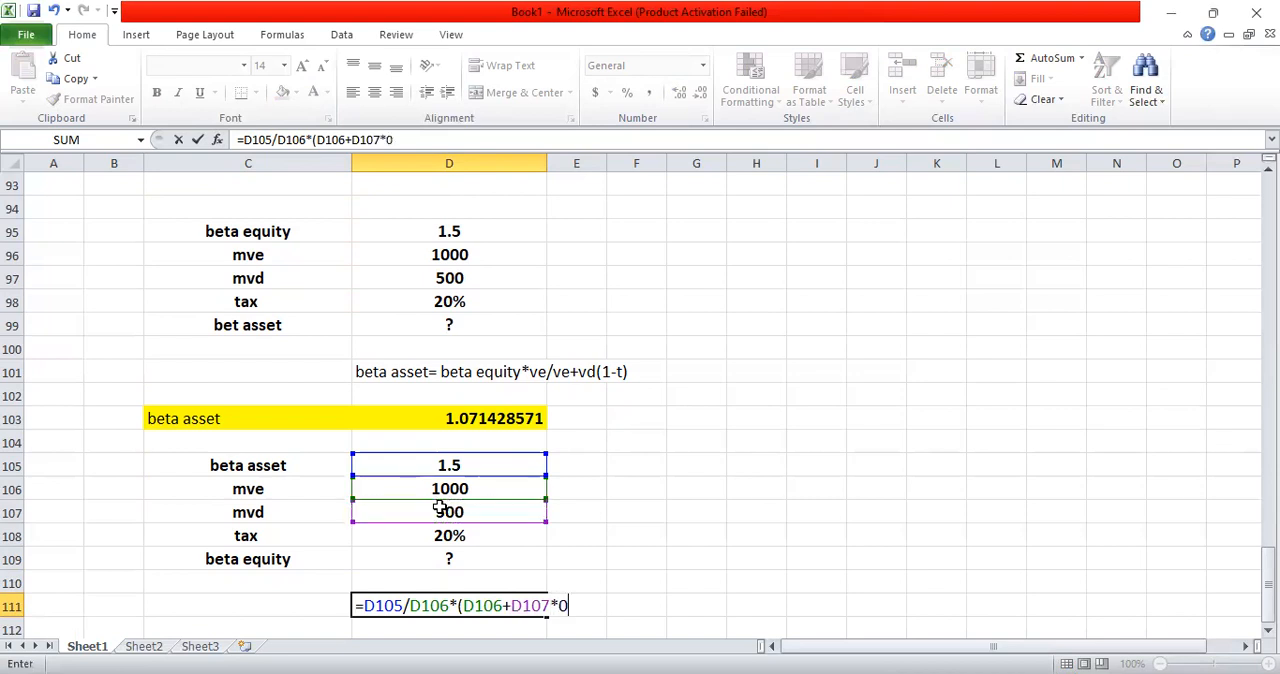
pyautogui.write('.8)')
pyautogui.press('Return')
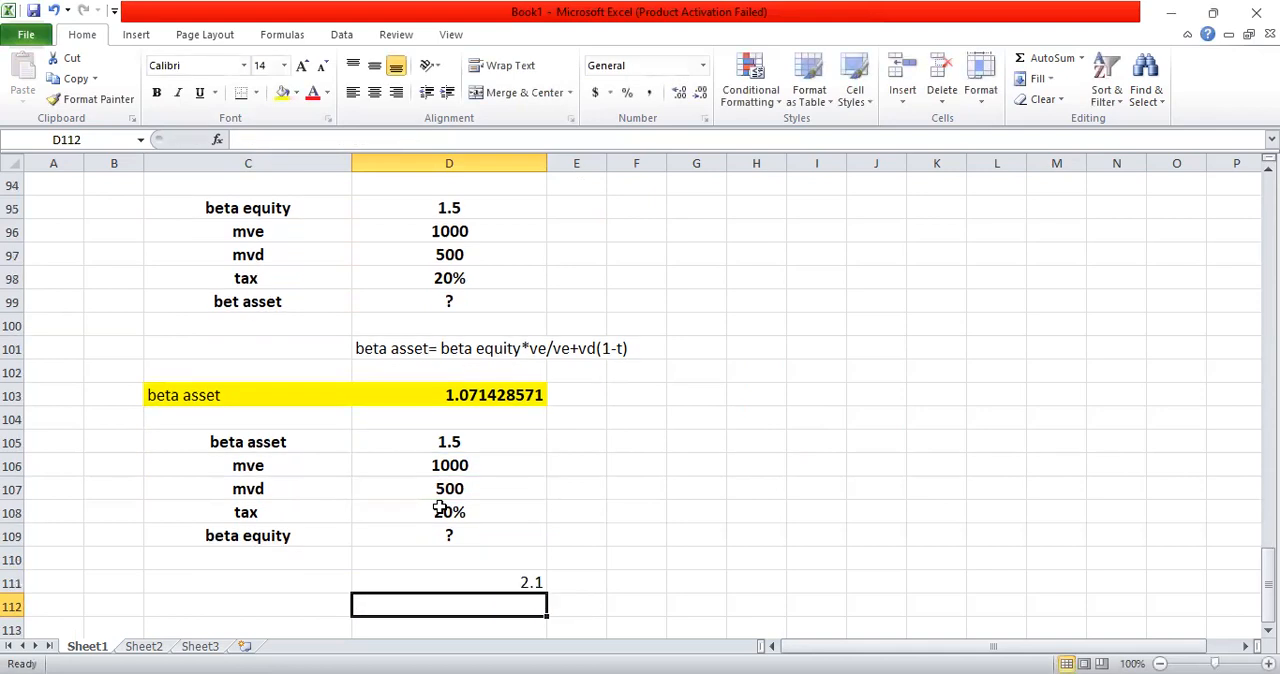
pyautogui.click(471, 580)
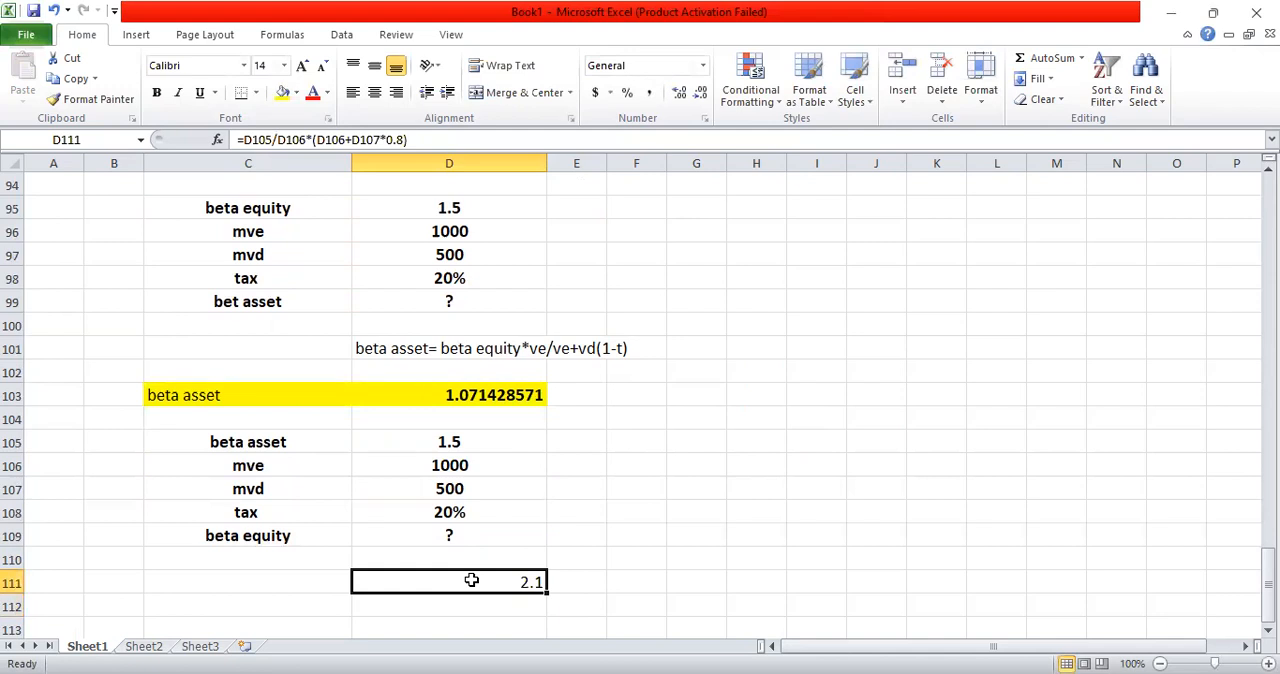
# Step: Label the equity beta result by entering "beta equity" in C111
pyautogui.click(304, 579)
pyautogui.write('beta eq')
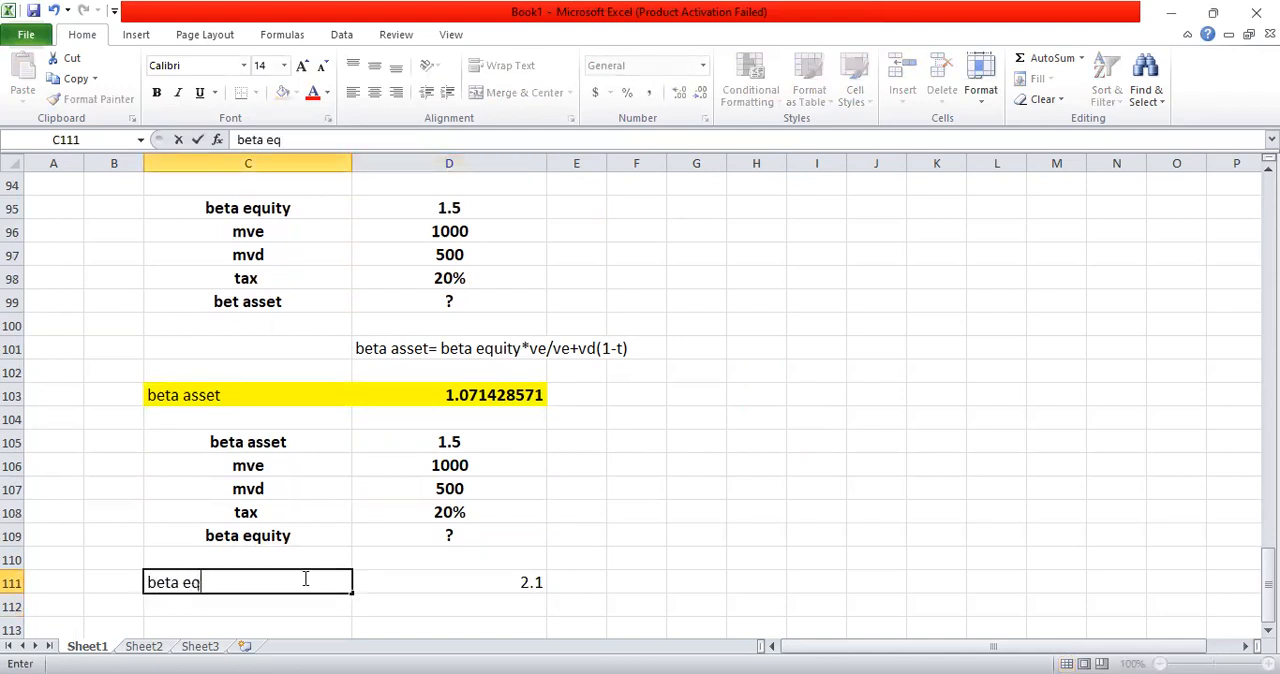
pyautogui.write('uity')
pyautogui.press('Return')
# Step: Make the equity beta label and result in C111:D111 bold and center them horizontally and vertically
pyautogui.click(303, 578)
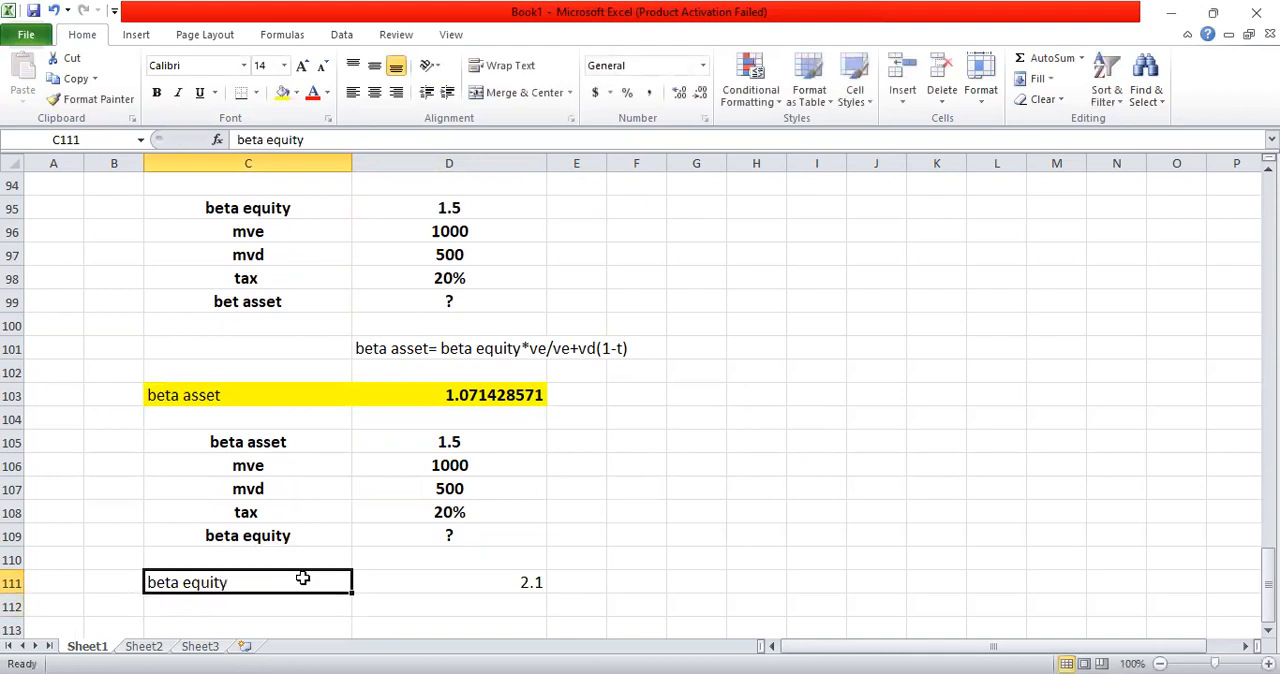
pyautogui.hotkey('shift', 'Right')
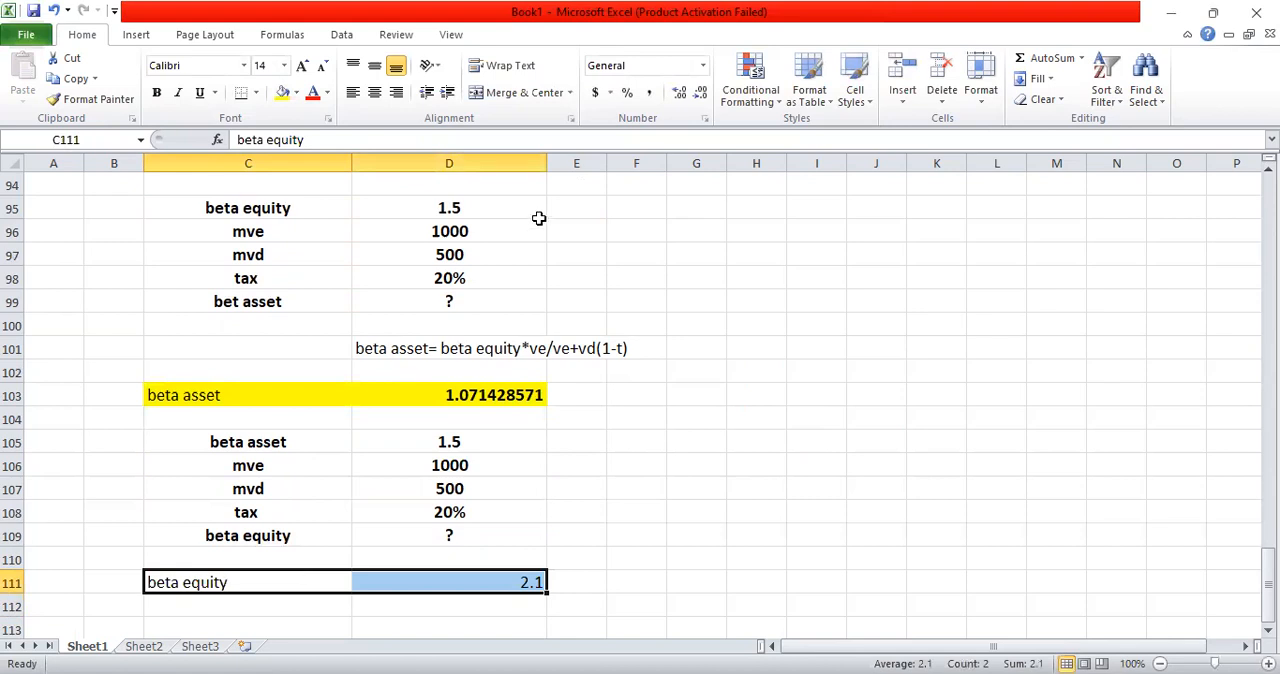
pyautogui.click(156, 95)
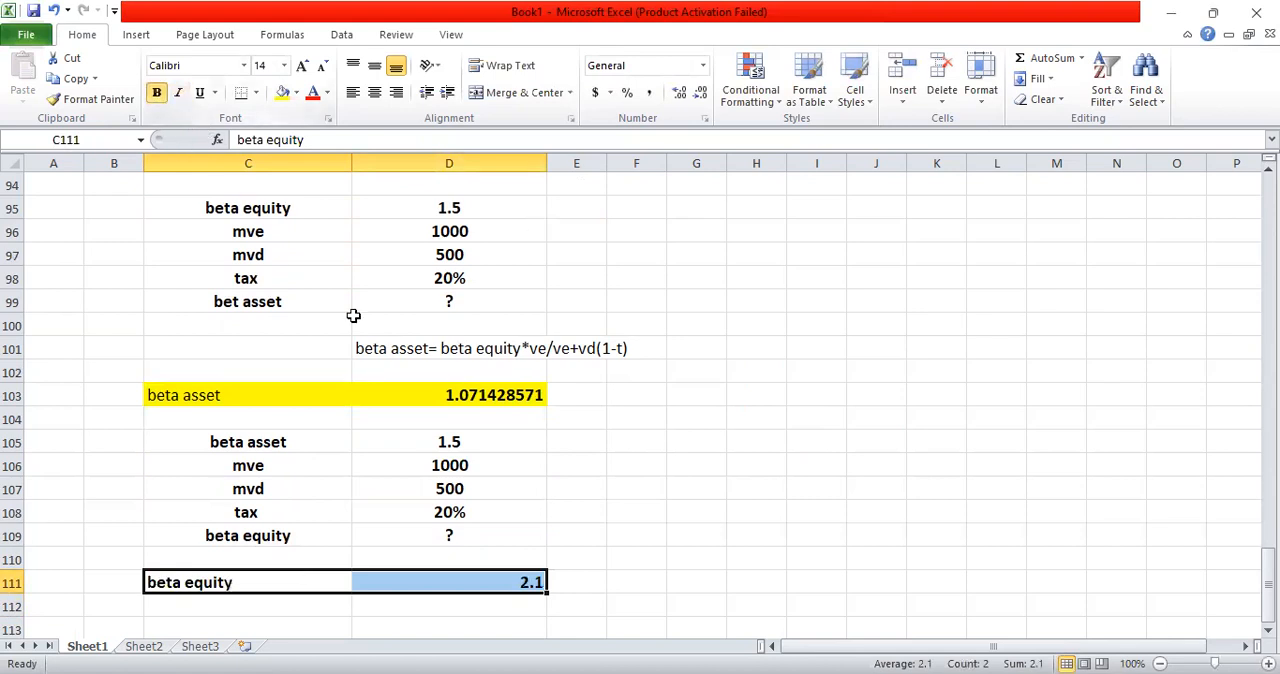
pyautogui.click(374, 92)
pyautogui.click(373, 65)
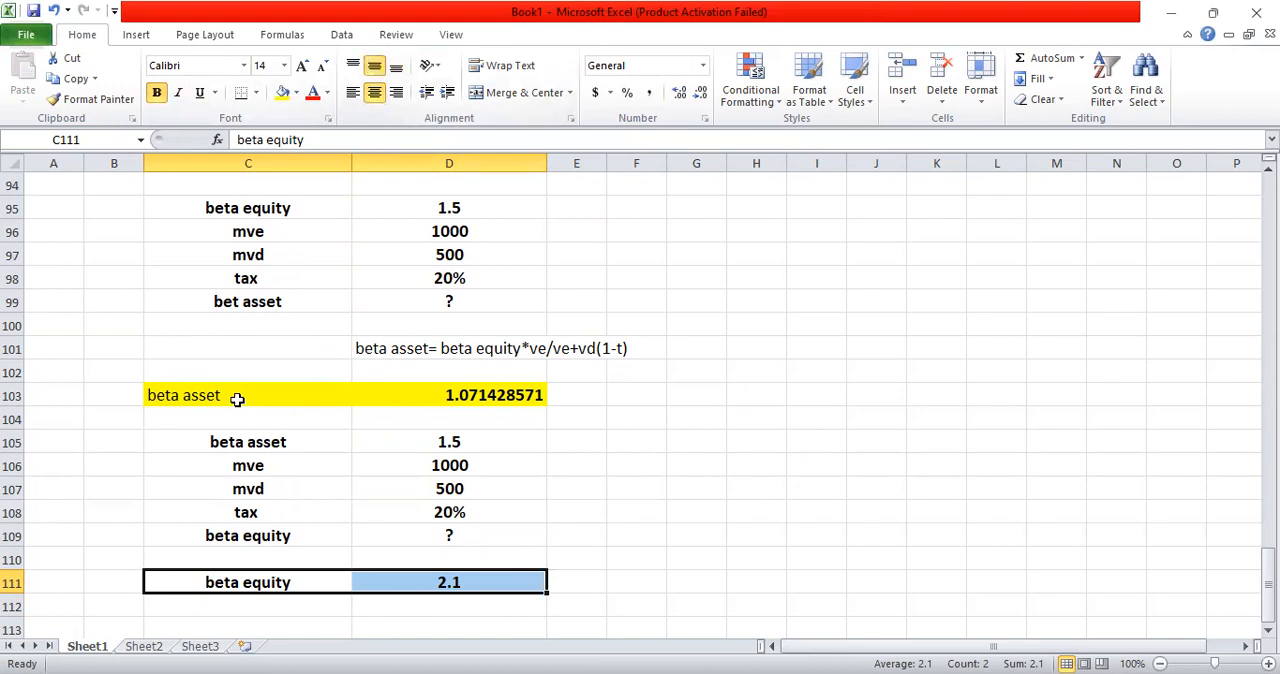
# Step: Center the asset beta label and result in C103:D103 horizontally and make them bold
pyautogui.click(141, 535)
pyautogui.moveTo(141, 535); pyautogui.dragTo(206, 594)
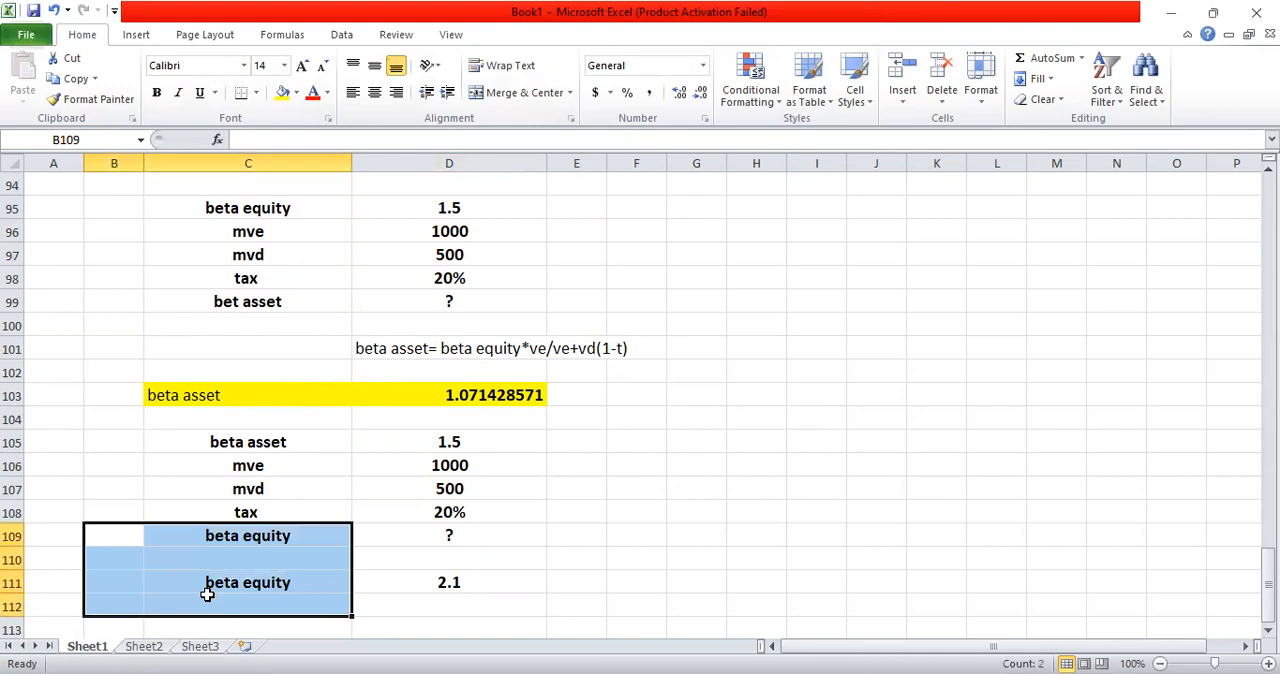
pyautogui.click(160, 395)
pyautogui.hotkey('shift', 'Right')
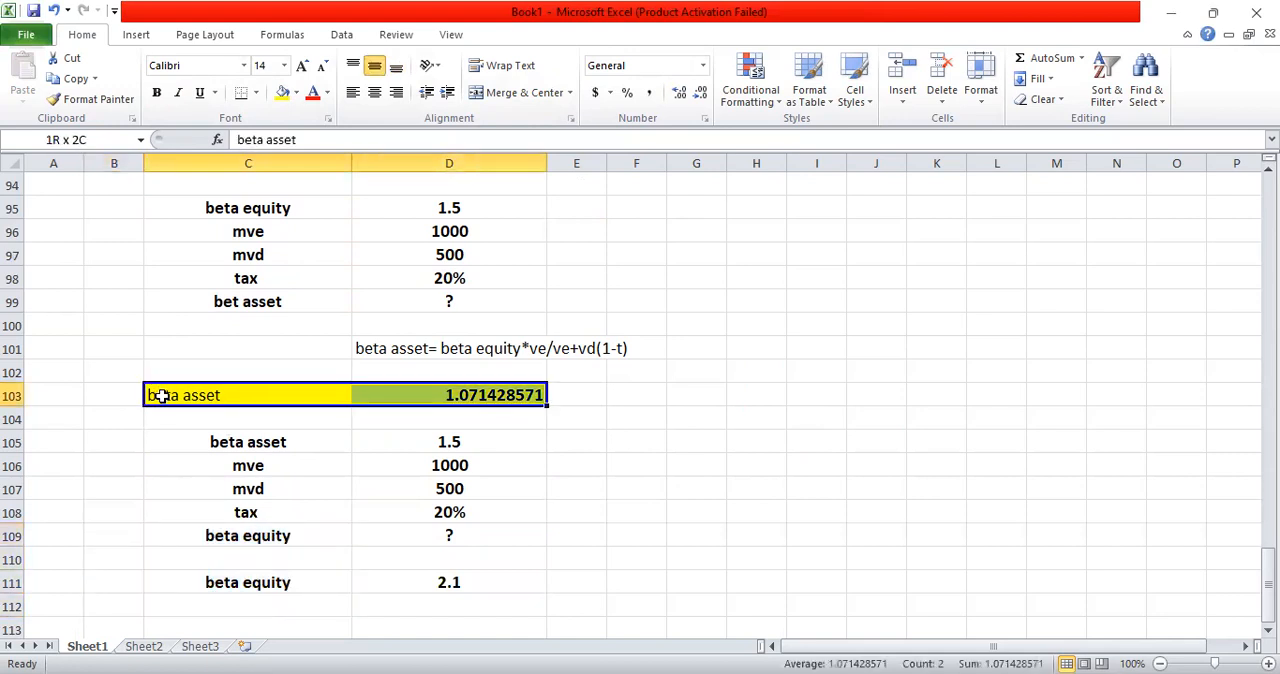
pyautogui.click(374, 93)
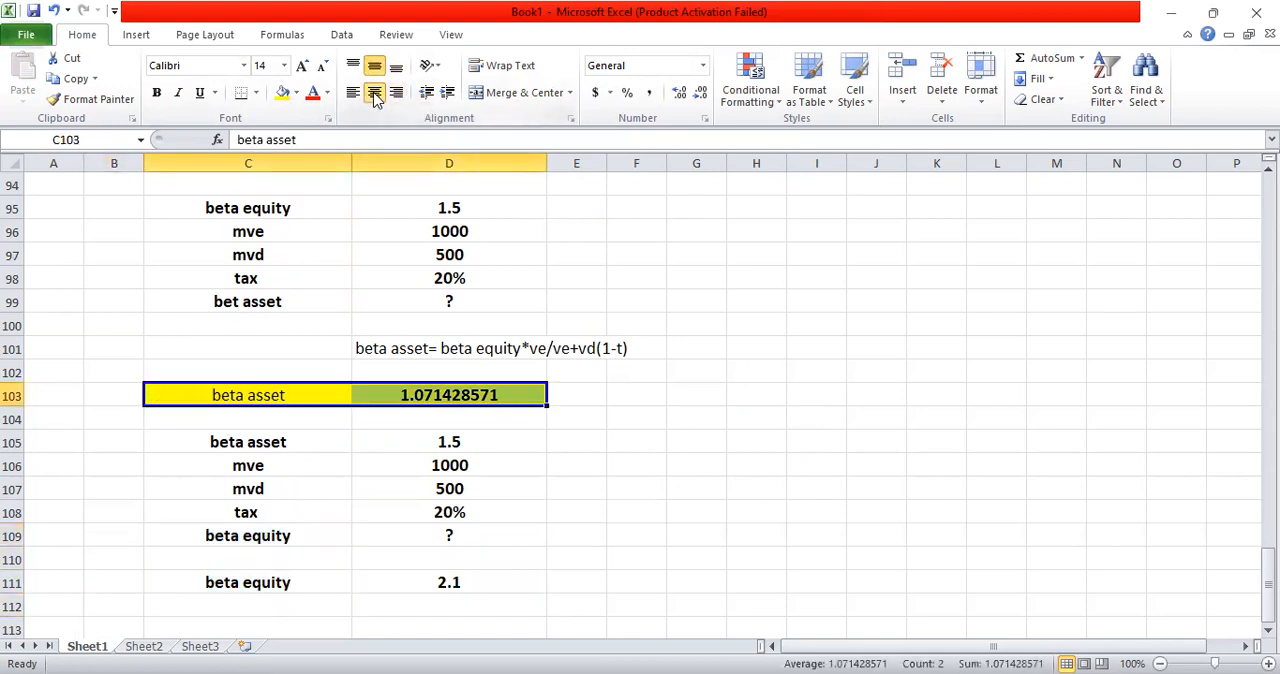
pyautogui.click(157, 95)
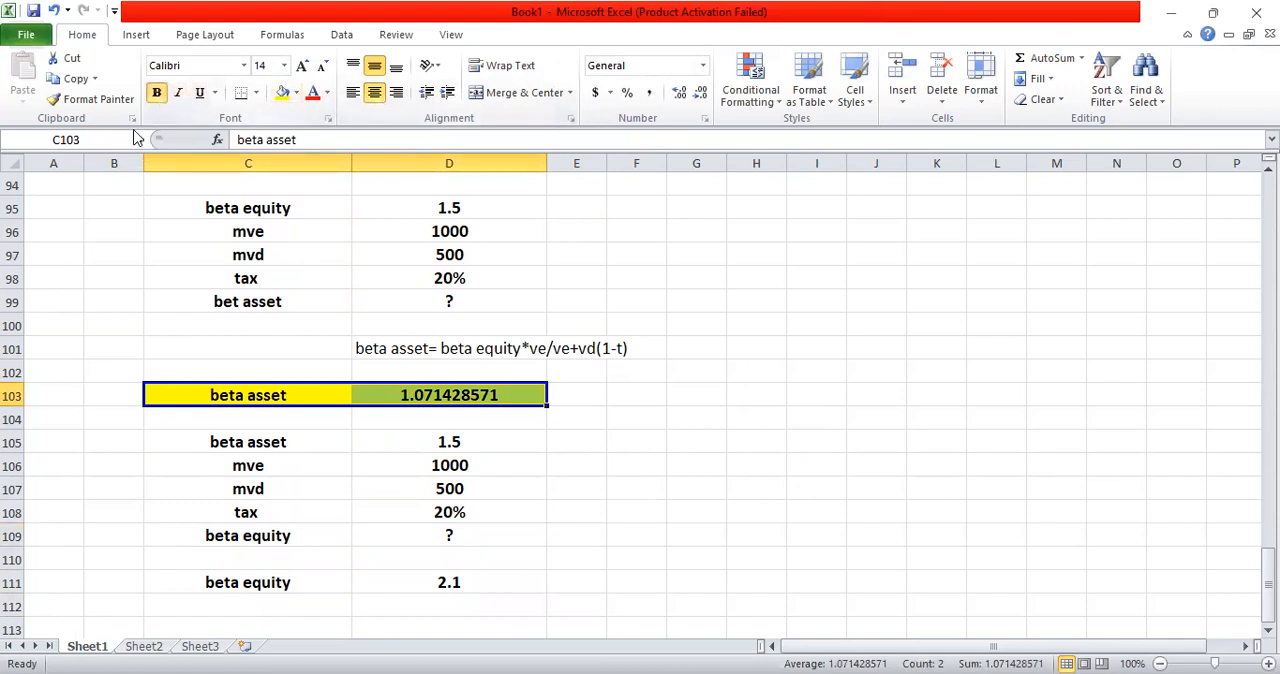
# Step: Copy the yellow highlighted formatting of C103:D103 onto the equity beta row C111:D111 with Format Painter
pyautogui.click(75, 99)
pyautogui.click(303, 585)
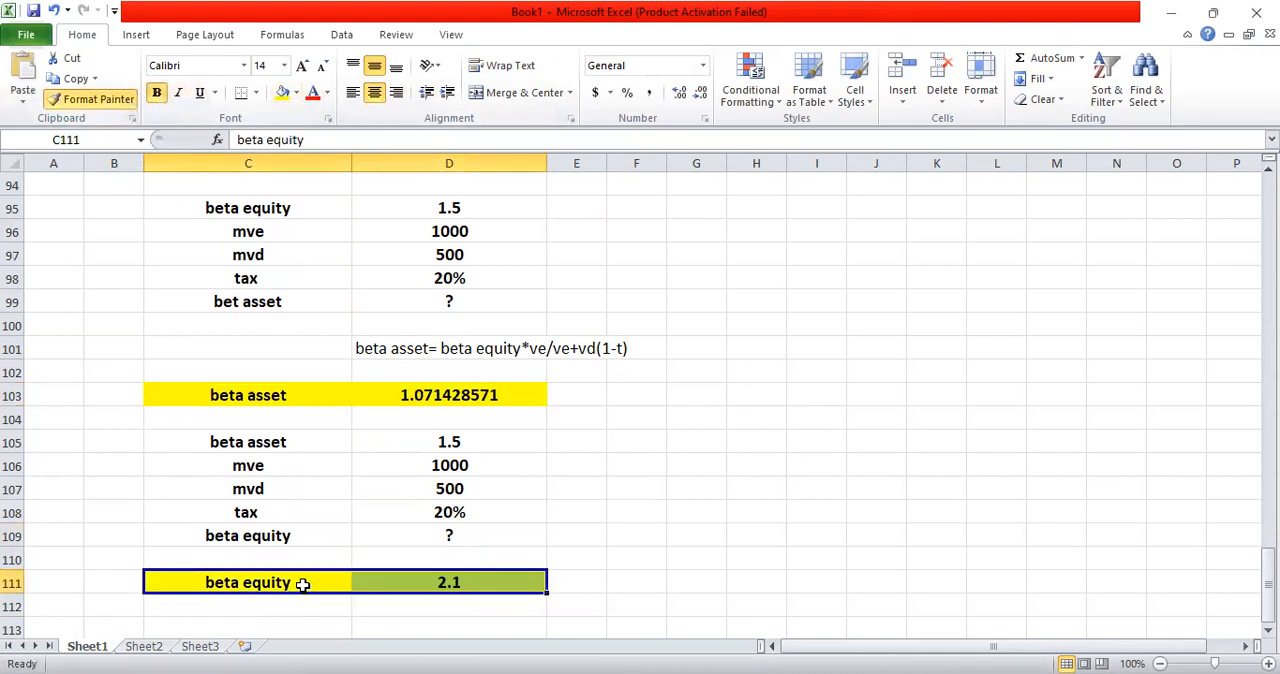
pyautogui.click(594, 534)
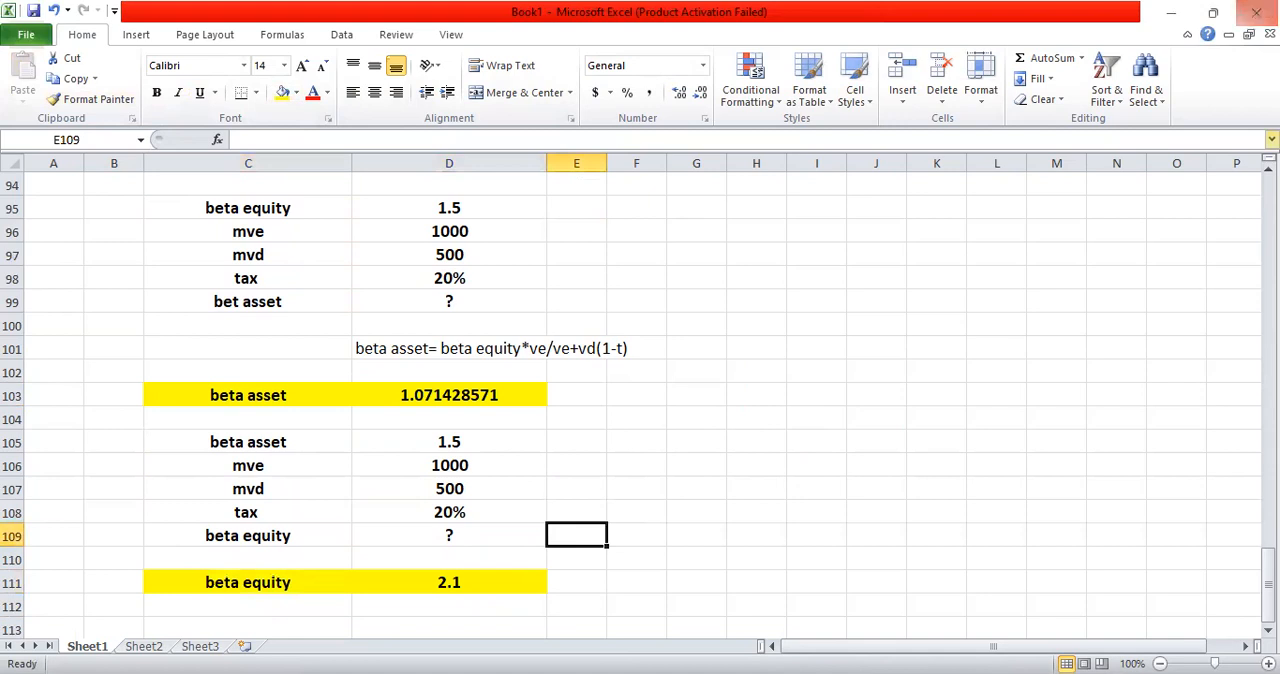
# Step: Enter the section heading "beta clculations" in C92, above the first beta data block
pyautogui.scroll(3, 640, 400)
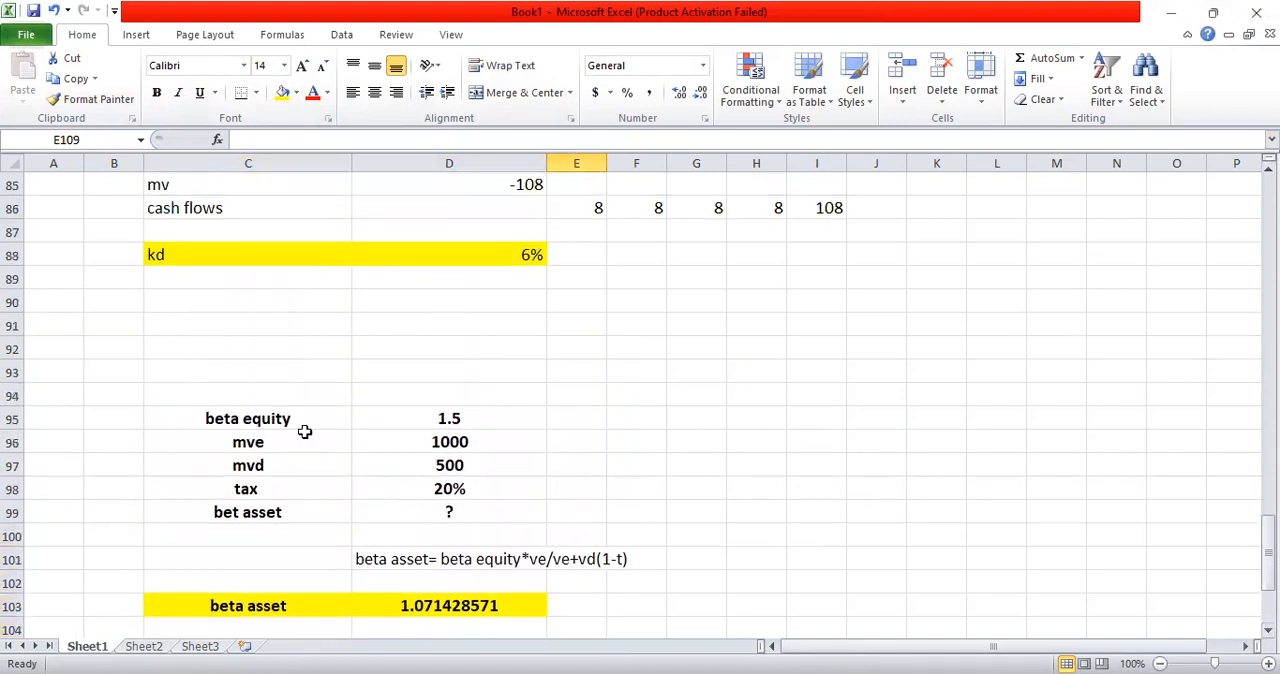
pyautogui.click(190, 352)
pyautogui.write('b')
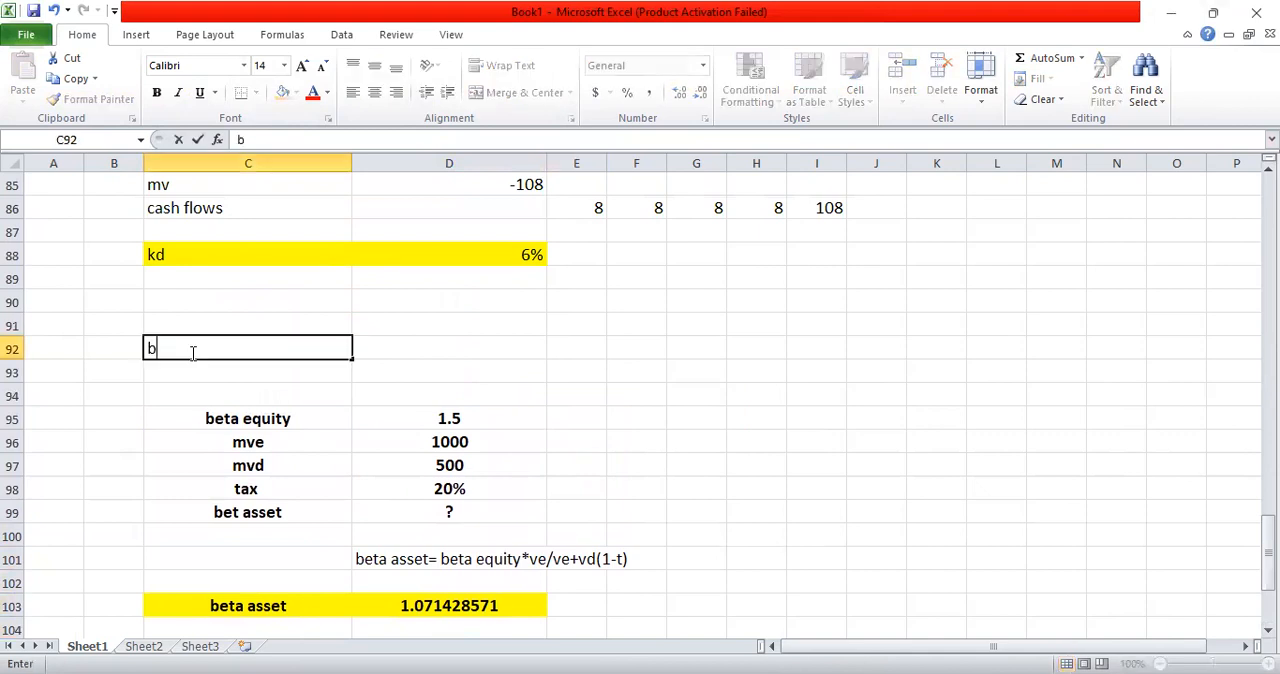
pyautogui.write('eta clculations')
pyautogui.press('Return')
# Step: Make the beta section heading in C92 bold and align it vertically to the middle
pyautogui.click(193, 350)
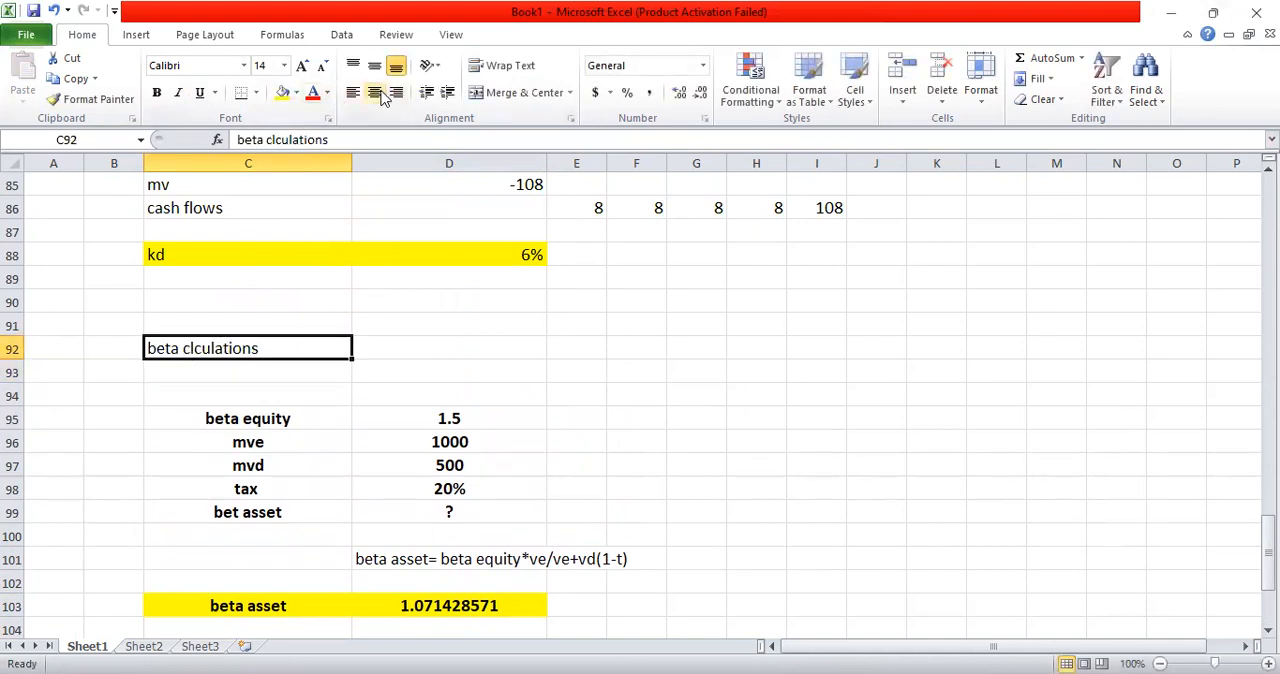
pyautogui.click(374, 65)
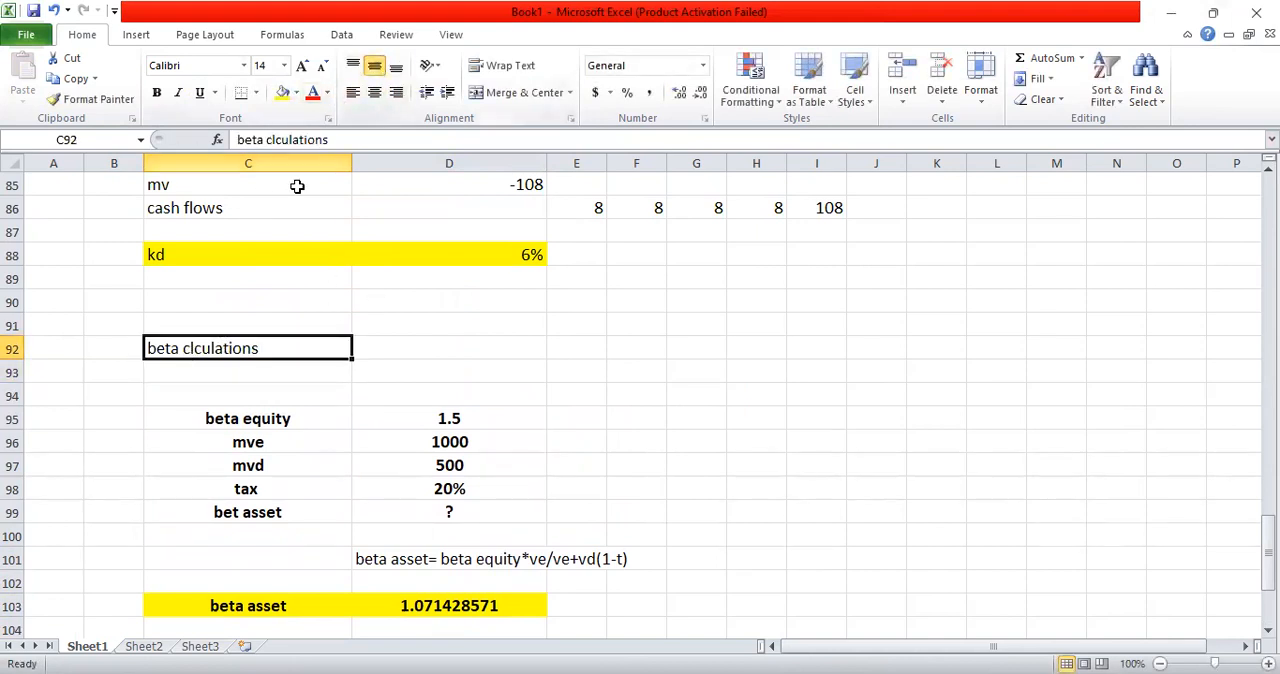
pyautogui.click(156, 92)
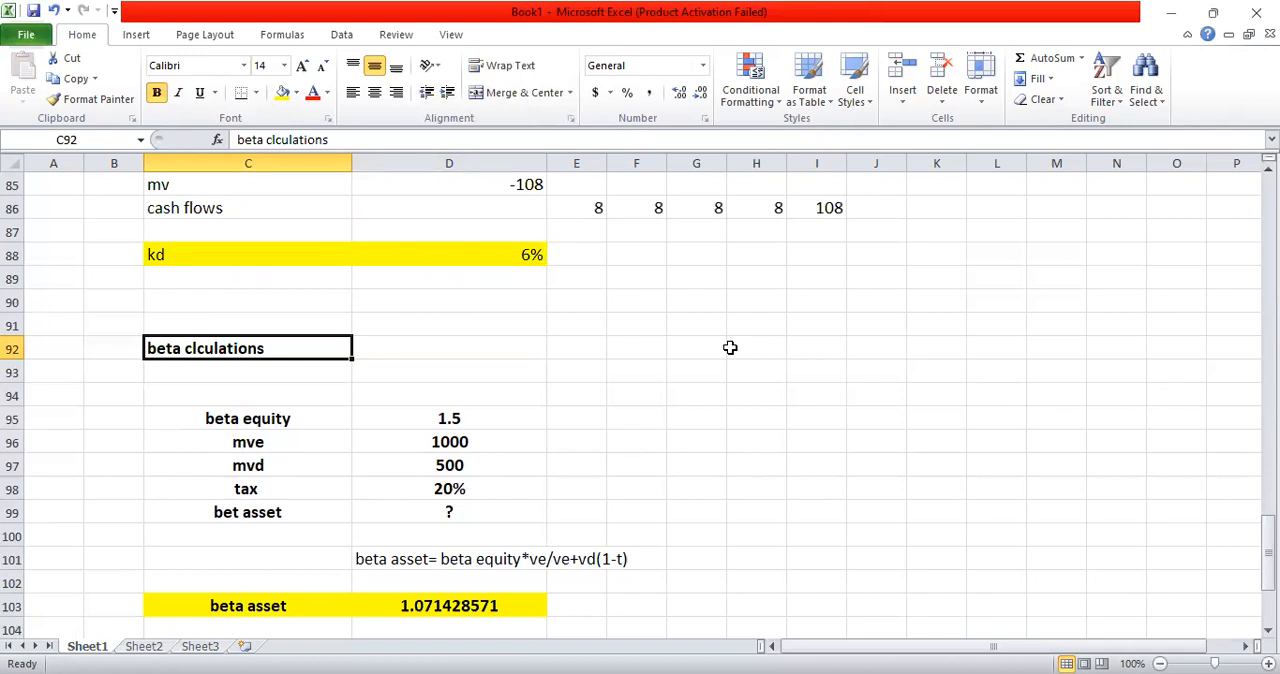
pyautogui.scroll(13, 730, 347)
pyautogui.scroll(13, 730, 347)
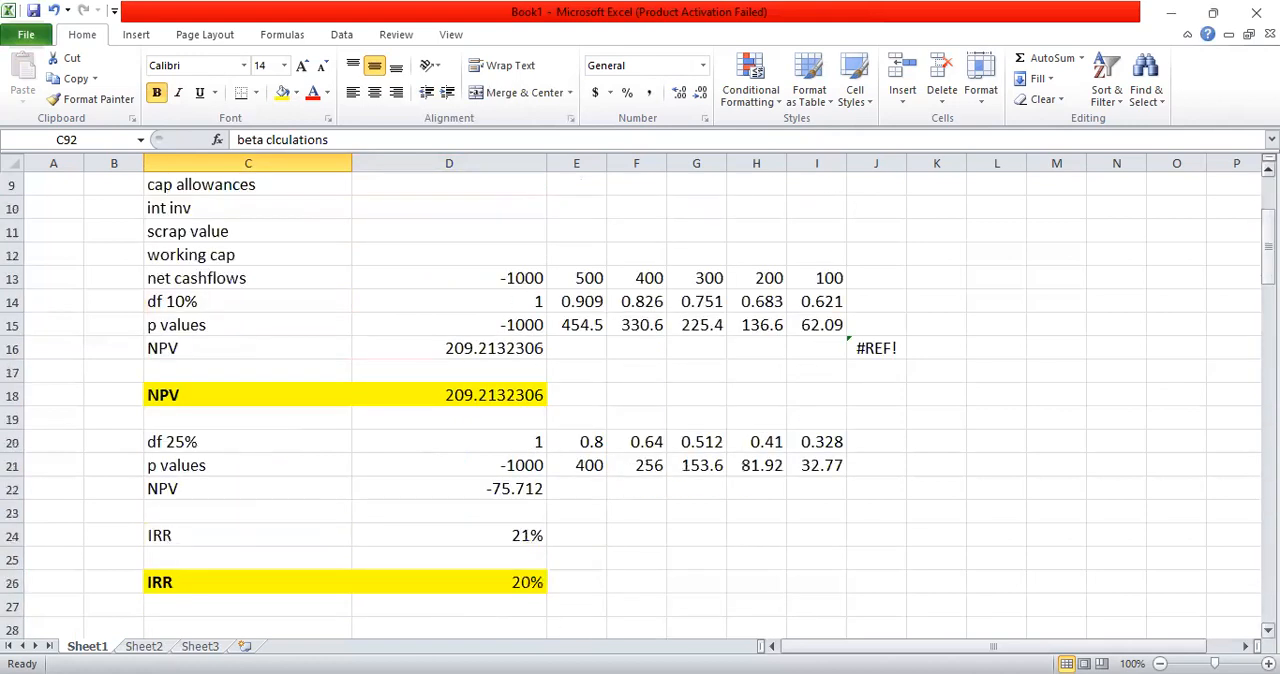
pyautogui.scroll(3, 730, 347)
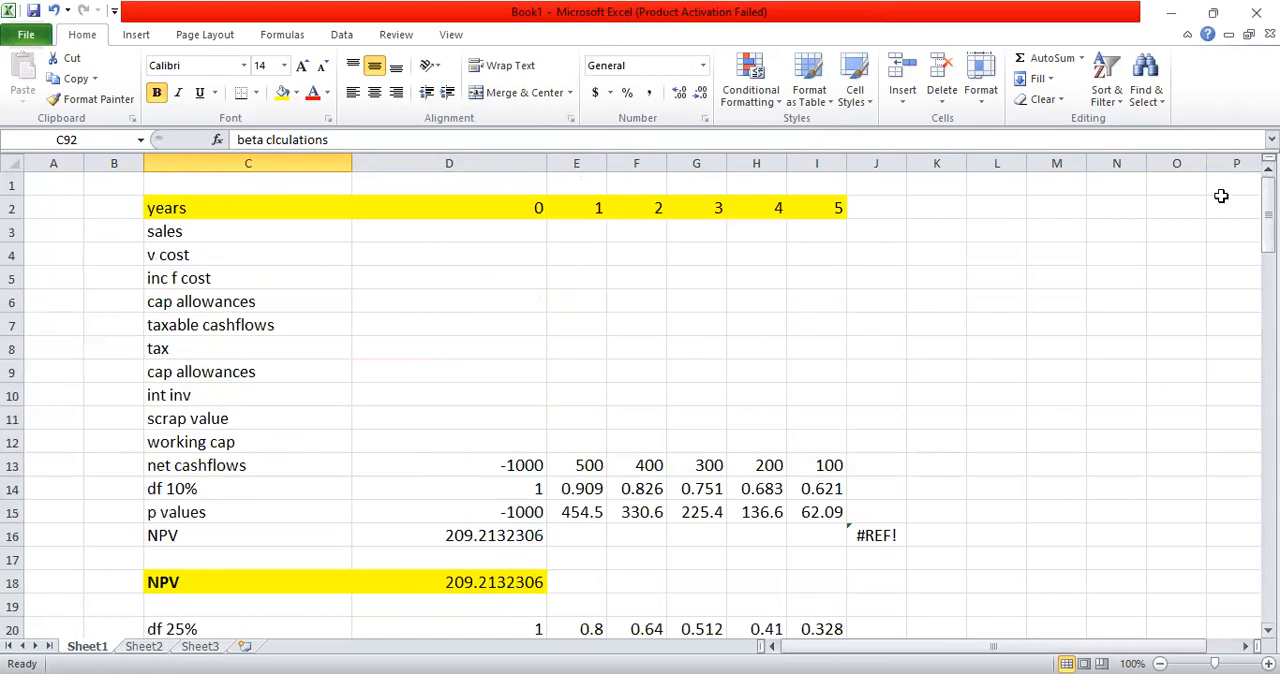
pyautogui.click(1092, 262)
pyautogui.click(1053, 254)
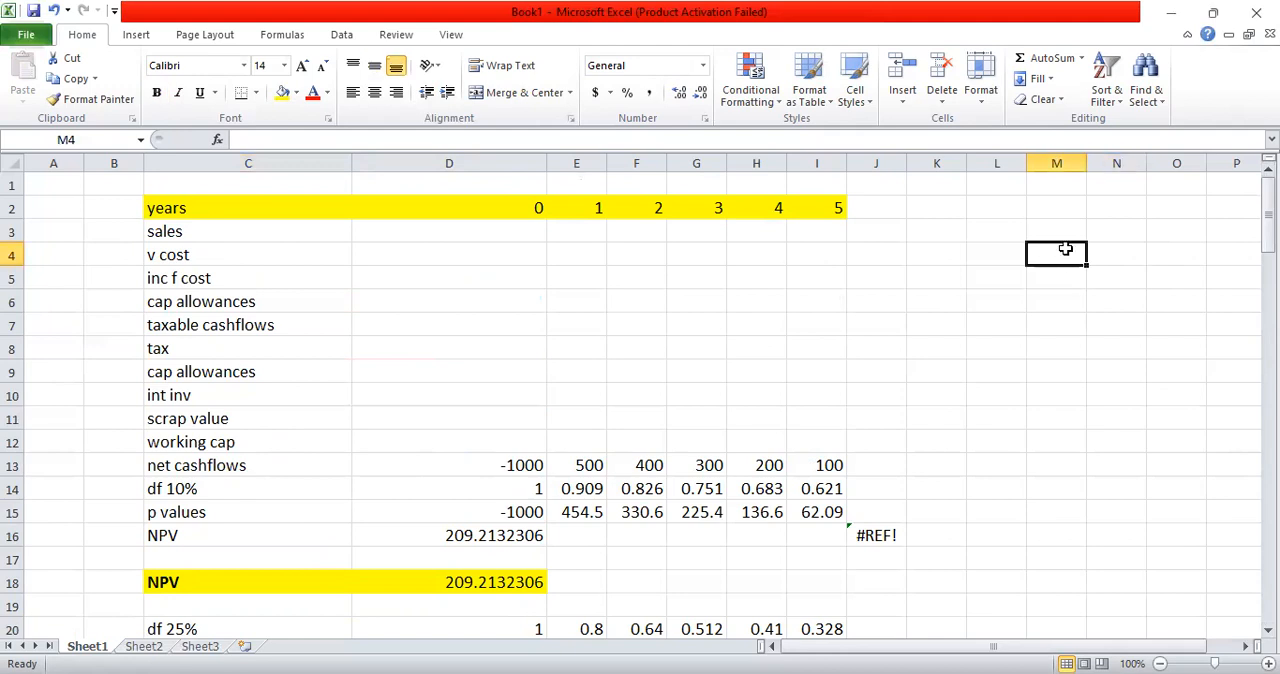
pyautogui.write('www.')
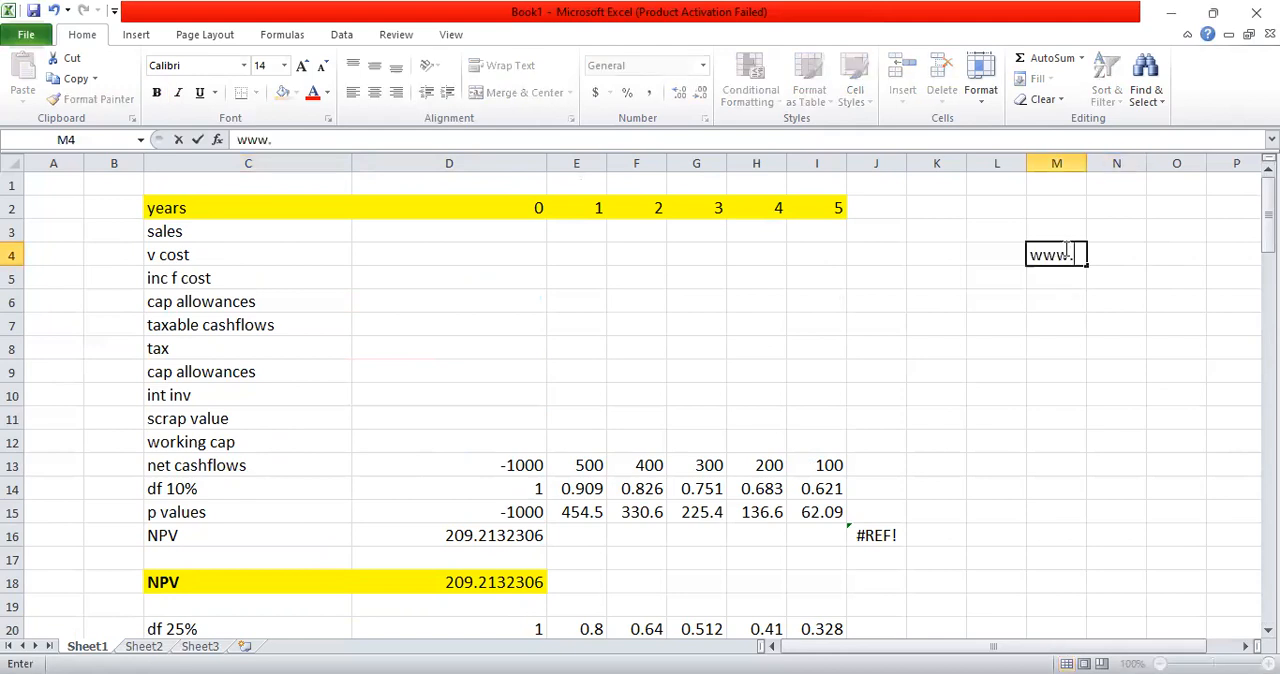
pyautogui.write('elitelearn')
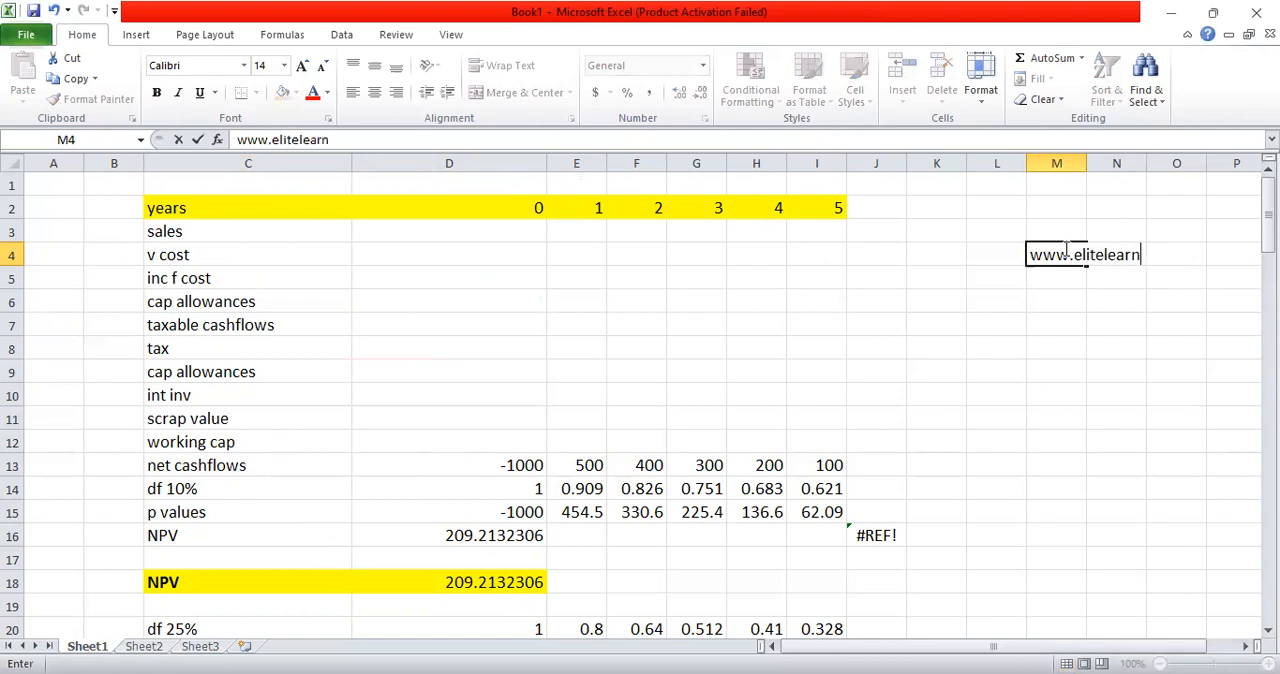
pyautogui.write('inprovider.com')
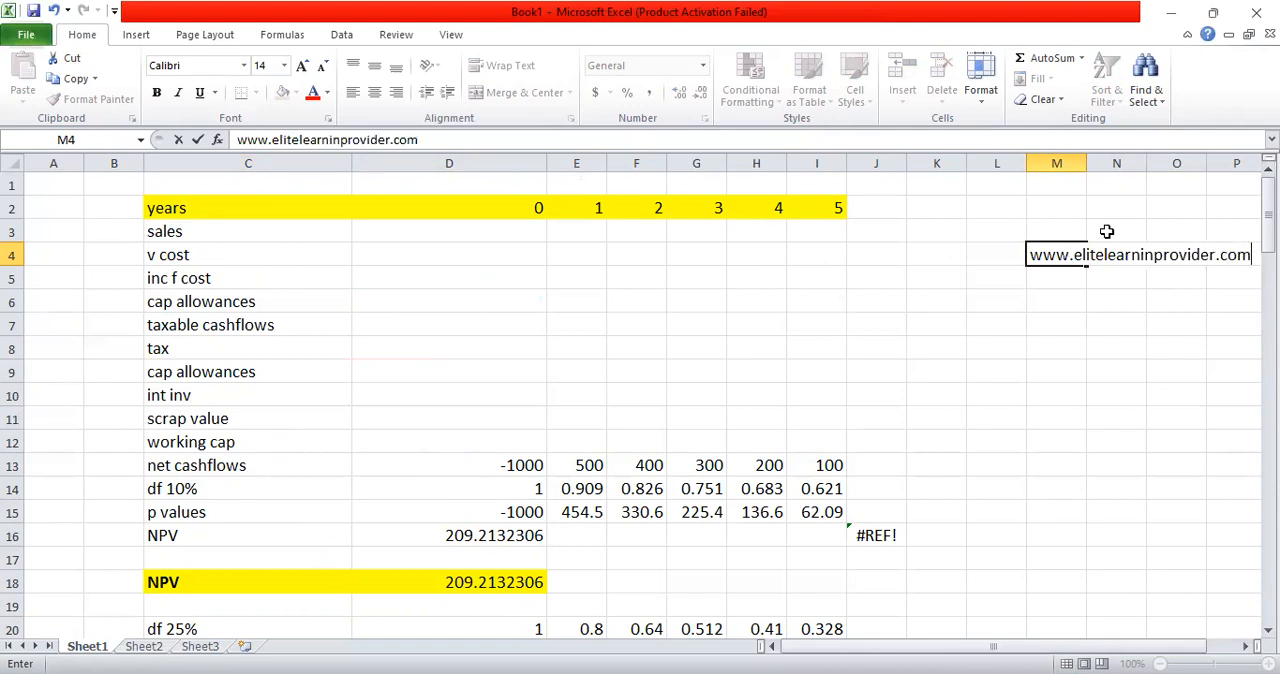
pyautogui.click(1036, 278)
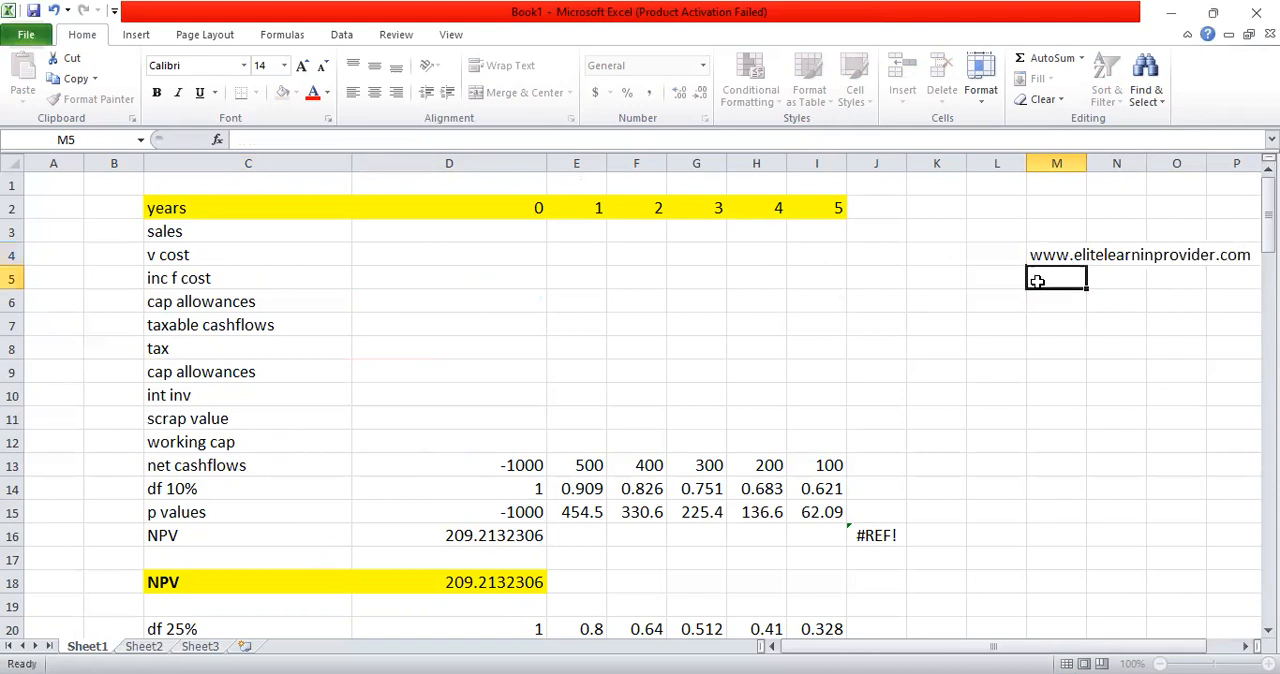
pyautogui.click(995, 250)
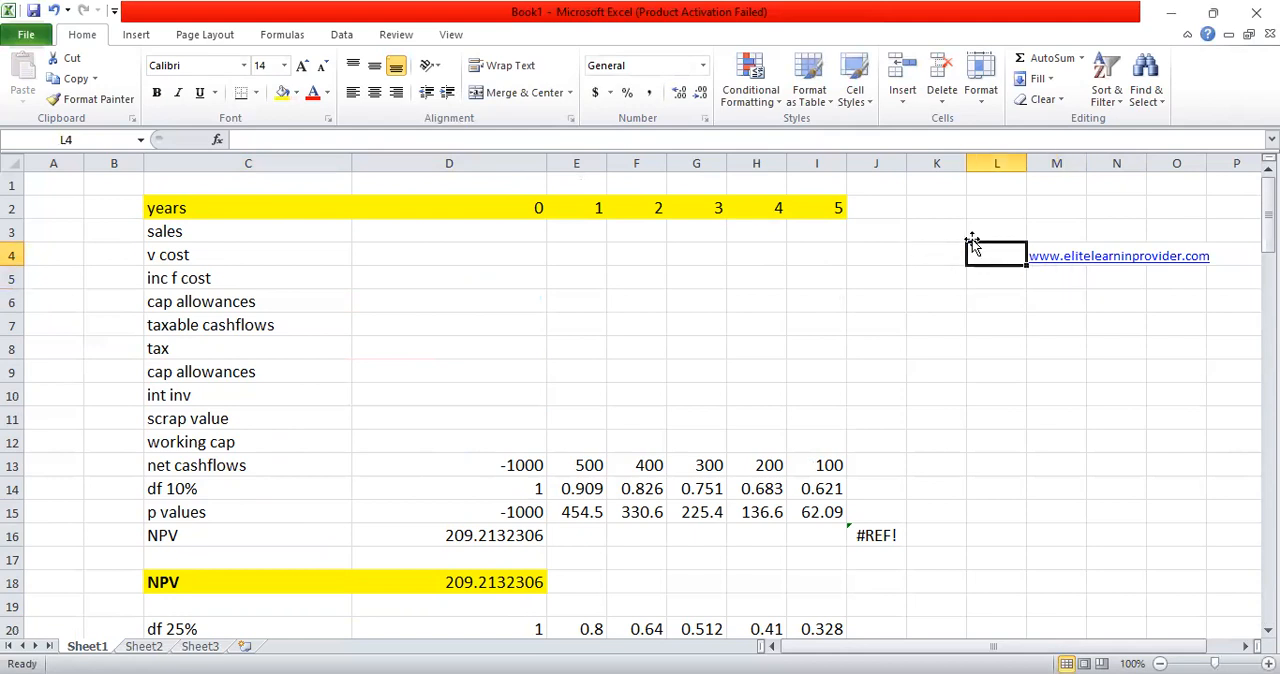
pyautogui.click(897, 530)
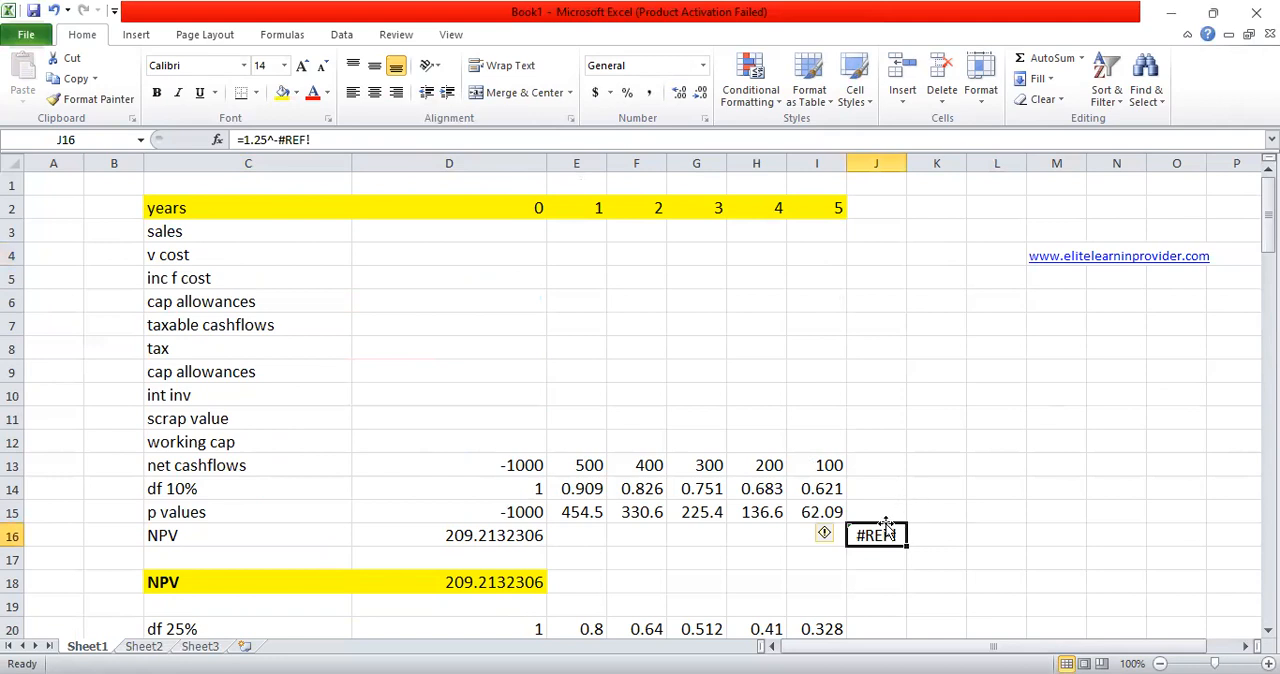
pyautogui.click(1268, 631)
pyautogui.click(1268, 631)
pyautogui.click(1268, 631)
pyautogui.click(1268, 631)
pyautogui.click(1268, 631)
pyautogui.click(1268, 631)
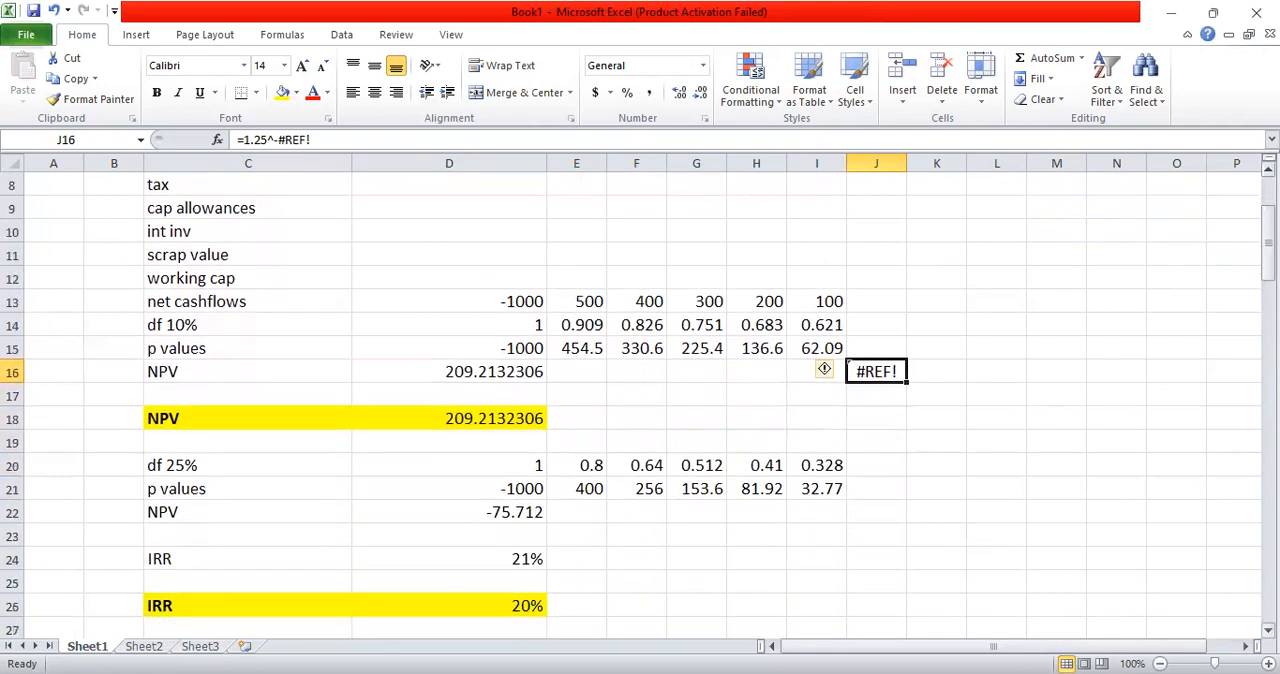